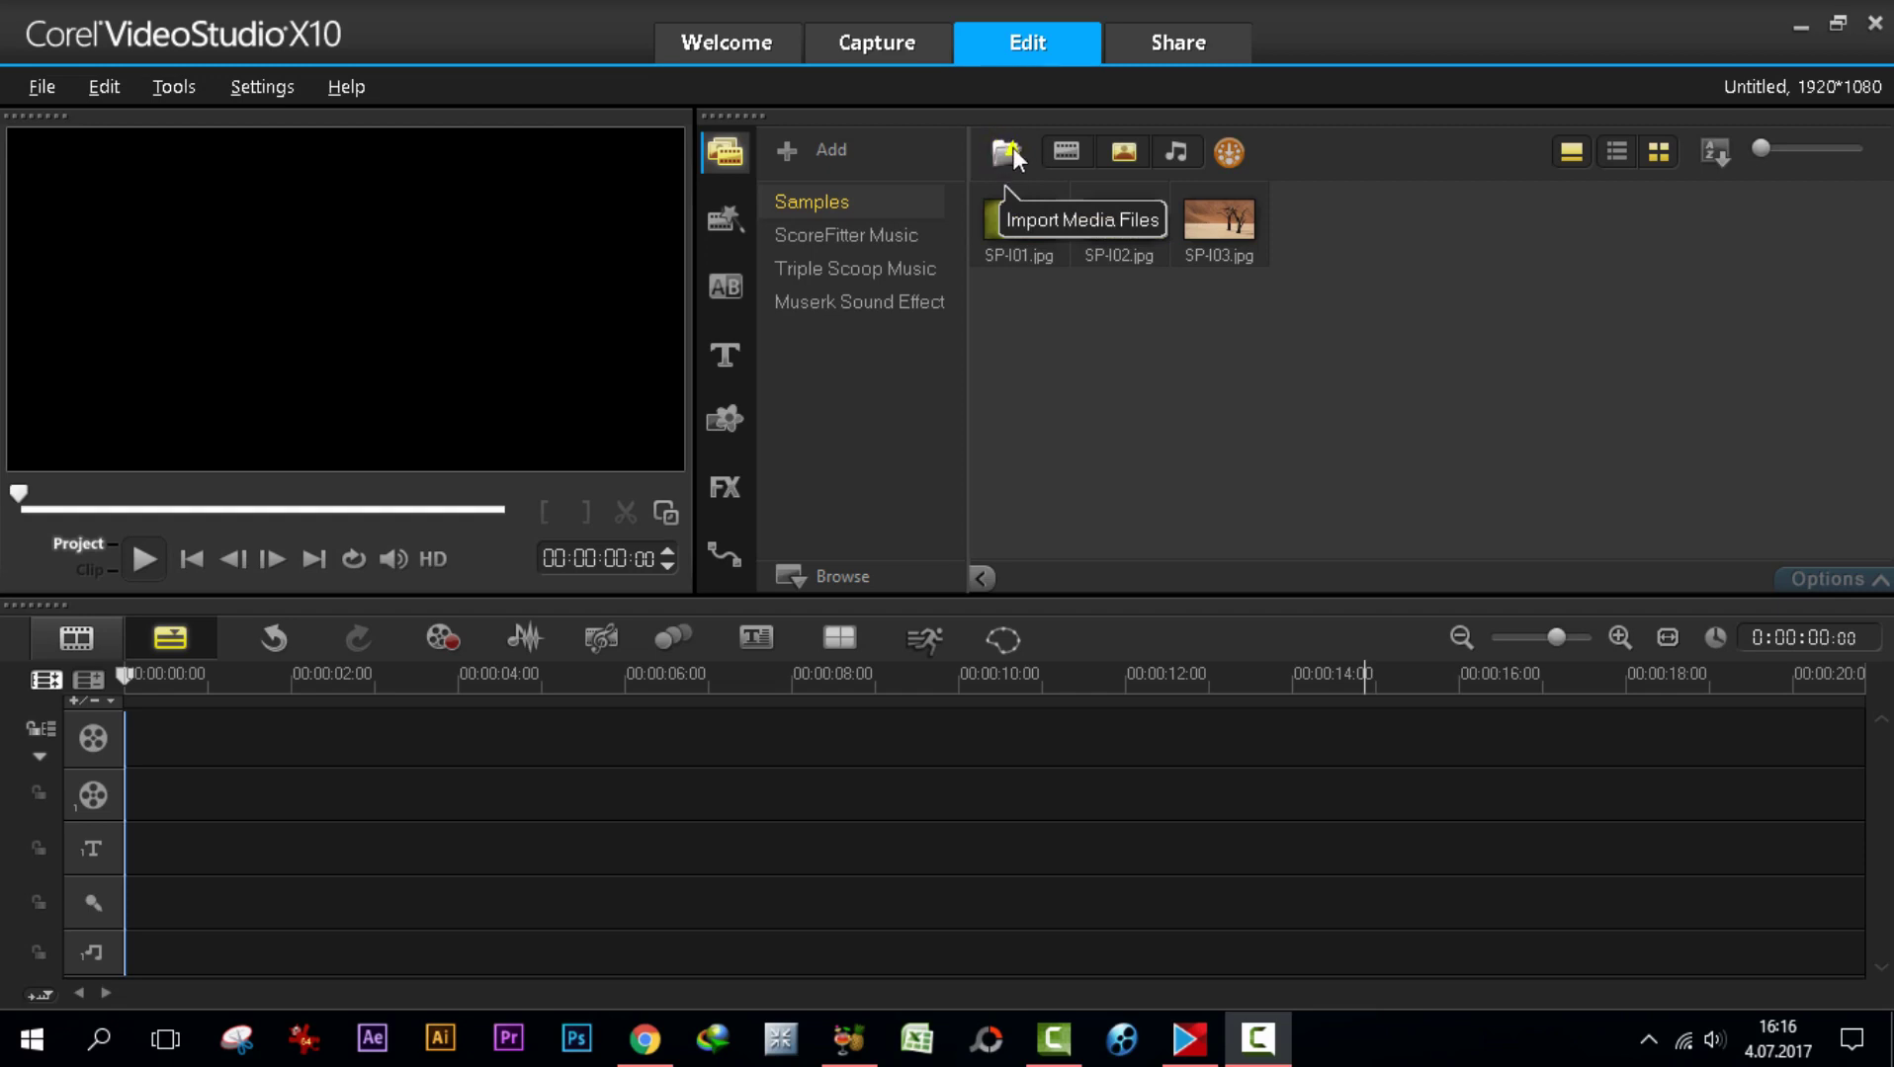
# - Import all five photos, 1 (1).jpg to 1 (5).jpg, from the Min folder into the media library
pyautogui.click(1008, 154)
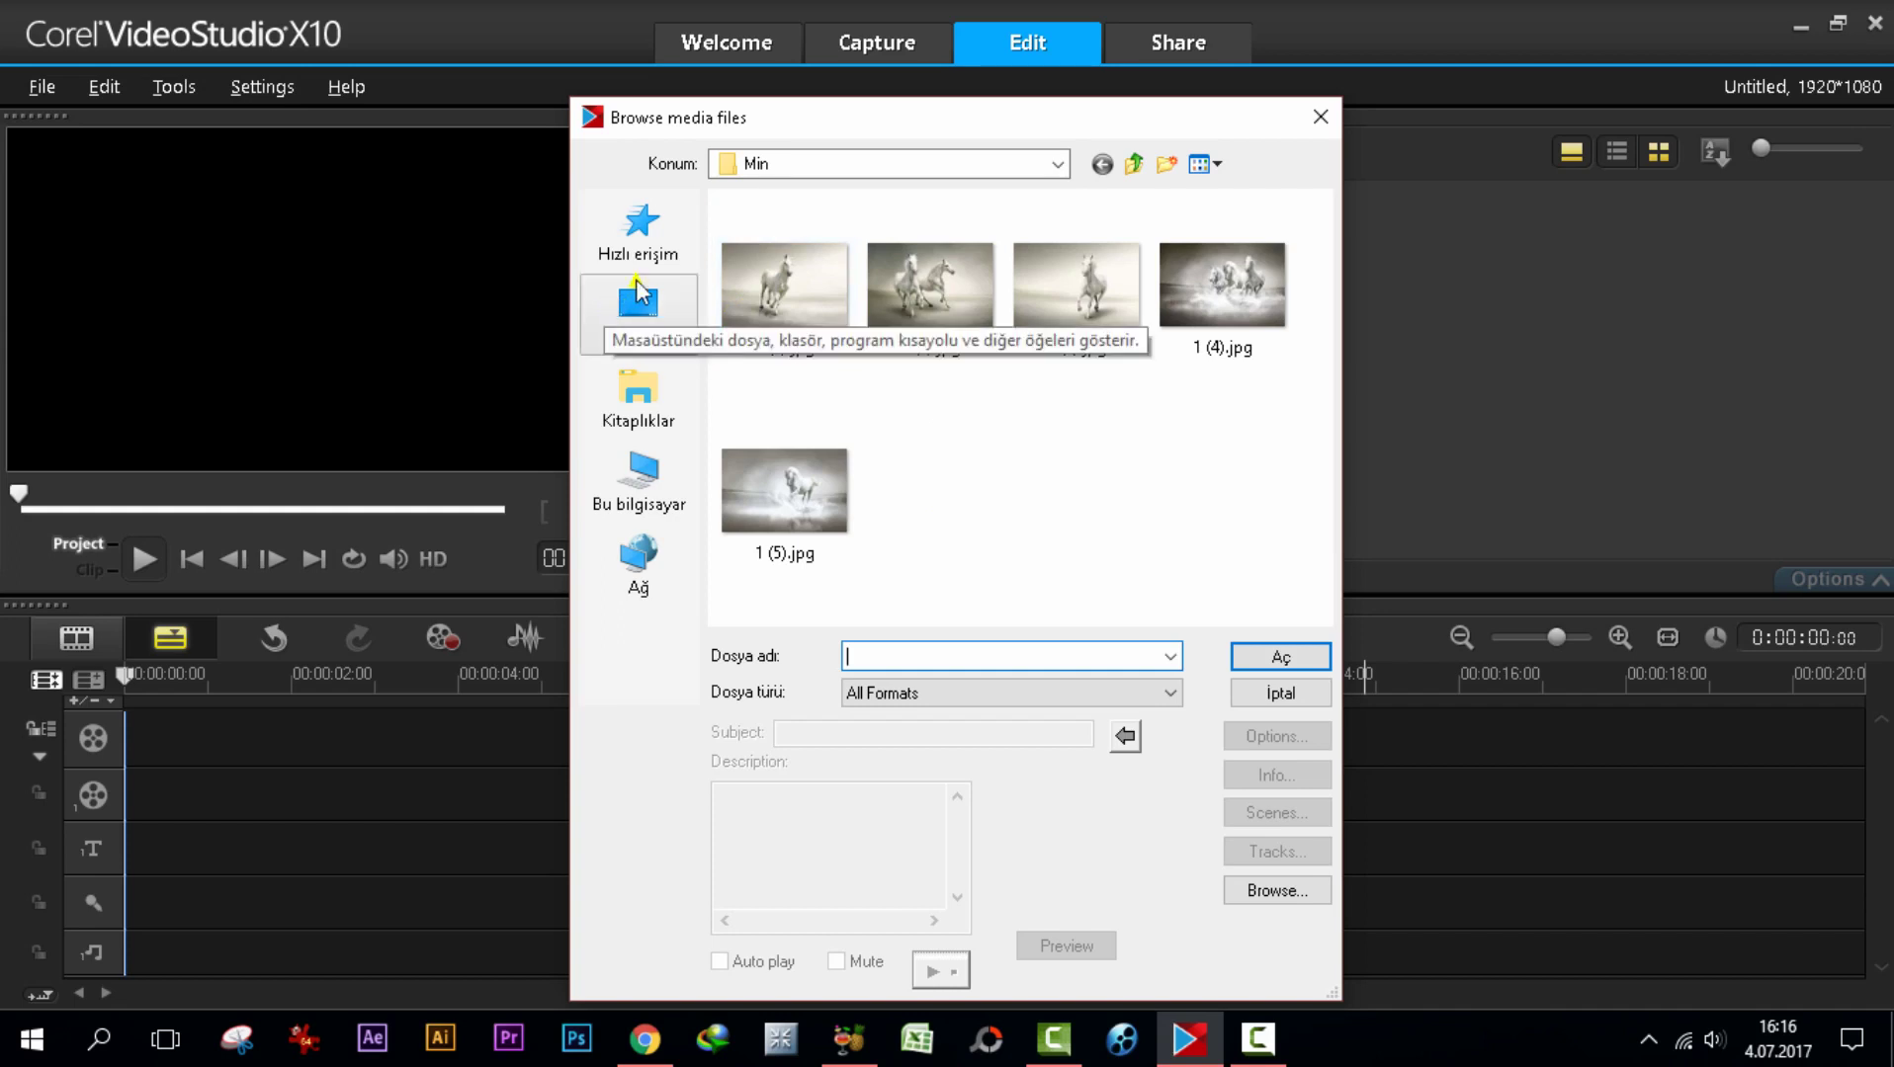
pyautogui.click(790, 487)
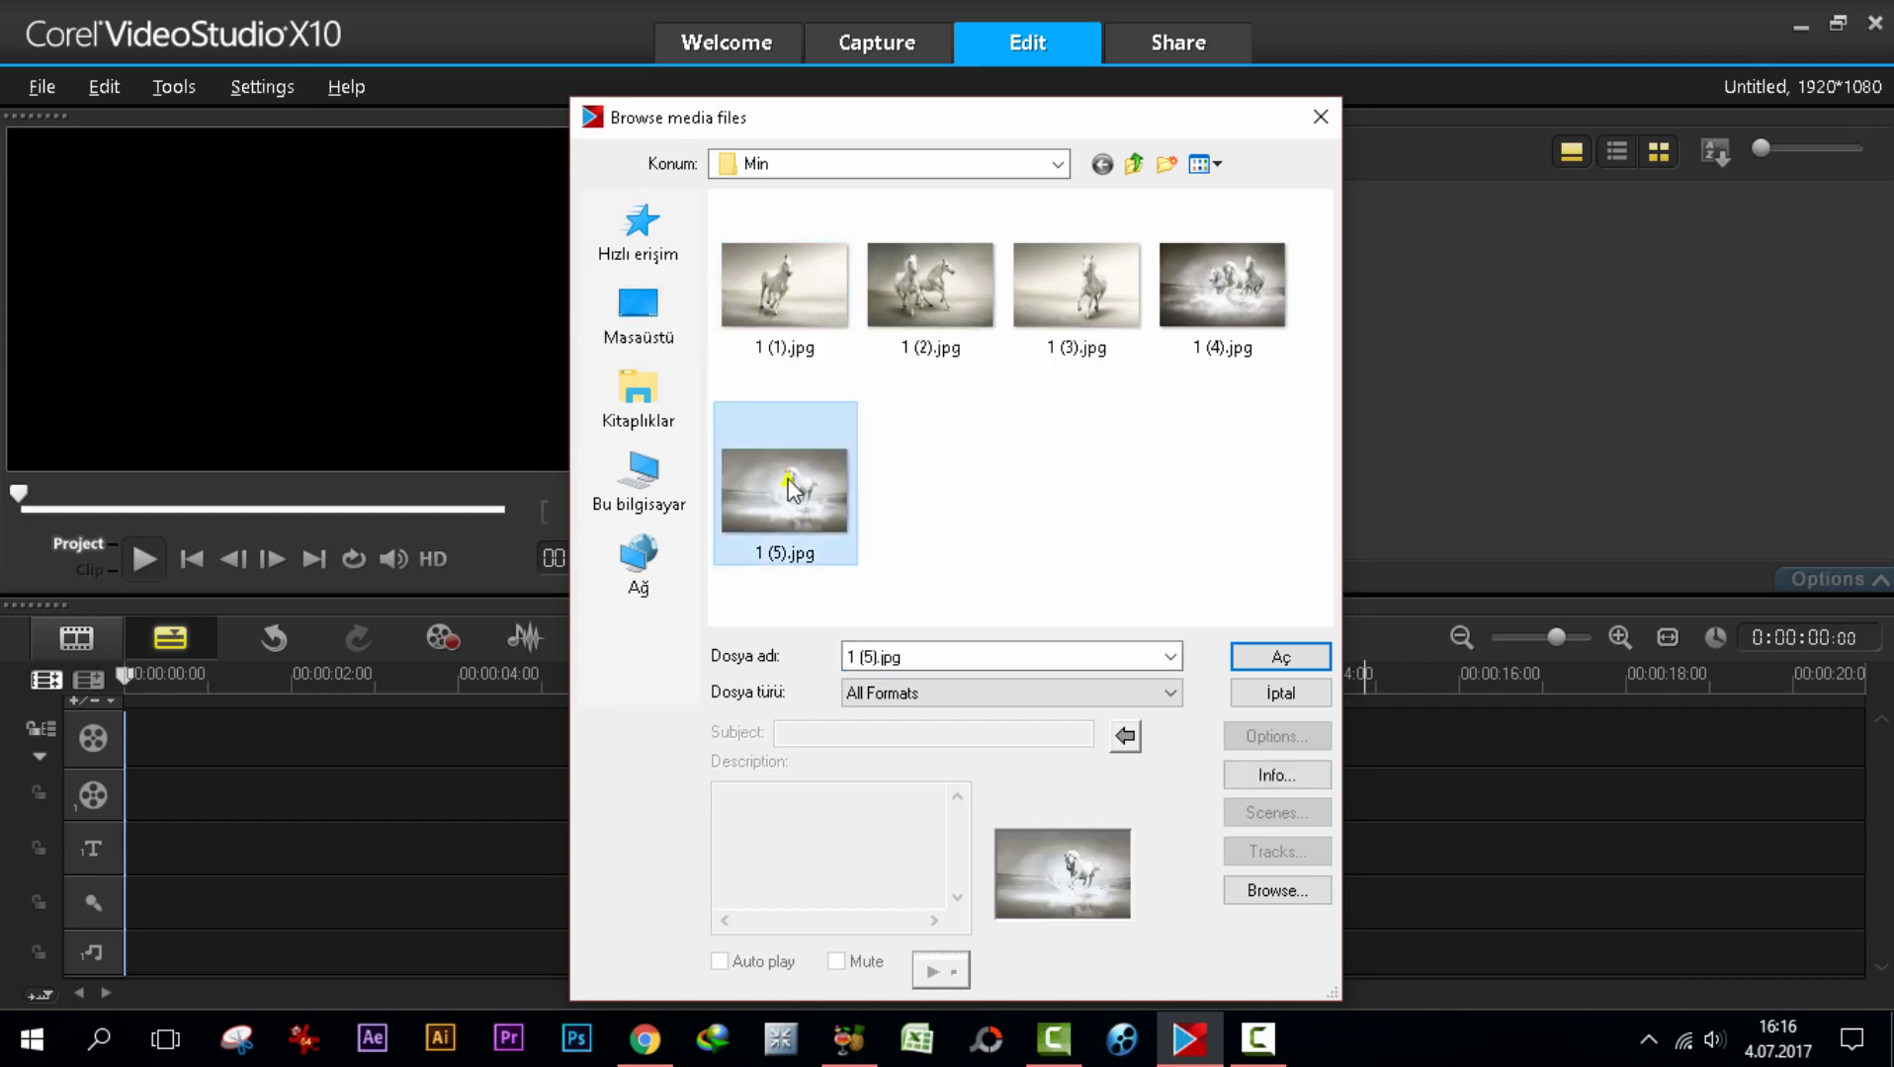
pyautogui.hotkey('ctrl', 'a')
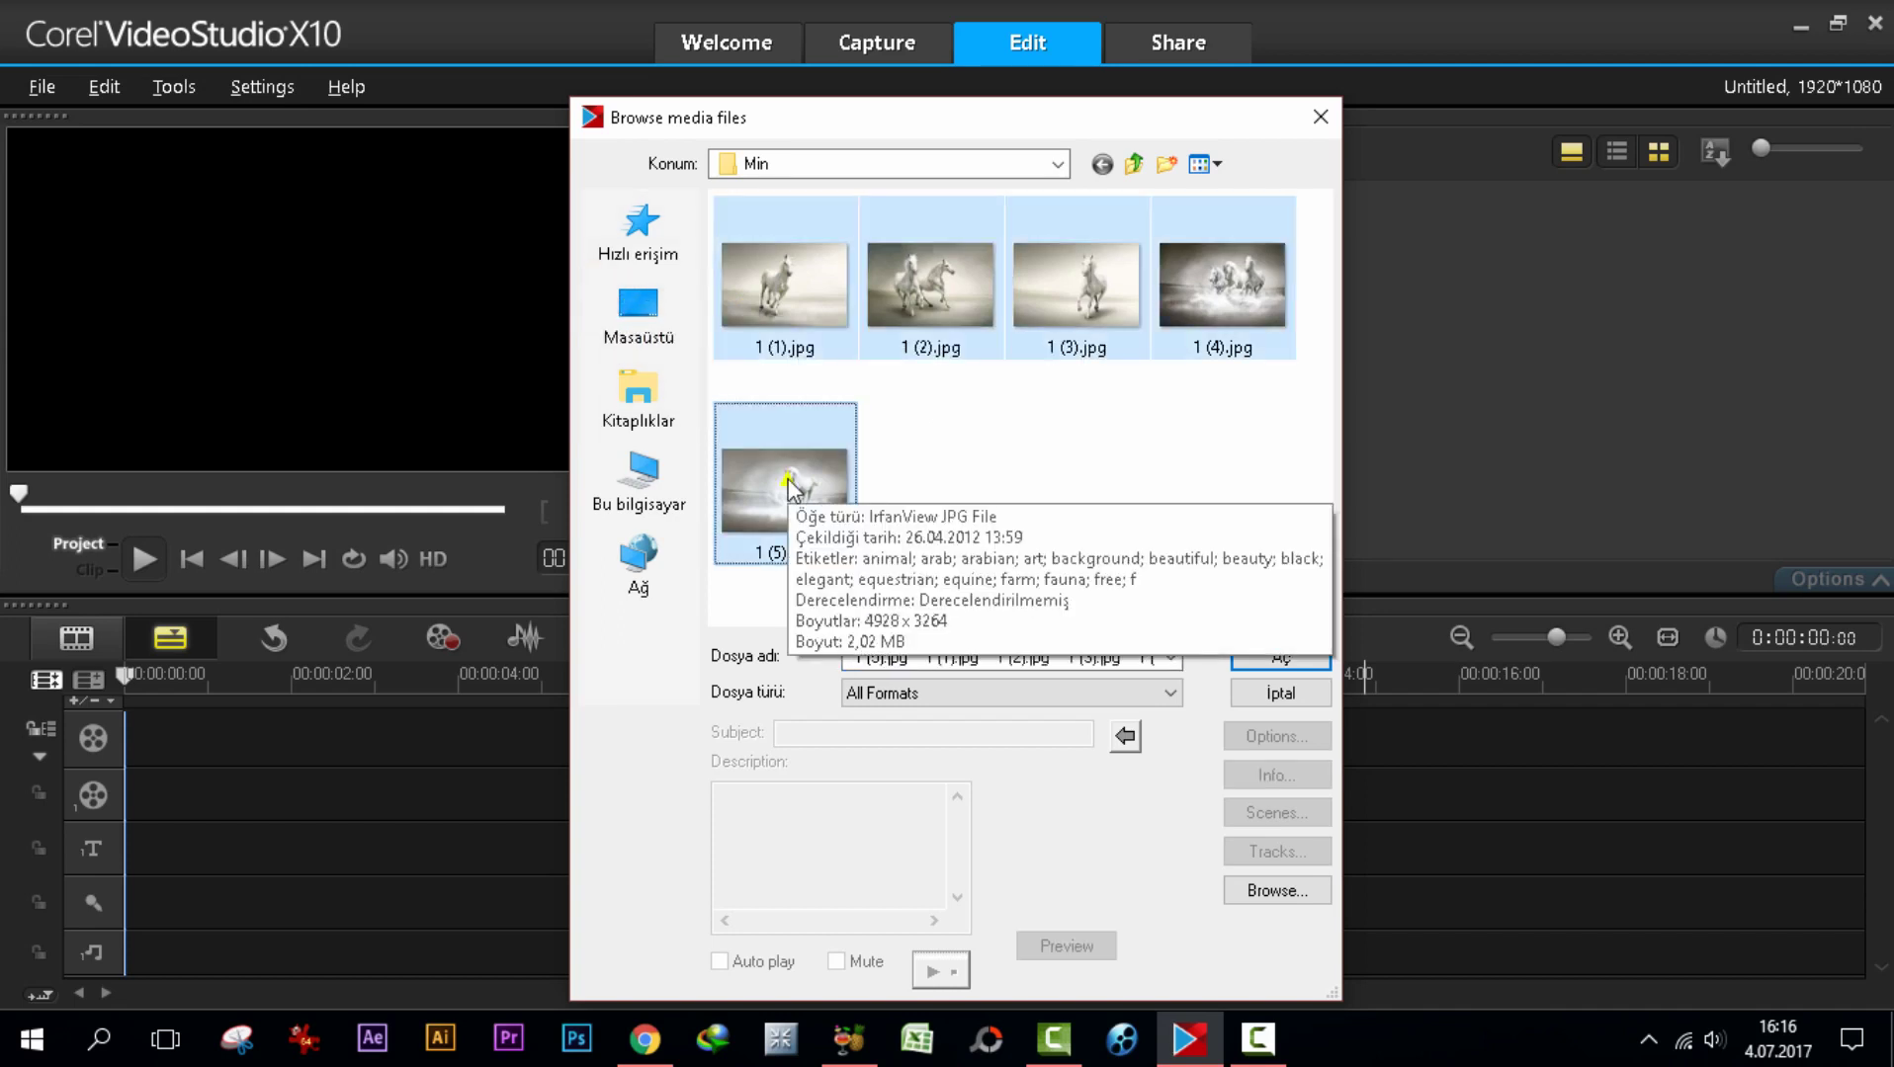
pyautogui.click(1278, 658)
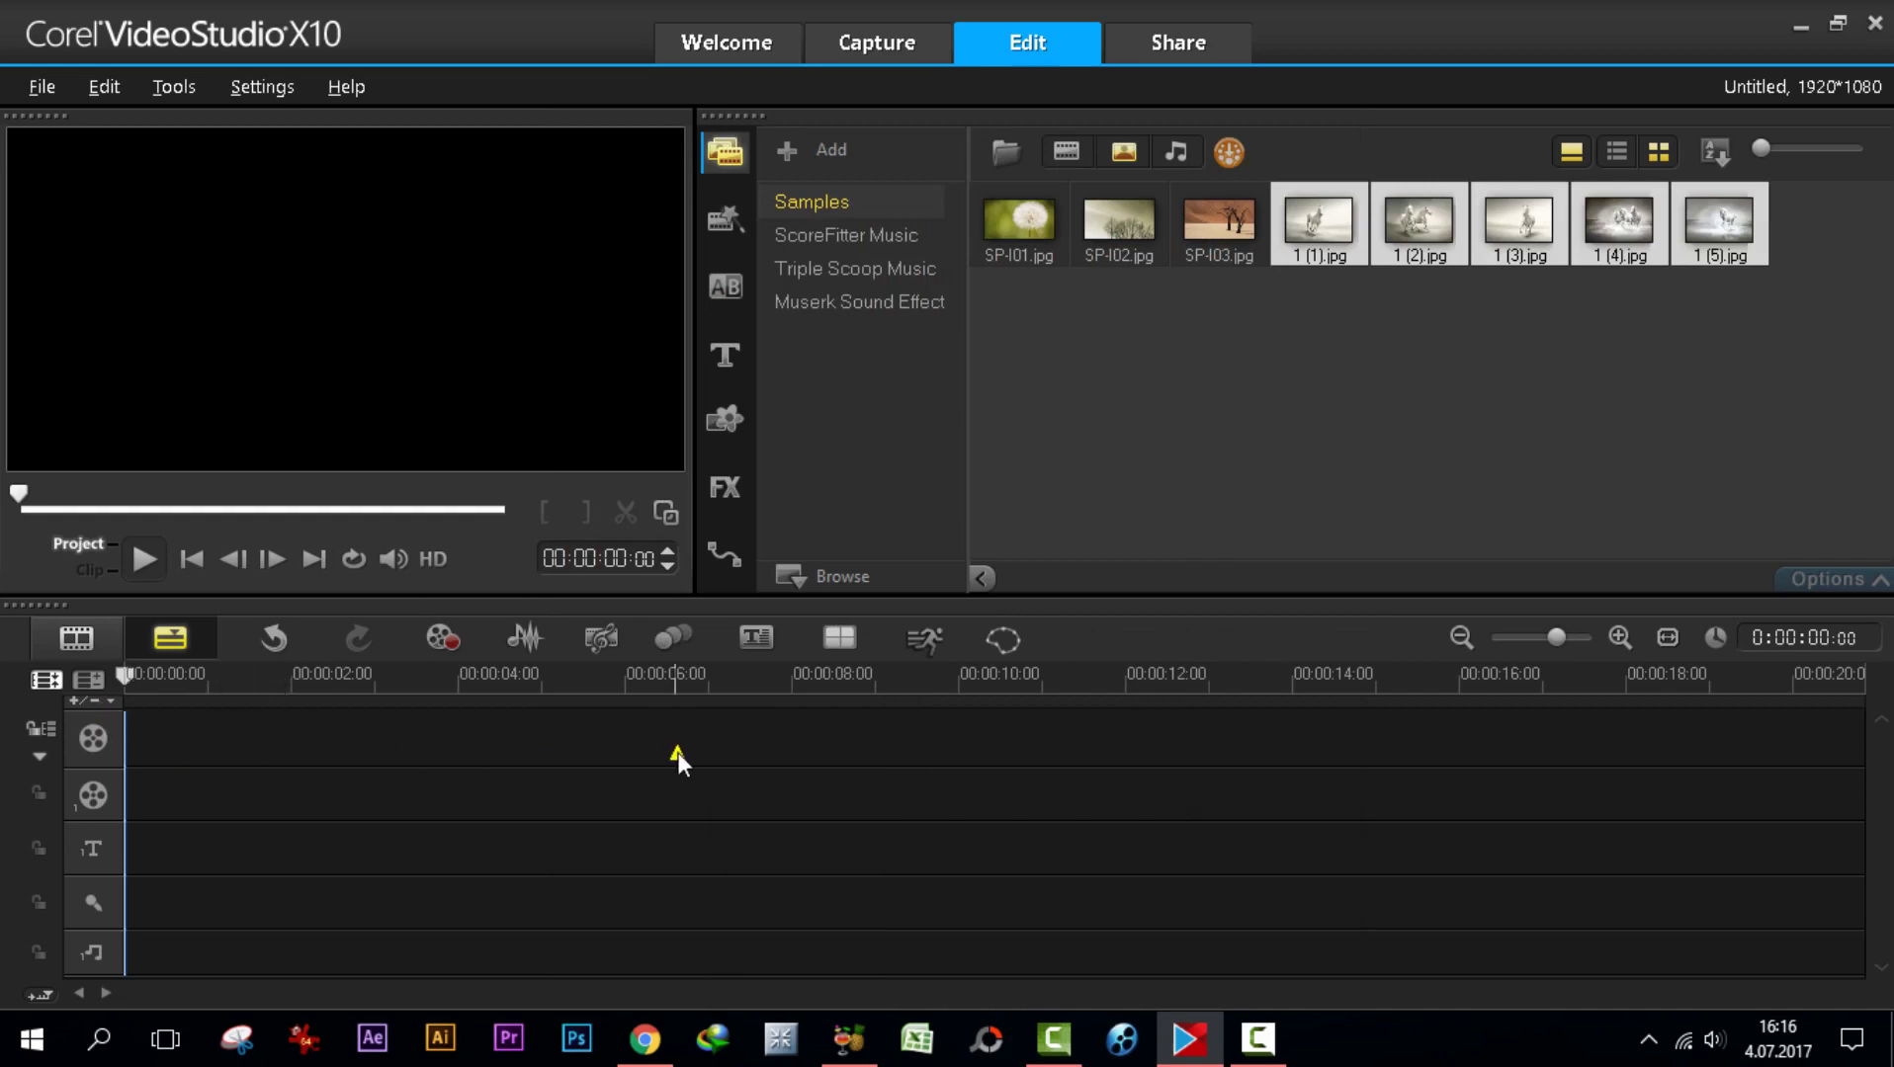
# - Place the five imported photos together at the start of the video track, and undo the insertion
pyautogui.moveTo(1313, 229); pyautogui.dragTo(278, 747)
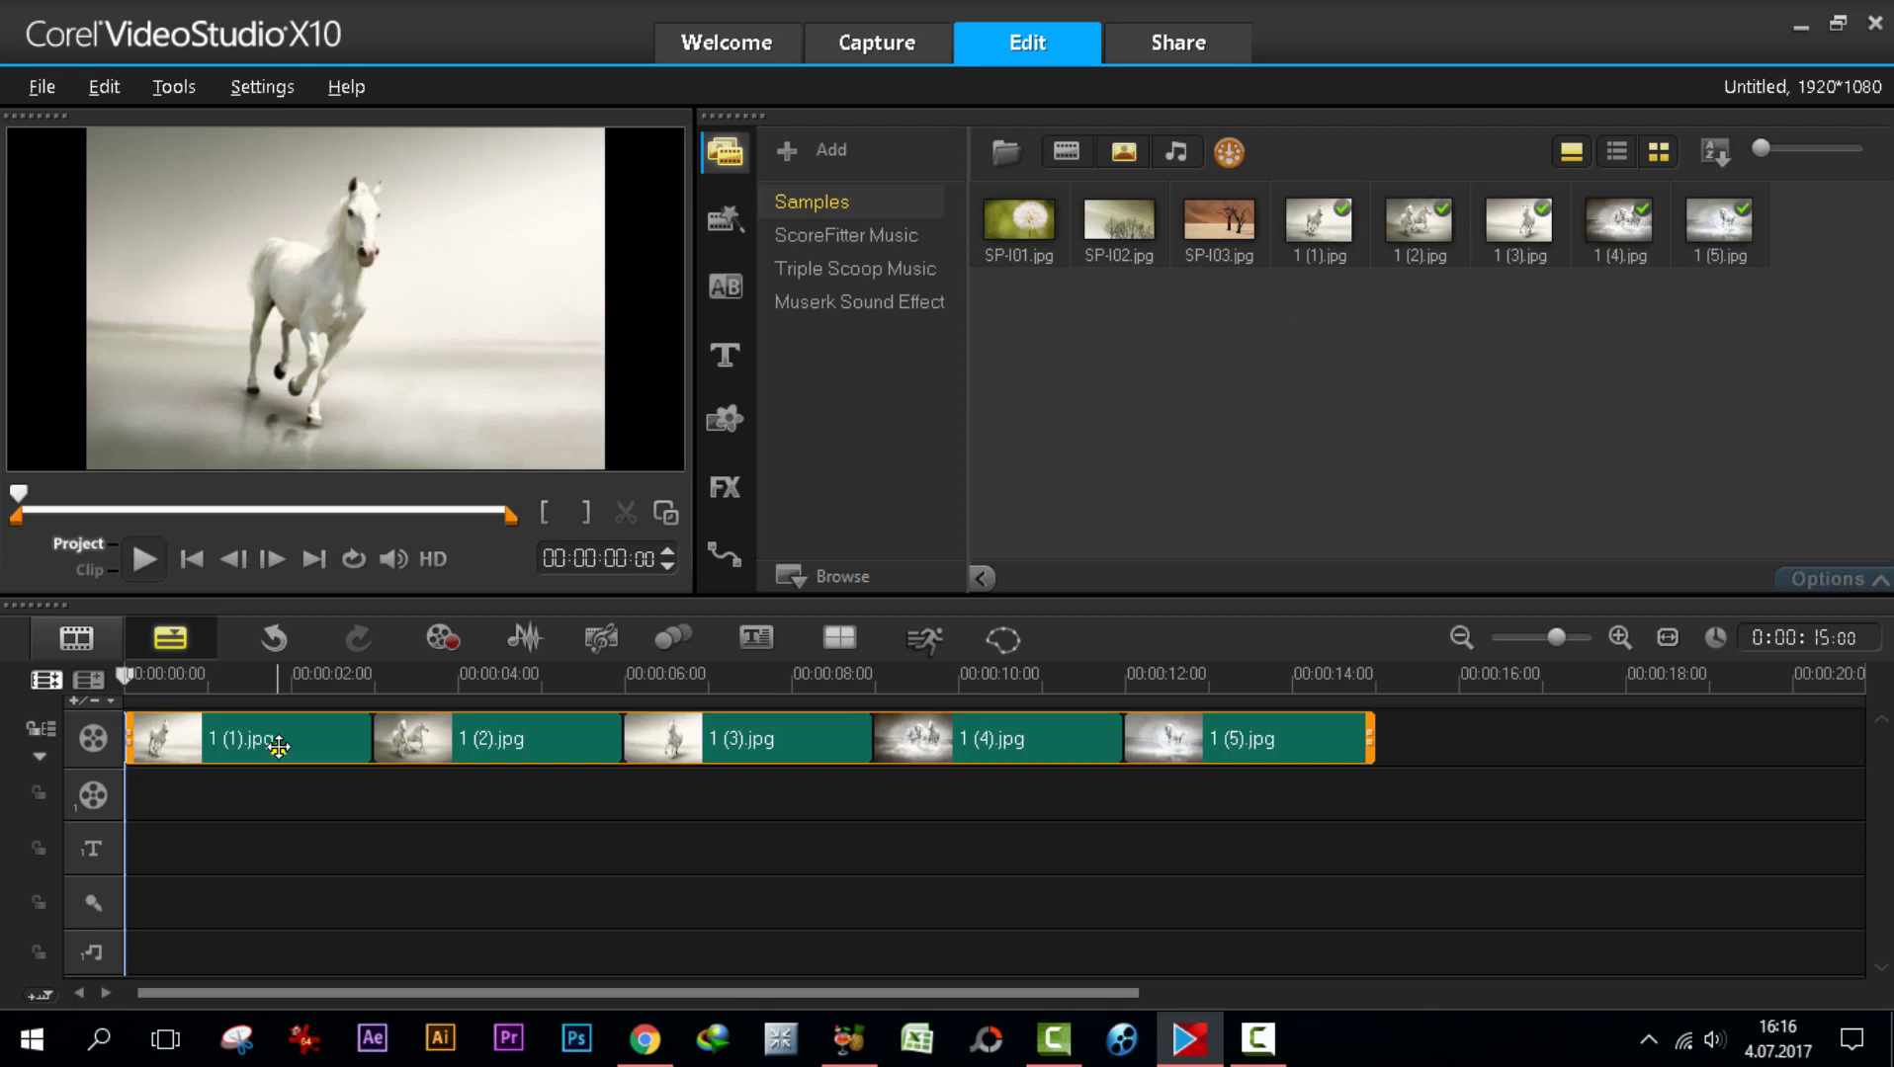
pyautogui.click(270, 643)
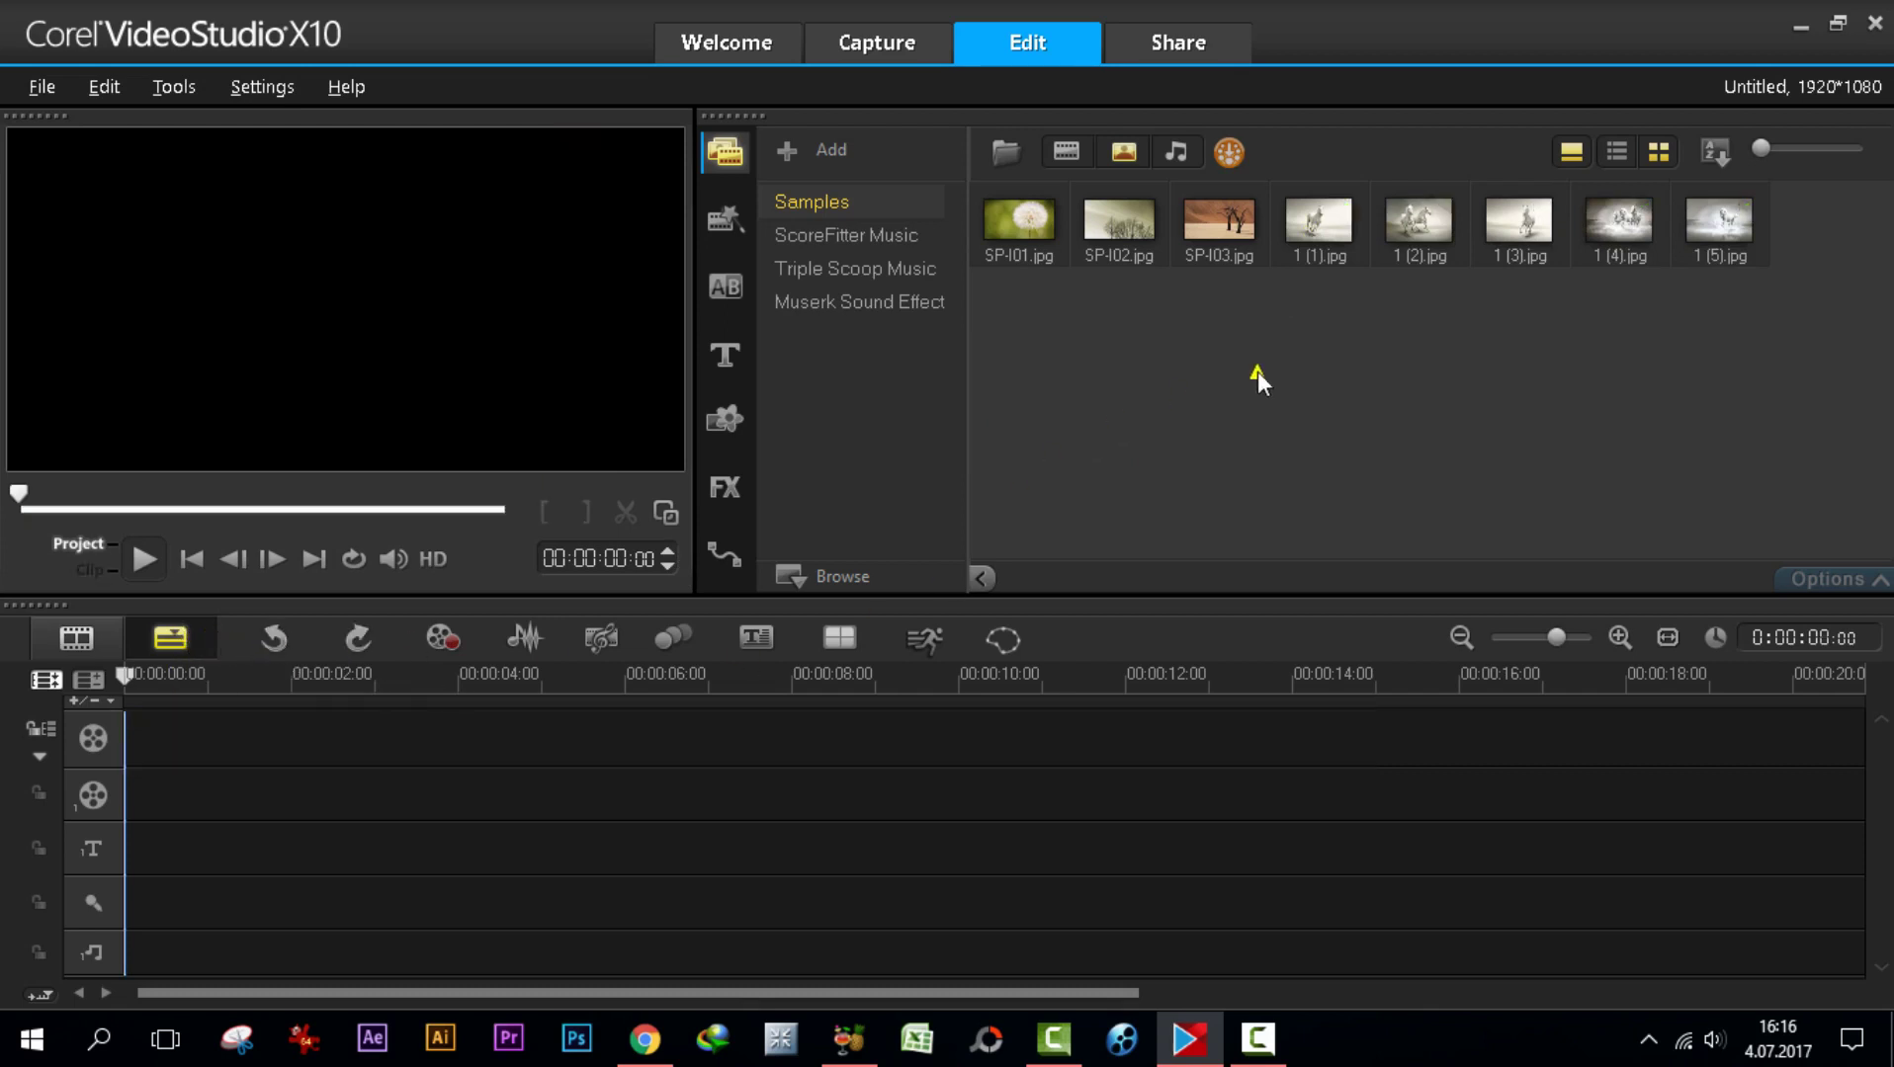
# - Insert the library photos 1 (1).jpg to 1 (5).jpg into the video track using Insert To, and move the playhead to 00:00:08:05
pyautogui.click(1314, 237)
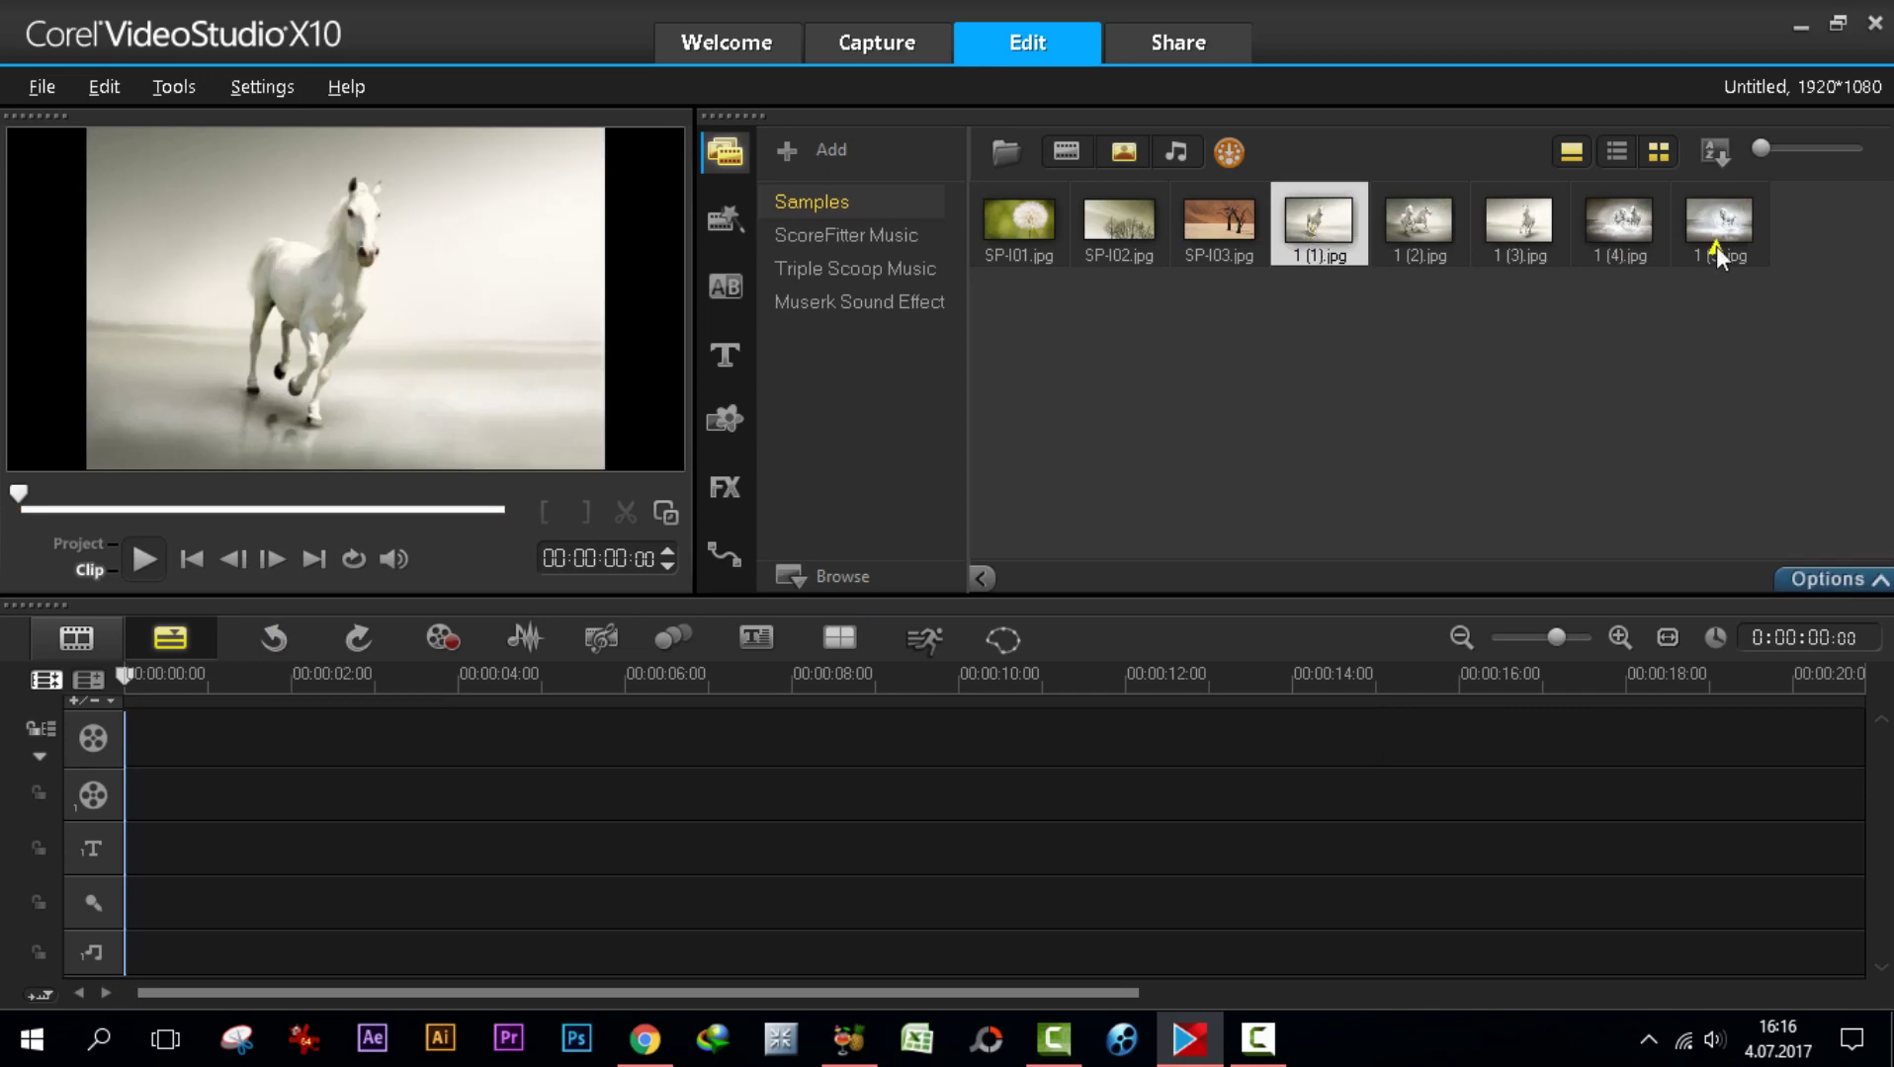
pyautogui.keyDown('shift'); pyautogui.click(1710, 247); pyautogui.keyUp('shift')
pyautogui.rightClick(1339, 229)
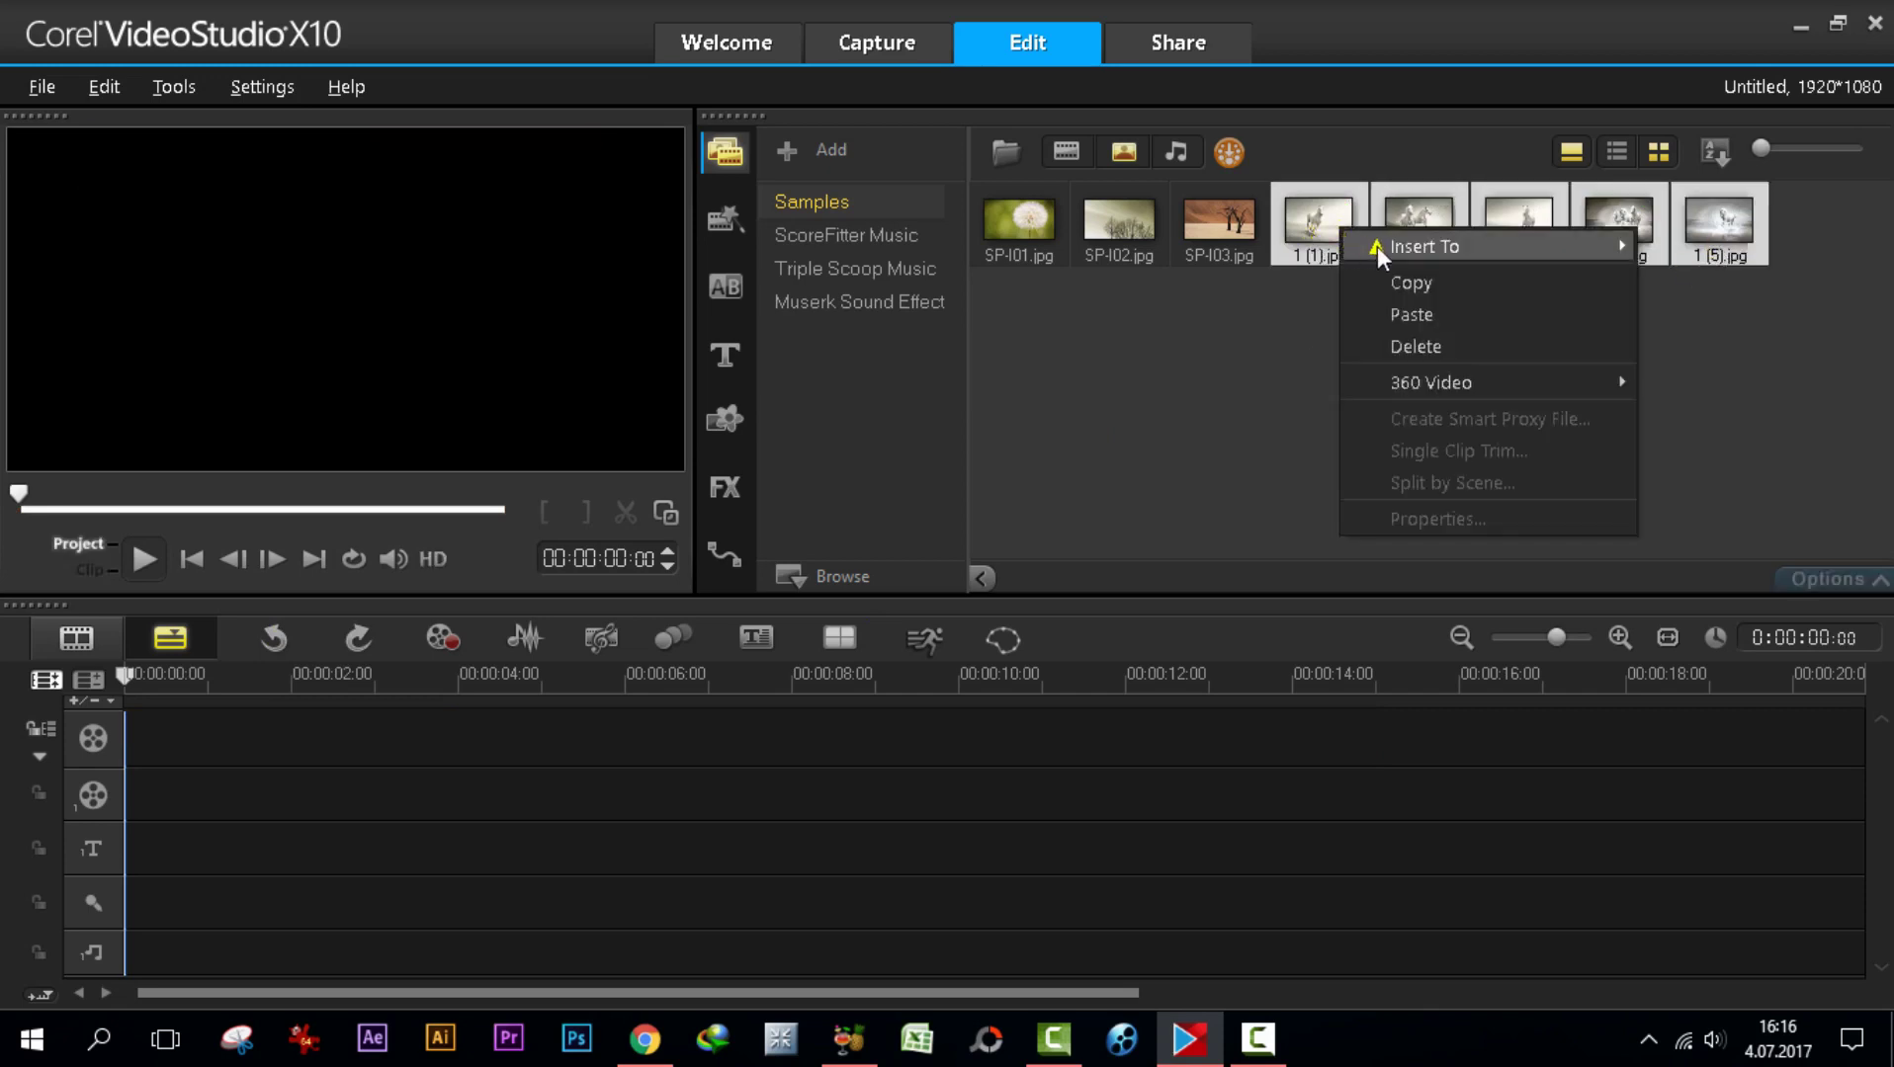
pyautogui.moveTo(1445, 245)
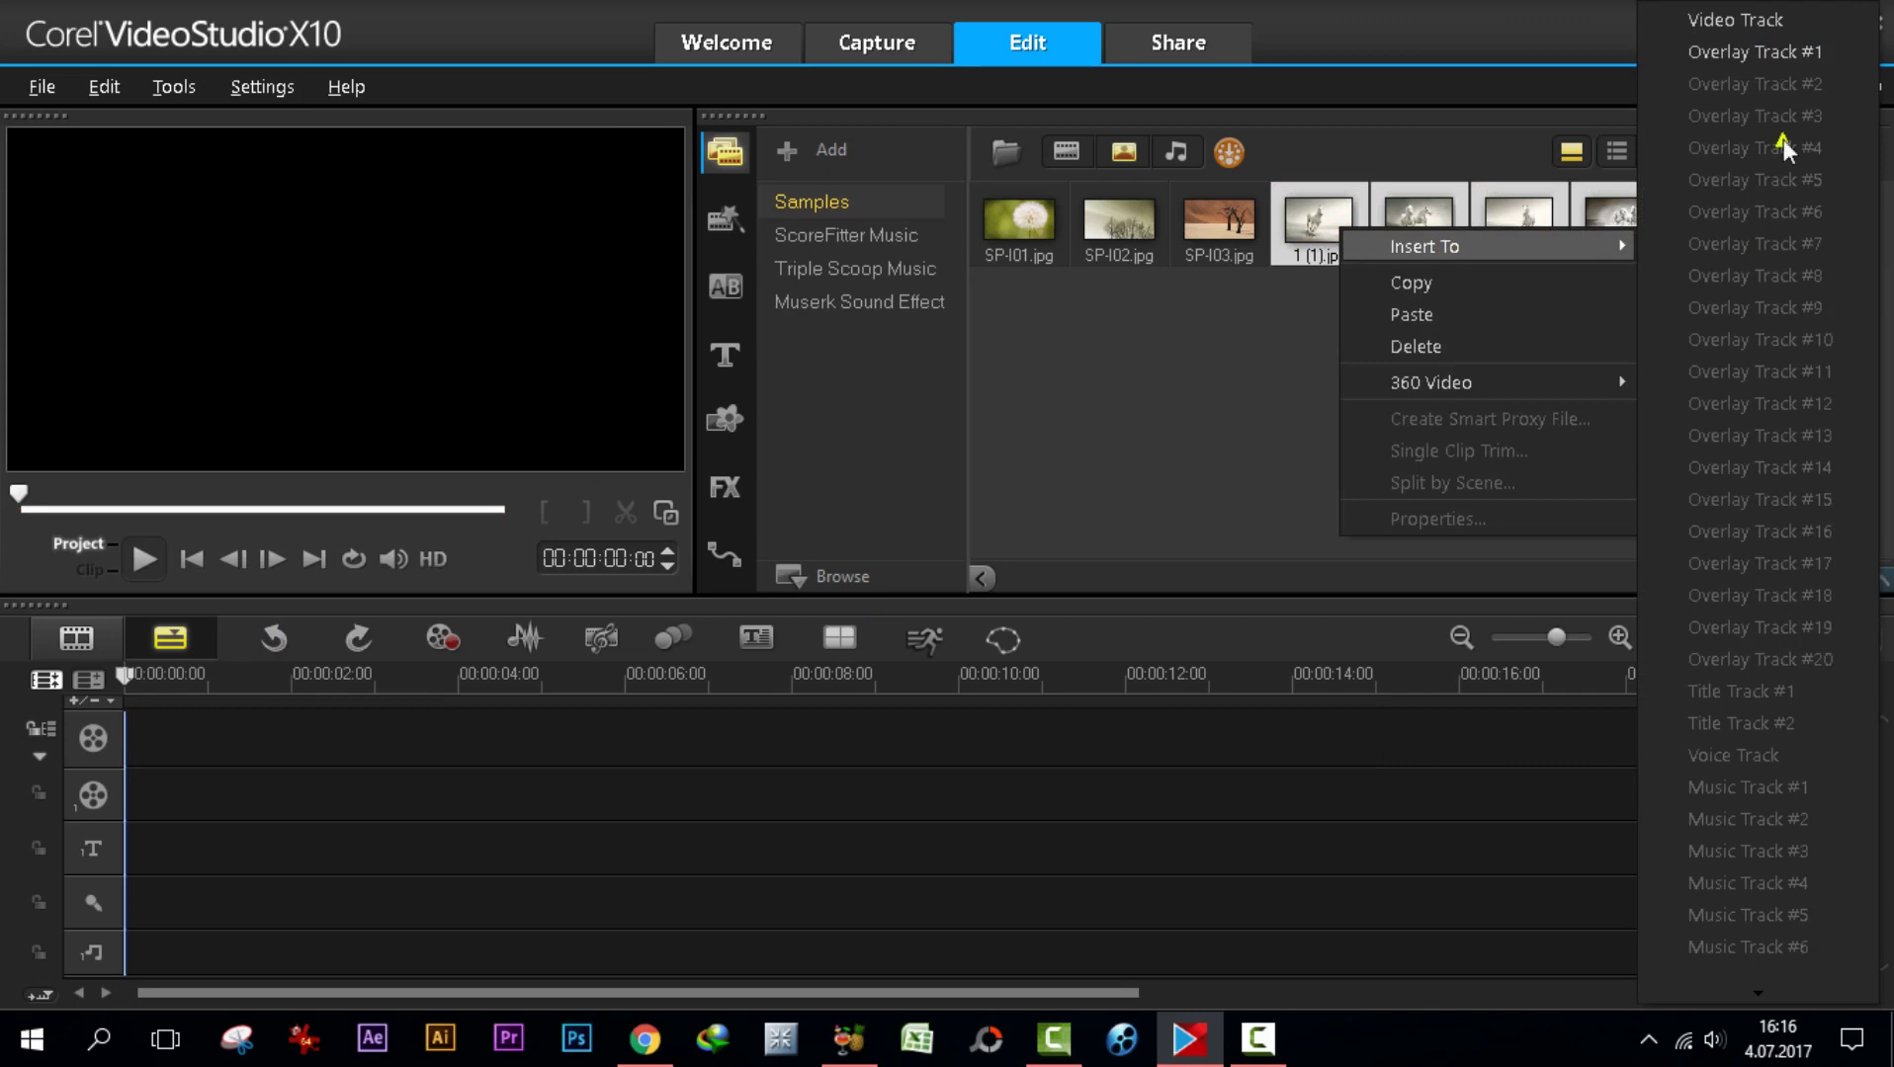
pyautogui.click(1734, 24)
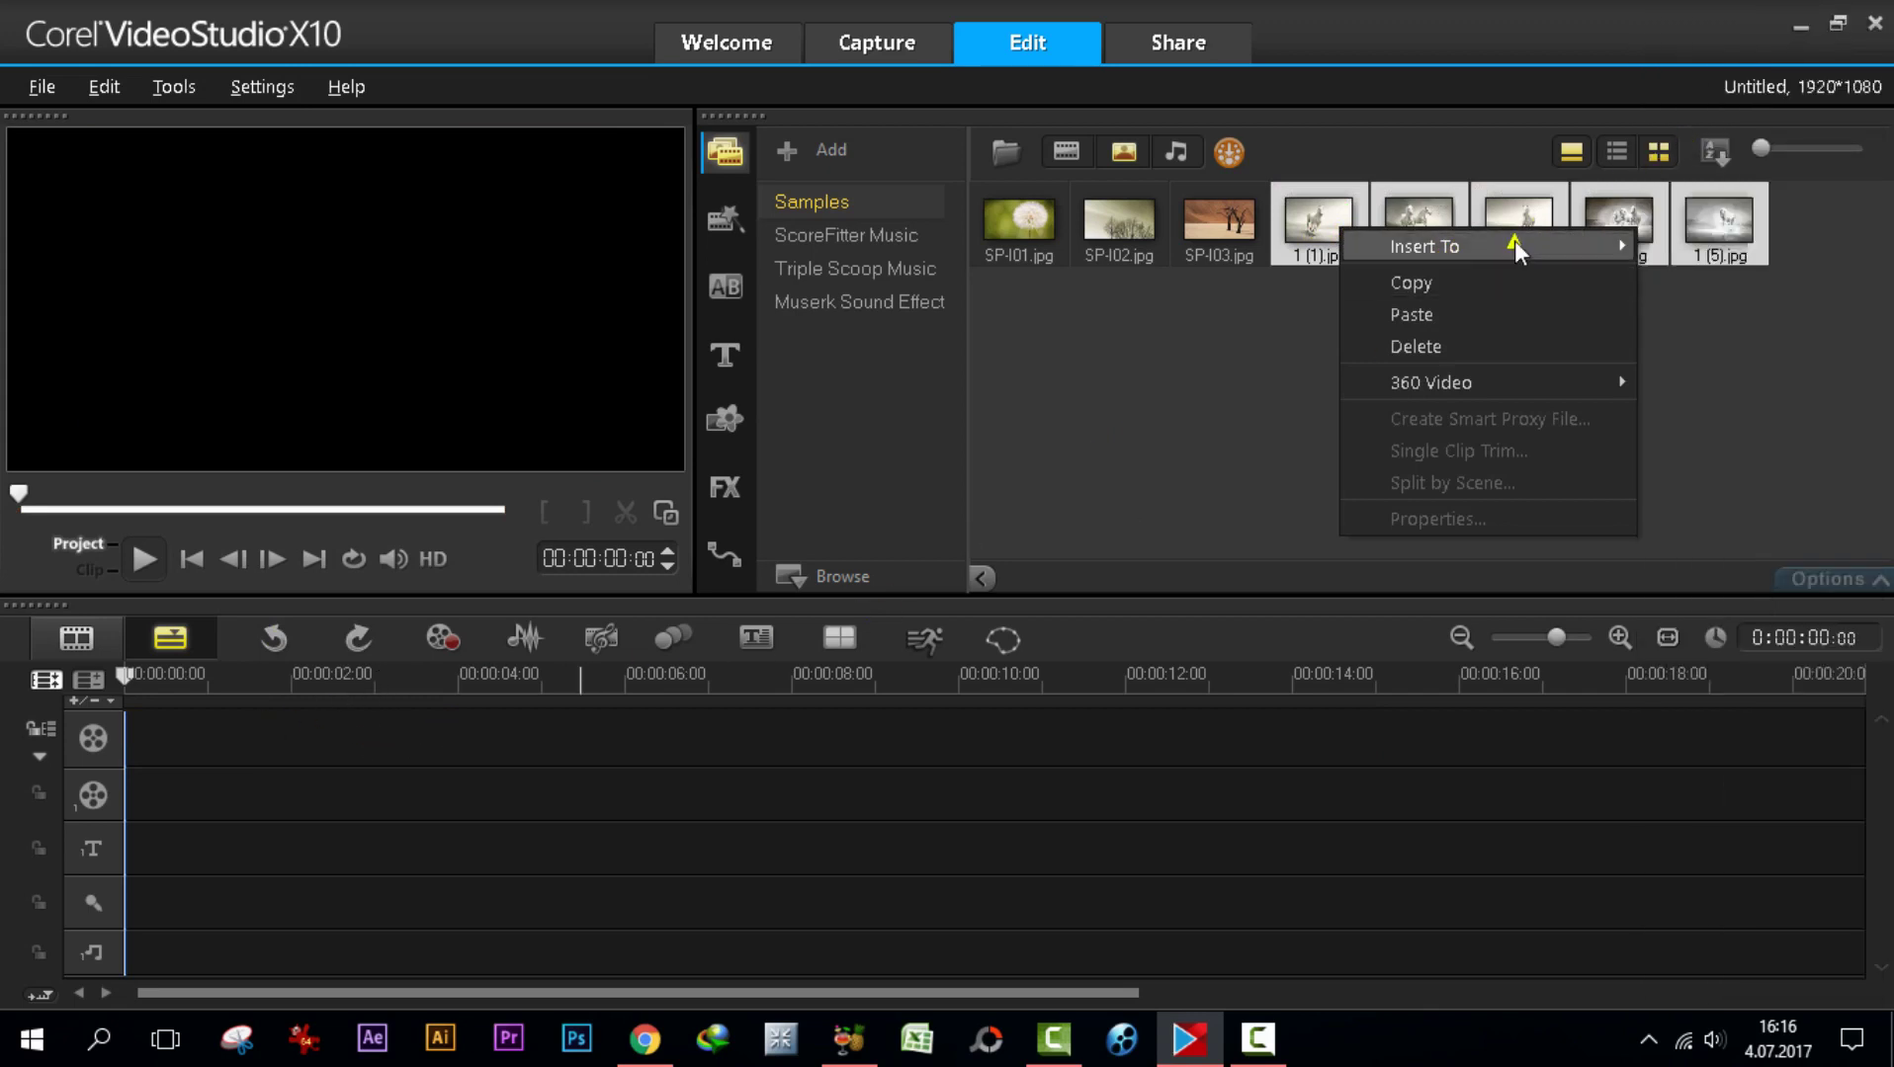
pyautogui.moveTo(1596, 243)
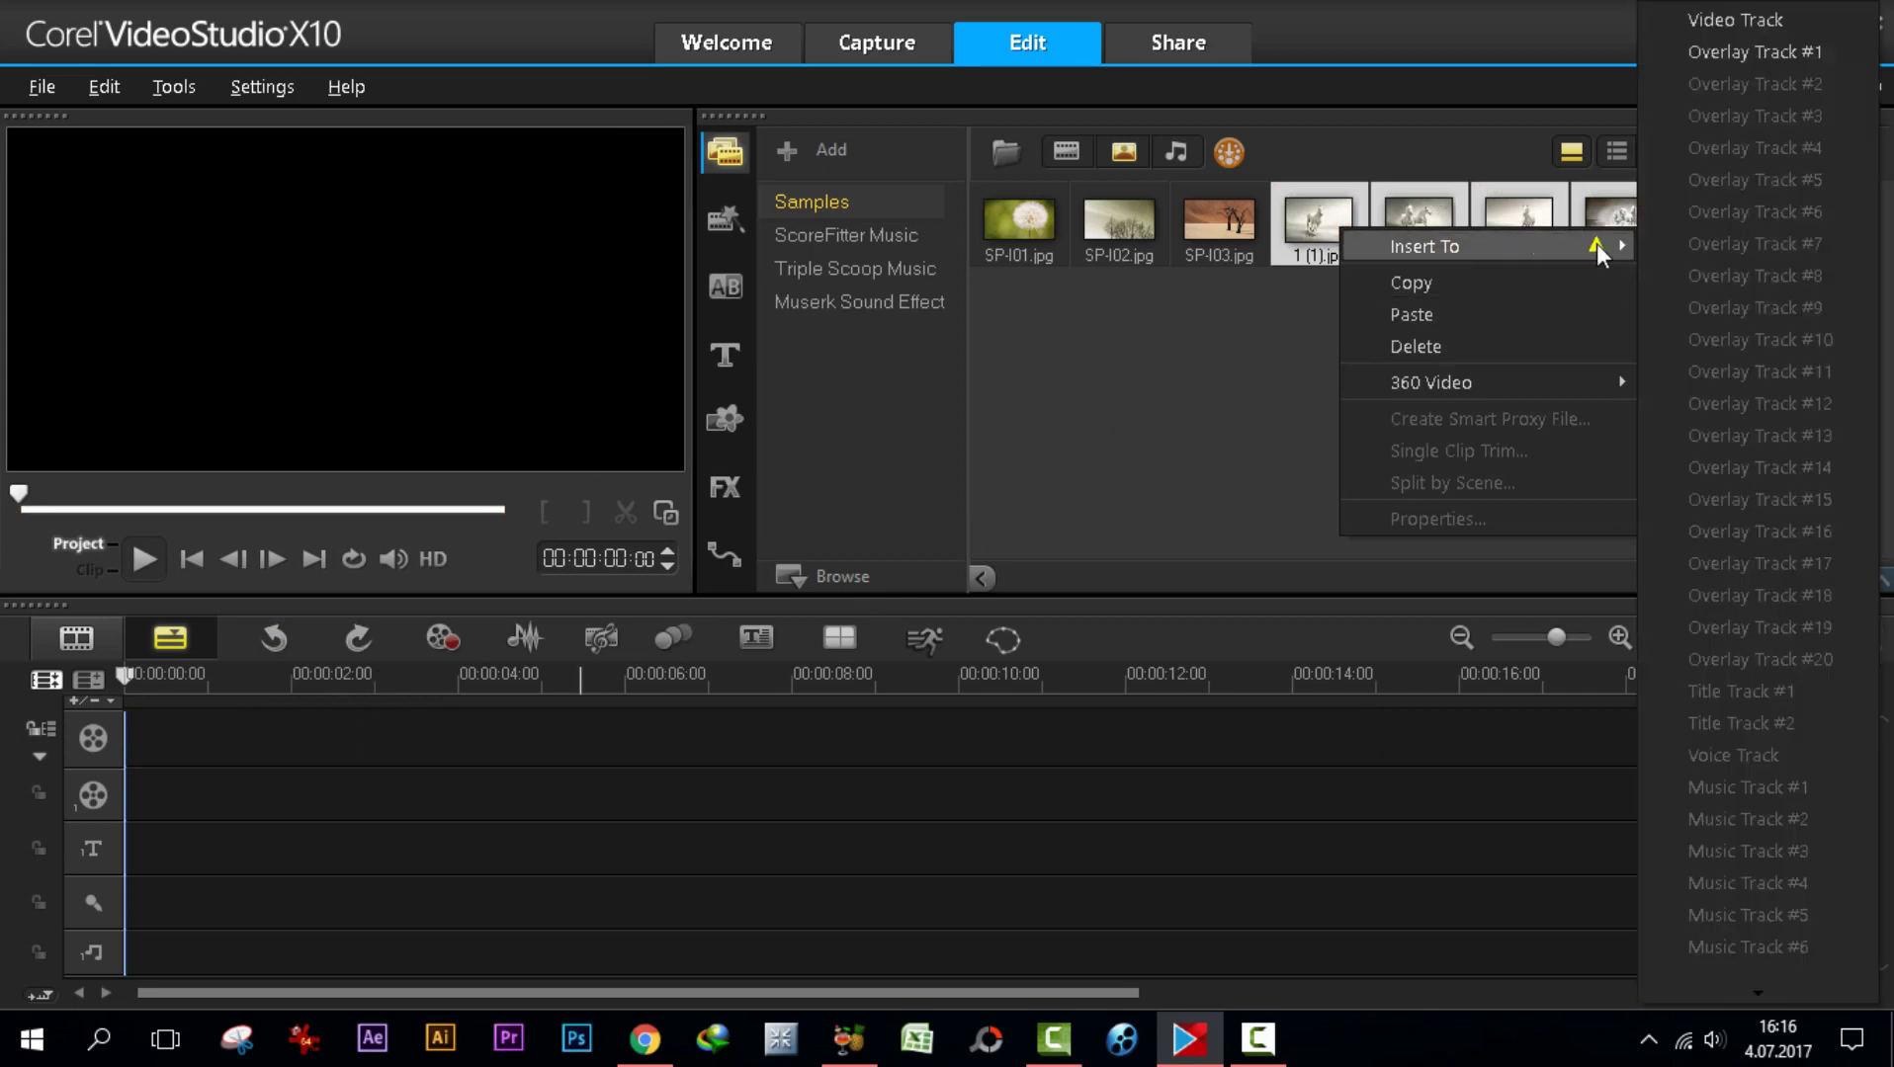
pyautogui.click(1736, 20)
pyautogui.click(809, 834)
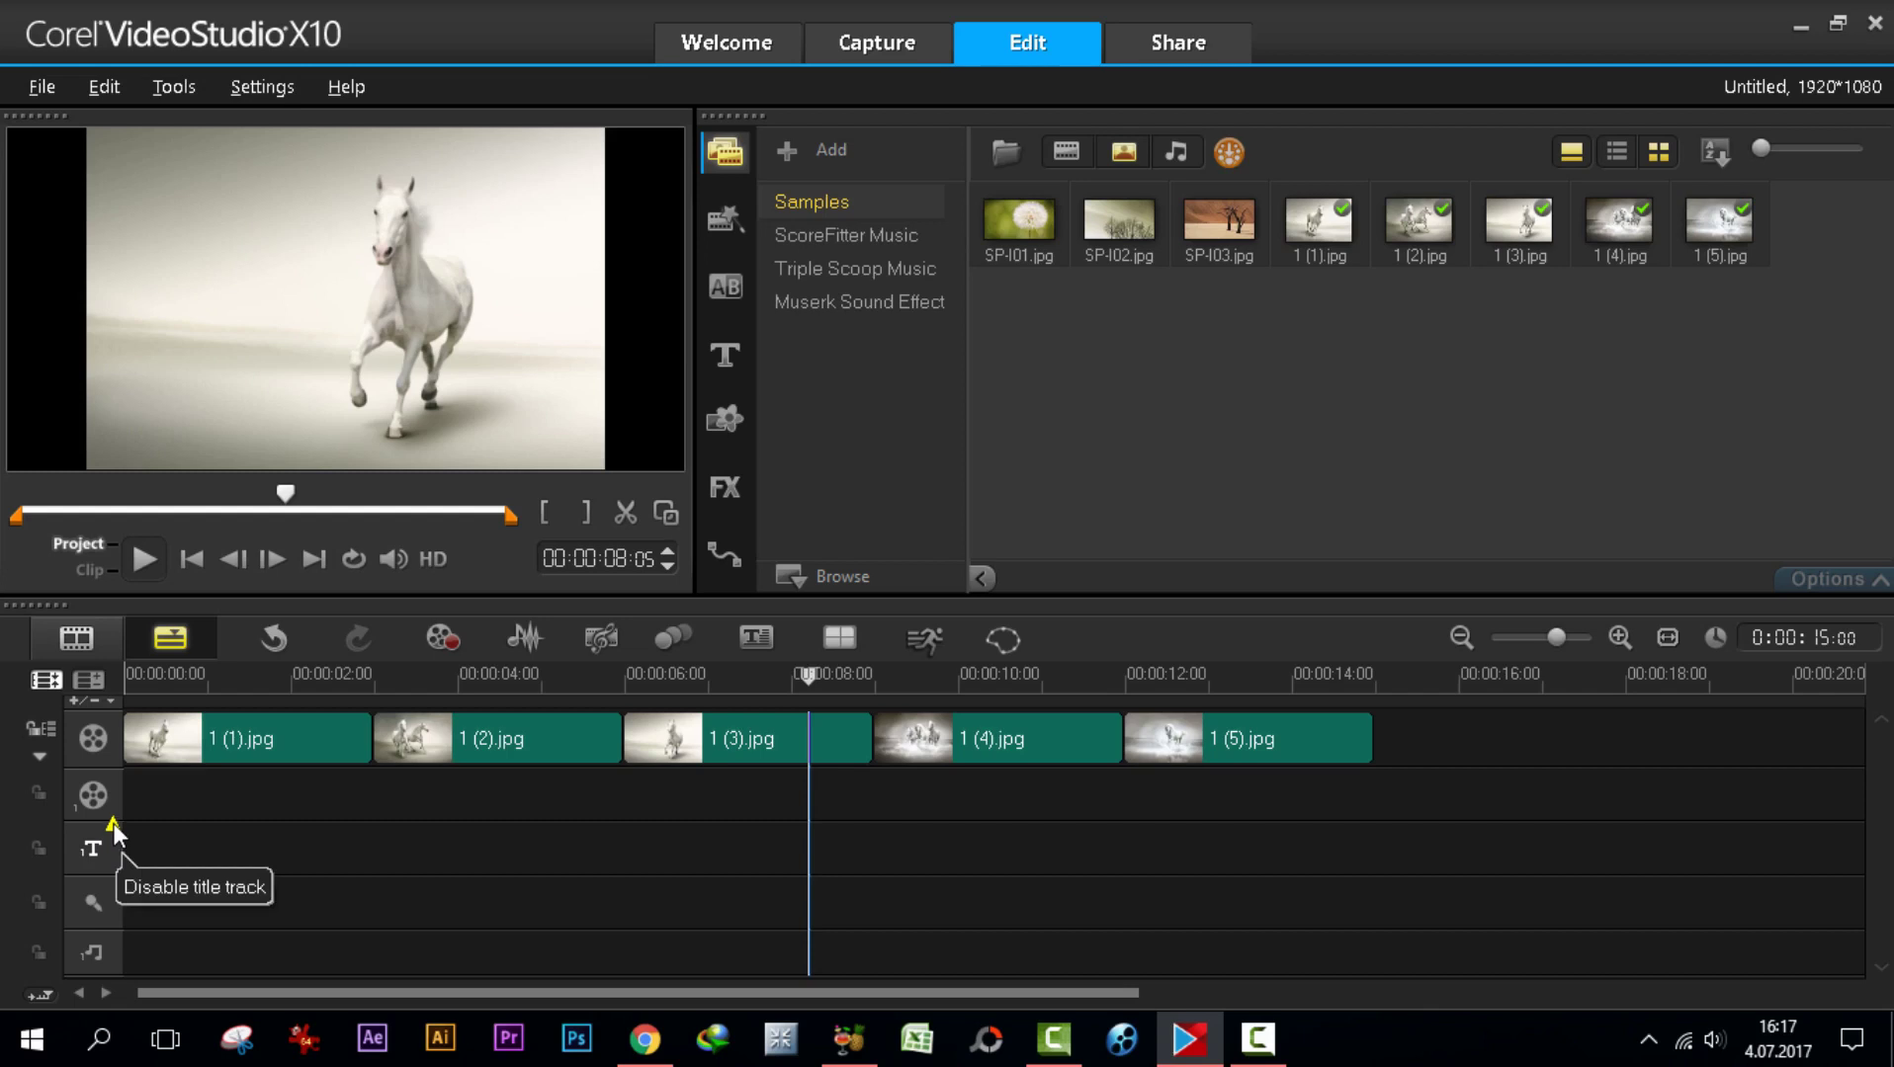
# - Set the project to two title tracks and two music tracks in the Track Manager
pyautogui.click(92, 680)
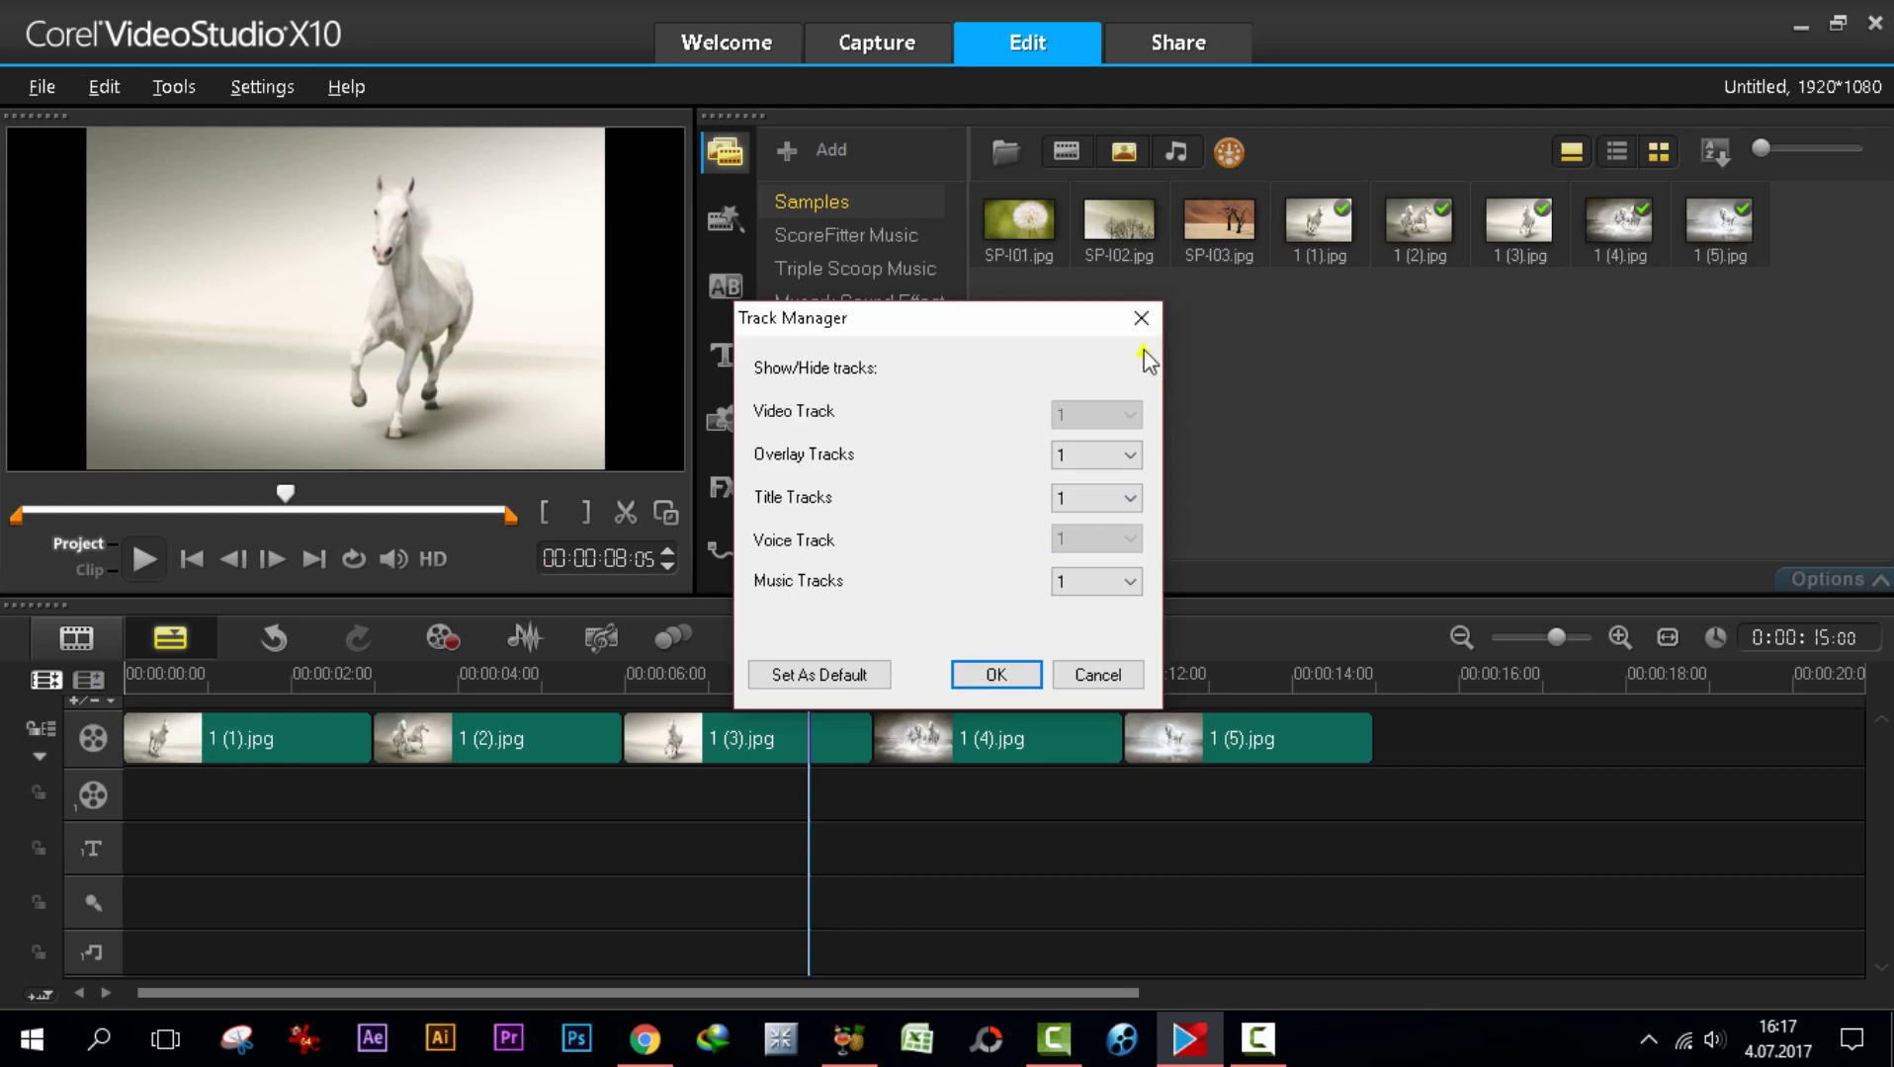
pyautogui.click(1129, 457)
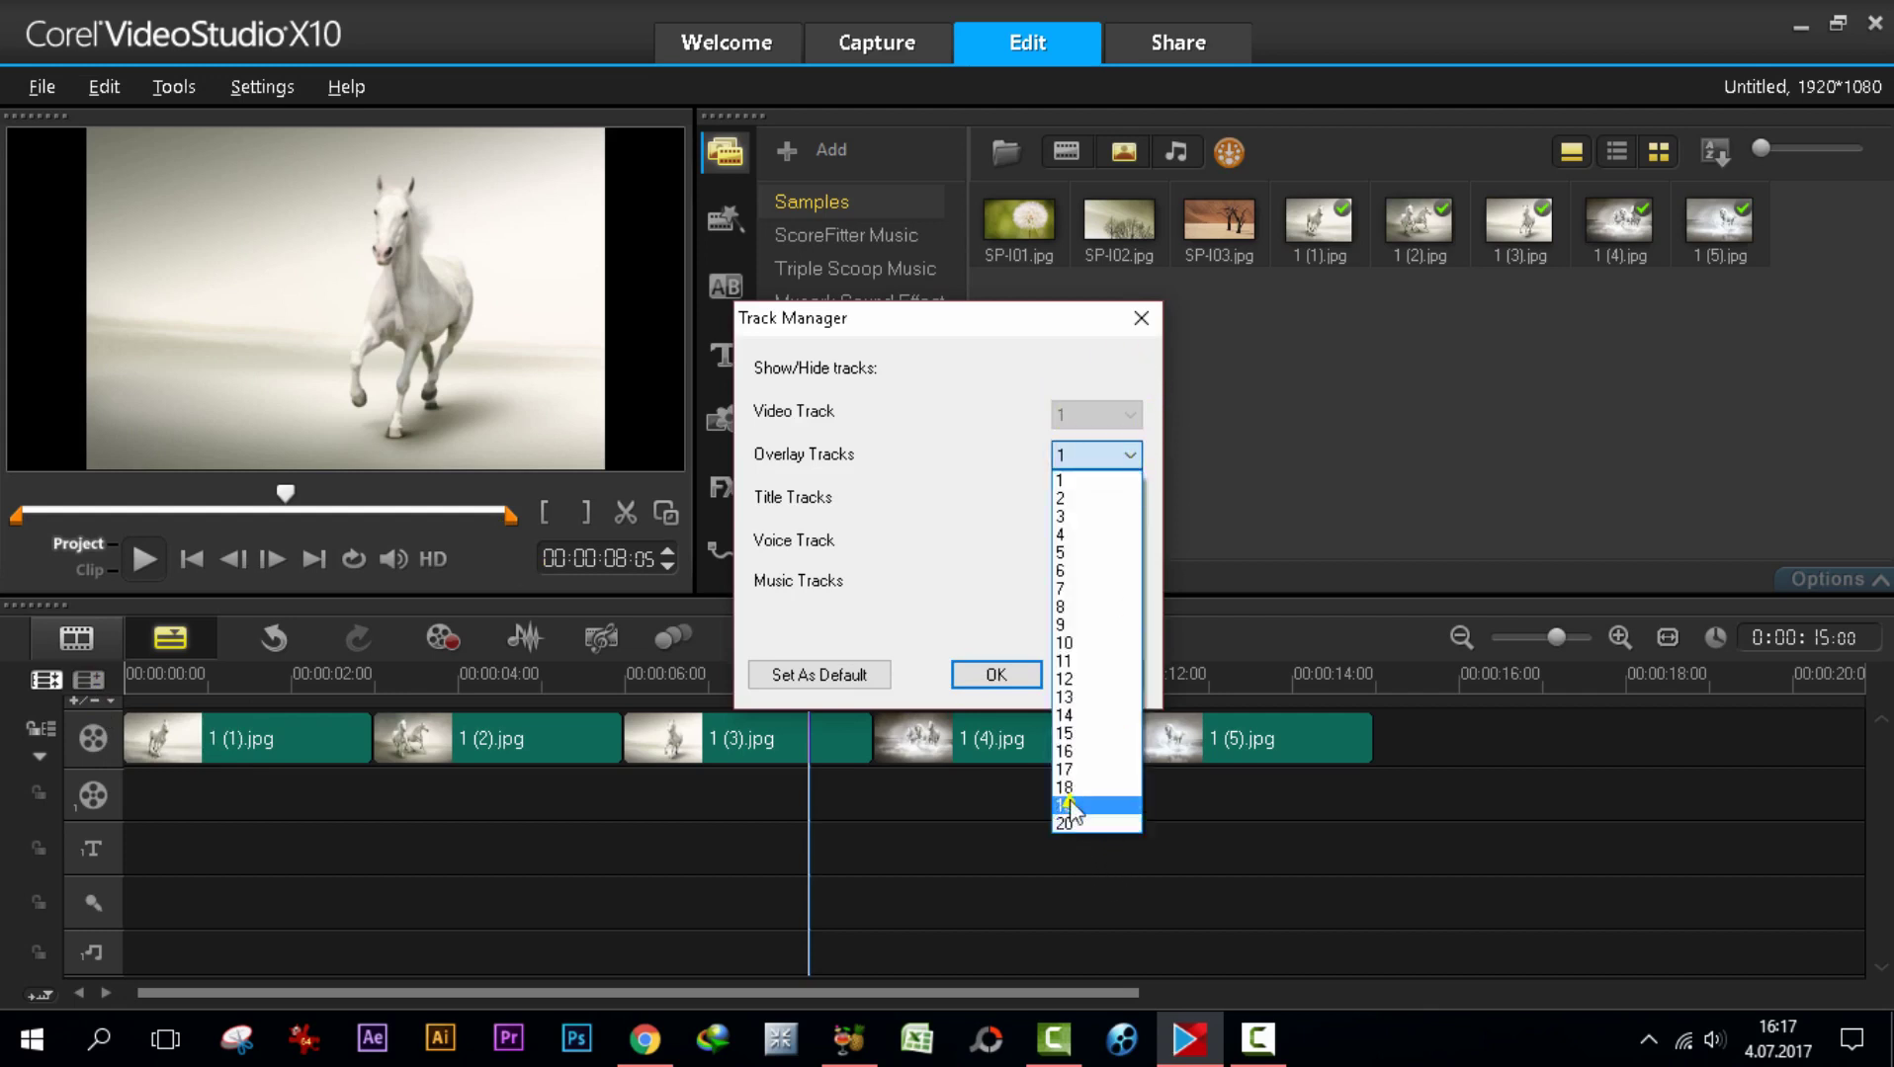
pyautogui.click(1244, 435)
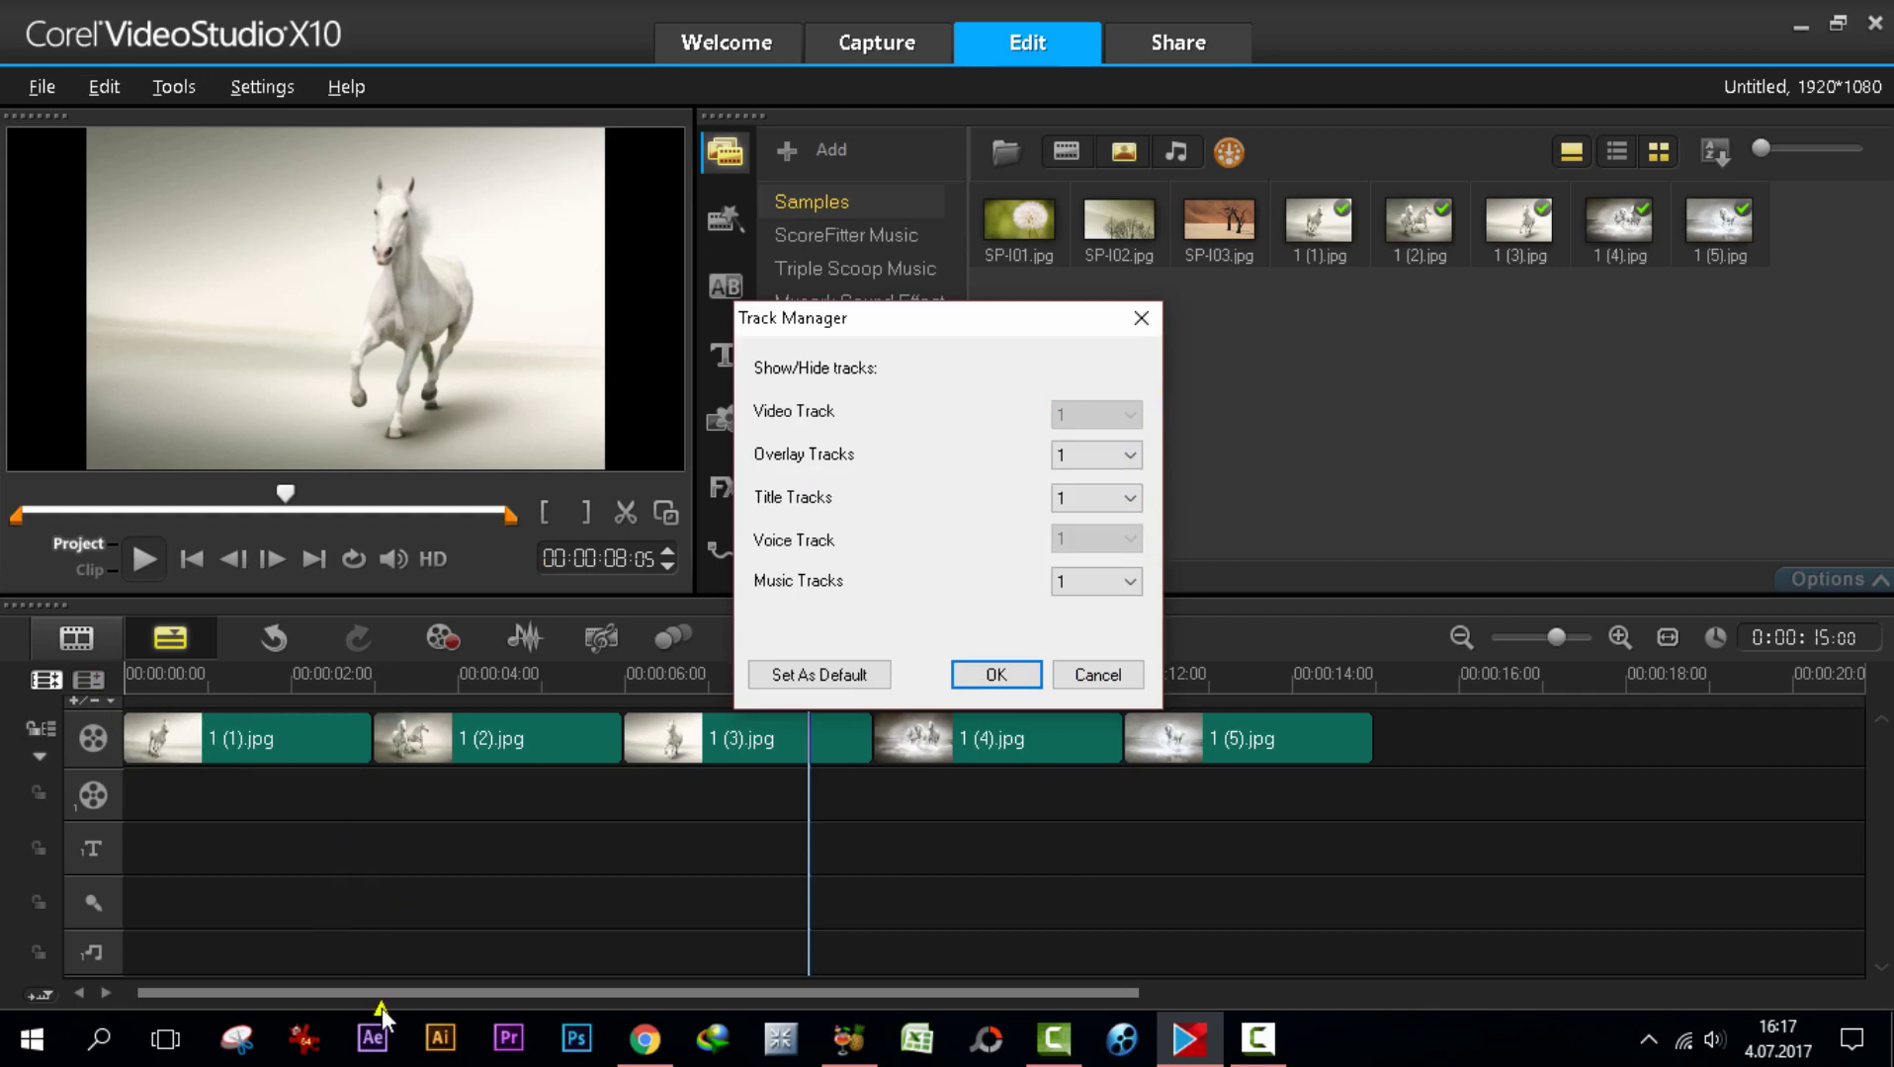
pyautogui.click(1128, 498)
pyautogui.click(1083, 542)
pyautogui.click(1090, 584)
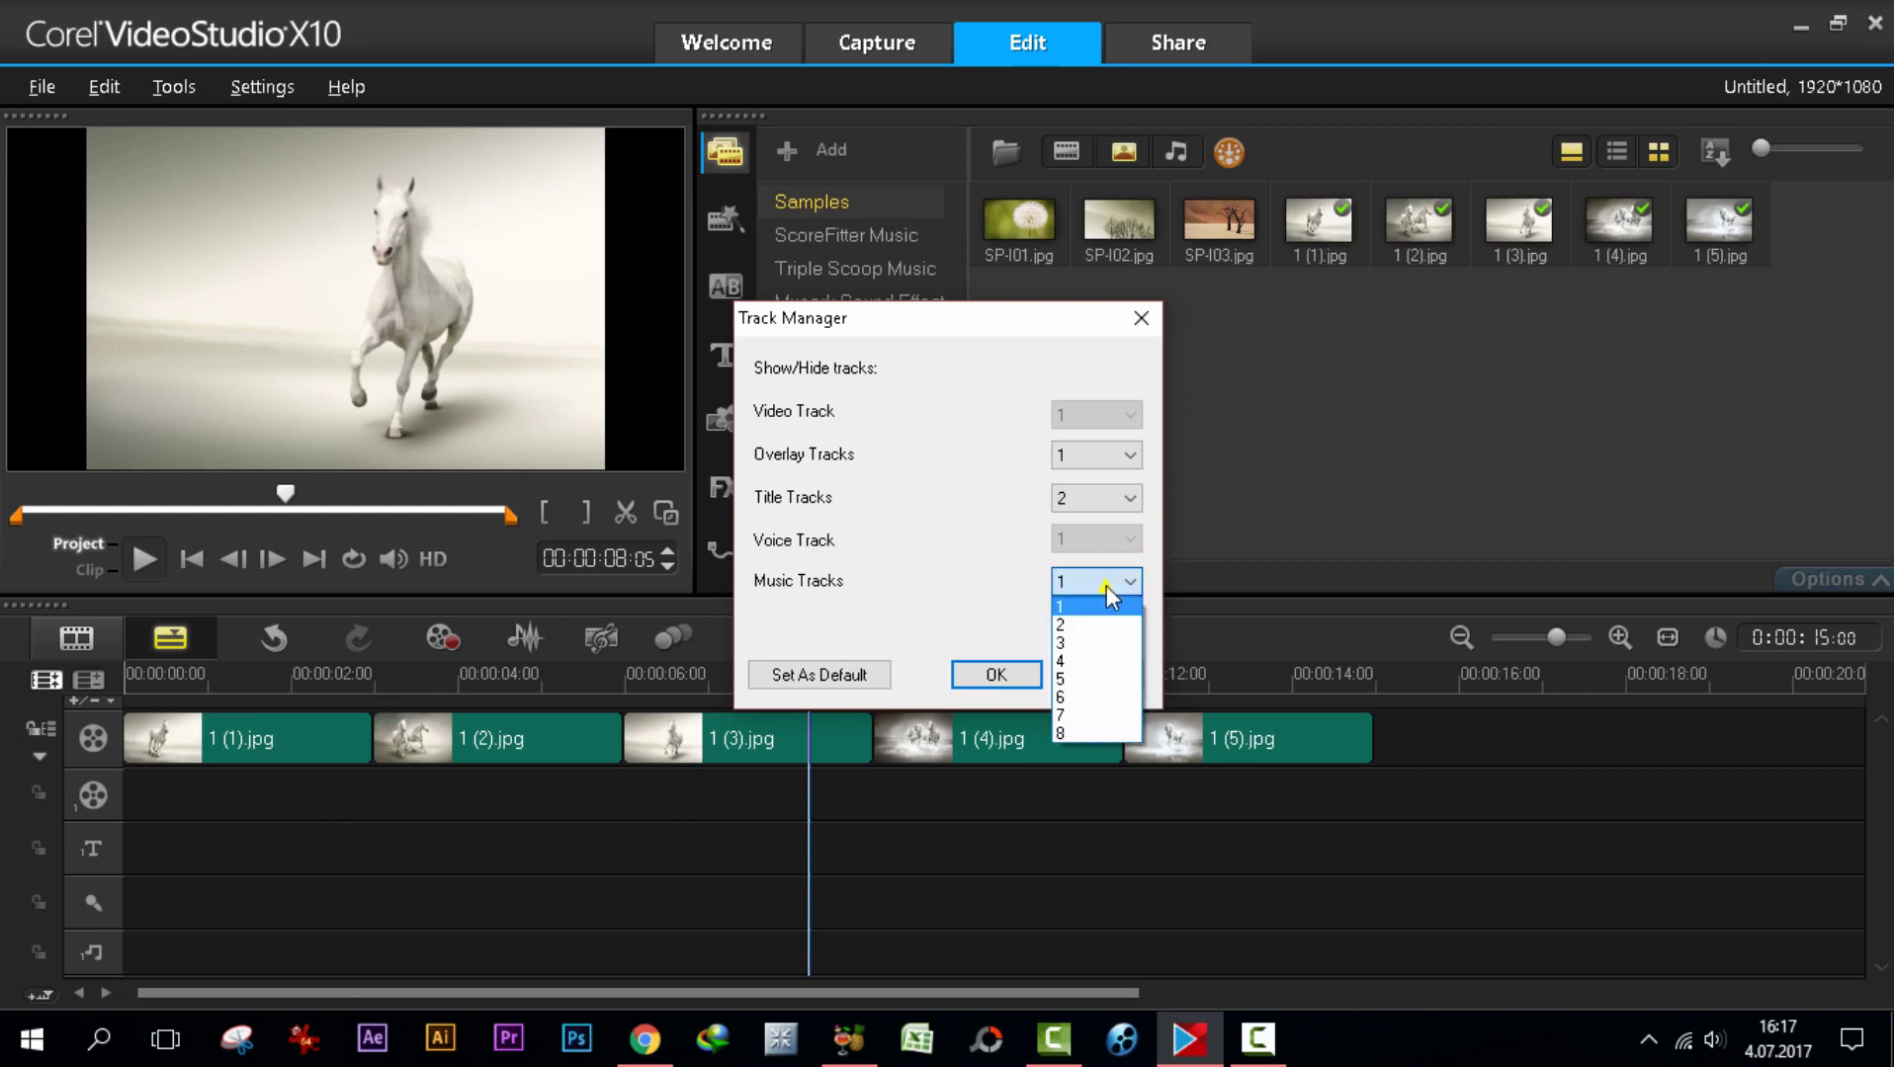
pyautogui.click(1068, 625)
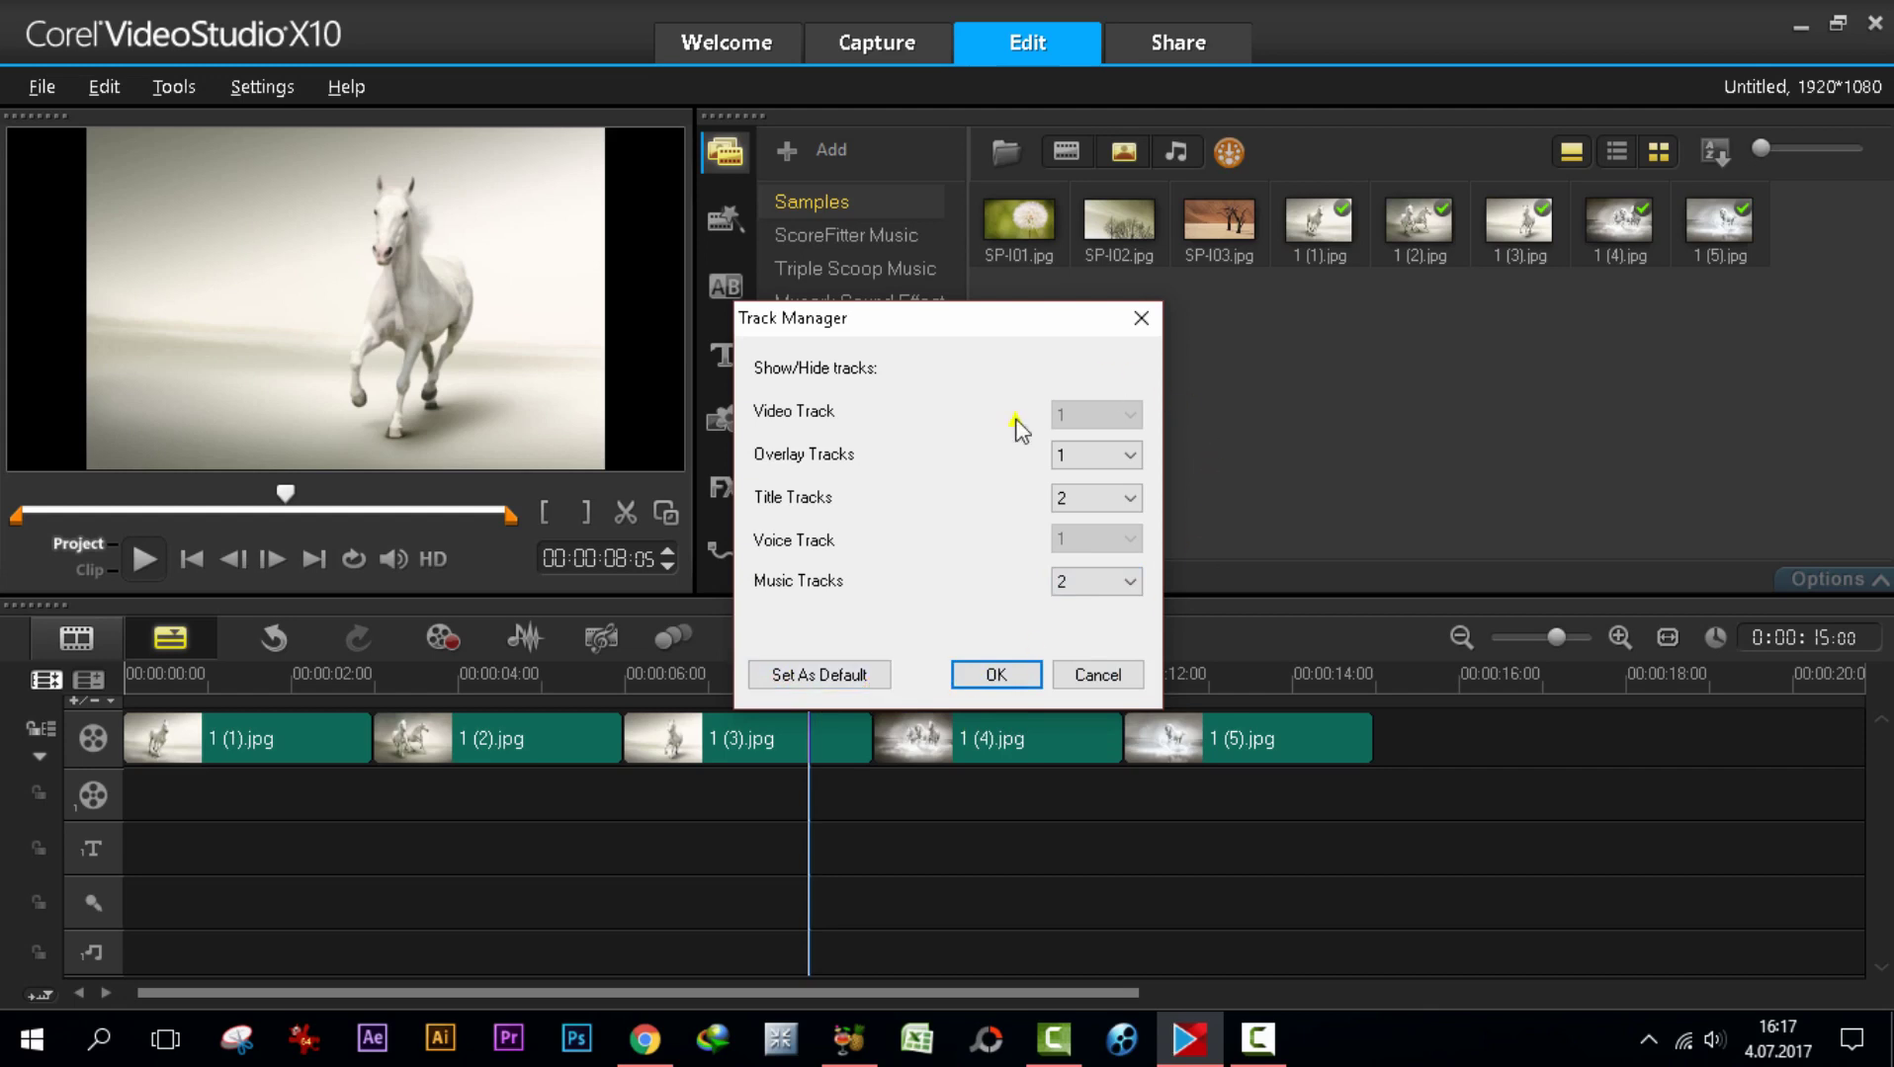
pyautogui.click(1008, 673)
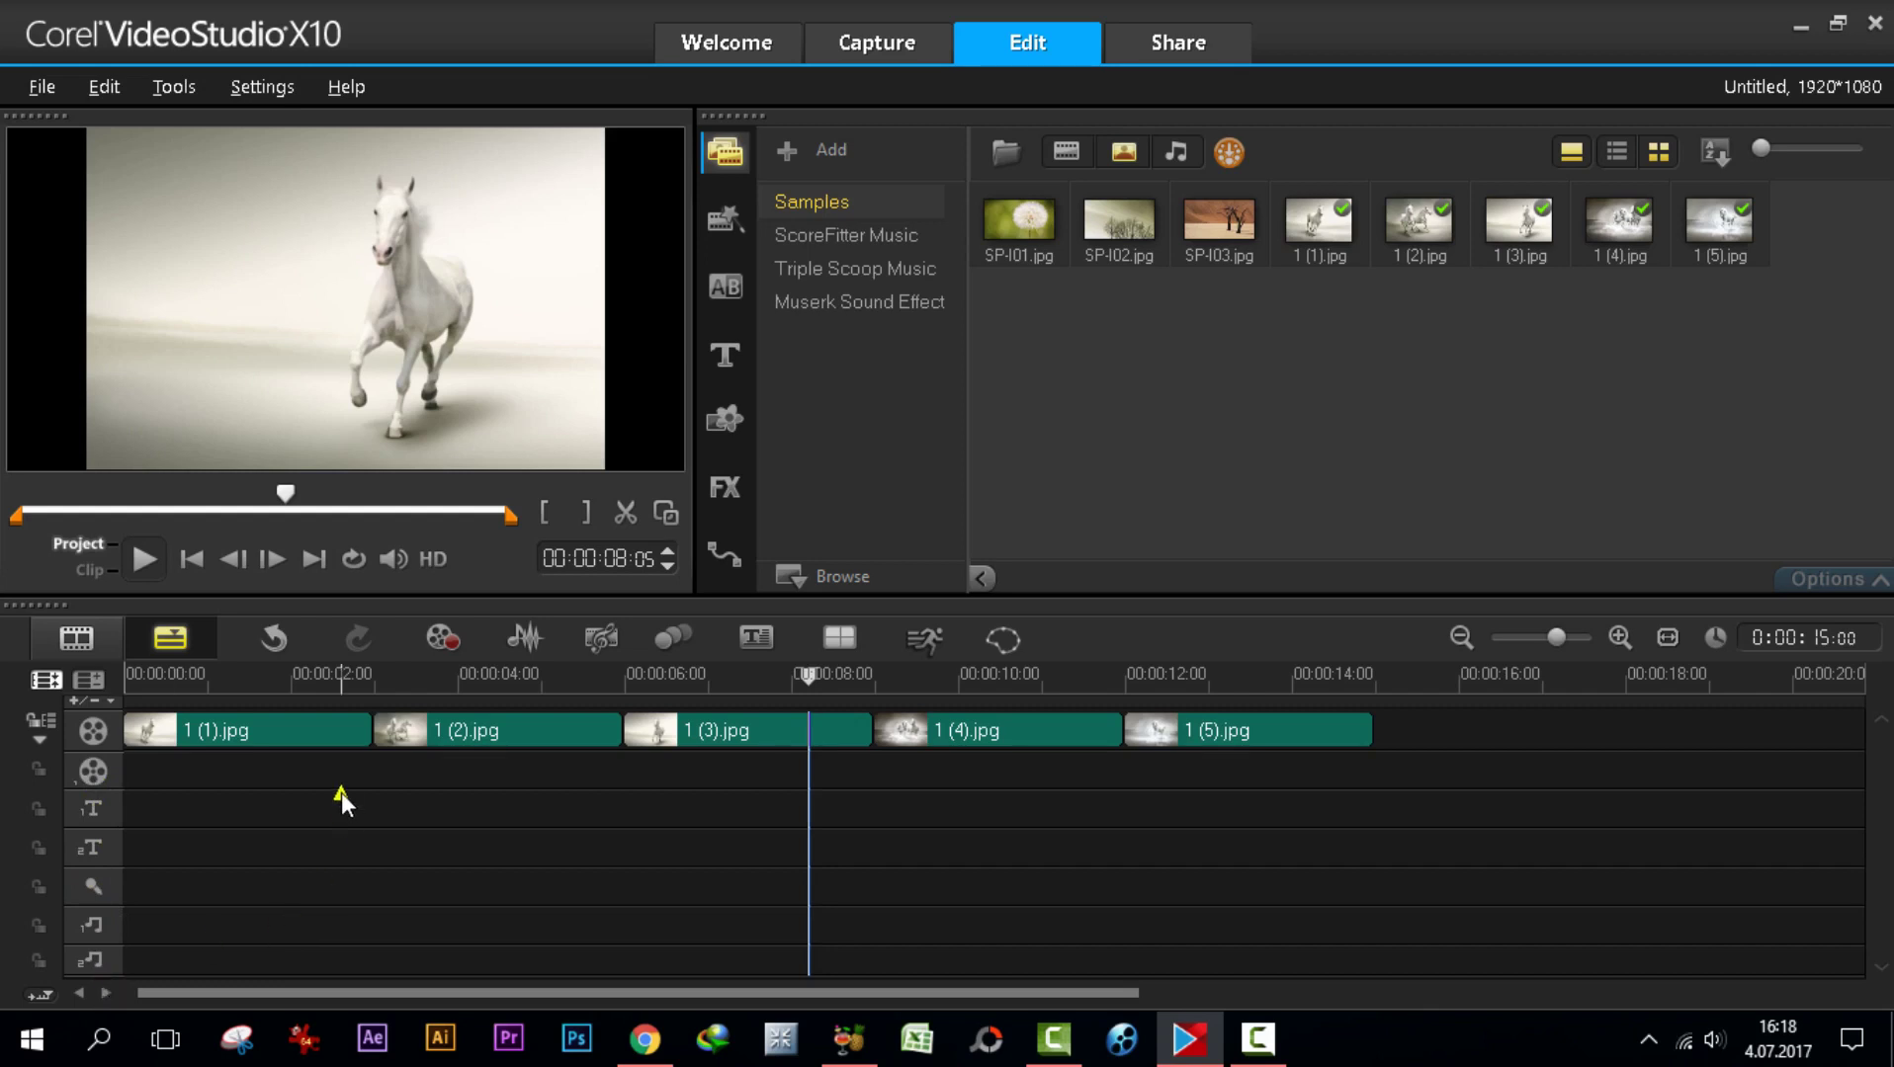
# - Compare the timeline's track layout with Show all visible tracks turned off and on, leaving the option on
pyautogui.click(45, 682)
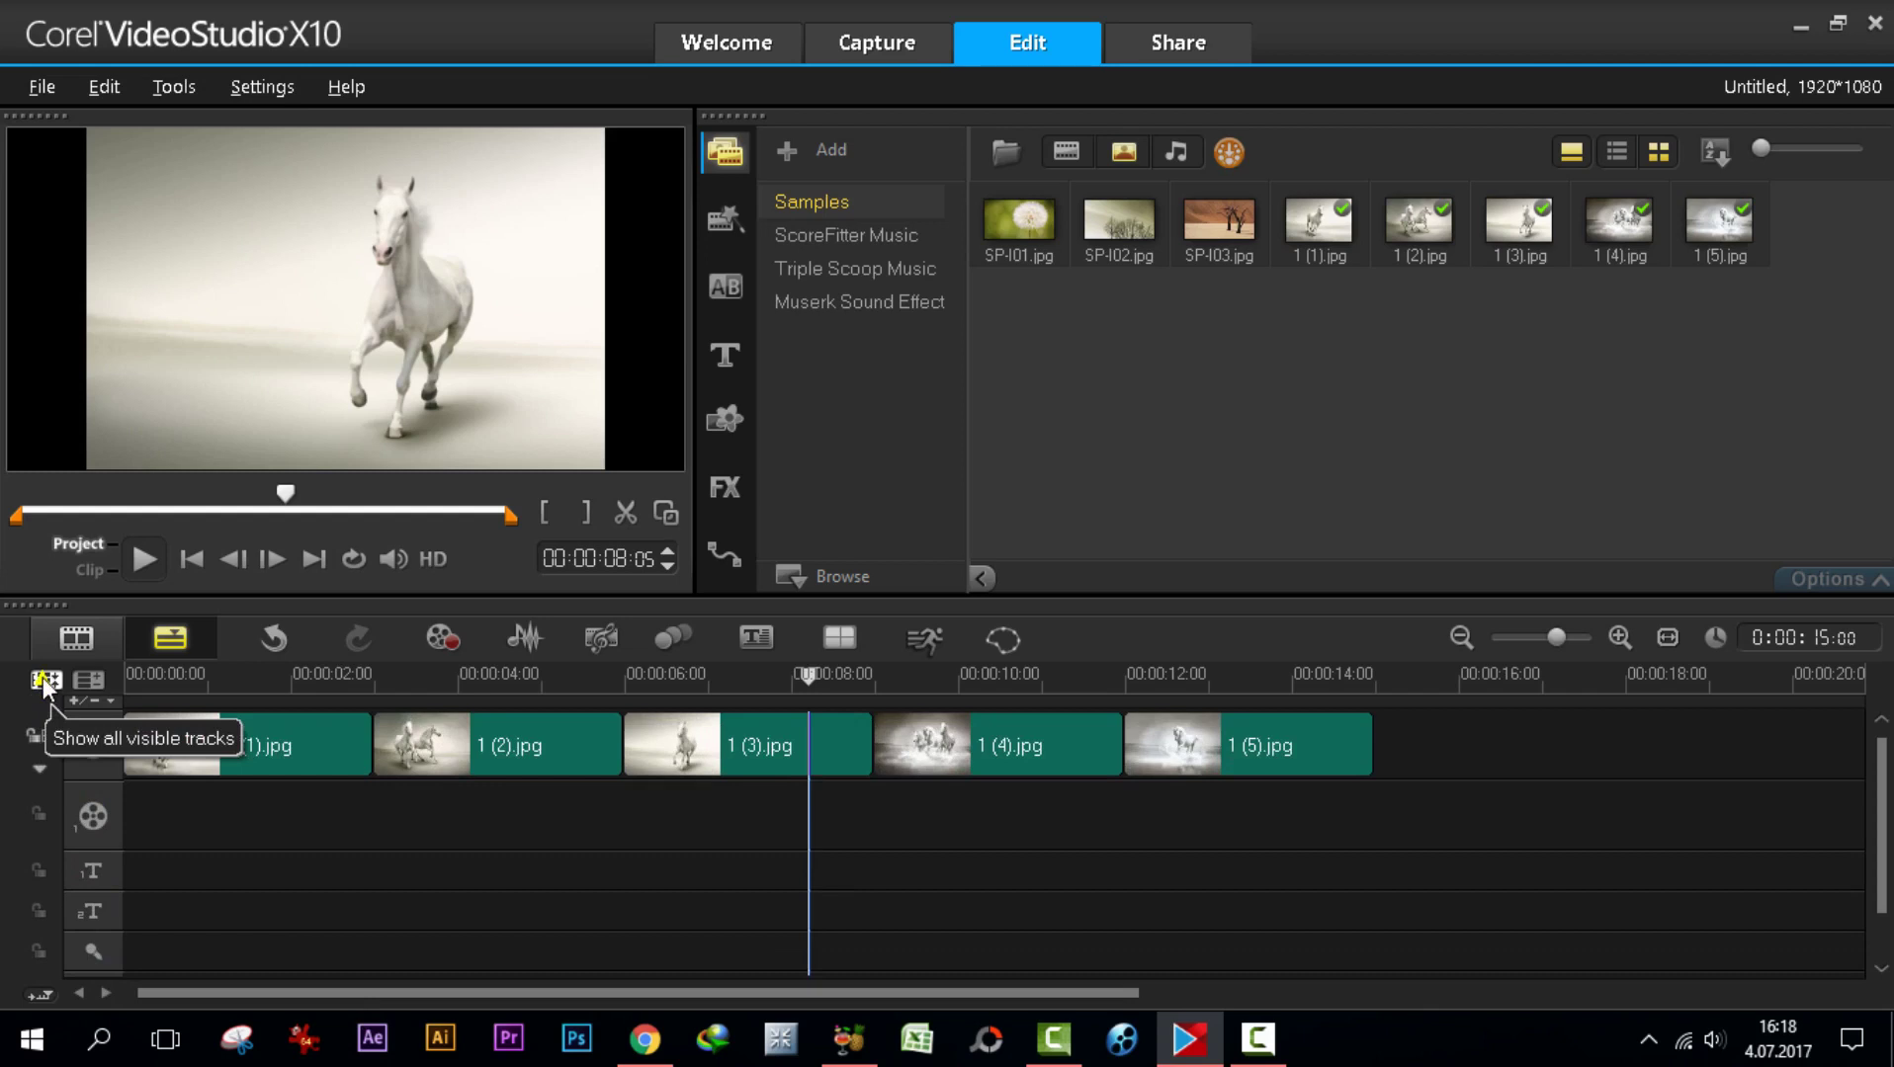
pyautogui.click(45, 682)
pyautogui.click(45, 682)
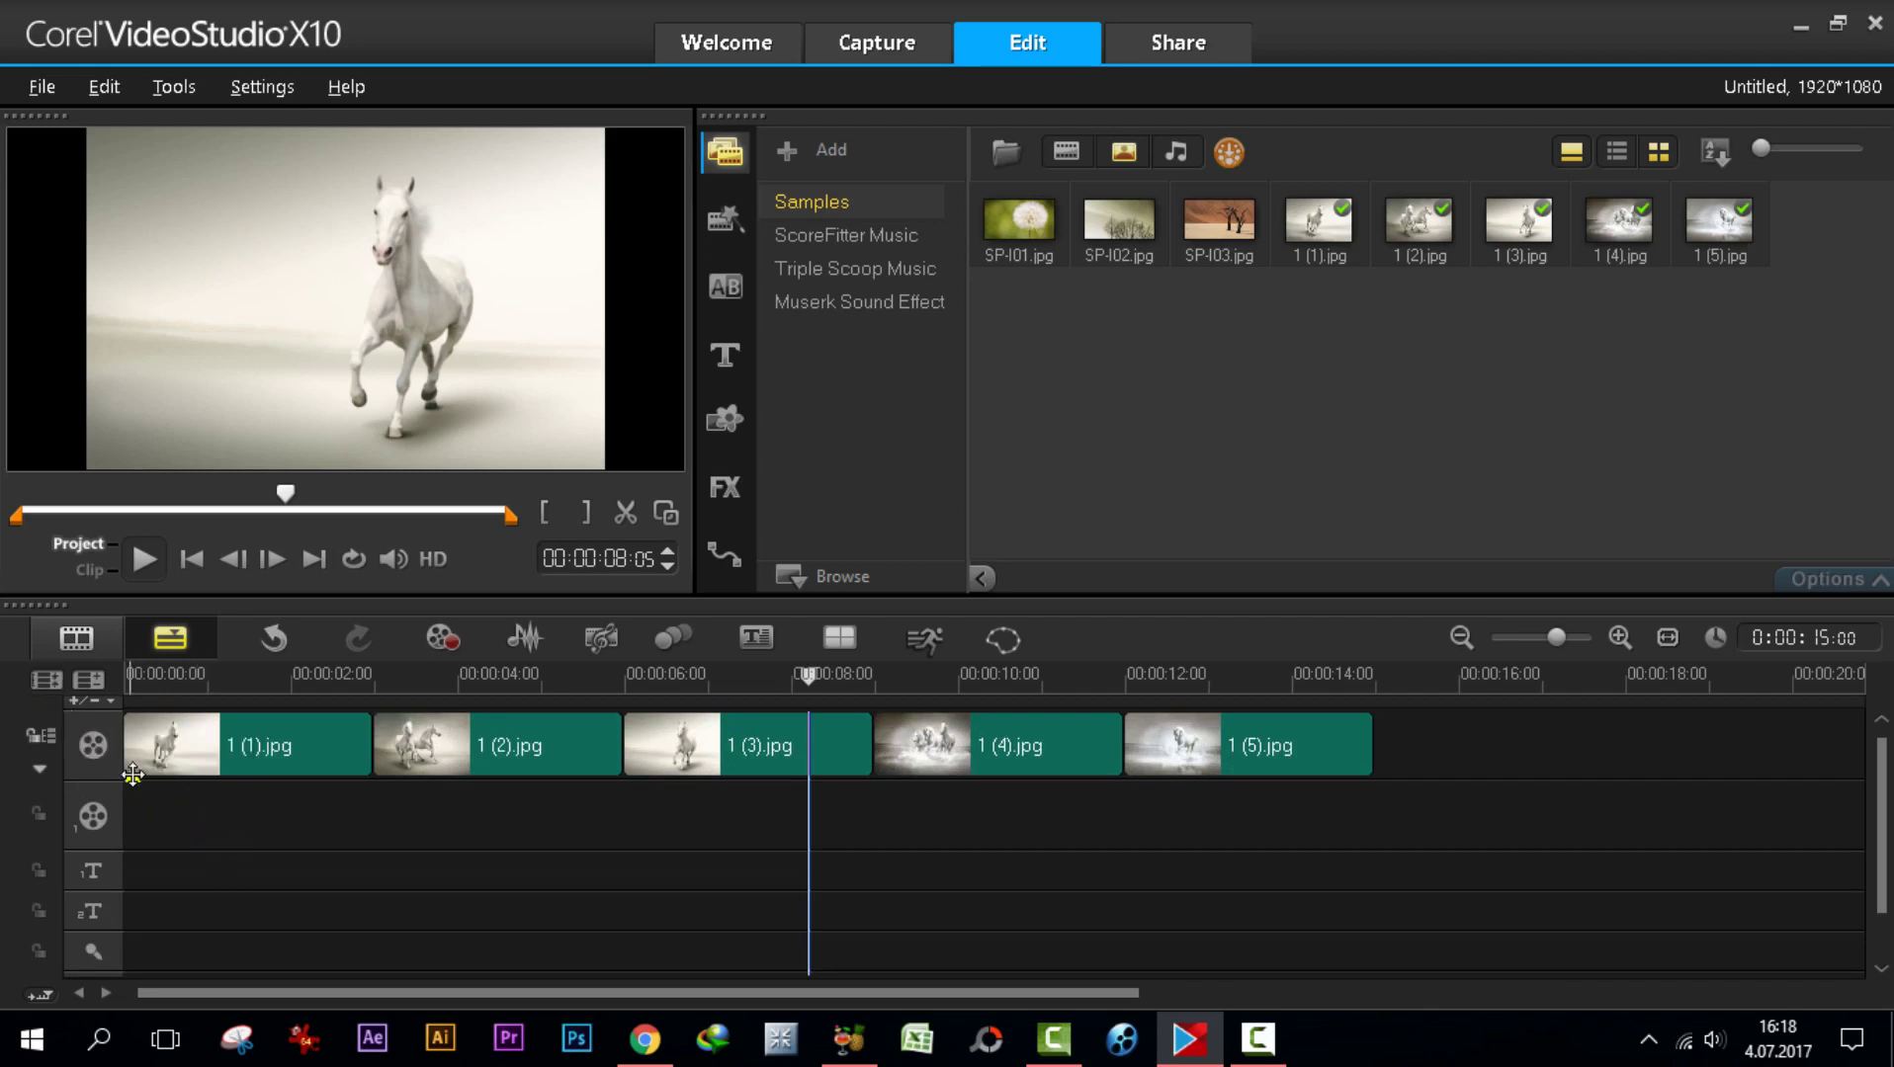
pyautogui.click(45, 680)
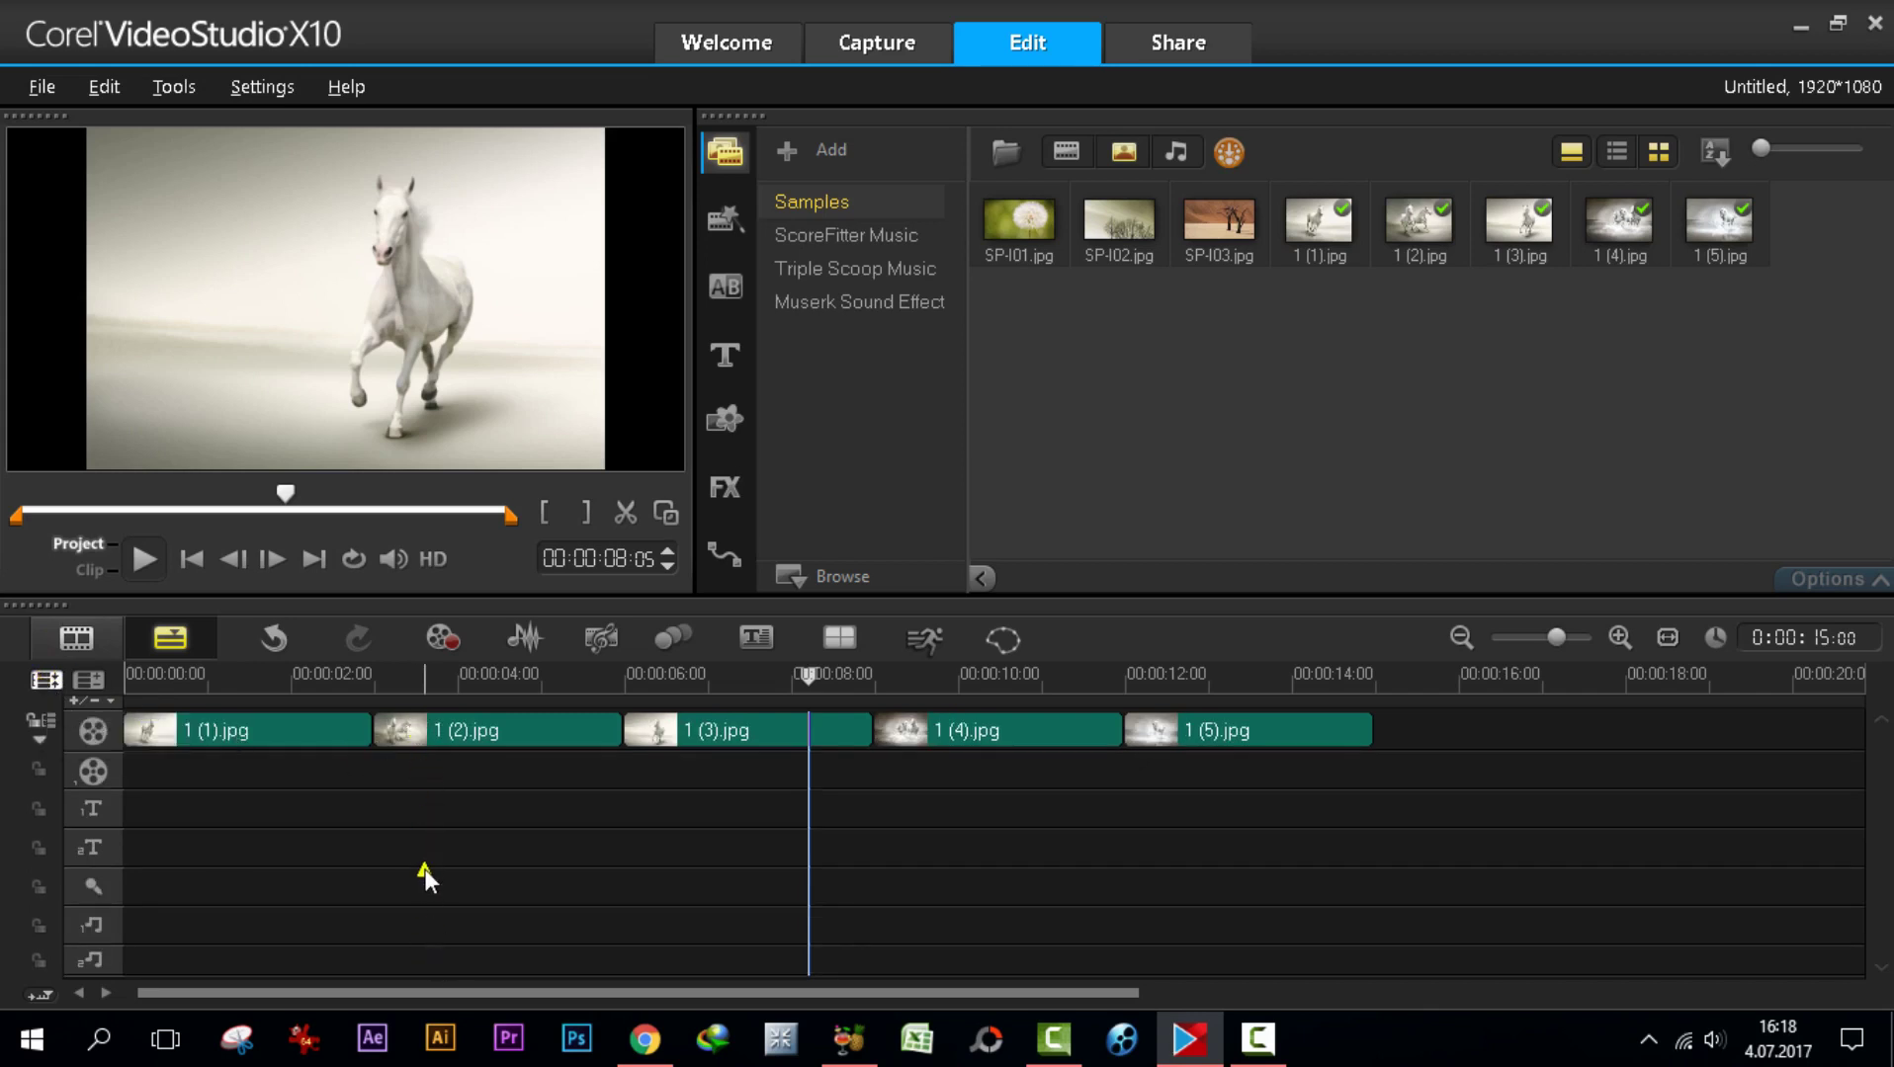
pyautogui.click(46, 679)
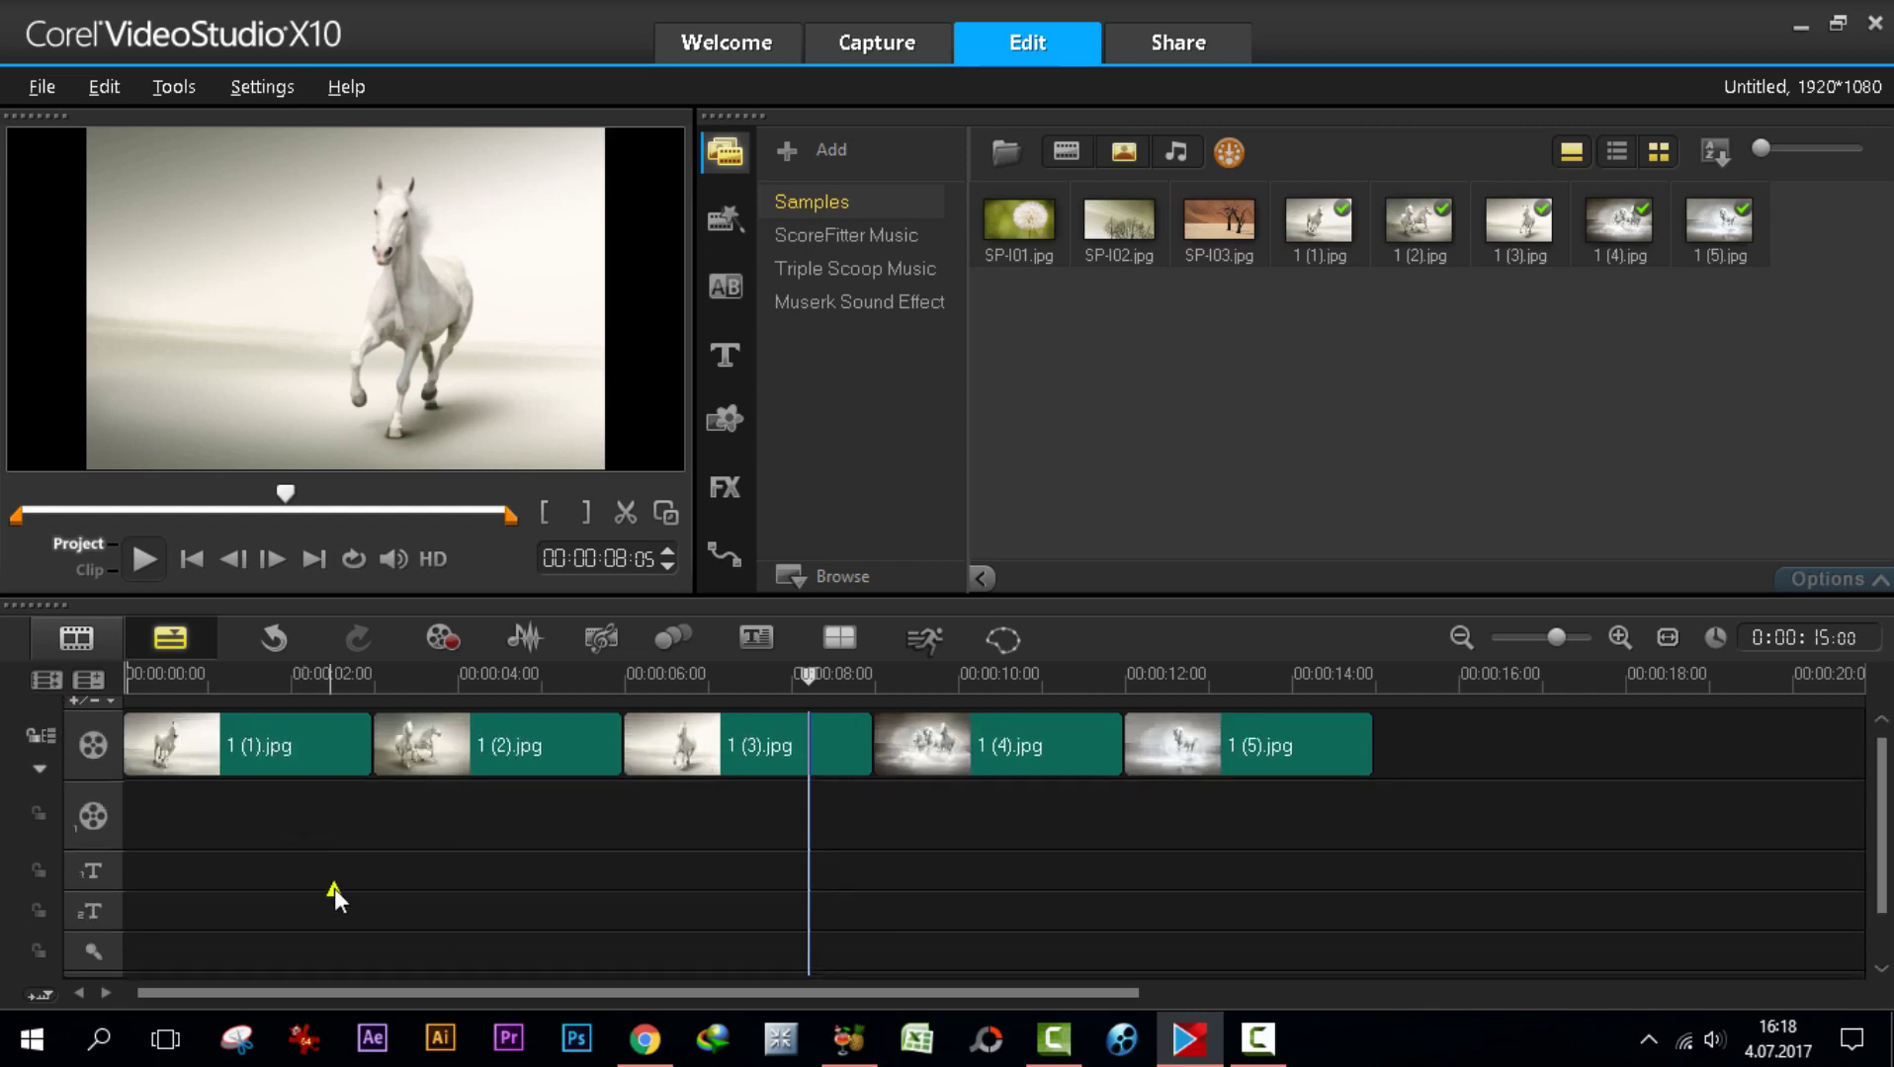
pyautogui.click(47, 681)
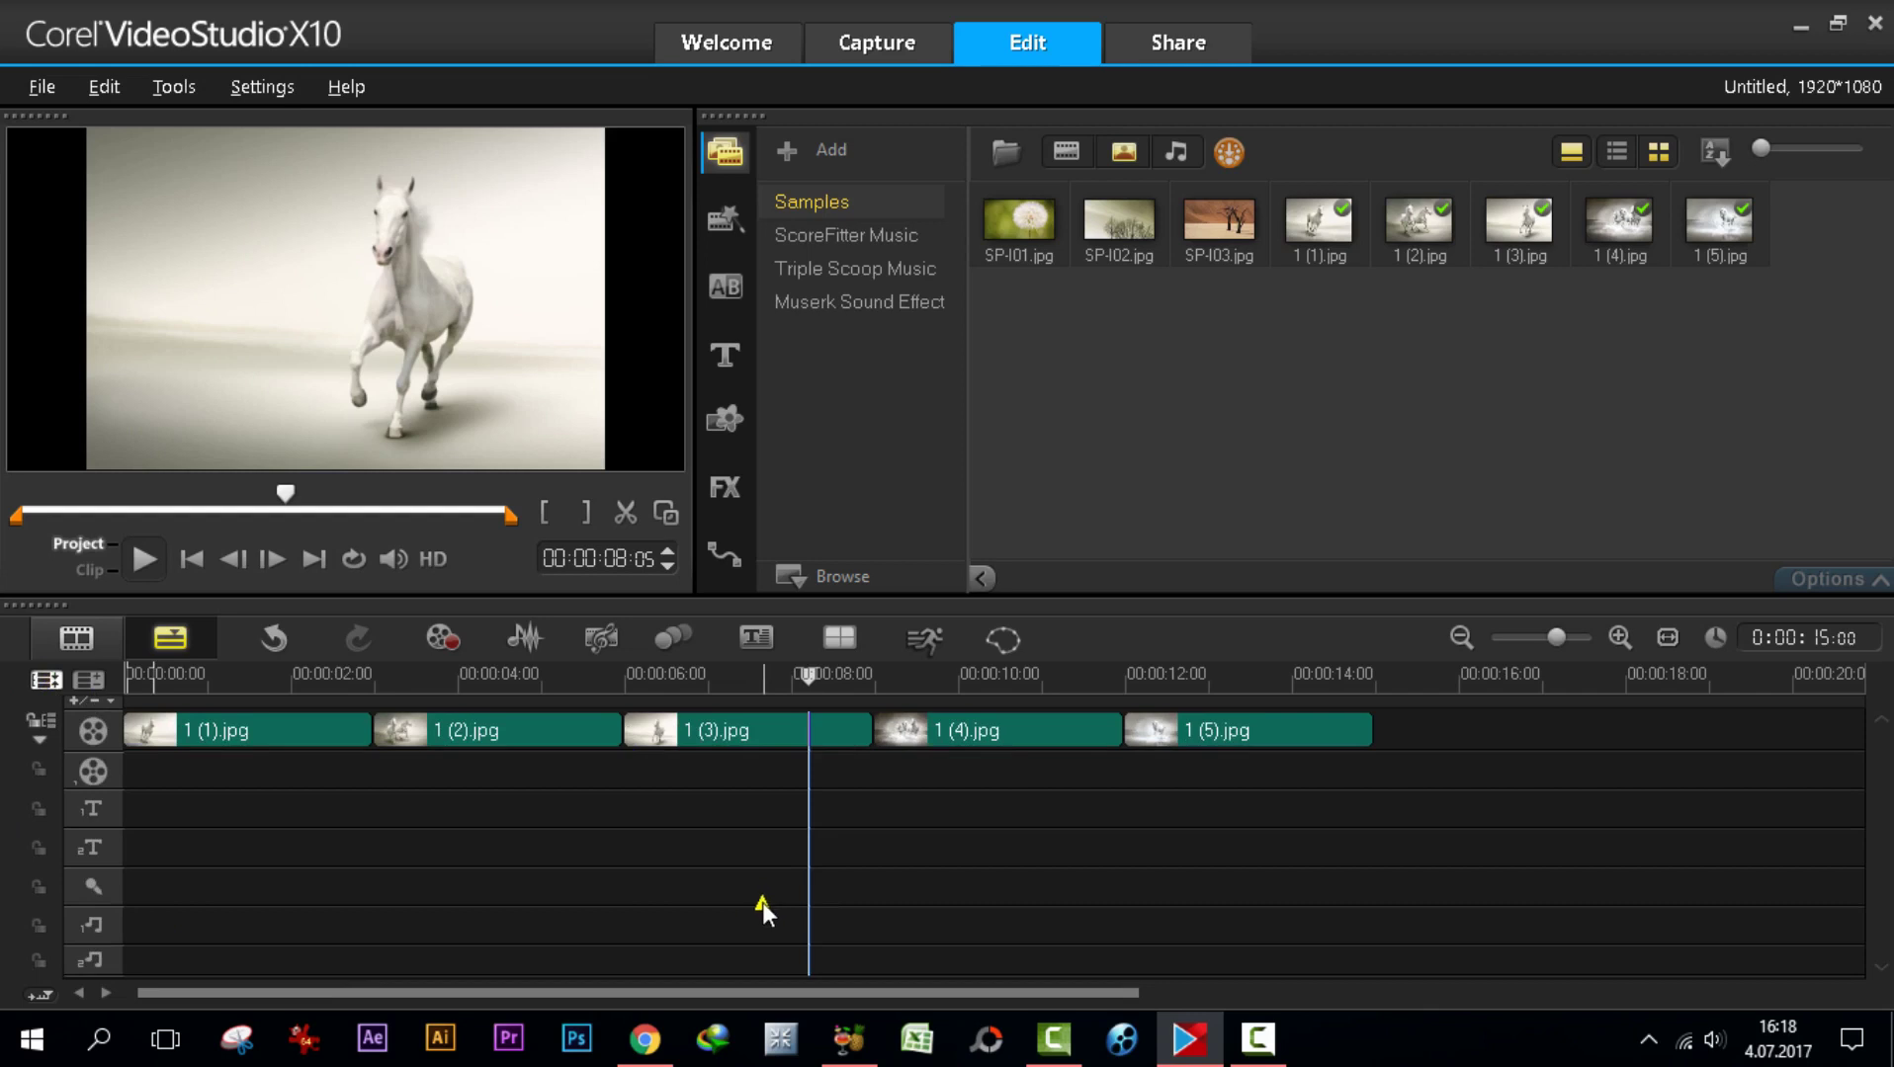
pyautogui.click(47, 681)
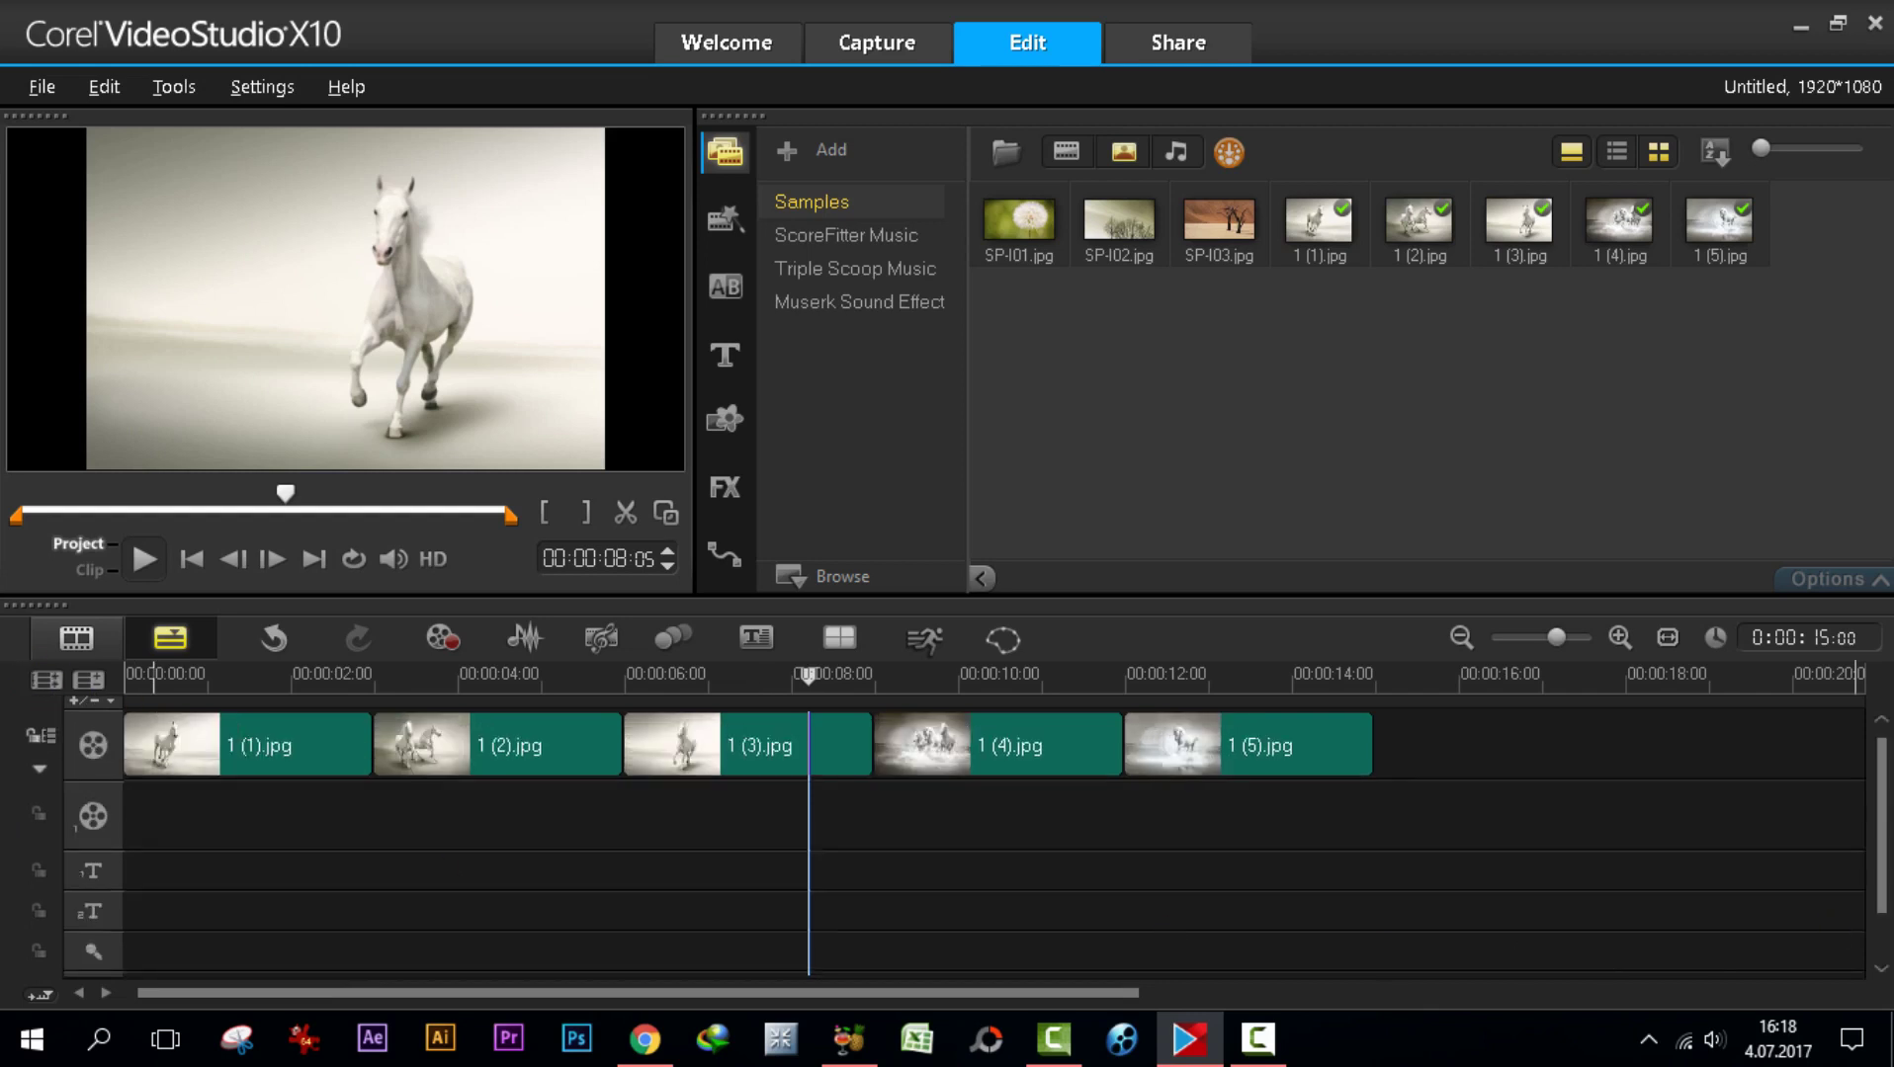
pyautogui.scroll(-2, 1878, 781)
pyautogui.scroll(2, 1881, 850)
pyautogui.click(46, 680)
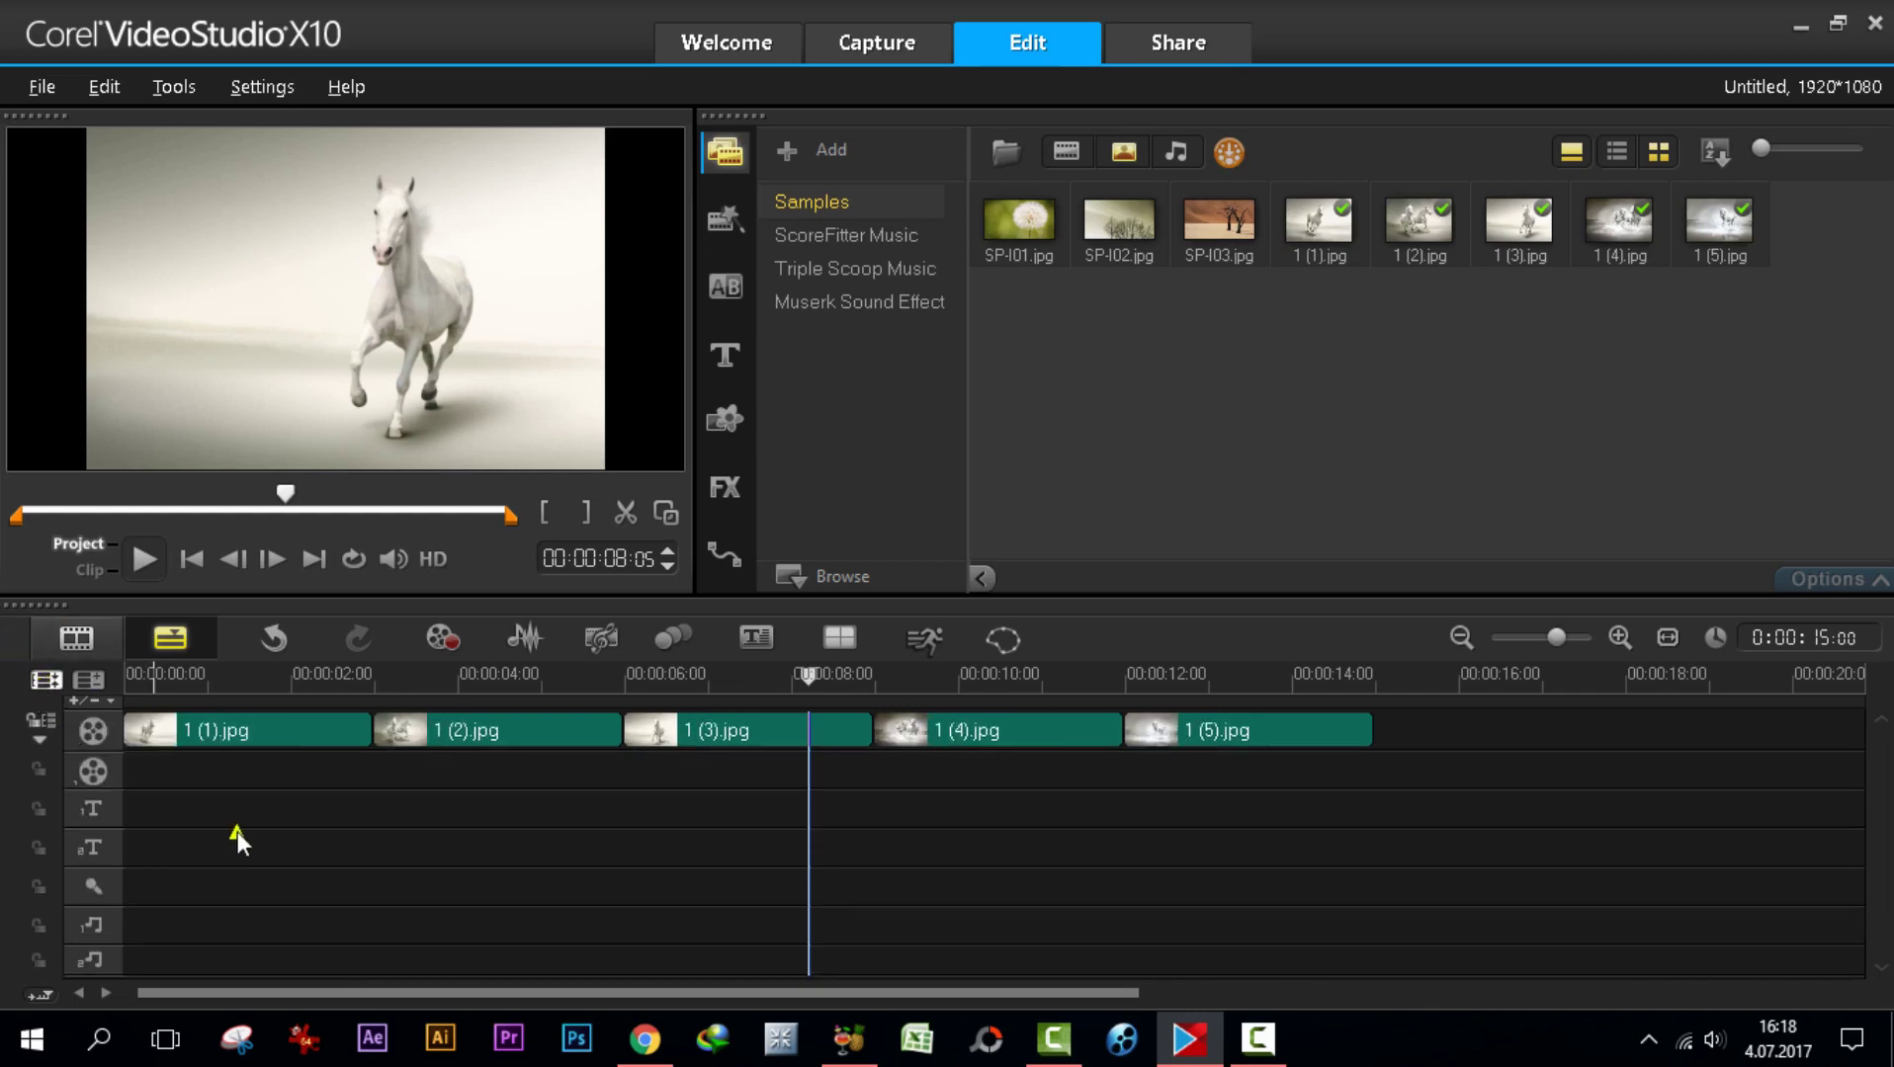
# - Reduce the number of music tracks to 1 in the Track Manager
pyautogui.click(88, 680)
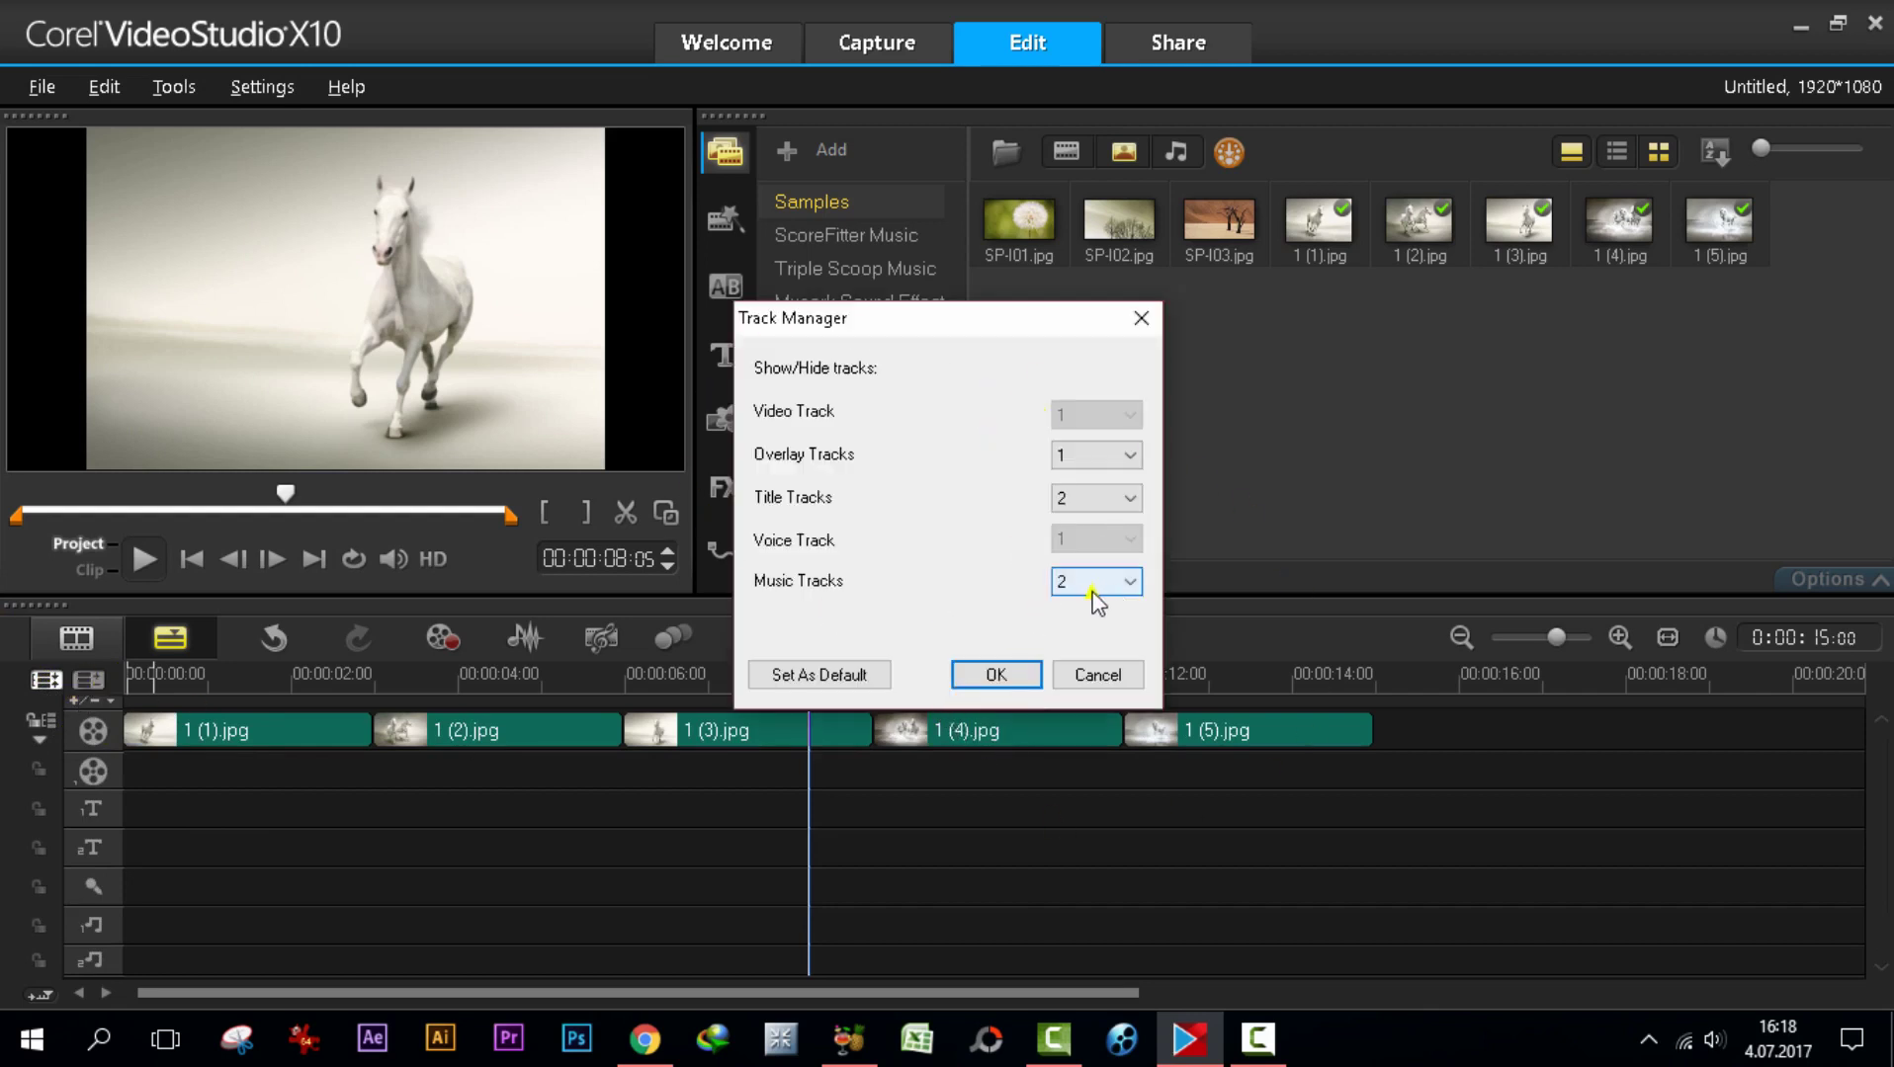
pyautogui.click(1129, 581)
pyautogui.click(1068, 608)
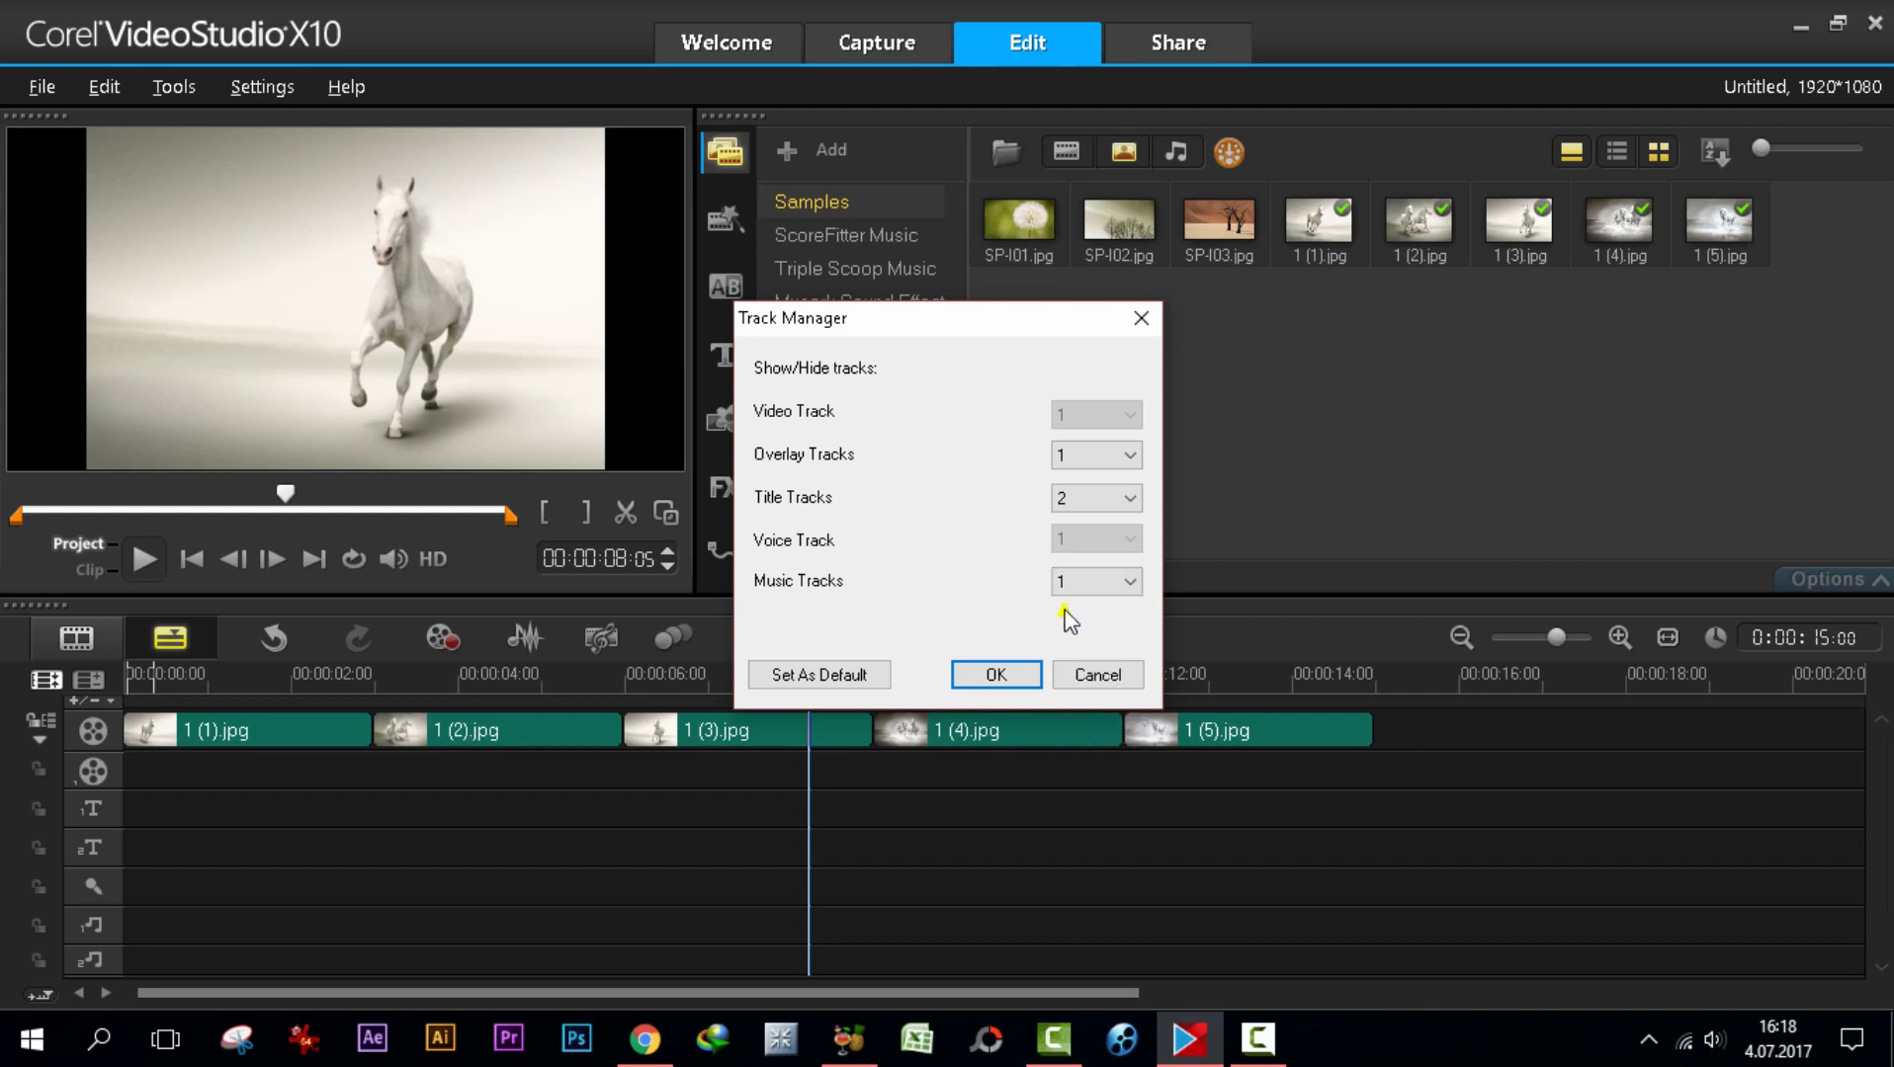
pyautogui.click(992, 672)
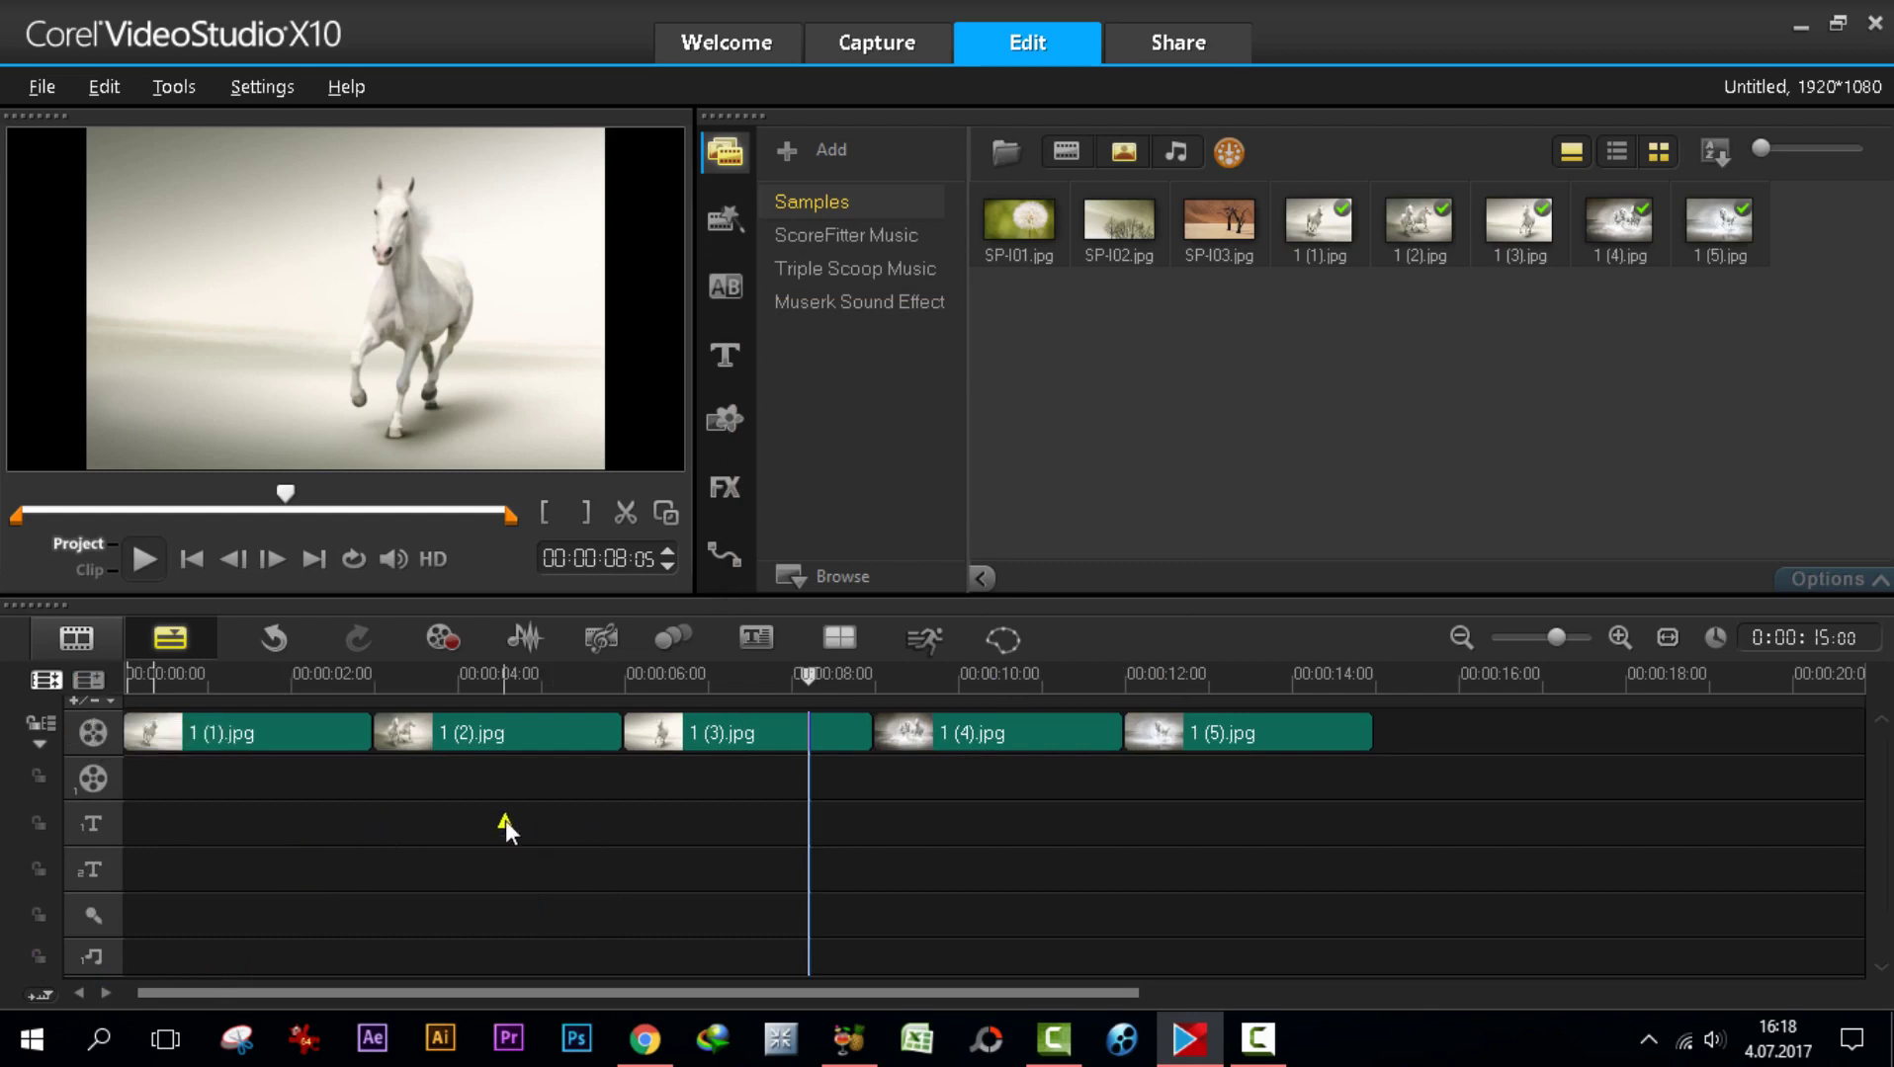
# - Review the track counts in the Track Manager opened from an empty area of the timeline, and close it without changes
pyautogui.rightClick(532, 877)
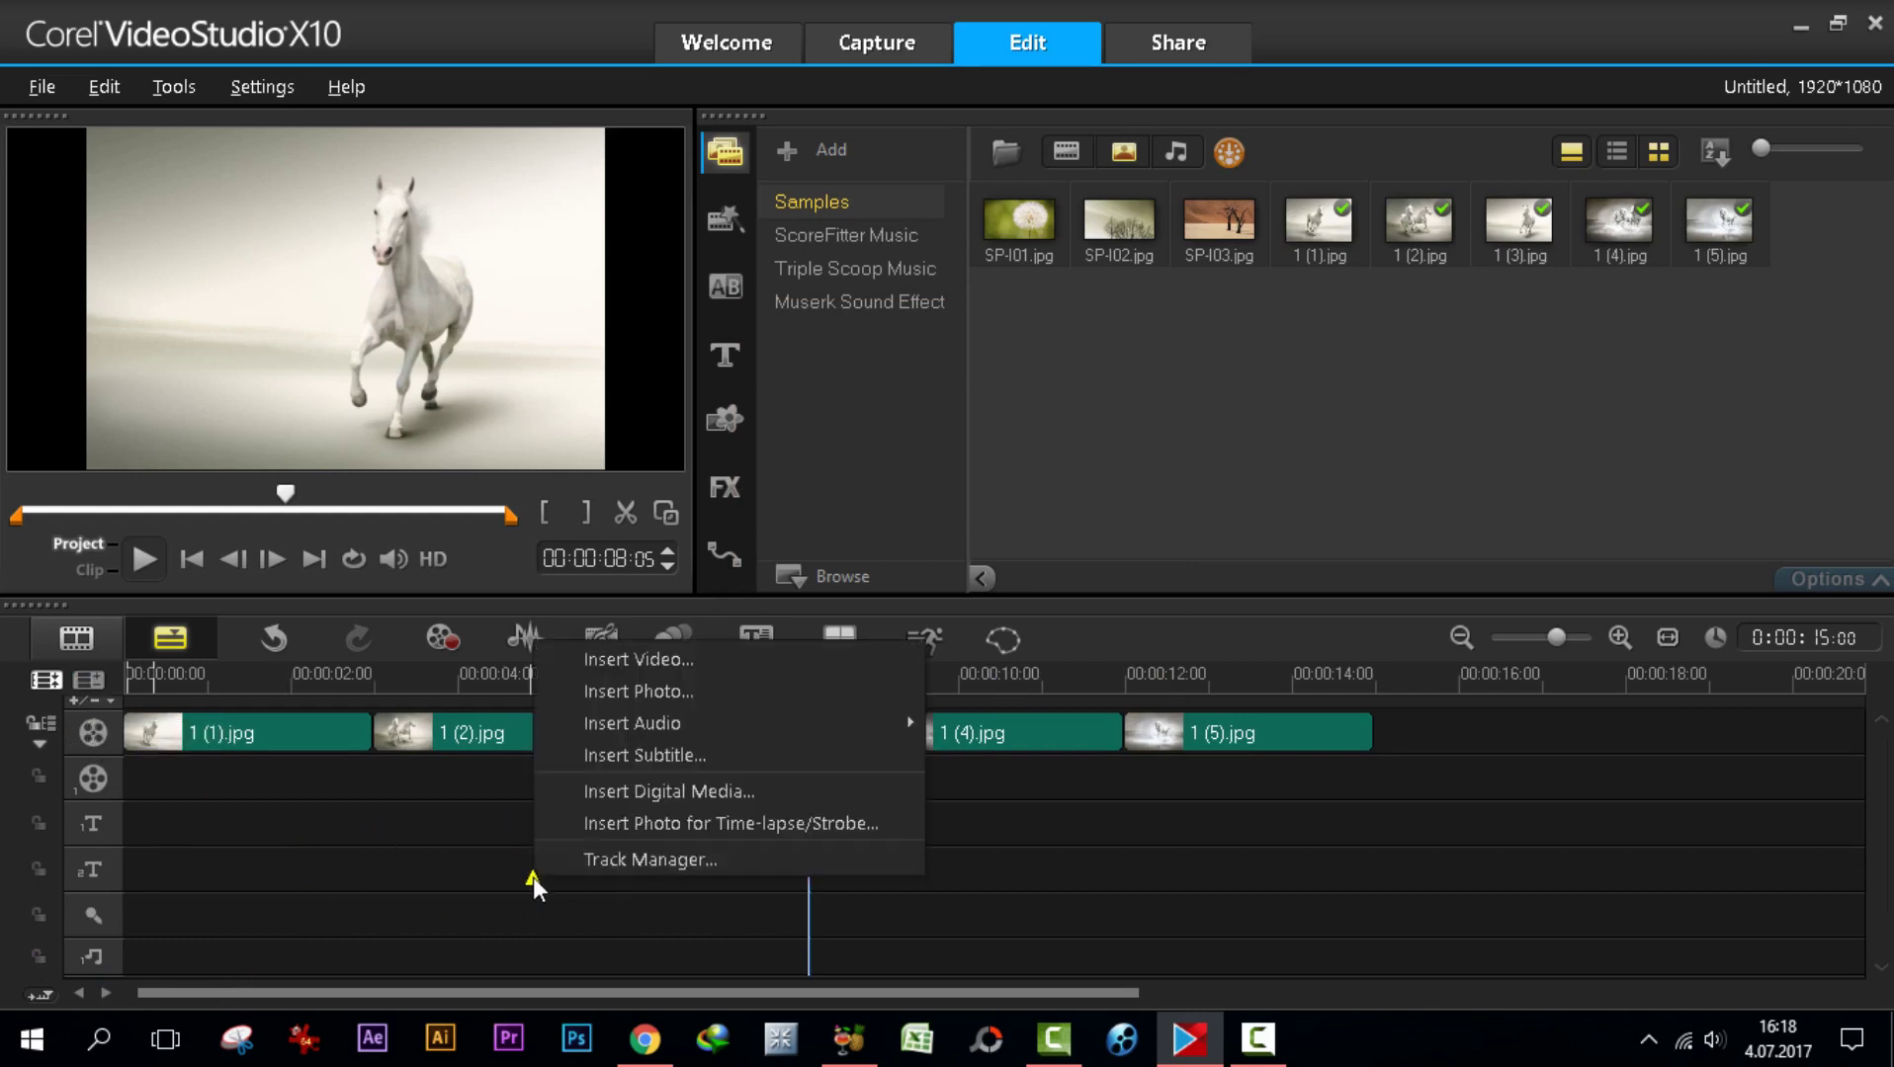
pyautogui.click(645, 858)
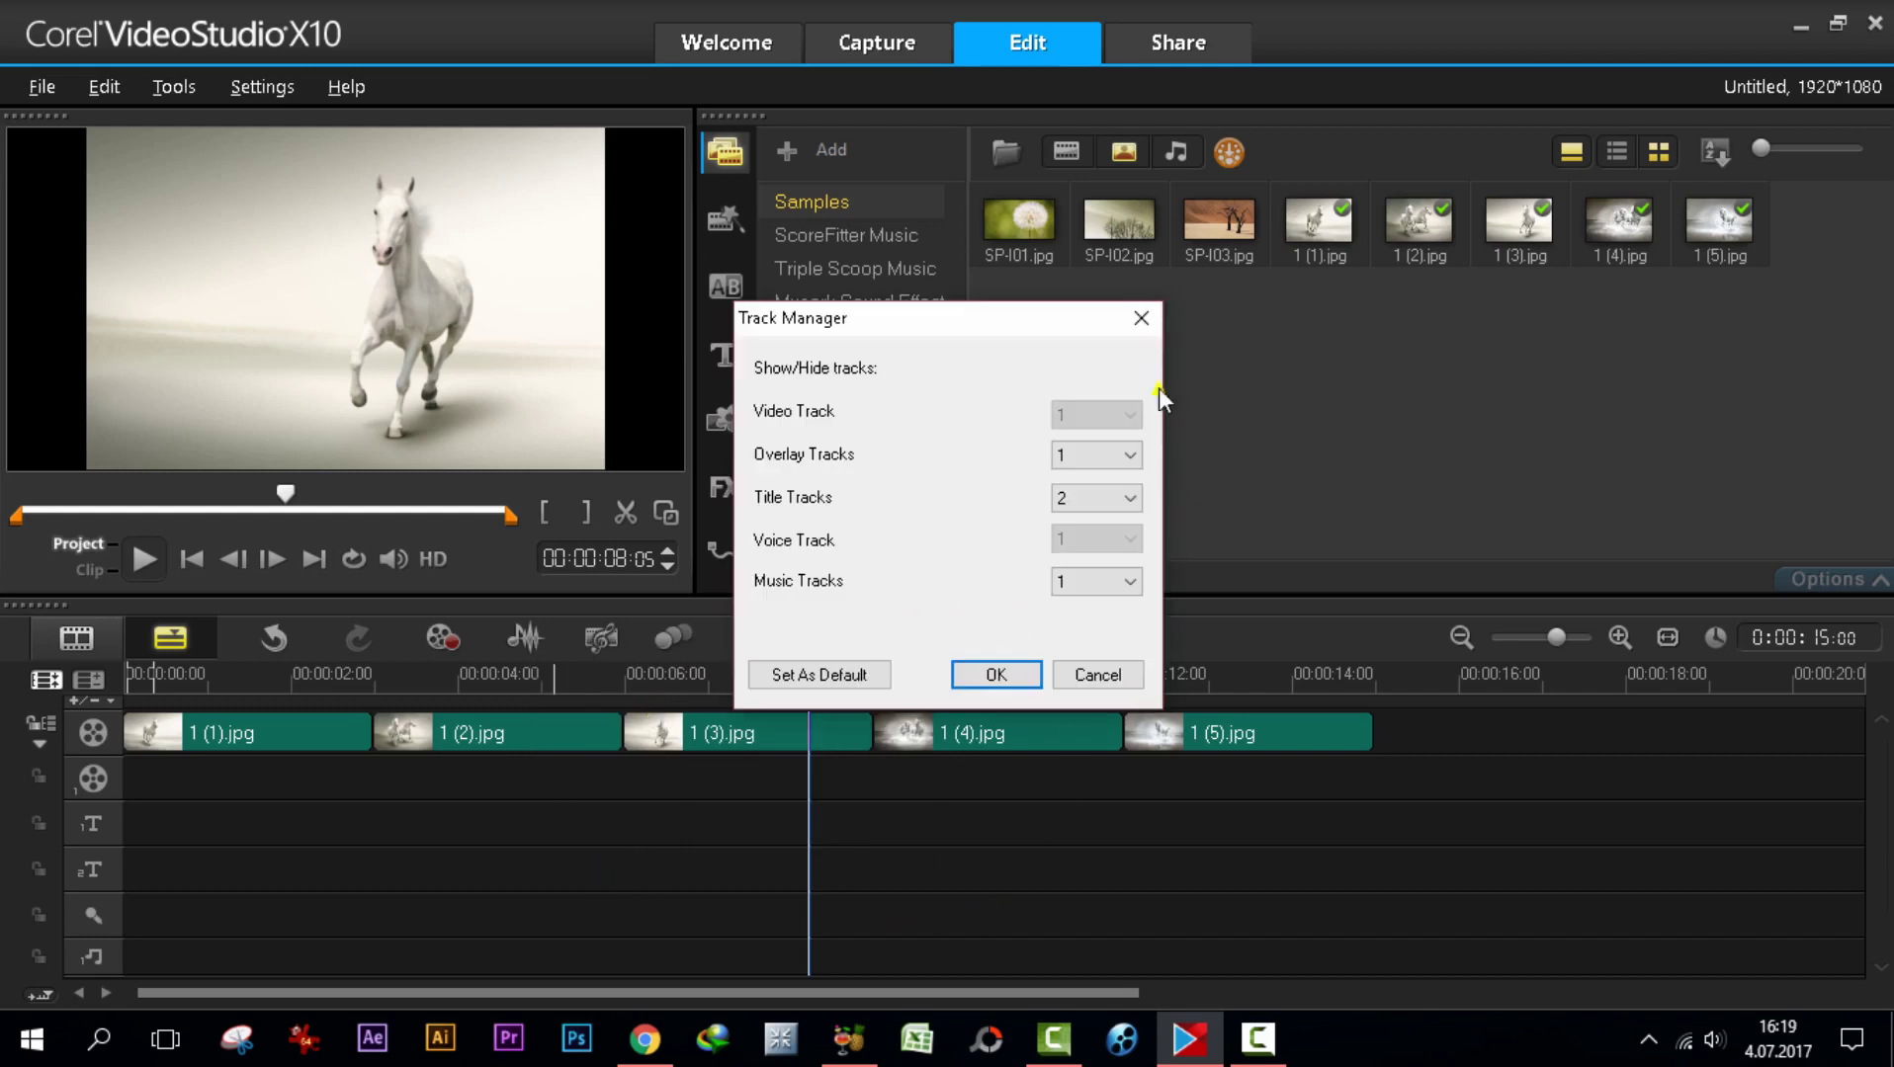
pyautogui.click(988, 676)
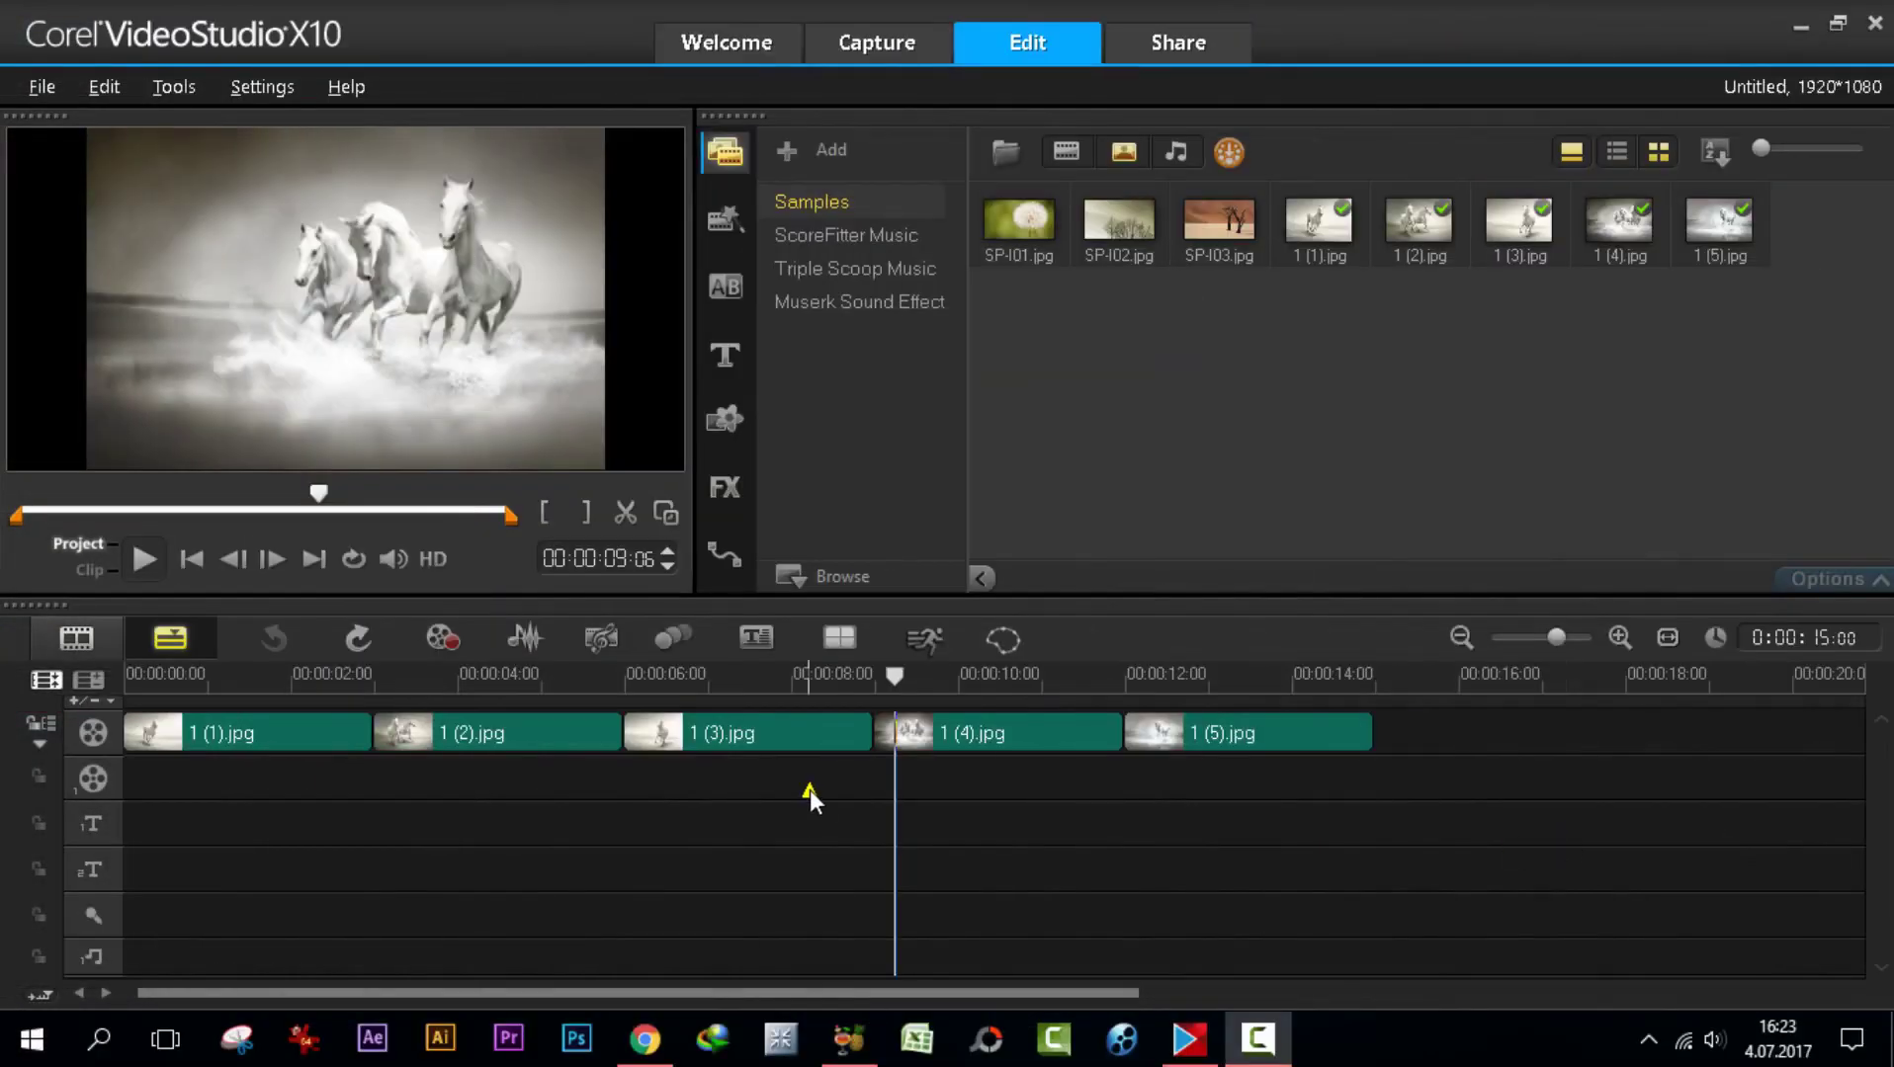
# - Move clip 1 (3).jpg from the video track to the start of the overlay track, and shift it slightly left in the preview frame
pyautogui.moveTo(771, 729); pyautogui.dragTo(278, 787)
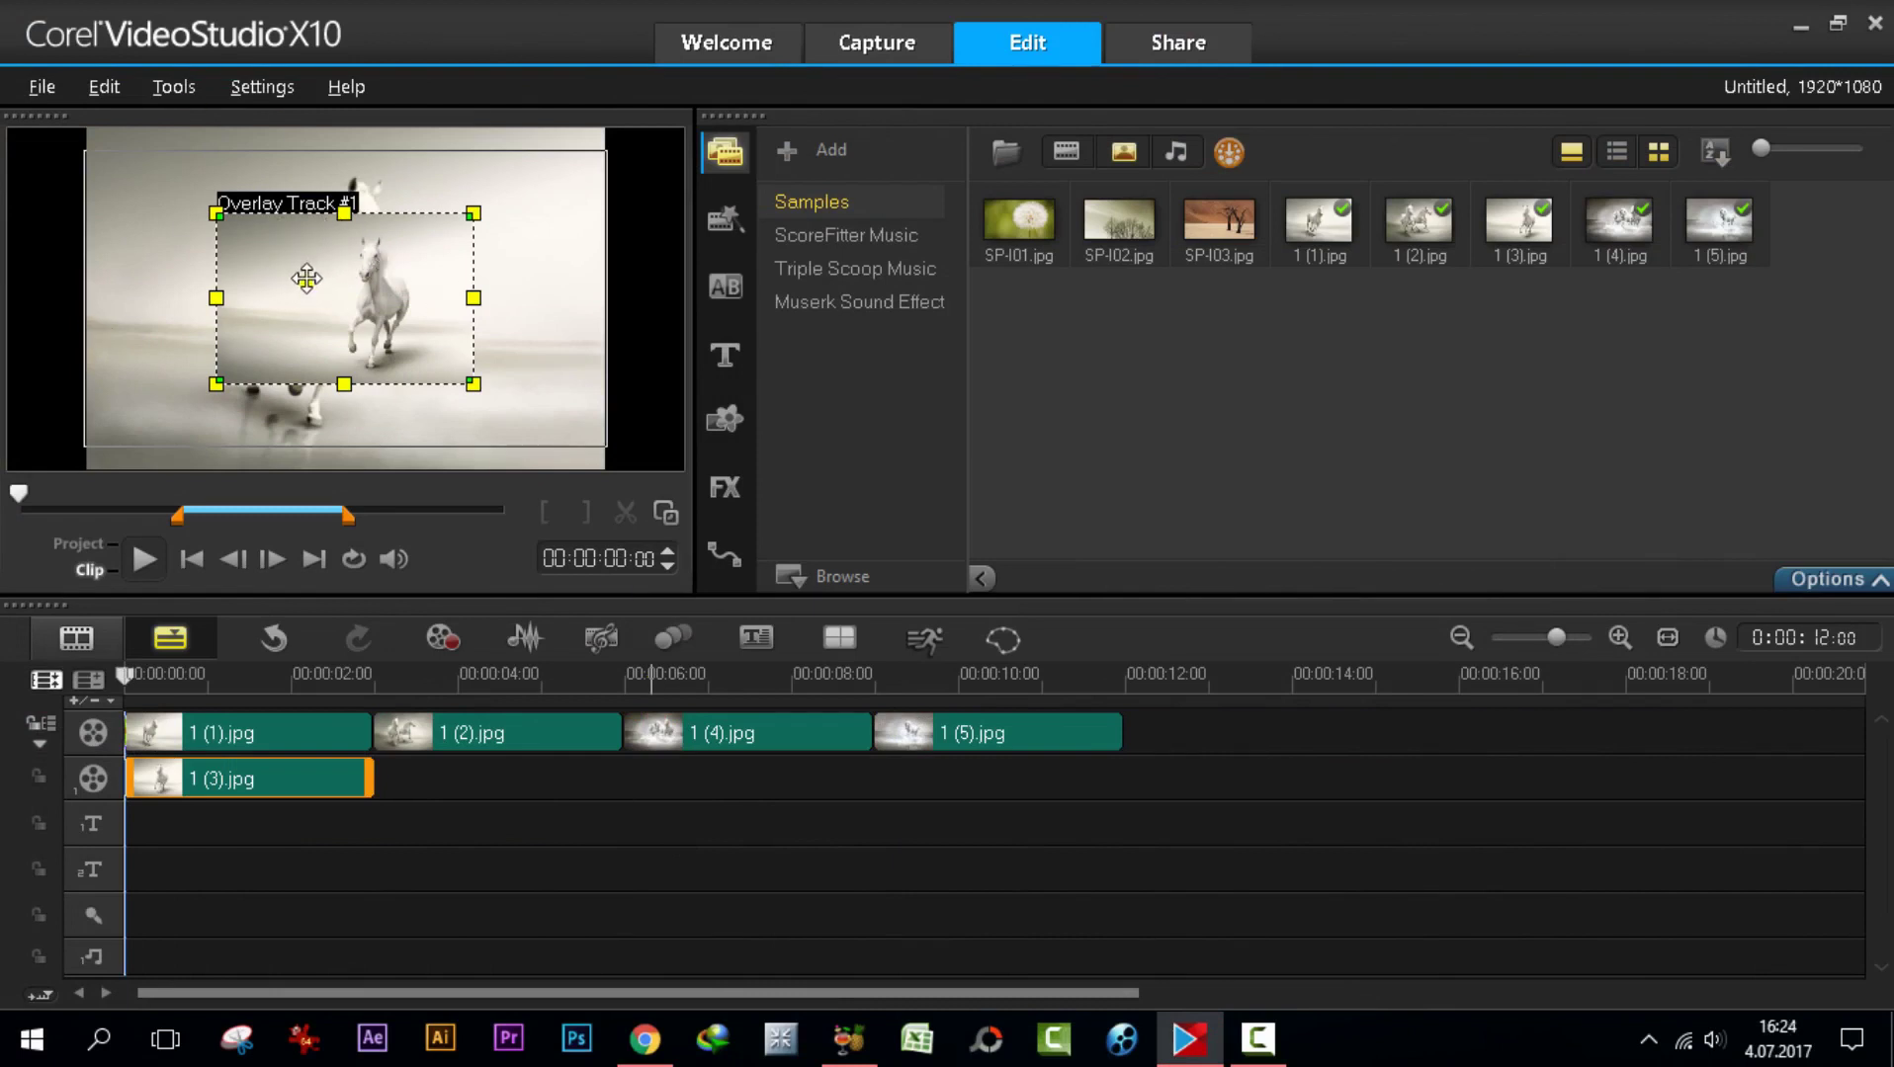
pyautogui.moveTo(355, 299)
pyautogui.mouseDown()
pyautogui.moveTo(233, 248)
pyautogui.moveTo(415, 321)
pyautogui.moveTo(423, 296)
pyautogui.moveTo(302, 284)
pyautogui.moveTo(453, 317)
pyautogui.moveTo(390, 326)
pyautogui.moveTo(446, 339)
pyautogui.moveTo(437, 356)
pyautogui.moveTo(321, 314)
pyautogui.mouseUp()
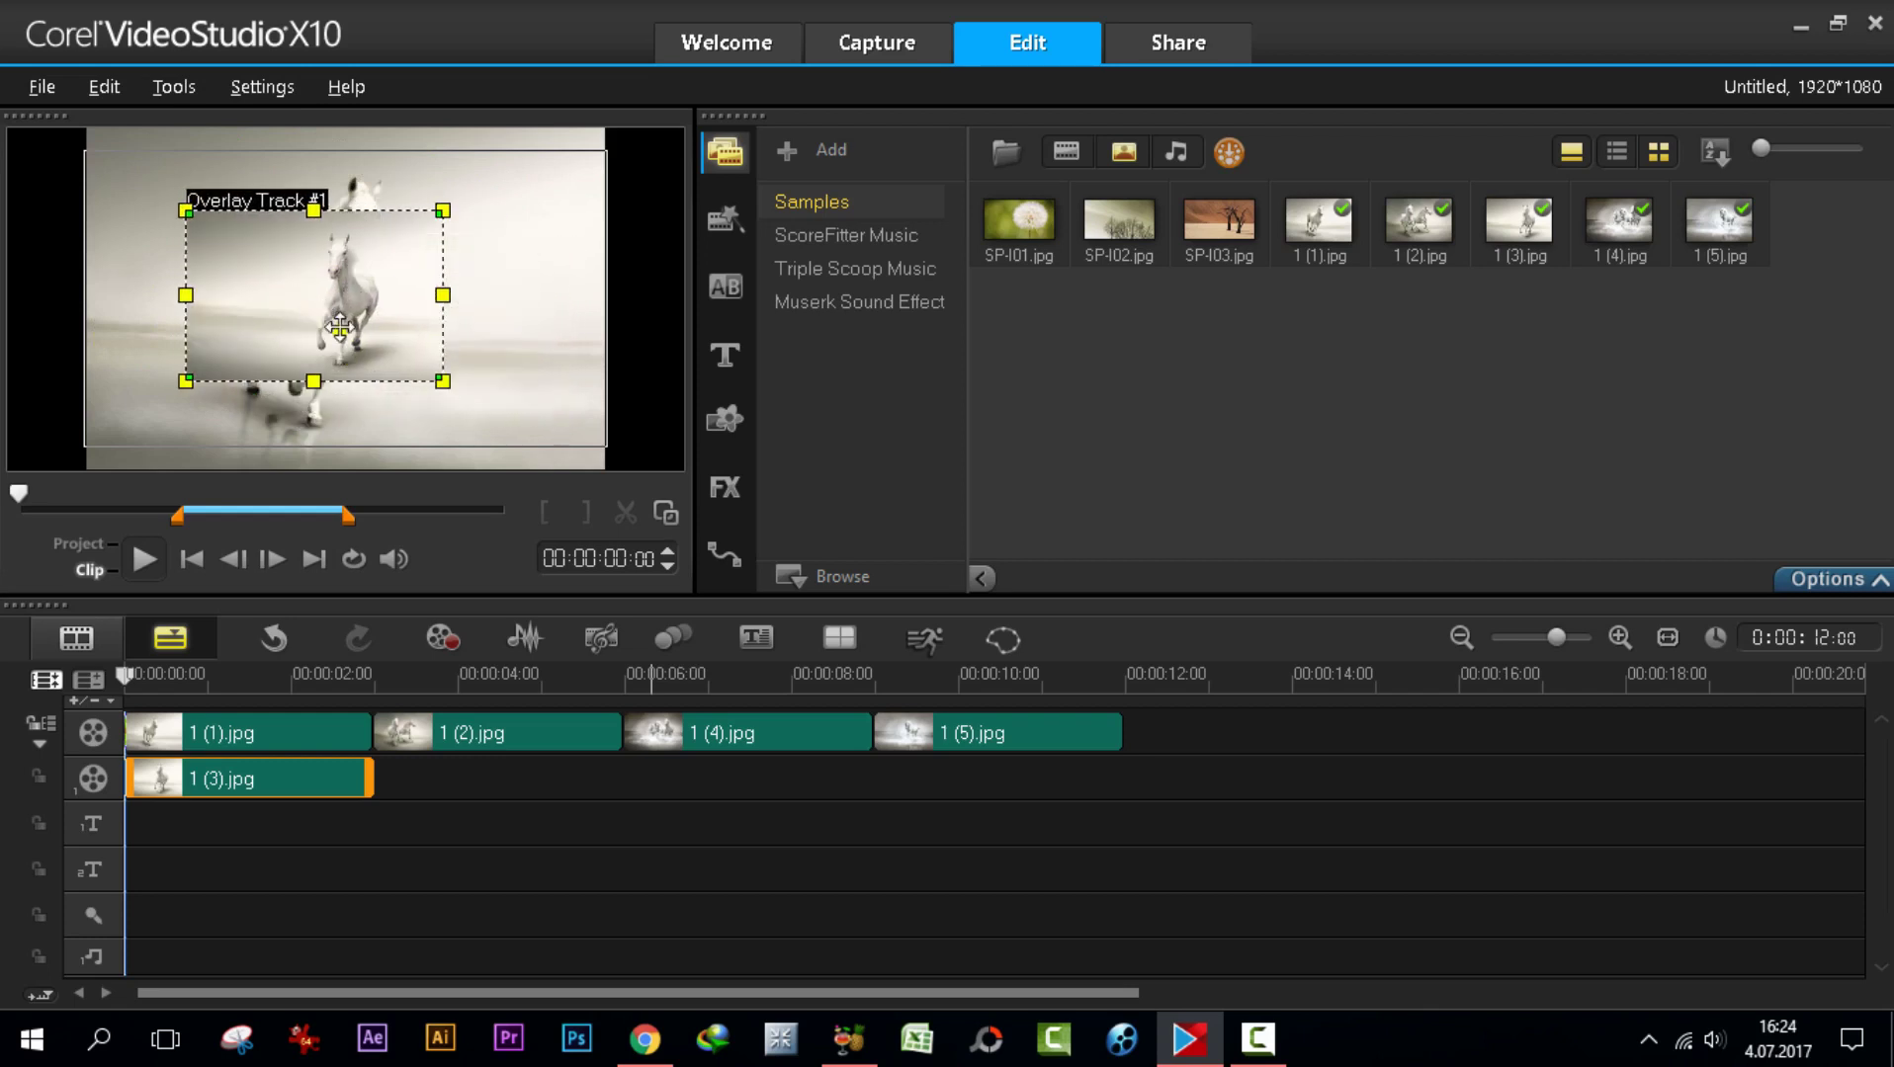
# - Apply the default size to the overlay clip 1 (3).jpg in the preview
pyautogui.rightClick(282, 269)
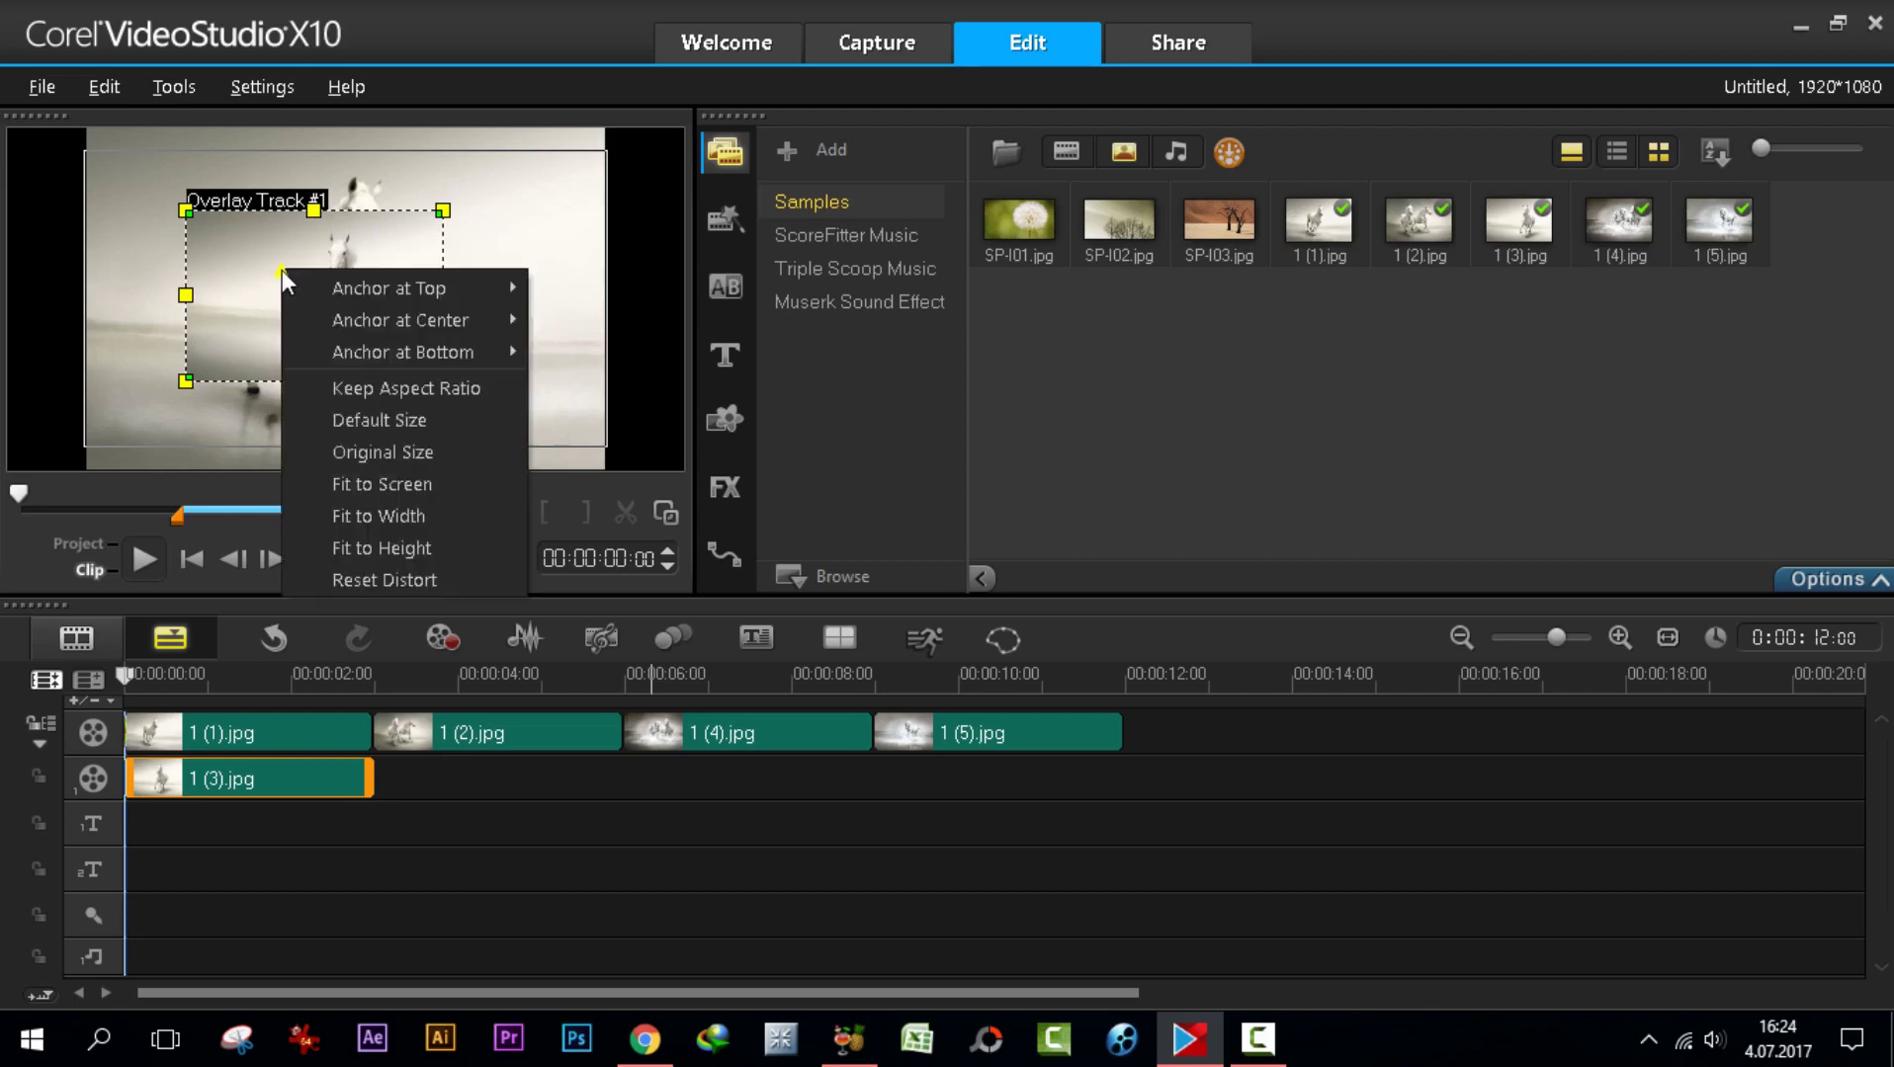
pyautogui.click(384, 422)
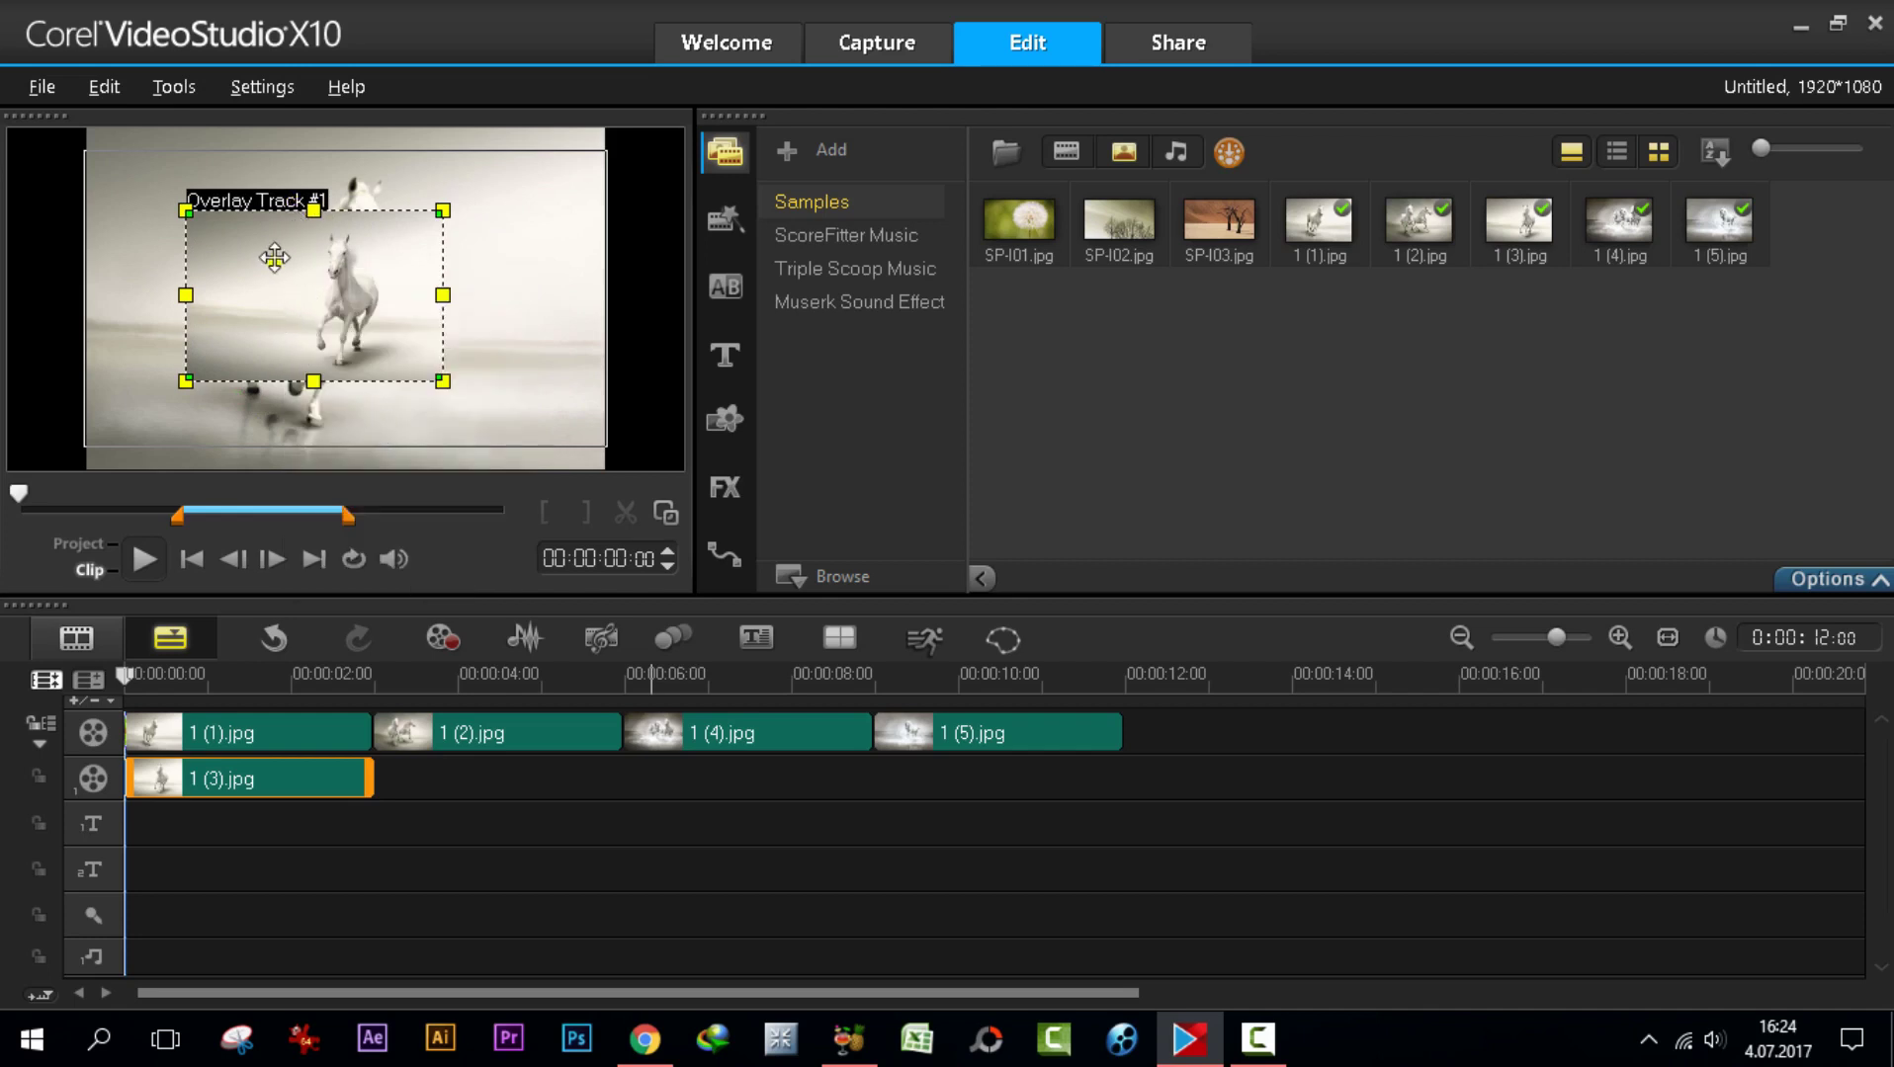
# - Try the original size for the overlay clip 1 (3).jpg in the preview, and undo it
pyautogui.rightClick(274, 257)
pyautogui.click(377, 442)
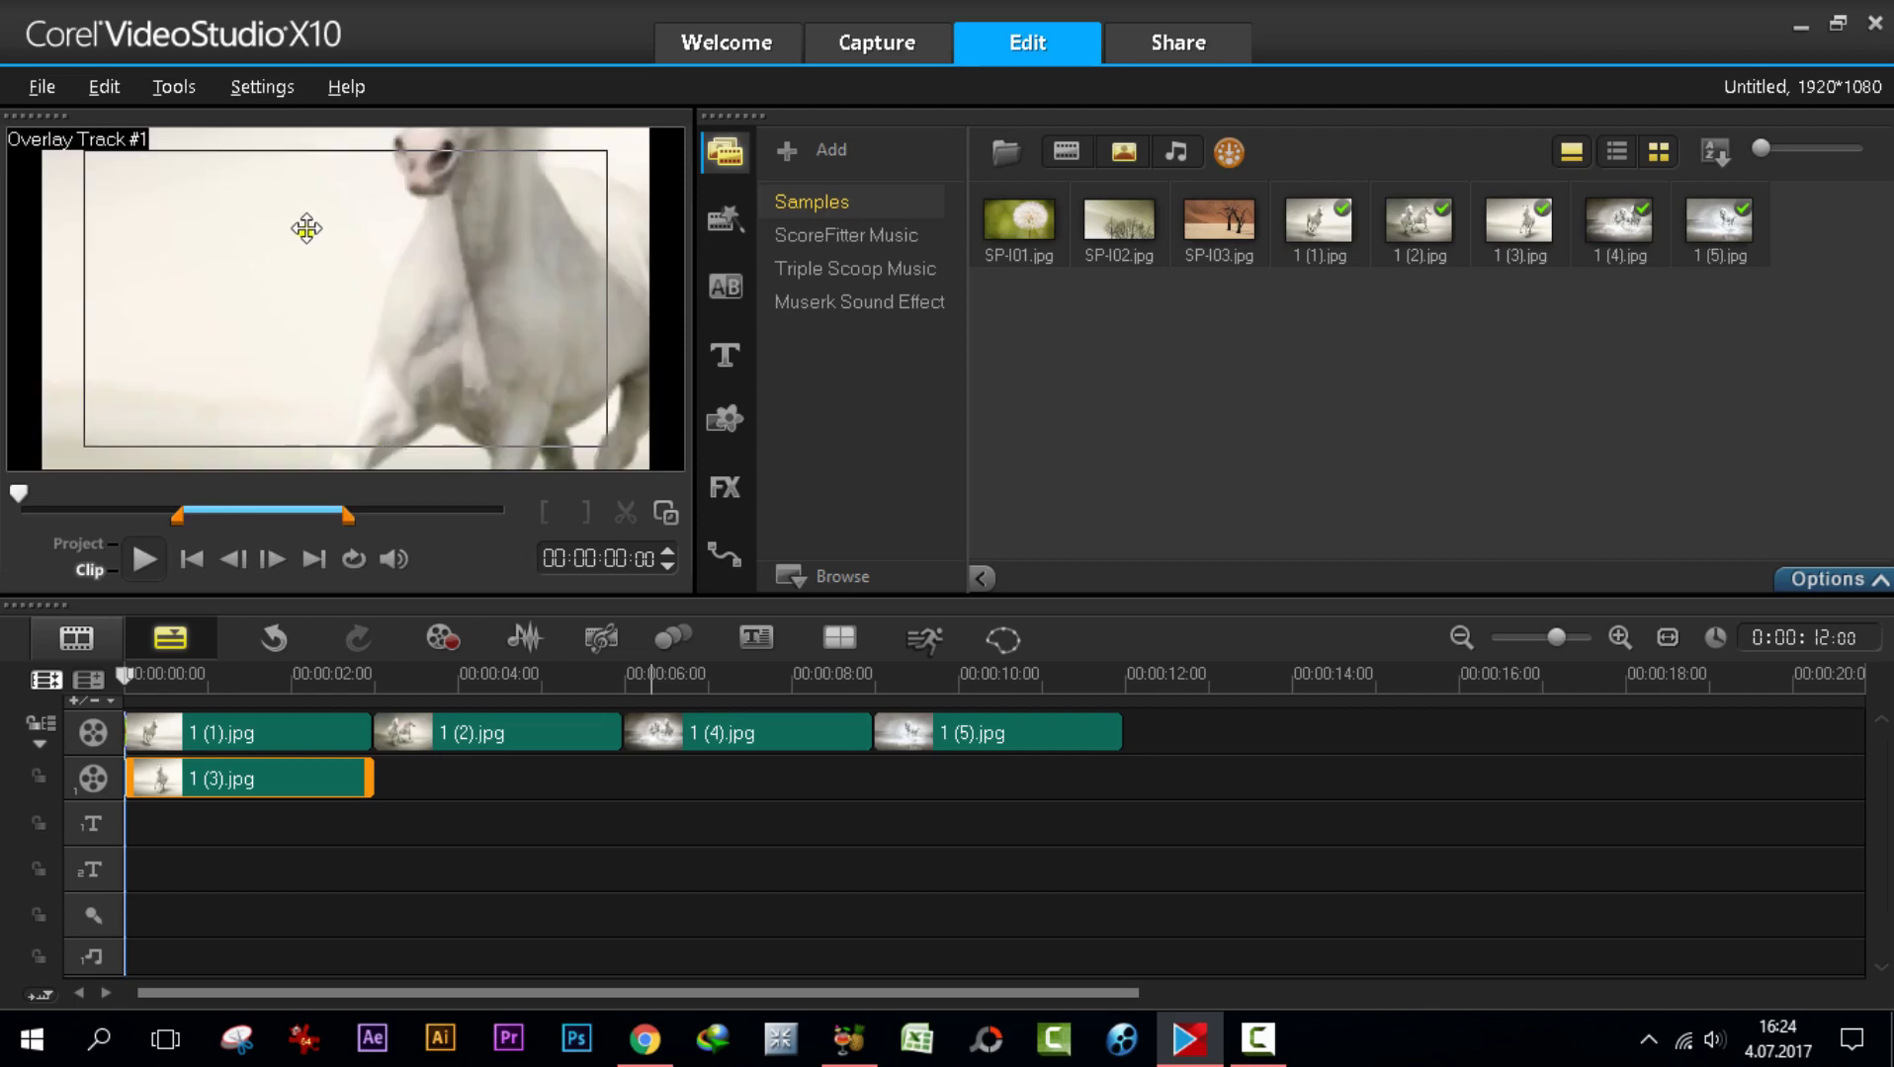
pyautogui.click(275, 641)
# - Try fitting the overlay clip to the screen, to the width and to the height, and undo these size changes
pyautogui.rightClick(276, 304)
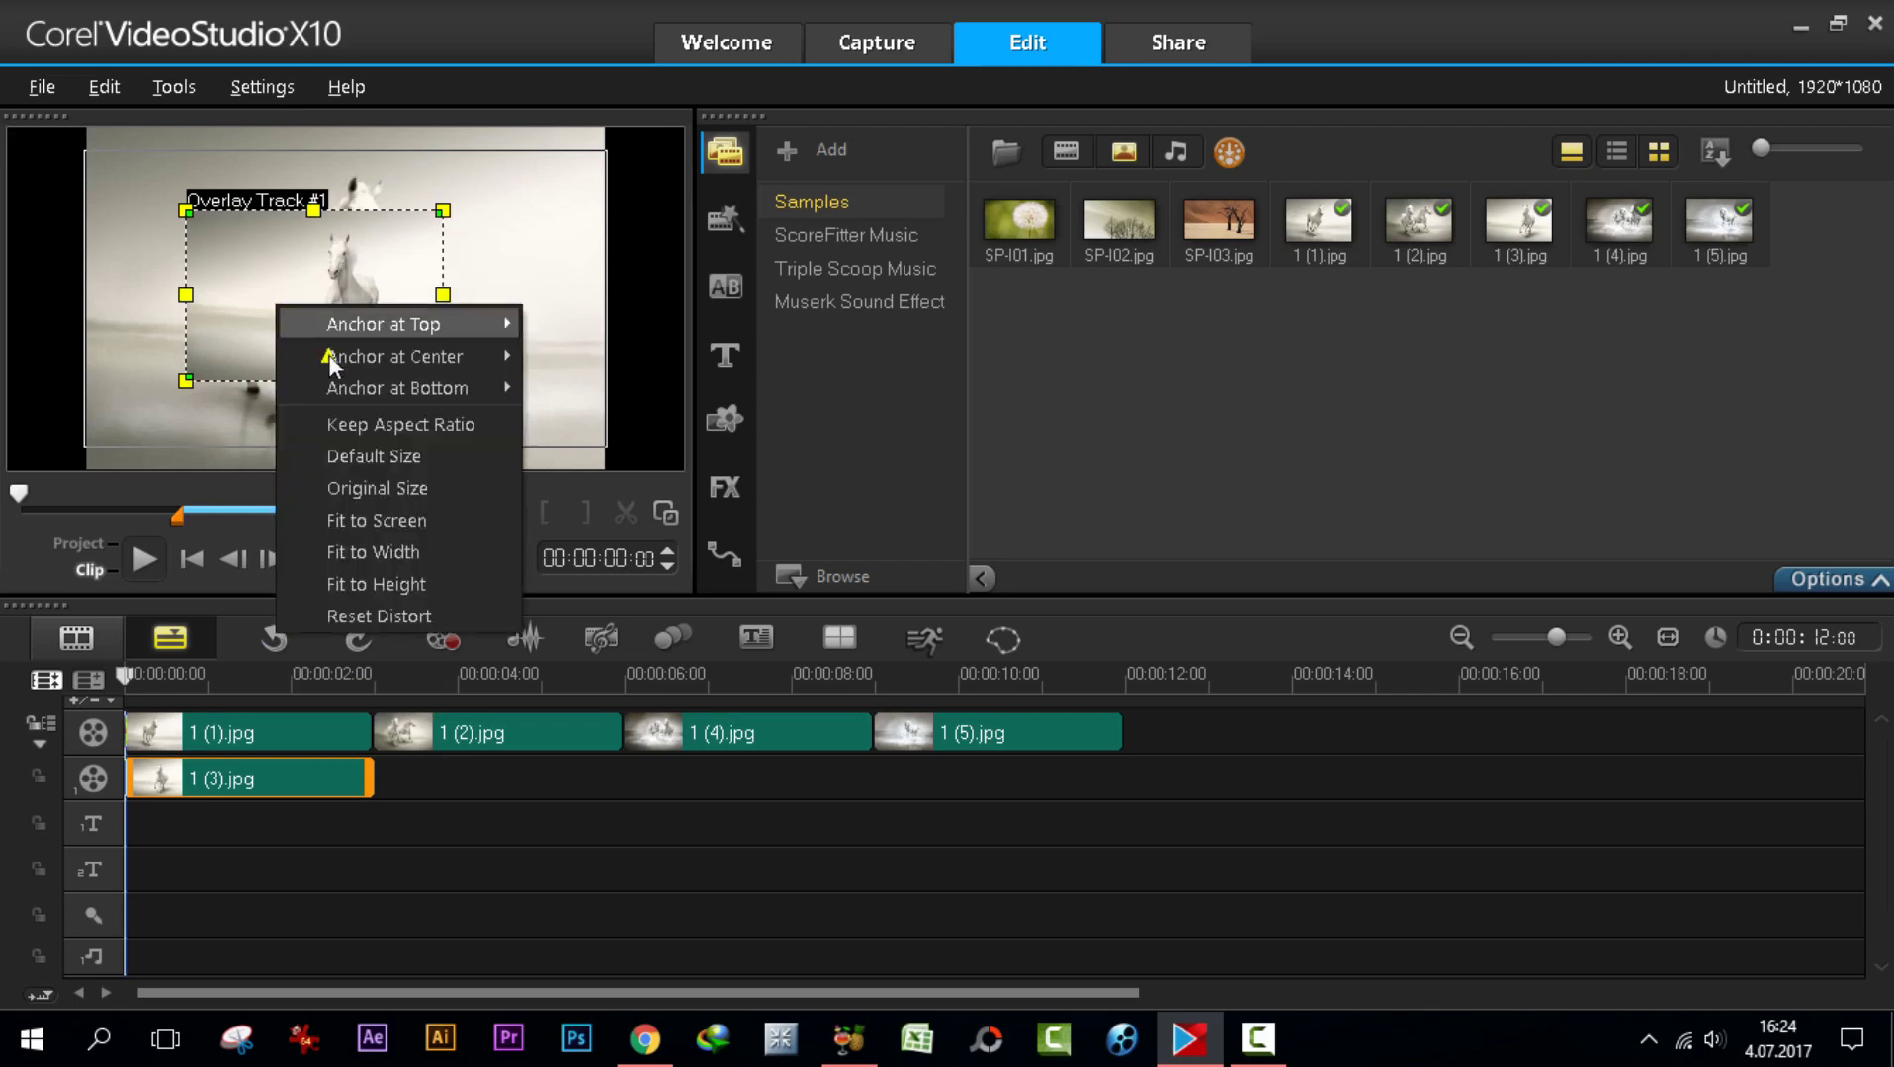
pyautogui.click(378, 518)
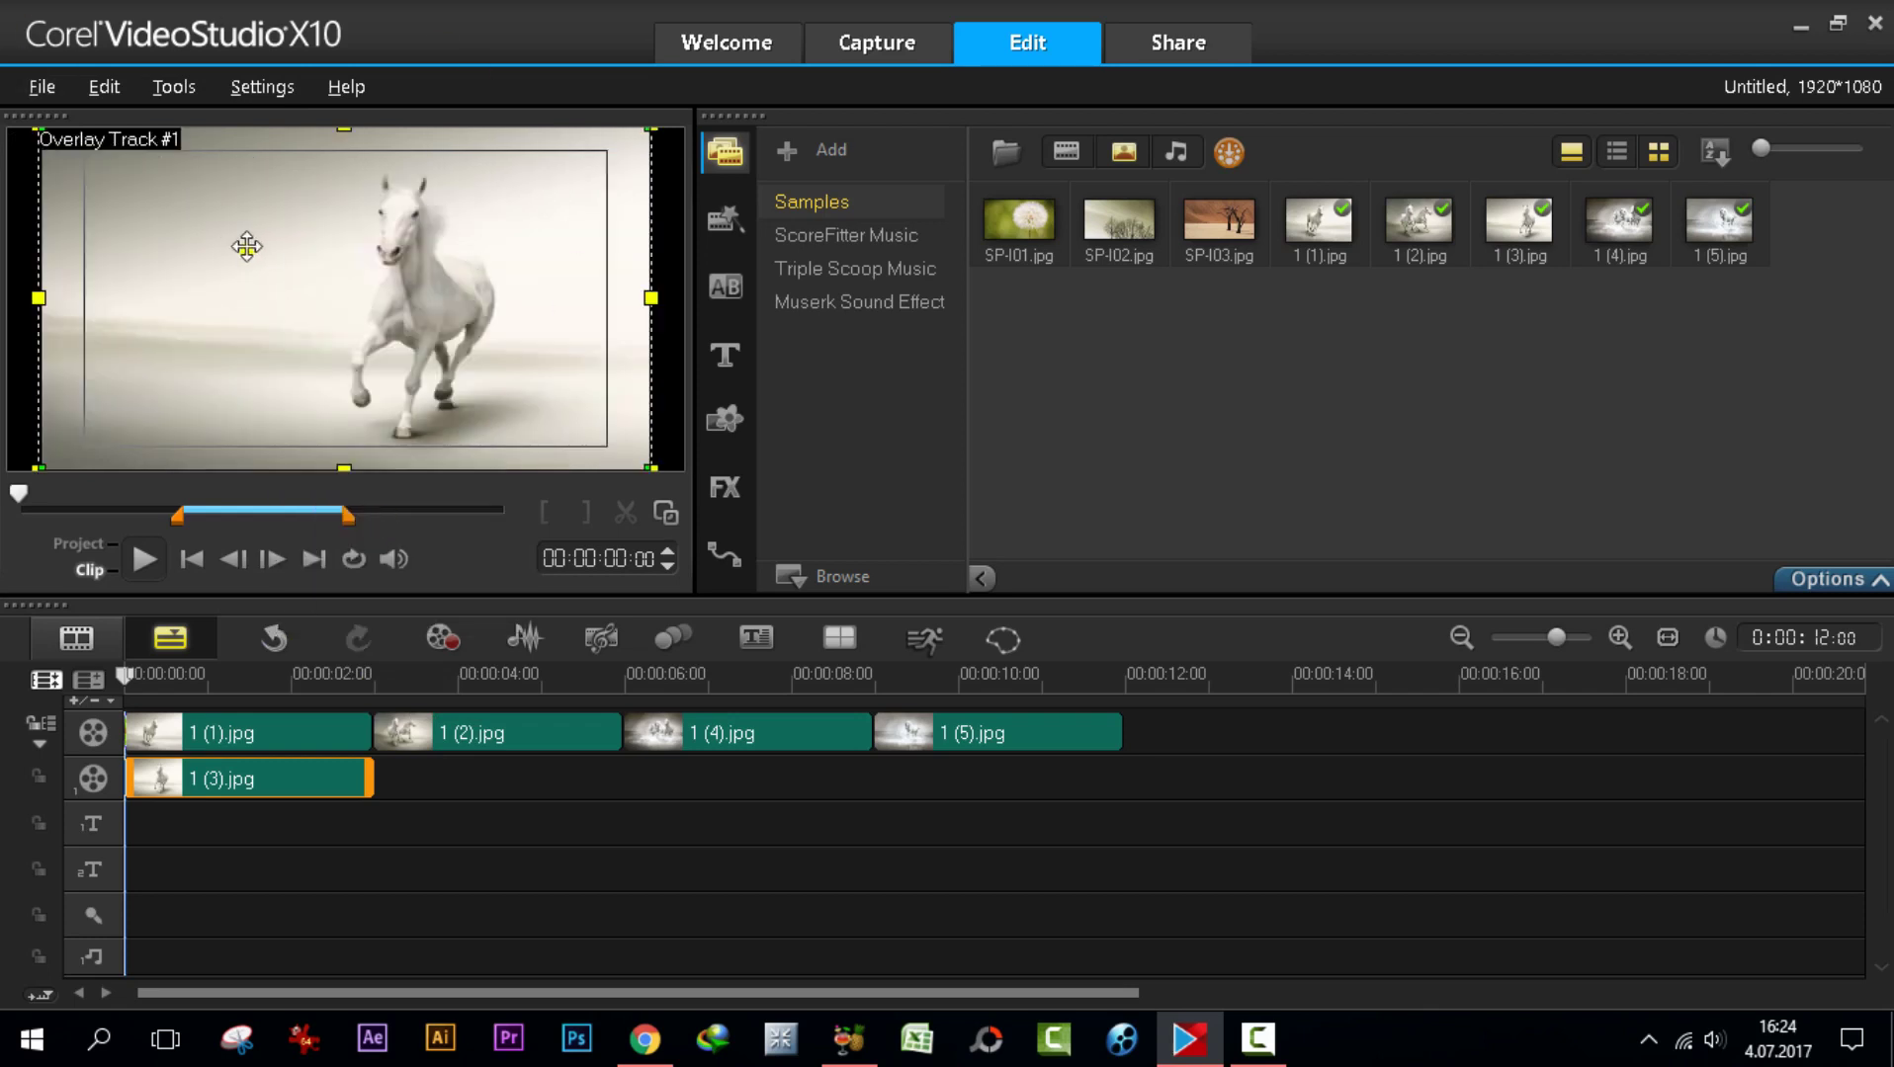
pyautogui.rightClick(245, 247)
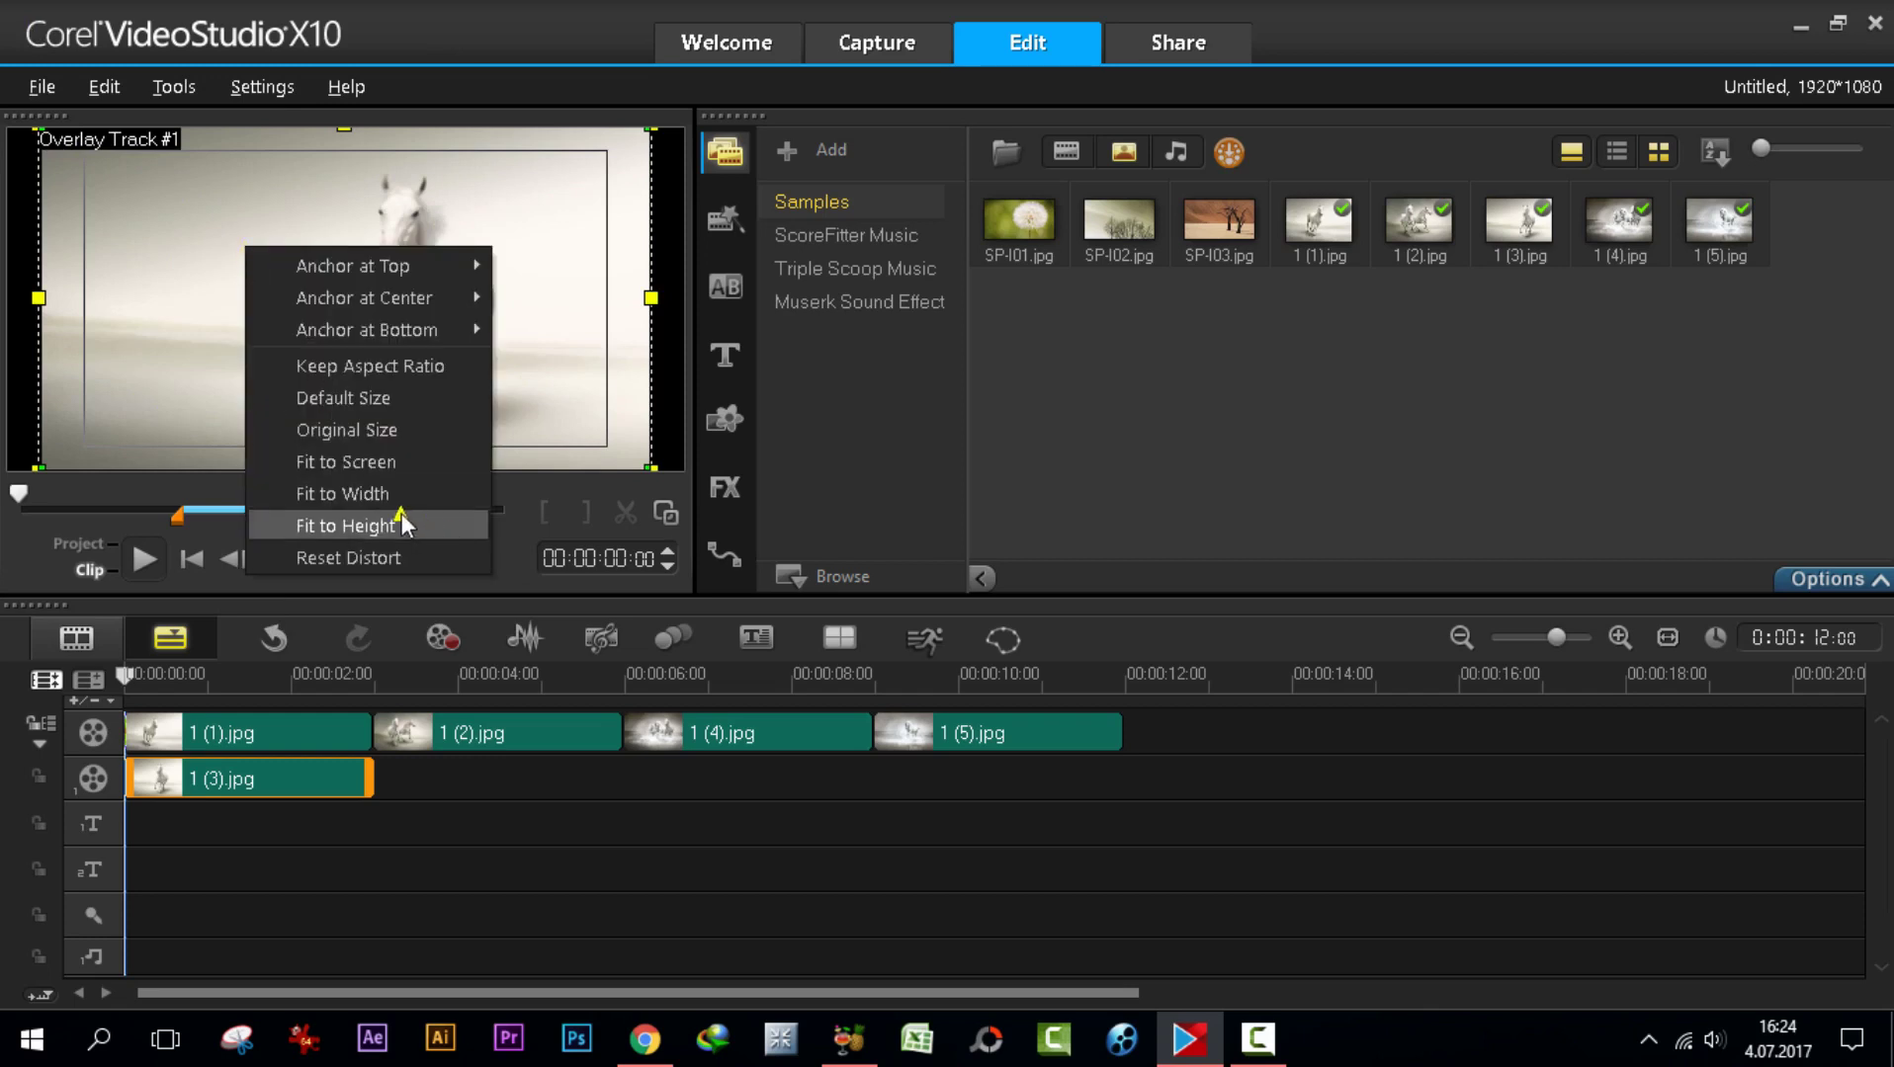
pyautogui.click(336, 494)
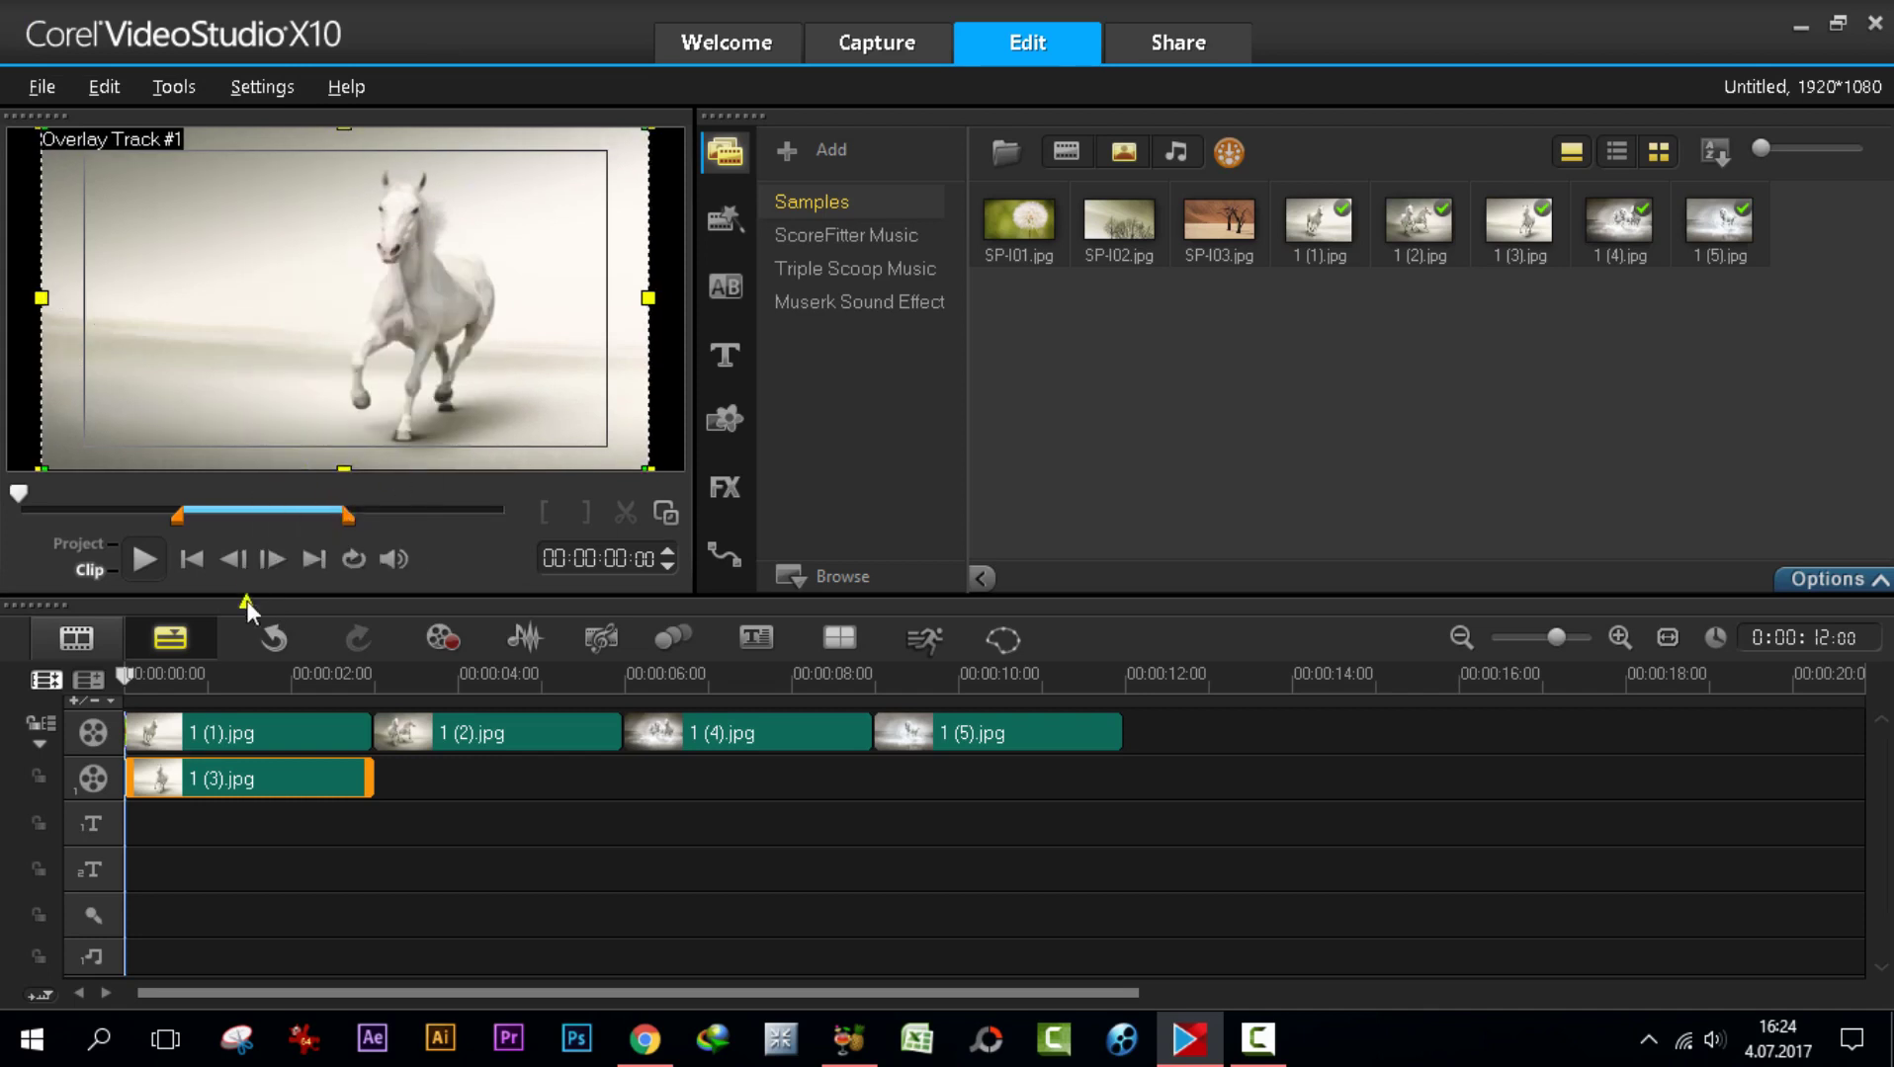
pyautogui.rightClick(284, 320)
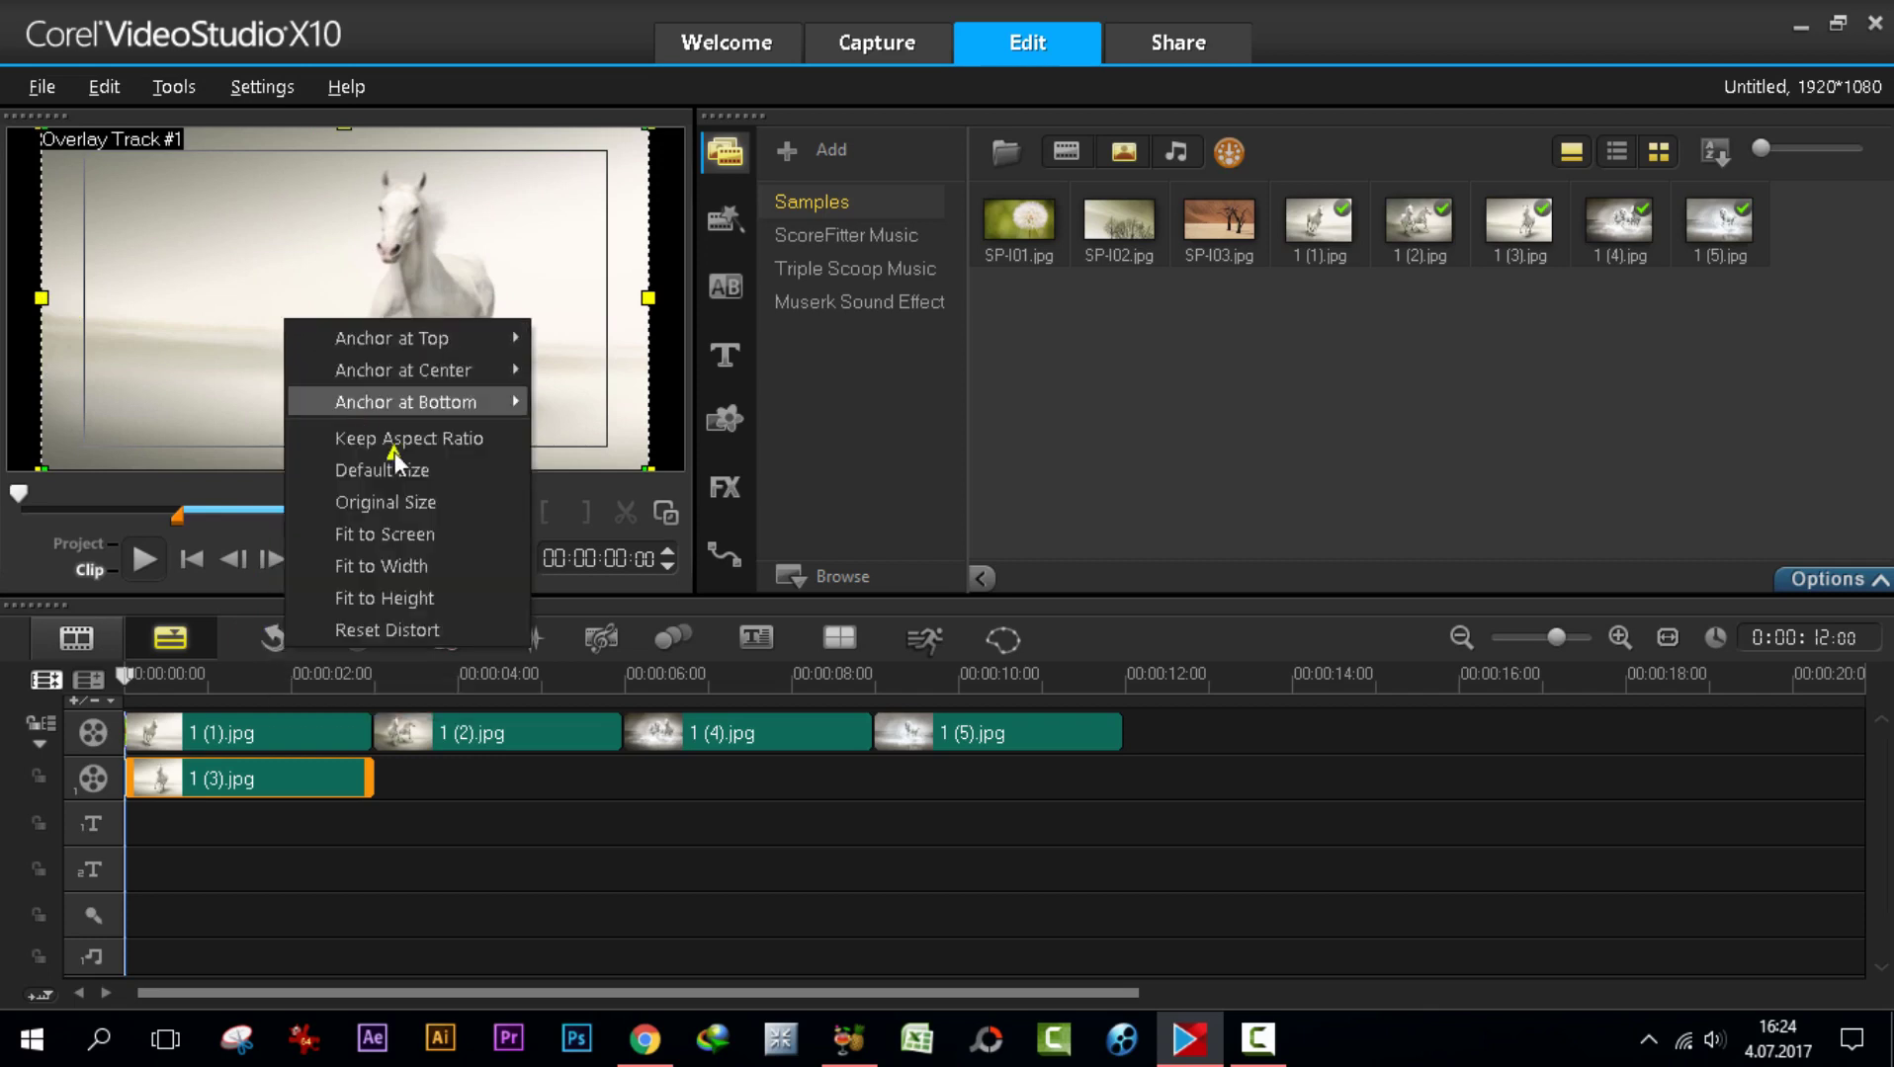
pyautogui.click(398, 598)
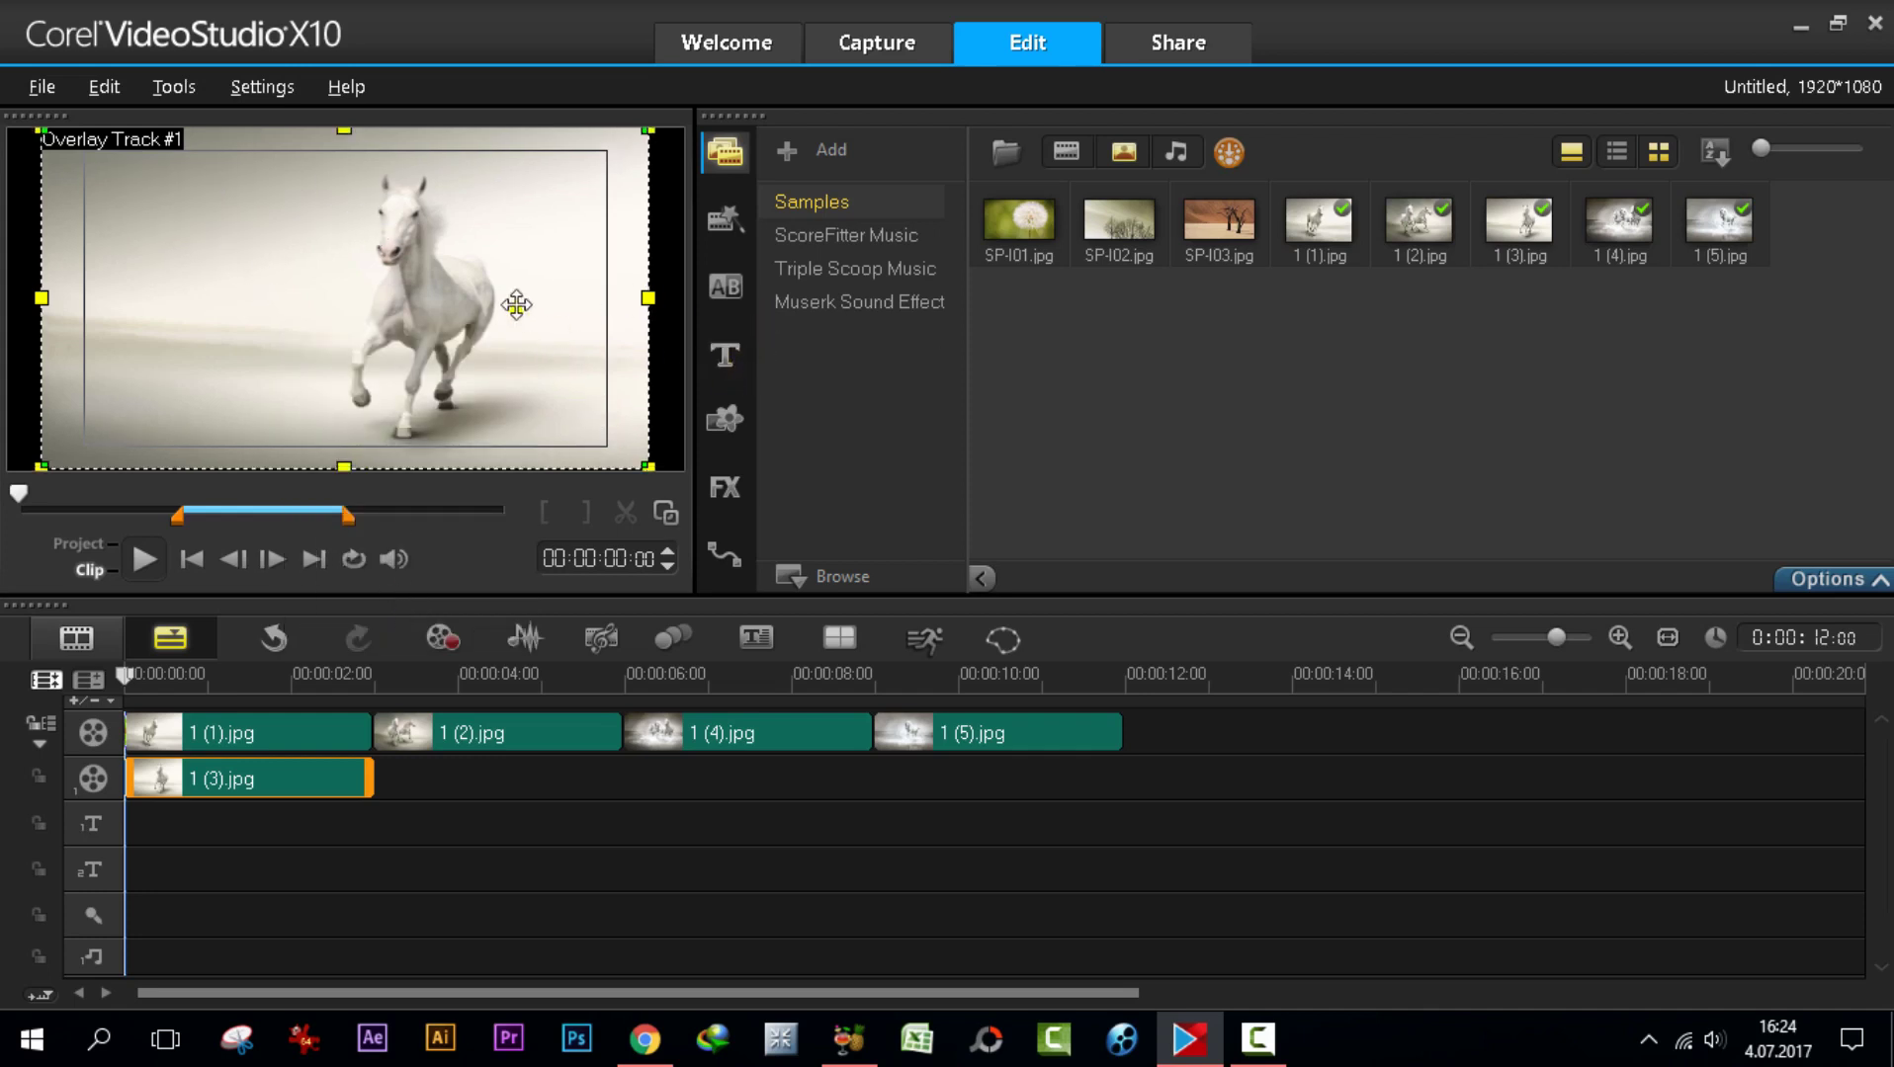
pyautogui.click(84, 545)
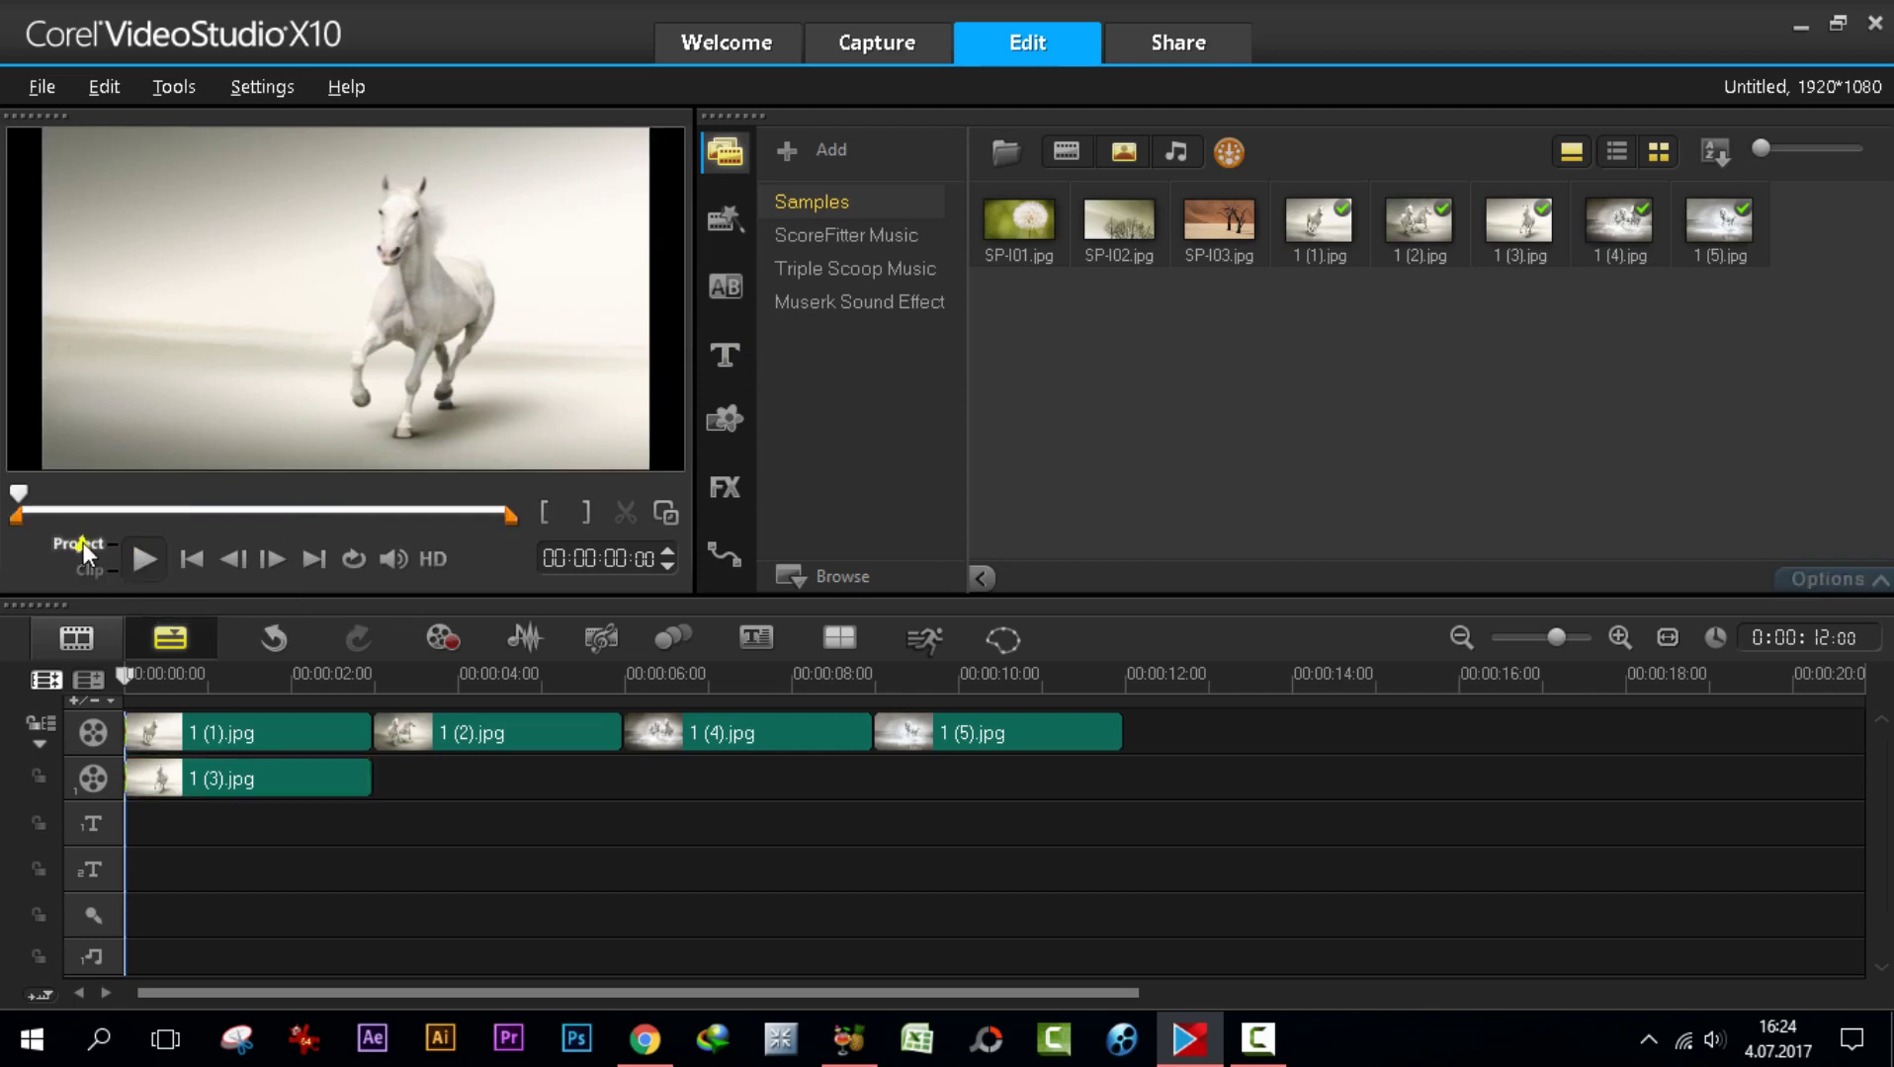
pyautogui.click(273, 641)
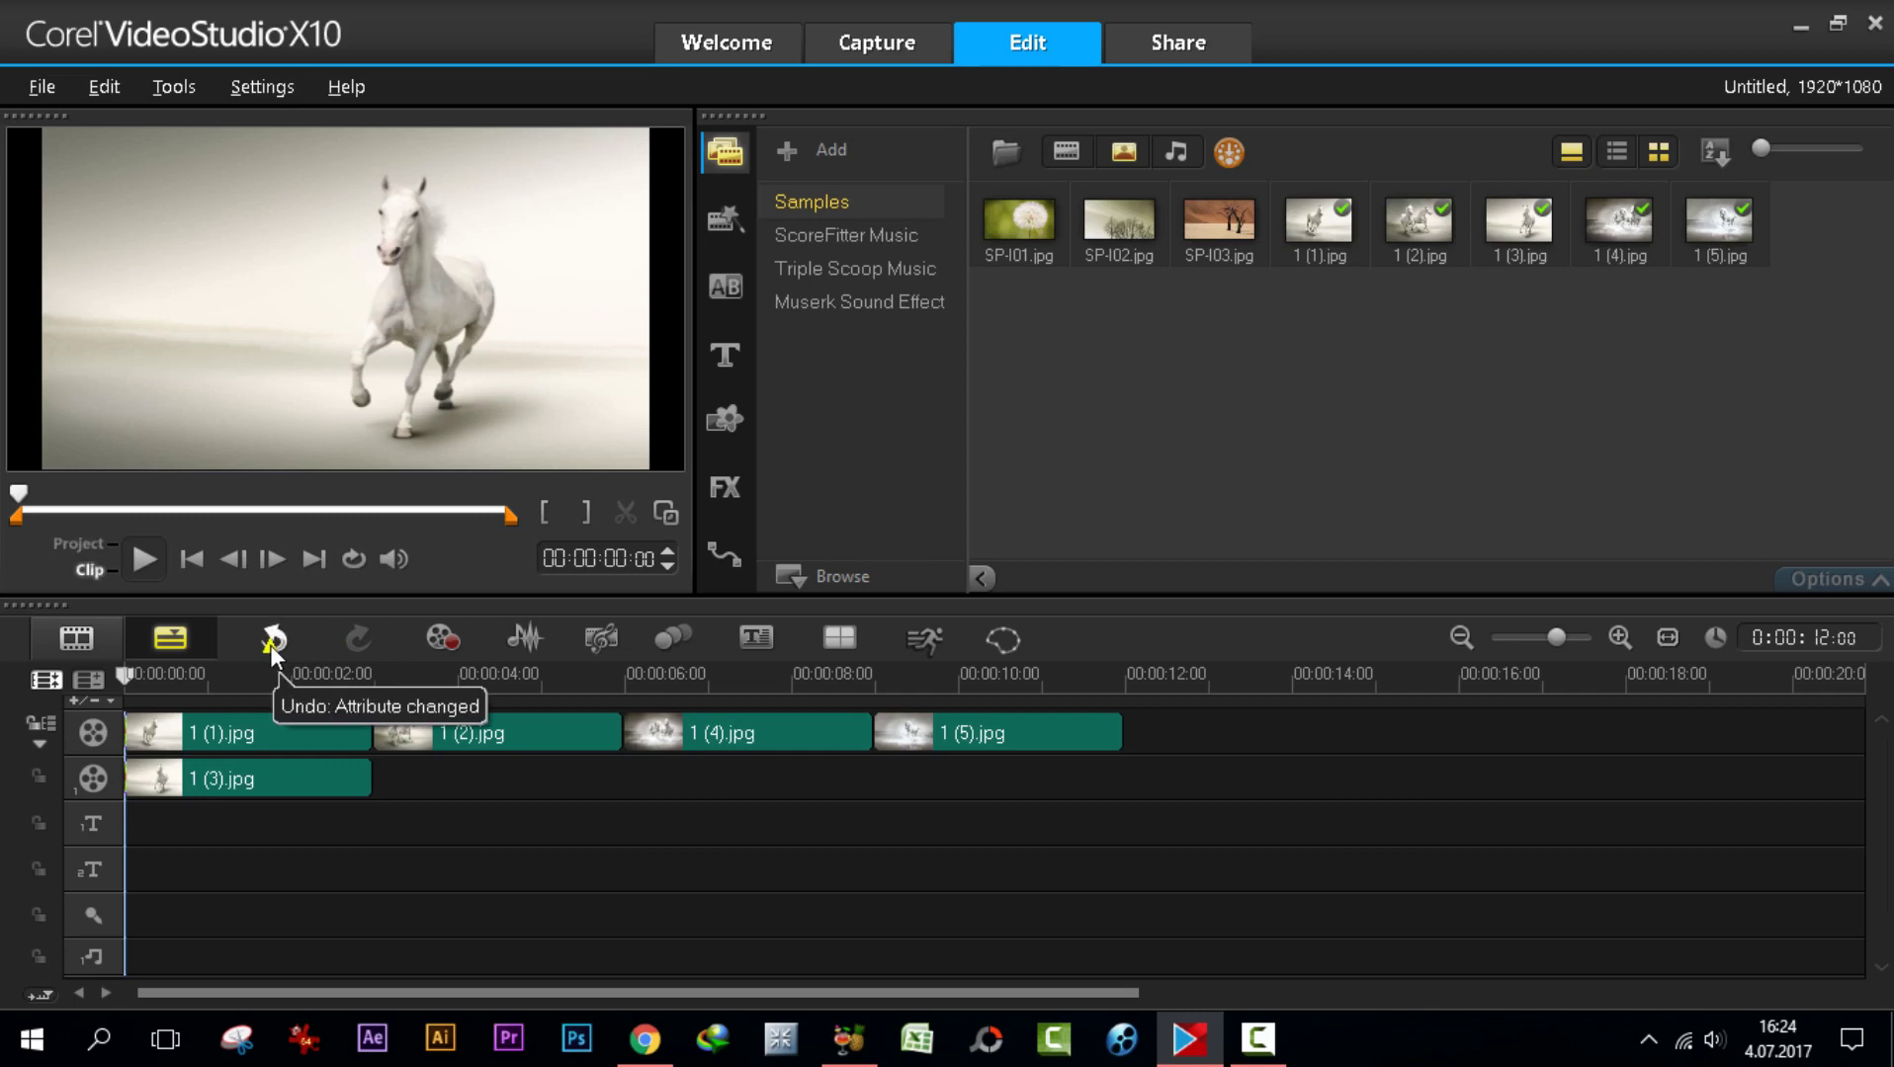
pyautogui.click(273, 648)
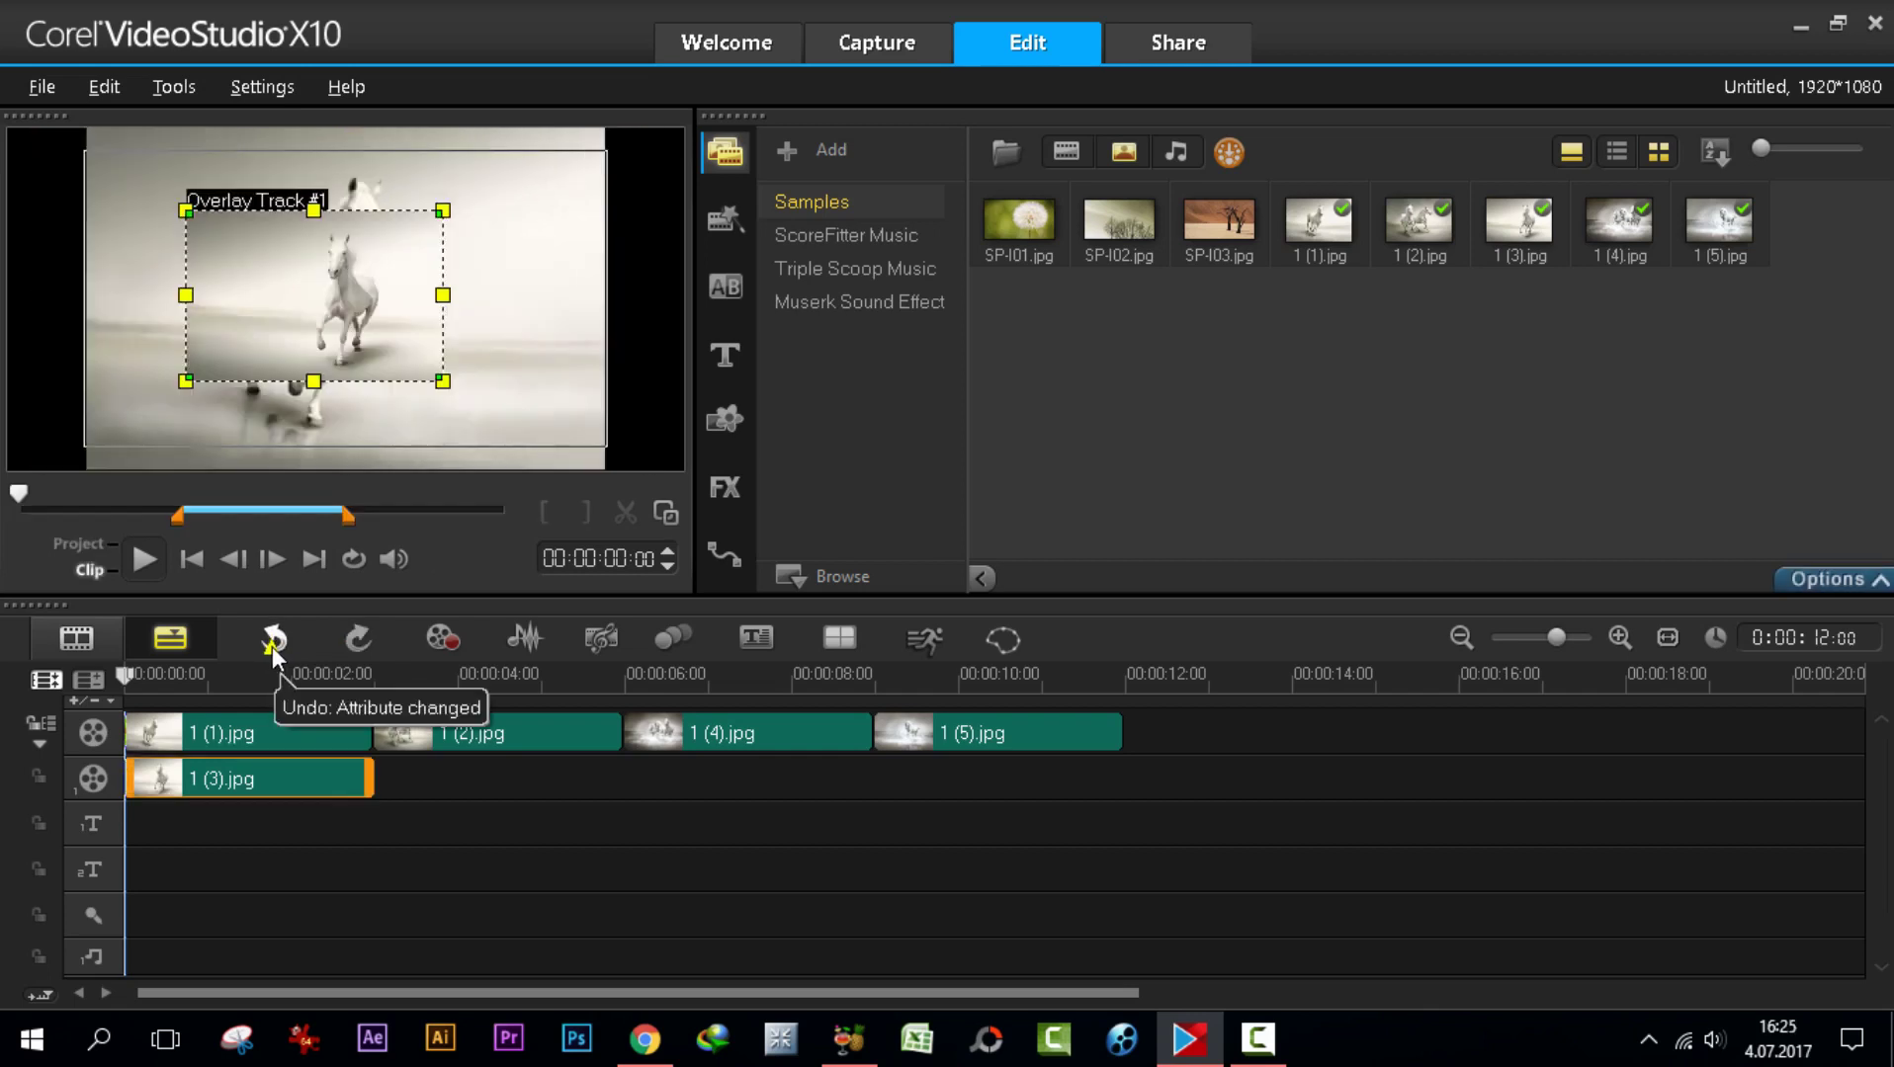
# - Move the overlay clip to the lower right of the preview frame and distort it by pulling its two left corners inward
pyautogui.moveTo(293, 309); pyautogui.dragTo(419, 340)
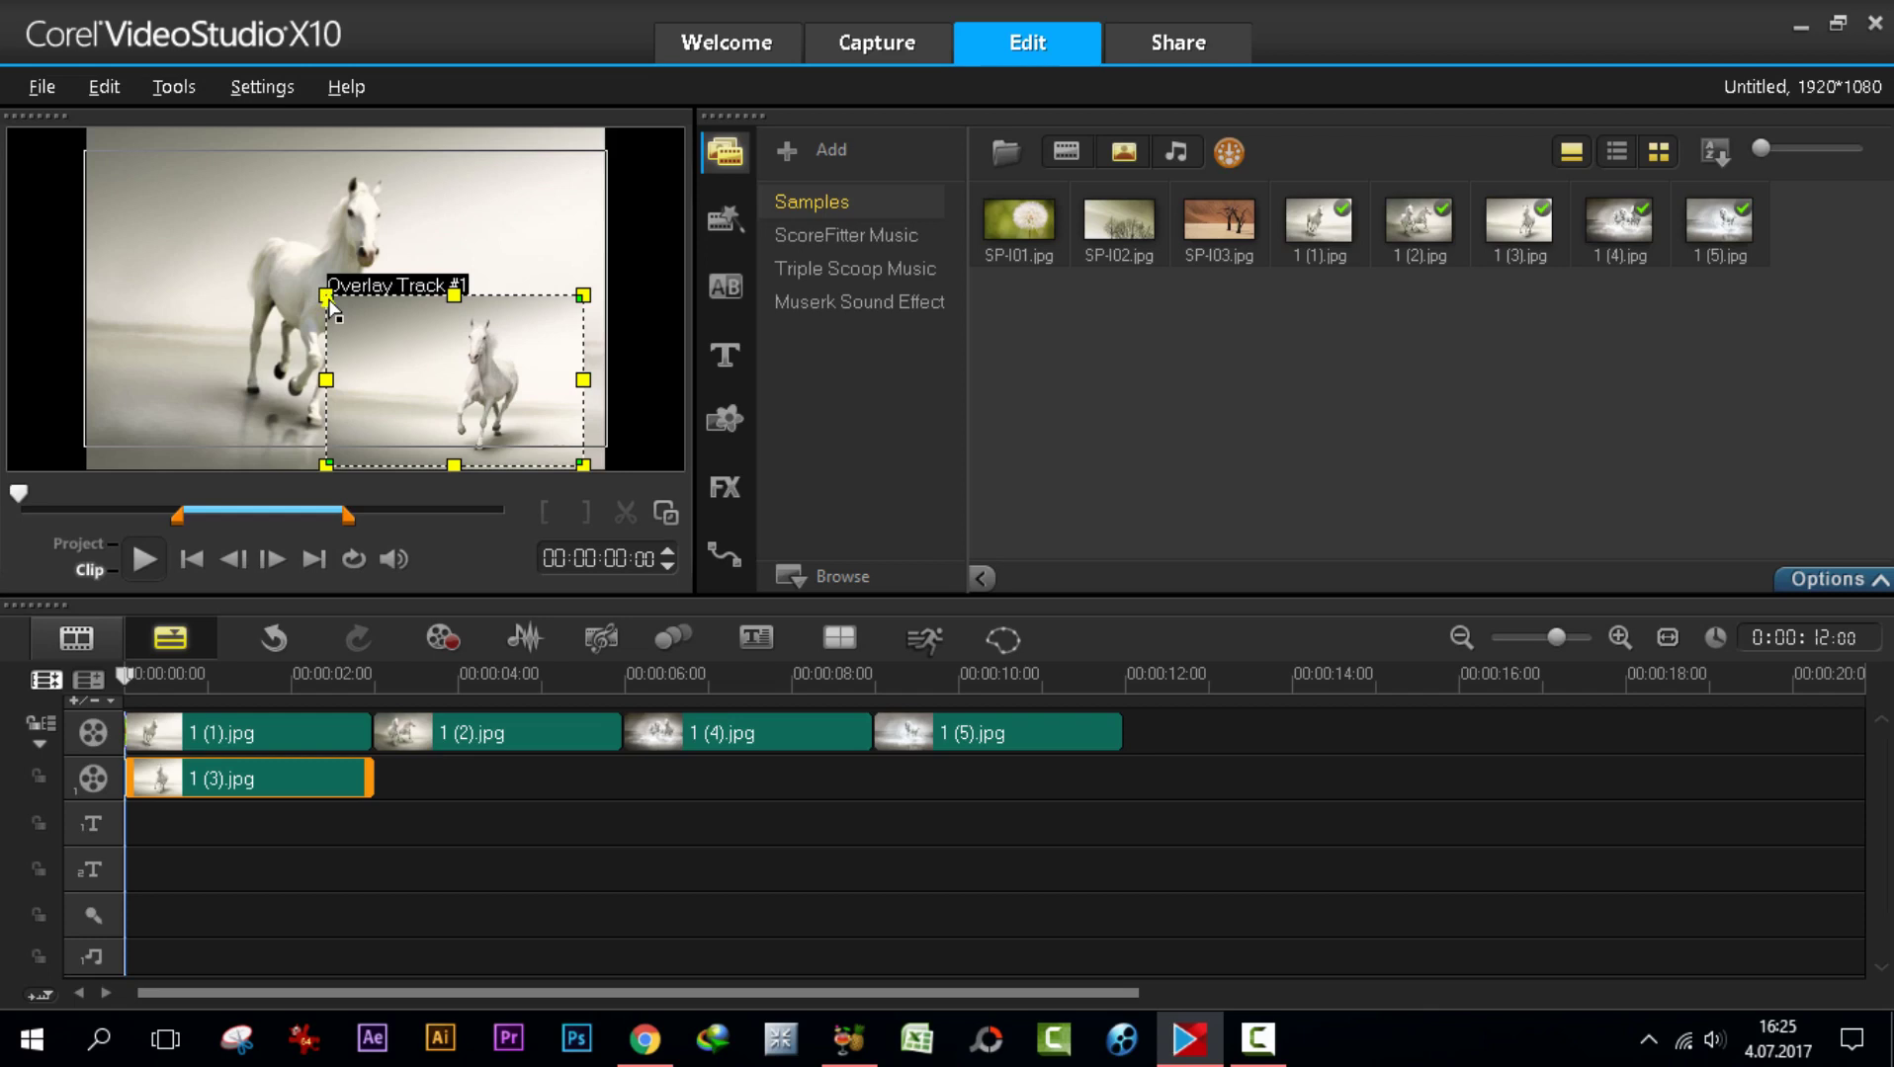
pyautogui.moveTo(329, 300); pyautogui.dragTo(404, 334)
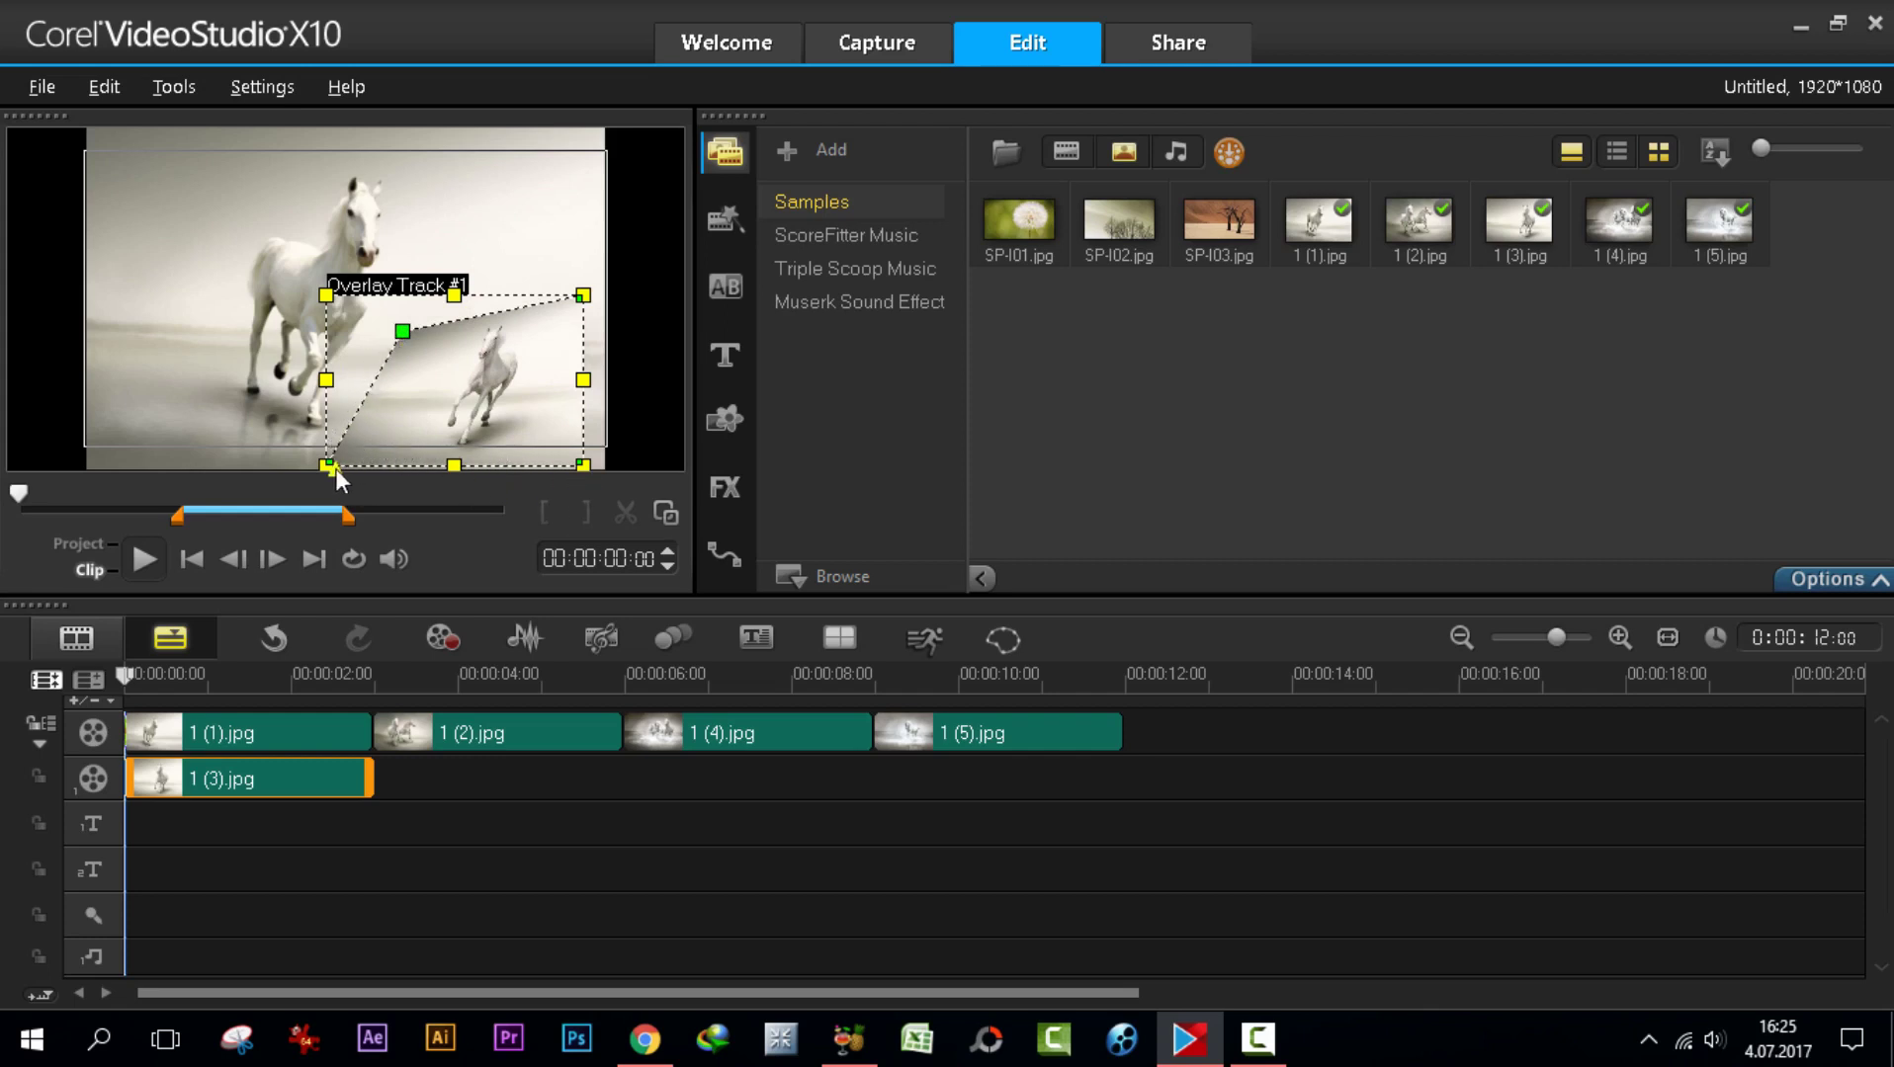
pyautogui.moveTo(329, 465); pyautogui.dragTo(362, 438)
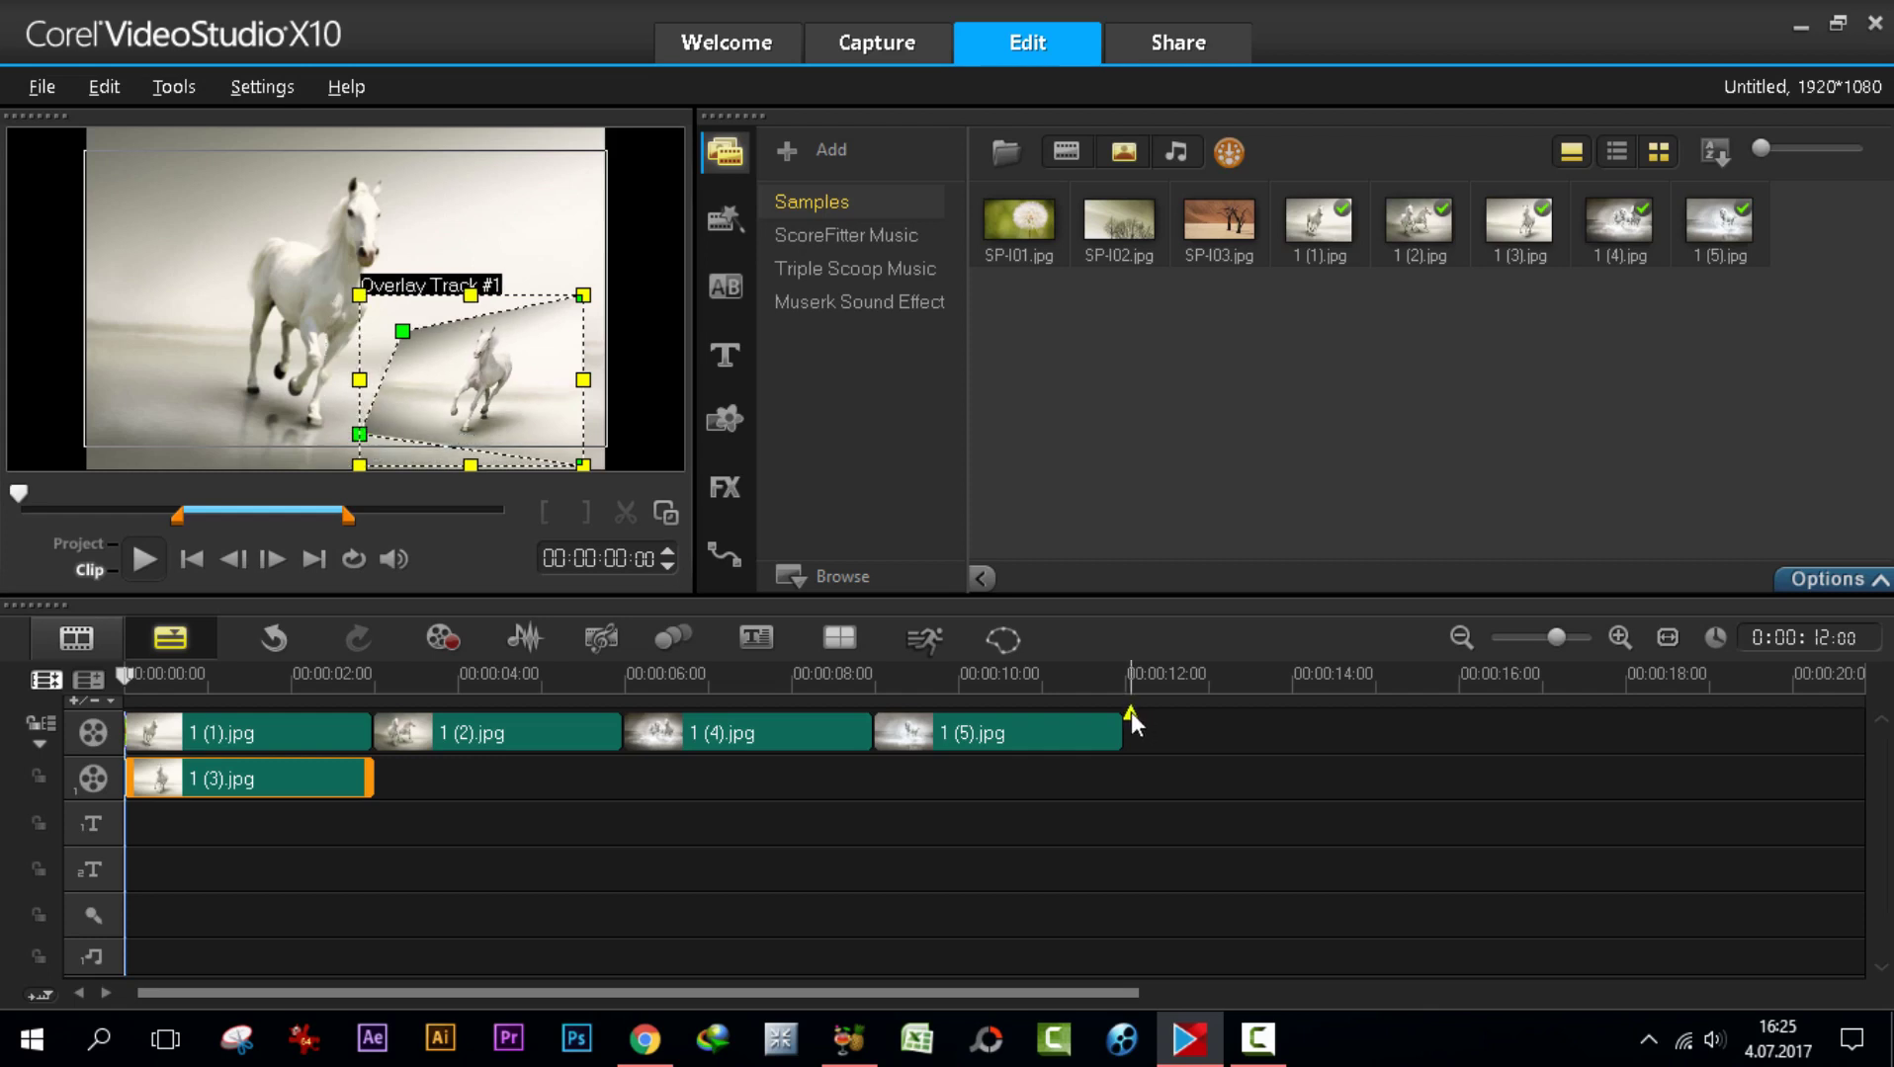
# - Preview the whole project to view the distorted overlay on top of clip 1 (1).jpg
pyautogui.click(318, 733)
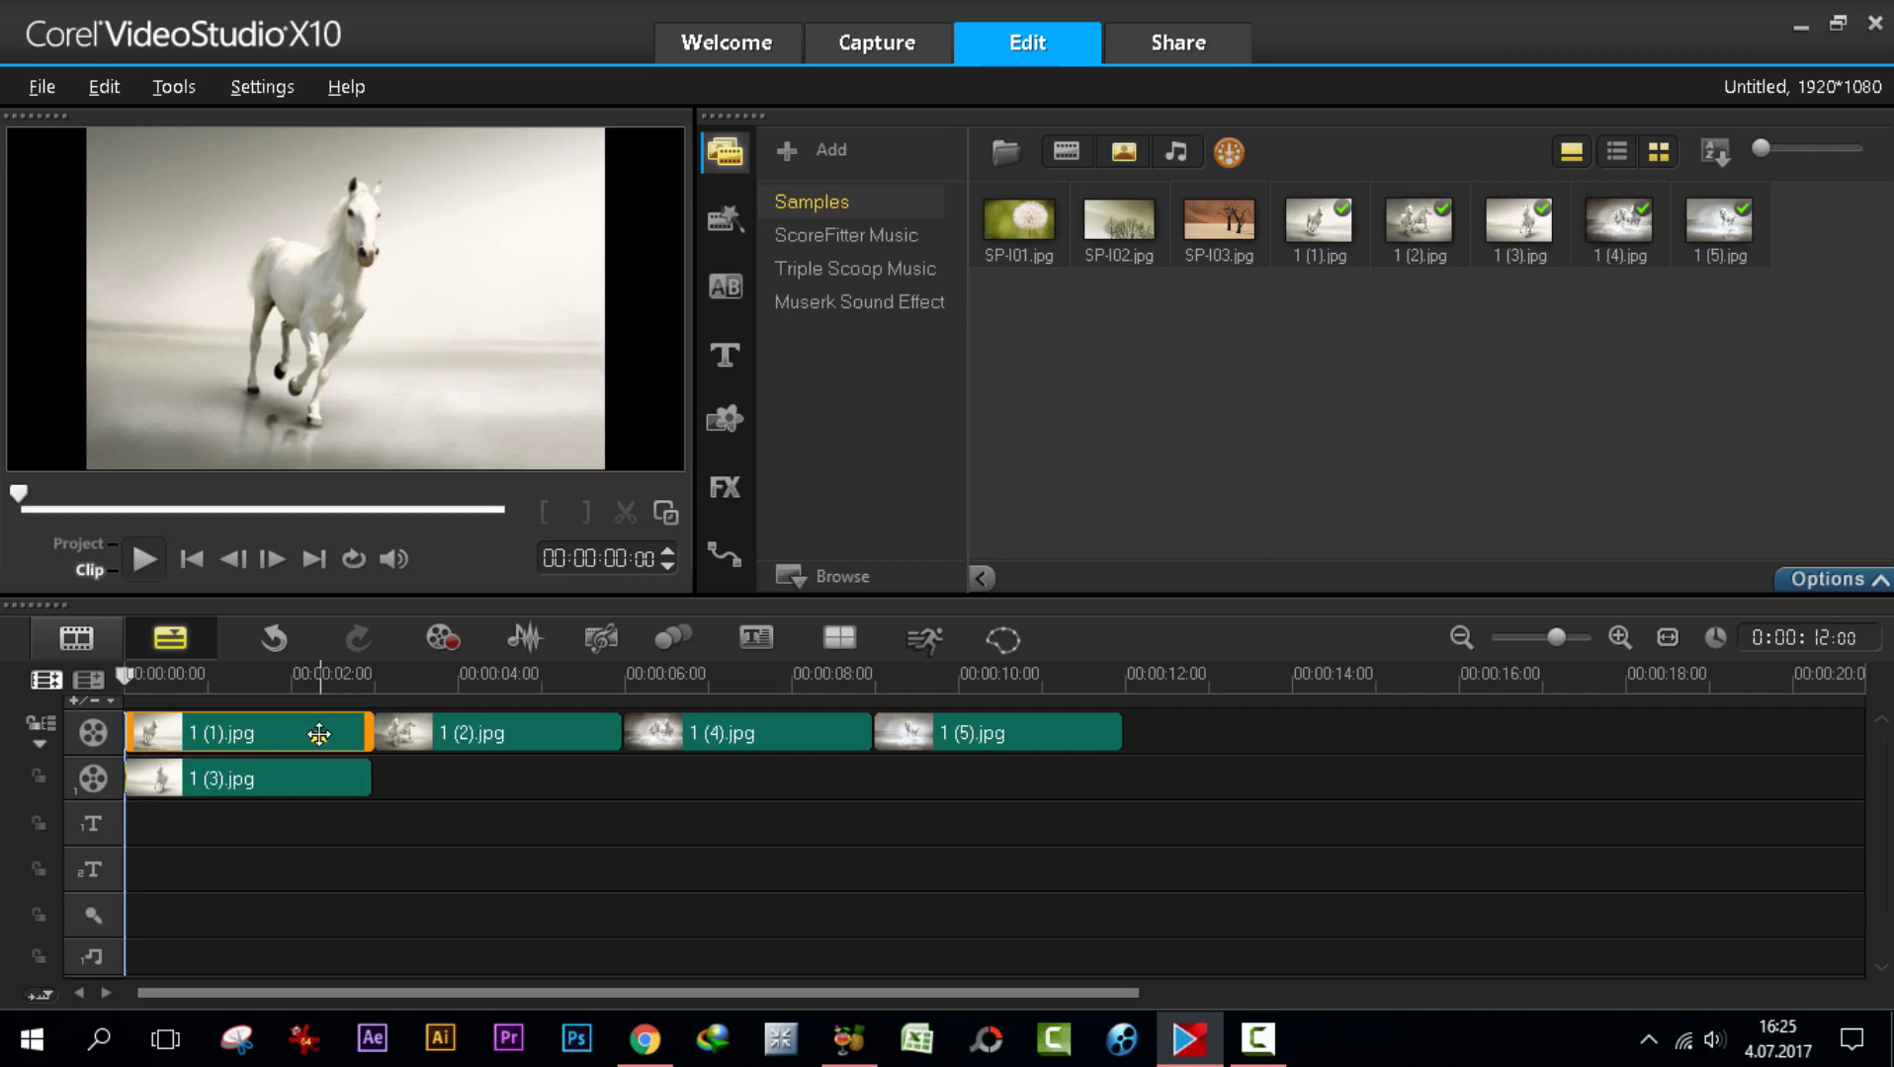
pyautogui.click(56, 557)
pyautogui.click(75, 543)
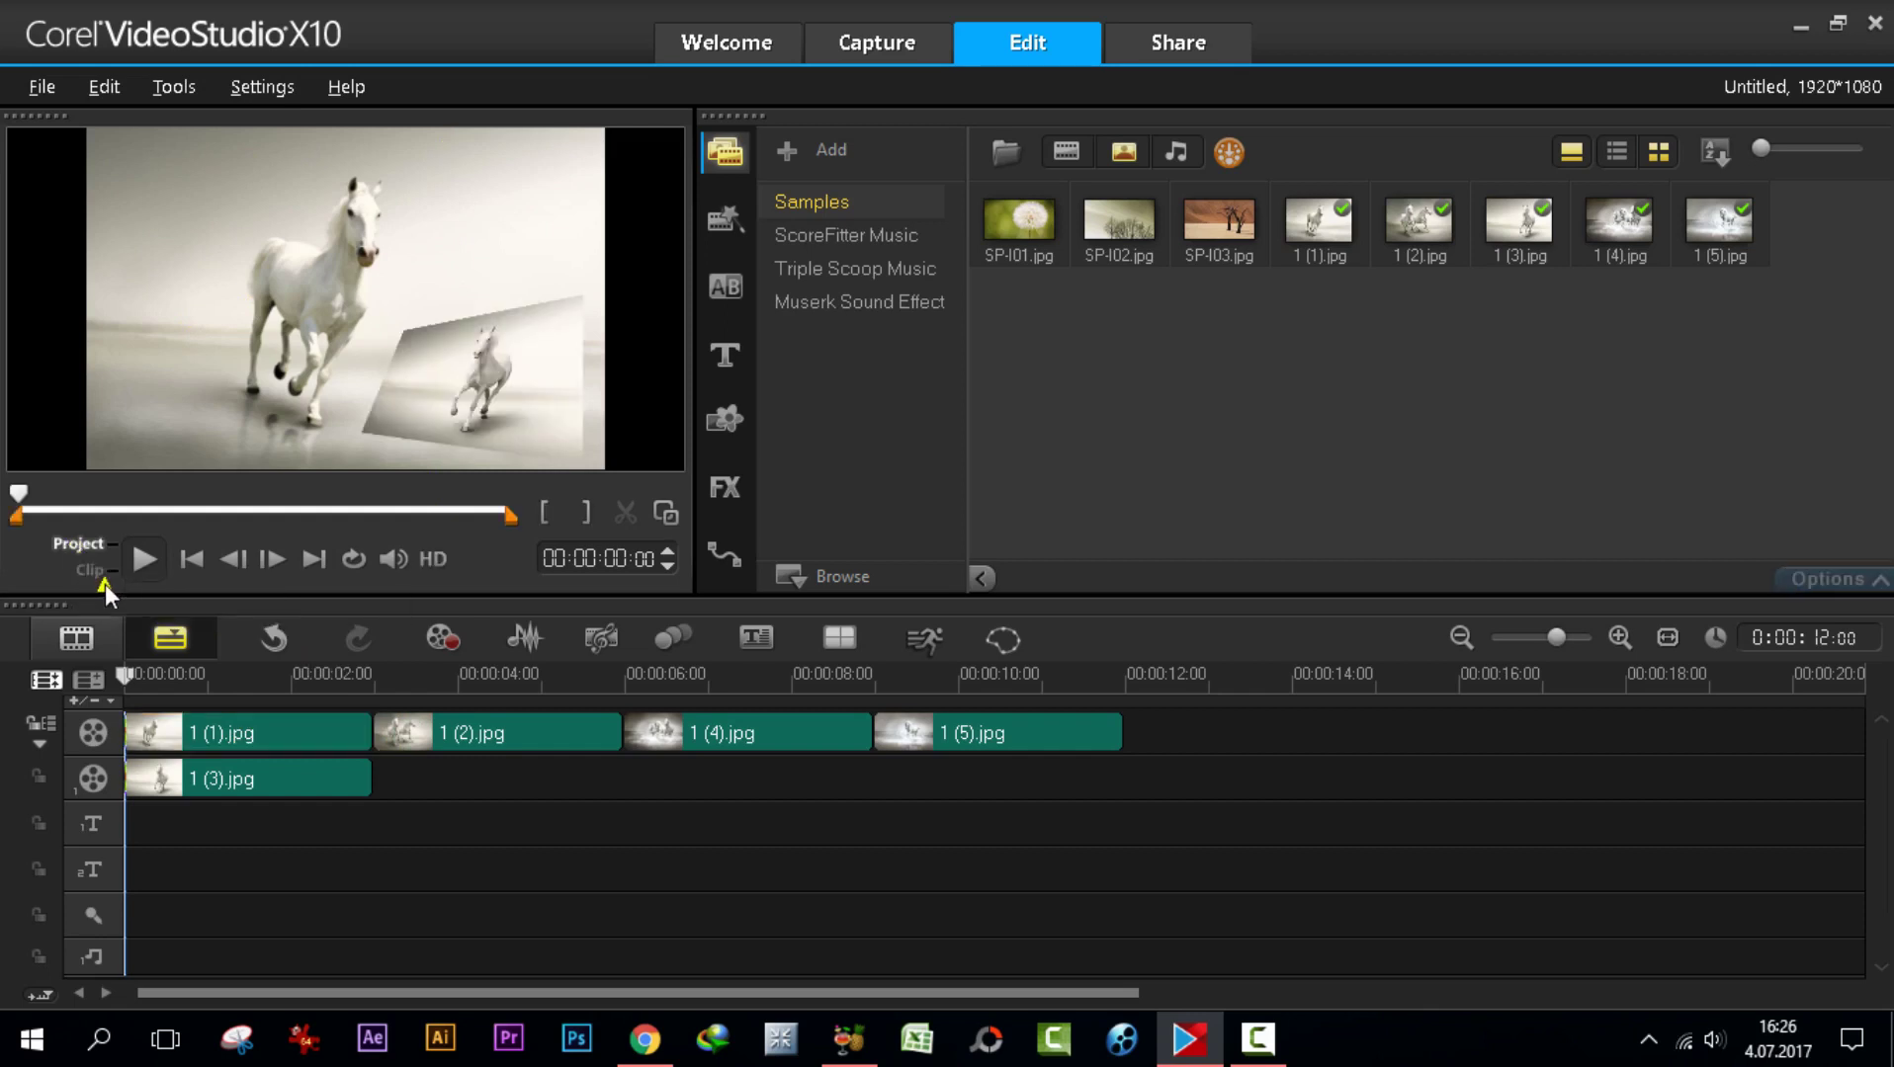
# - Try to straighten the overlay clip's two distorted left corners by hand, and move the clip slightly up
pyautogui.click(198, 781)
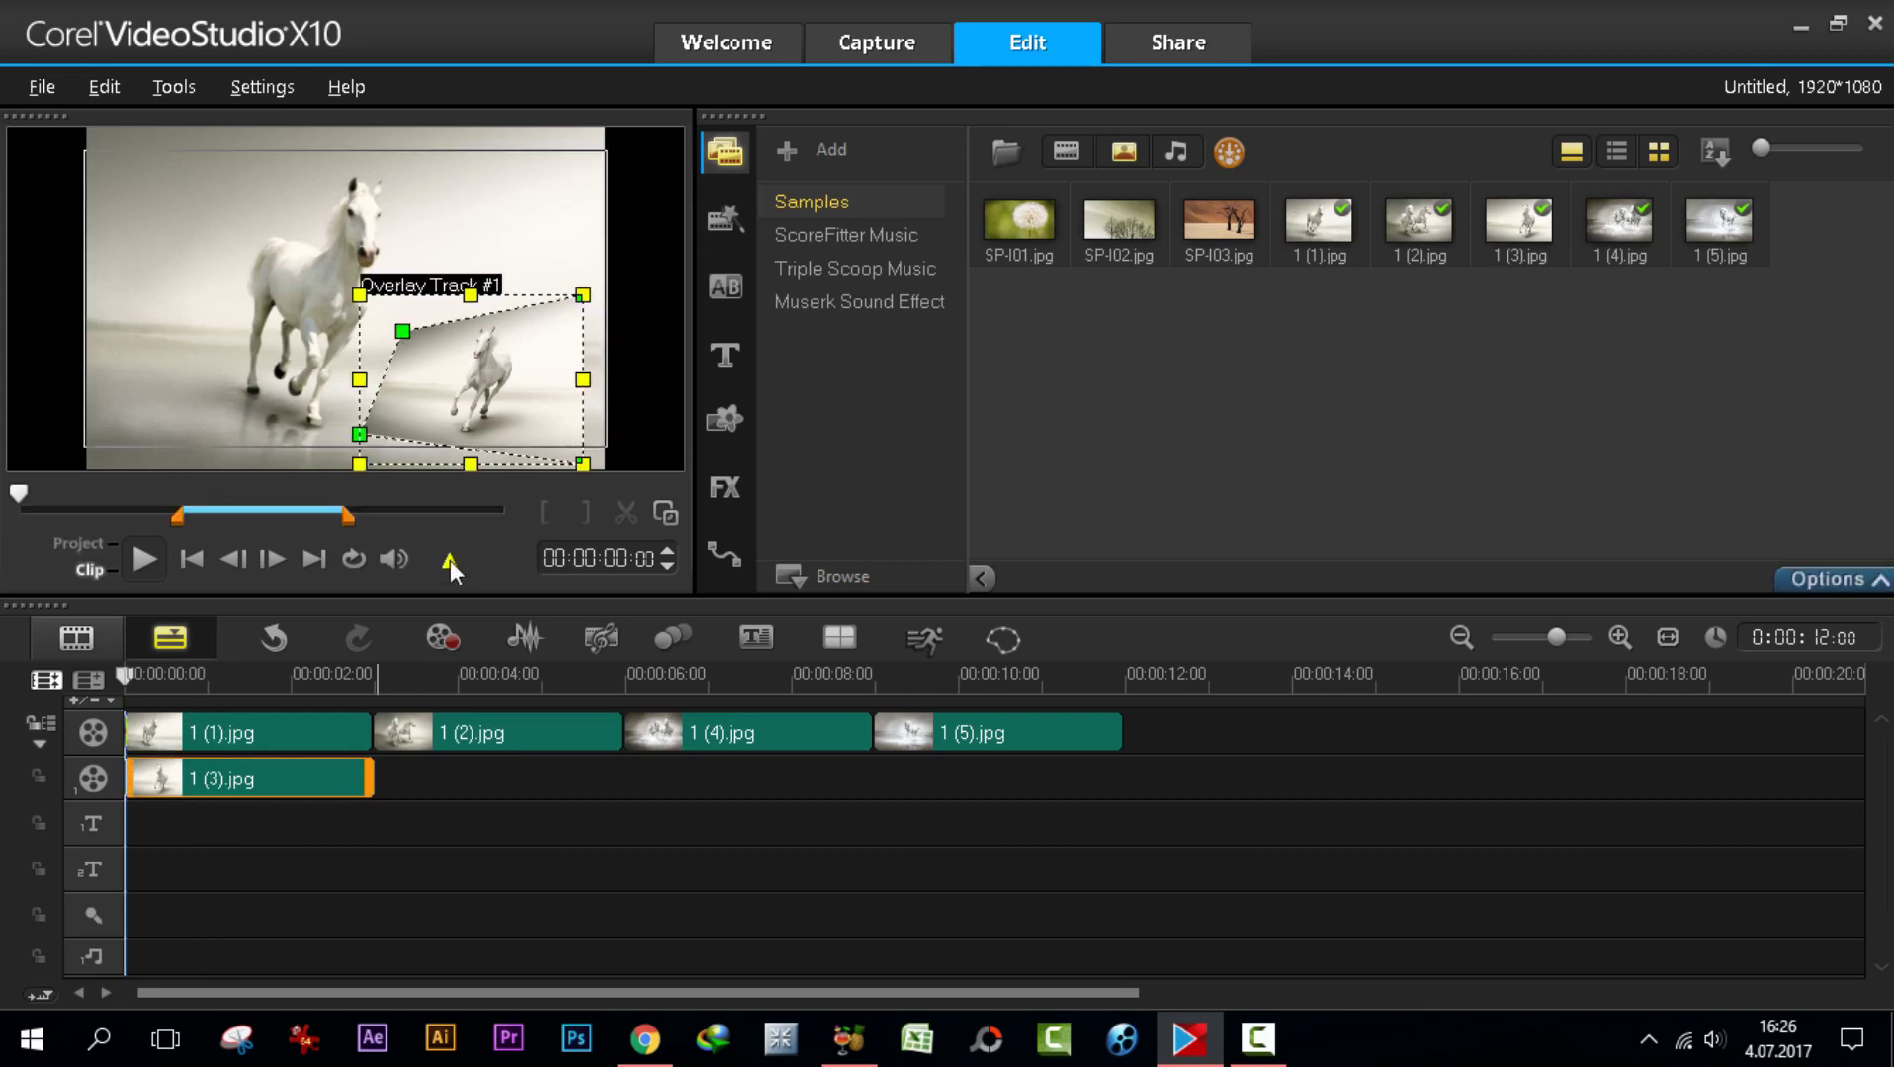
pyautogui.moveTo(185, 515); pyautogui.dragTo(348, 513)
pyautogui.moveTo(403, 335); pyautogui.dragTo(358, 295)
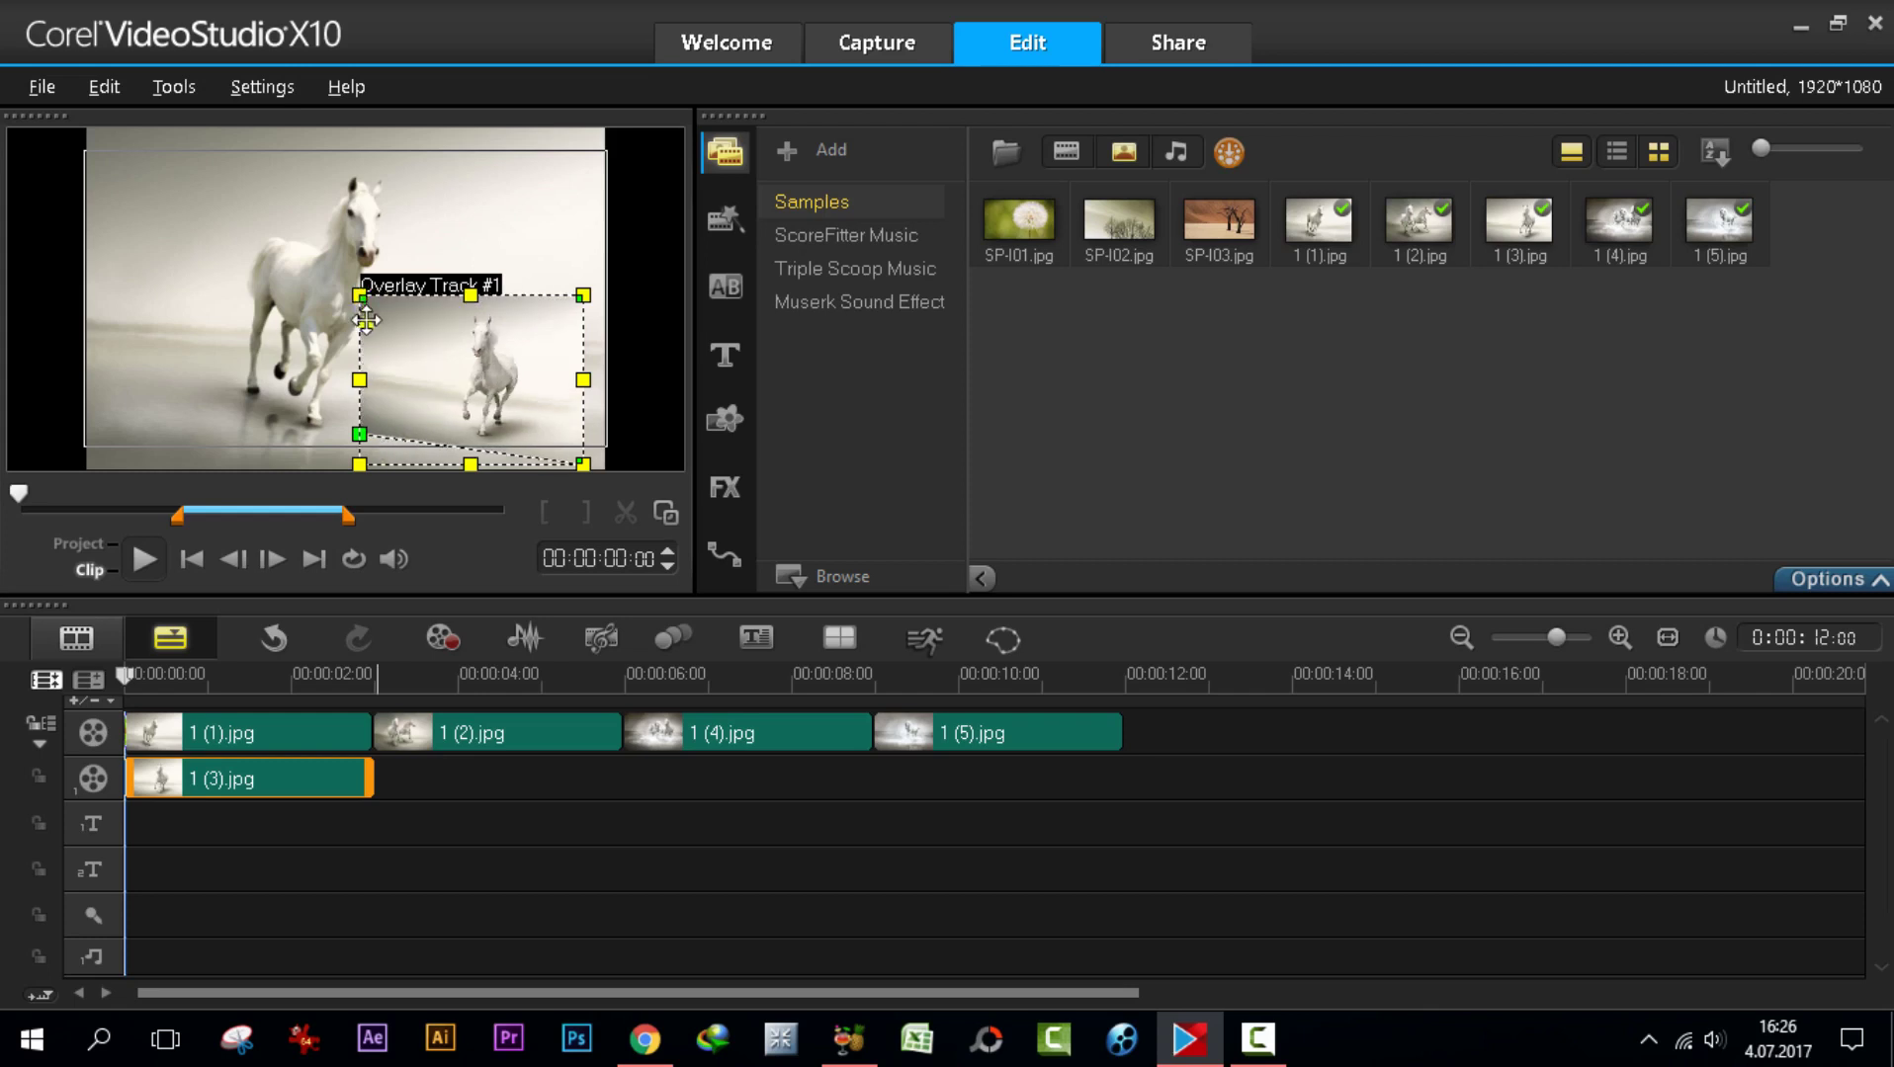
pyautogui.moveTo(362, 436); pyautogui.dragTo(363, 468)
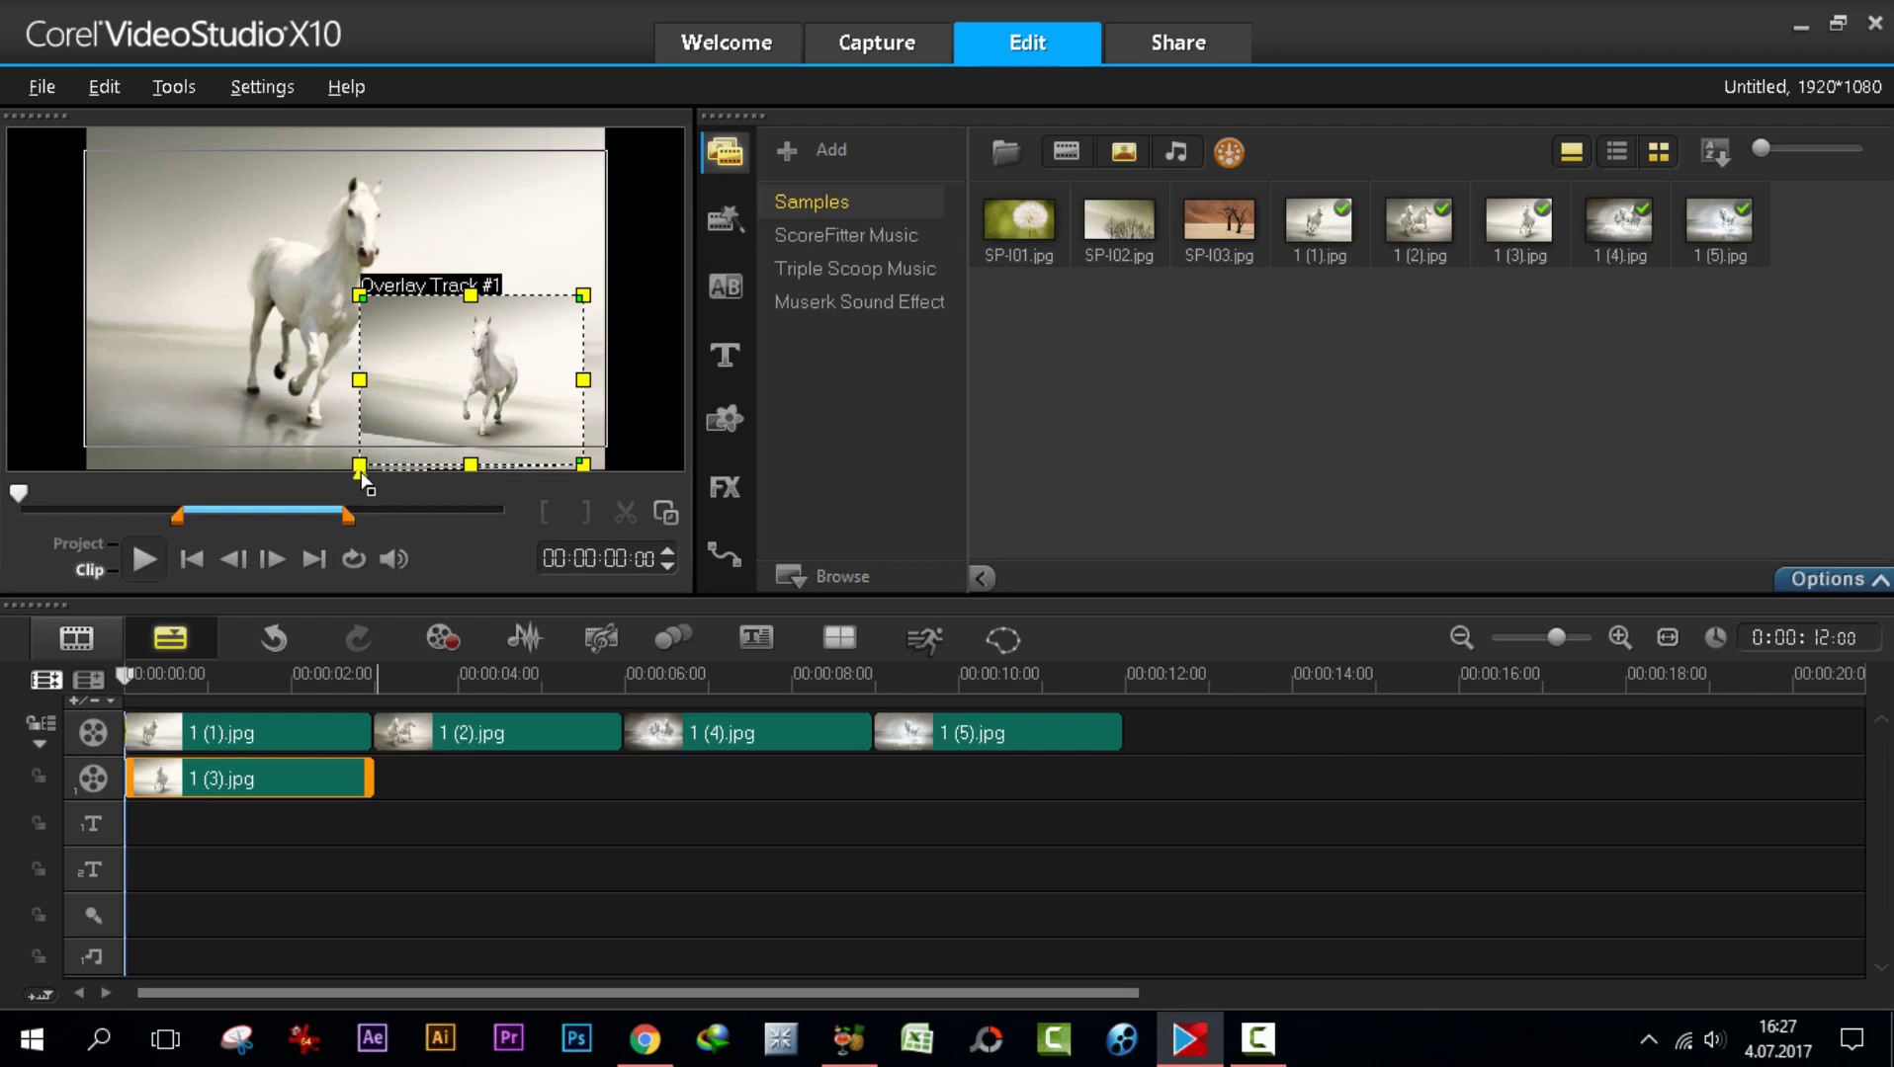
pyautogui.moveTo(362, 474); pyautogui.dragTo(359, 467)
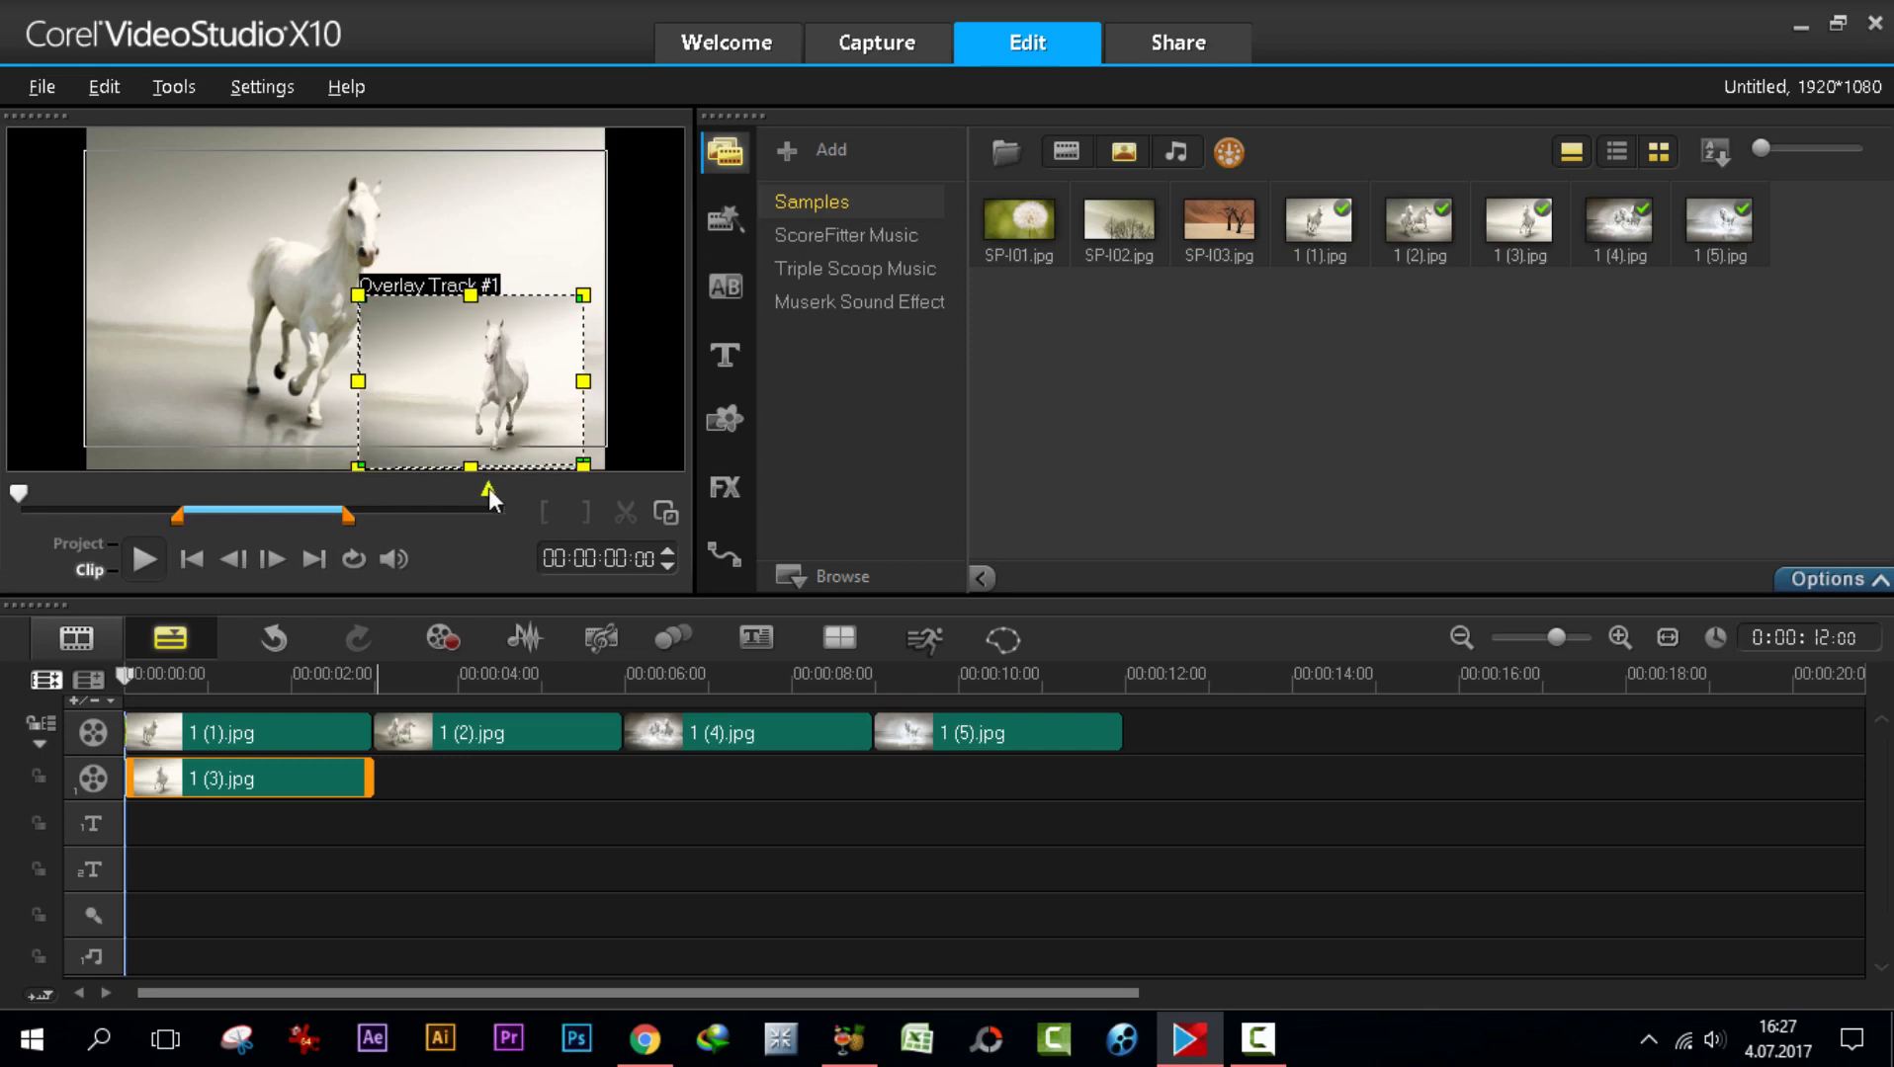
pyautogui.moveTo(440, 397); pyautogui.dragTo(431, 345)
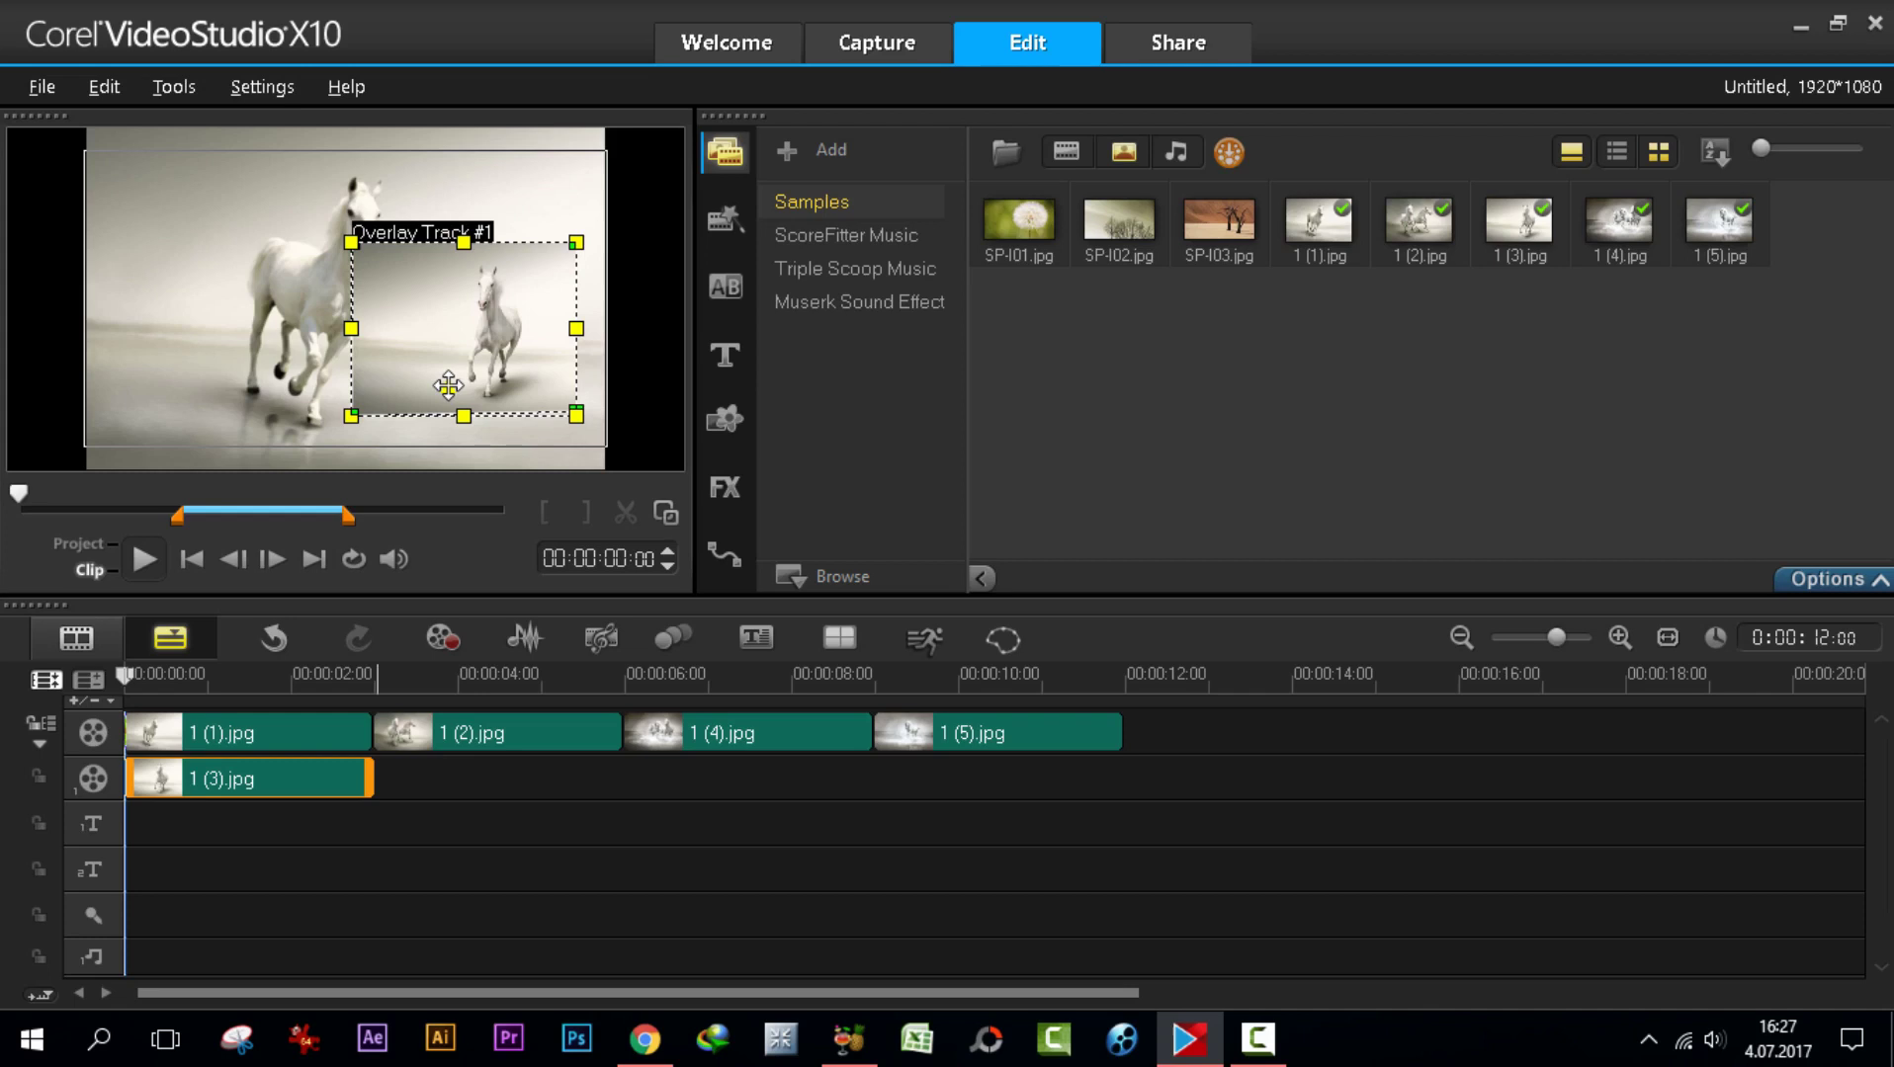
# - Undo the overlay clip's move and the manual corner corrections
pyautogui.click(277, 657)
pyautogui.click(277, 645)
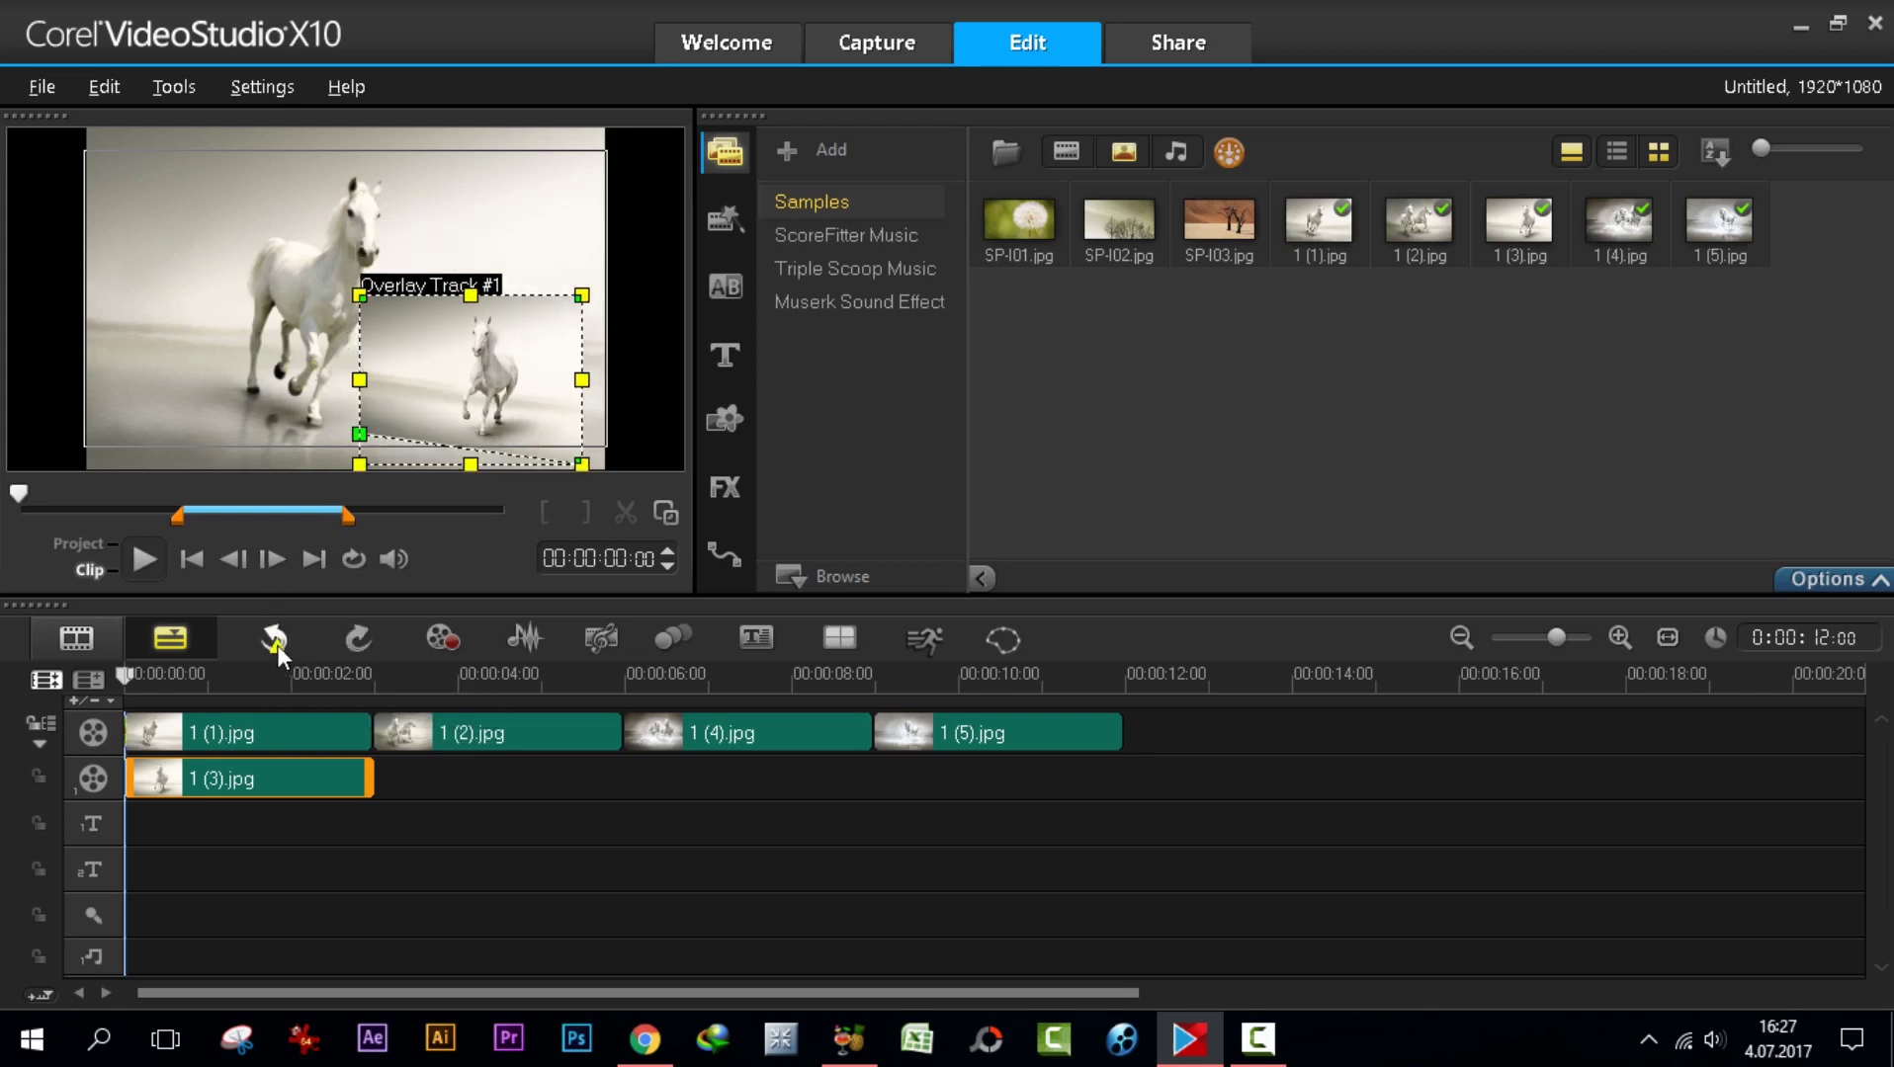
pyautogui.click(277, 645)
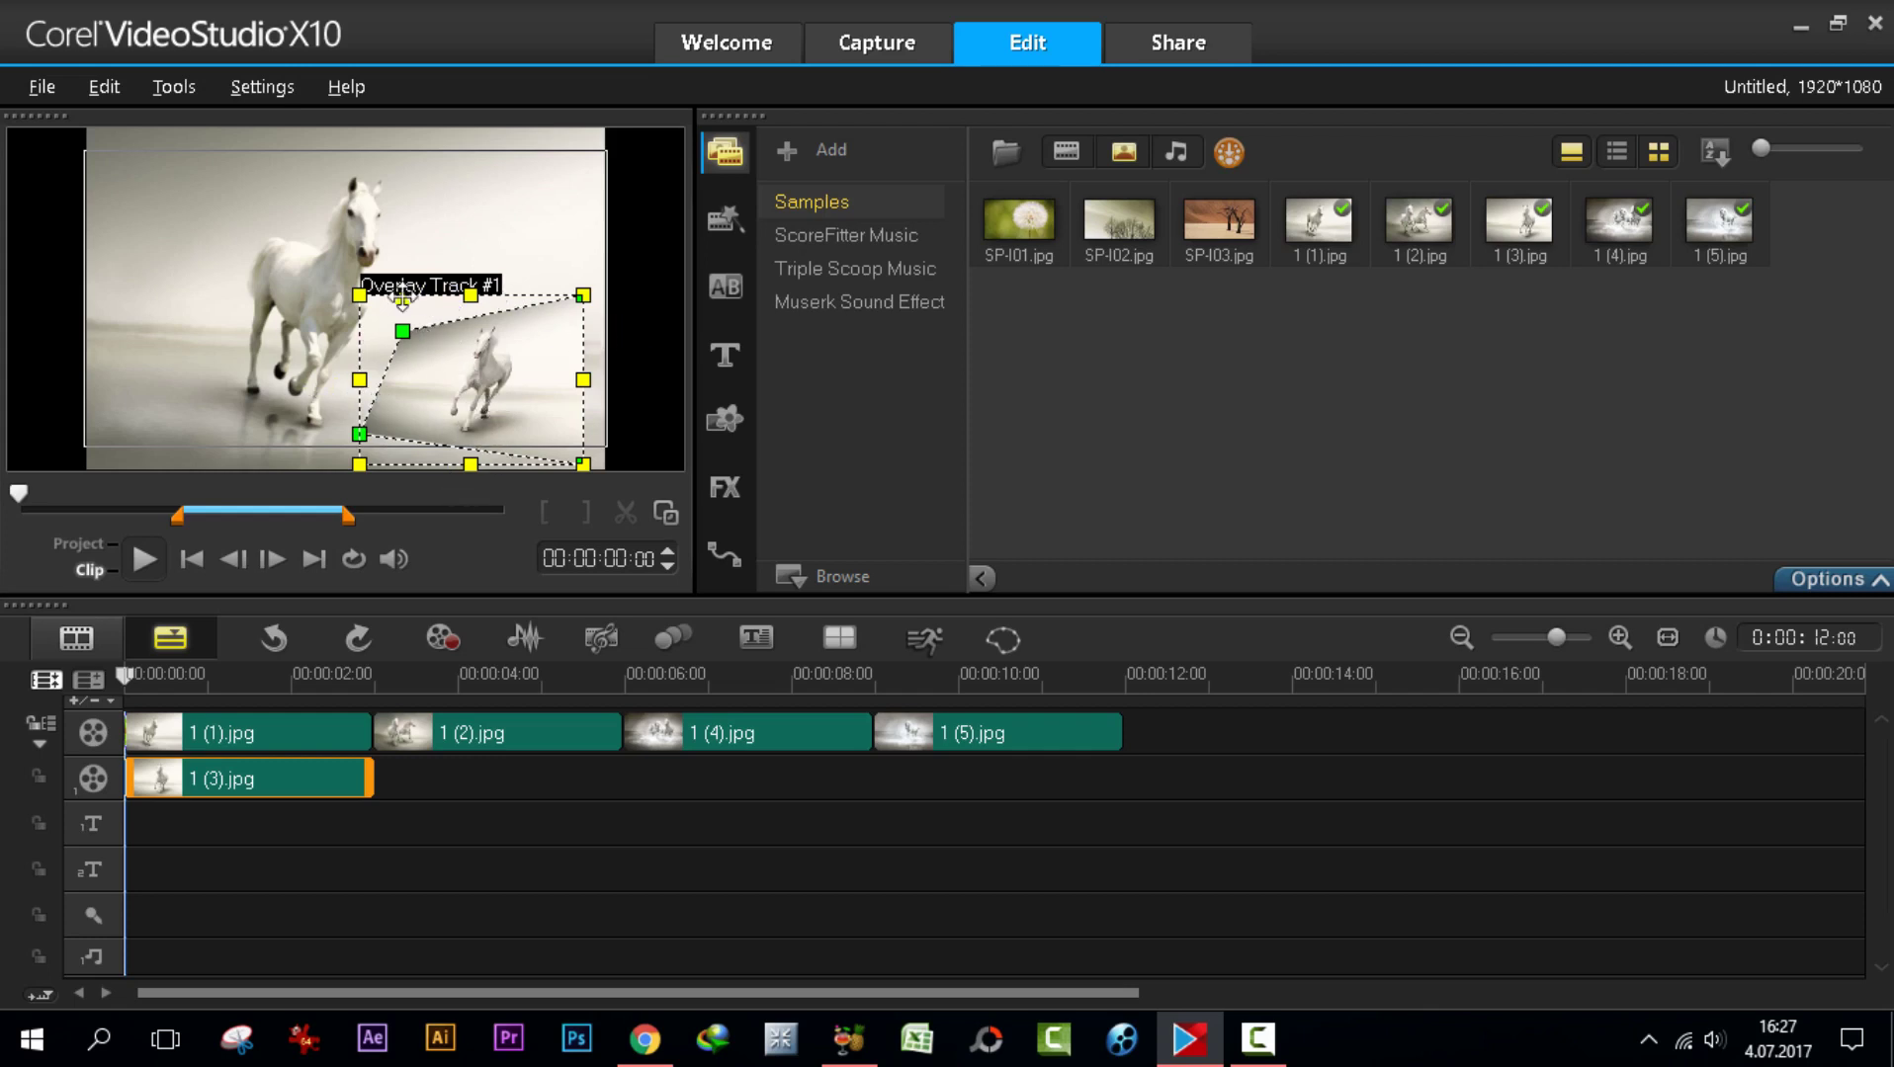
# - Reset the overlay clip's distortion and move the clip slightly up in the preview frame
pyautogui.rightClick(447, 376)
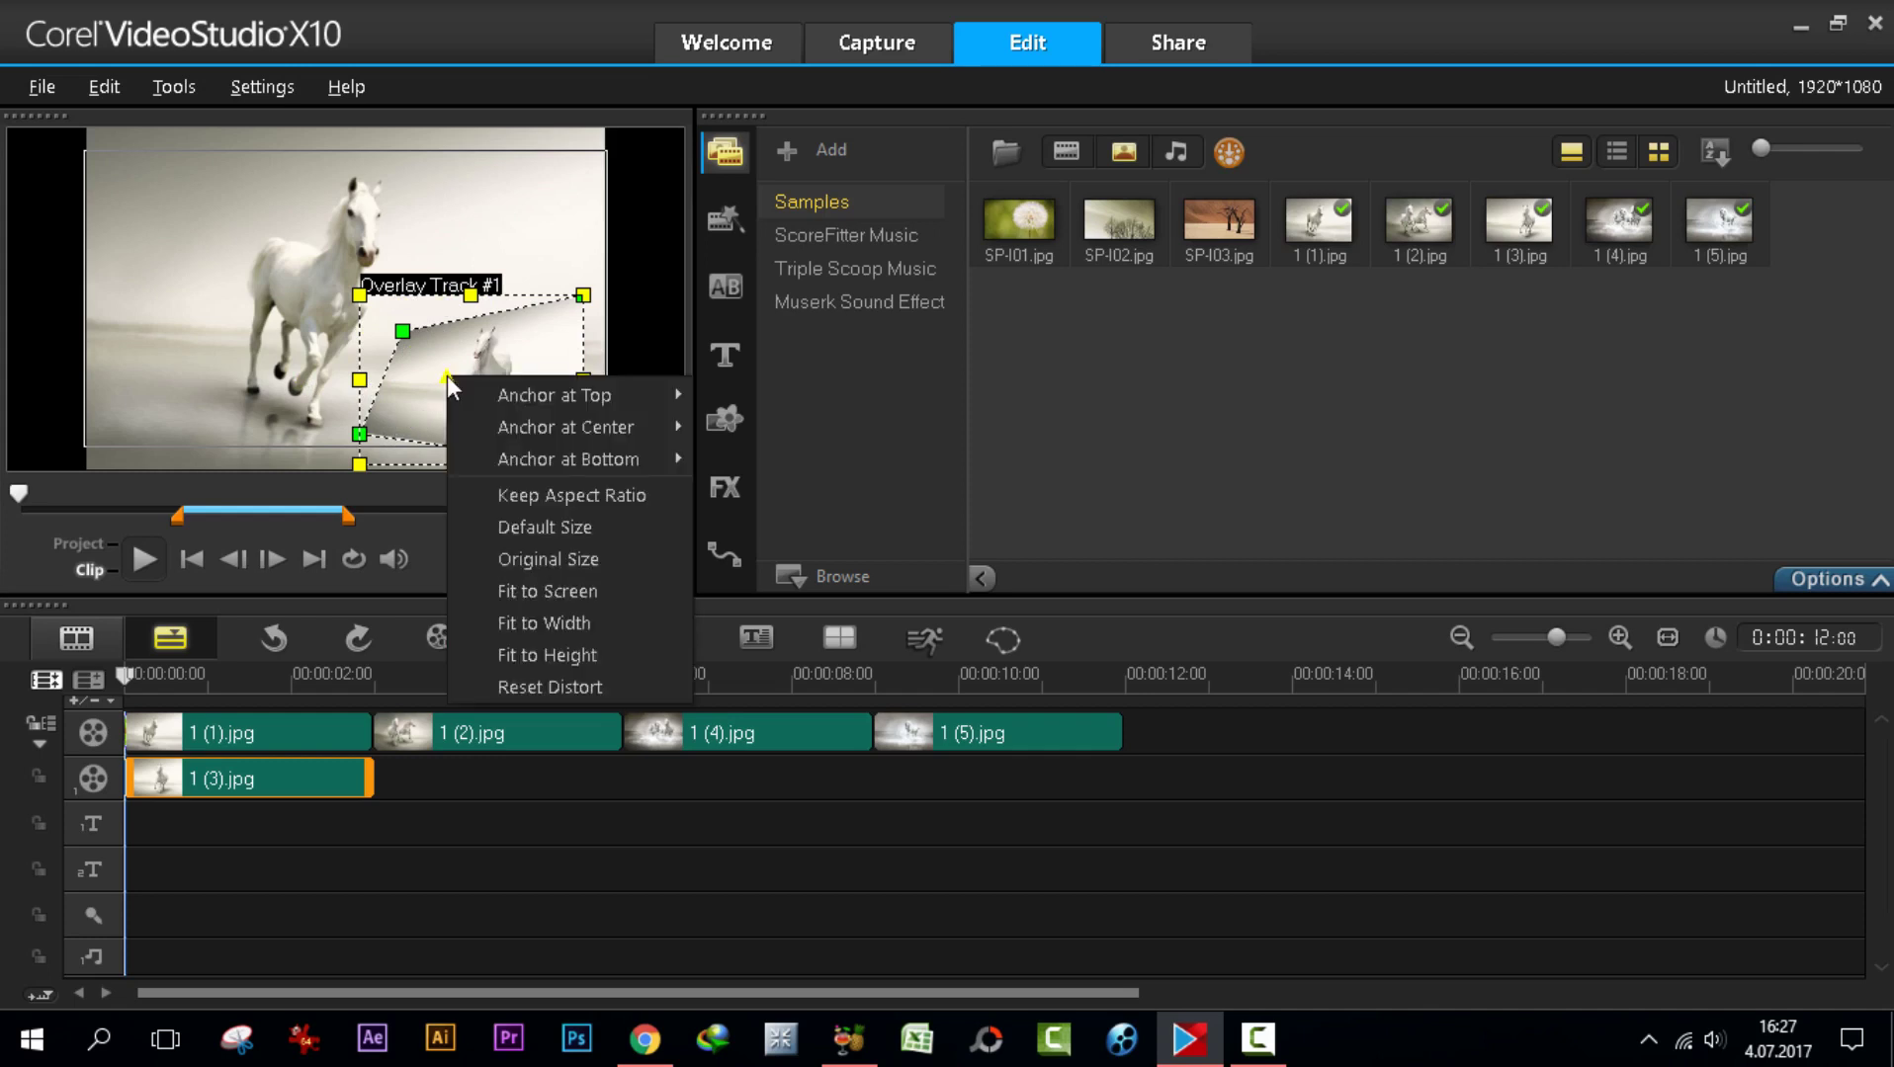
pyautogui.click(518, 684)
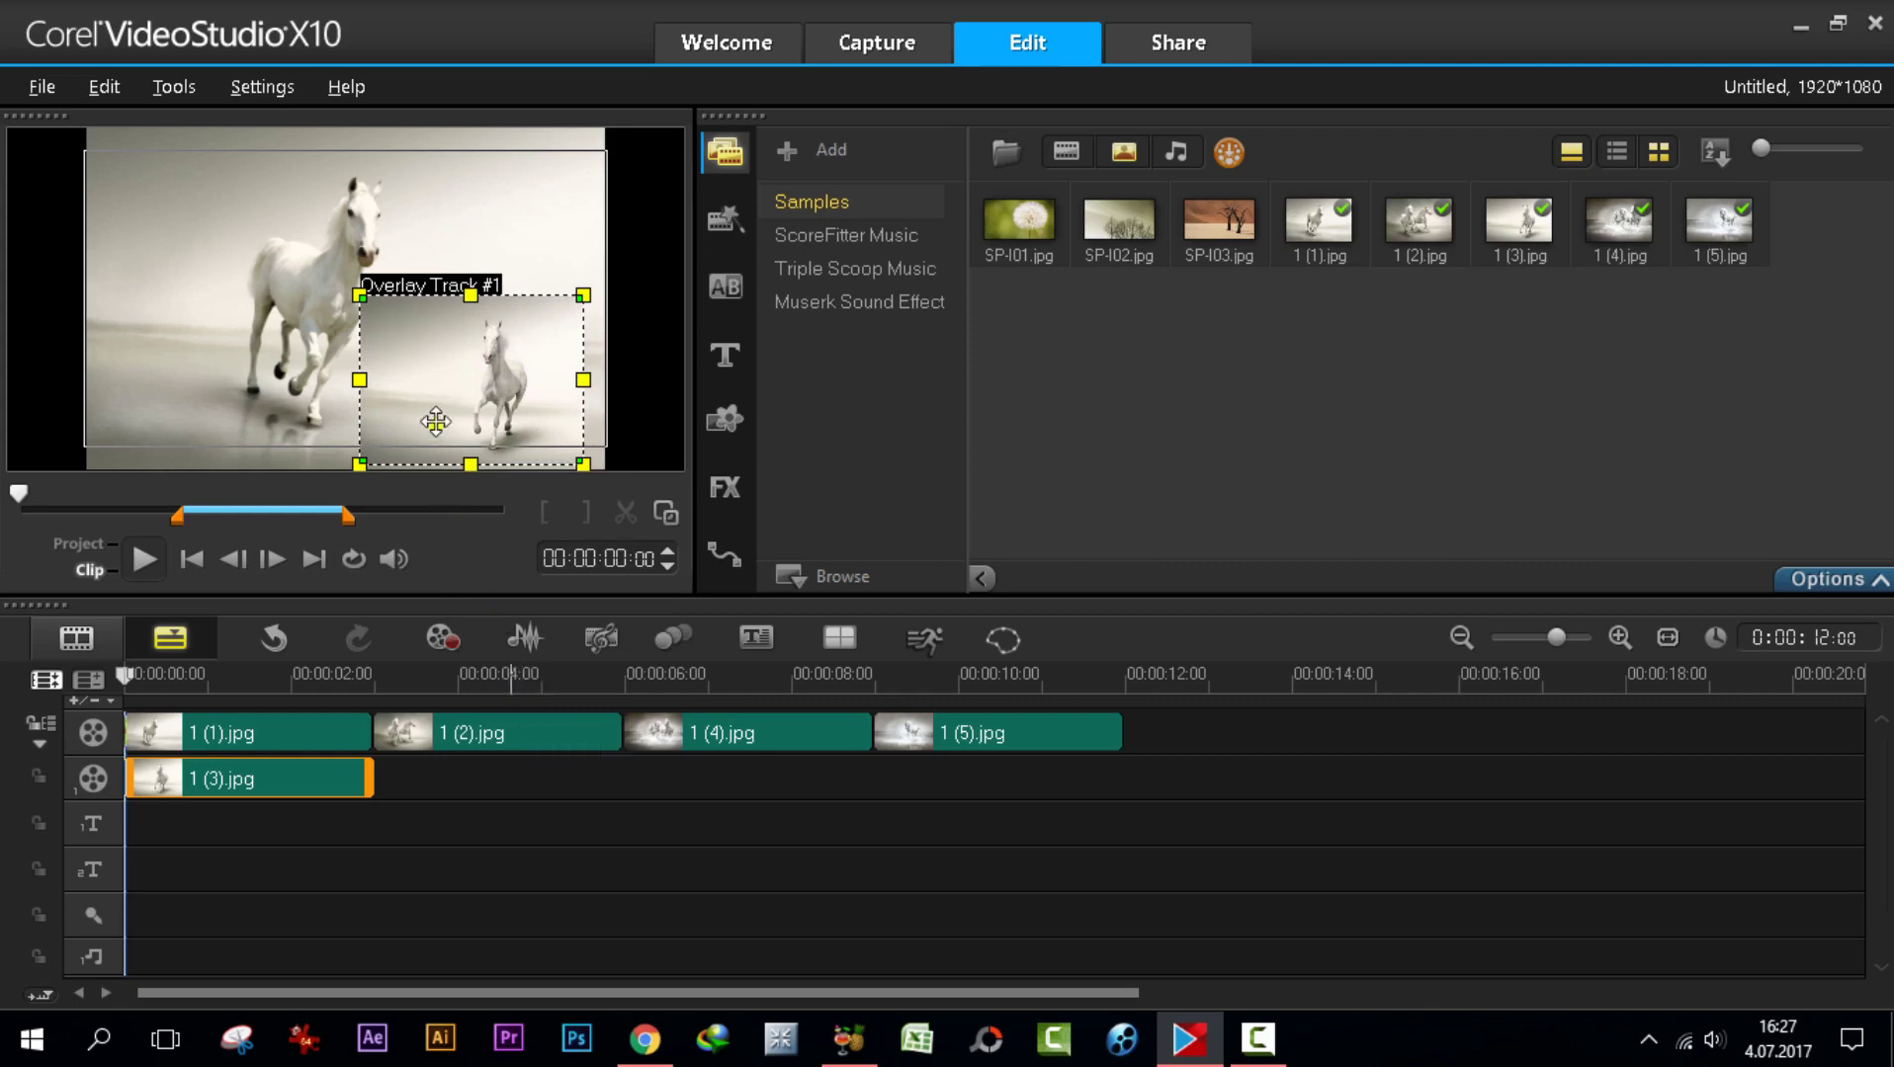
pyautogui.moveTo(435, 424); pyautogui.dragTo(434, 375)
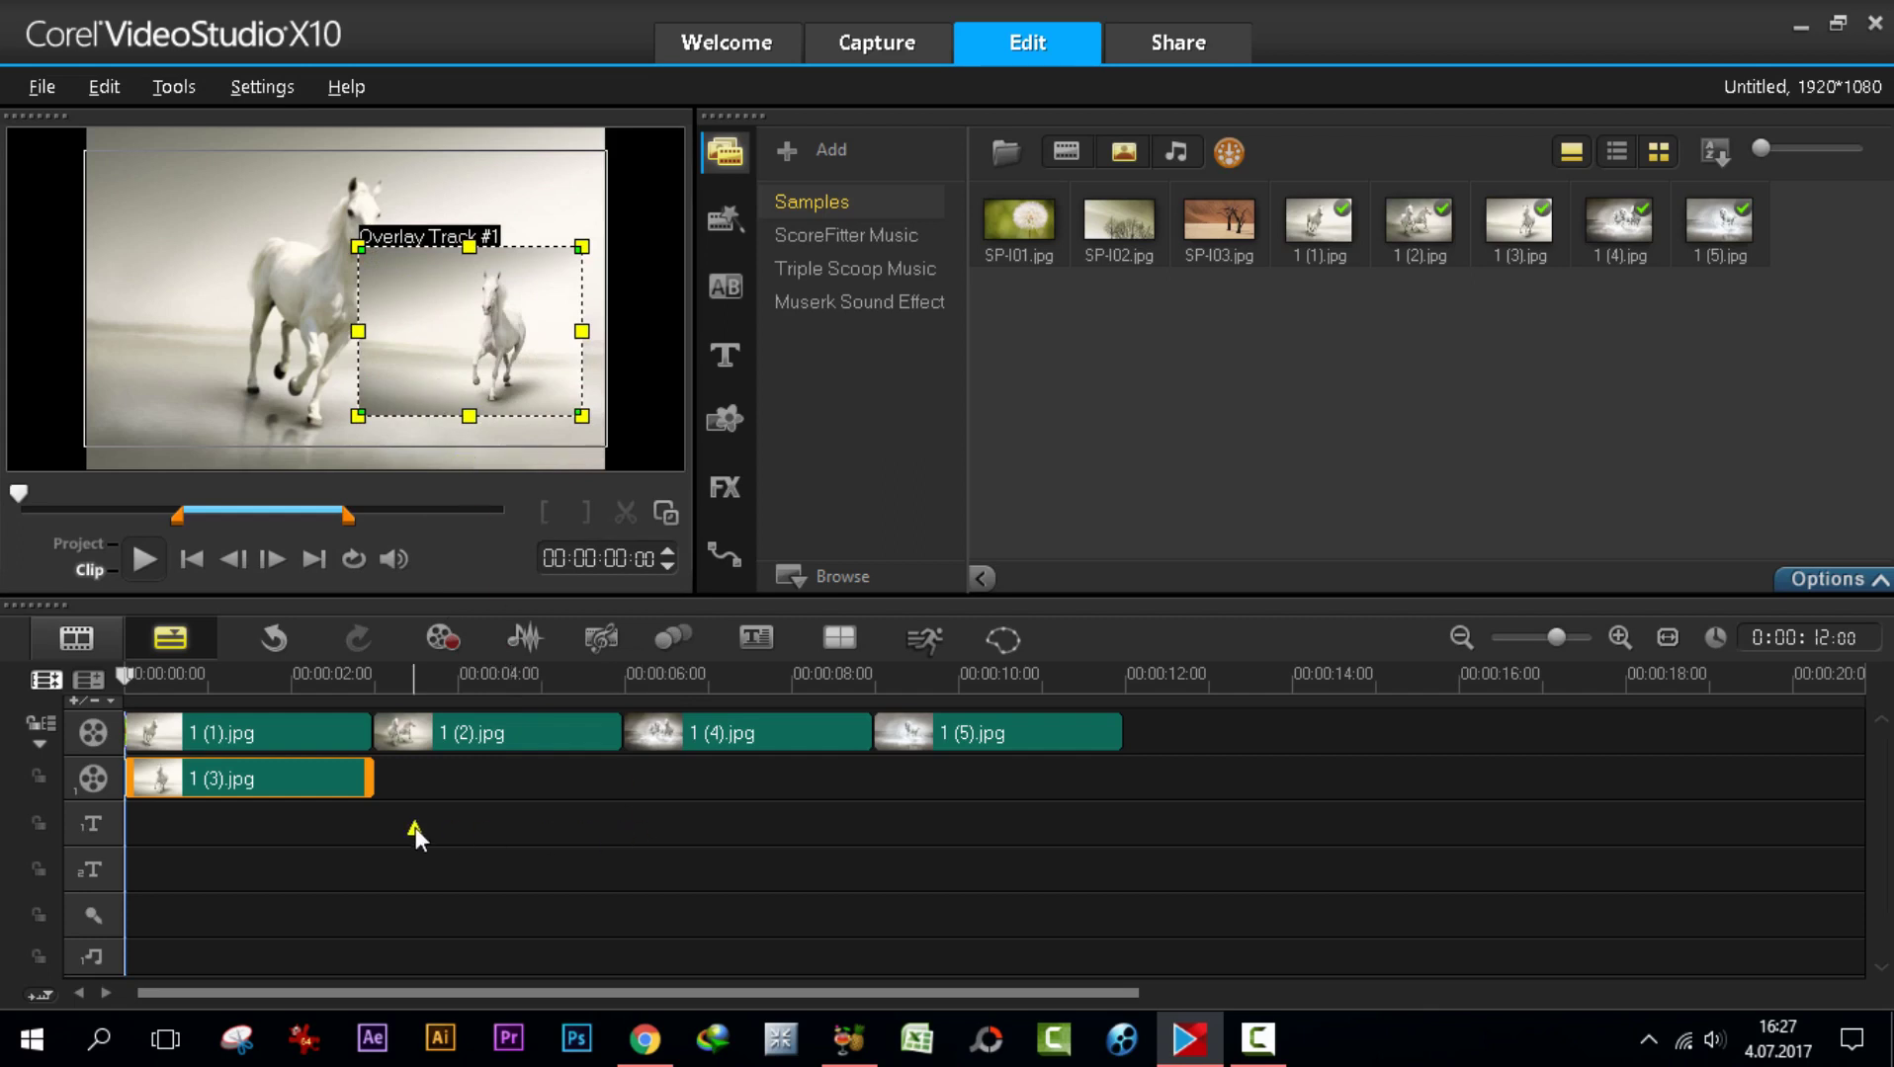
# - Select clips 1 (1).jpg and 1 (2).jpg on the video track, try selecting all clips, and clear the selection
pyautogui.click(446, 804)
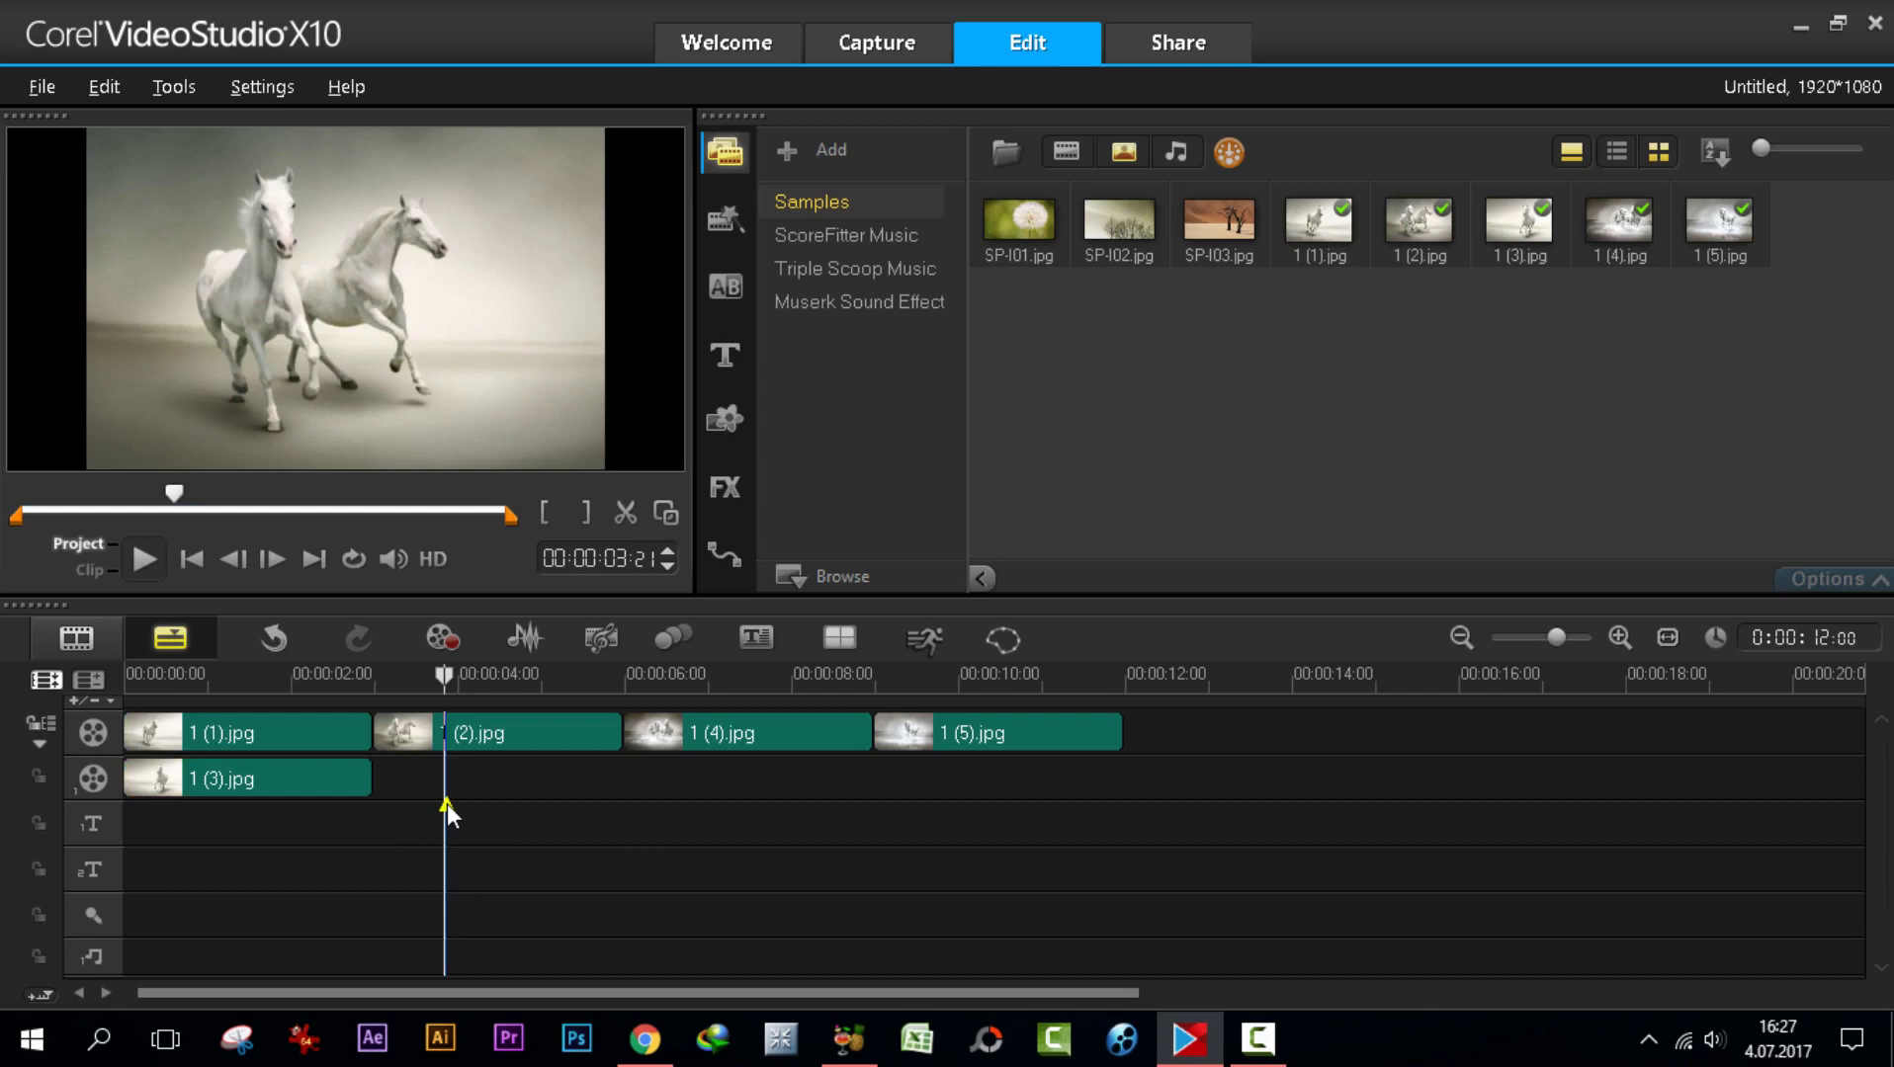
pyautogui.click(267, 739)
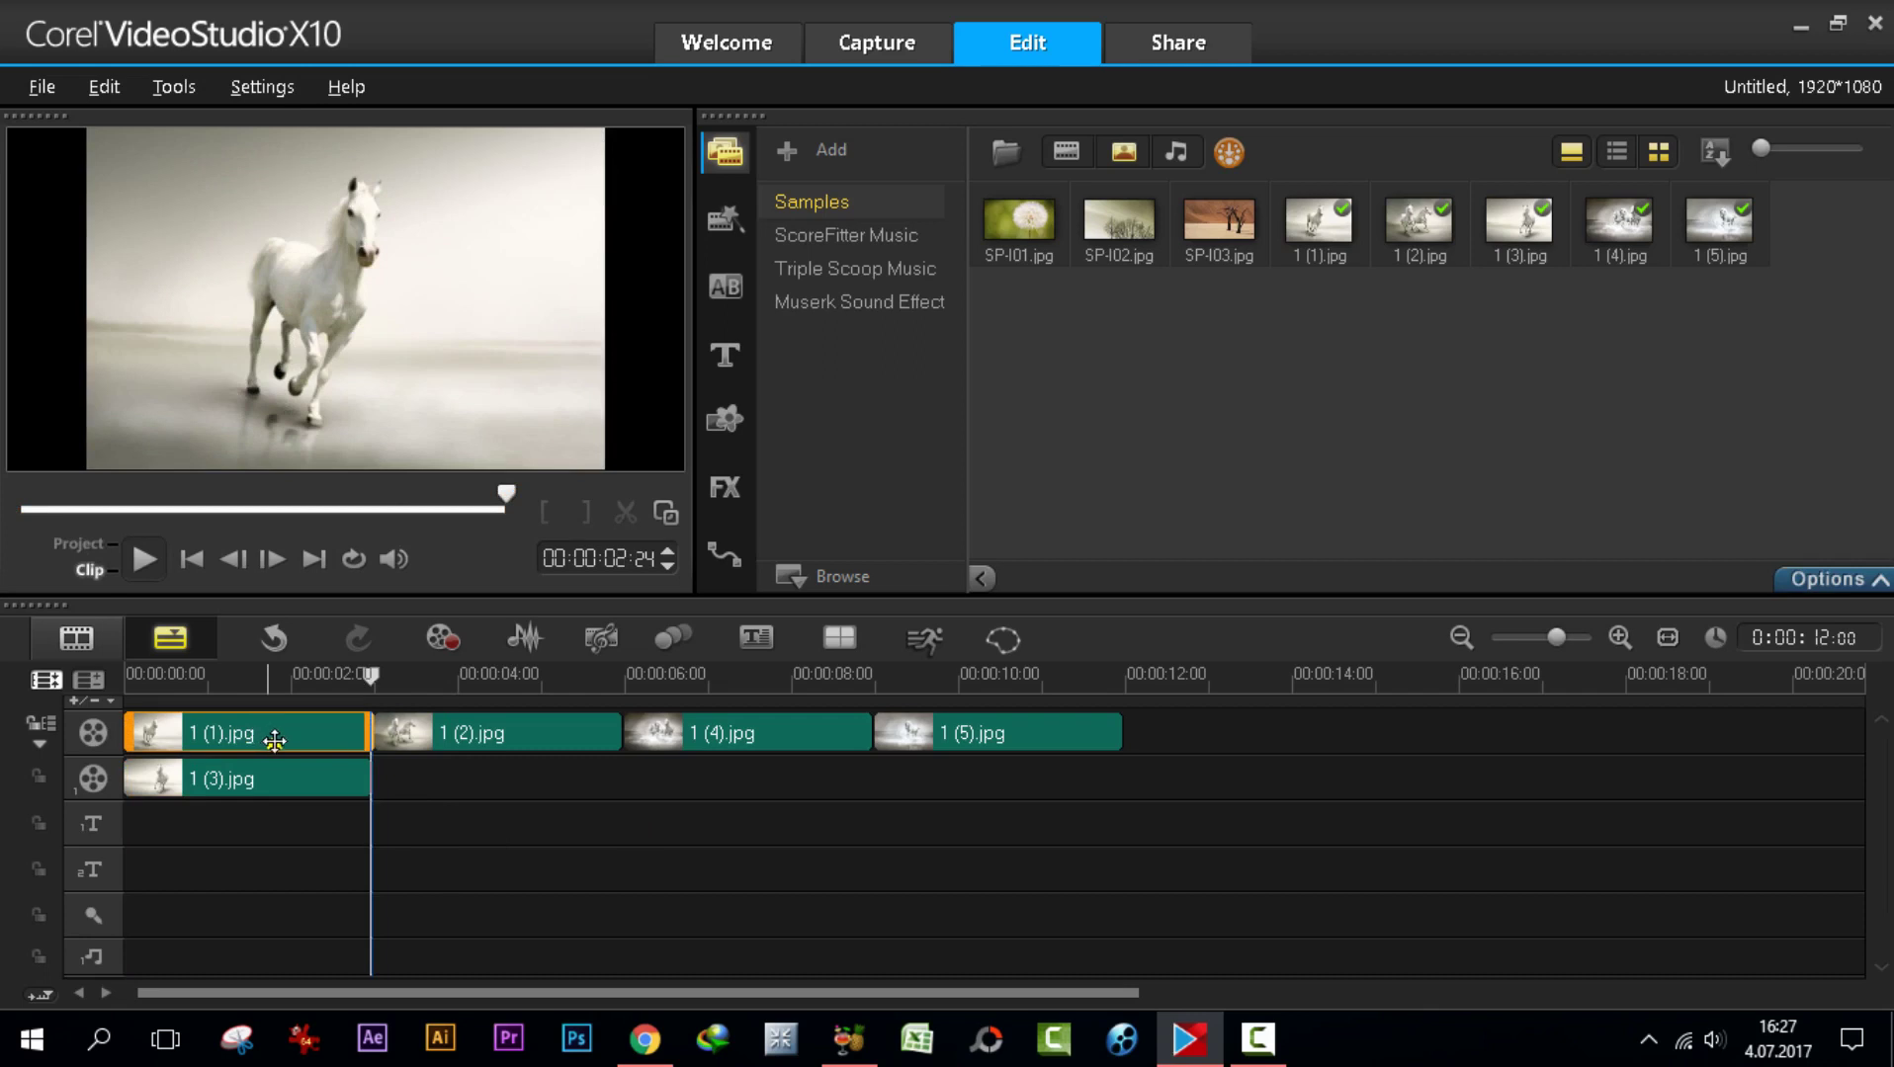
pyautogui.click(501, 741)
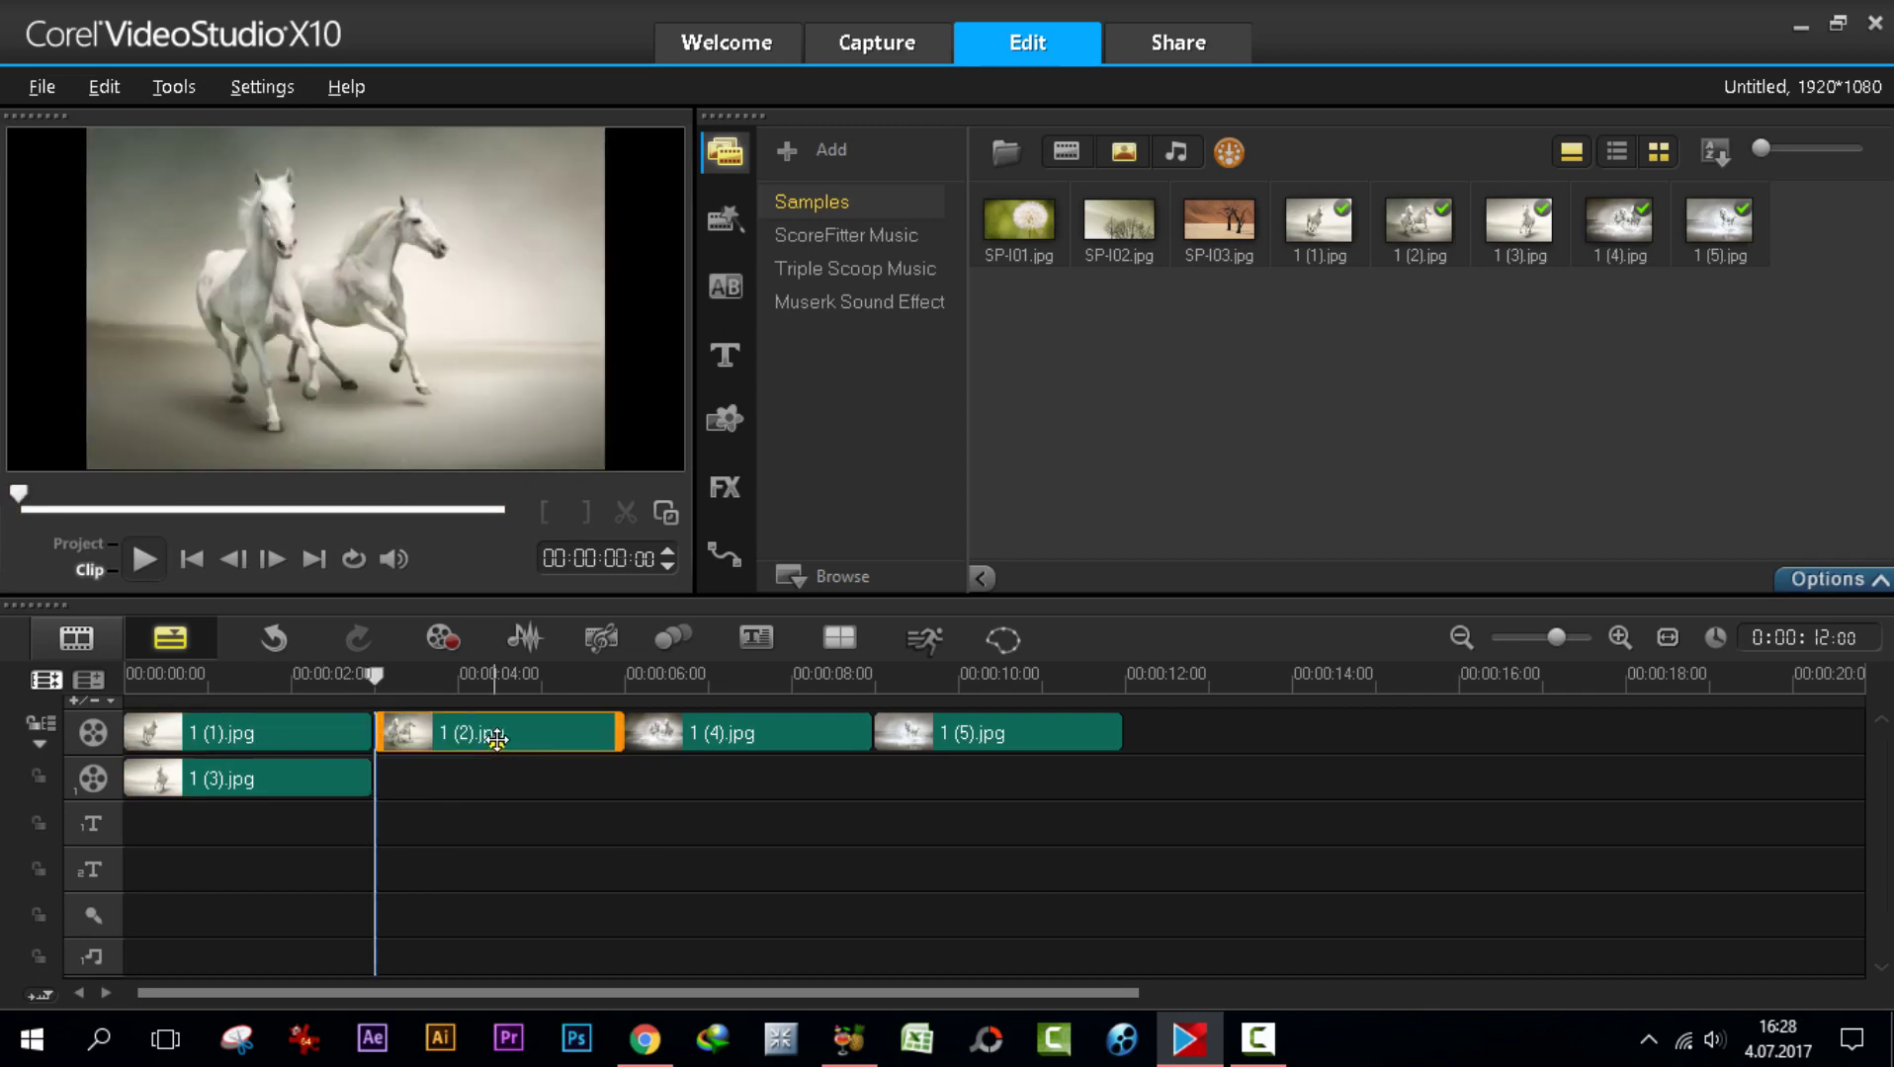
pyautogui.click(303, 736)
pyautogui.click(461, 736)
pyautogui.hotkey('ctrl', 'a')
pyautogui.click(719, 840)
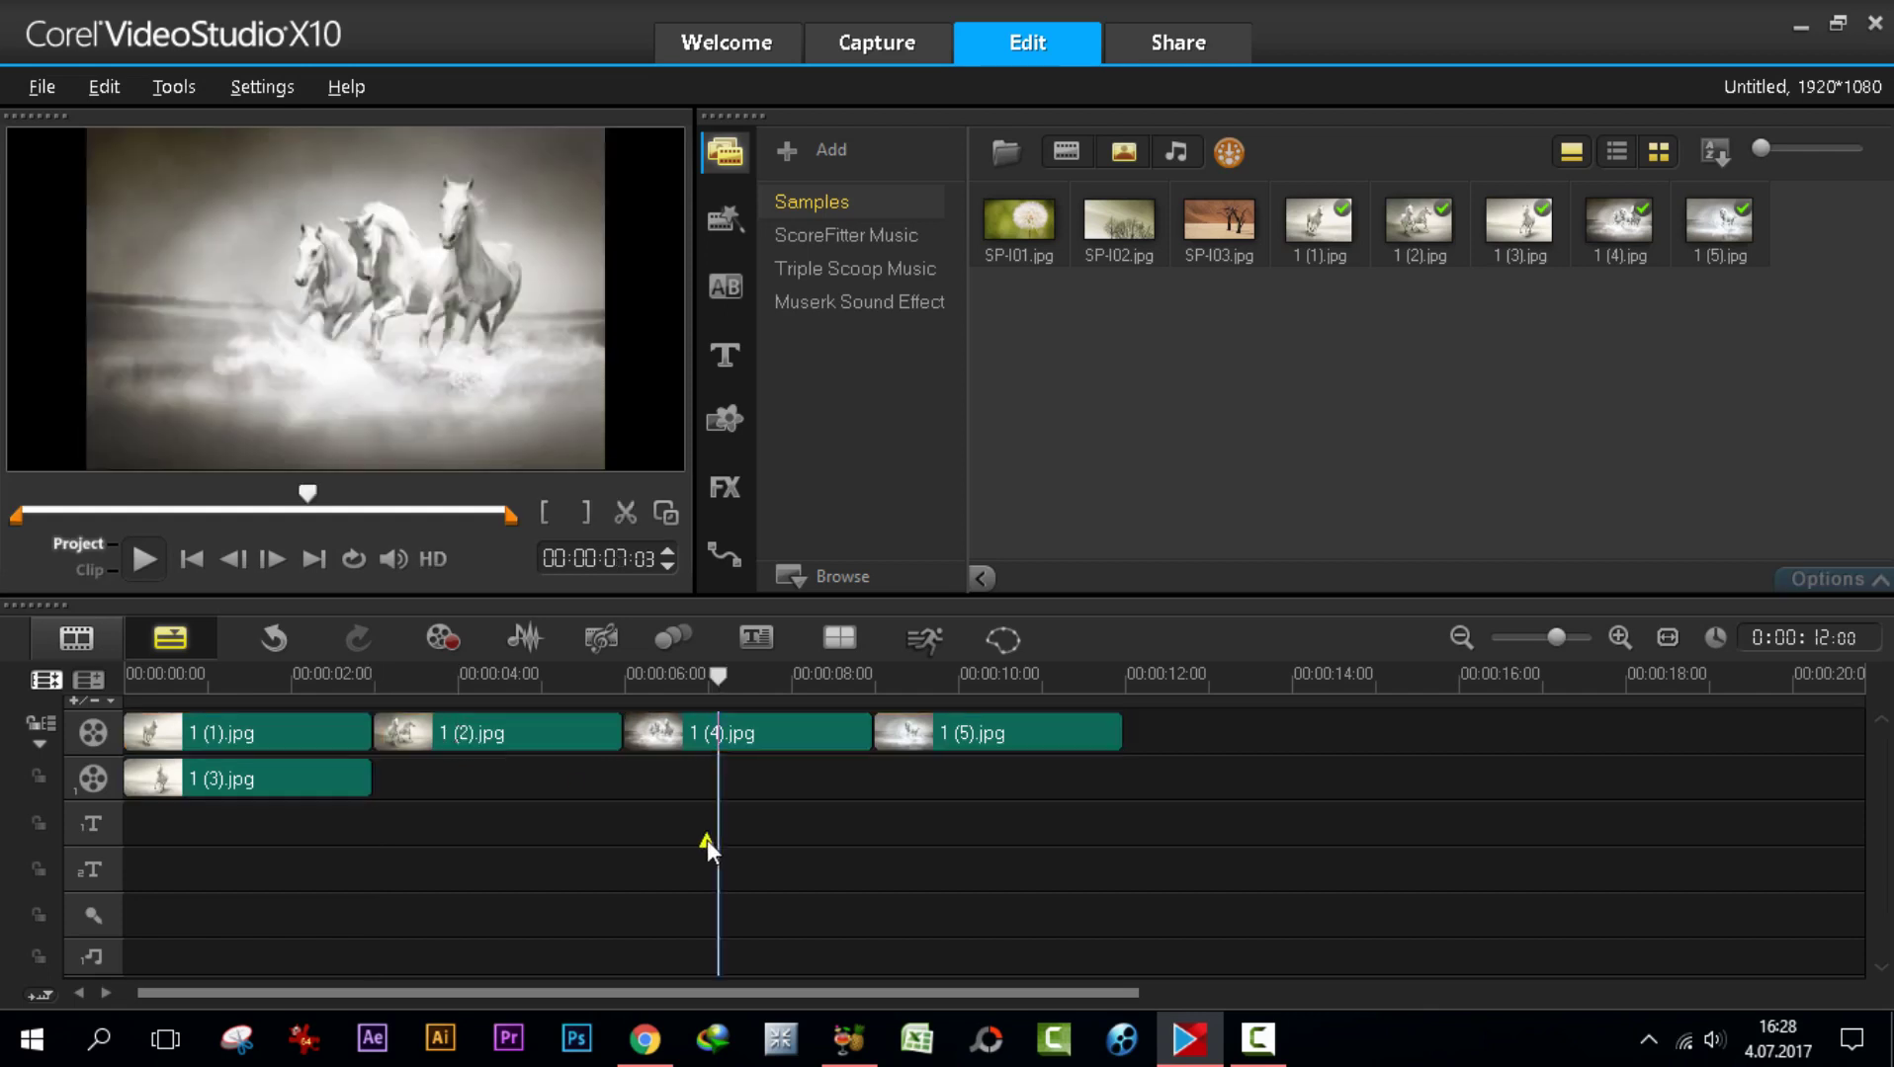
# - View the photo options of clips 1 (4).jpg and 1 (2).jpg on the video track, and clear the selection
pyautogui.doubleClick(468, 733)
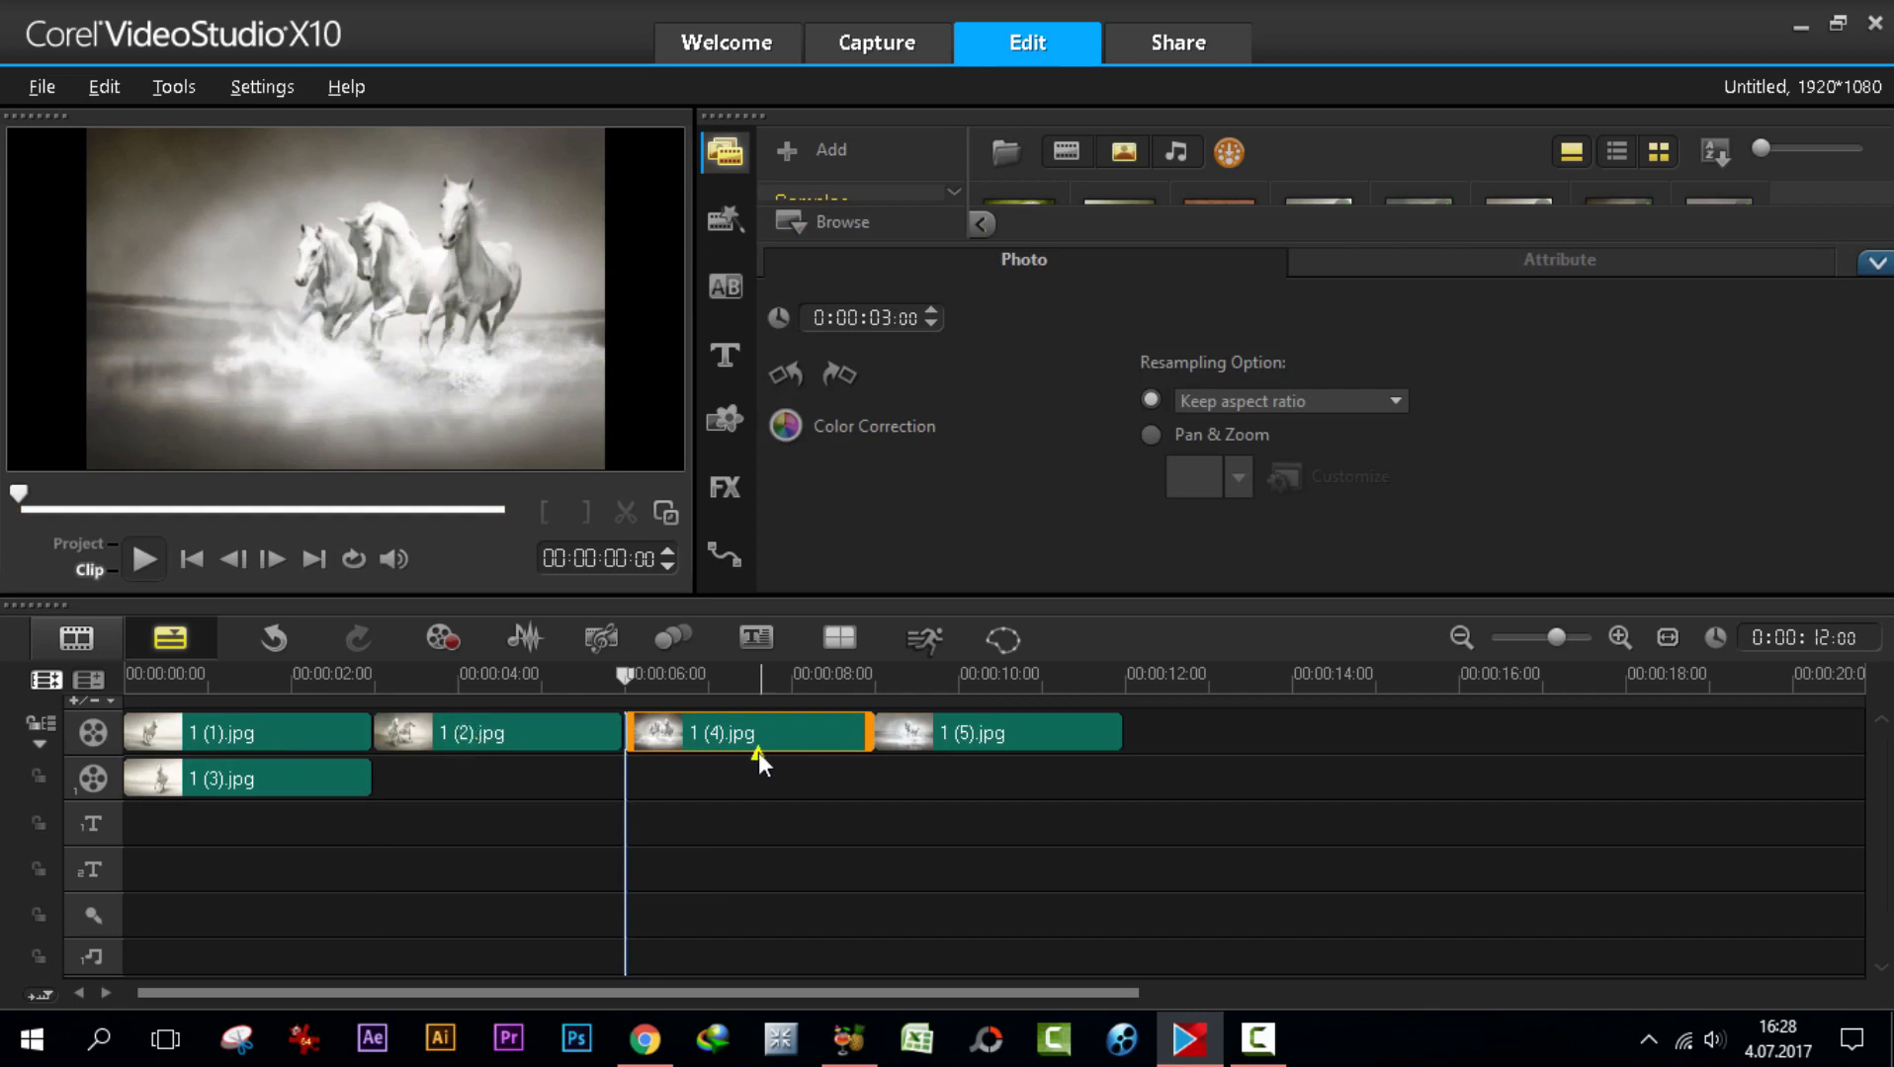
pyautogui.click(509, 743)
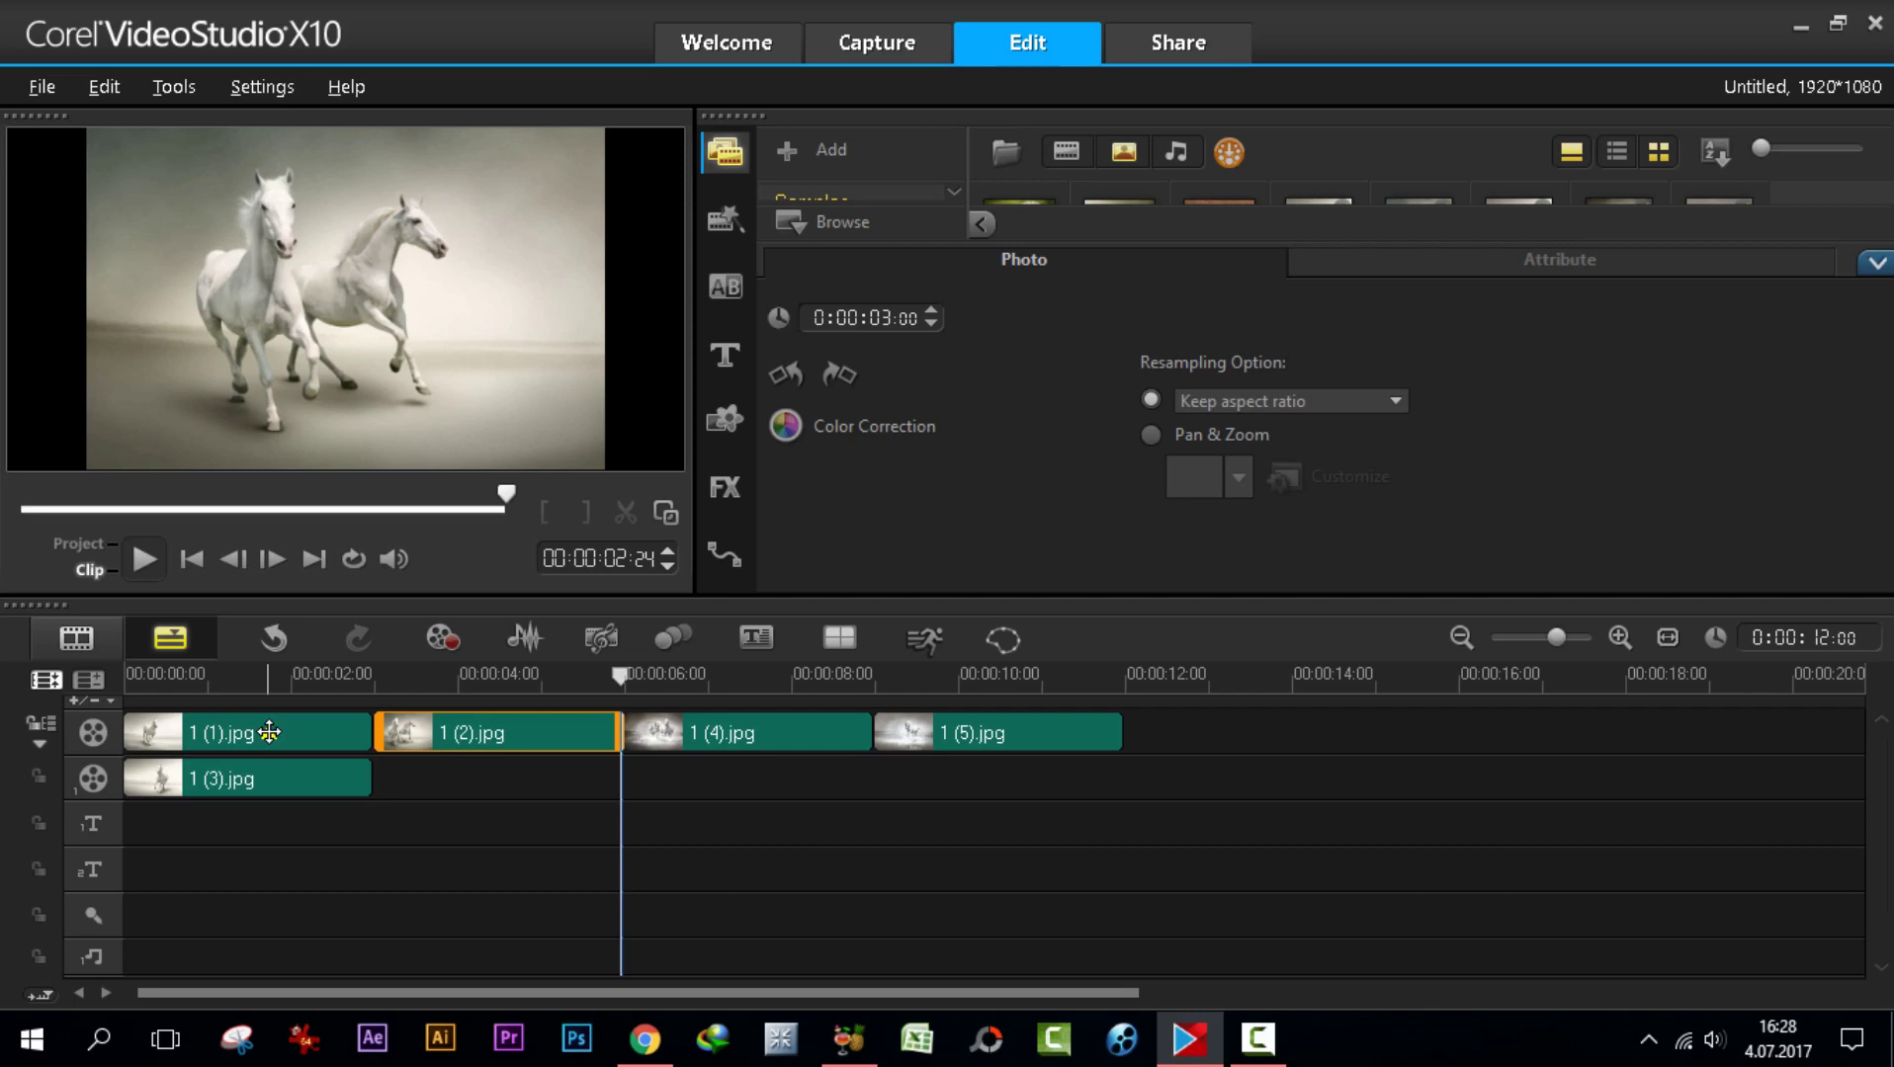
pyautogui.click(784, 860)
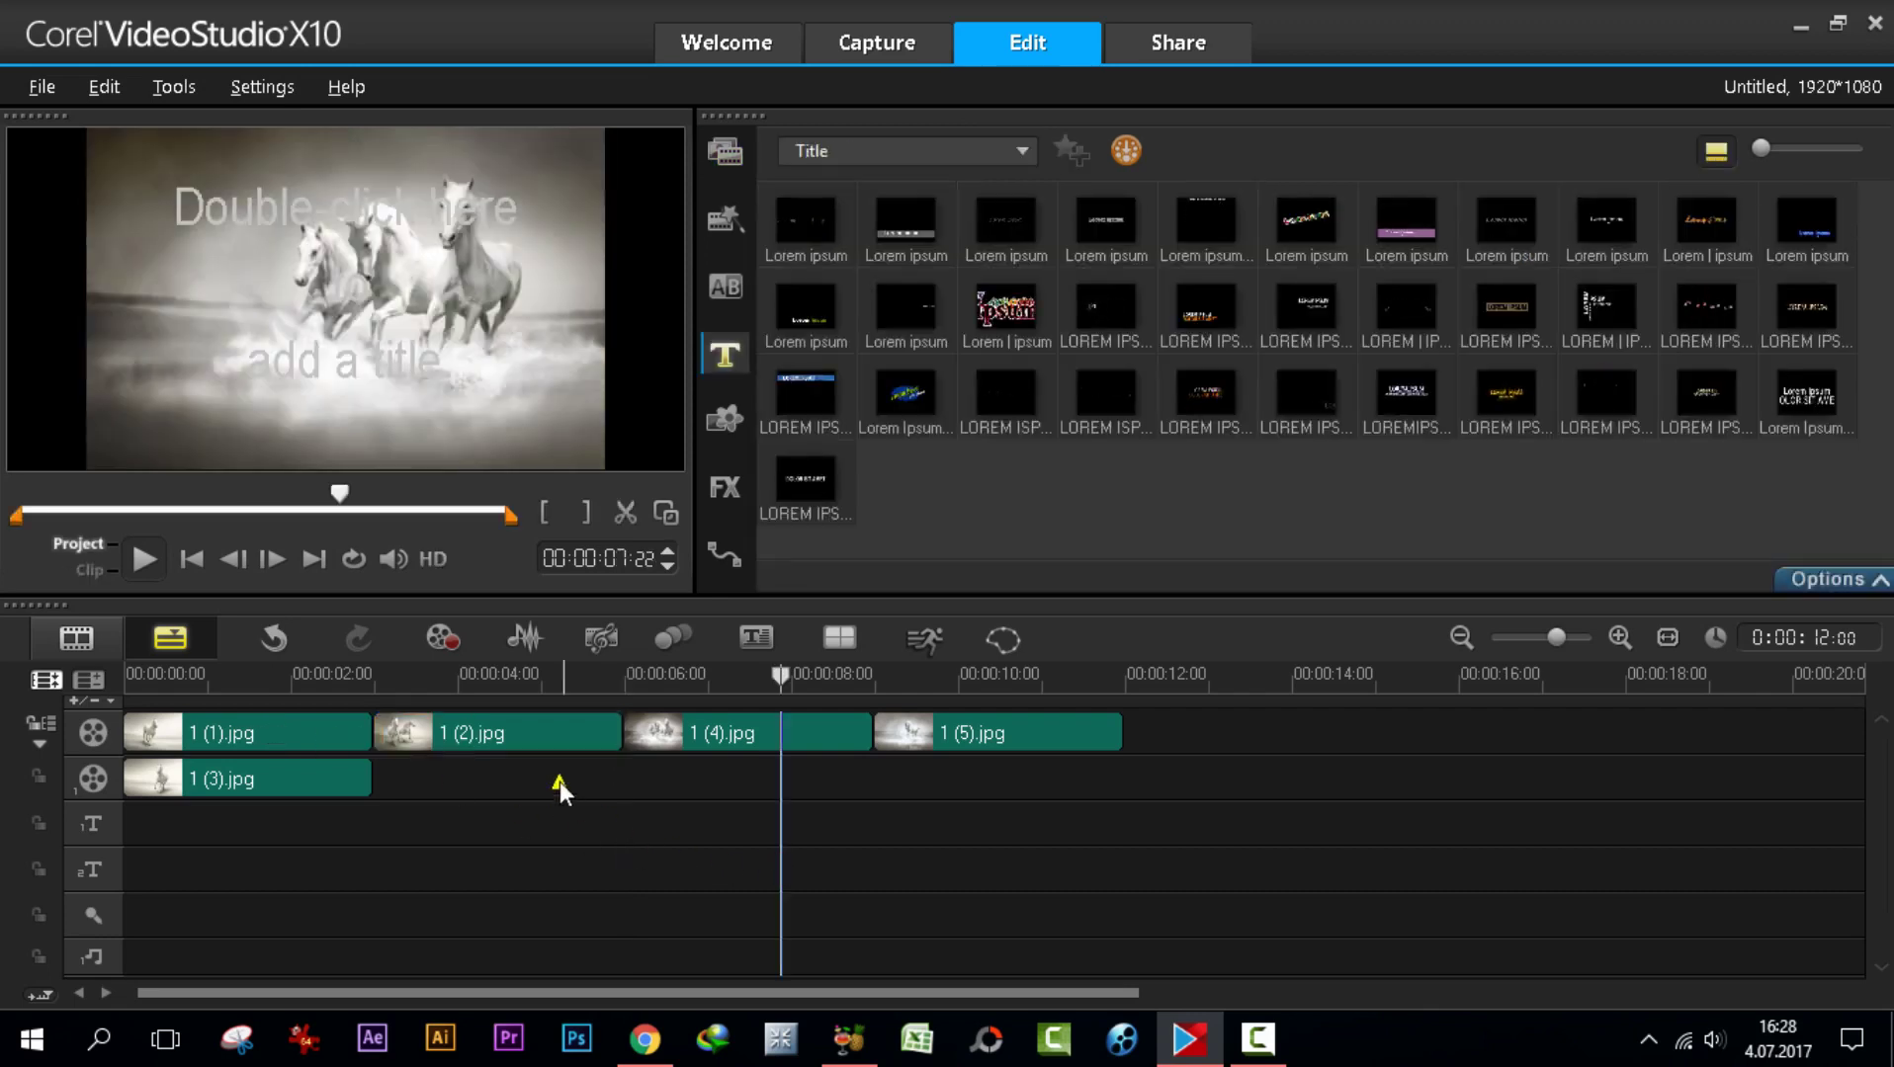
# - Copy clips 1 (2).jpg and 1 (4).jpg together and paste them after 1 (5).jpg at the end of the video track
pyautogui.click(447, 731)
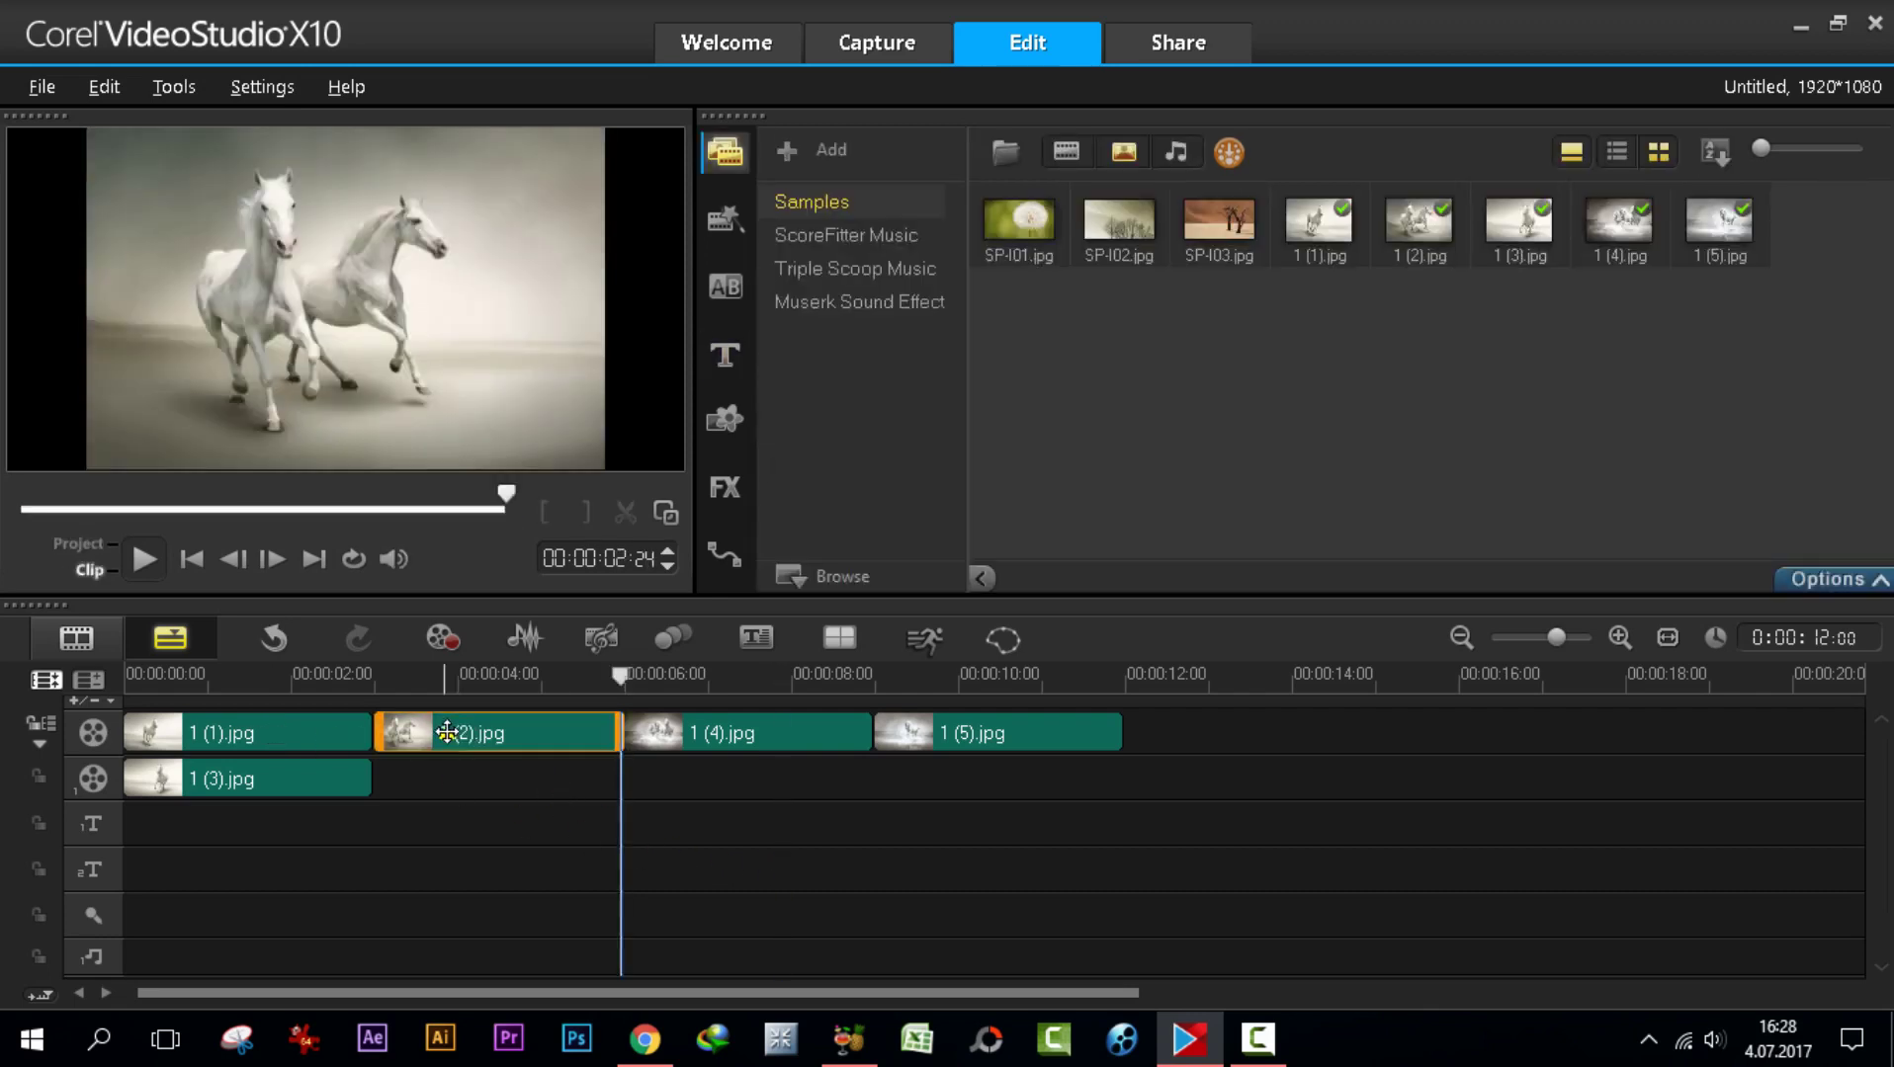
pyautogui.moveTo(447, 732)
pyautogui.mouseDown()
pyautogui.moveTo(778, 746)
pyautogui.moveTo(492, 782)
pyautogui.mouseUp()
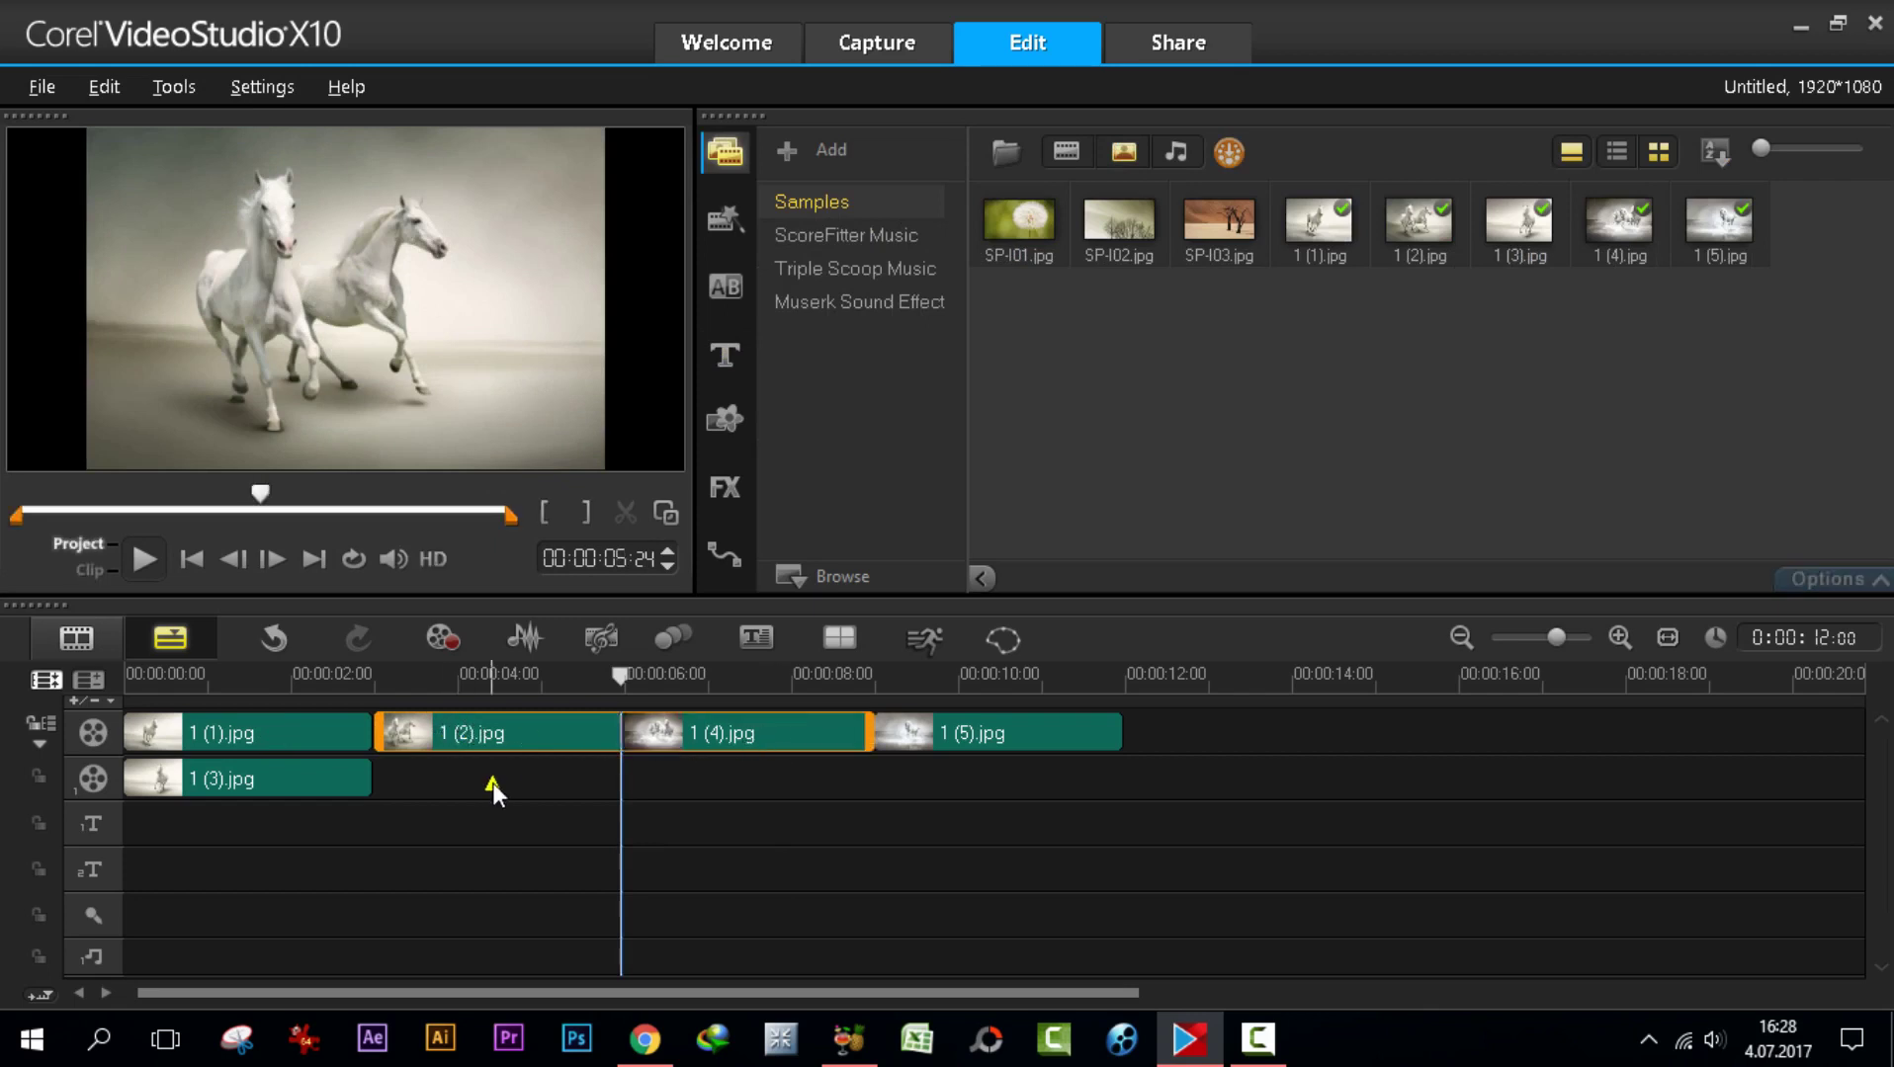
pyautogui.click(930, 895)
pyautogui.moveTo(931, 895); pyautogui.dragTo(1154, 741)
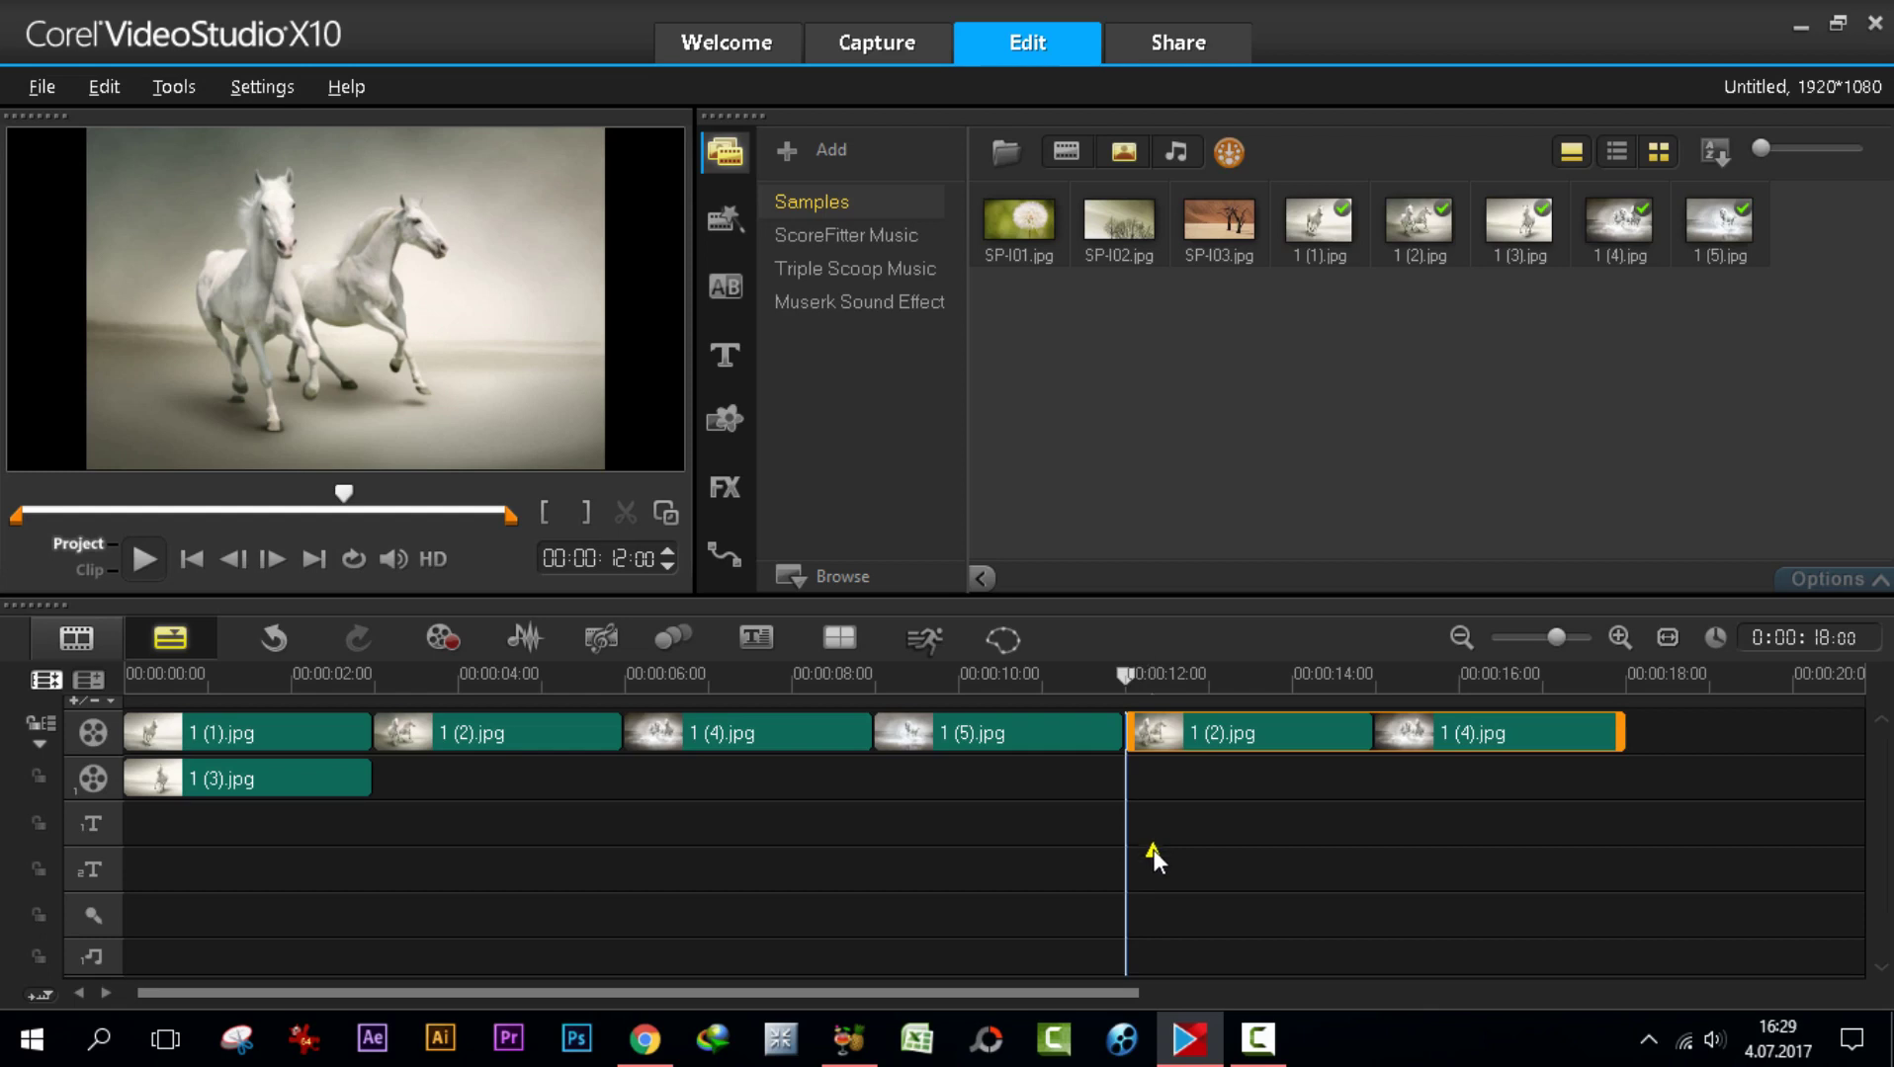
# - Clear the selection, select the consecutive clips 1 (2).jpg, 1 (4).jpg and 1 (5).jpg on the video track, and group them
pyautogui.click(889, 832)
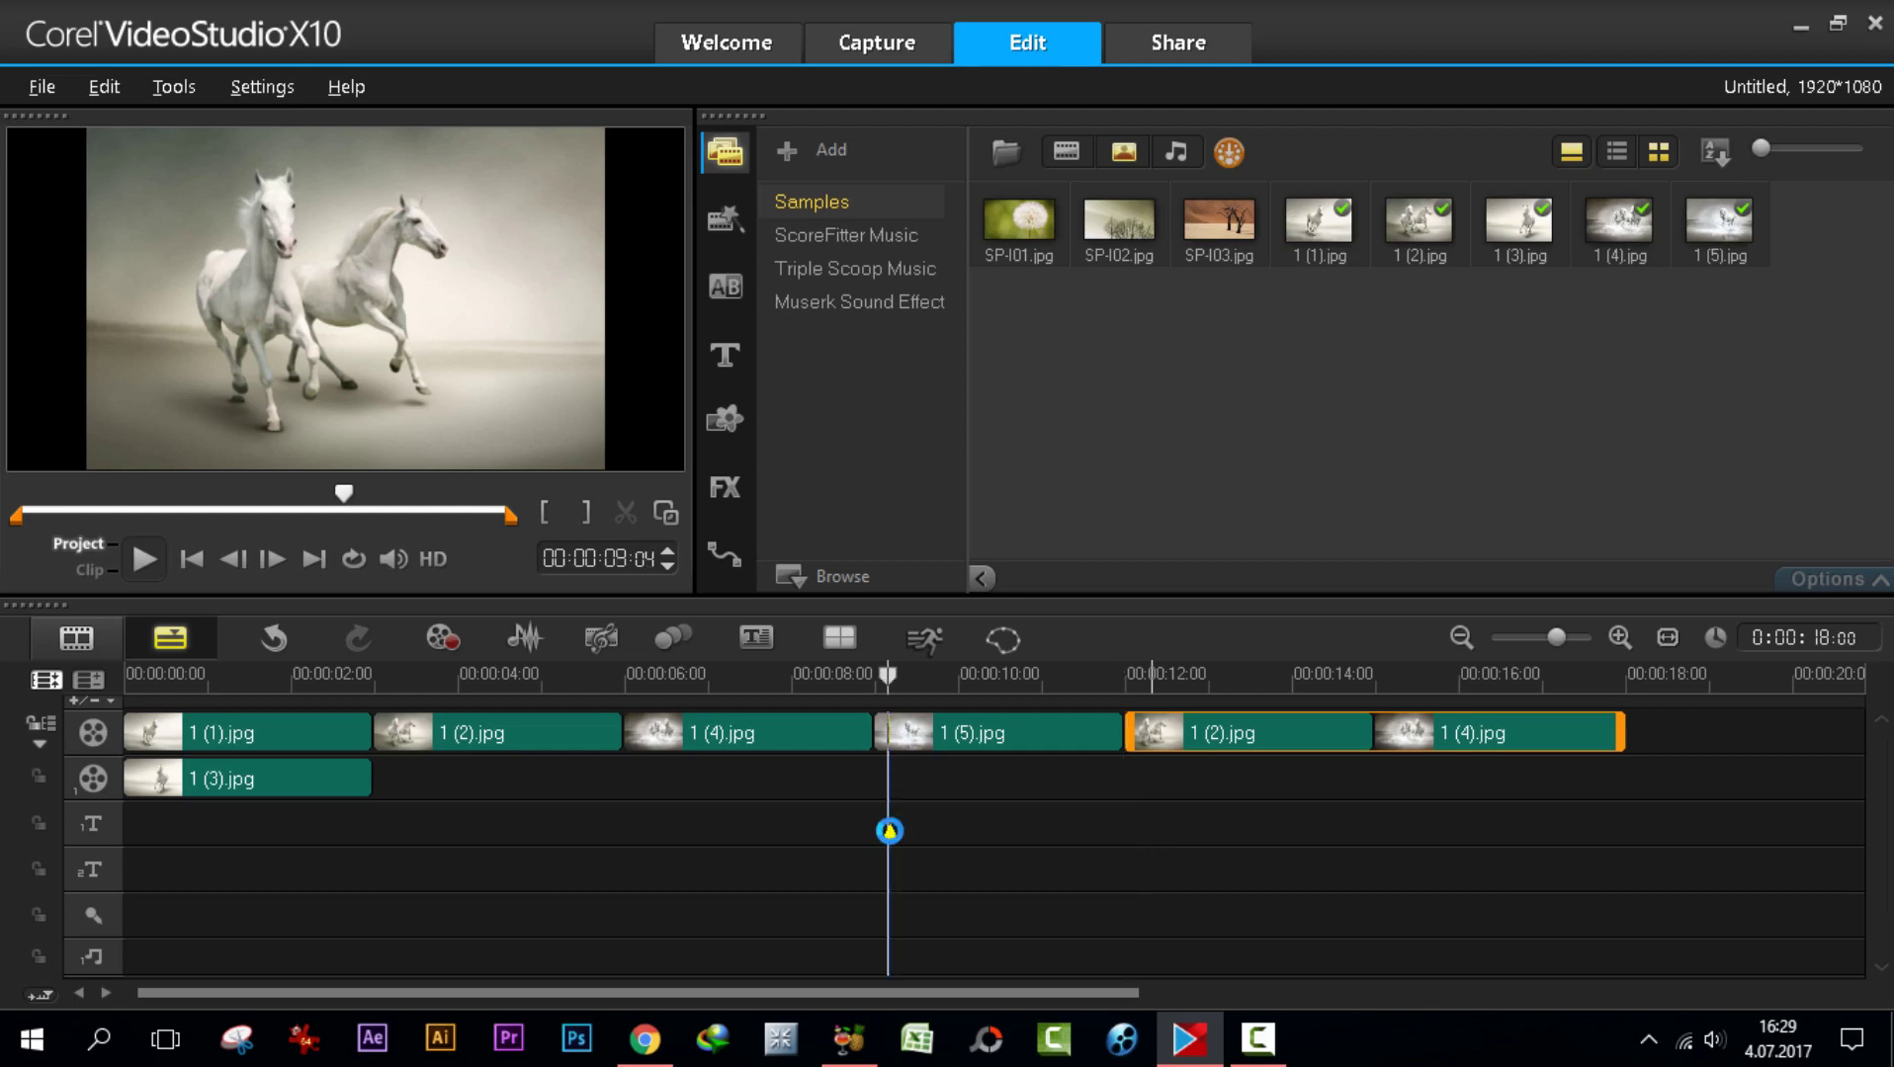
pyautogui.click(492, 726)
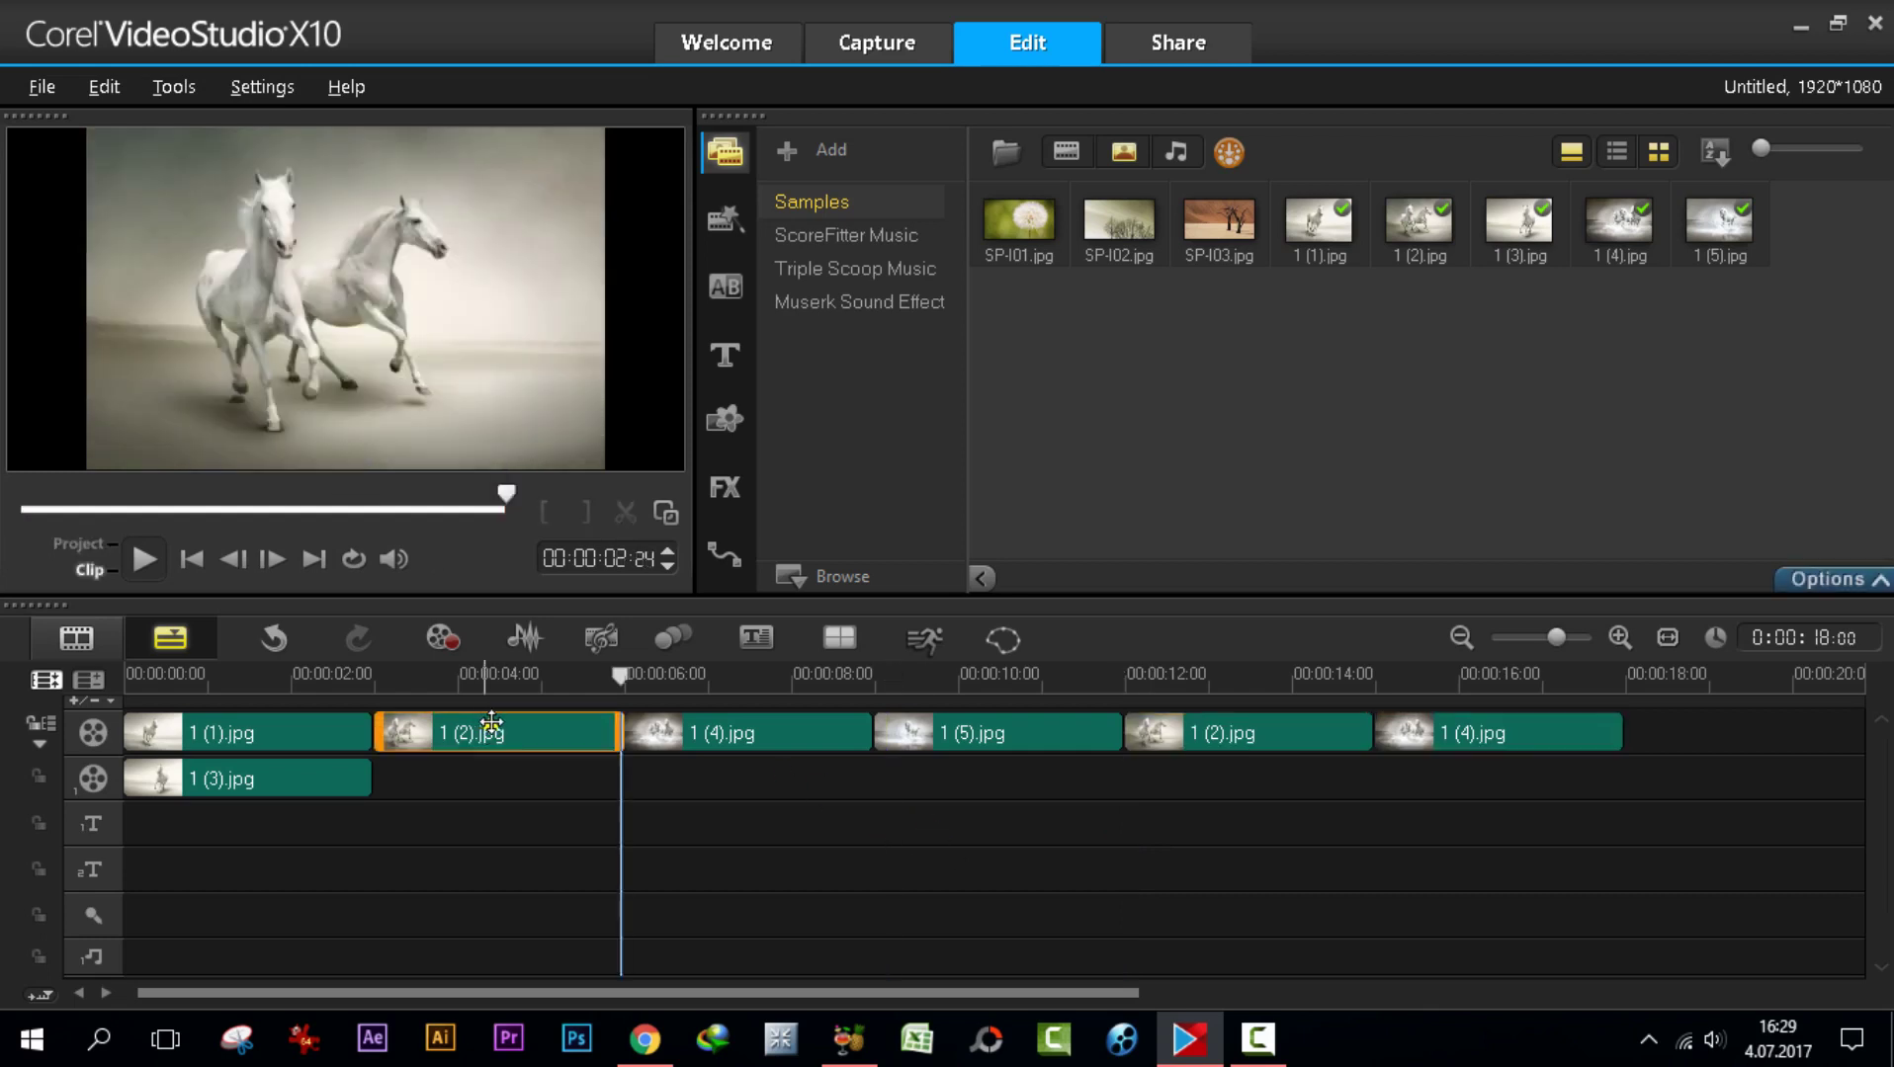
pyautogui.keyDown('shift'); pyautogui.click(1025, 719); pyautogui.keyUp('shift')
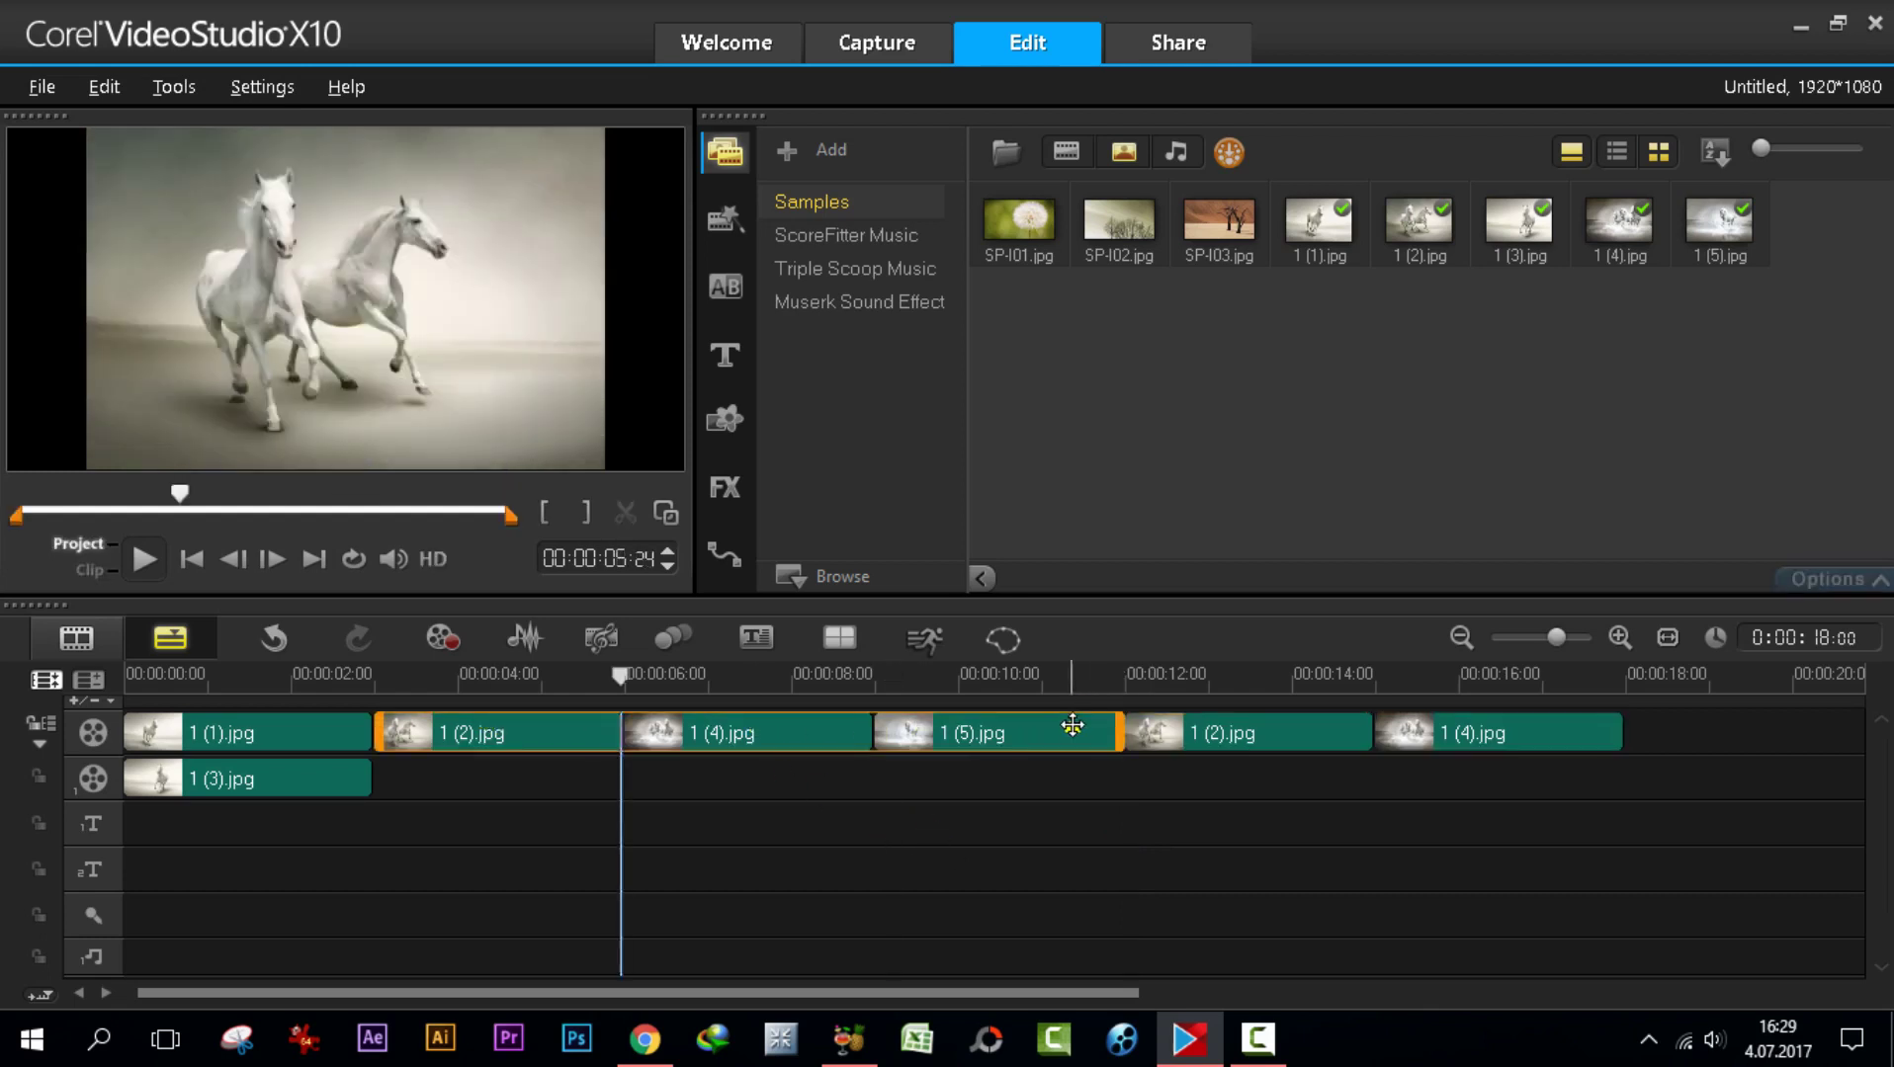
pyautogui.rightClick(736, 733)
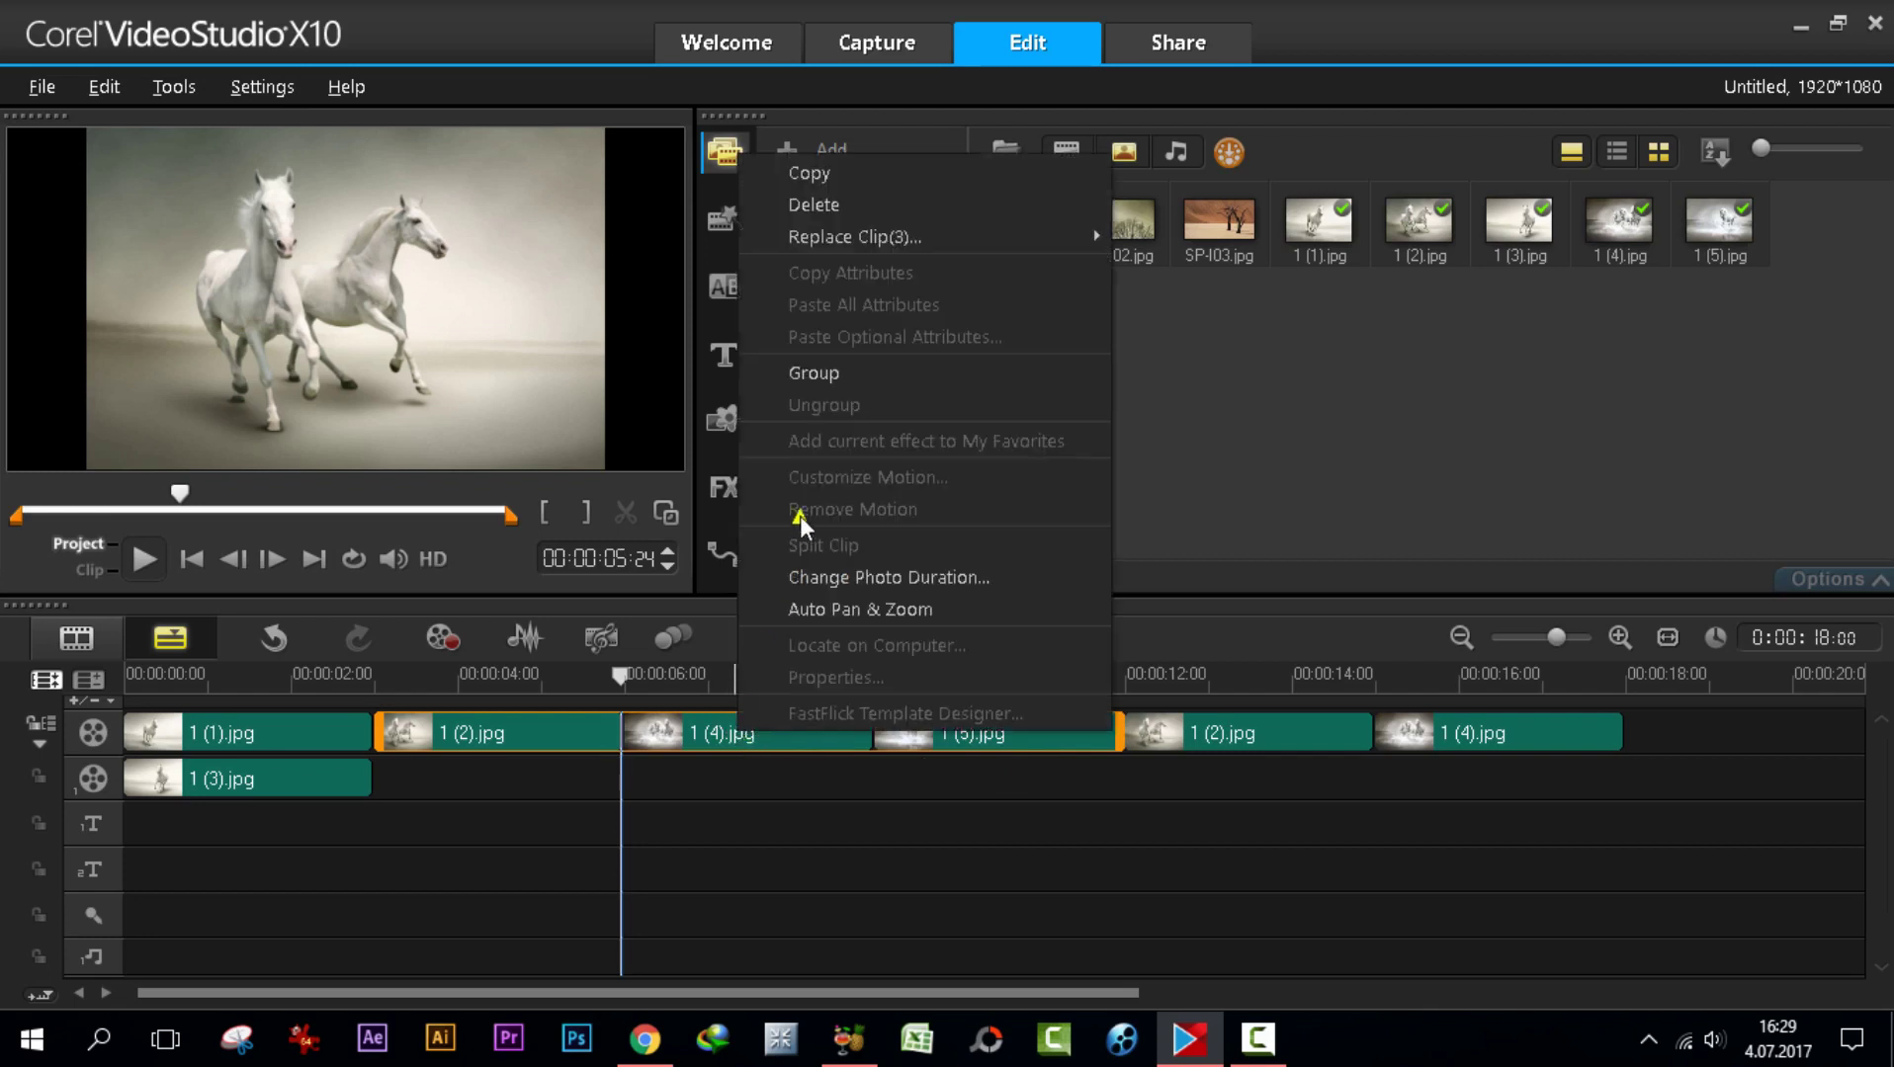
pyautogui.click(809, 375)
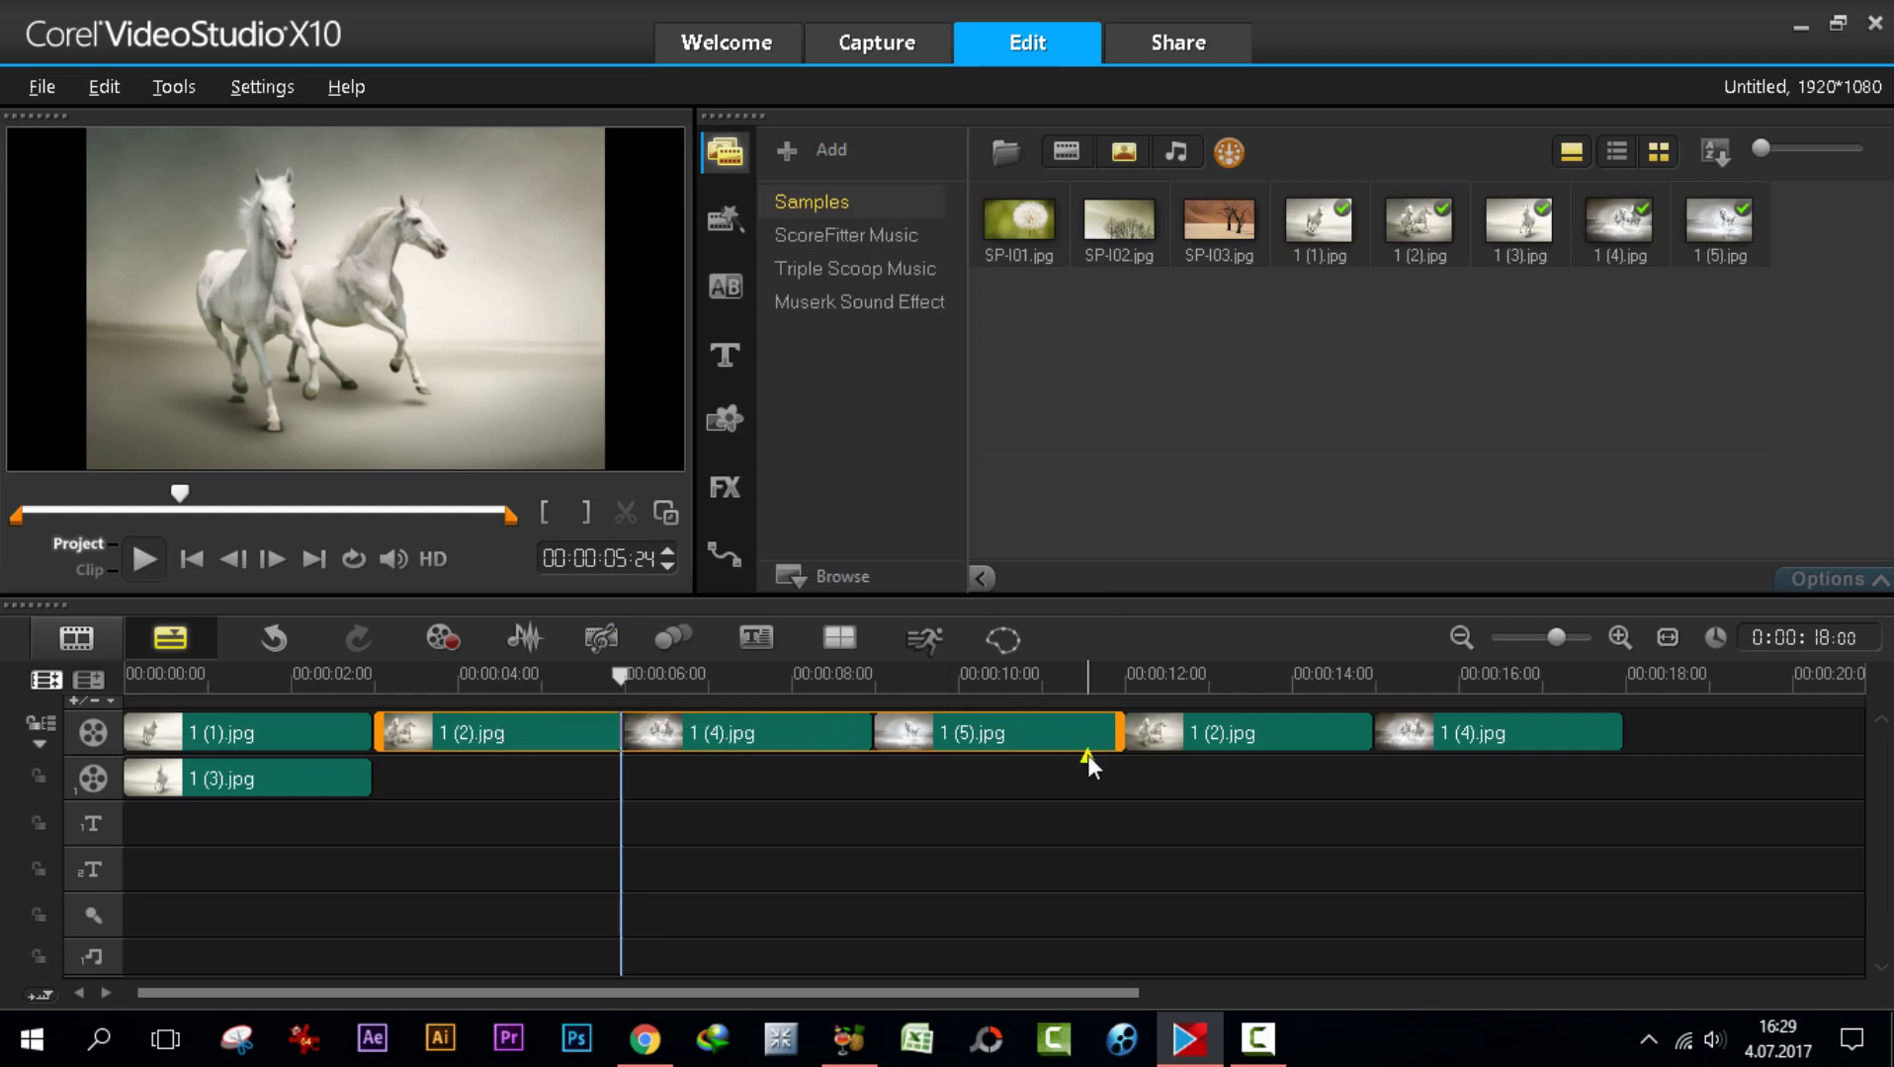
# - Move the grouped clips to the end of the video track and check that they are selected together
pyautogui.moveTo(727, 732); pyautogui.dragTo(1103, 755)
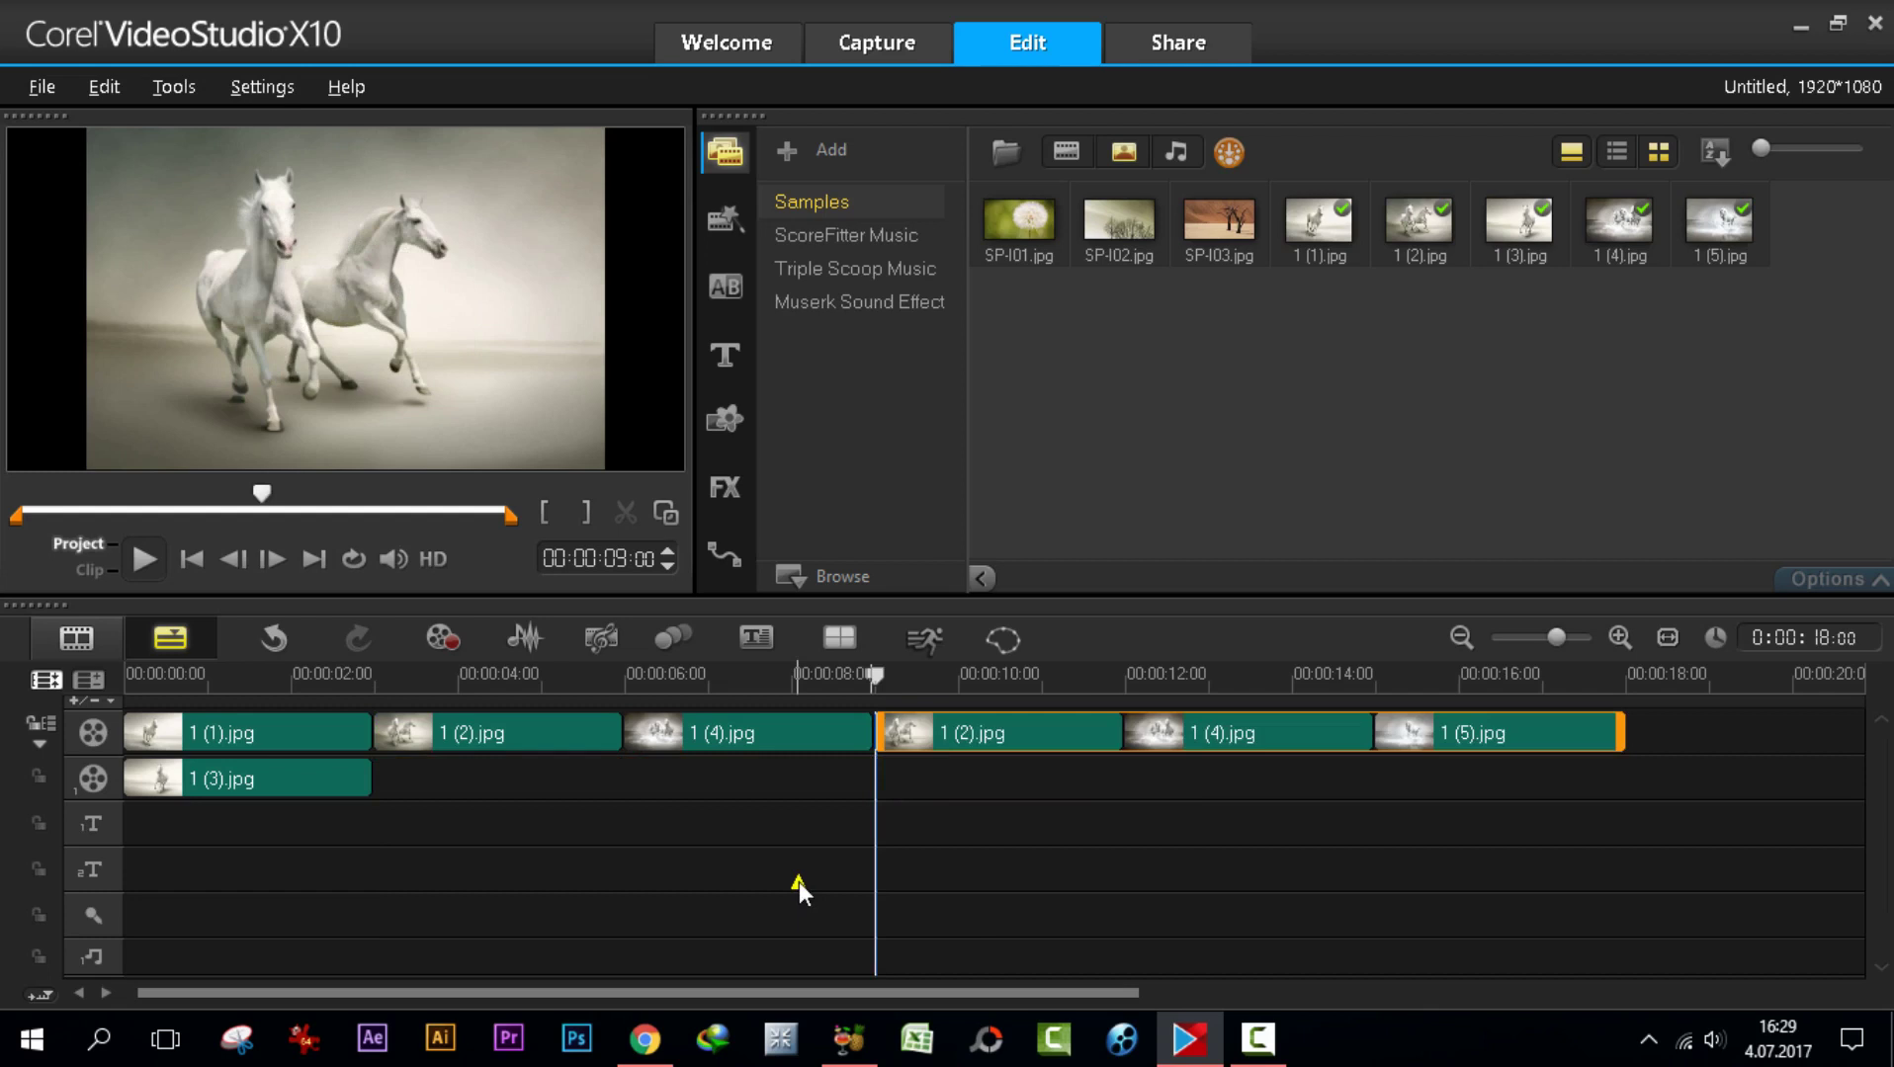
pyautogui.doubleClick(985, 719)
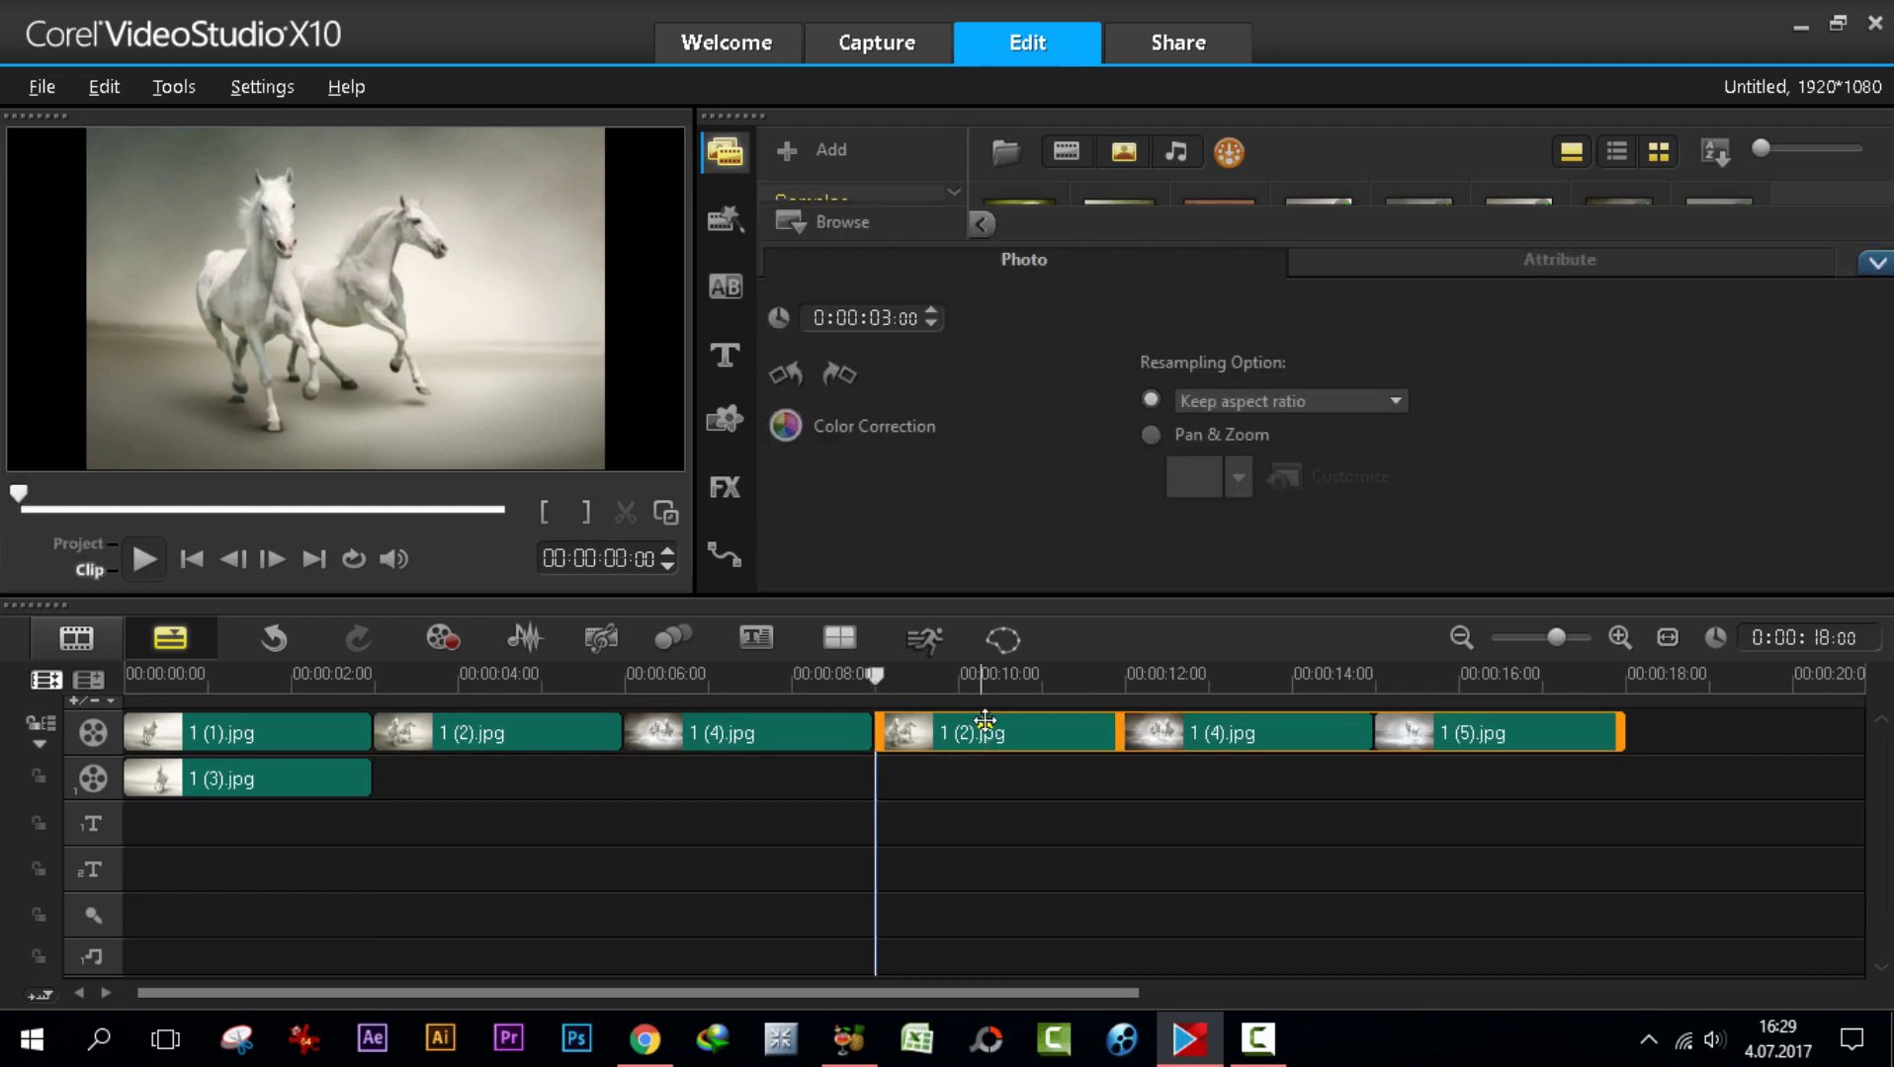
pyautogui.click(1203, 741)
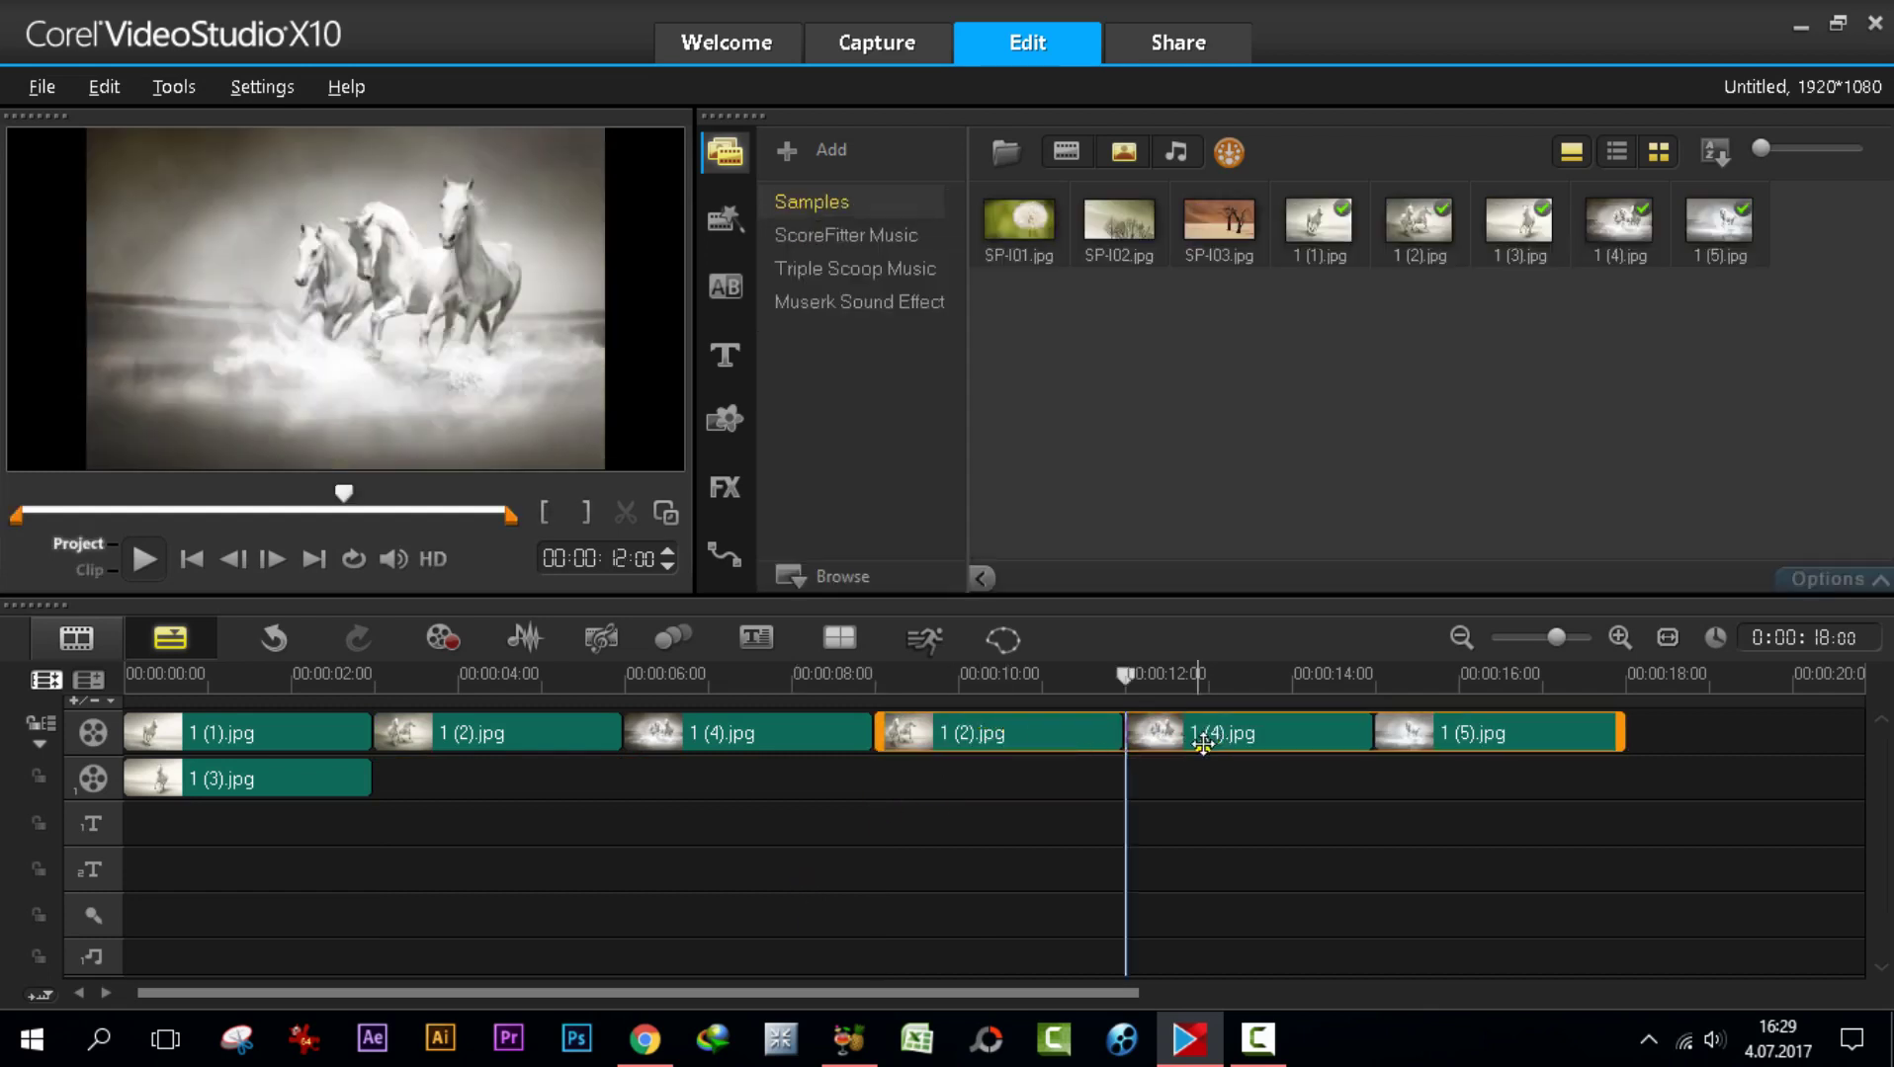
# - Move the group onto the overlay track after 1 (3).jpg and place a copy of it at the end of the video track
pyautogui.moveTo(1305, 736); pyautogui.dragTo(929, 940)
pyautogui.moveTo(1002, 786); pyautogui.dragTo(530, 771)
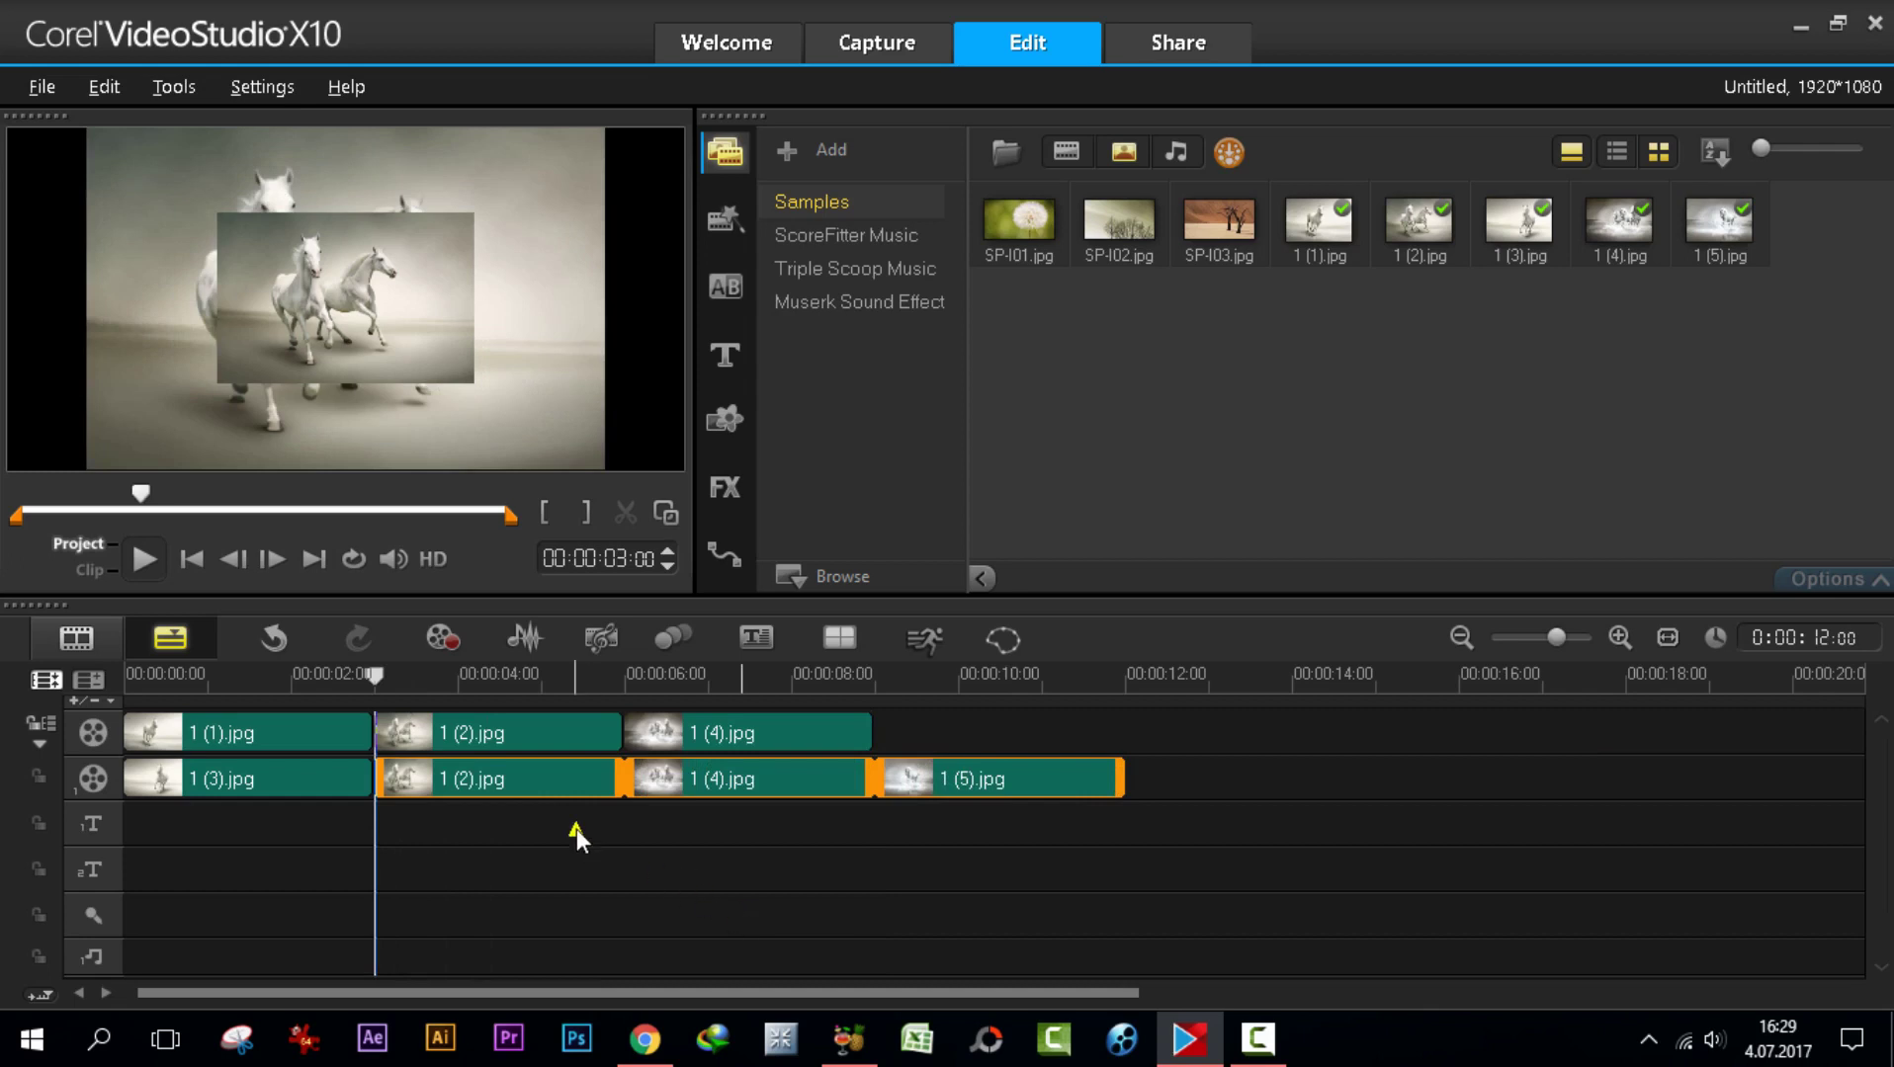
pyautogui.moveTo(927, 774); pyautogui.dragTo(935, 748)
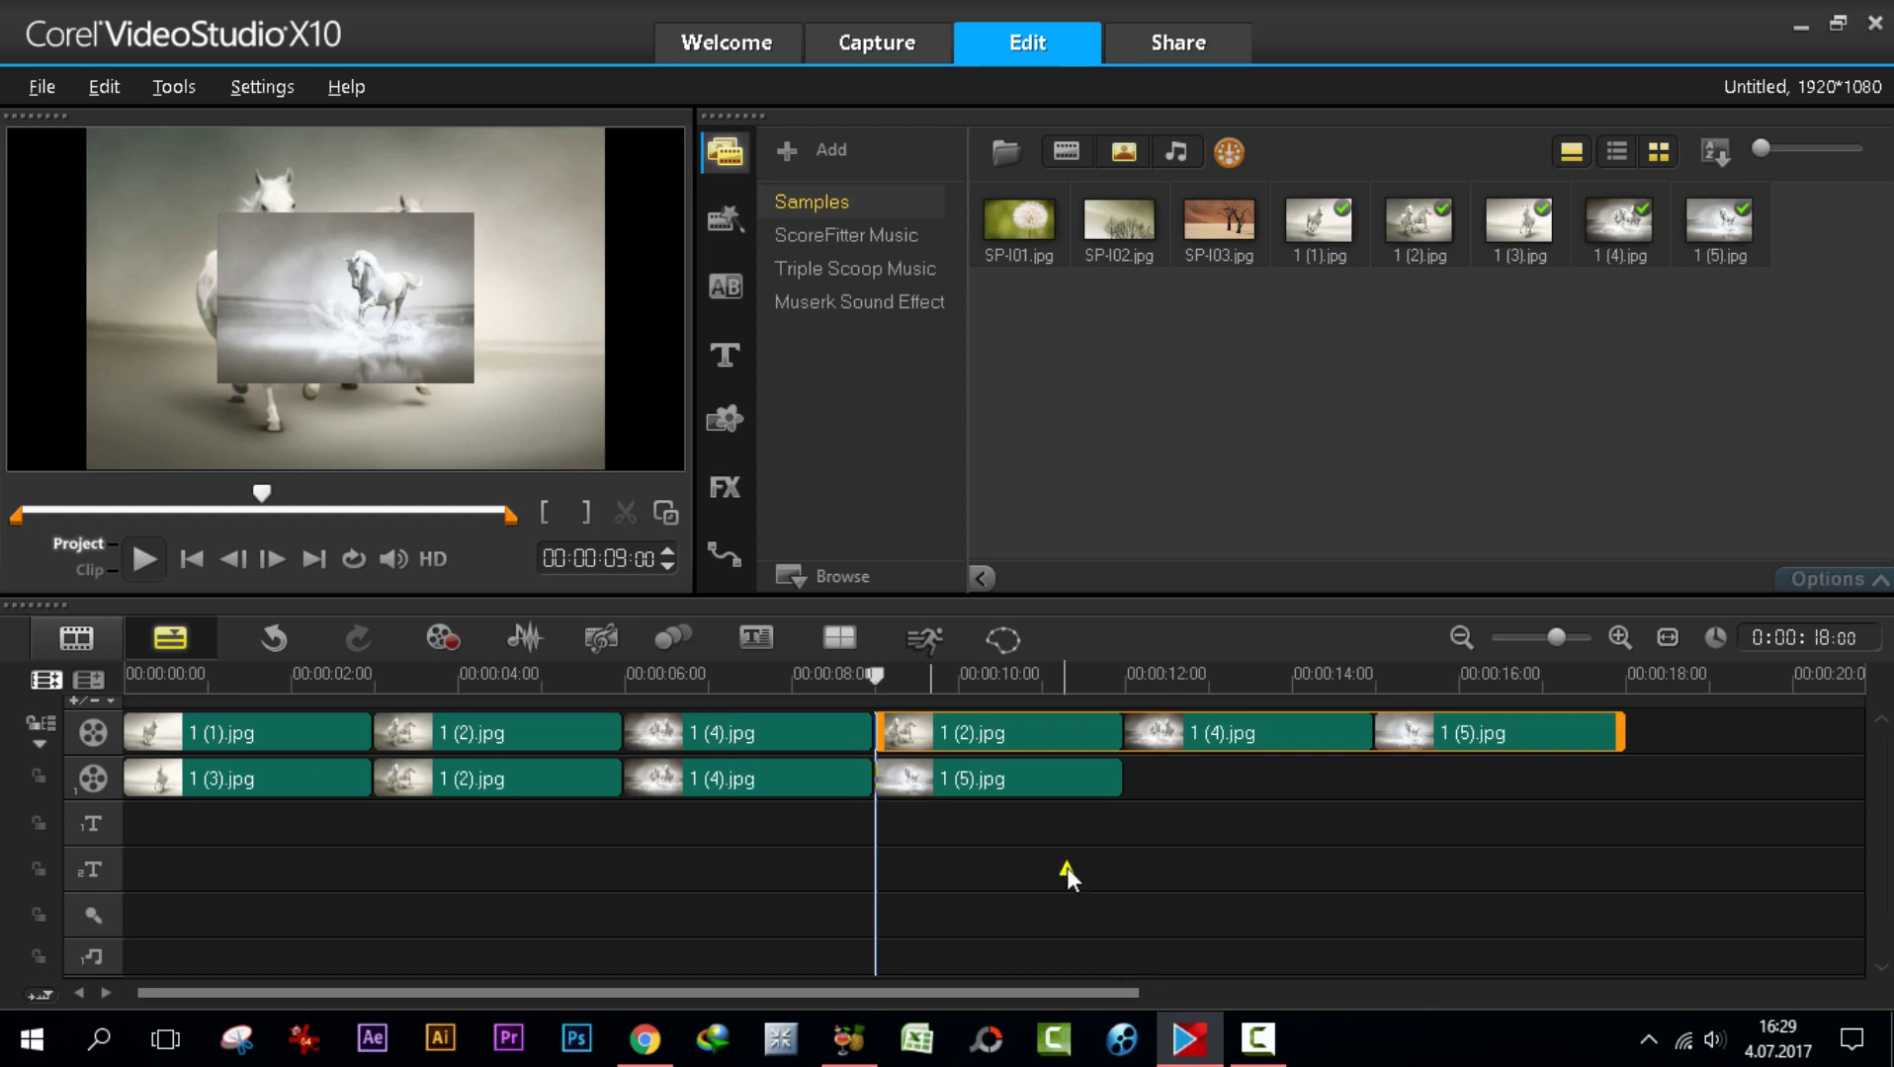
# - Check the grouping options of the copied clips on the video track, and ungroup clips 1 (2).jpg, 1 (4).jpg and 1 (5).jpg on the overlay track
pyautogui.rightClick(948, 730)
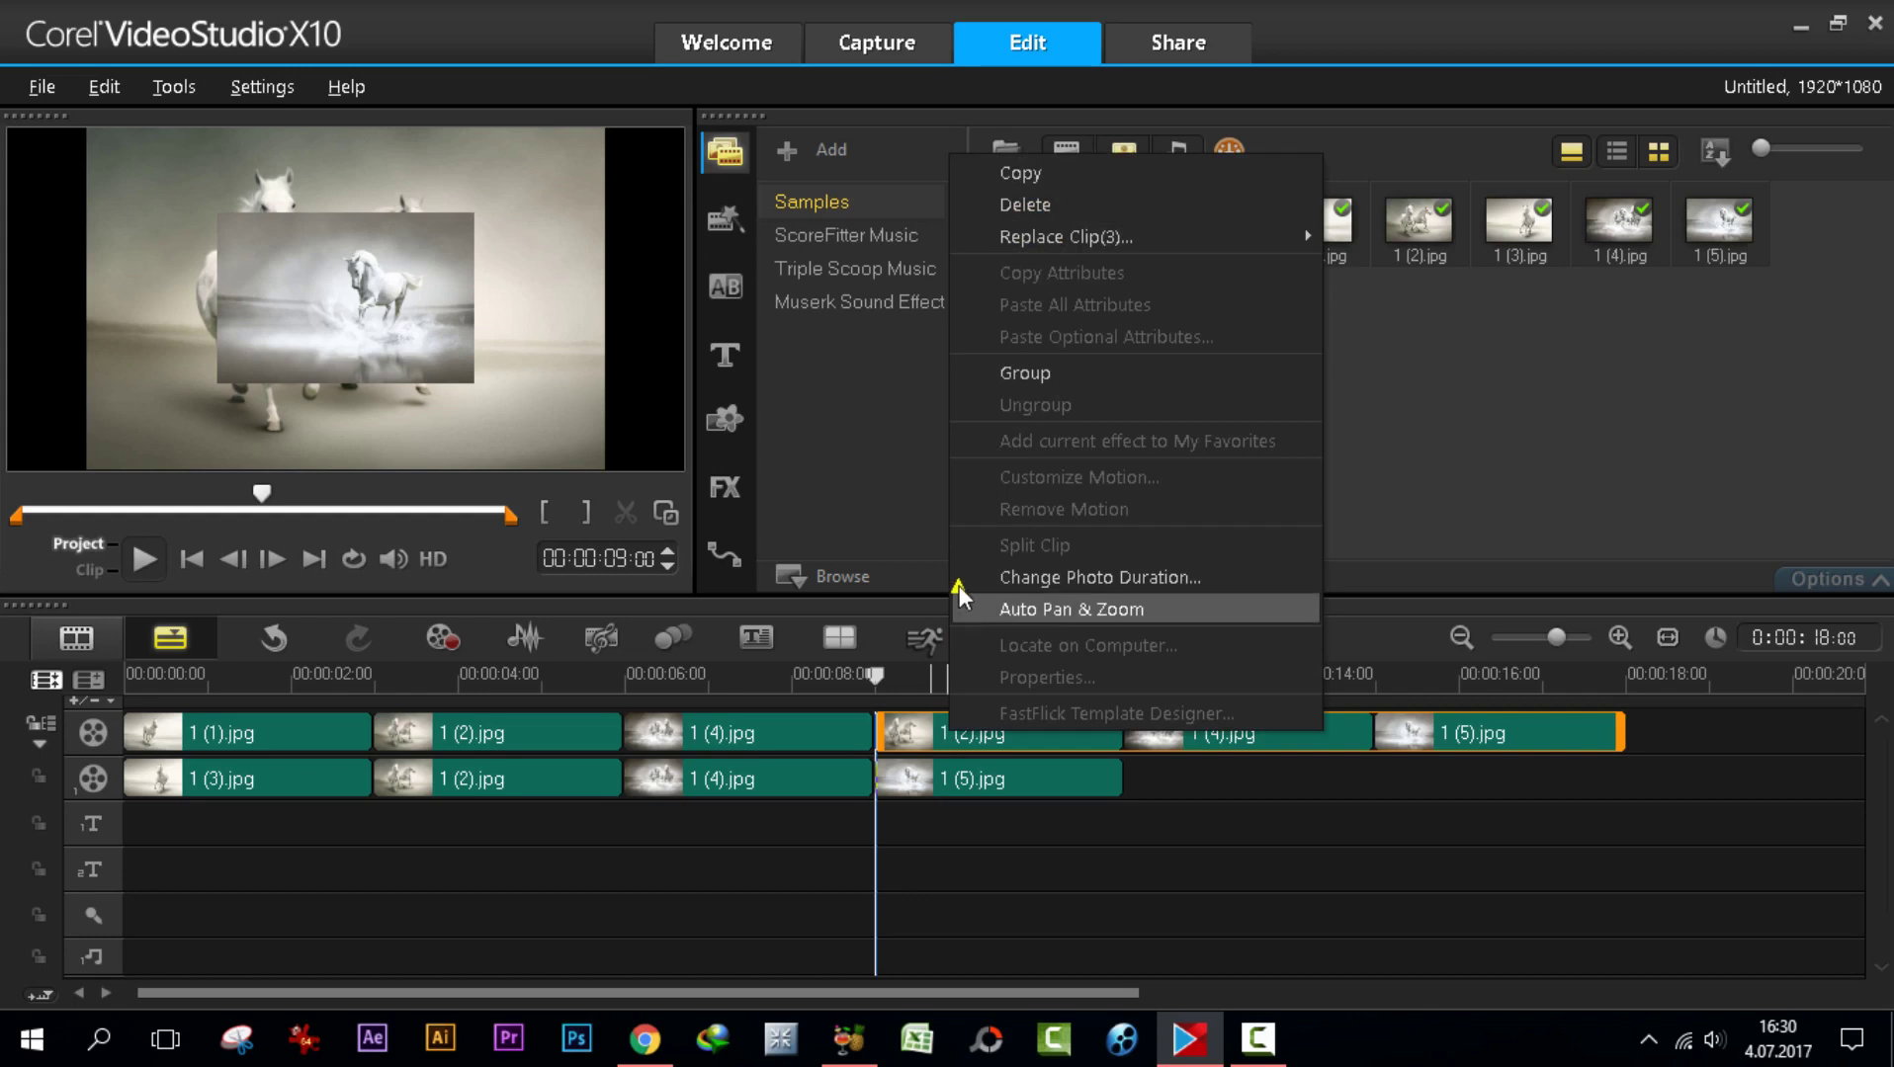
pyautogui.click(1304, 733)
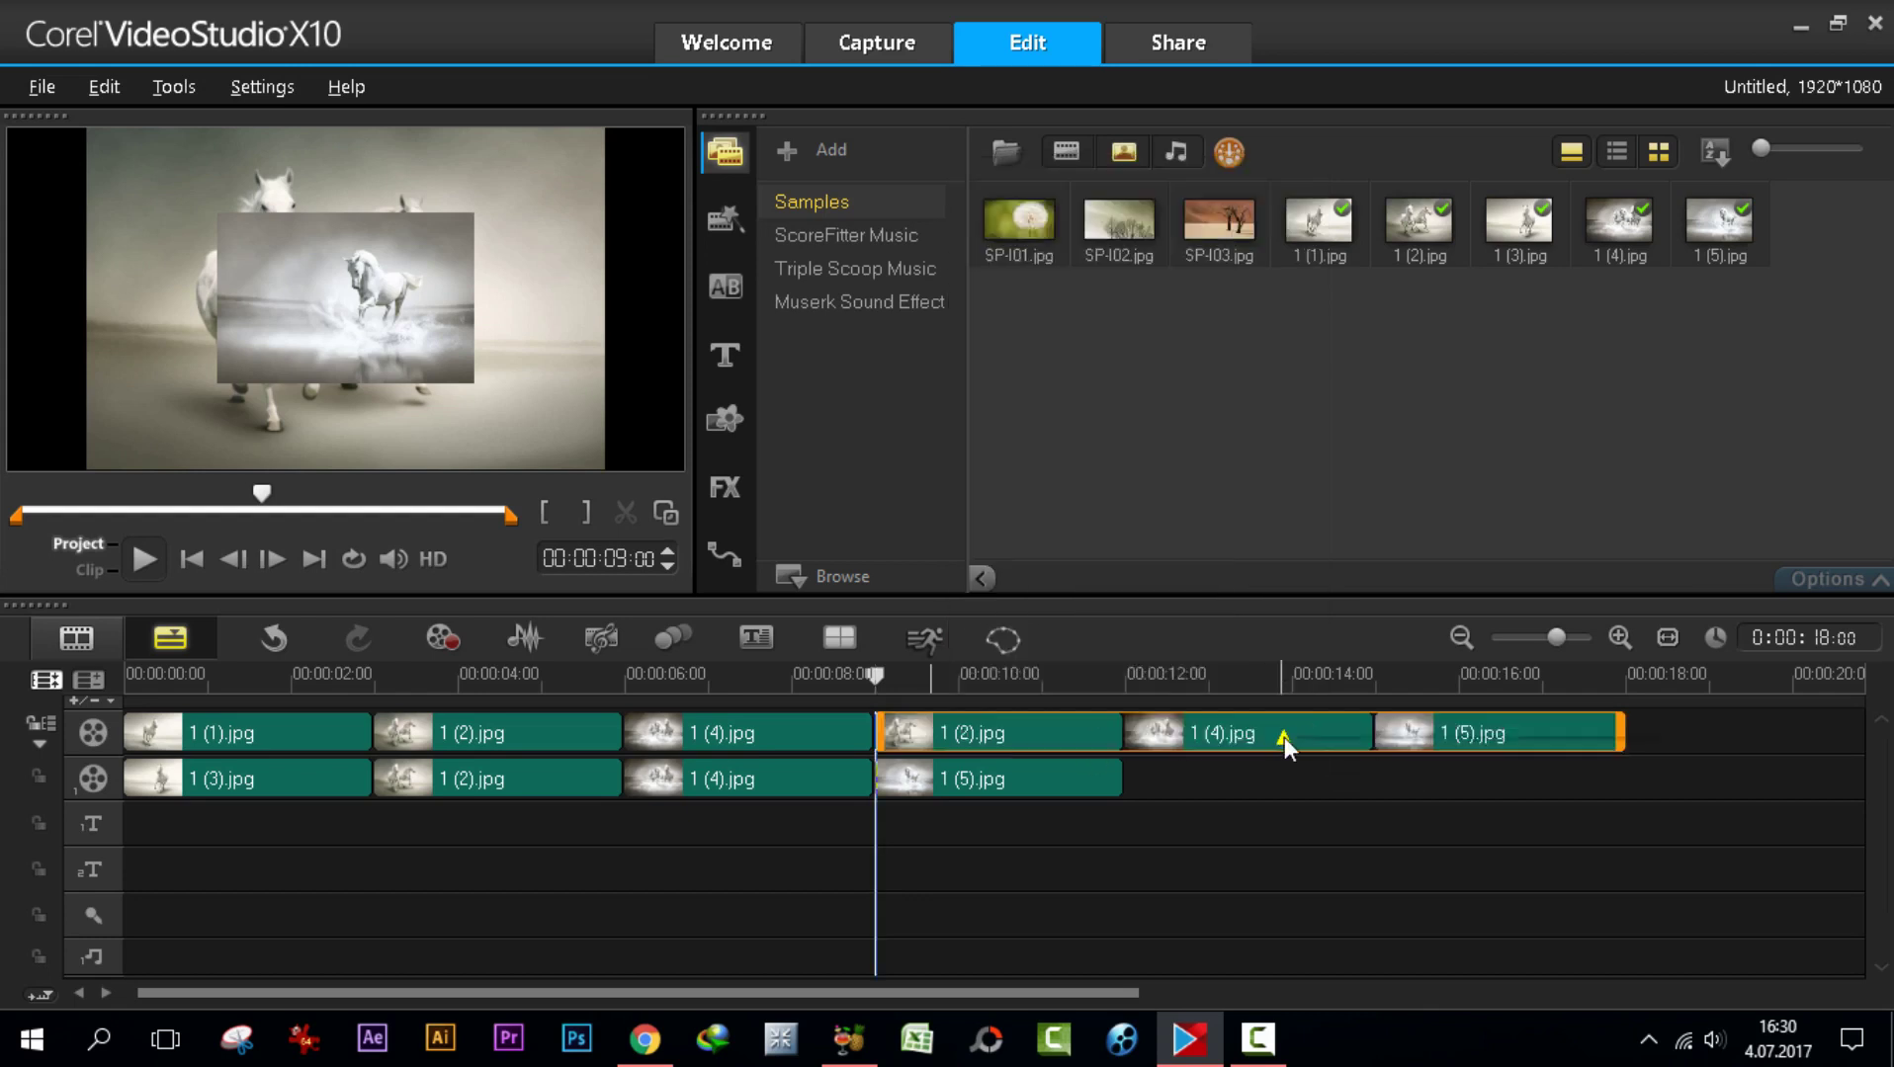
pyautogui.rightClick(1284, 736)
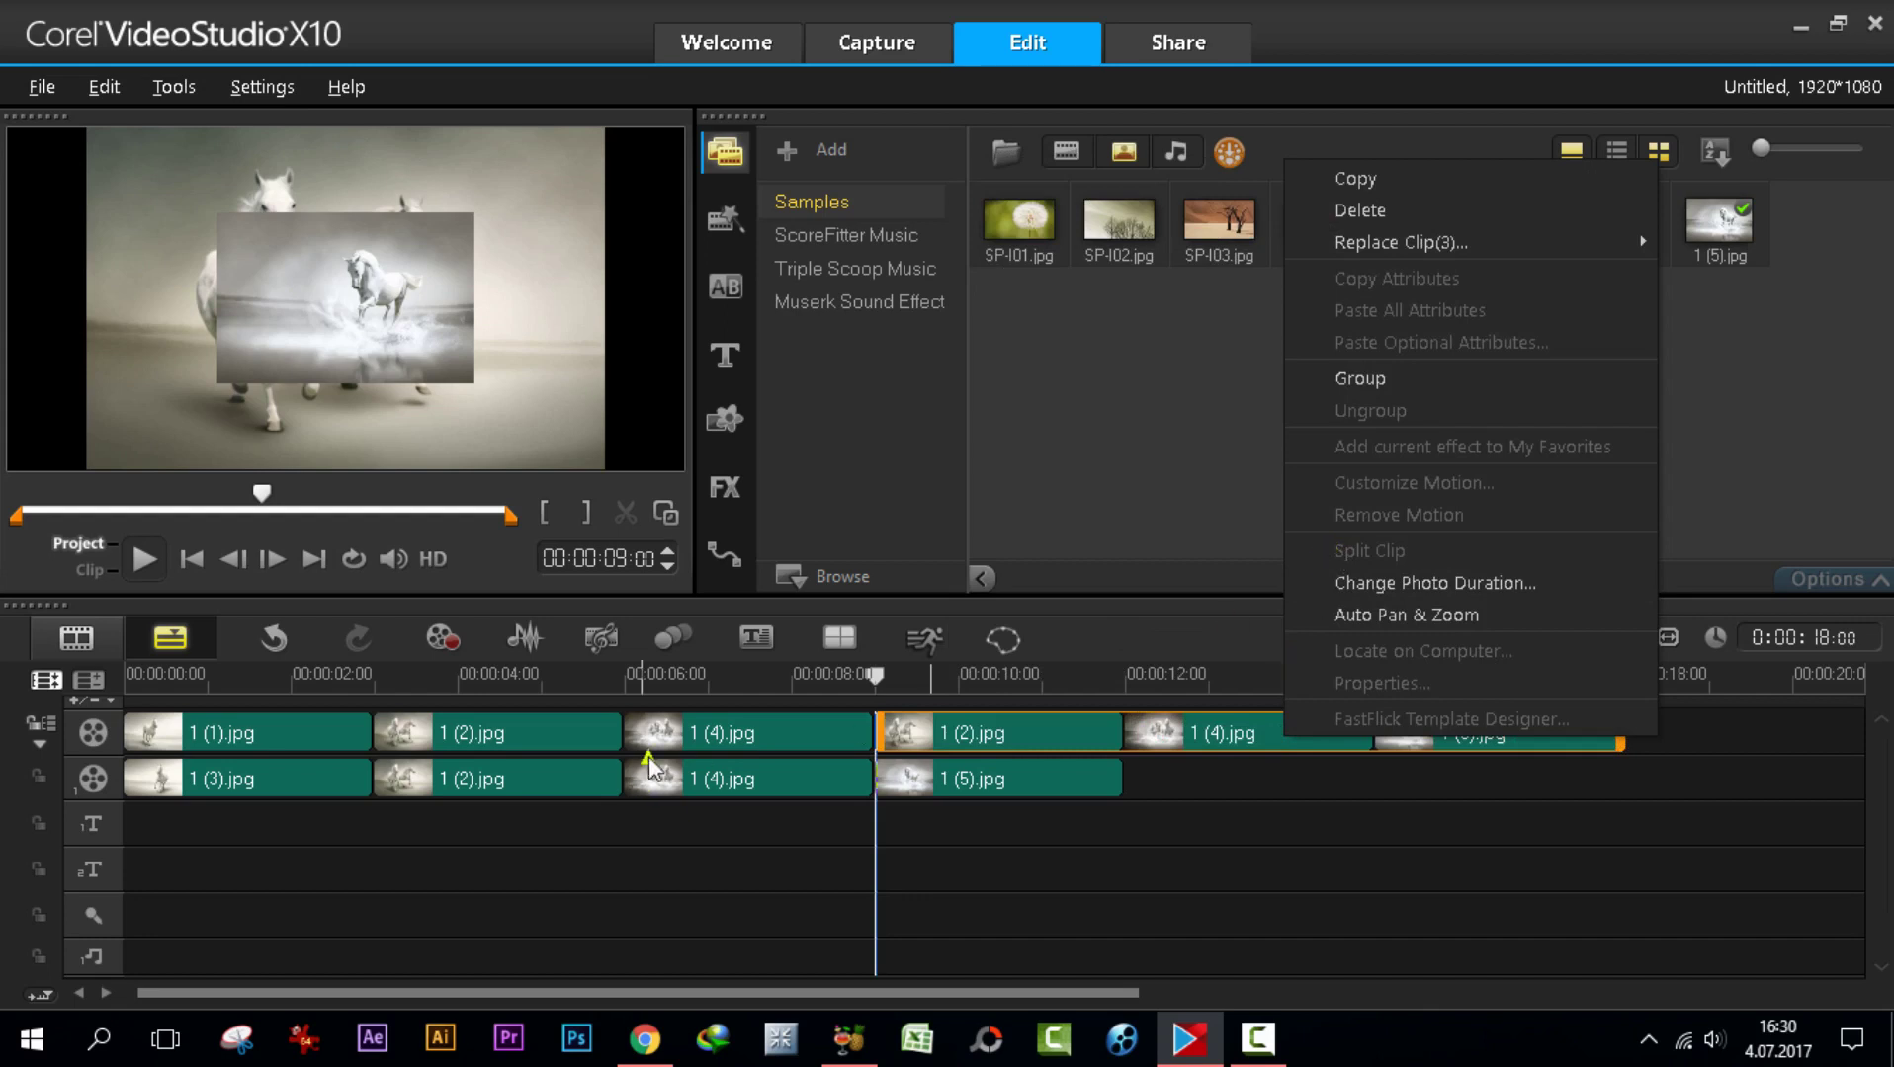
pyautogui.click(684, 733)
pyautogui.click(700, 787)
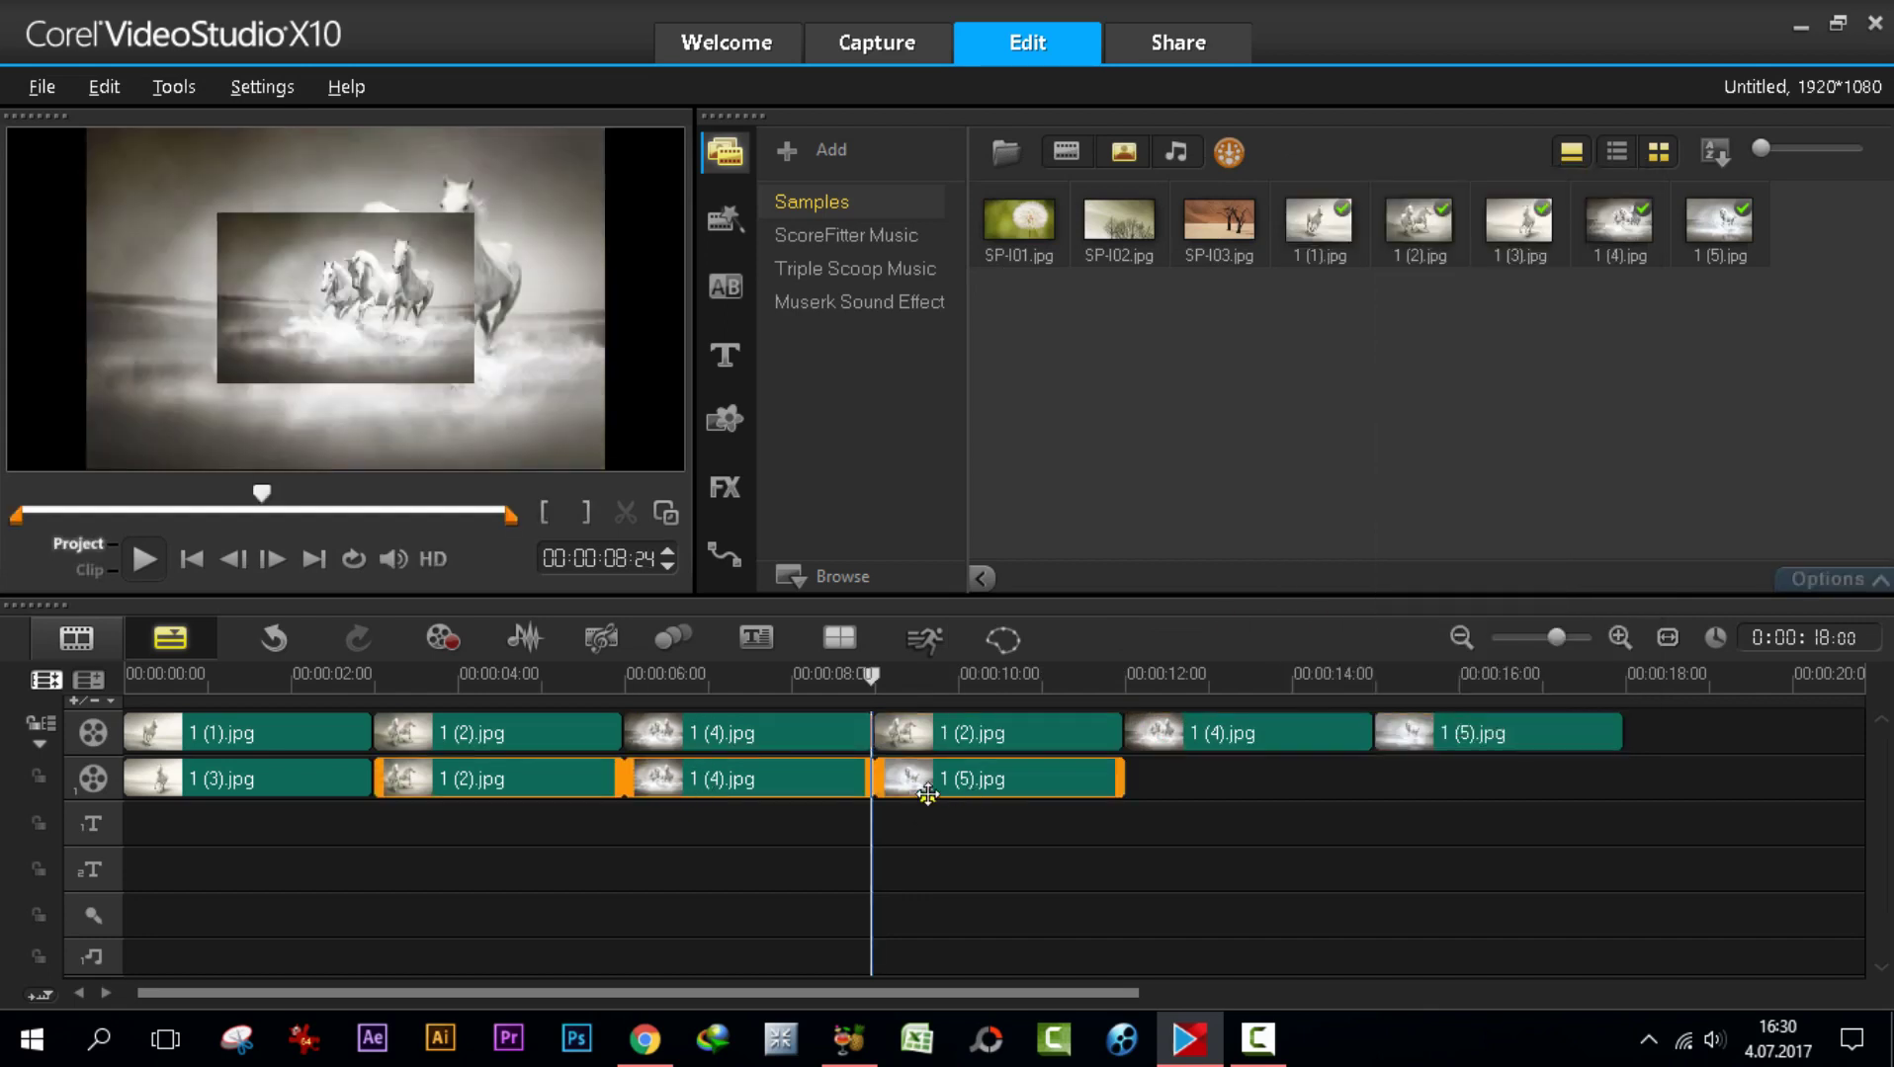
pyautogui.rightClick(875, 792)
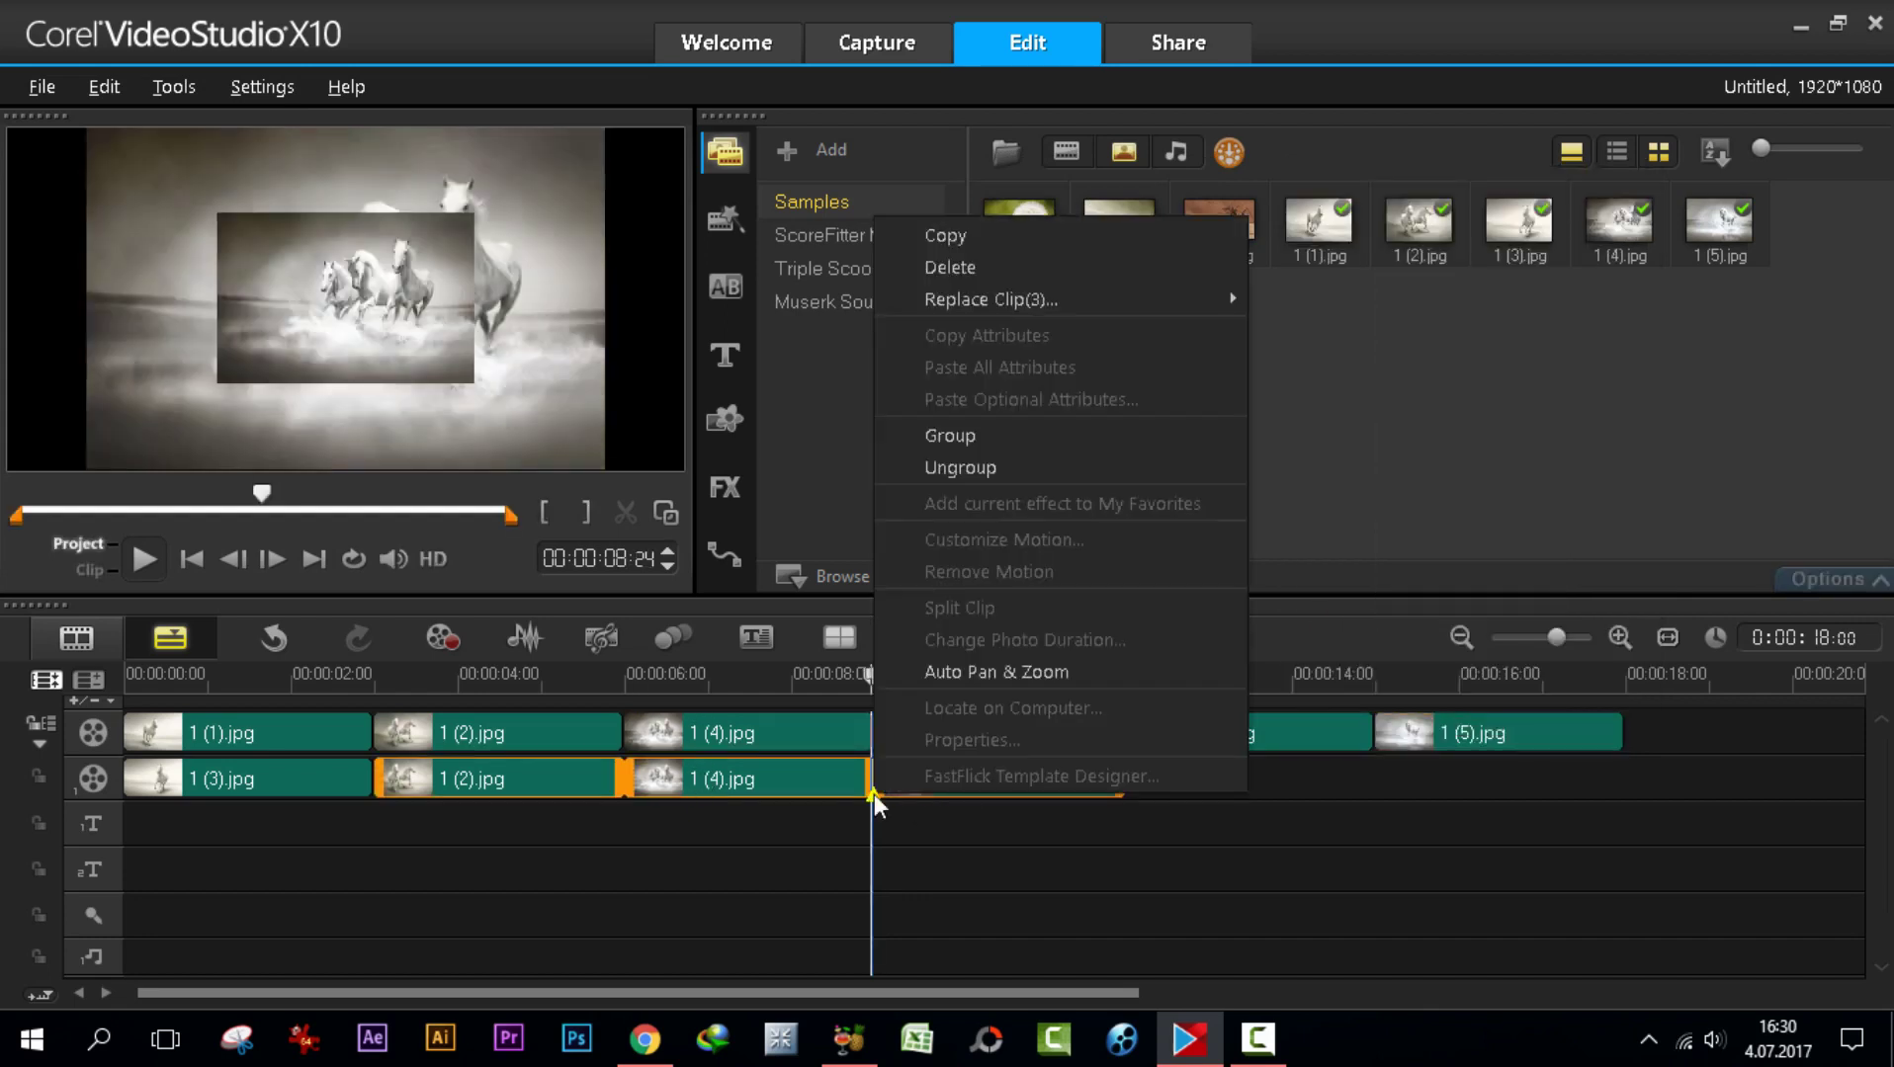
pyautogui.click(947, 470)
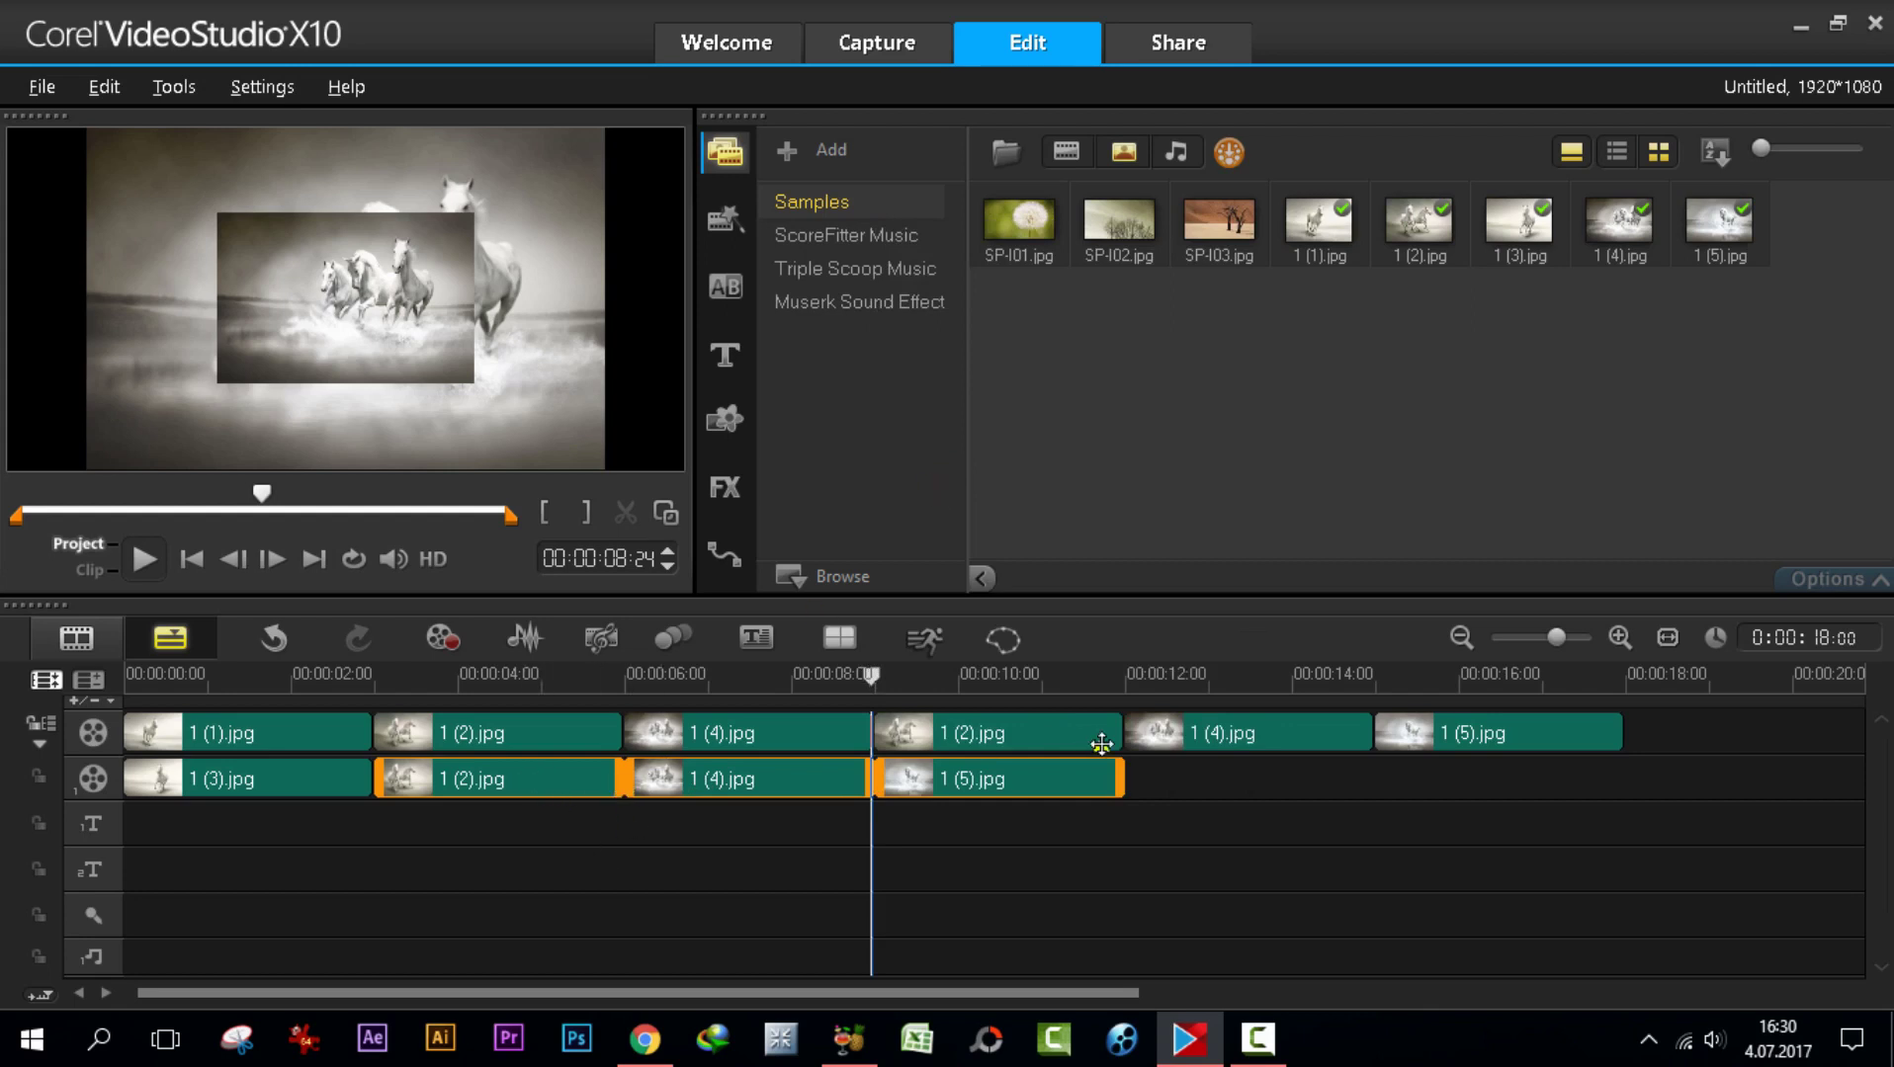
# - Select the ungrouped overlay clips individually, and move overlay clip 1 (5).jpg to the lower right of the preview frame
pyautogui.click(1204, 732)
pyautogui.click(718, 774)
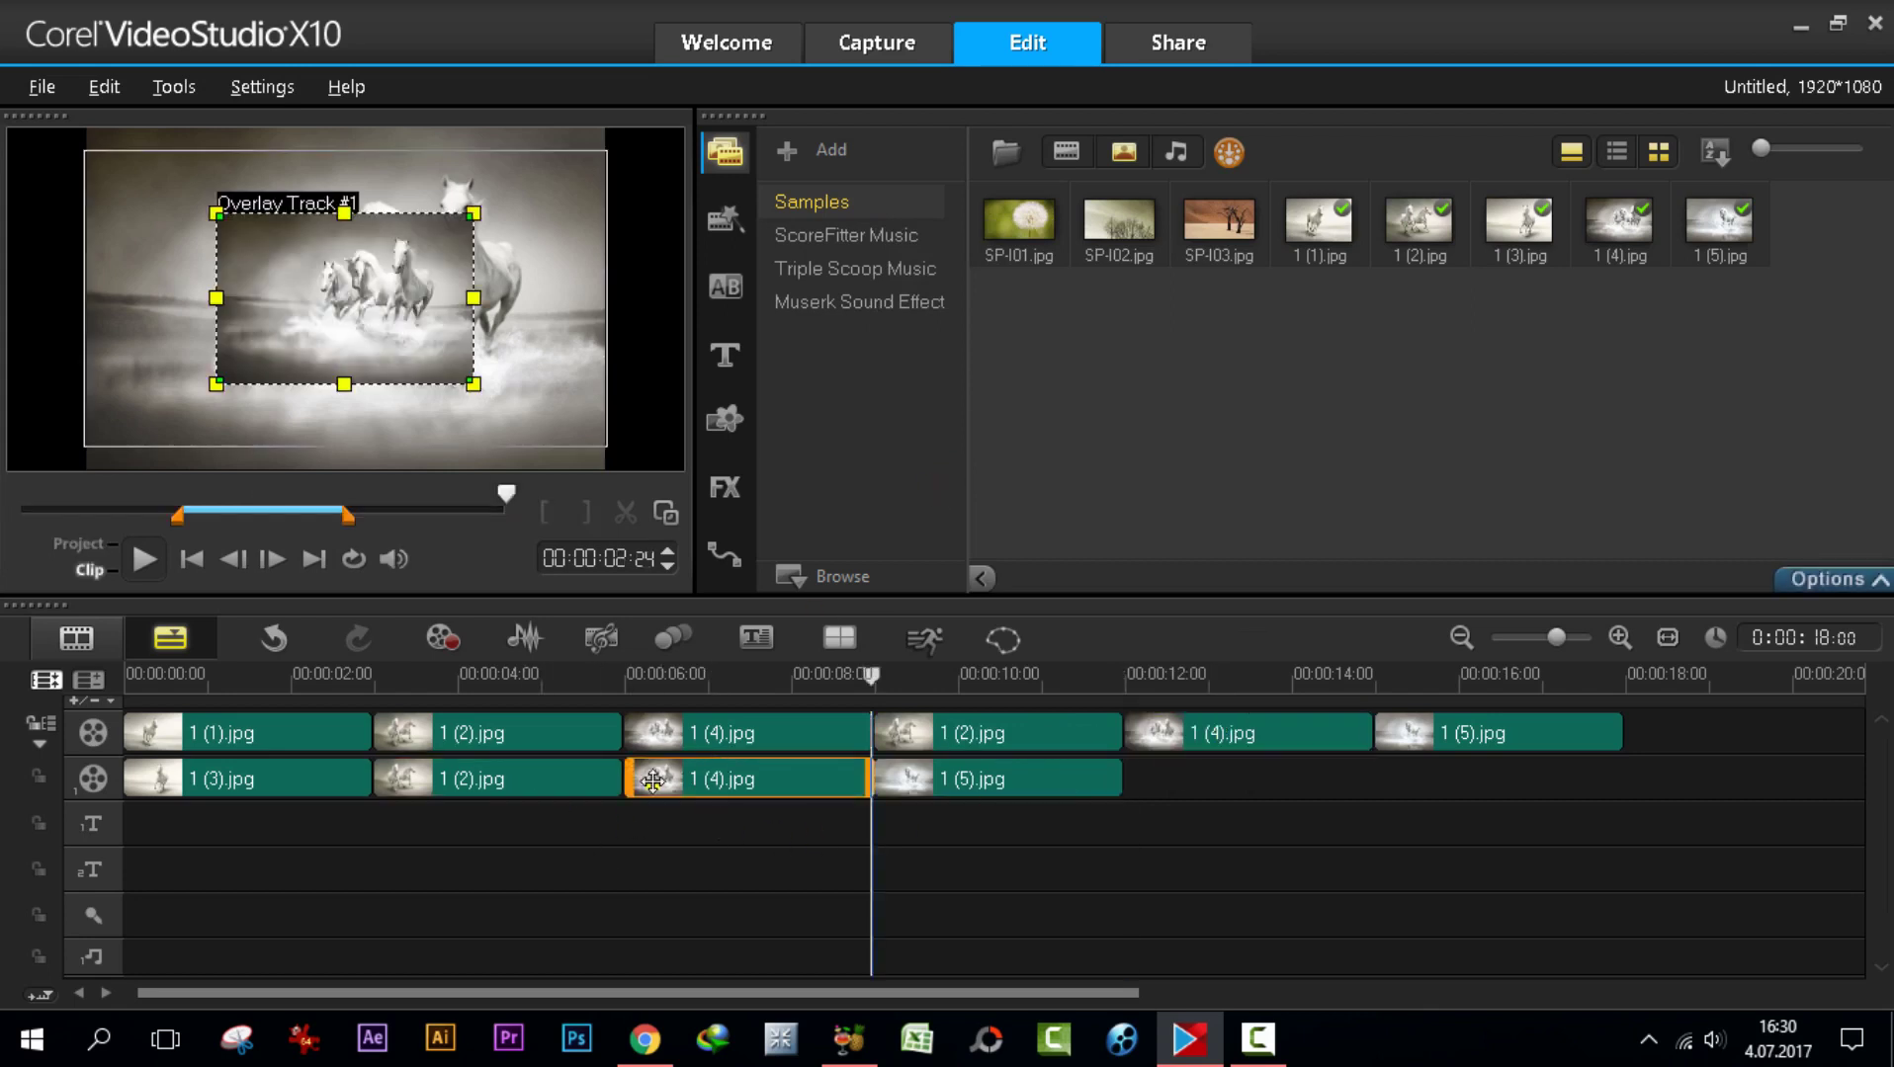
pyautogui.click(556, 775)
pyautogui.click(802, 784)
pyautogui.click(973, 783)
pyautogui.moveTo(295, 258); pyautogui.dragTo(411, 314)
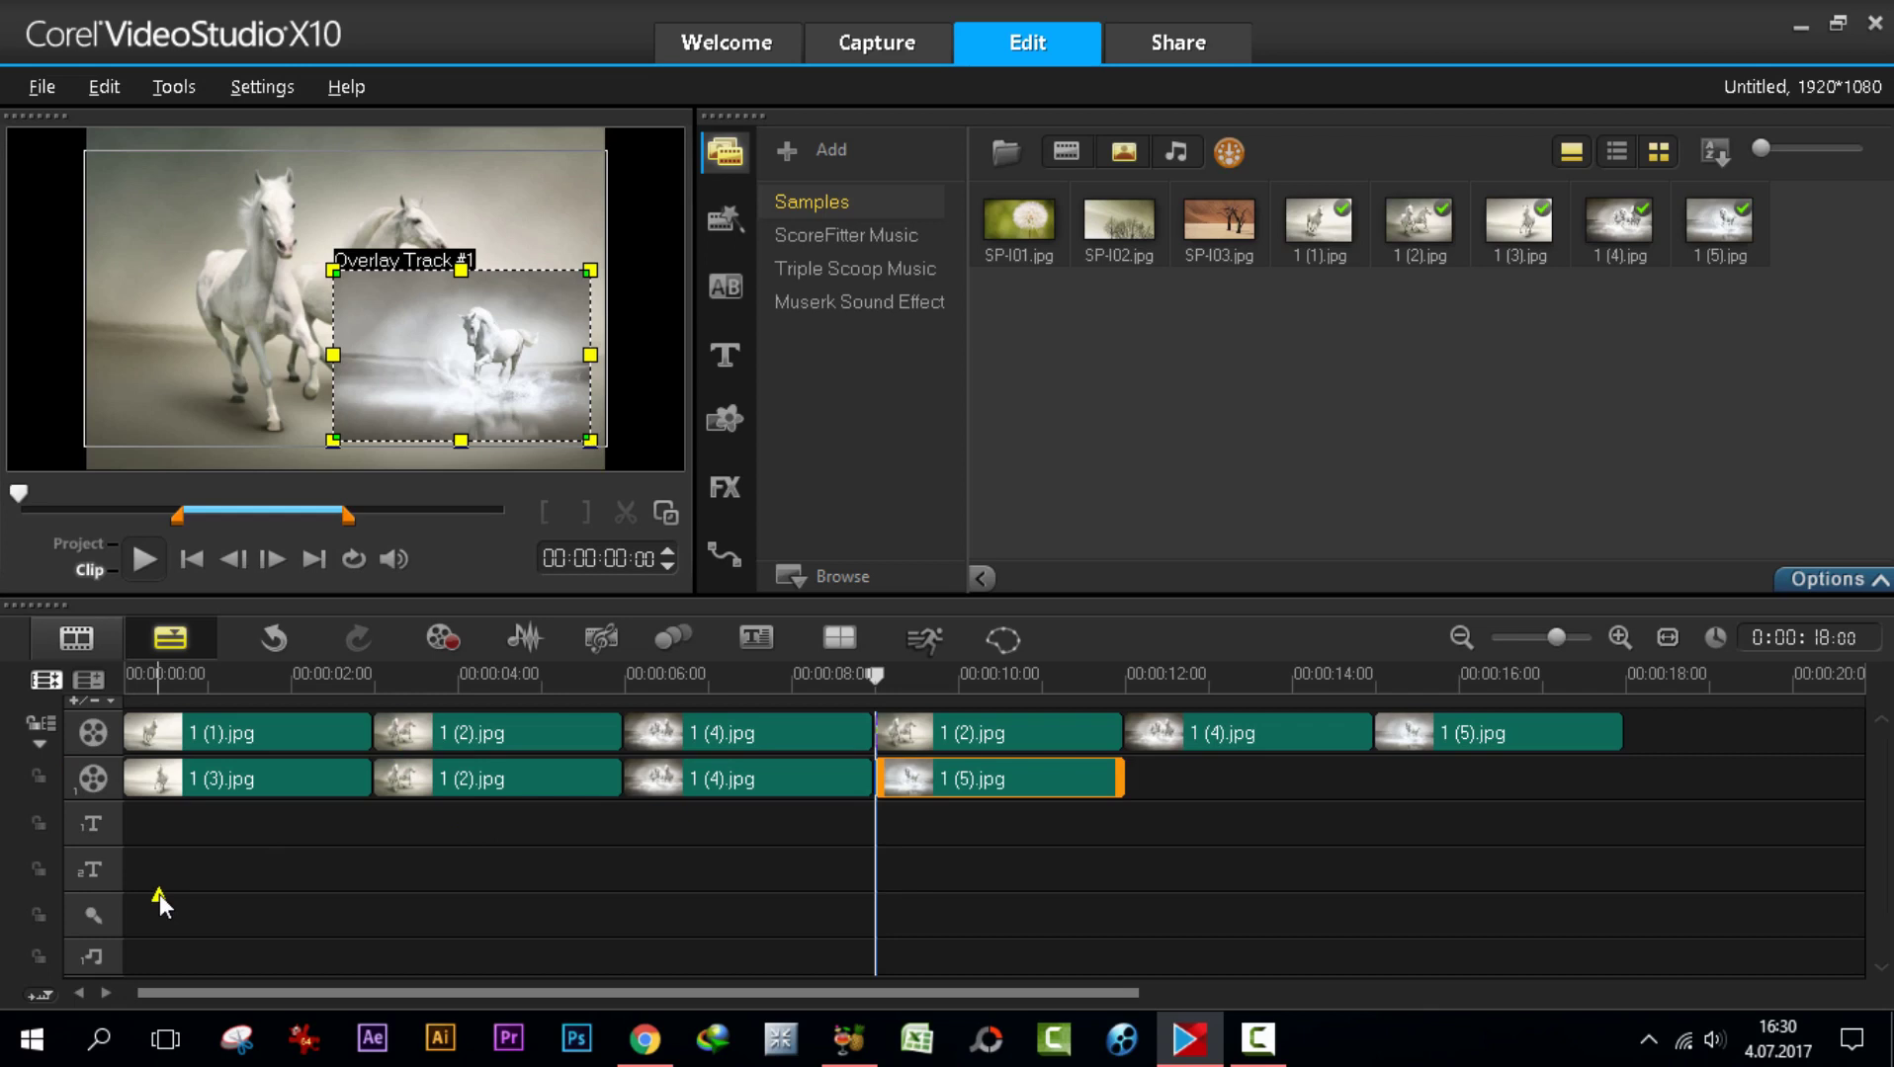
# - Try the other track height display, restore the compact one, and view the Track Manager's track counts without changing them
pyautogui.click(44, 682)
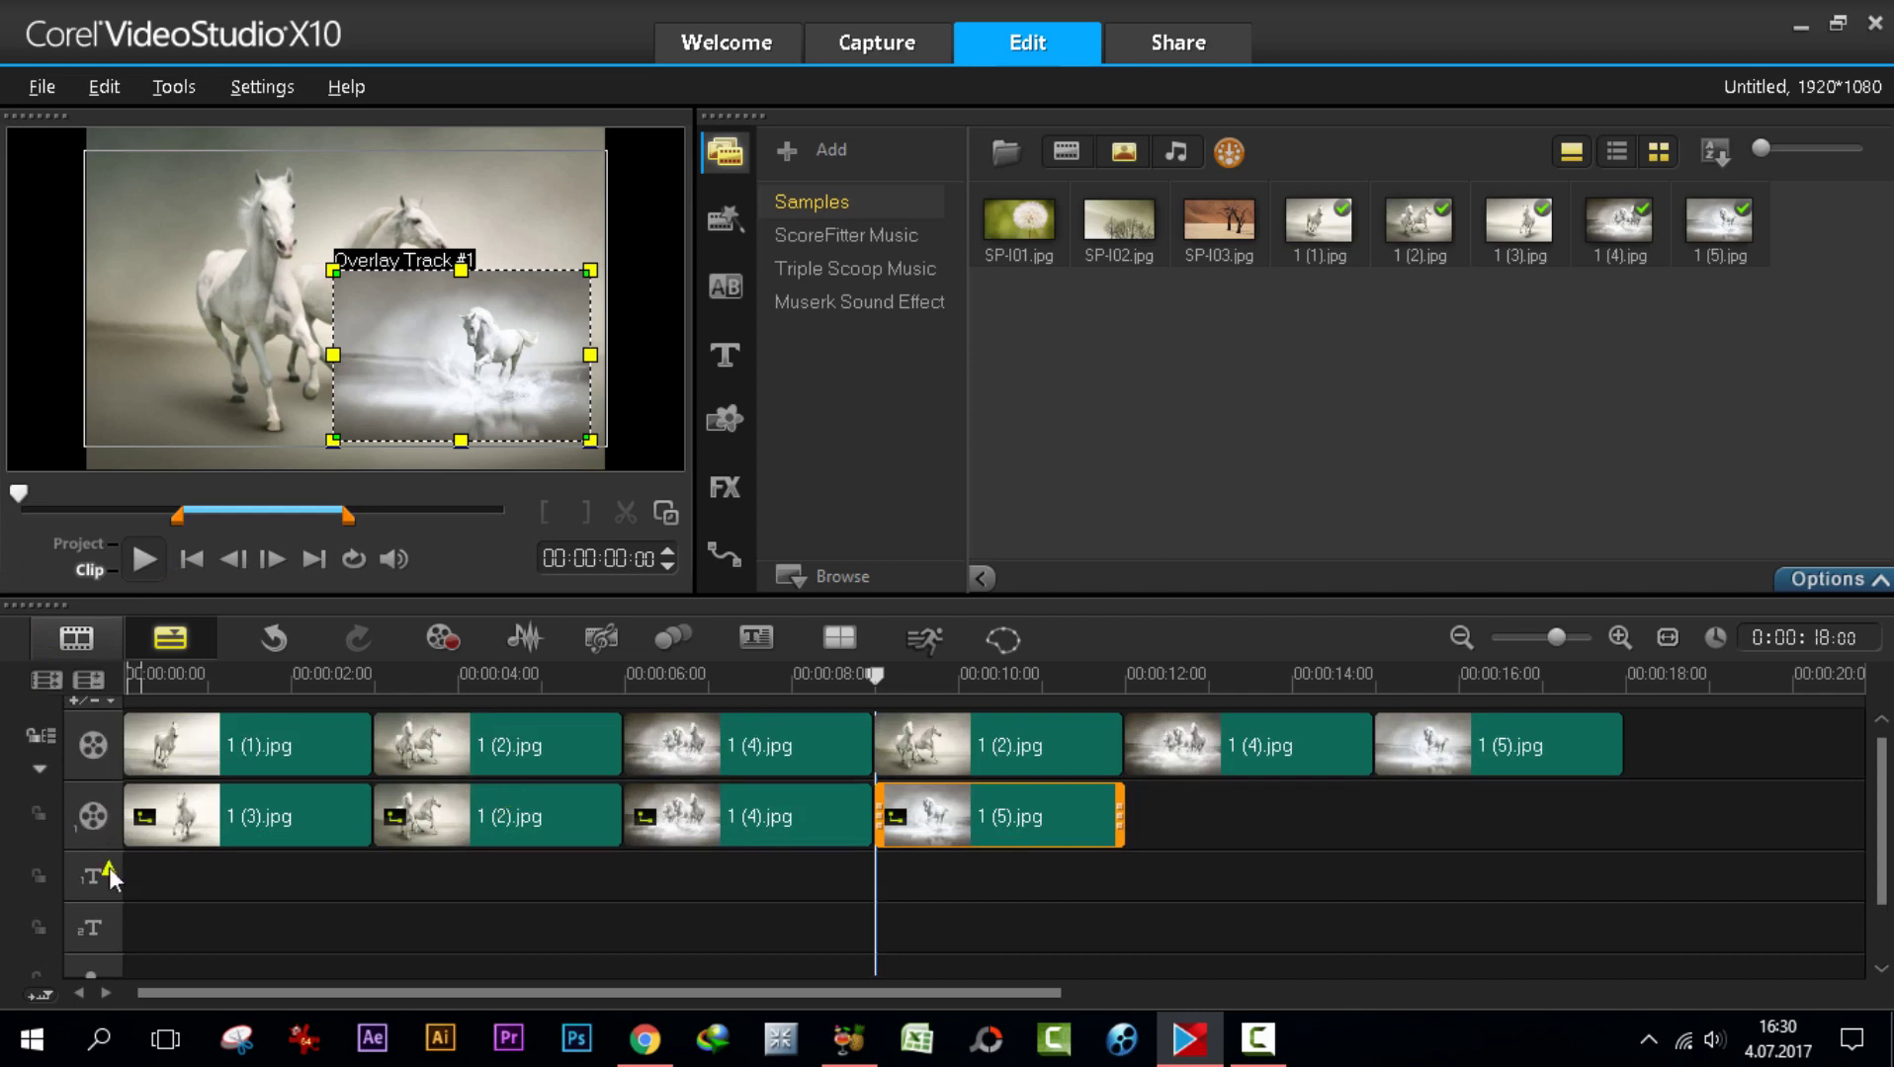
pyautogui.click(44, 680)
pyautogui.click(87, 682)
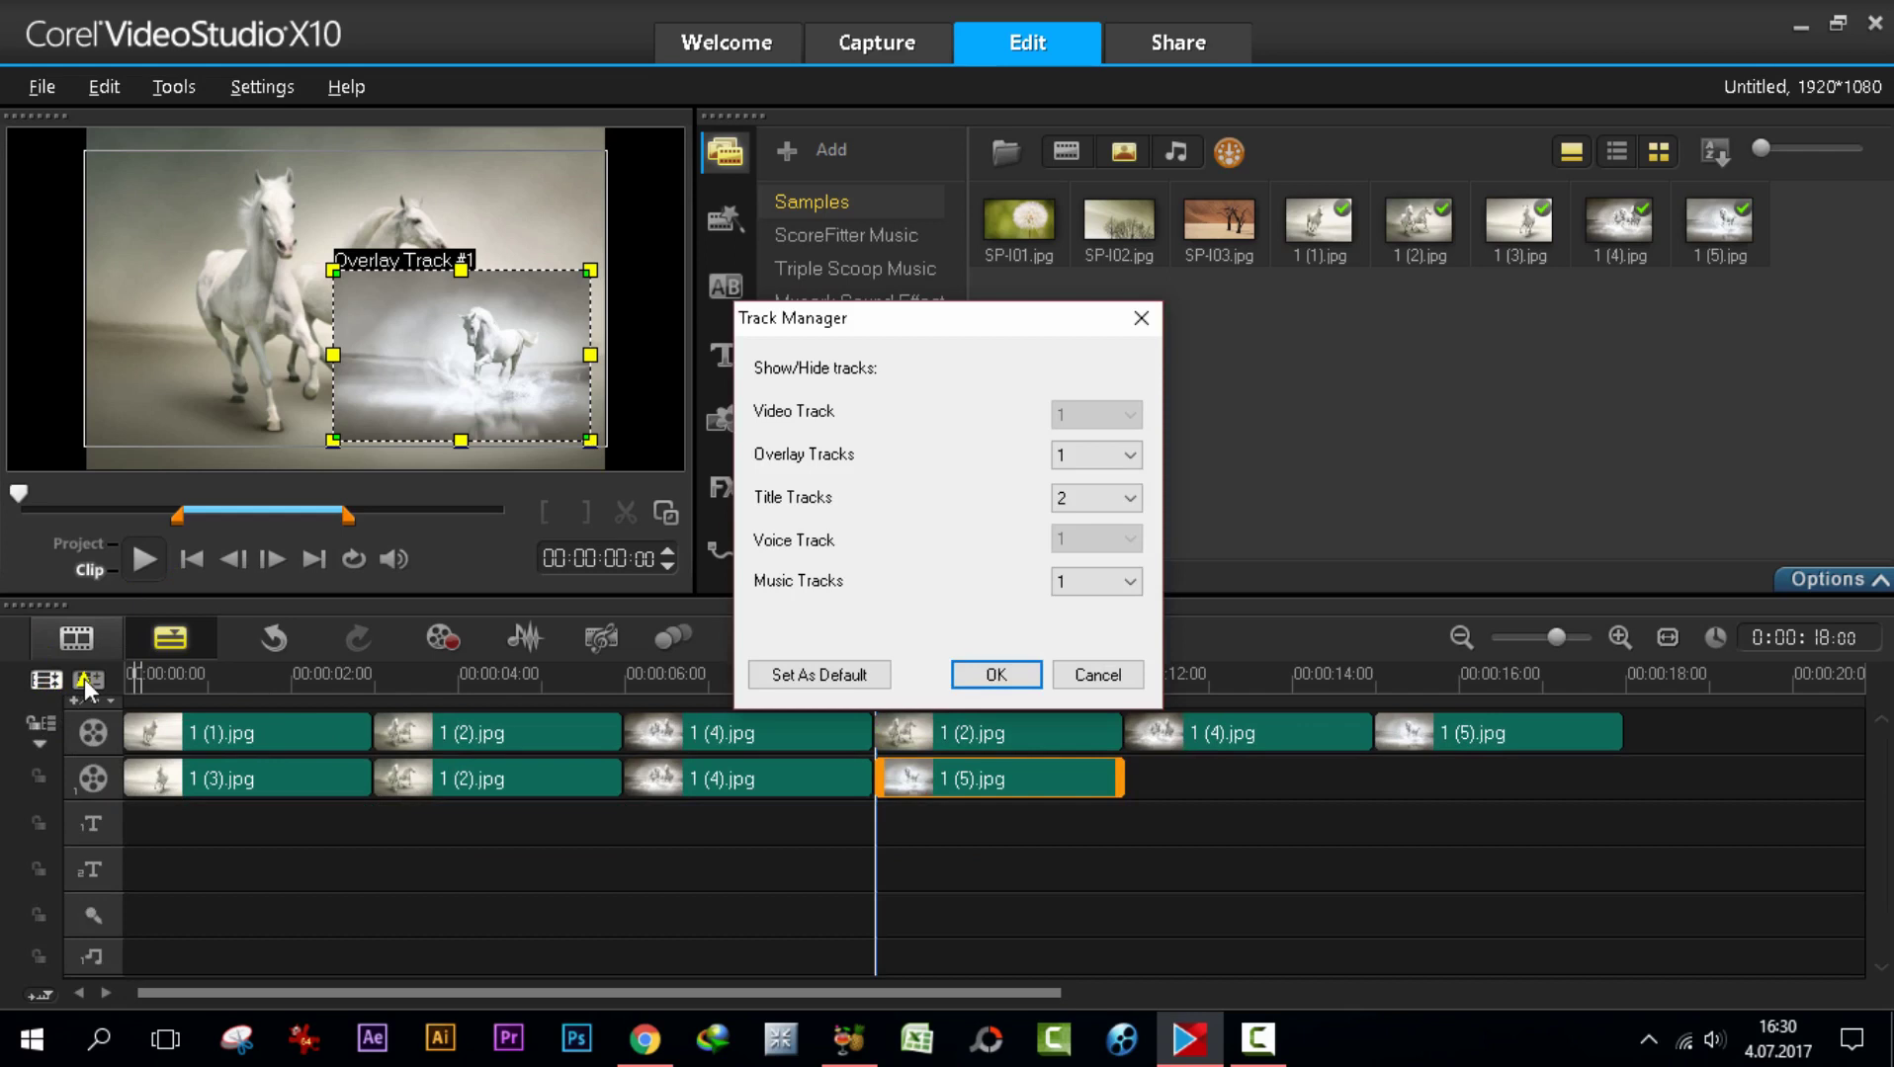
pyautogui.click(1097, 676)
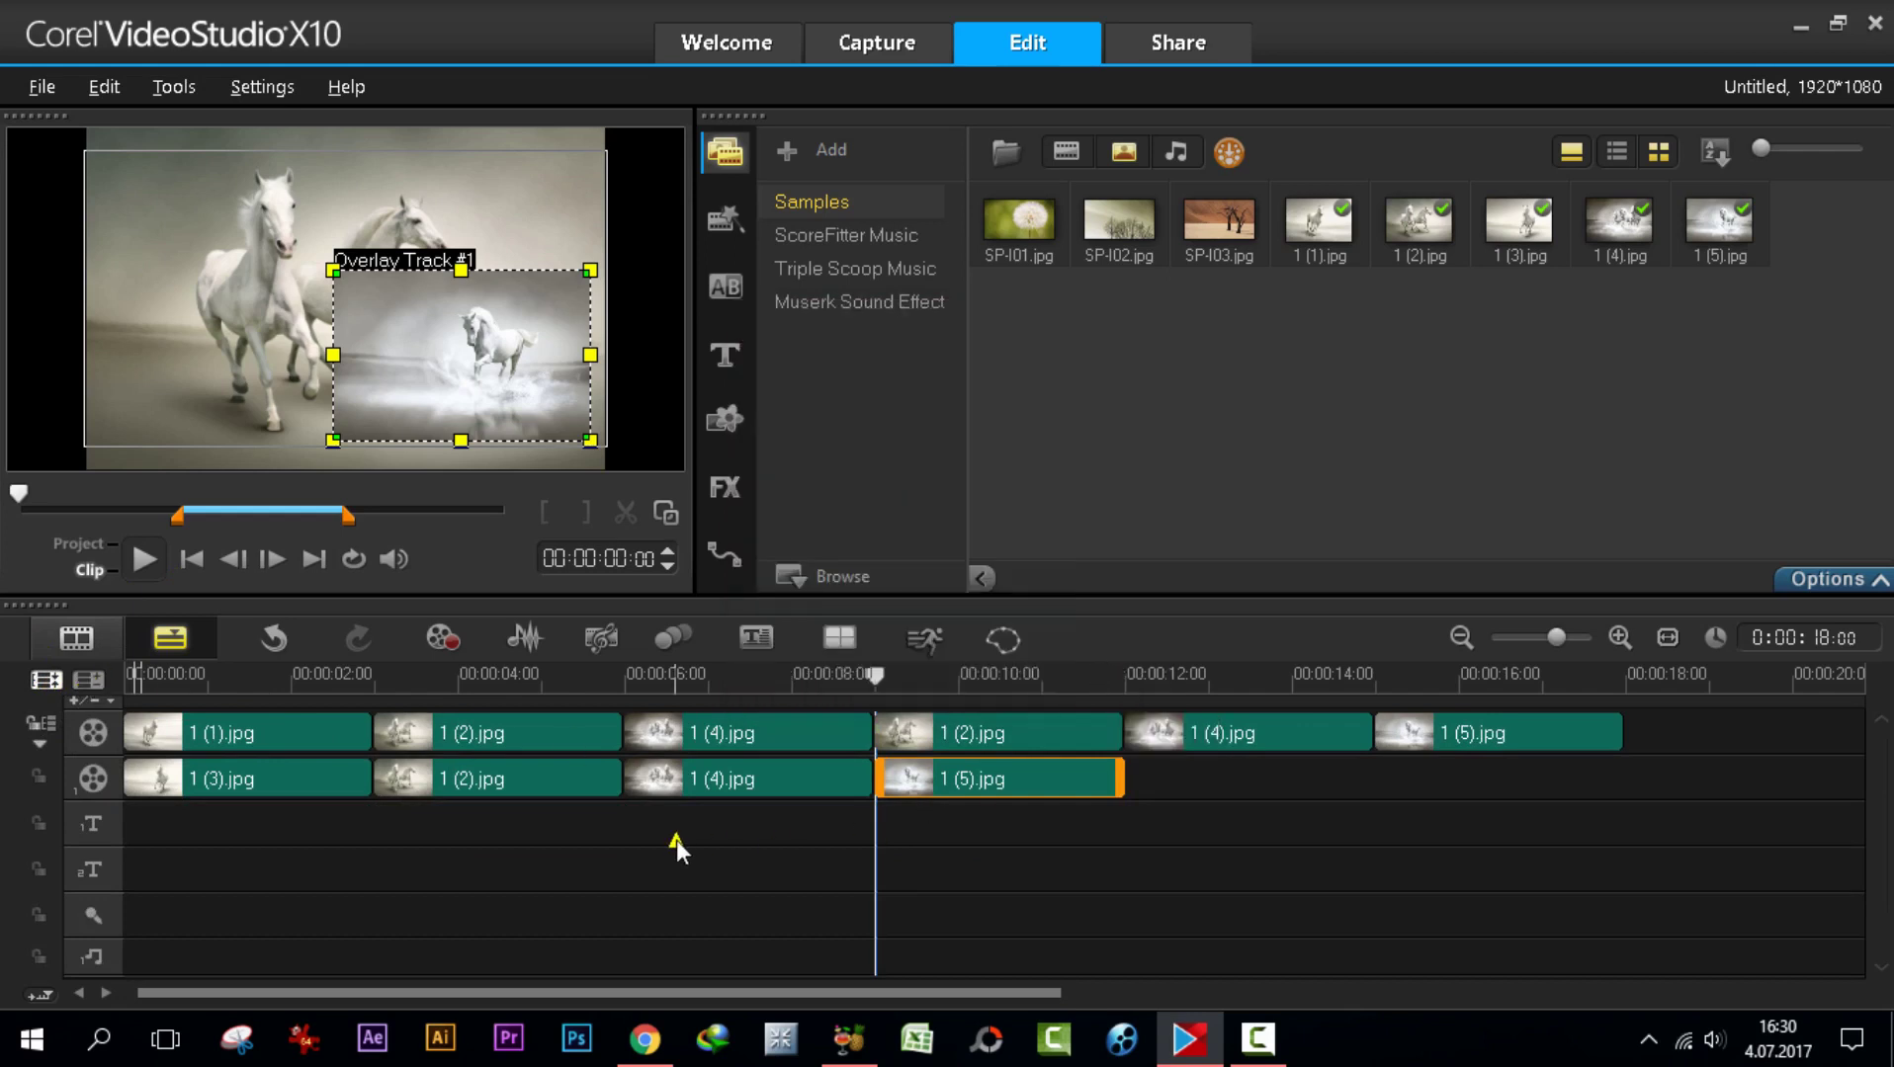
# - Stretch clip 1 (1).jpg on the video track to about 5 seconds, and set the seconds of its photo duration to 10
pyautogui.click(237, 733)
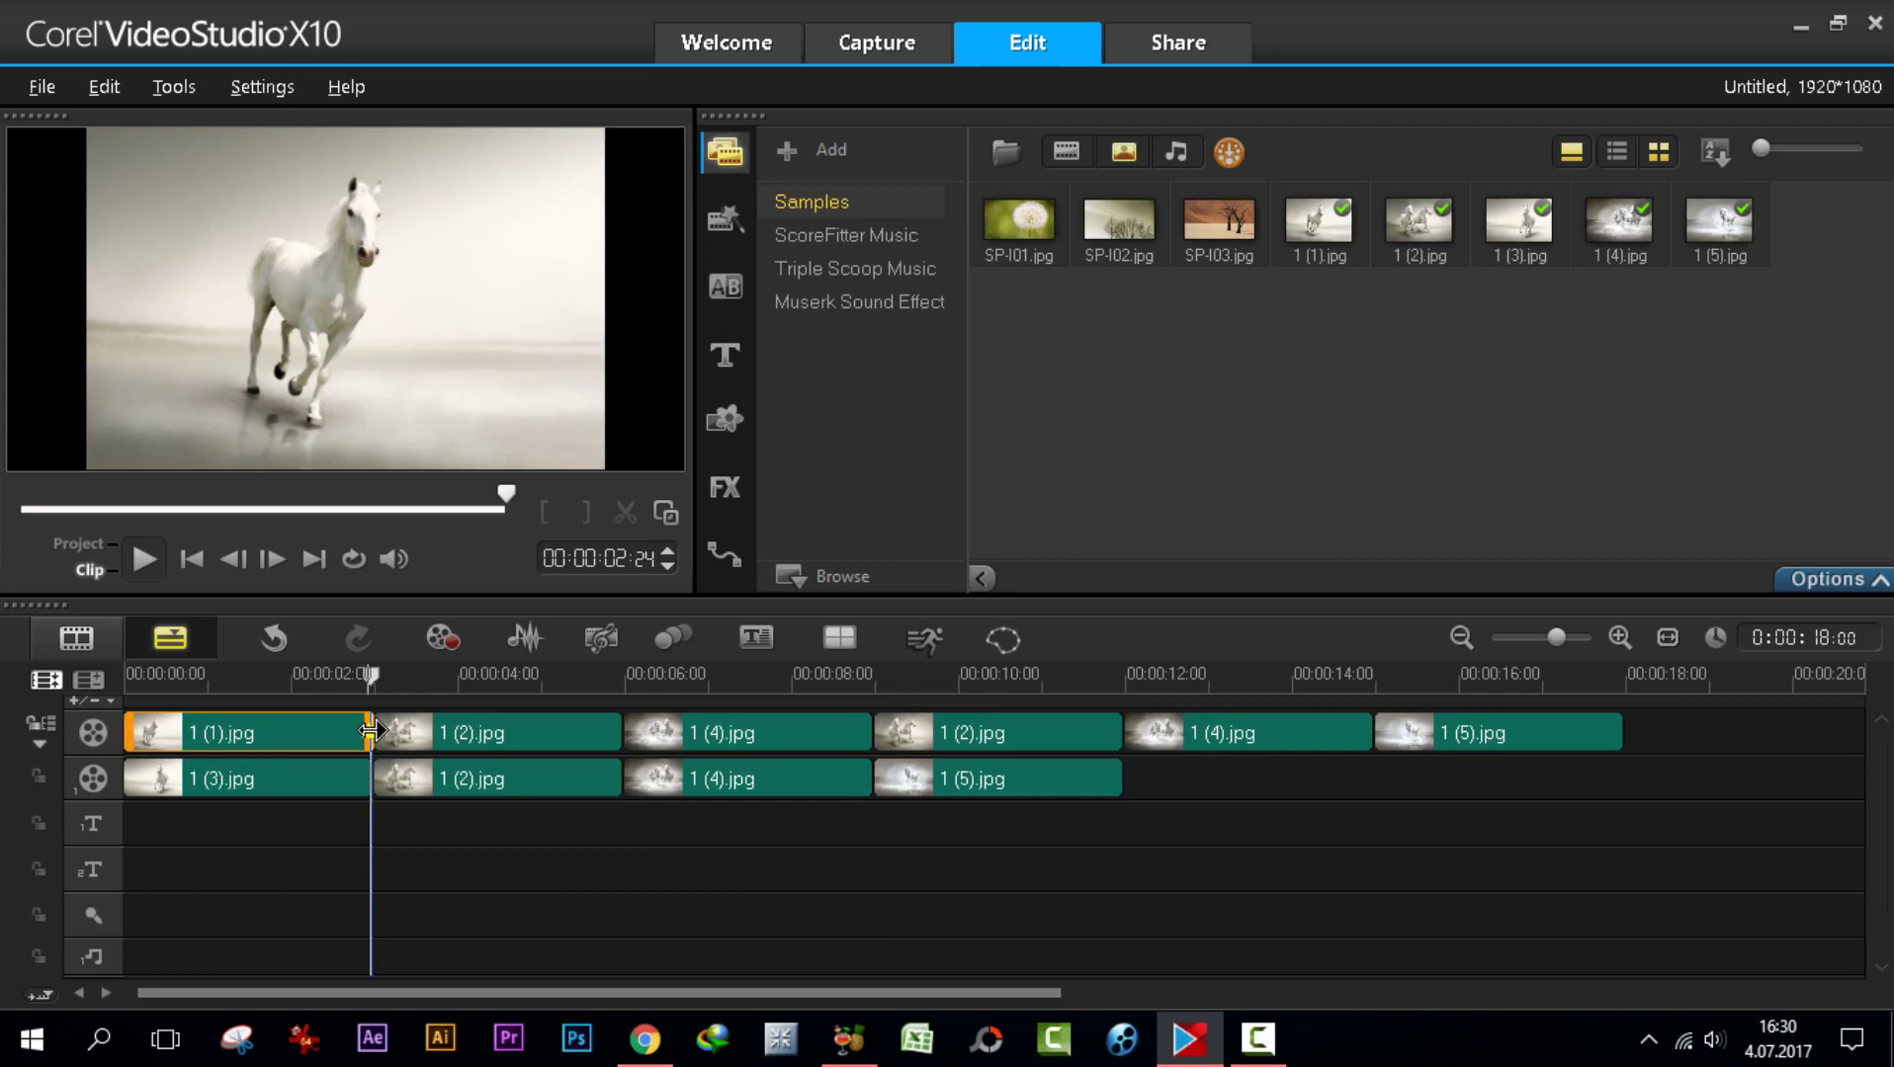
pyautogui.moveTo(370, 731); pyautogui.dragTo(542, 733)
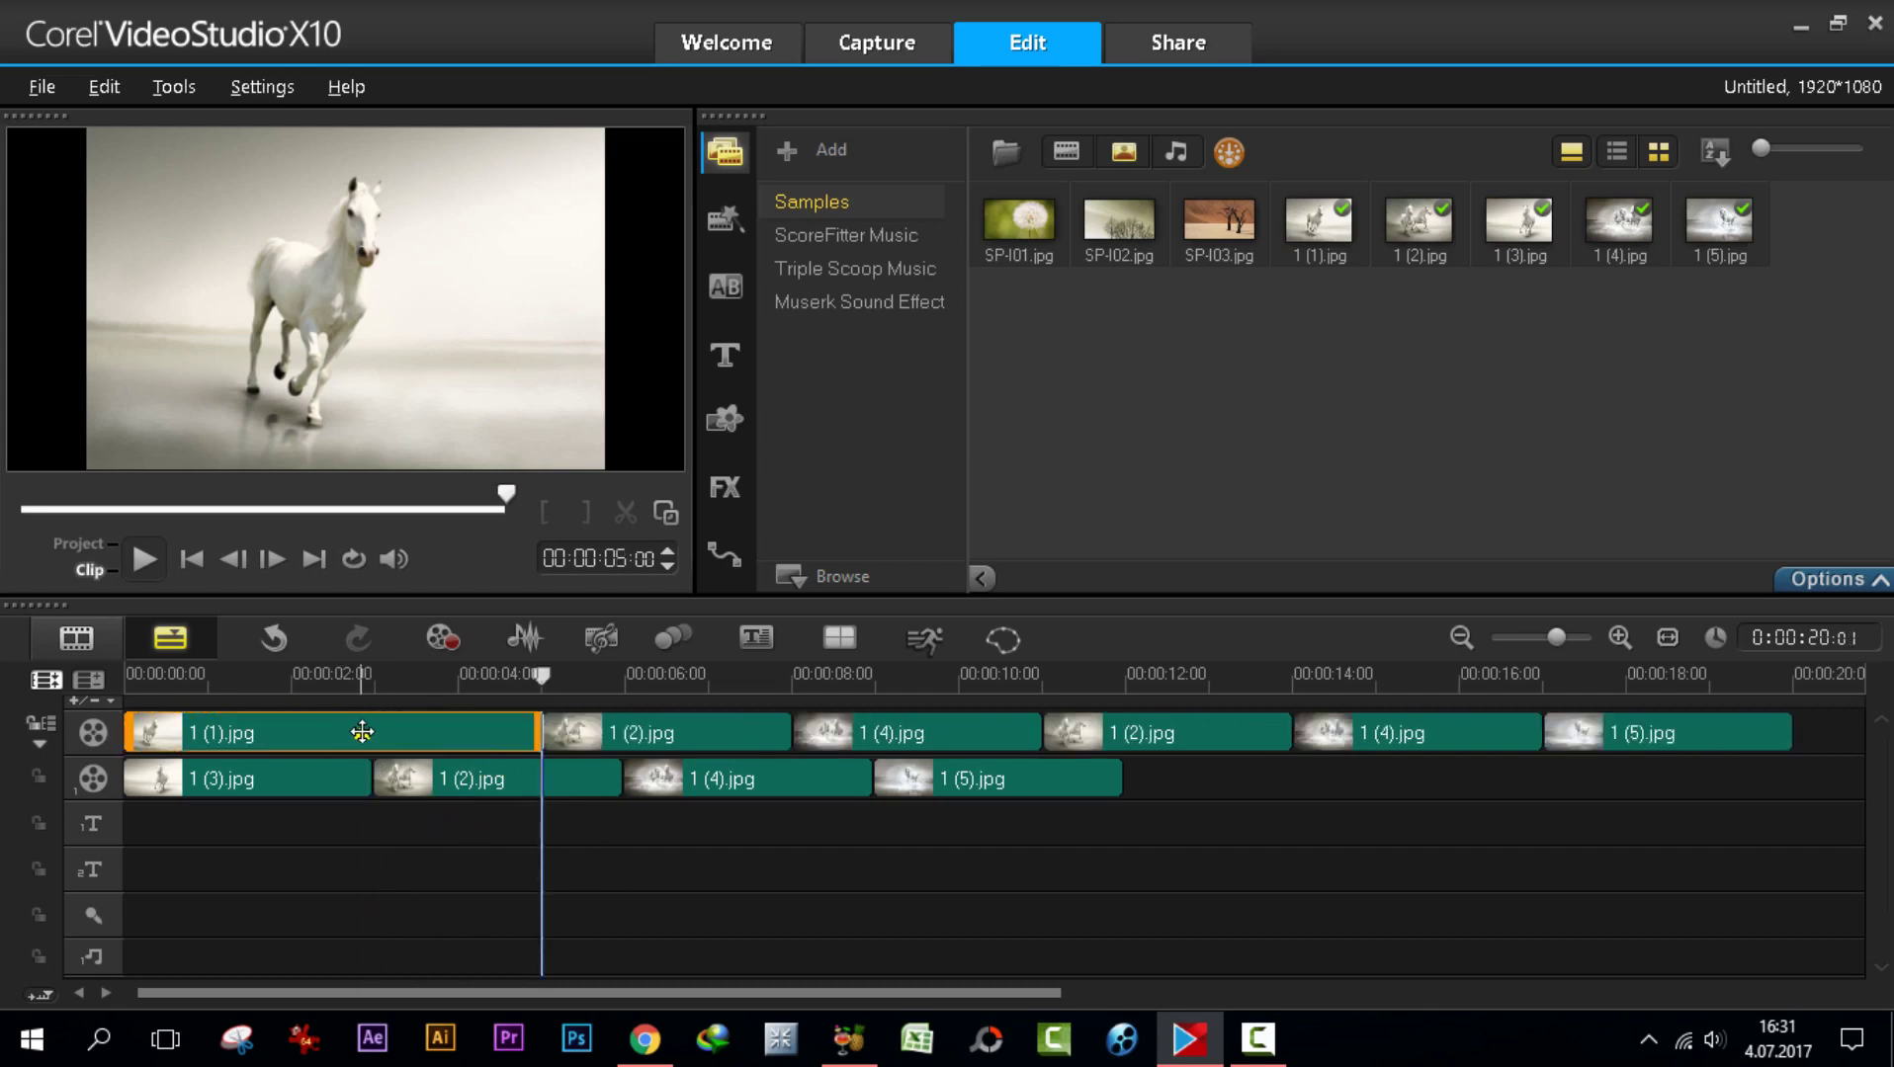
pyautogui.rightClick(363, 730)
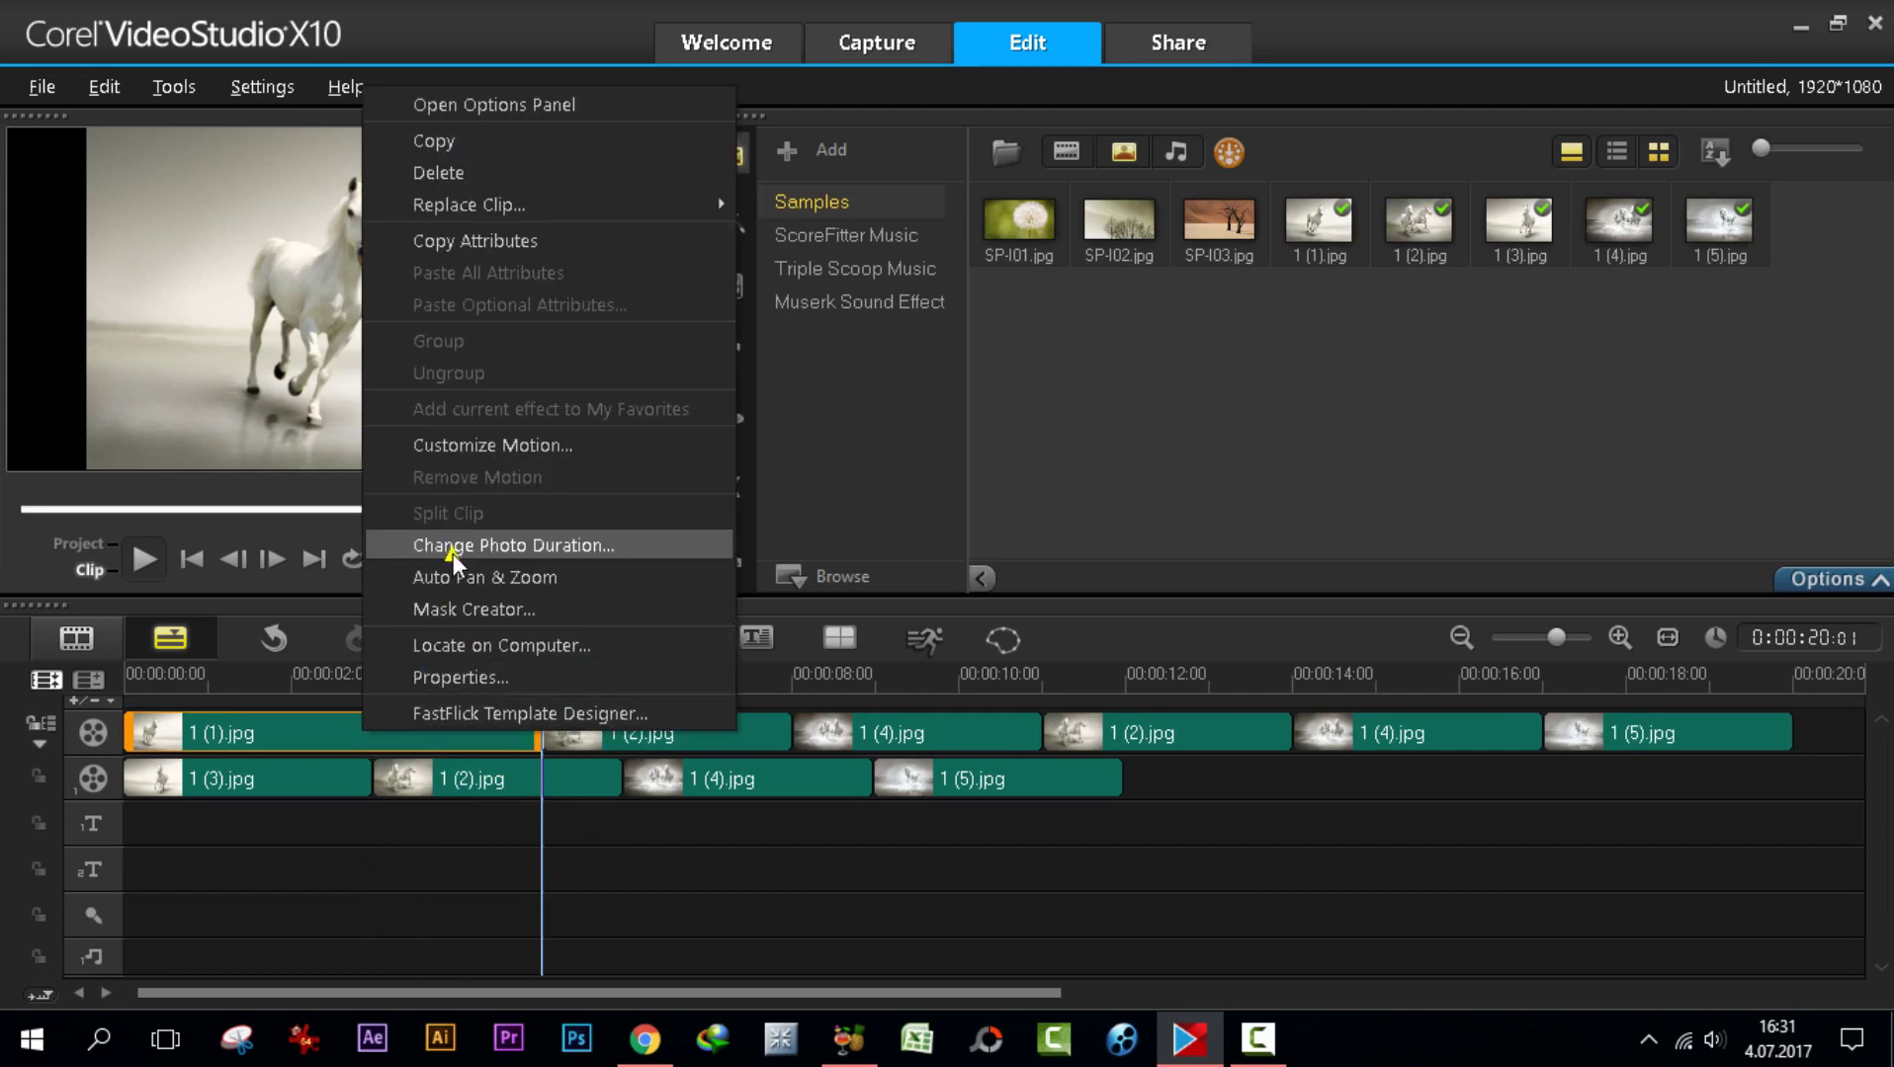
pyautogui.click(549, 545)
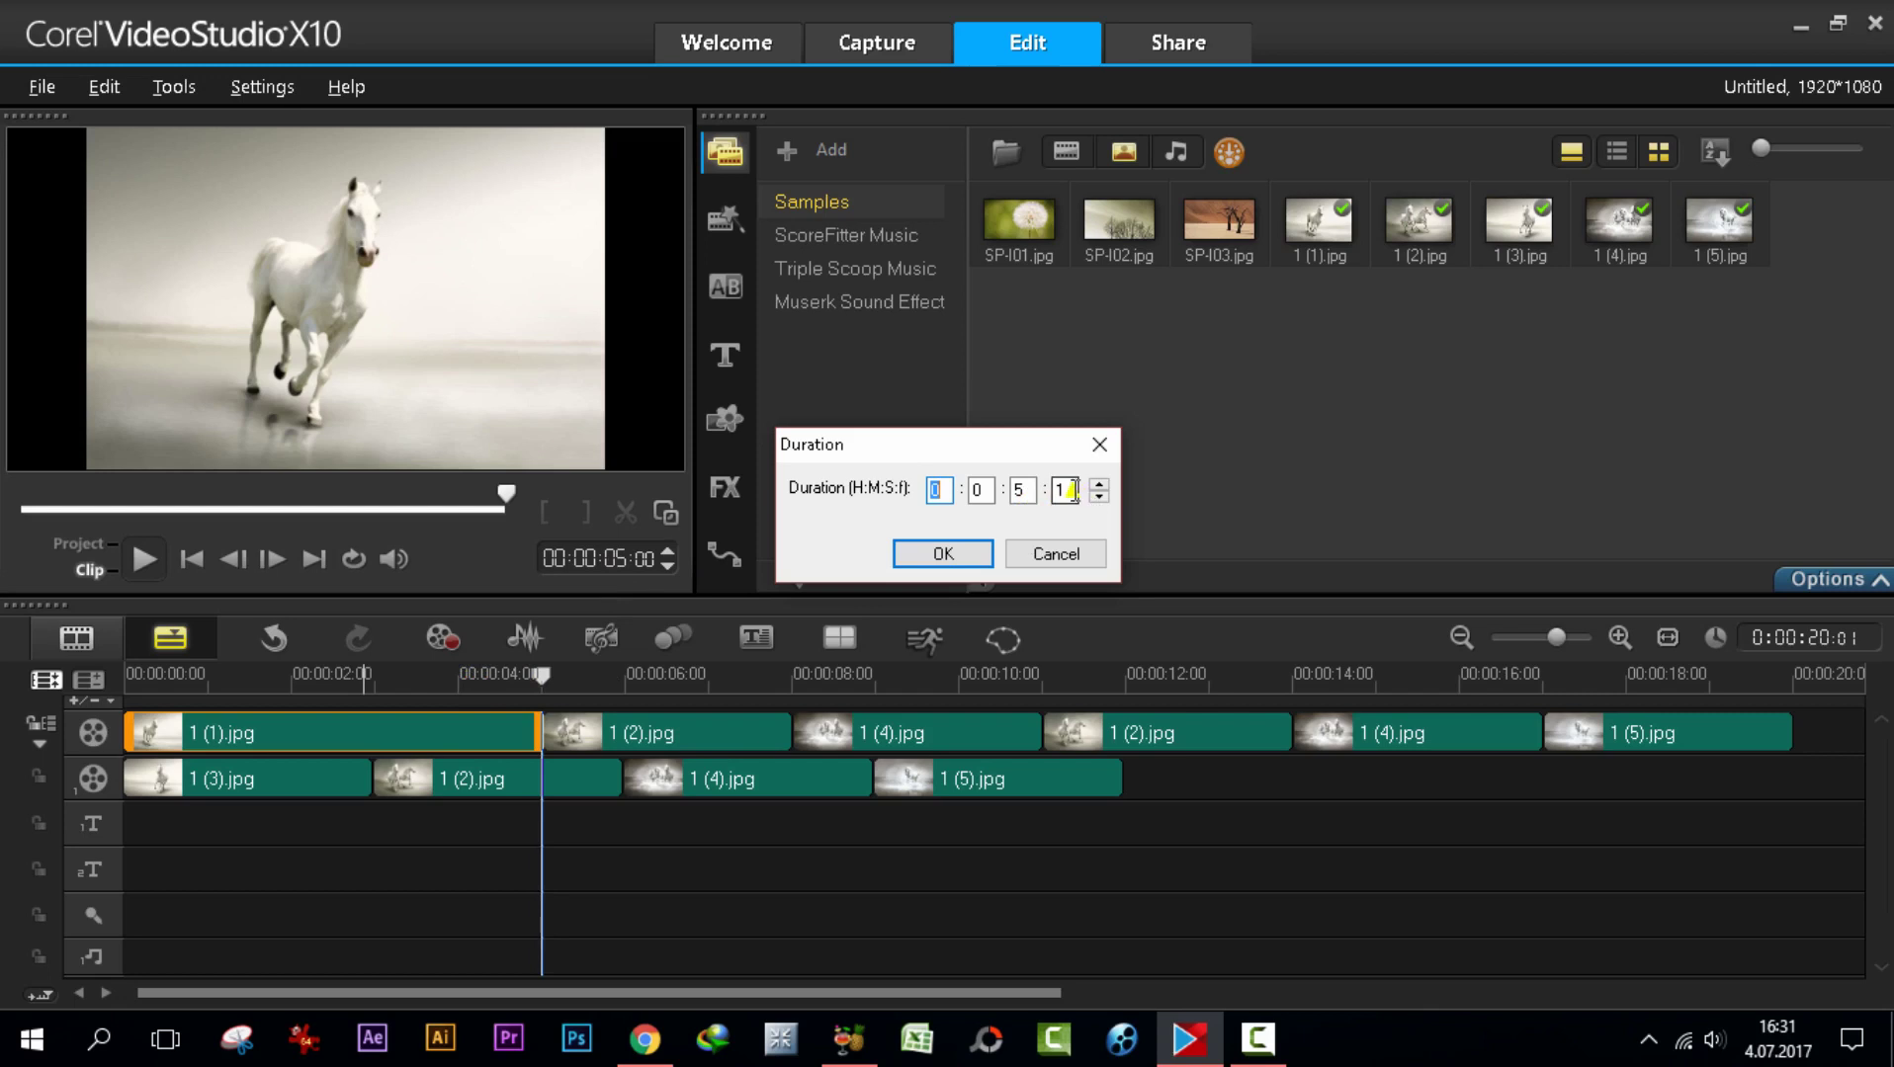
pyautogui.click(1023, 491)
pyautogui.write('10')
pyautogui.click(946, 555)
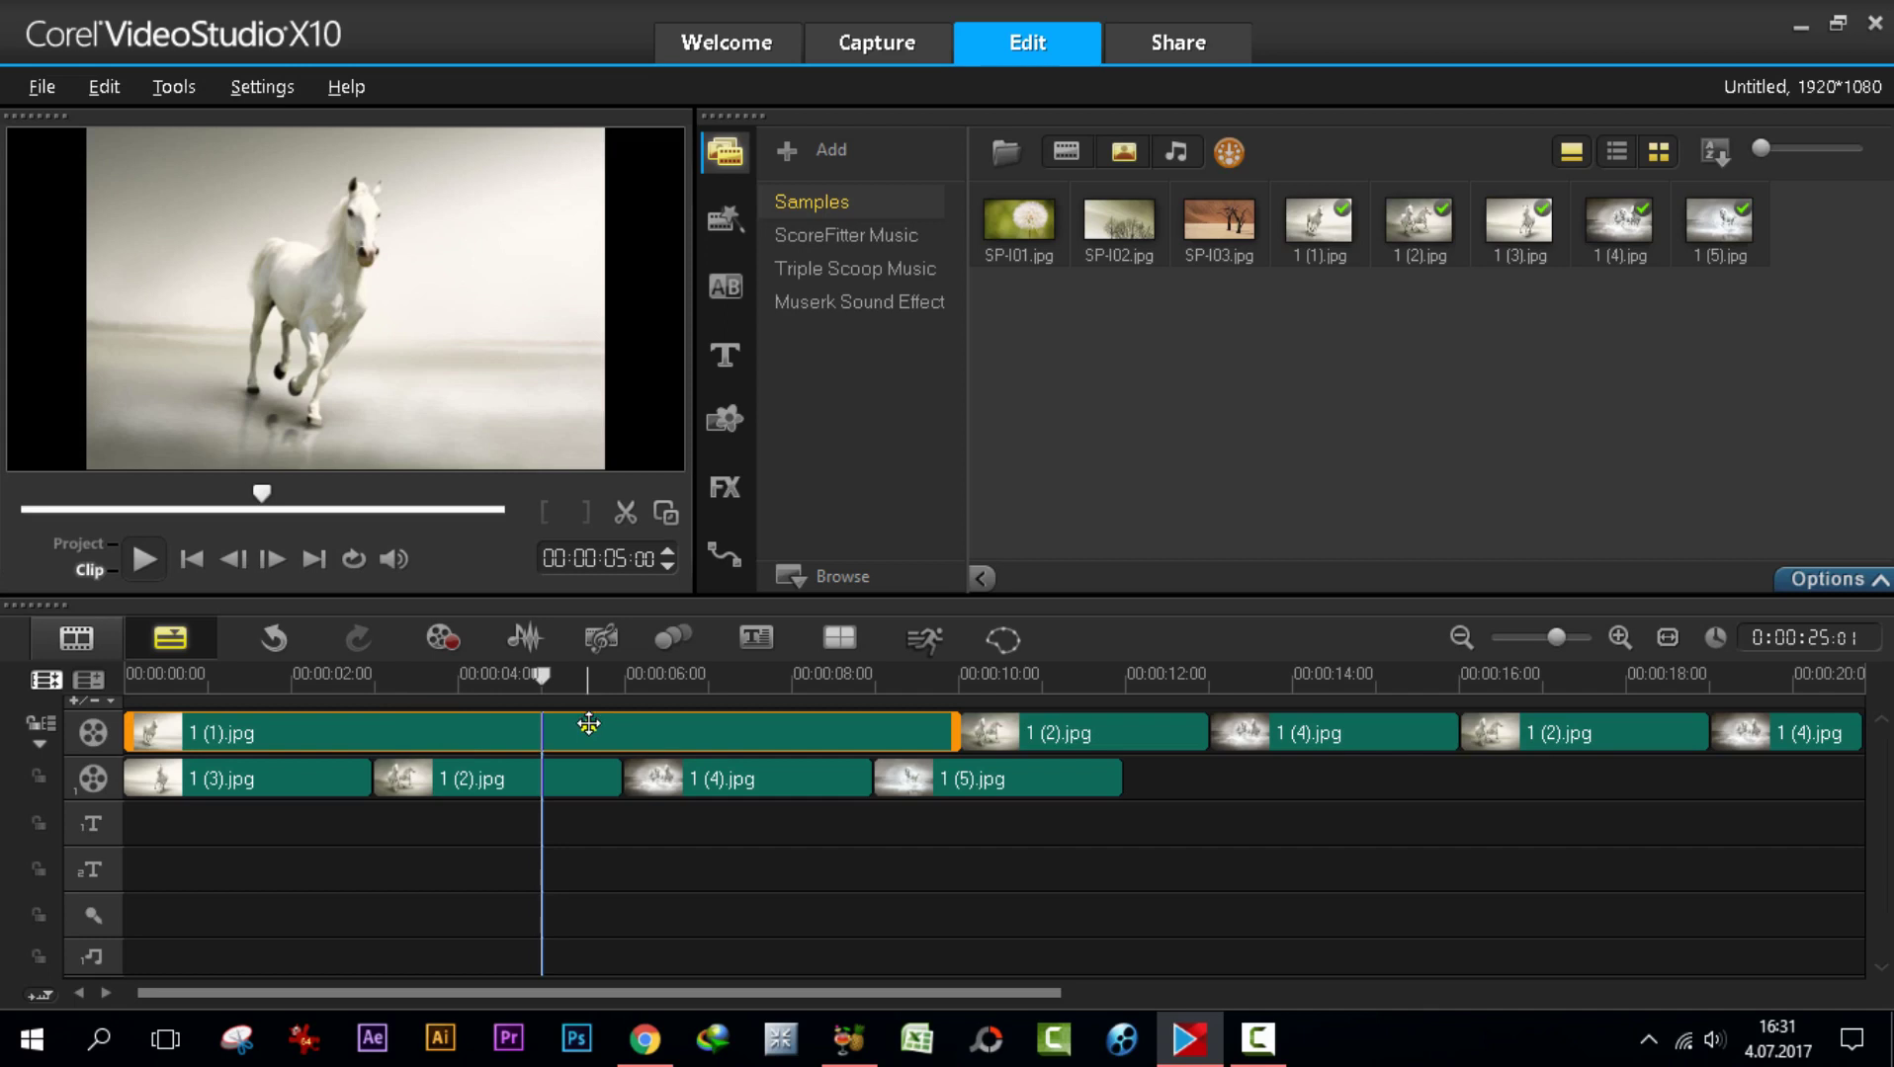
# - Preview the fourth "Lorem ipsum" preset in the title library and place it at the start of the first title track
pyautogui.click(729, 353)
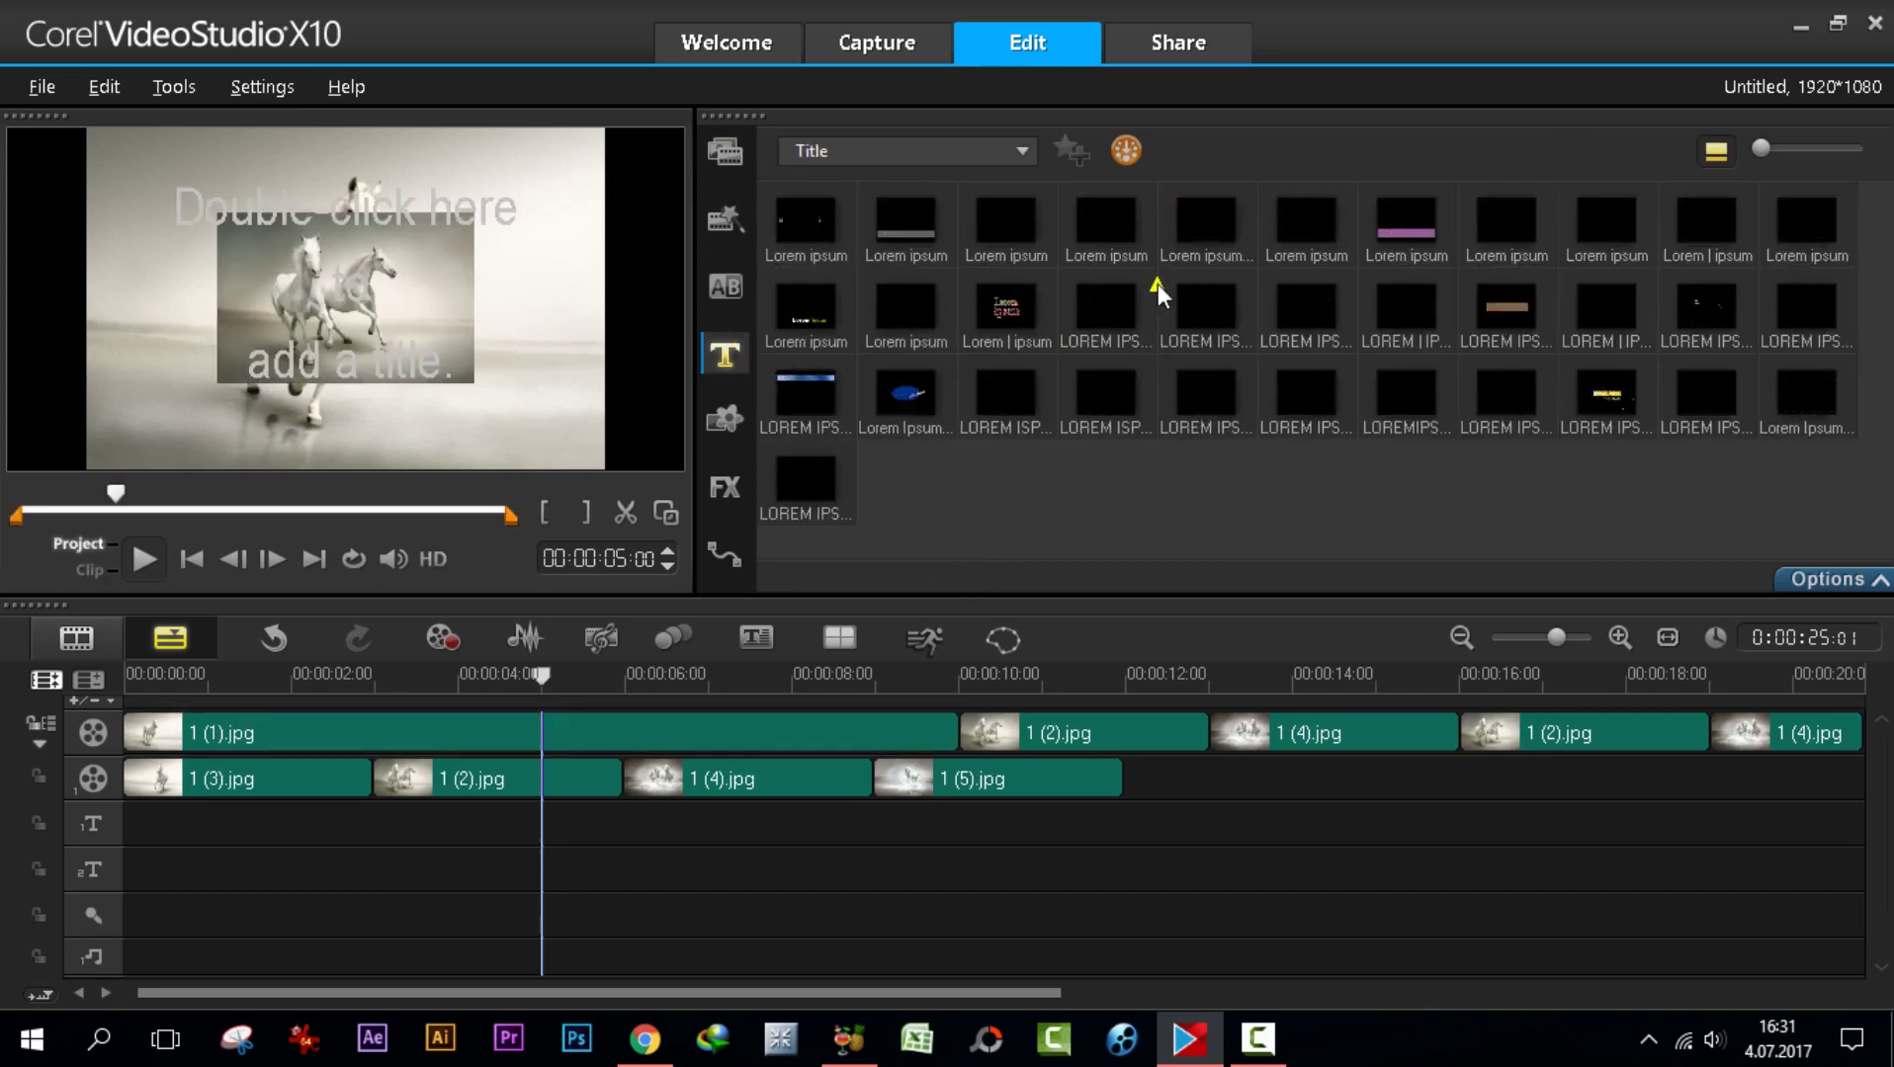
pyautogui.click(1119, 219)
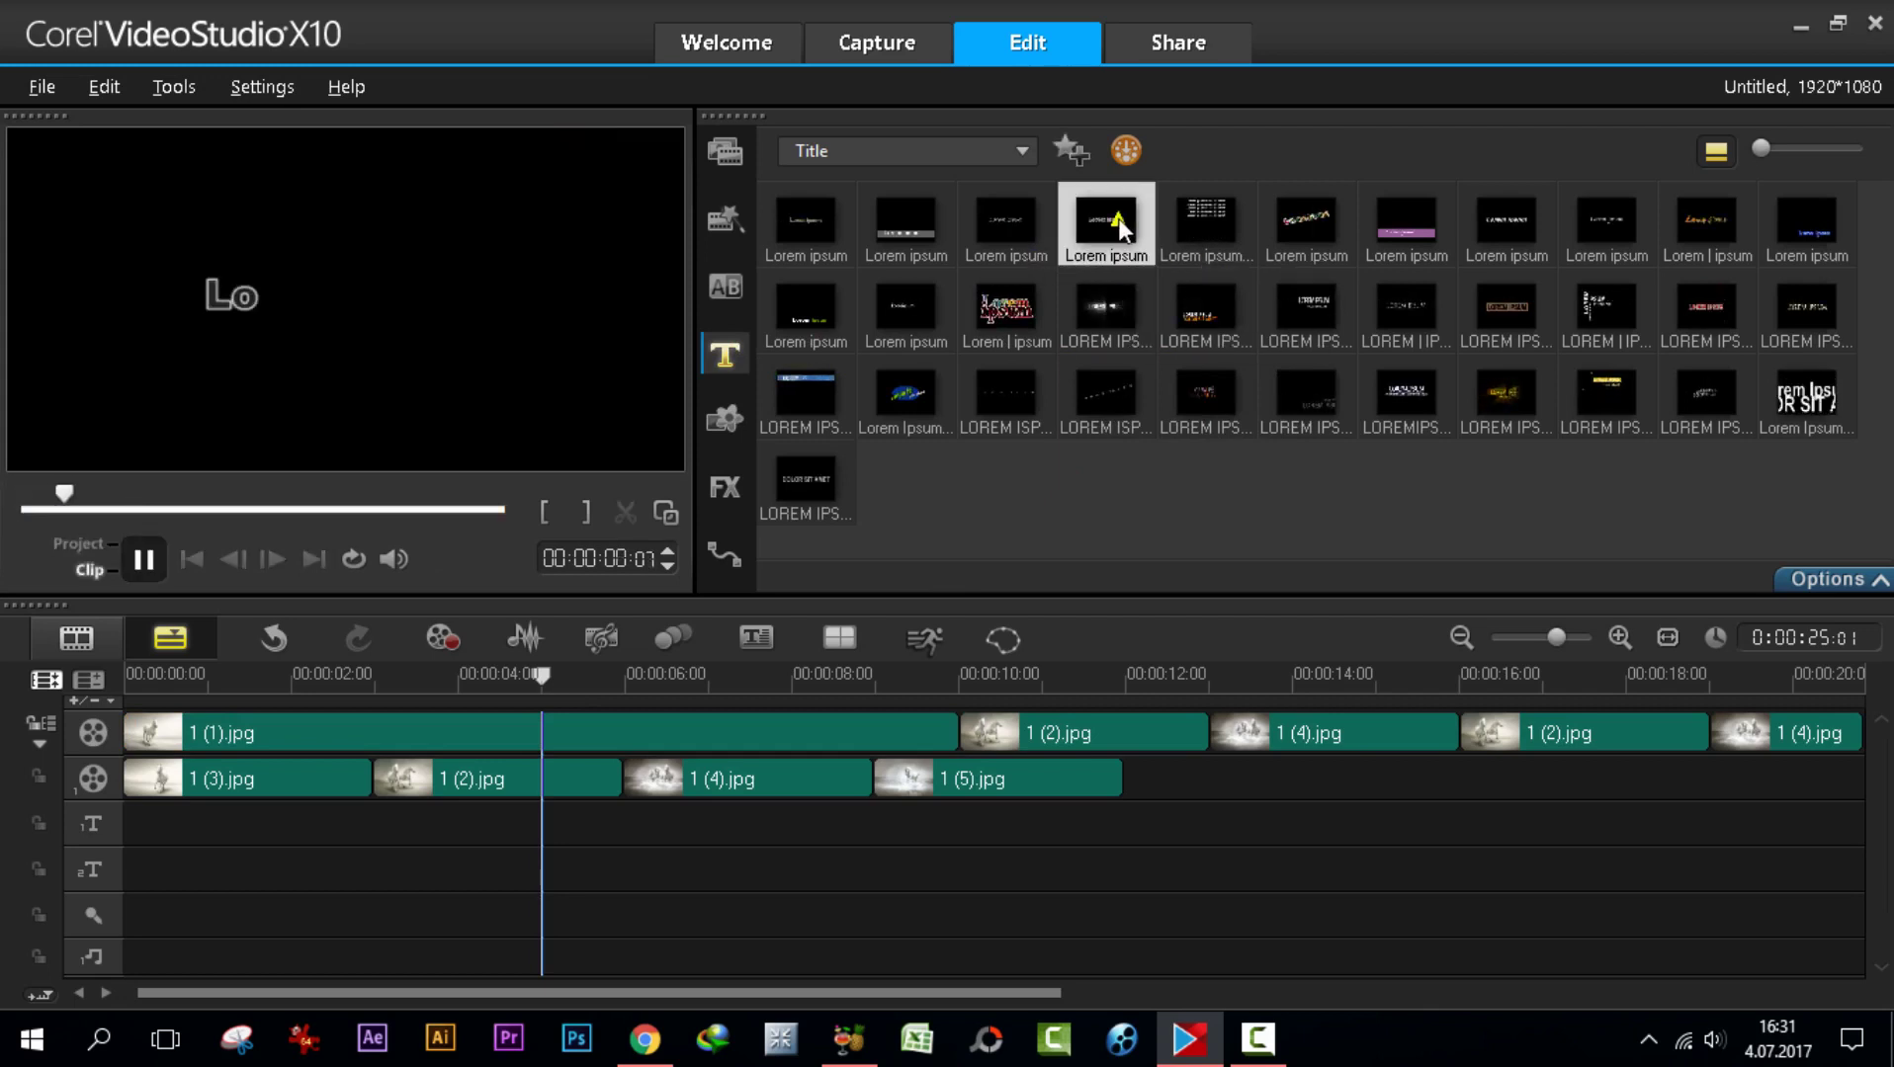
pyautogui.moveTo(1119, 216); pyautogui.dragTo(128, 830)
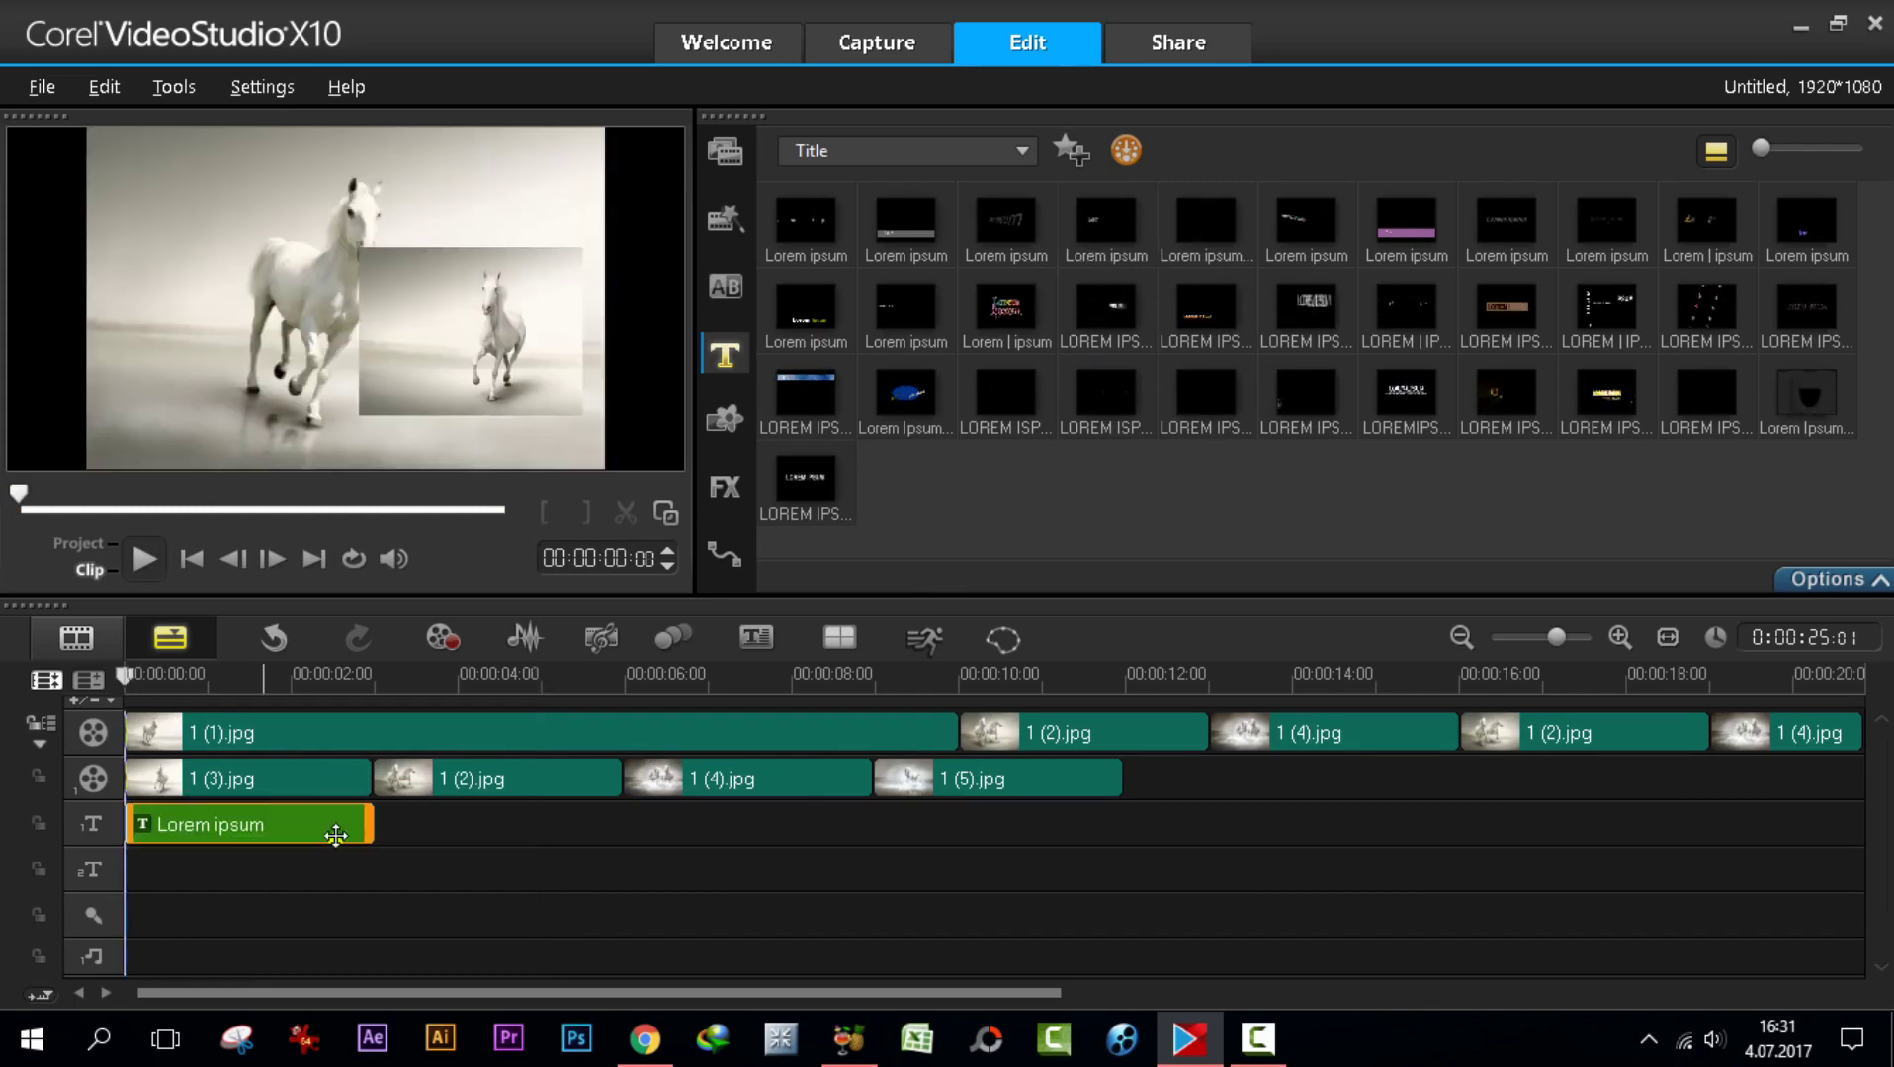
# - Replace the title's text with "pro dersler" and "Kanalıma hoşgeldiniz" on two lines, and move it inside the preview frame's safe area
pyautogui.doubleClick(233, 830)
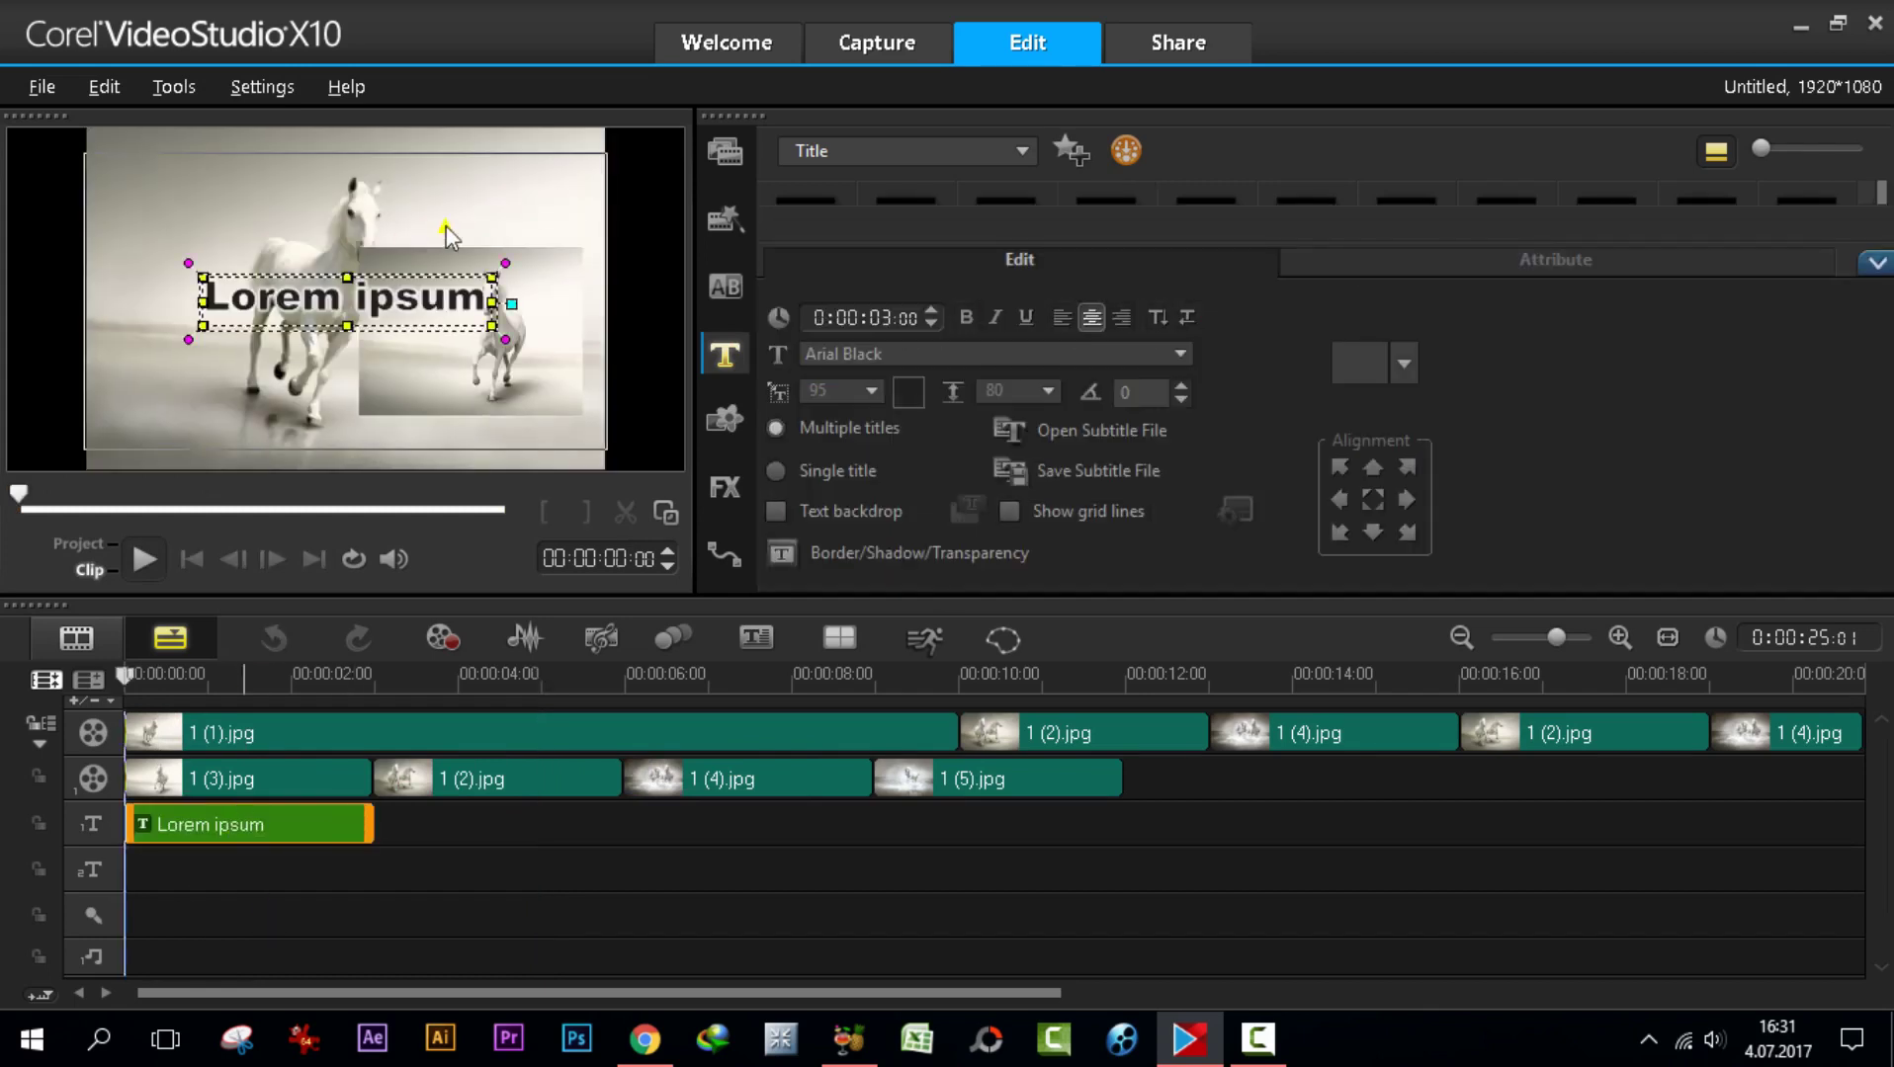
pyautogui.click(486, 300)
pyautogui.moveTo(488, 299); pyautogui.dragTo(0, 306)
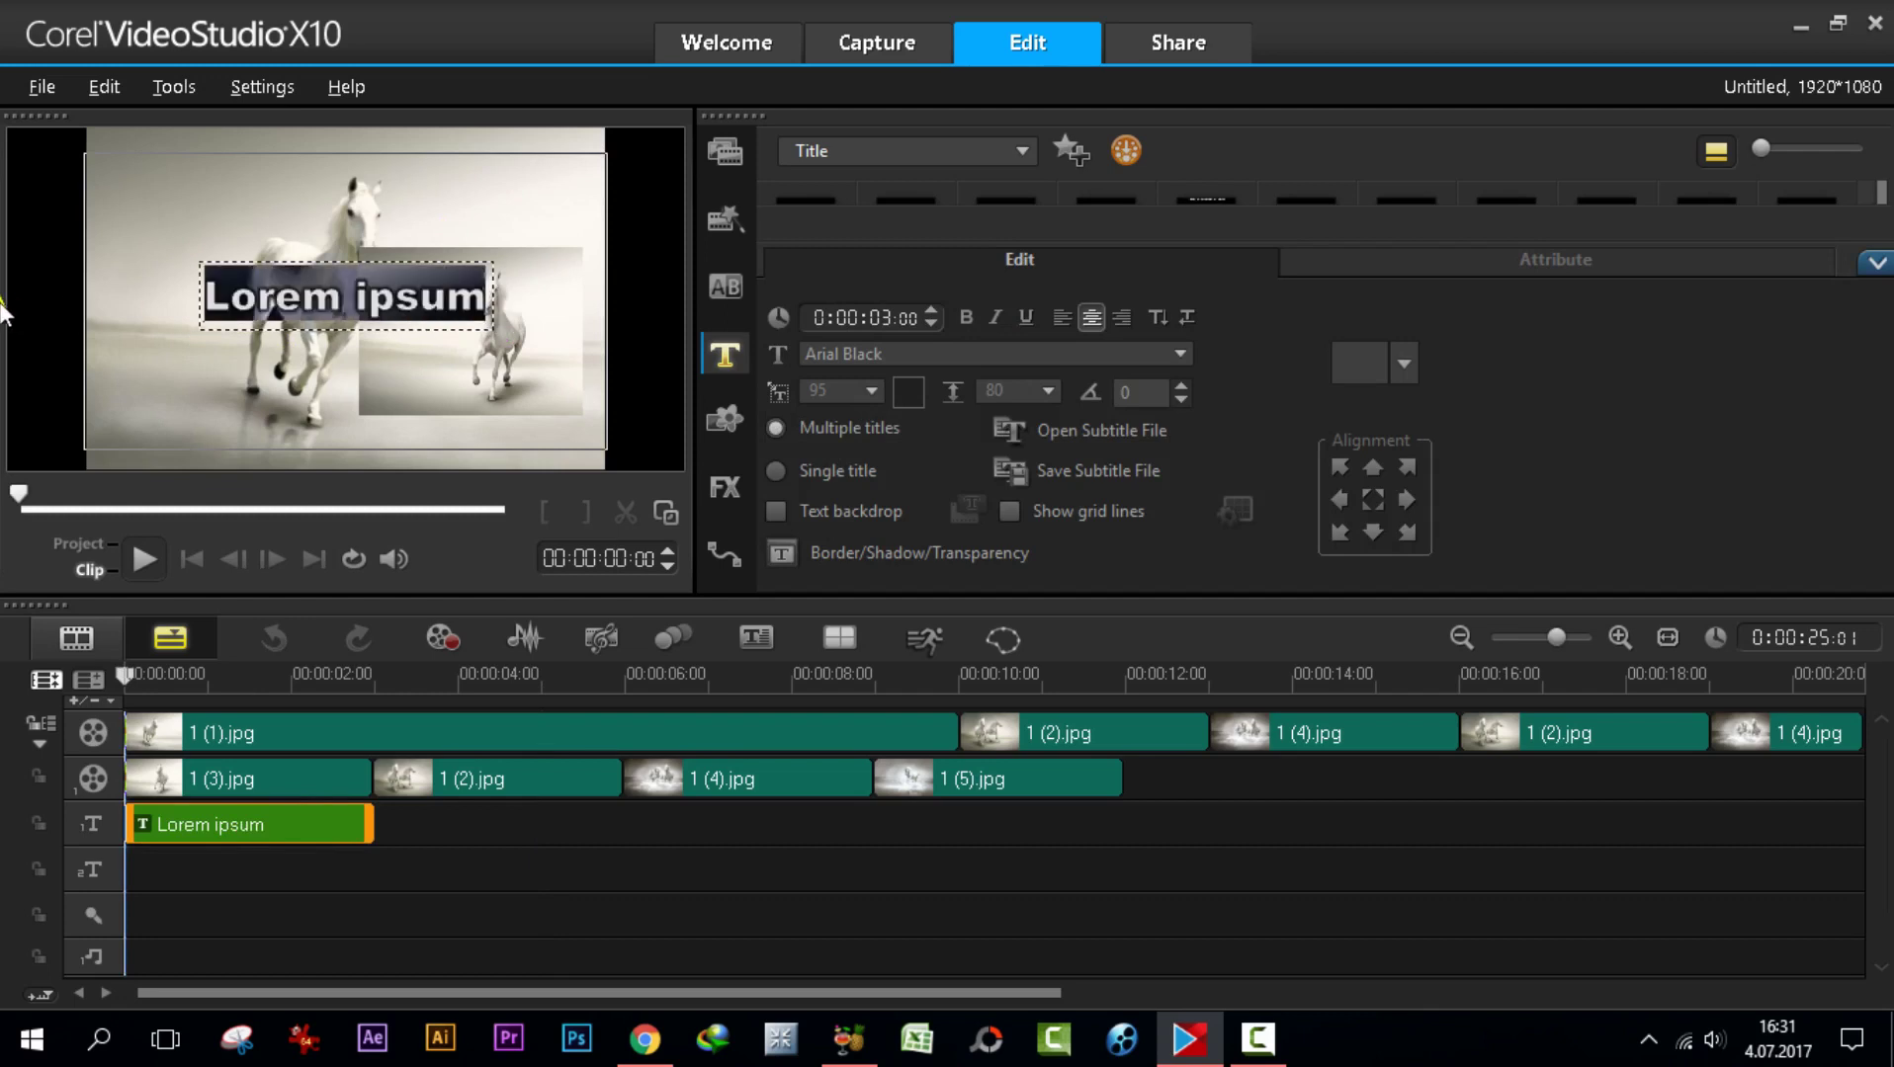
pyautogui.write('pro')
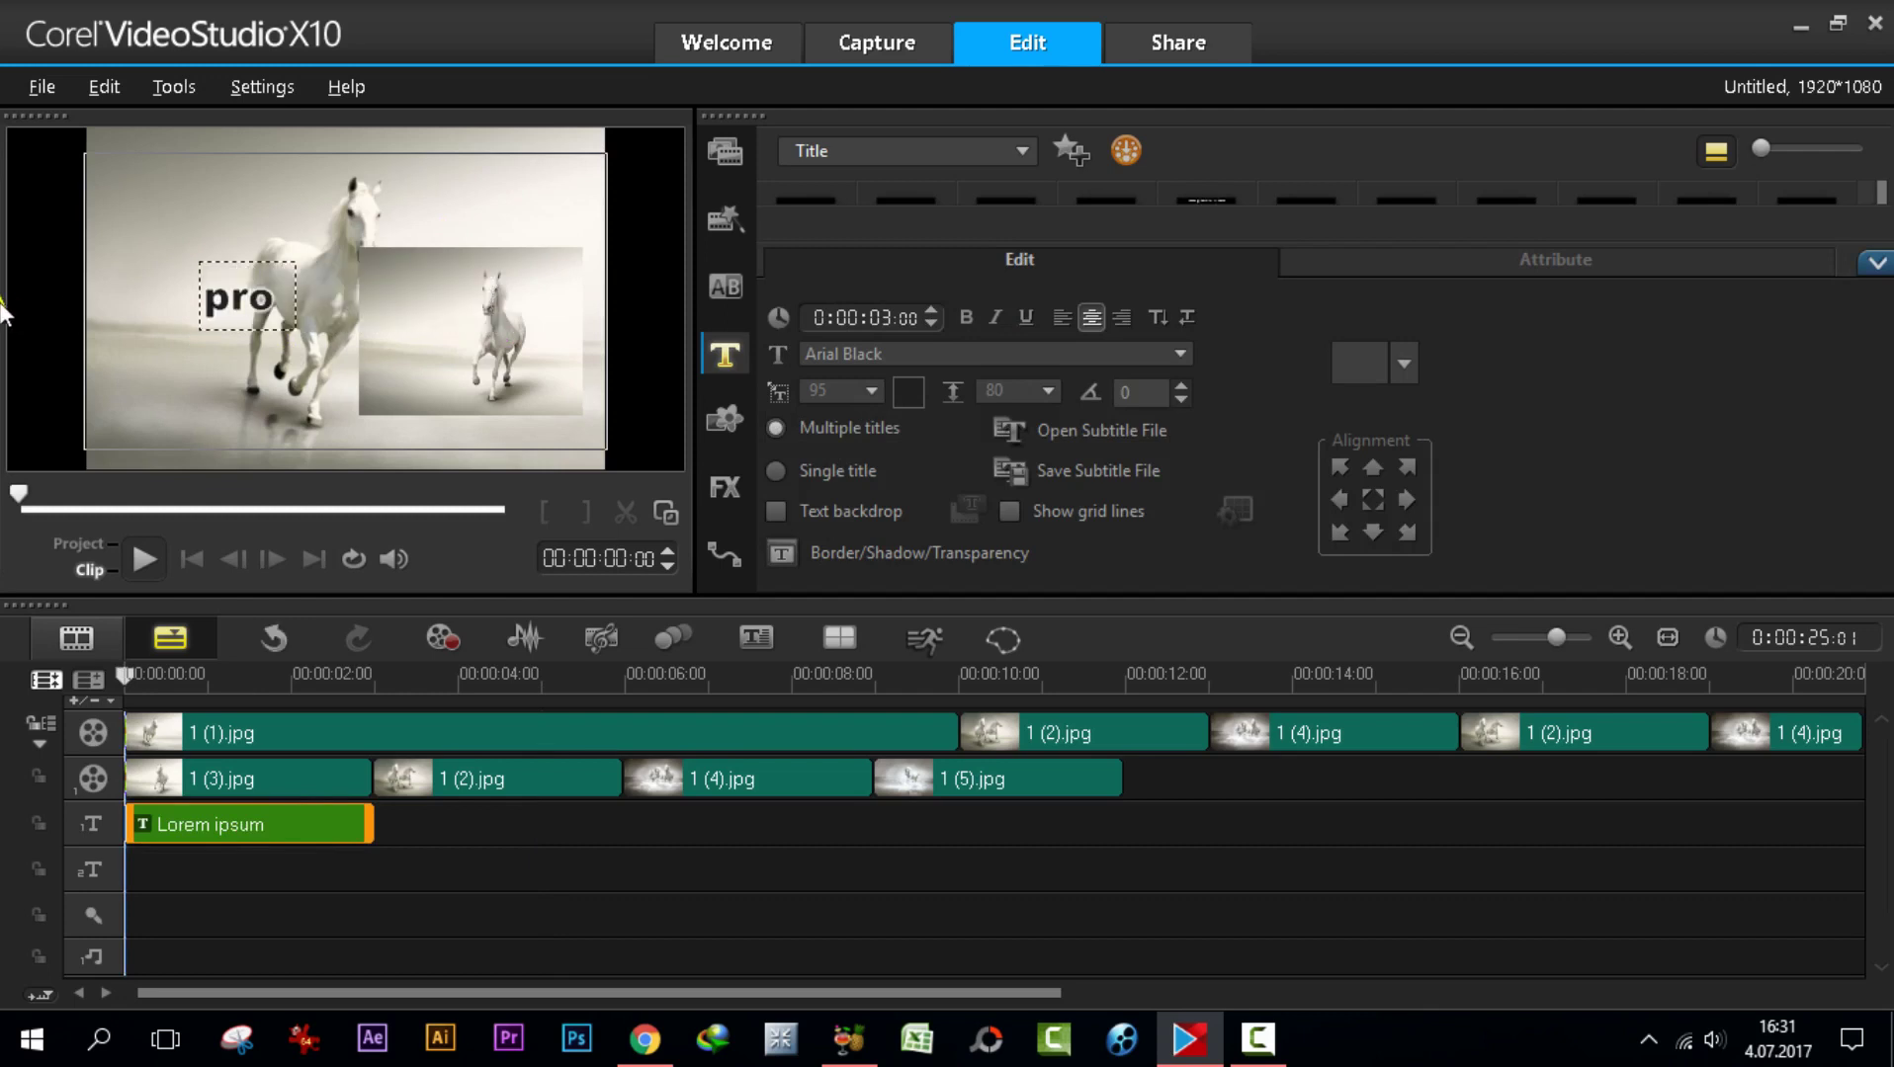
pyautogui.write(' dersler')
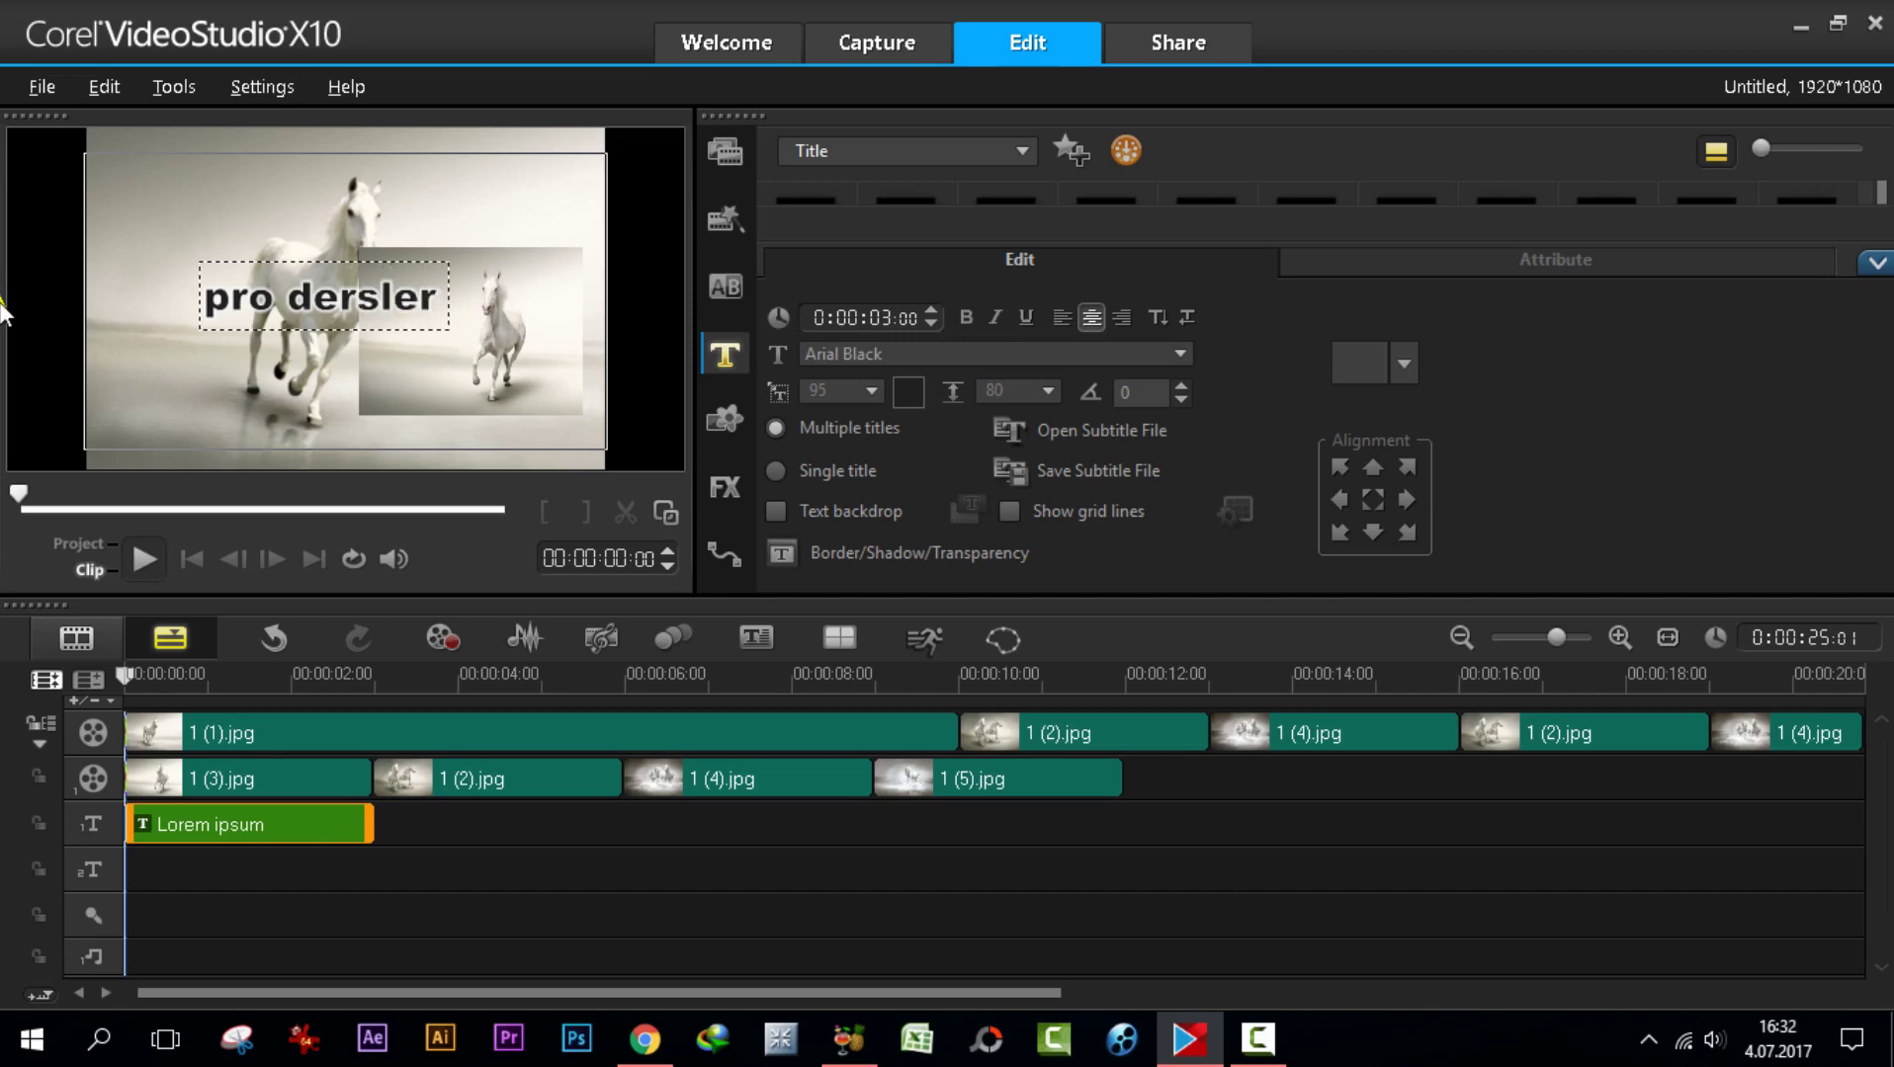
pyautogui.press('Return')
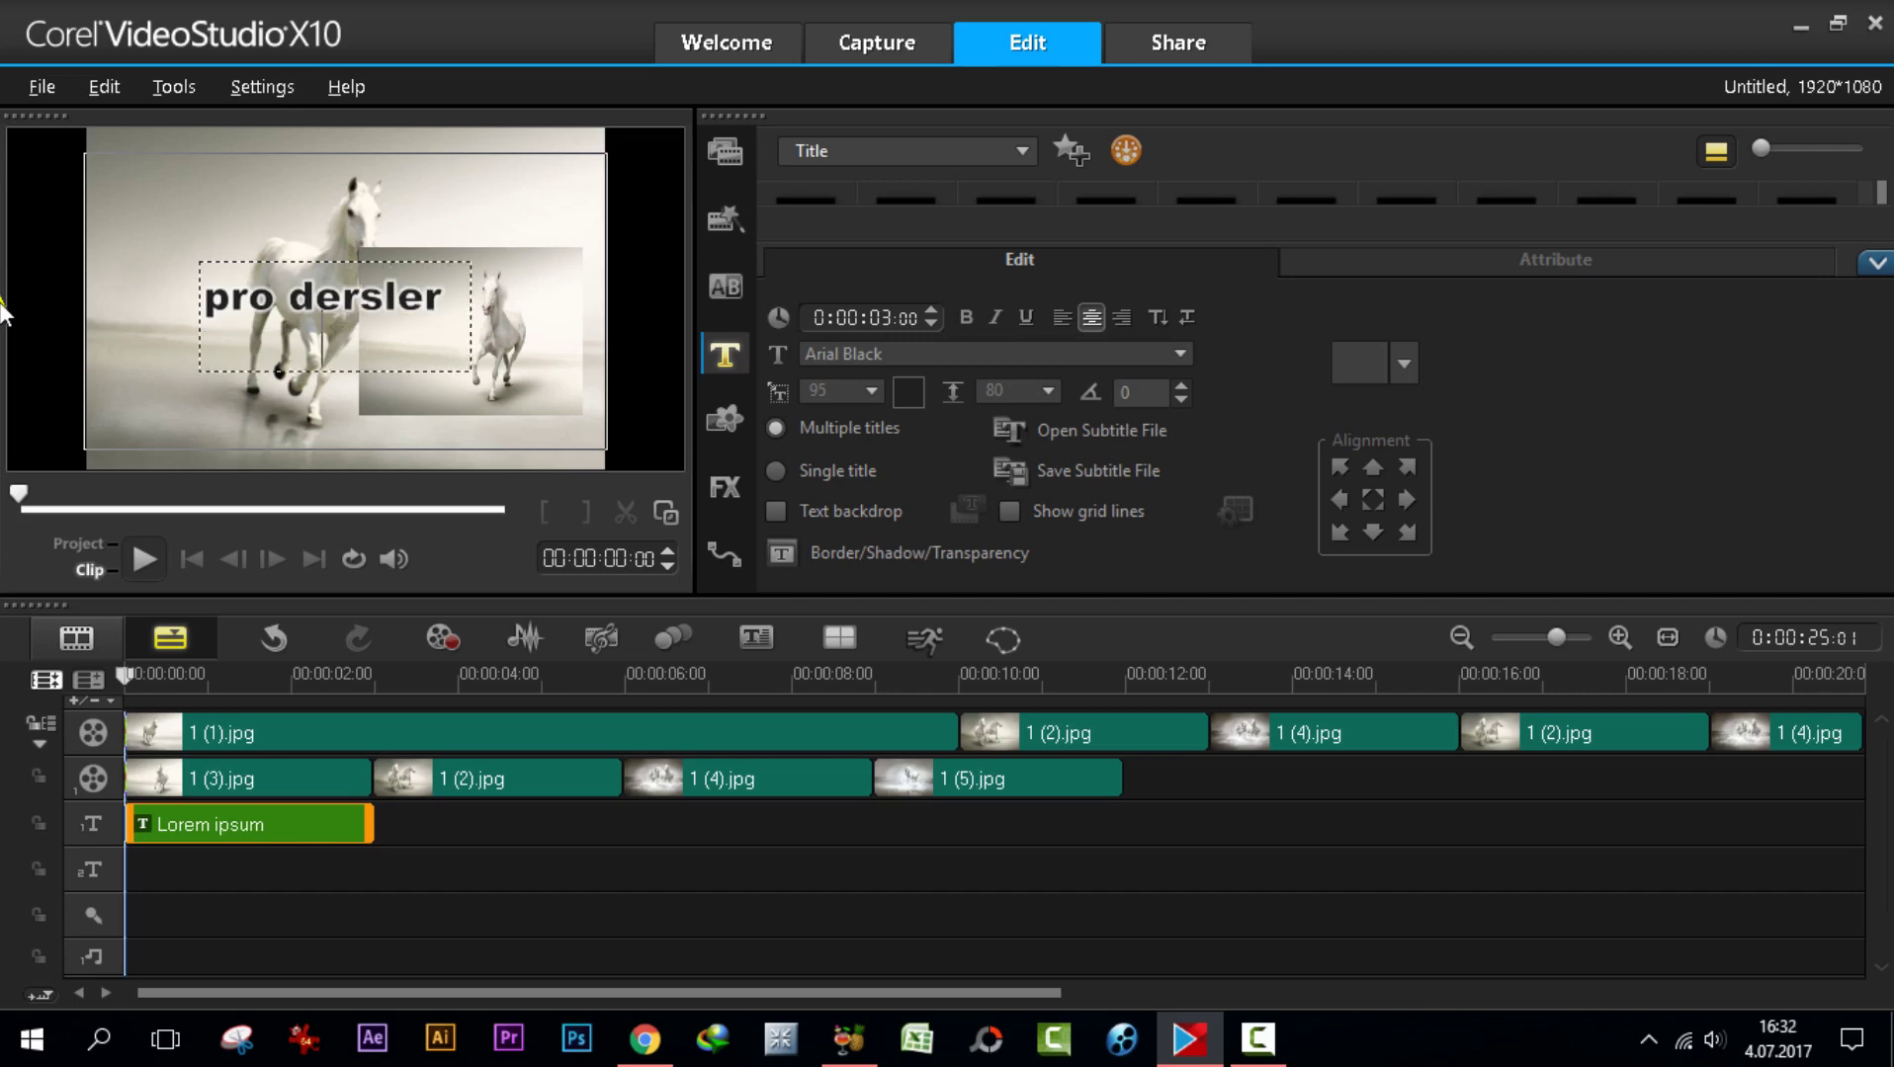
pyautogui.write('K')
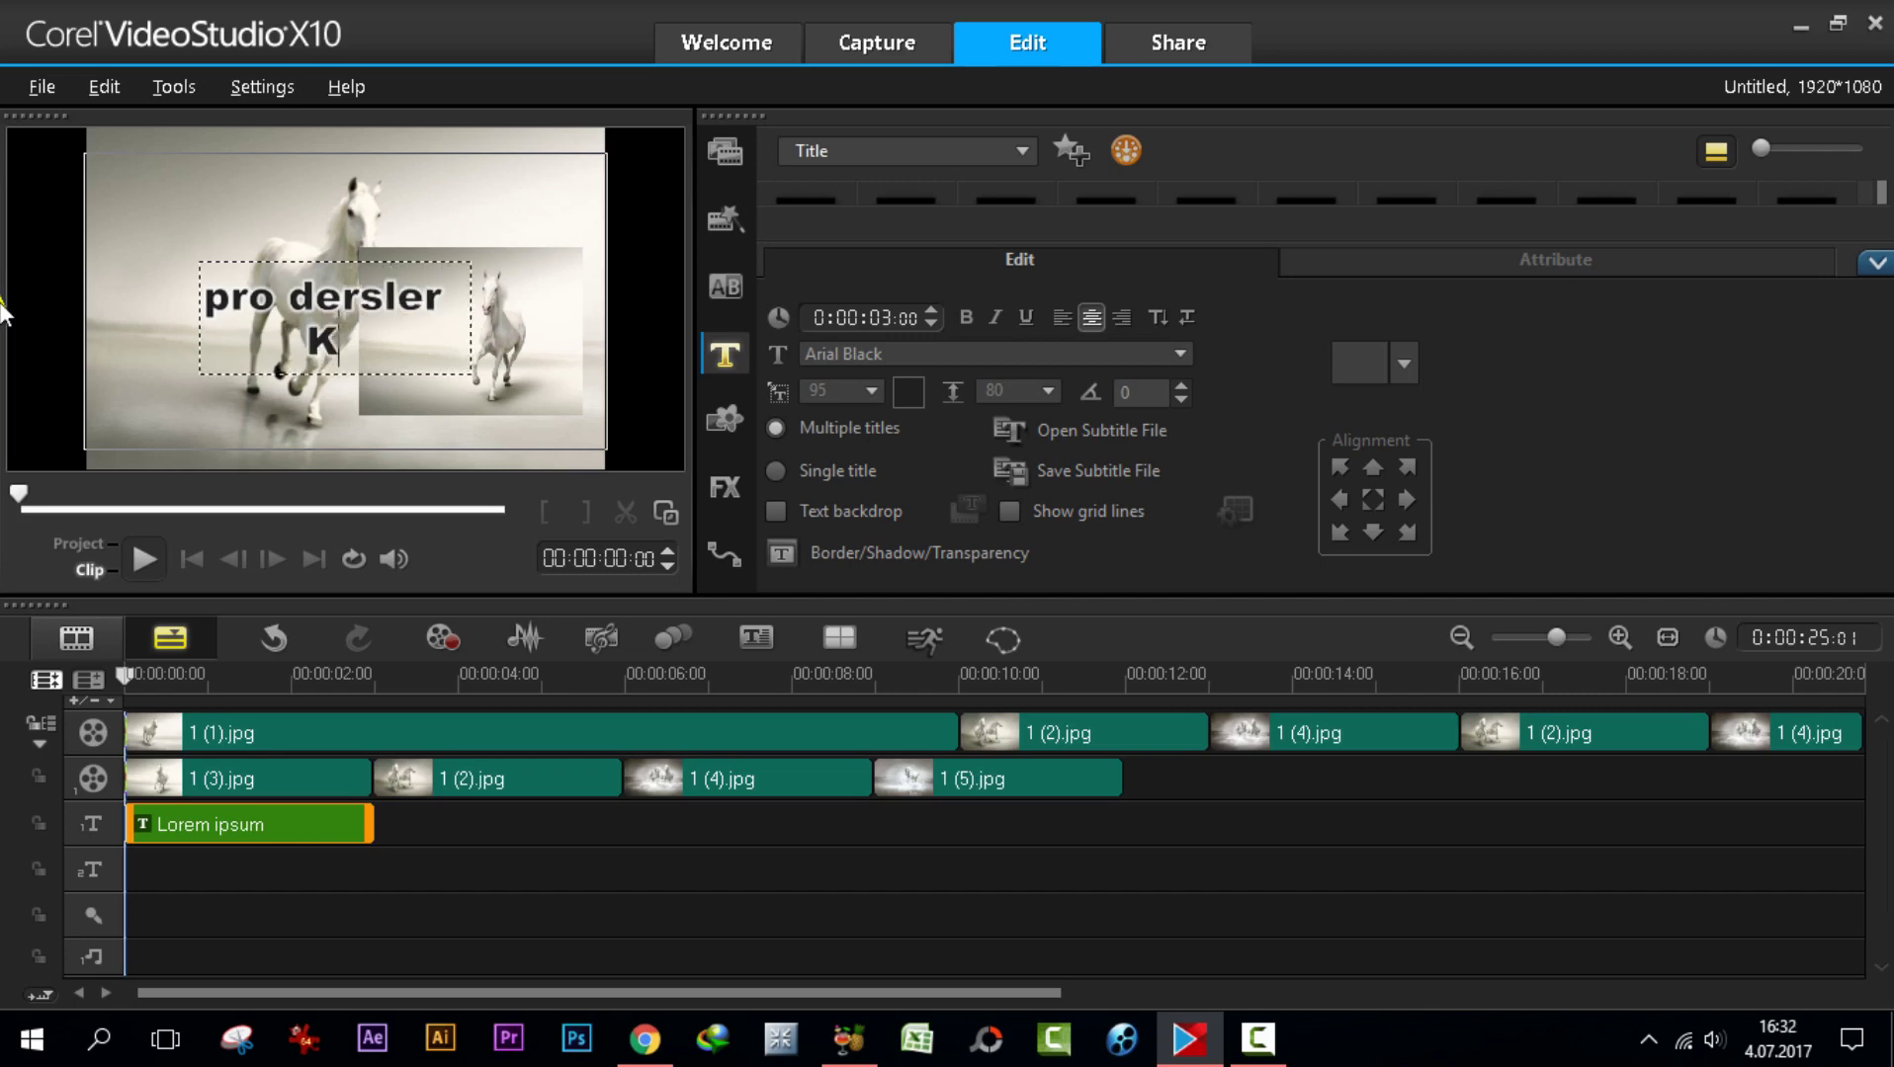
pyautogui.write('analýma')
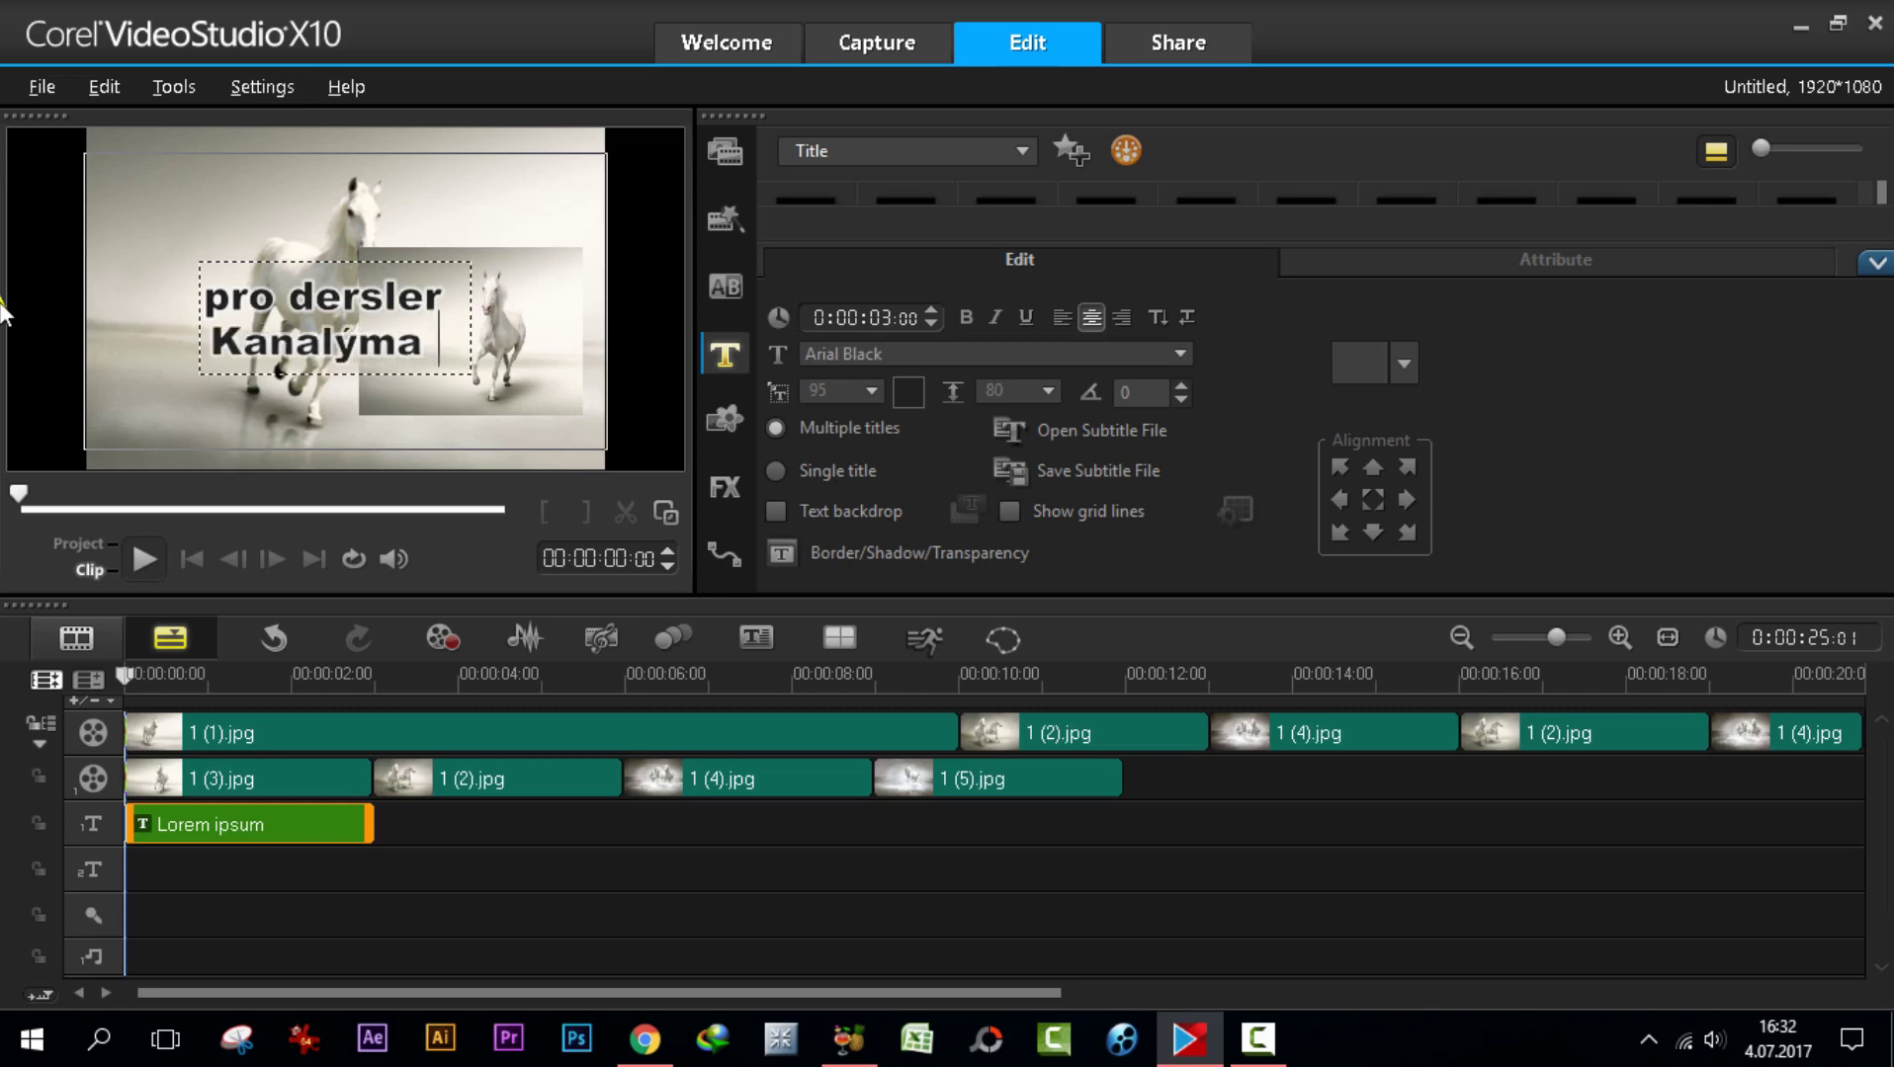
pyautogui.write(' hoþ')
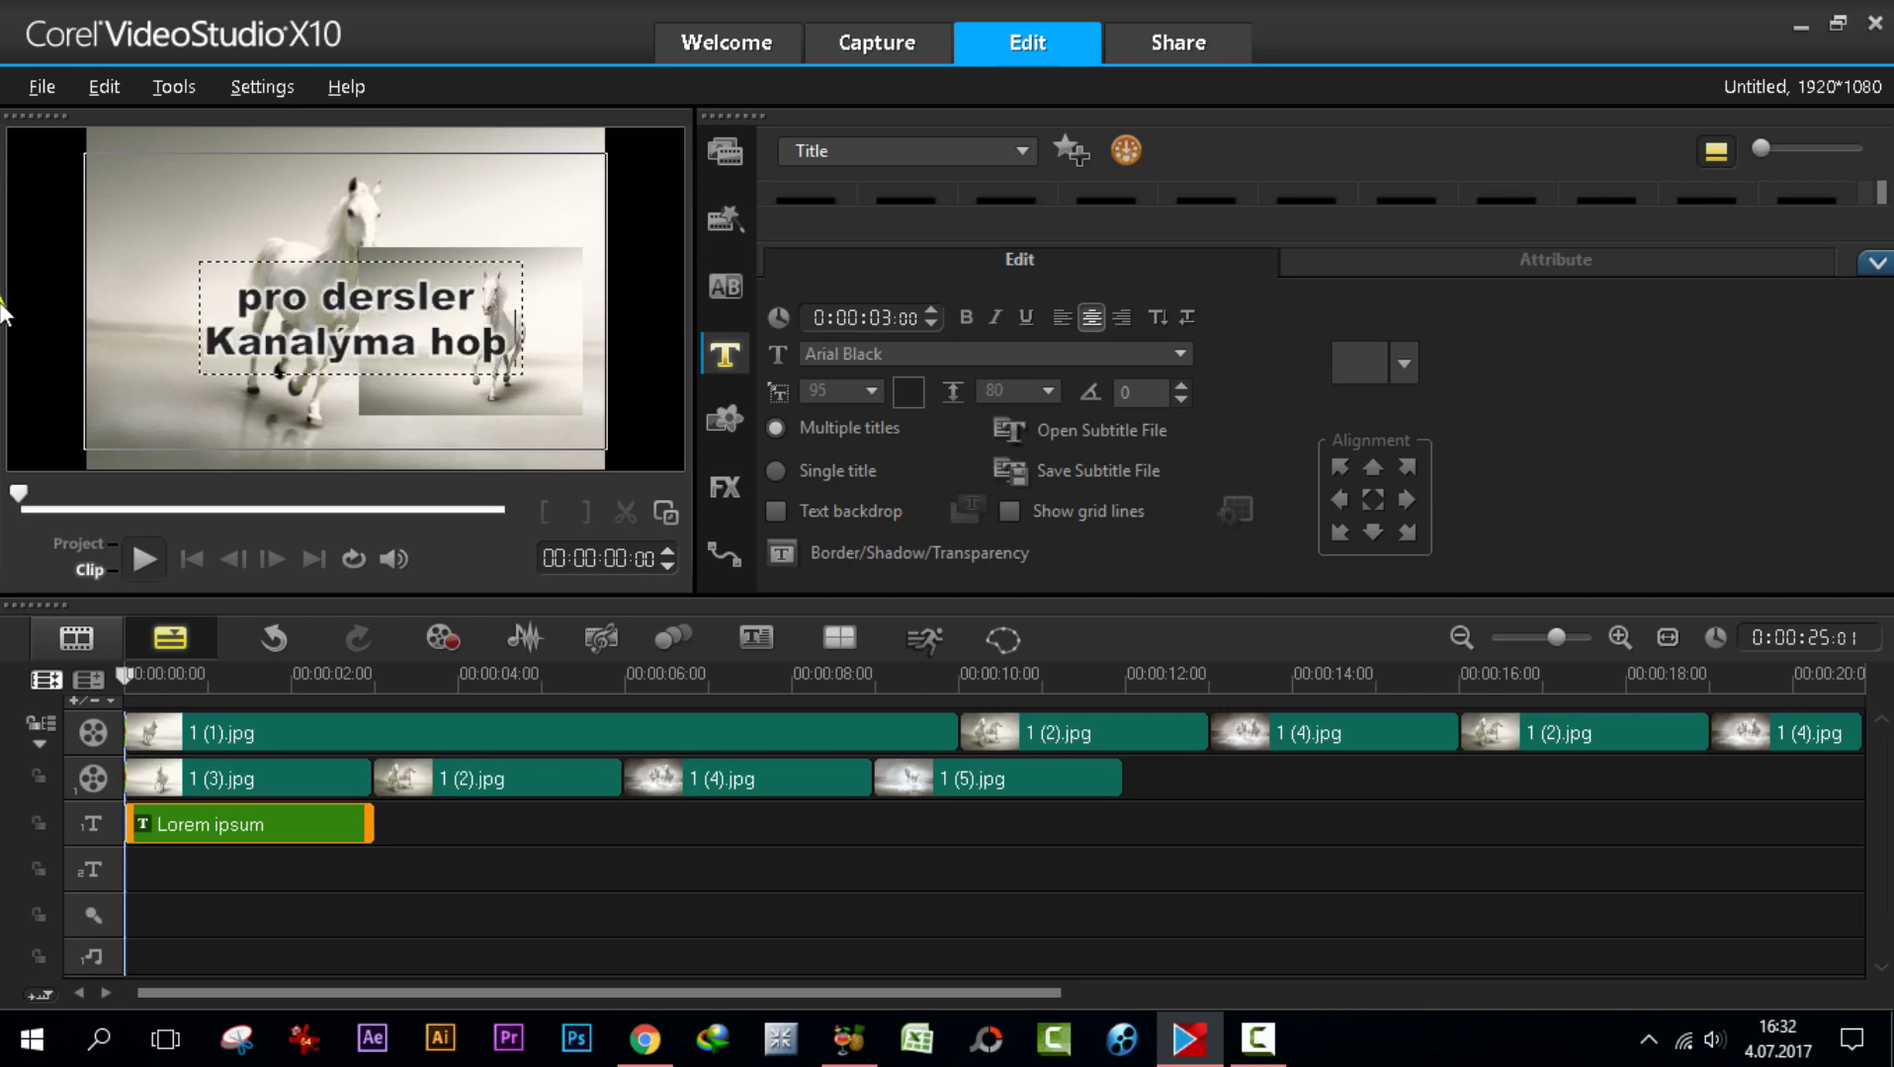
pyautogui.write('geldiniz')
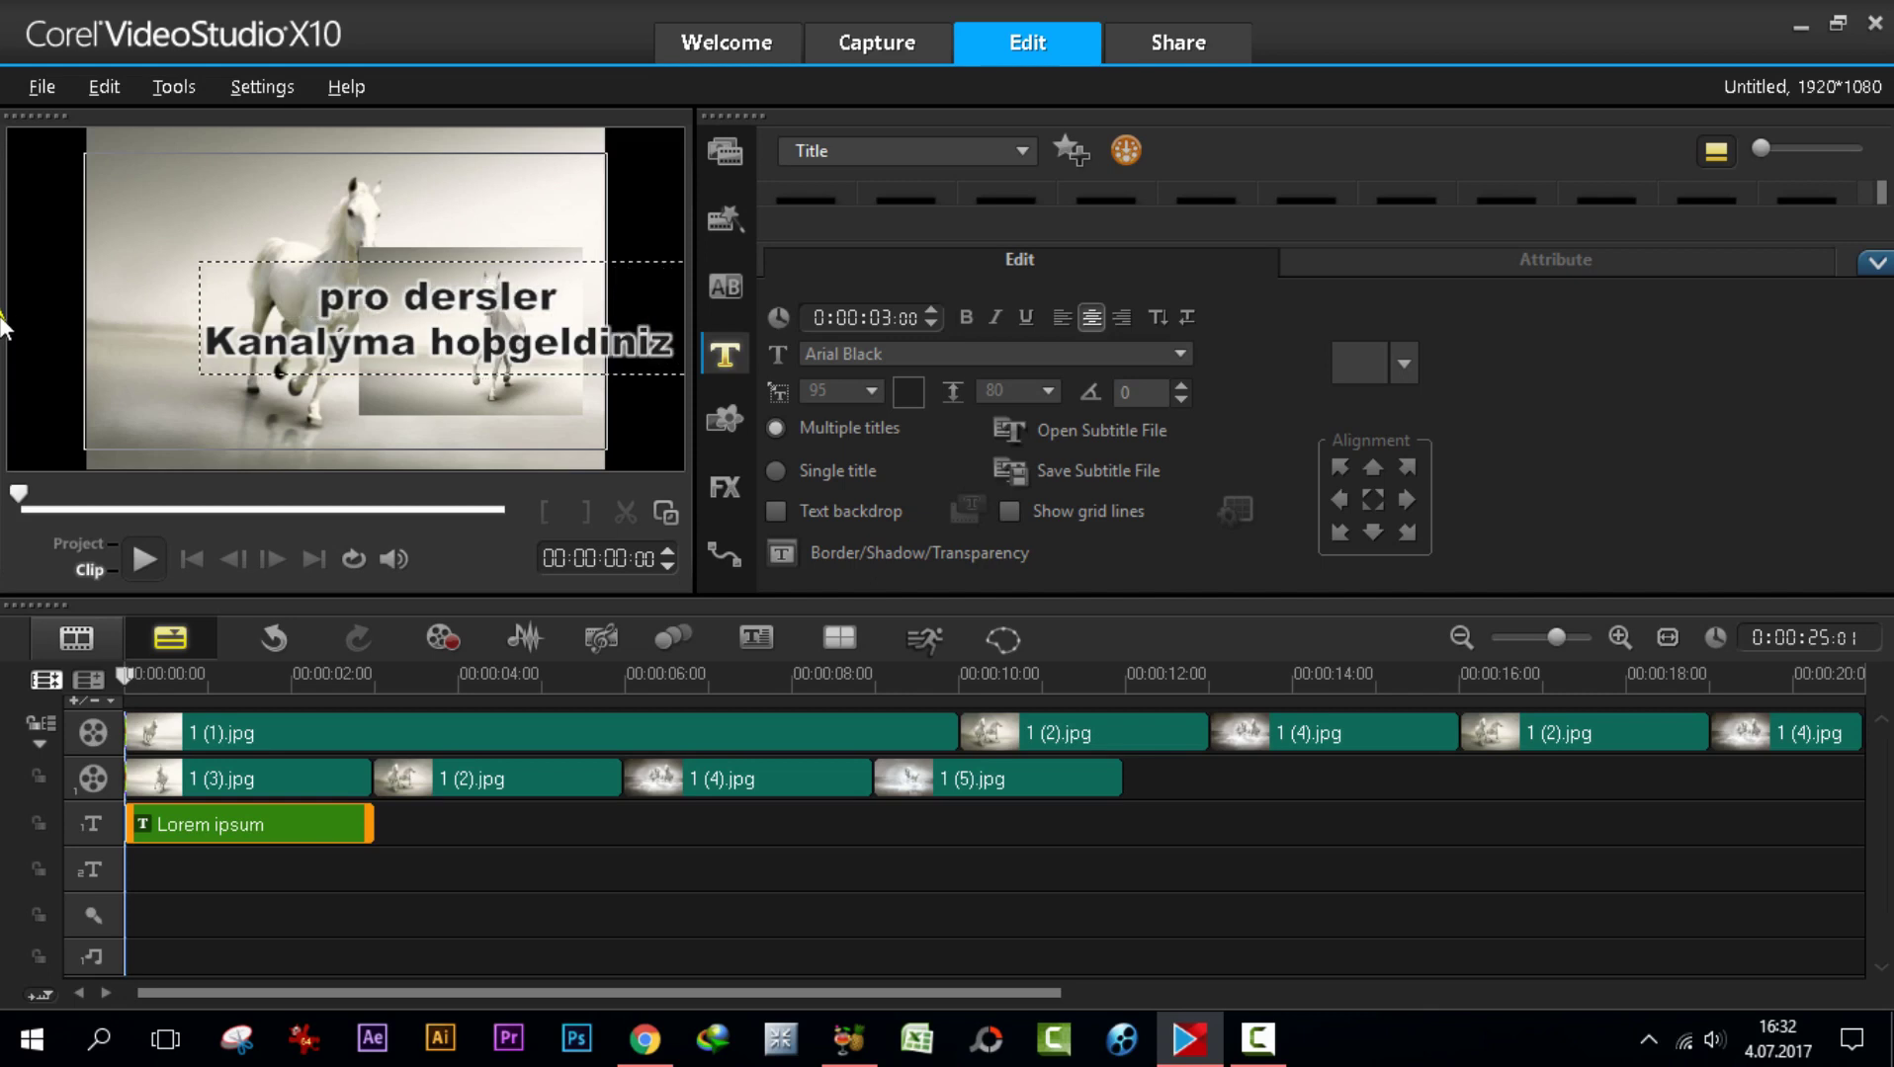
pyautogui.click(265, 428)
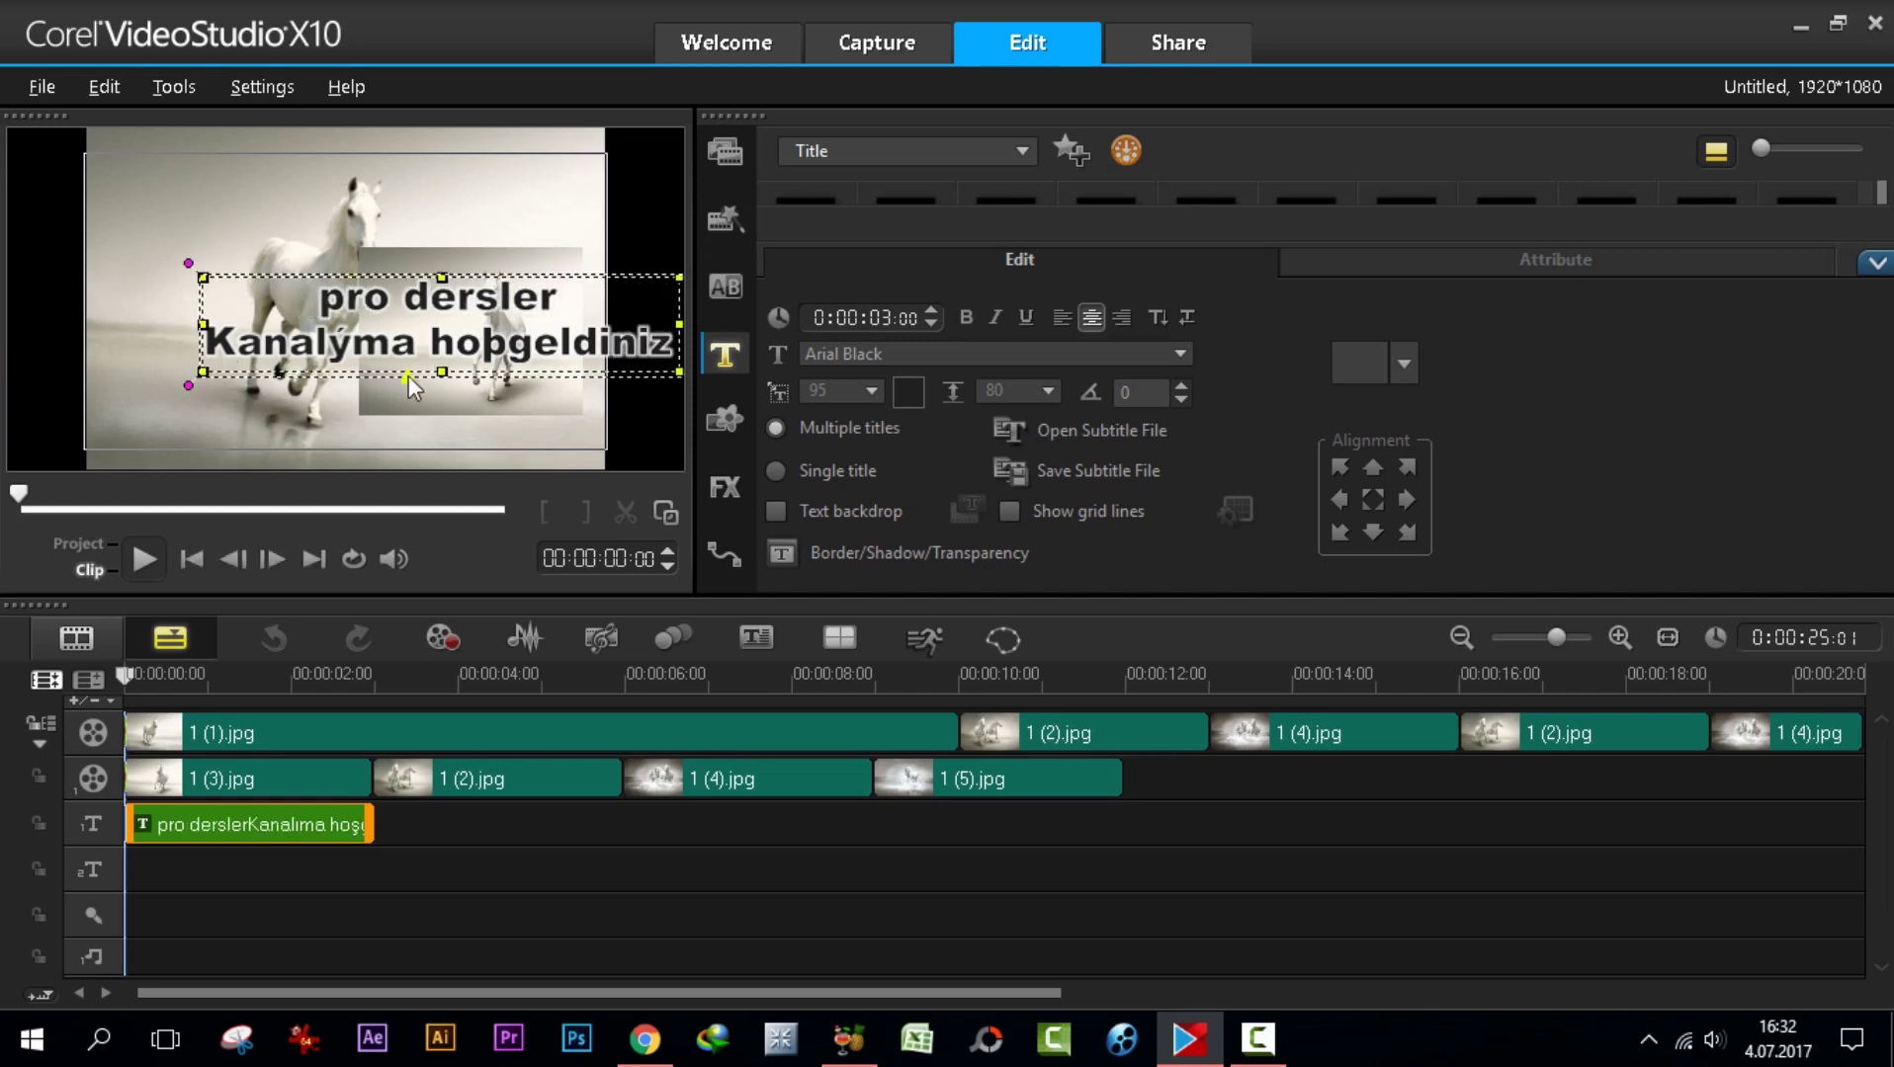
pyautogui.moveTo(423, 333); pyautogui.dragTo(326, 314)
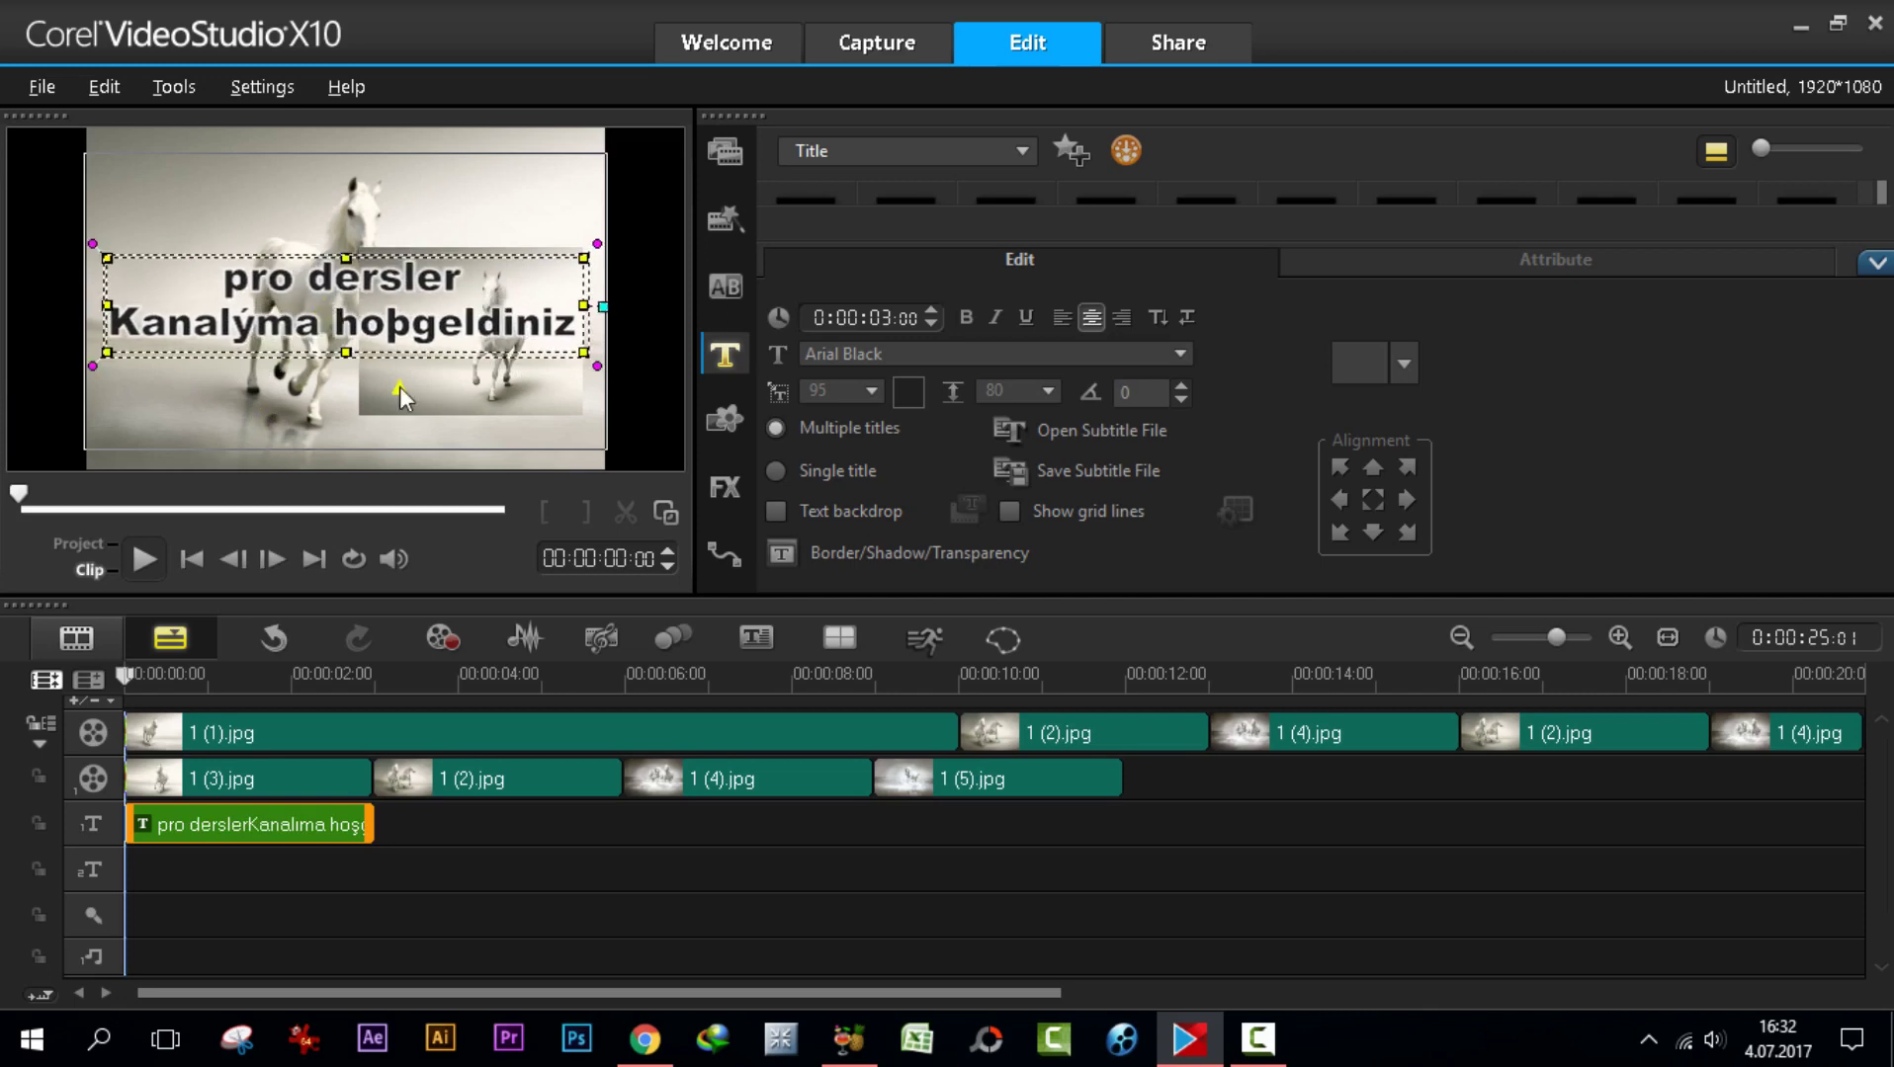
# - Set the font of the whole title text to Turkish Tms Roman and centre the title horizontally in the preview frame
pyautogui.click(578, 318)
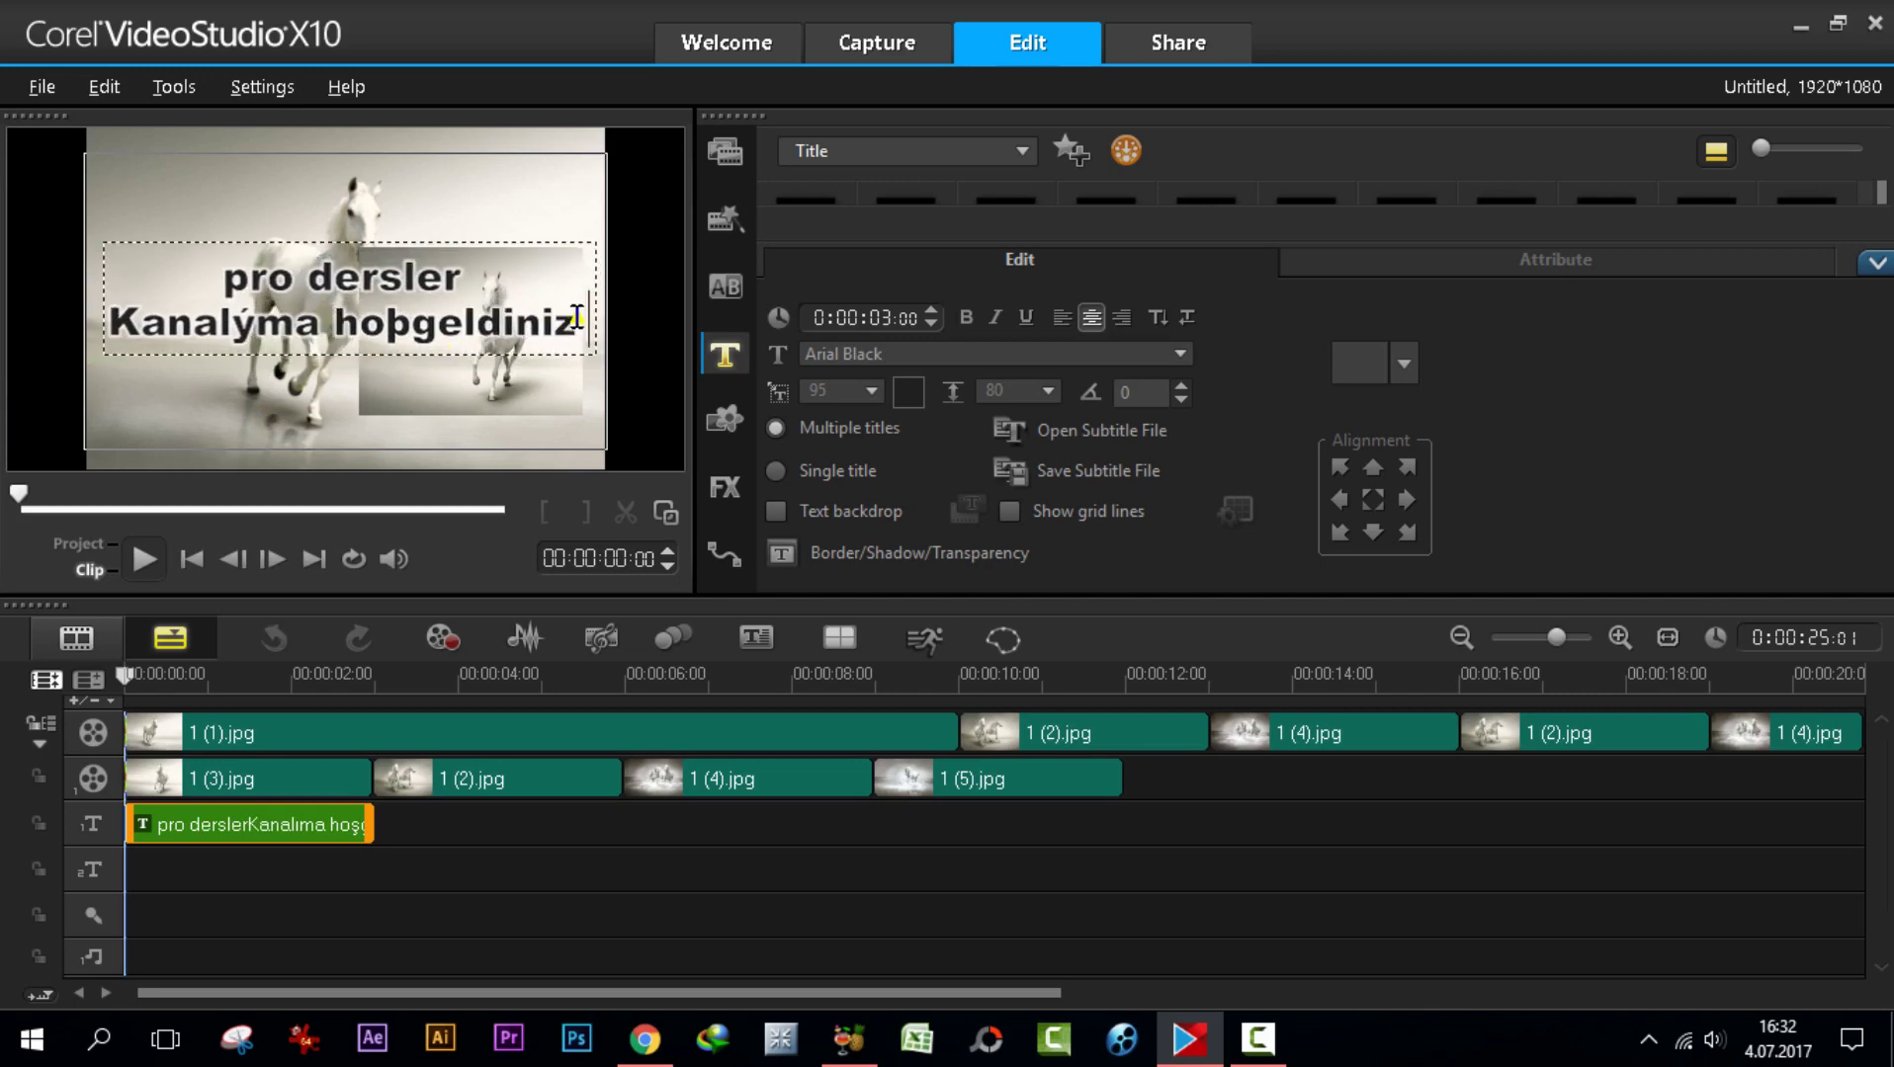
pyautogui.moveTo(585, 329); pyautogui.dragTo(96, 267)
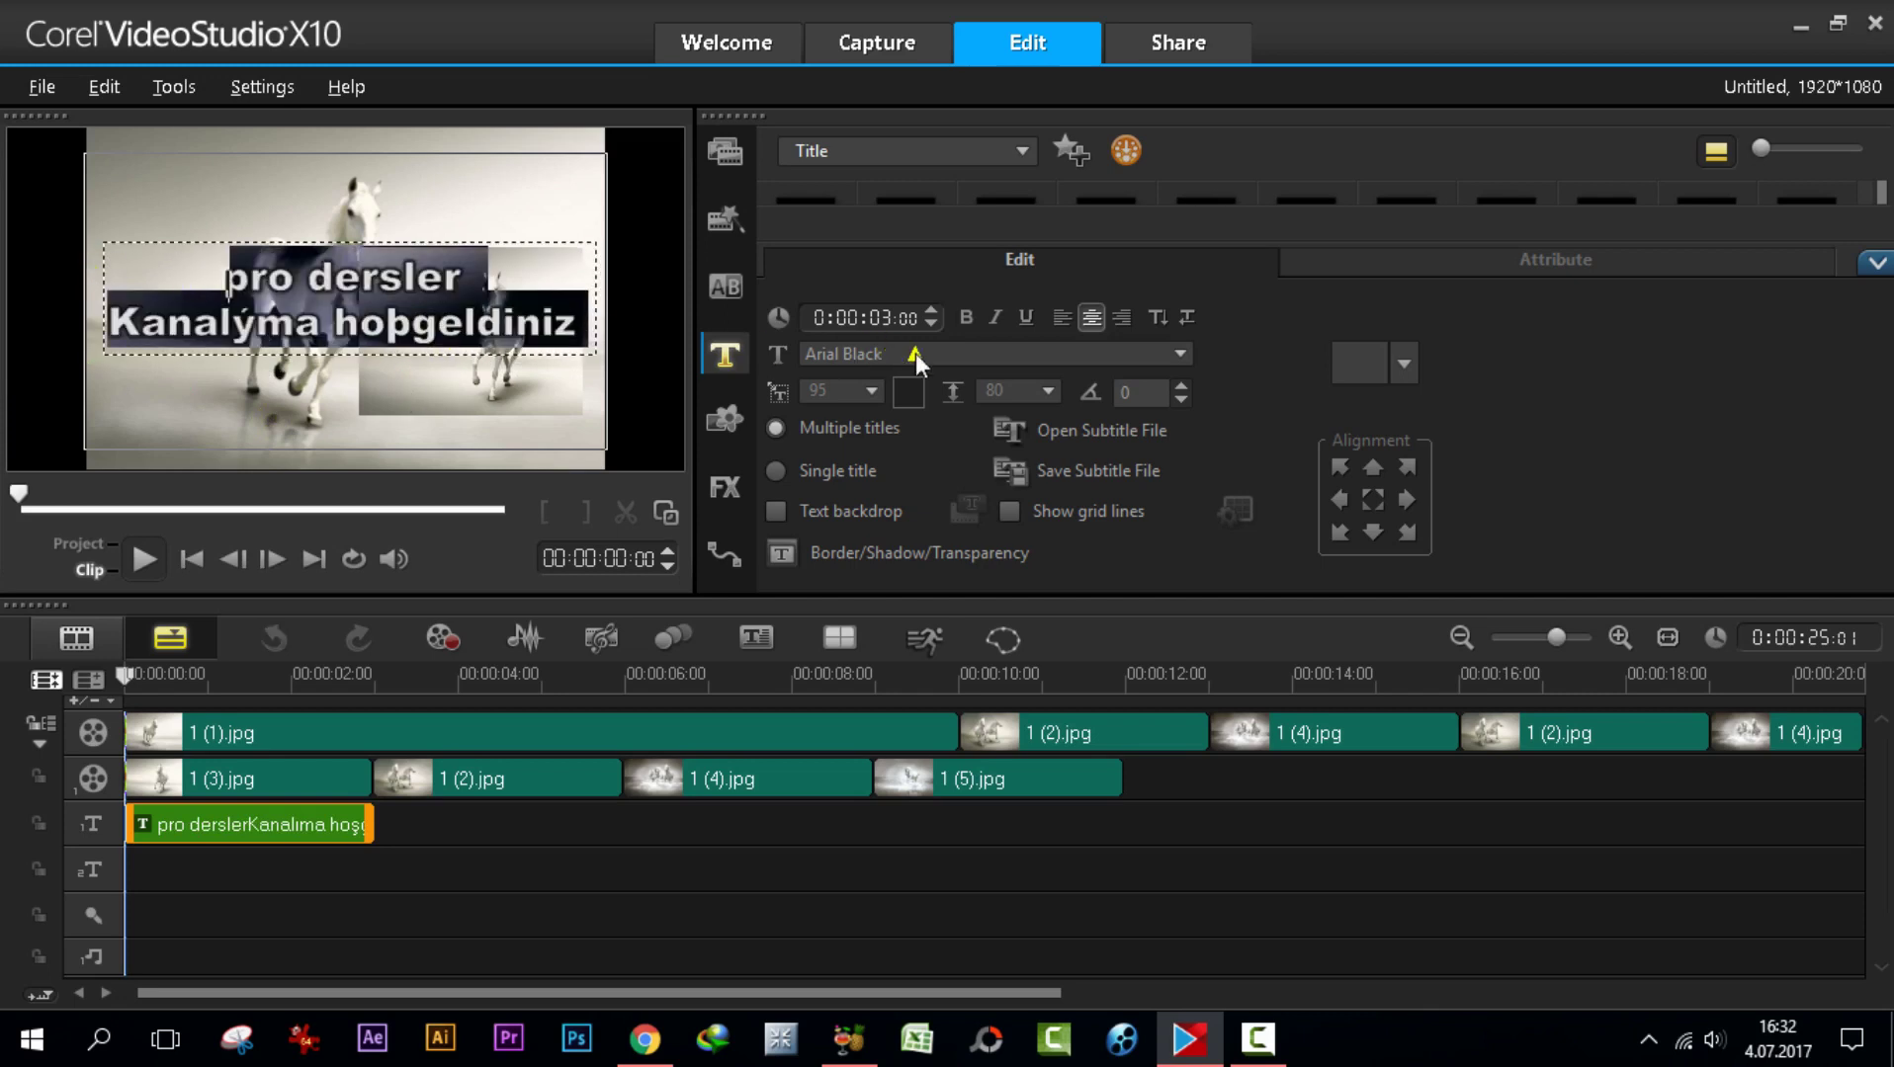
pyautogui.click(1182, 354)
pyautogui.moveTo(1361, 426); pyautogui.dragTo(1367, 577)
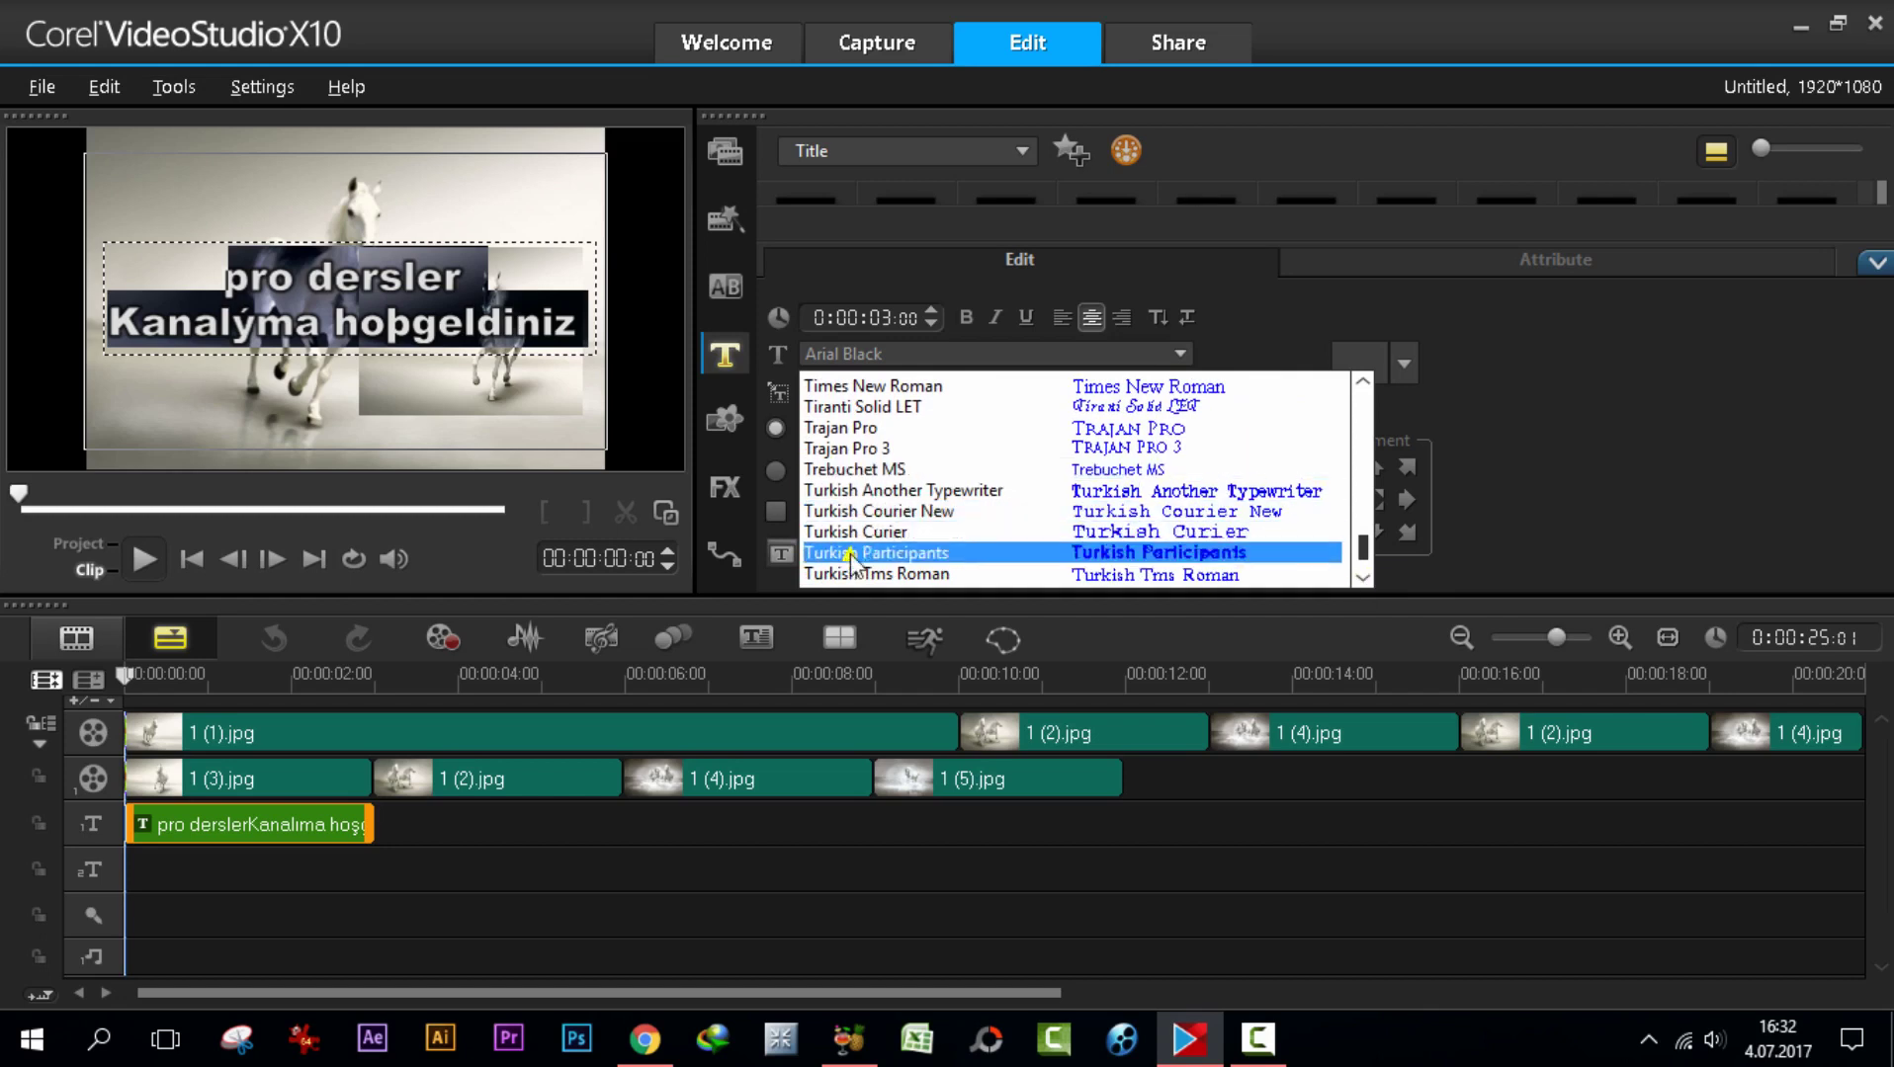
pyautogui.click(868, 574)
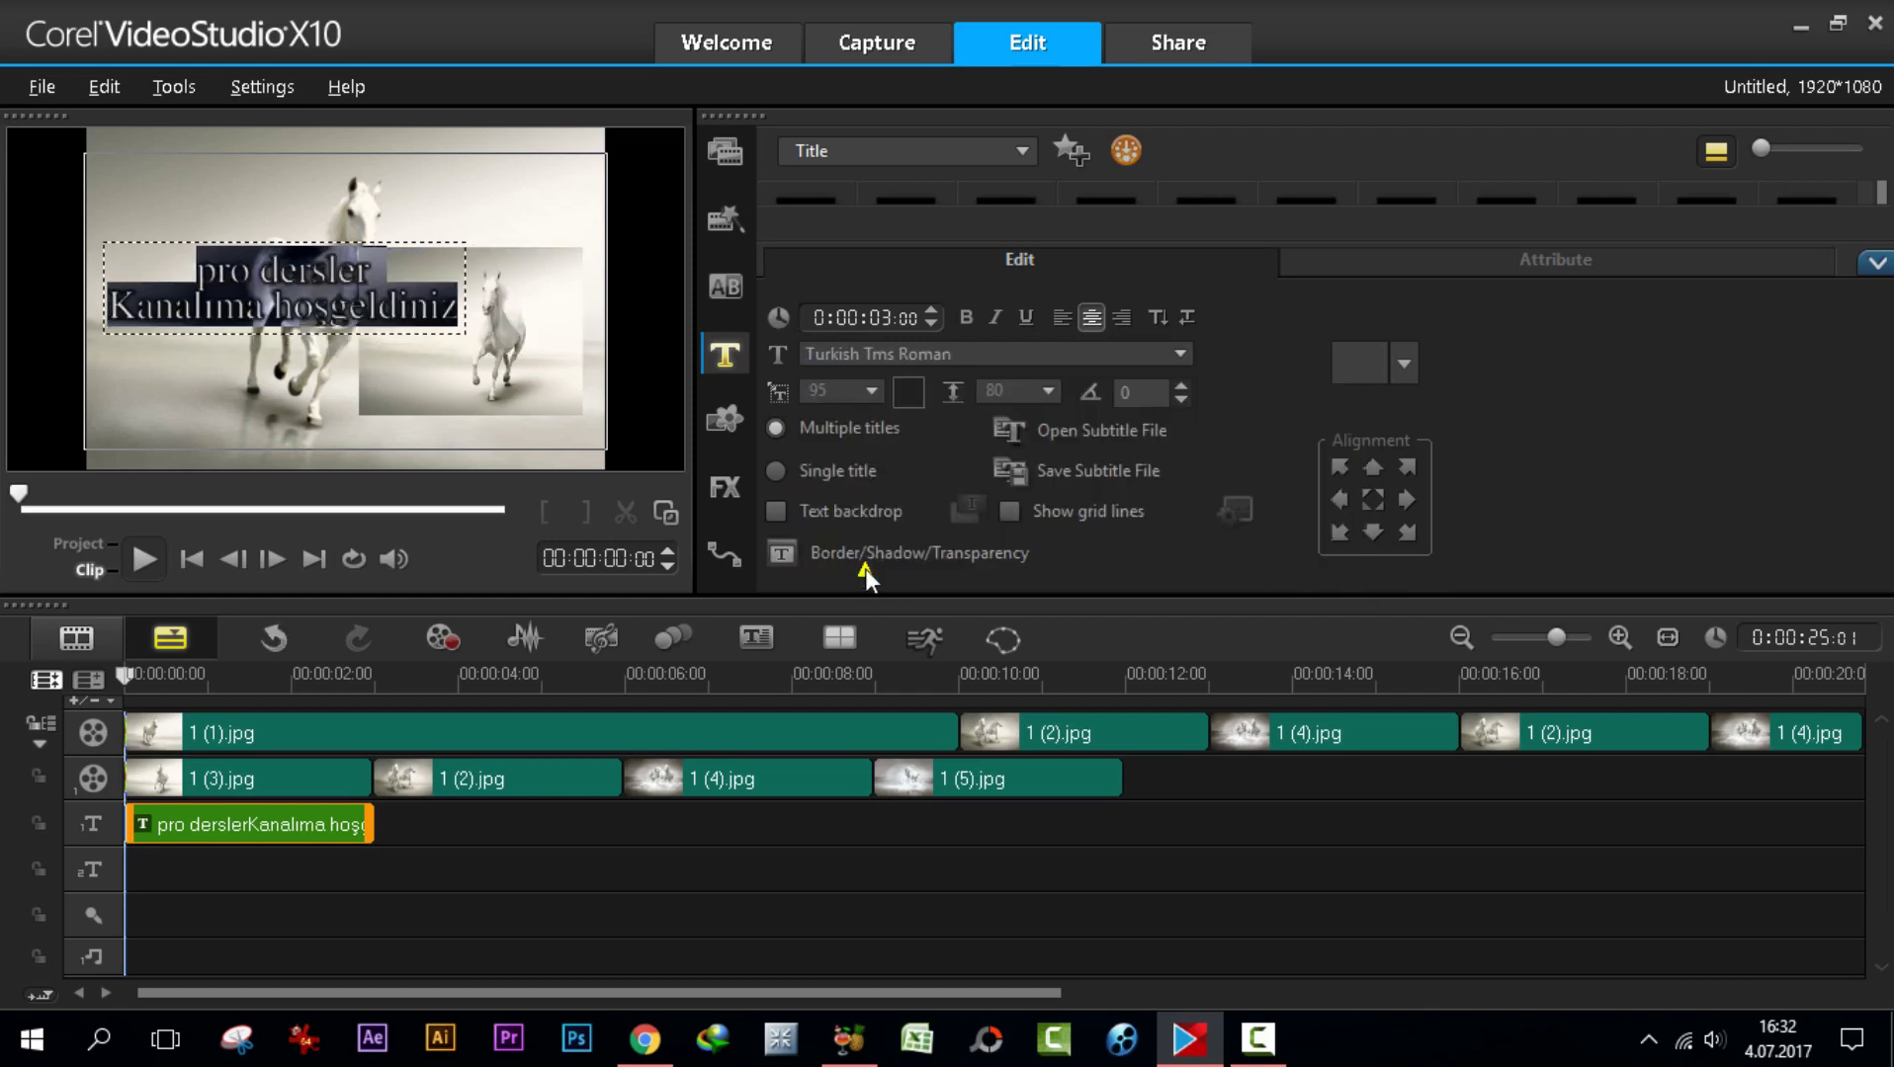
pyautogui.click(348, 395)
pyautogui.moveTo(226, 287); pyautogui.dragTo(282, 279)
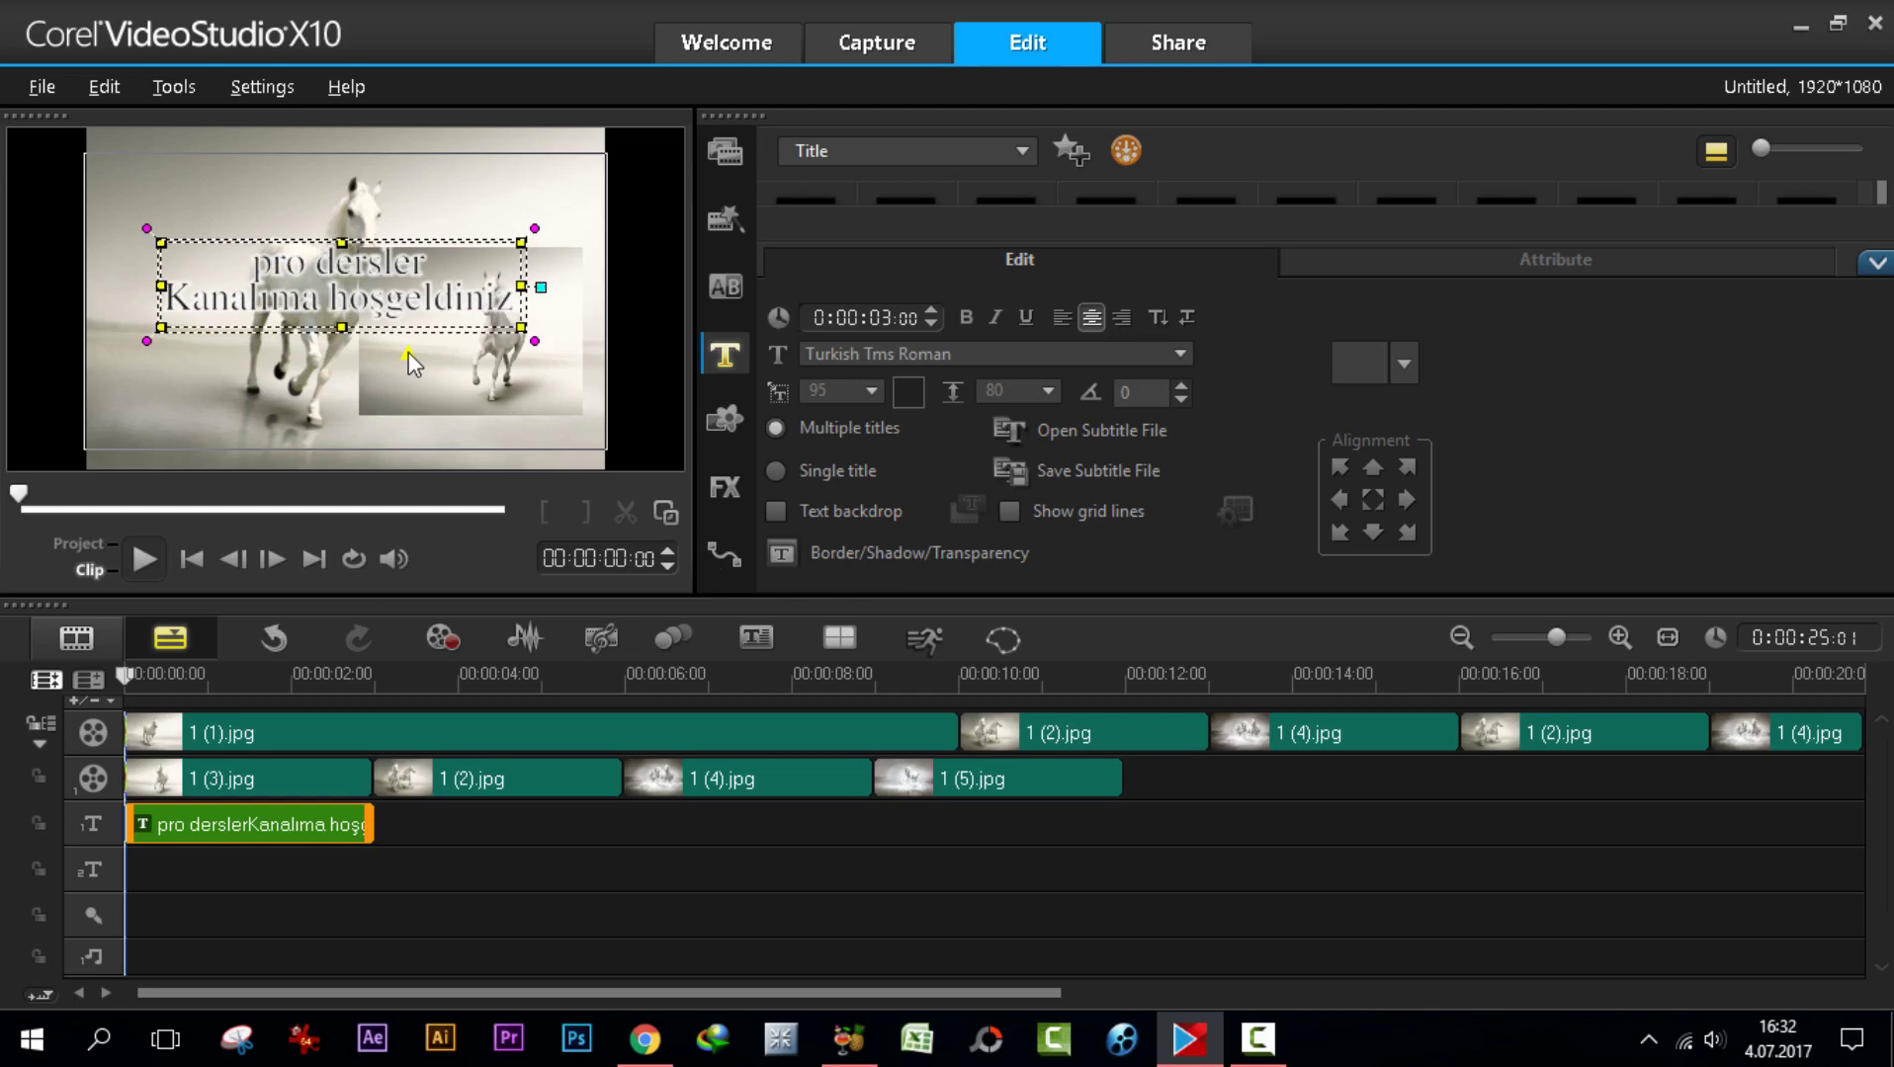
# - Set the colour of all the title text to red
pyautogui.click(425, 284)
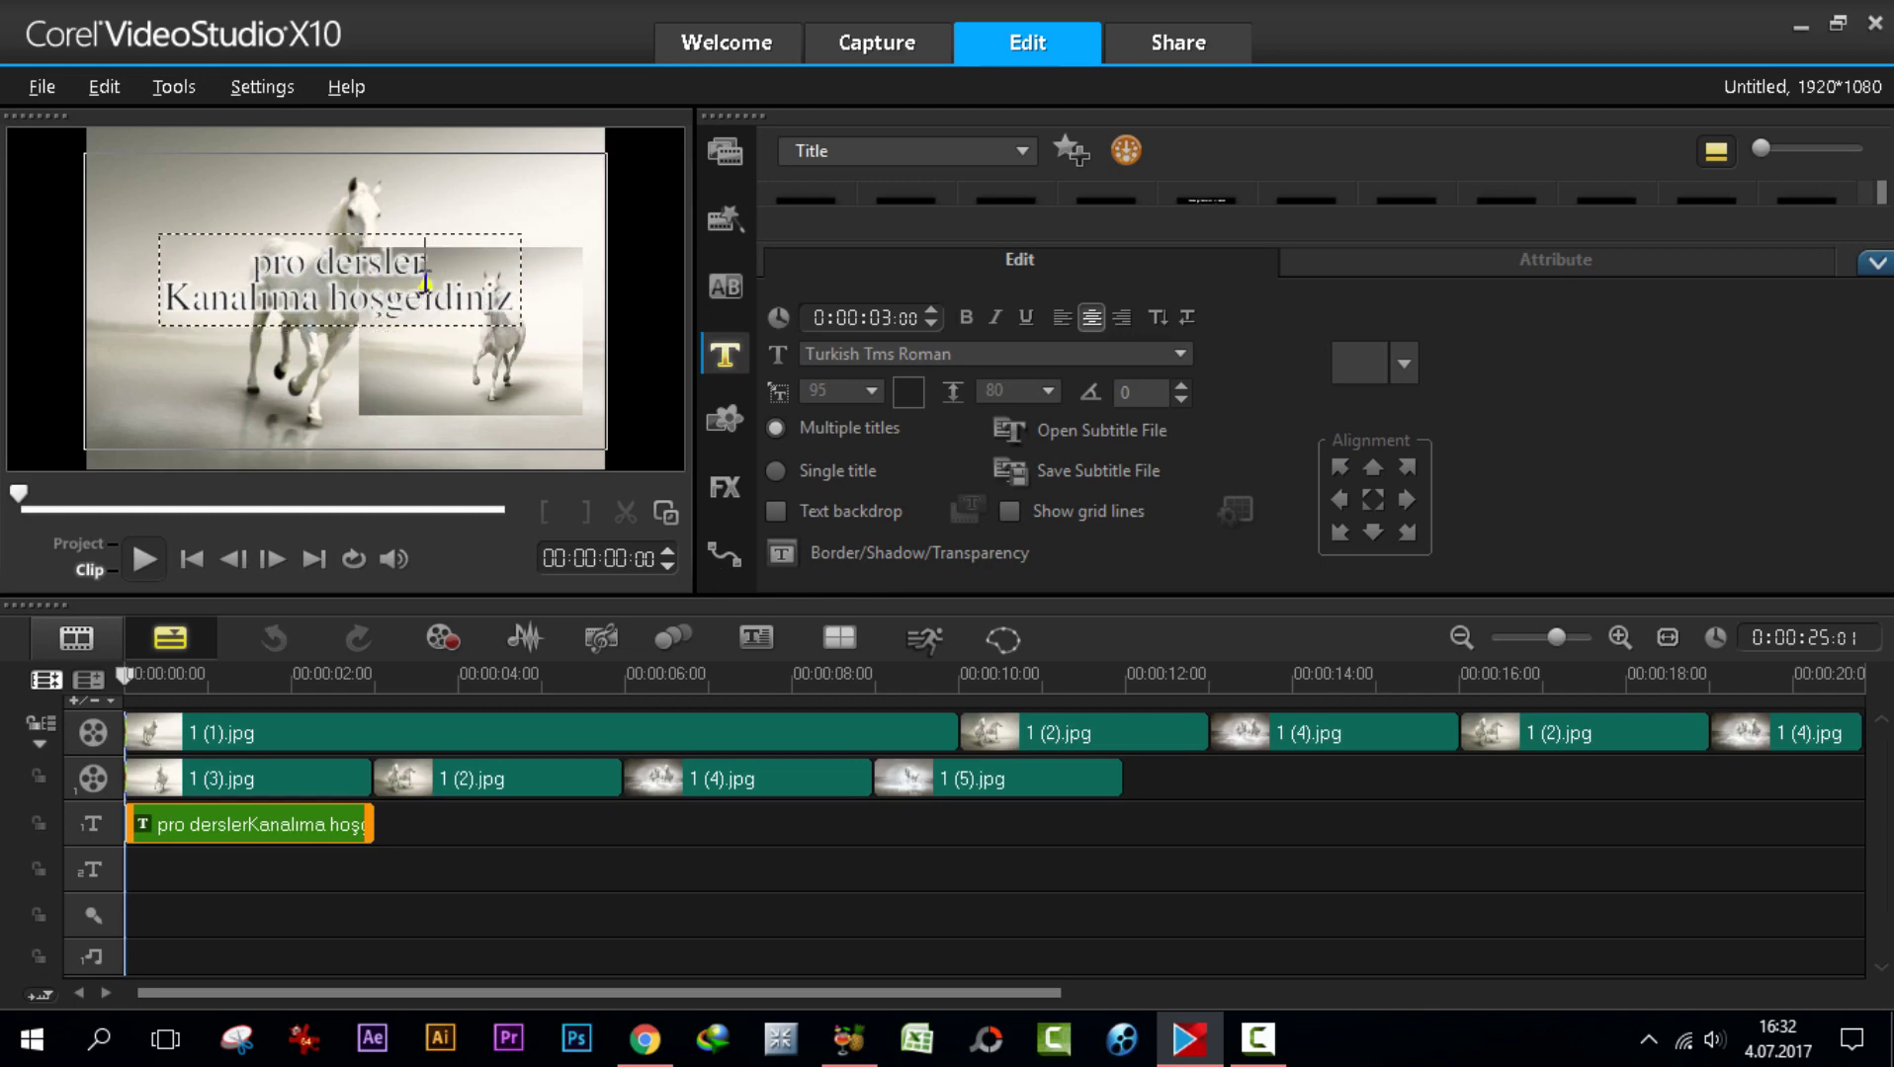
pyautogui.moveTo(511, 297); pyautogui.dragTo(160, 278)
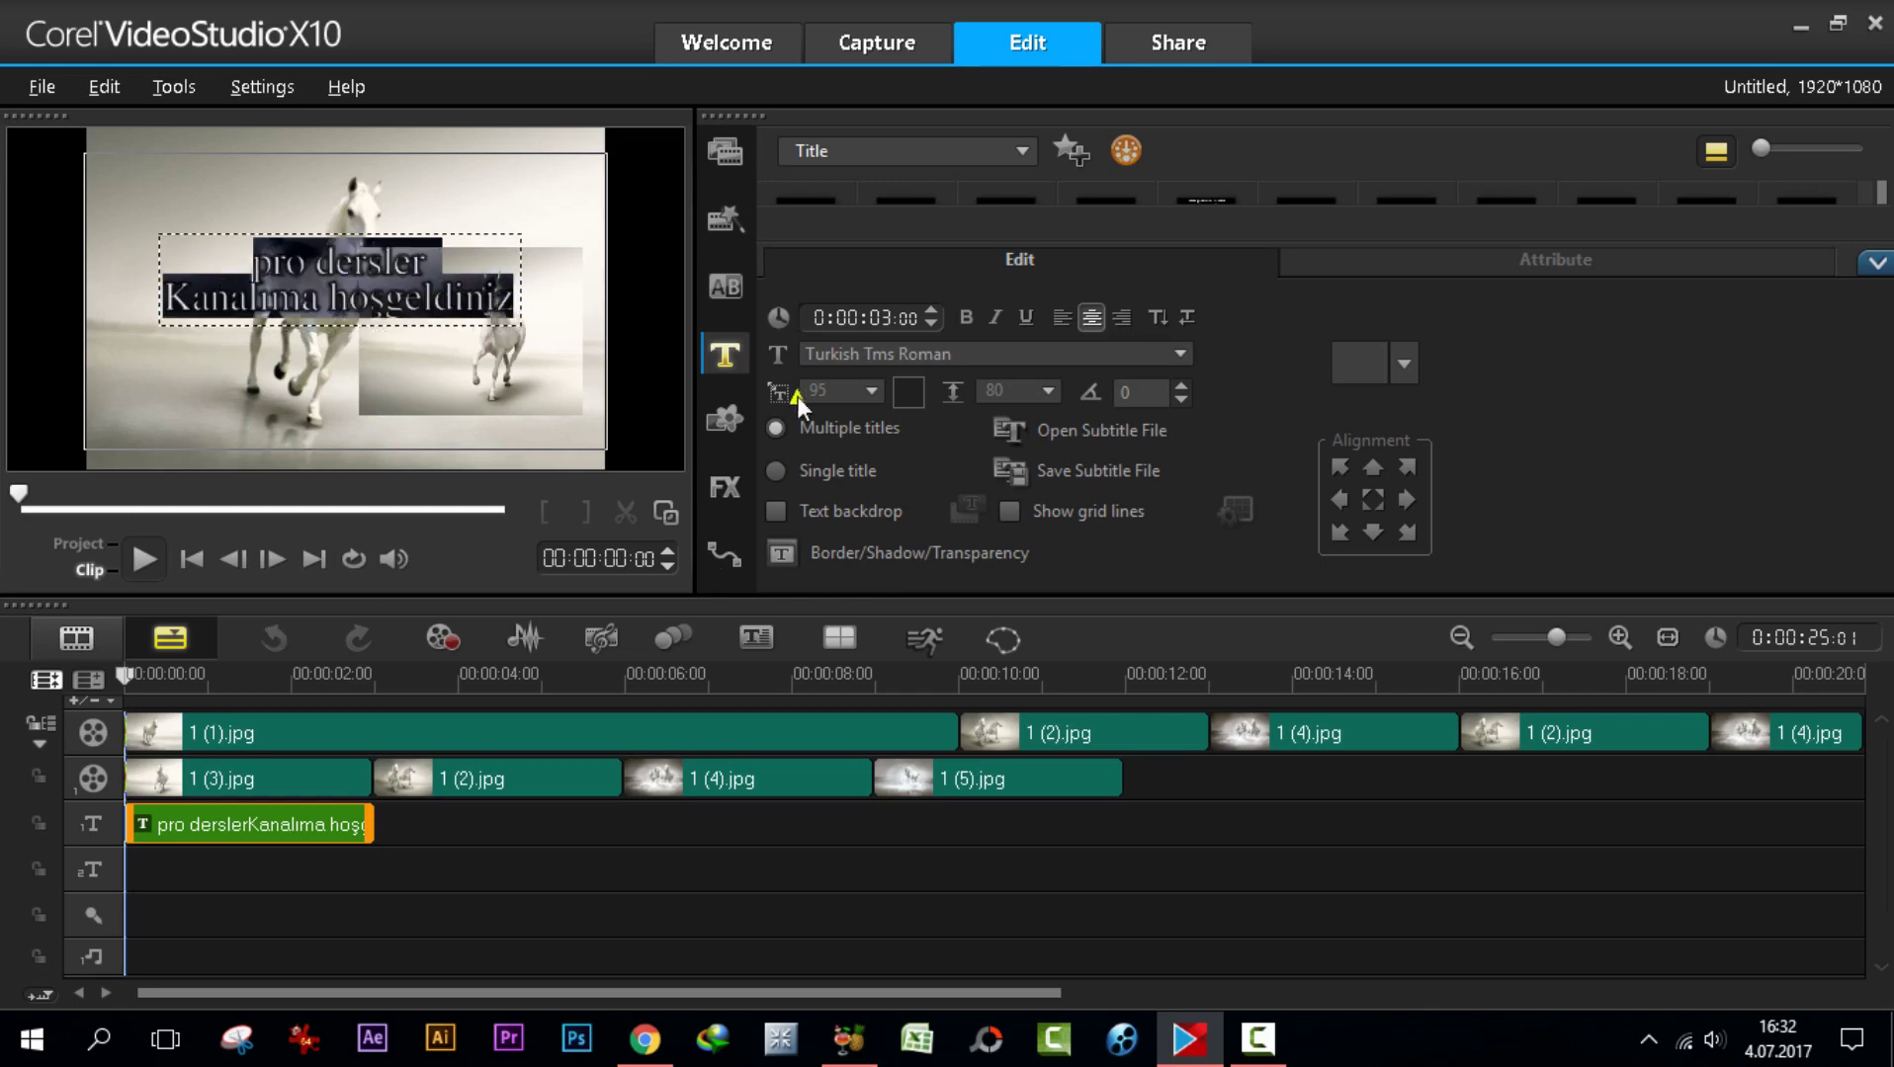
pyautogui.click(907, 394)
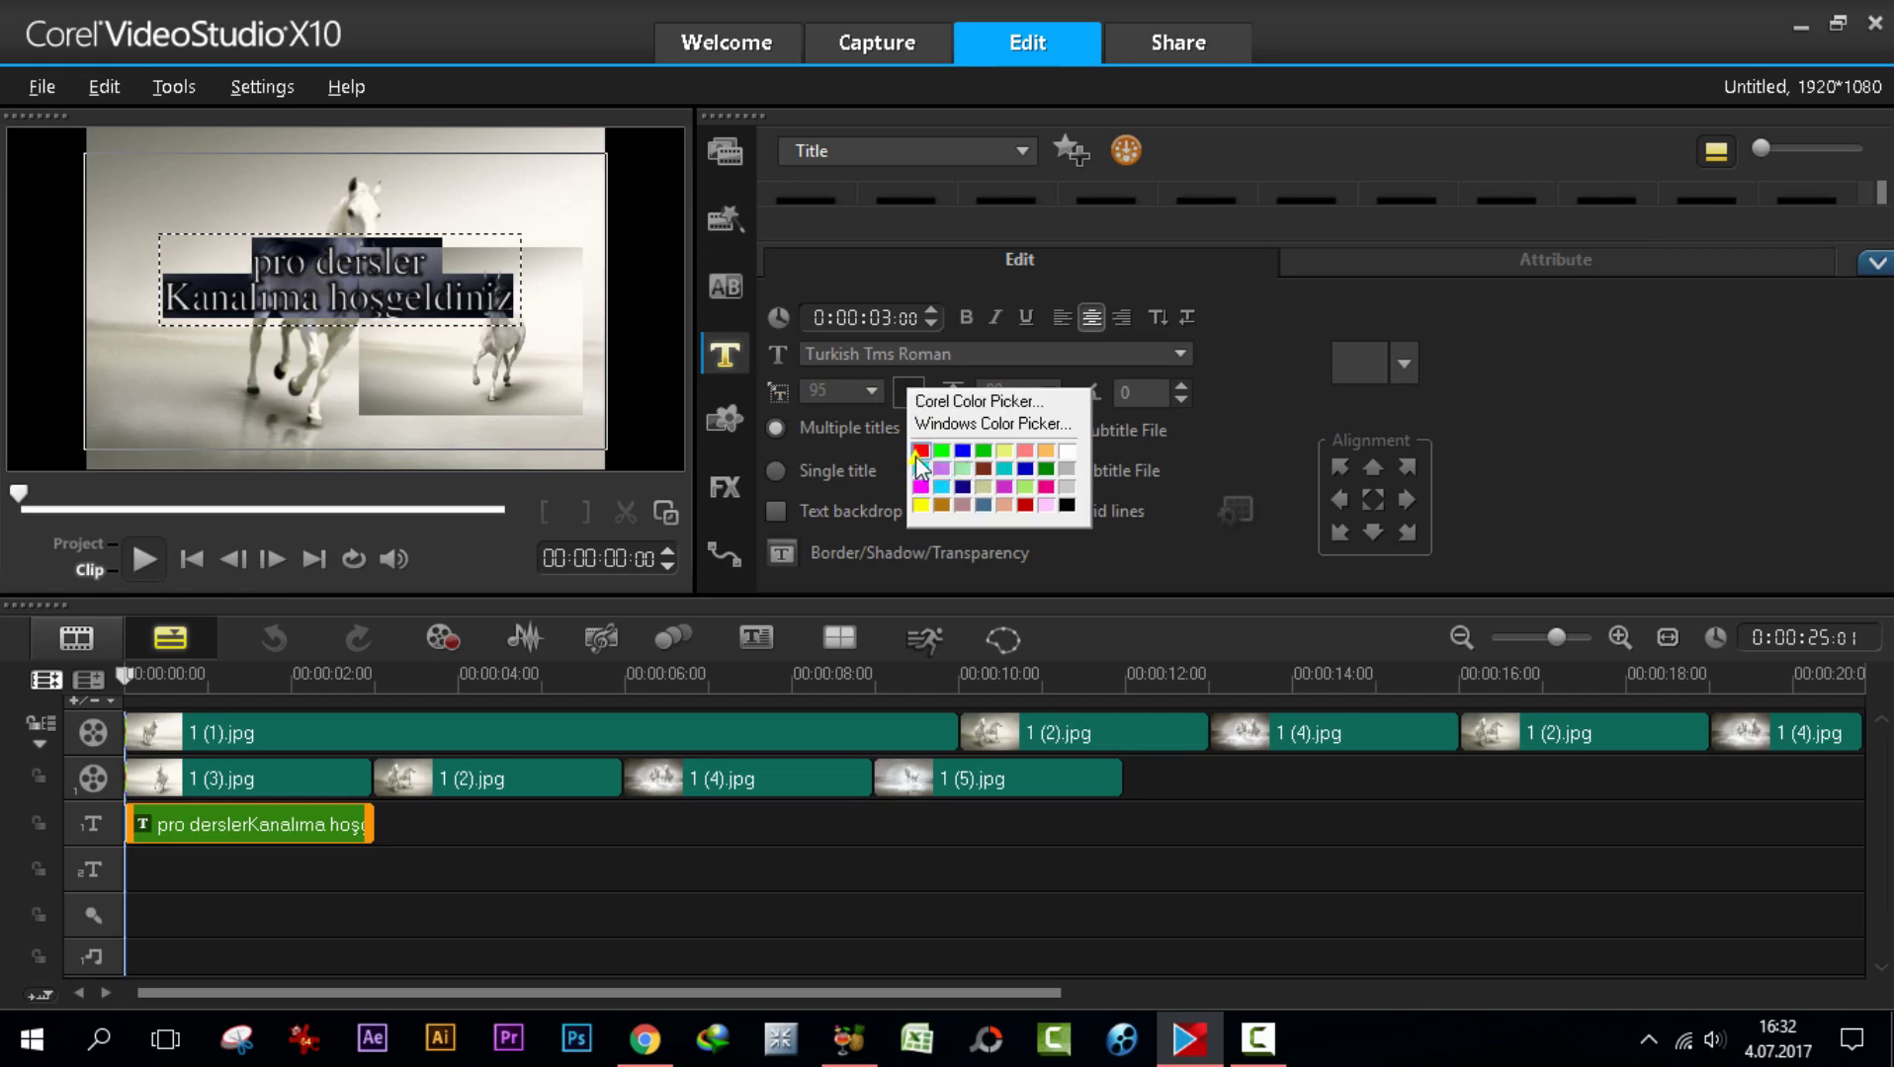
pyautogui.click(919, 452)
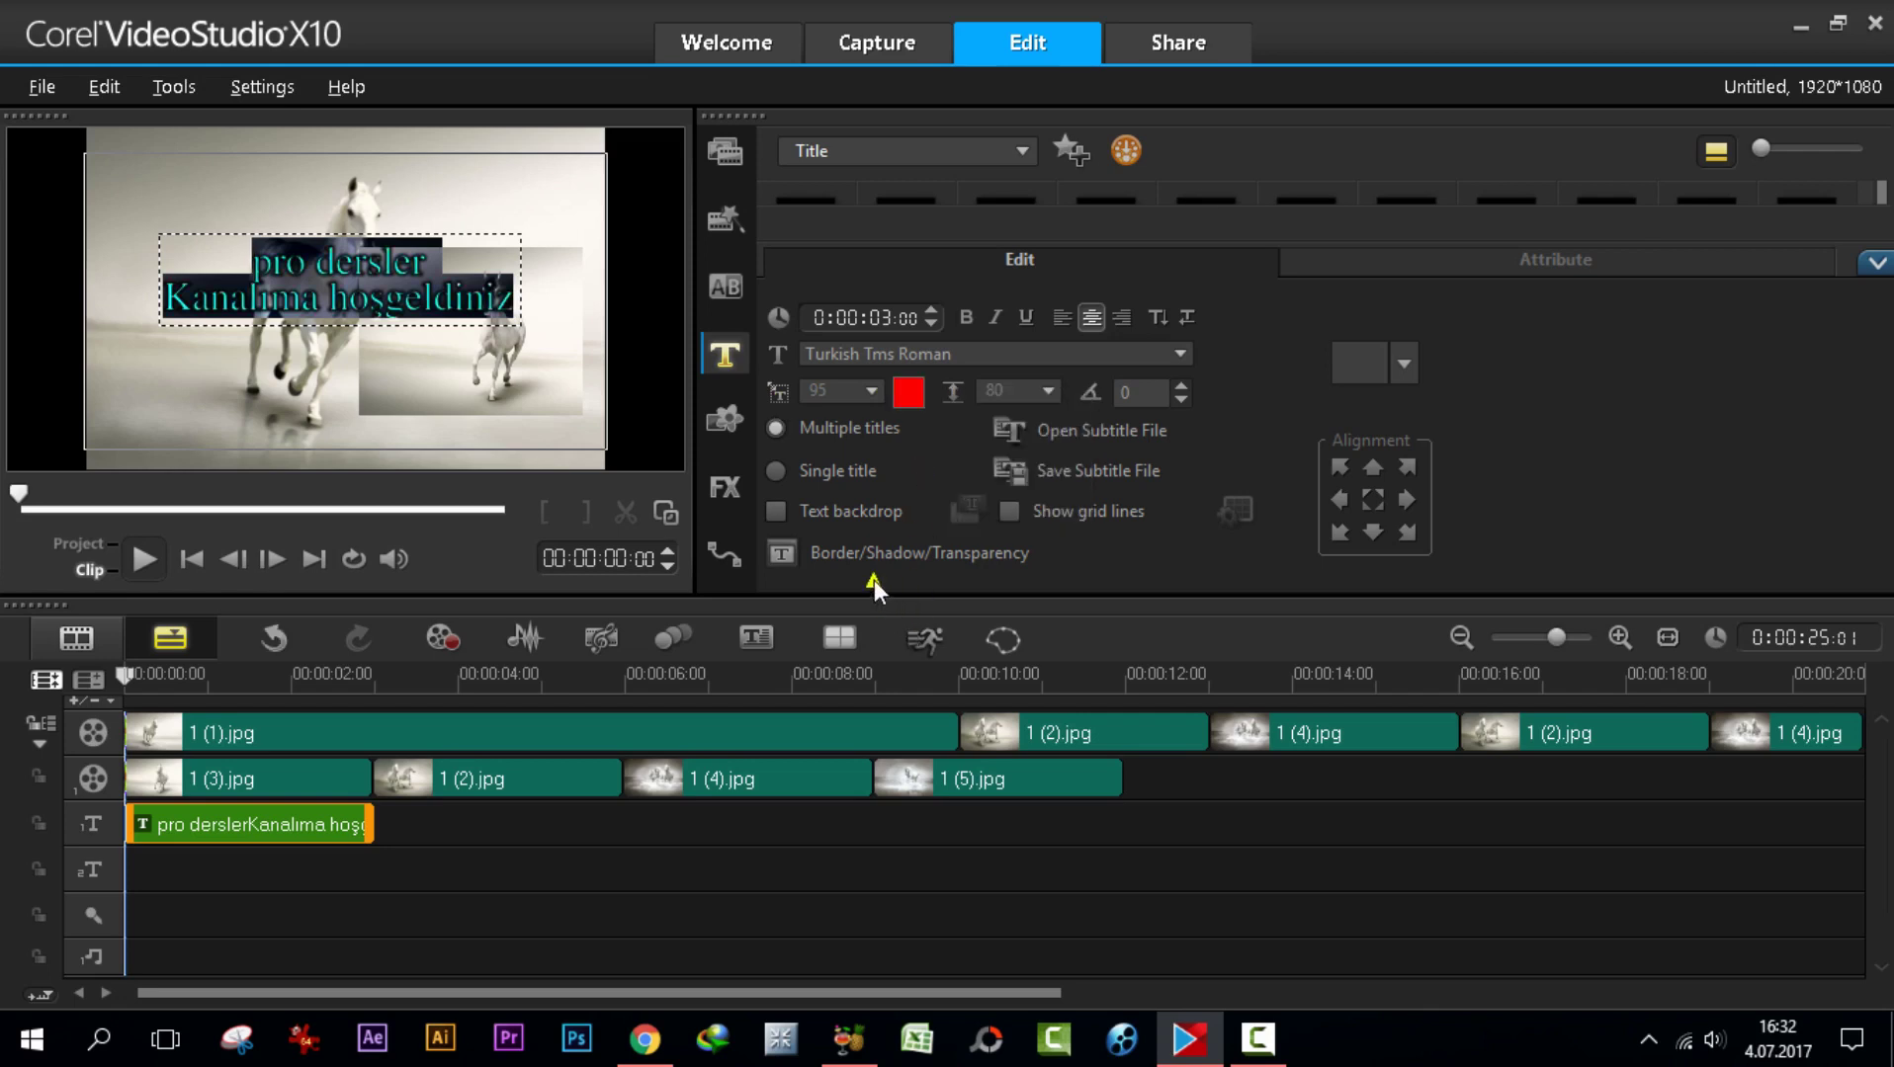
# - Give the title text the fourth shadow style in teal, and scrub through the start of the timeline to preview it
pyautogui.click(858, 557)
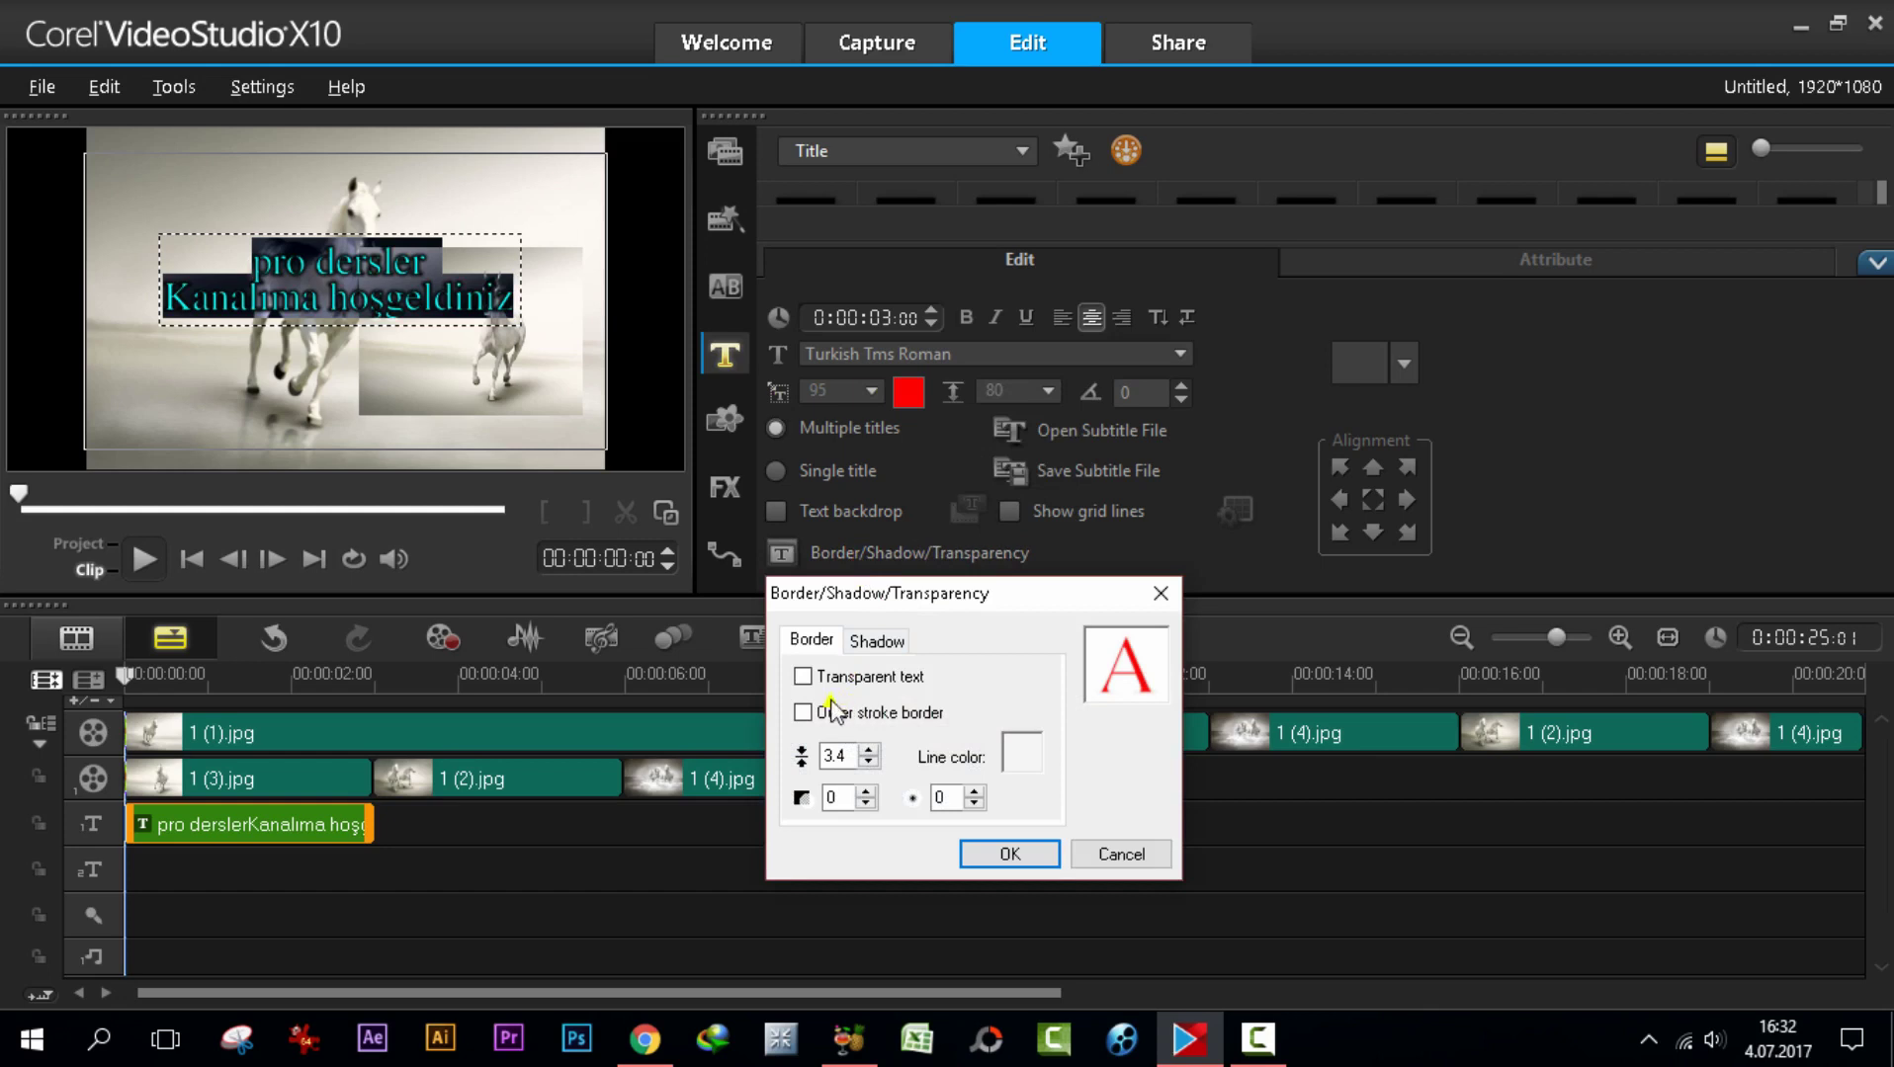
pyautogui.click(870, 641)
pyautogui.click(898, 676)
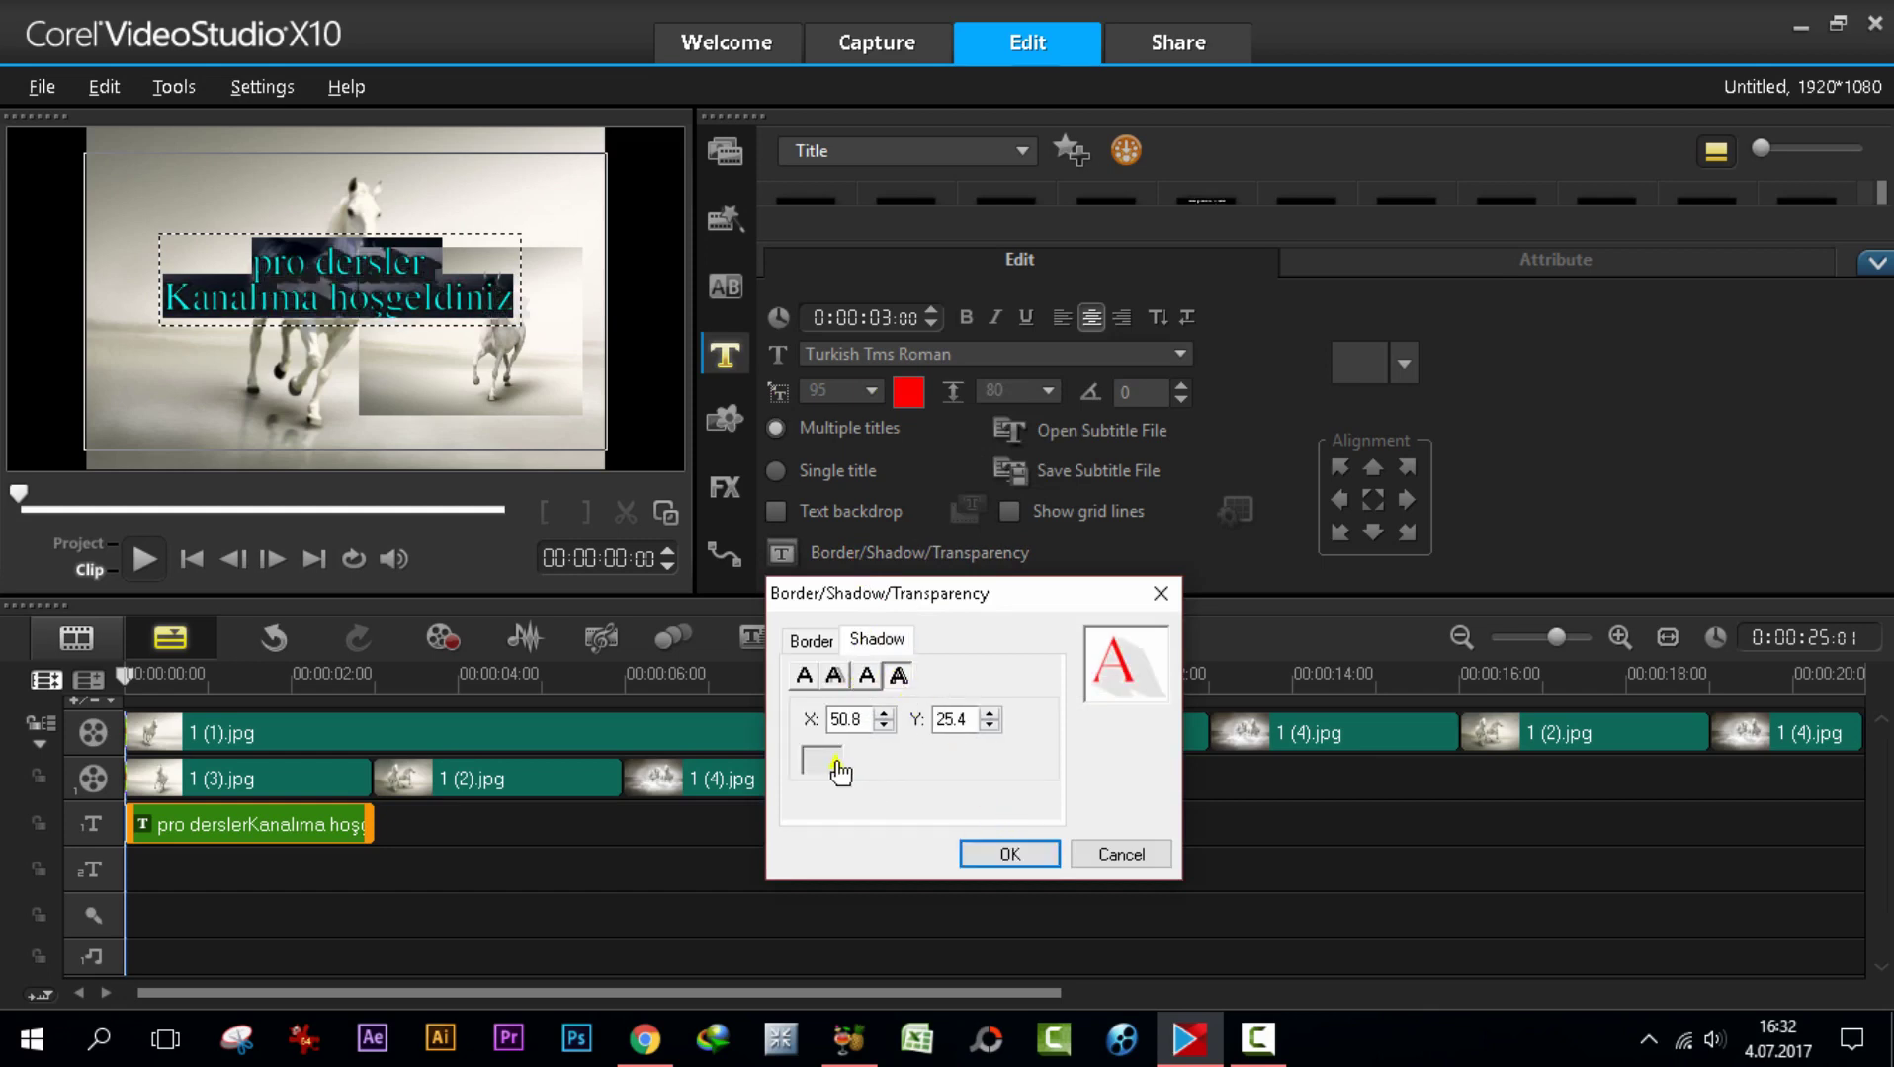
pyautogui.click(824, 763)
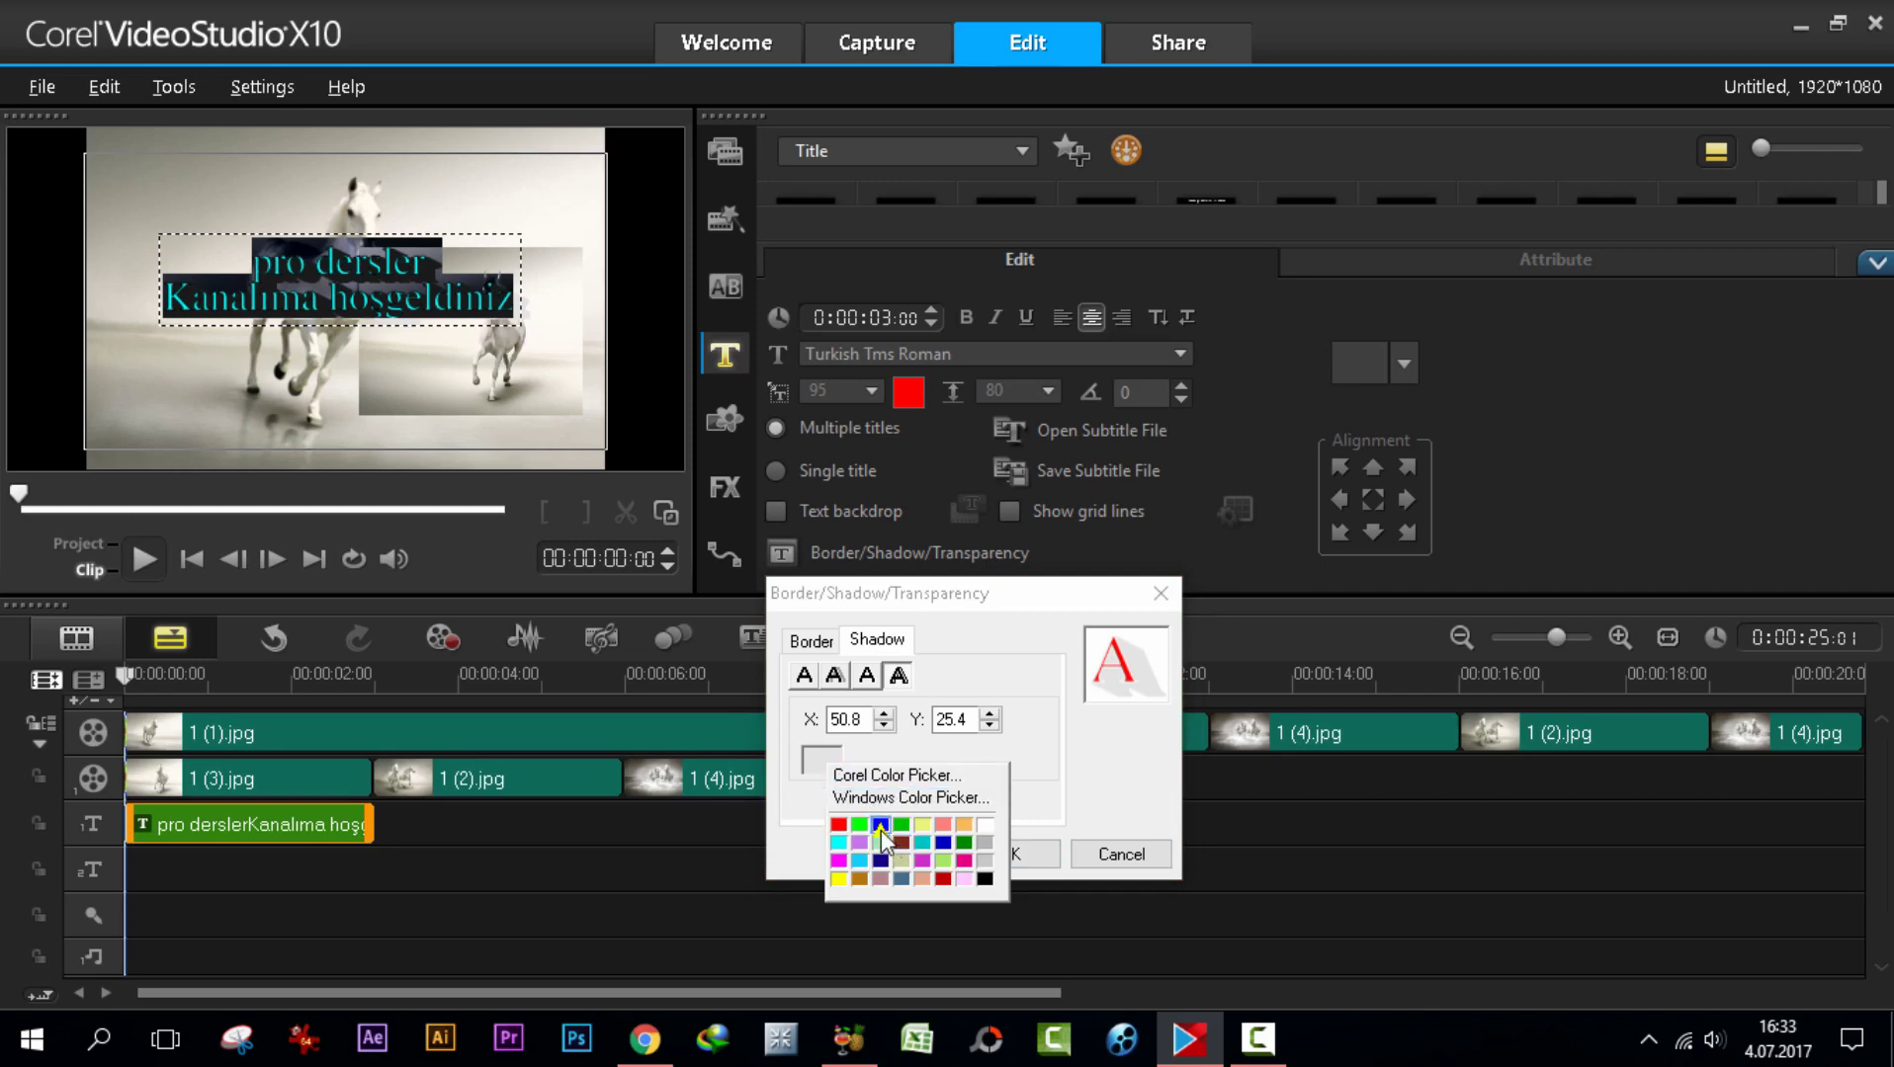
pyautogui.click(919, 848)
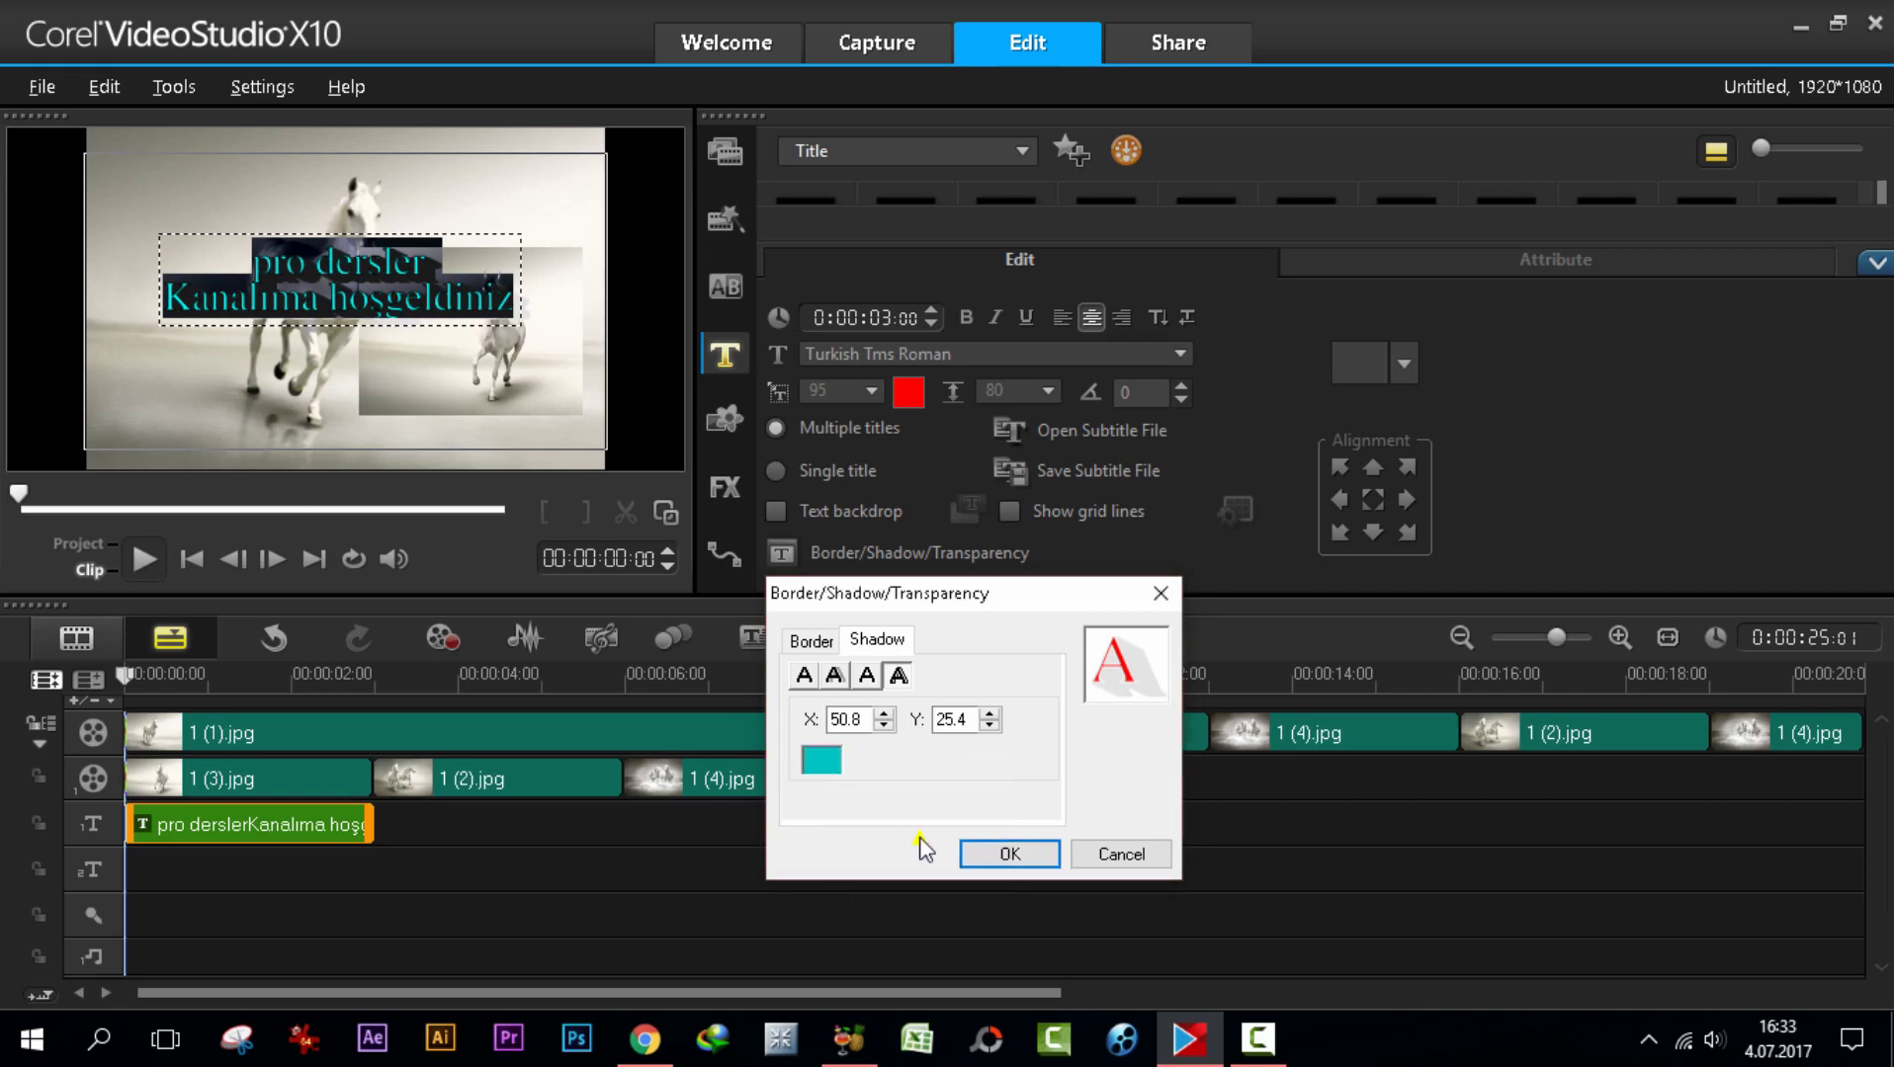
pyautogui.click(1027, 864)
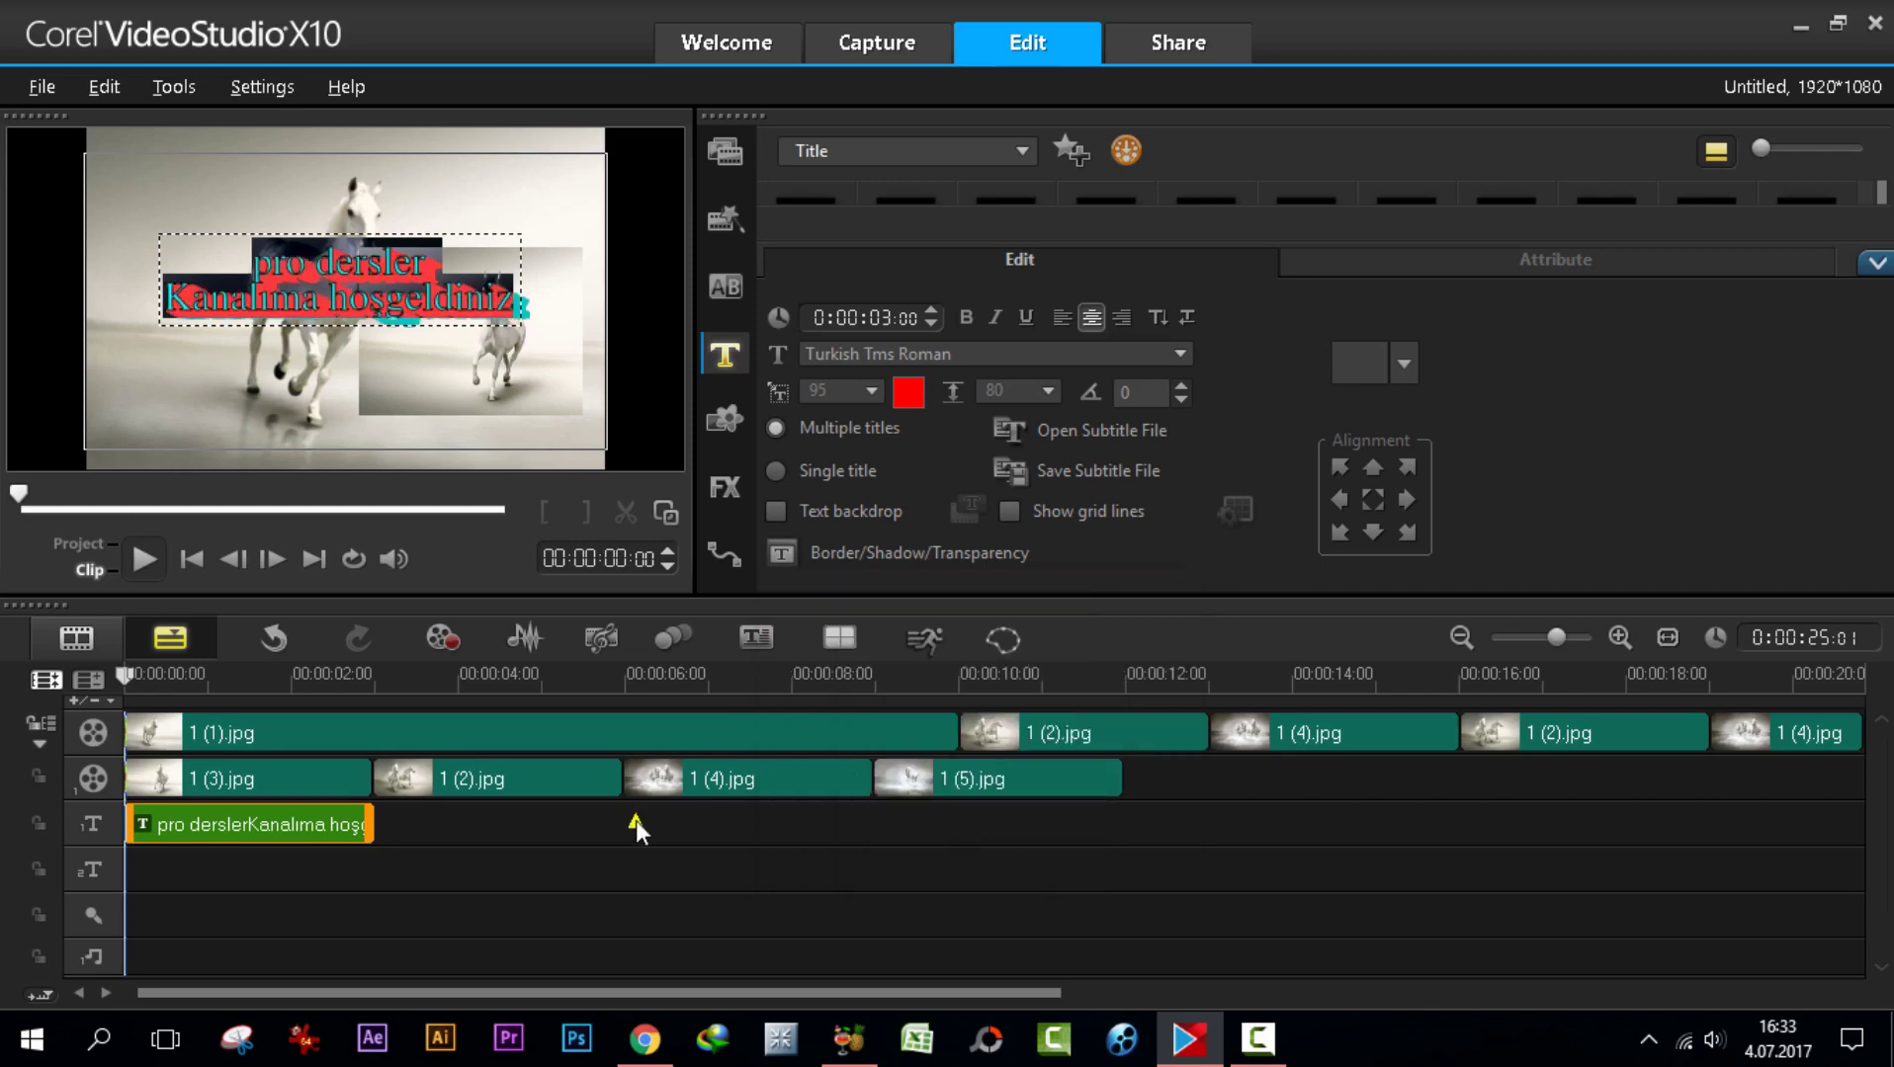
pyautogui.click(669, 907)
pyautogui.moveTo(667, 676); pyautogui.dragTo(197, 676)
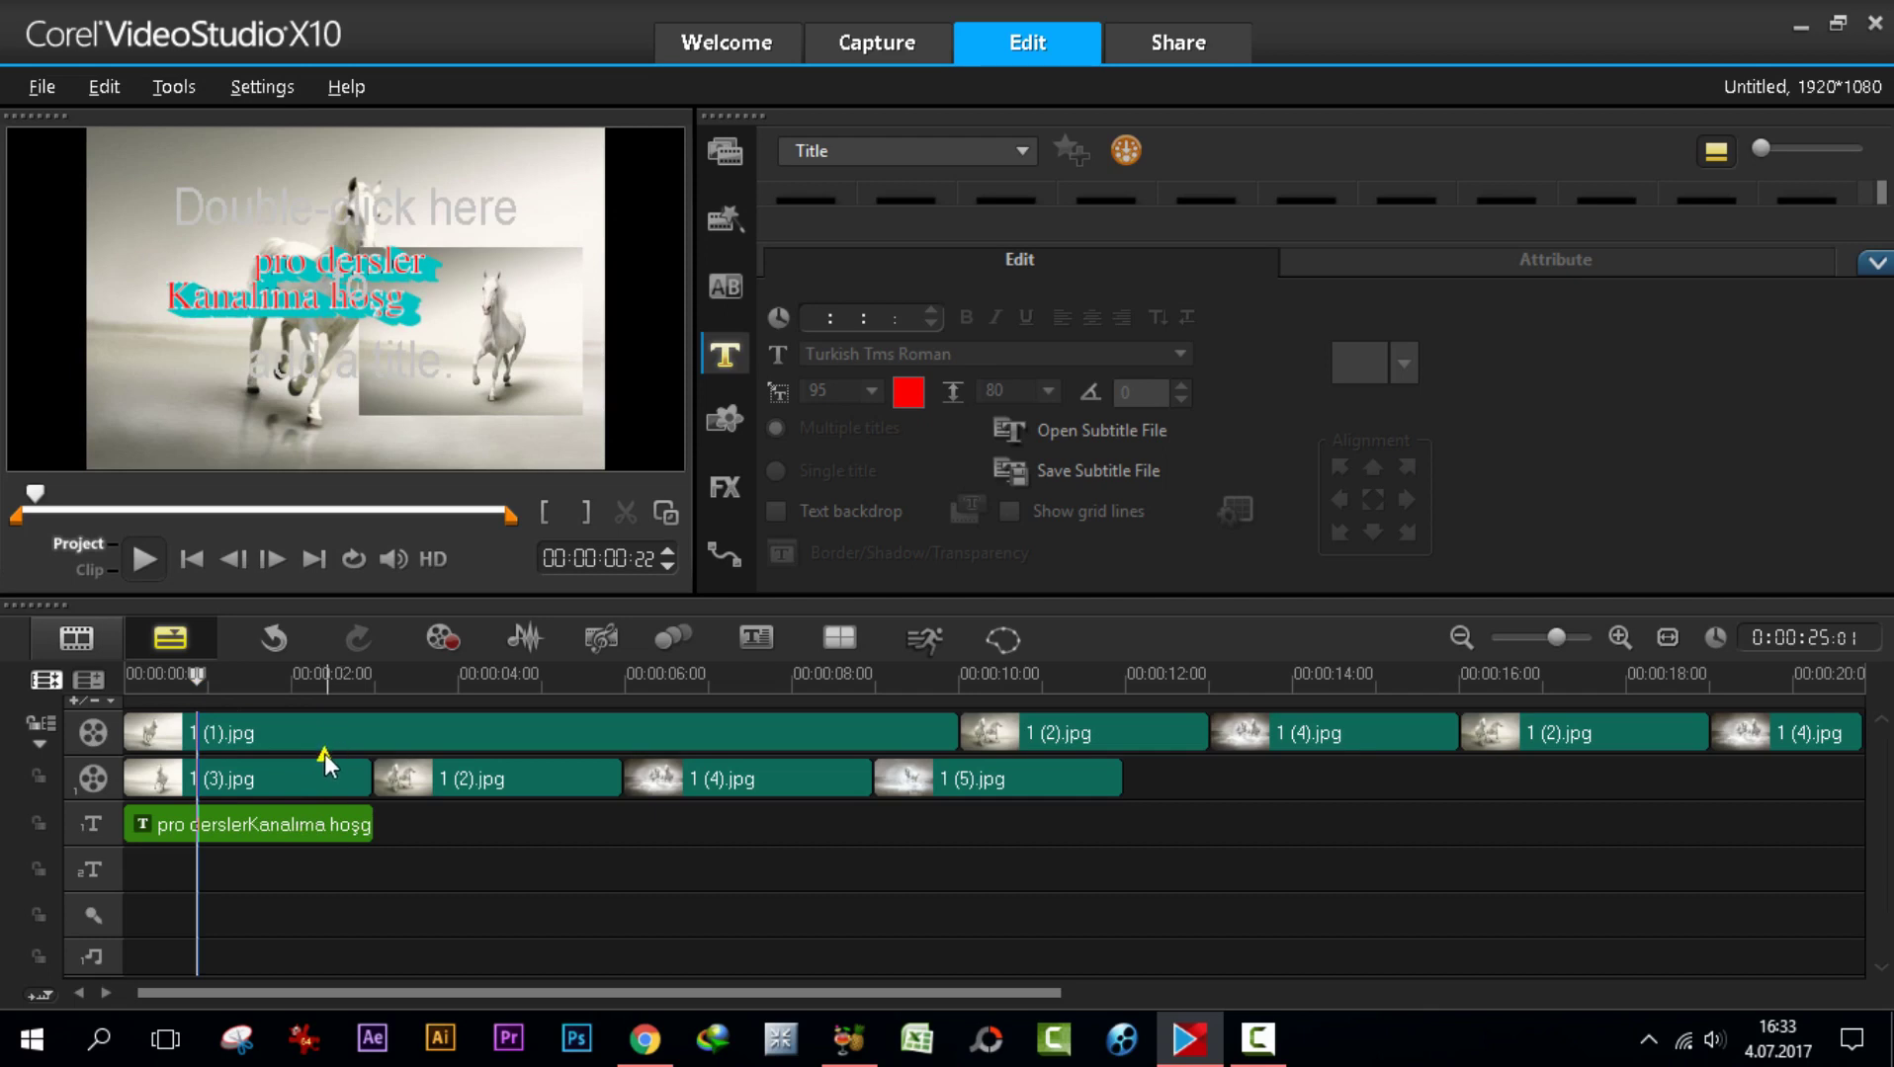
# - Copy the title clip directly after itself on the first title track, and copy both clips to the 6-second mark
pyautogui.click(267, 831)
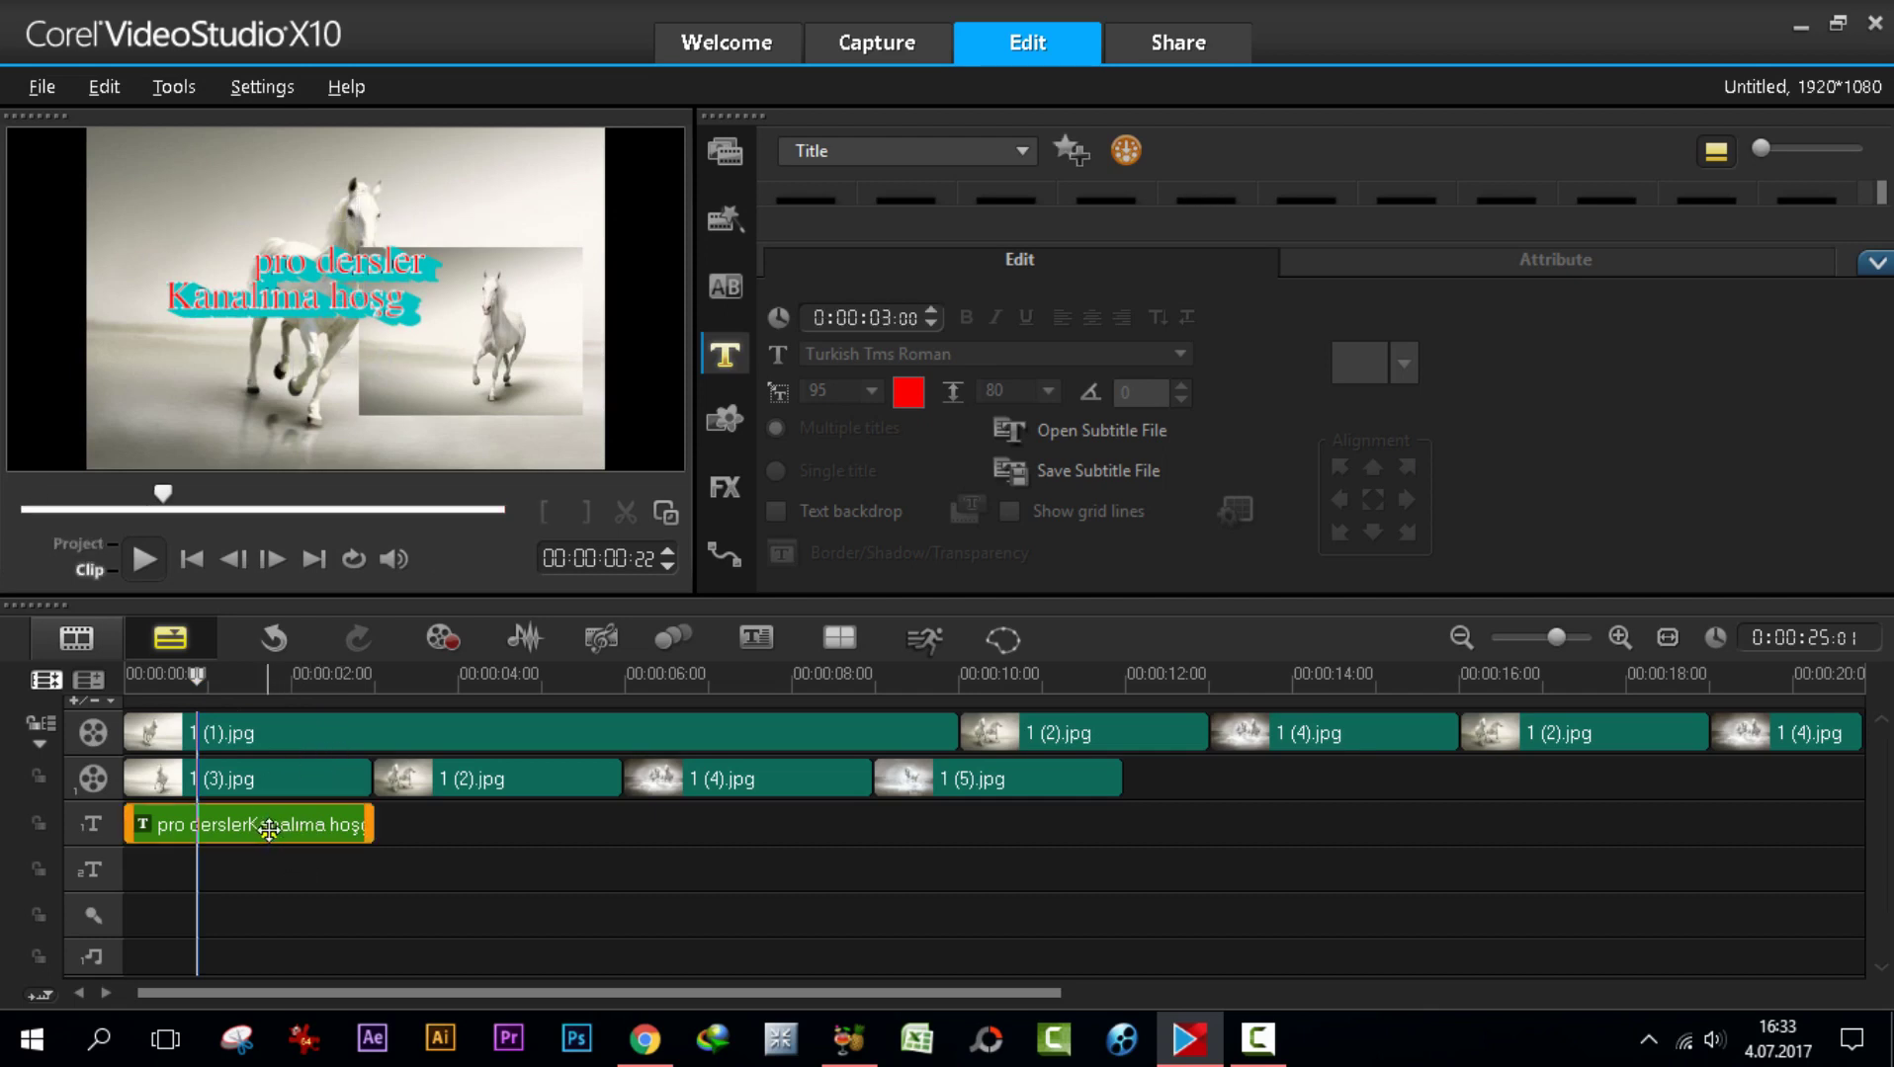
pyautogui.moveTo(266, 831); pyautogui.dragTo(392, 839)
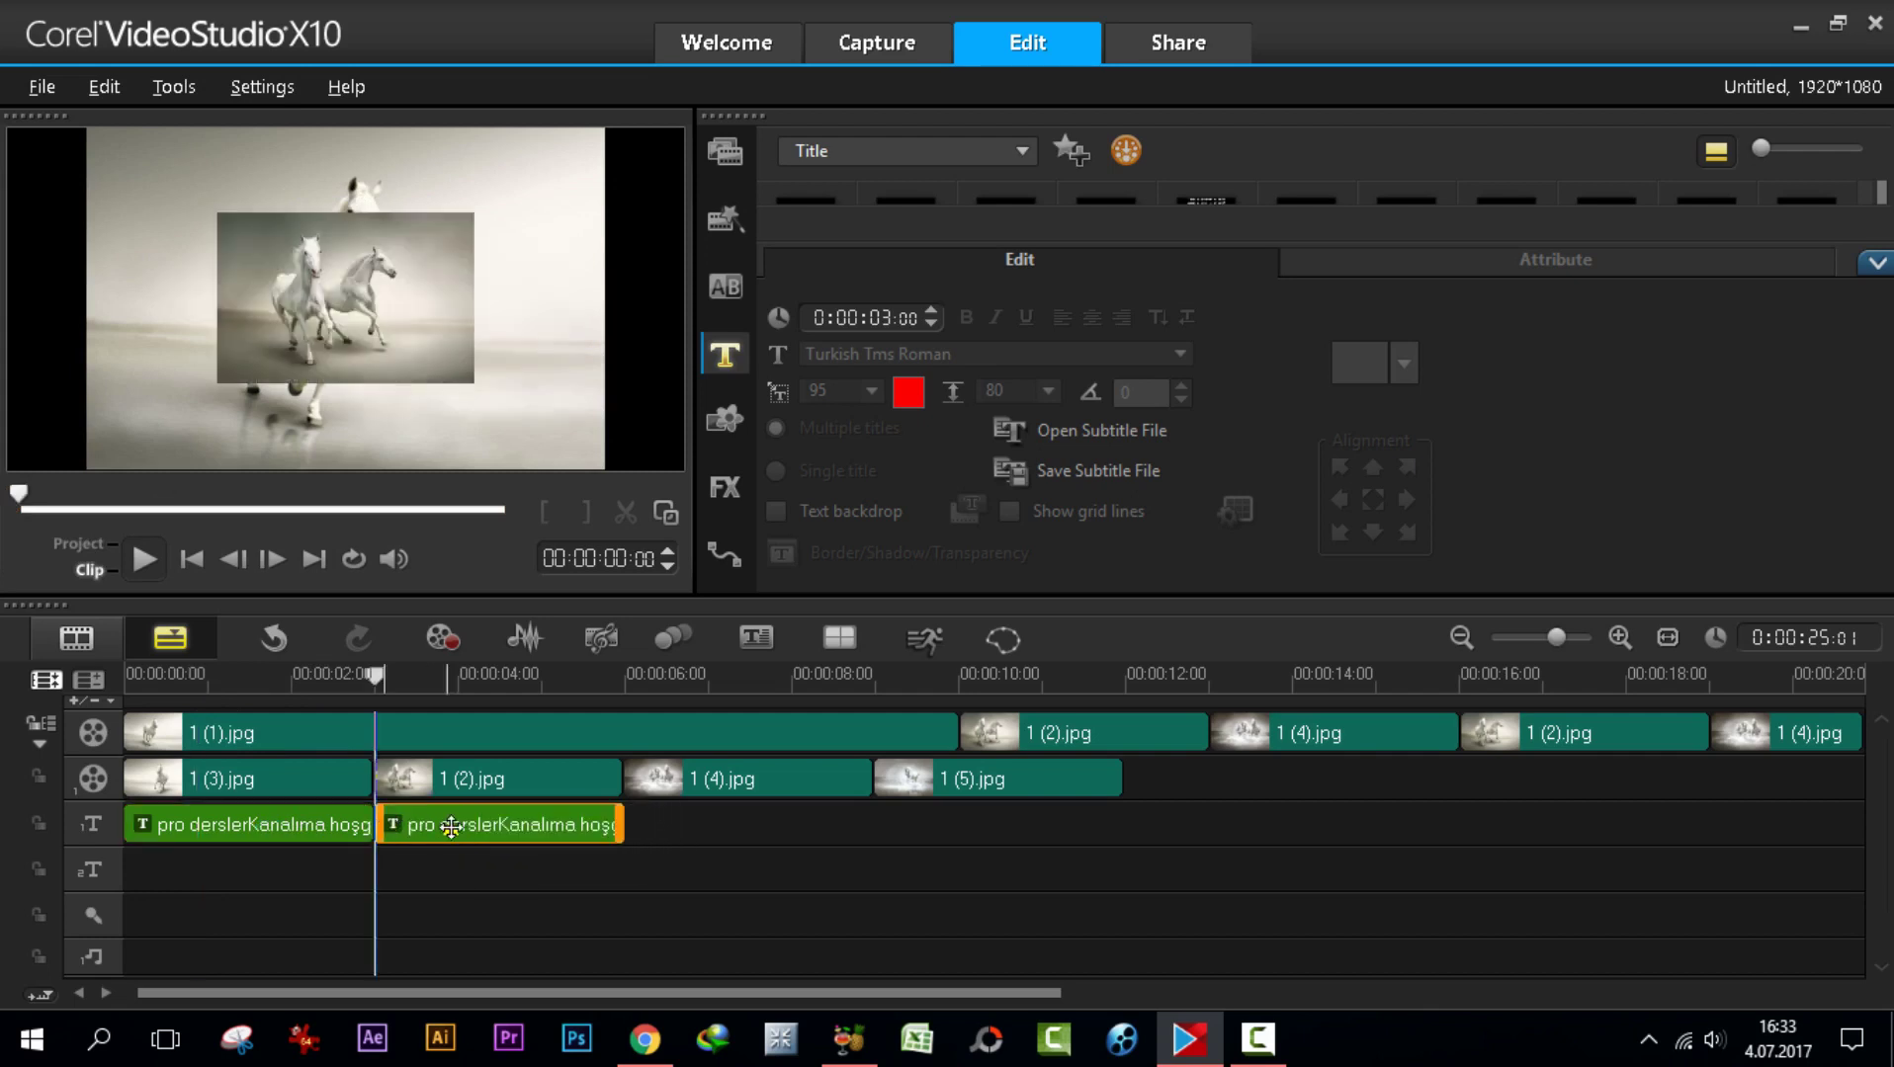
pyautogui.click(333, 835)
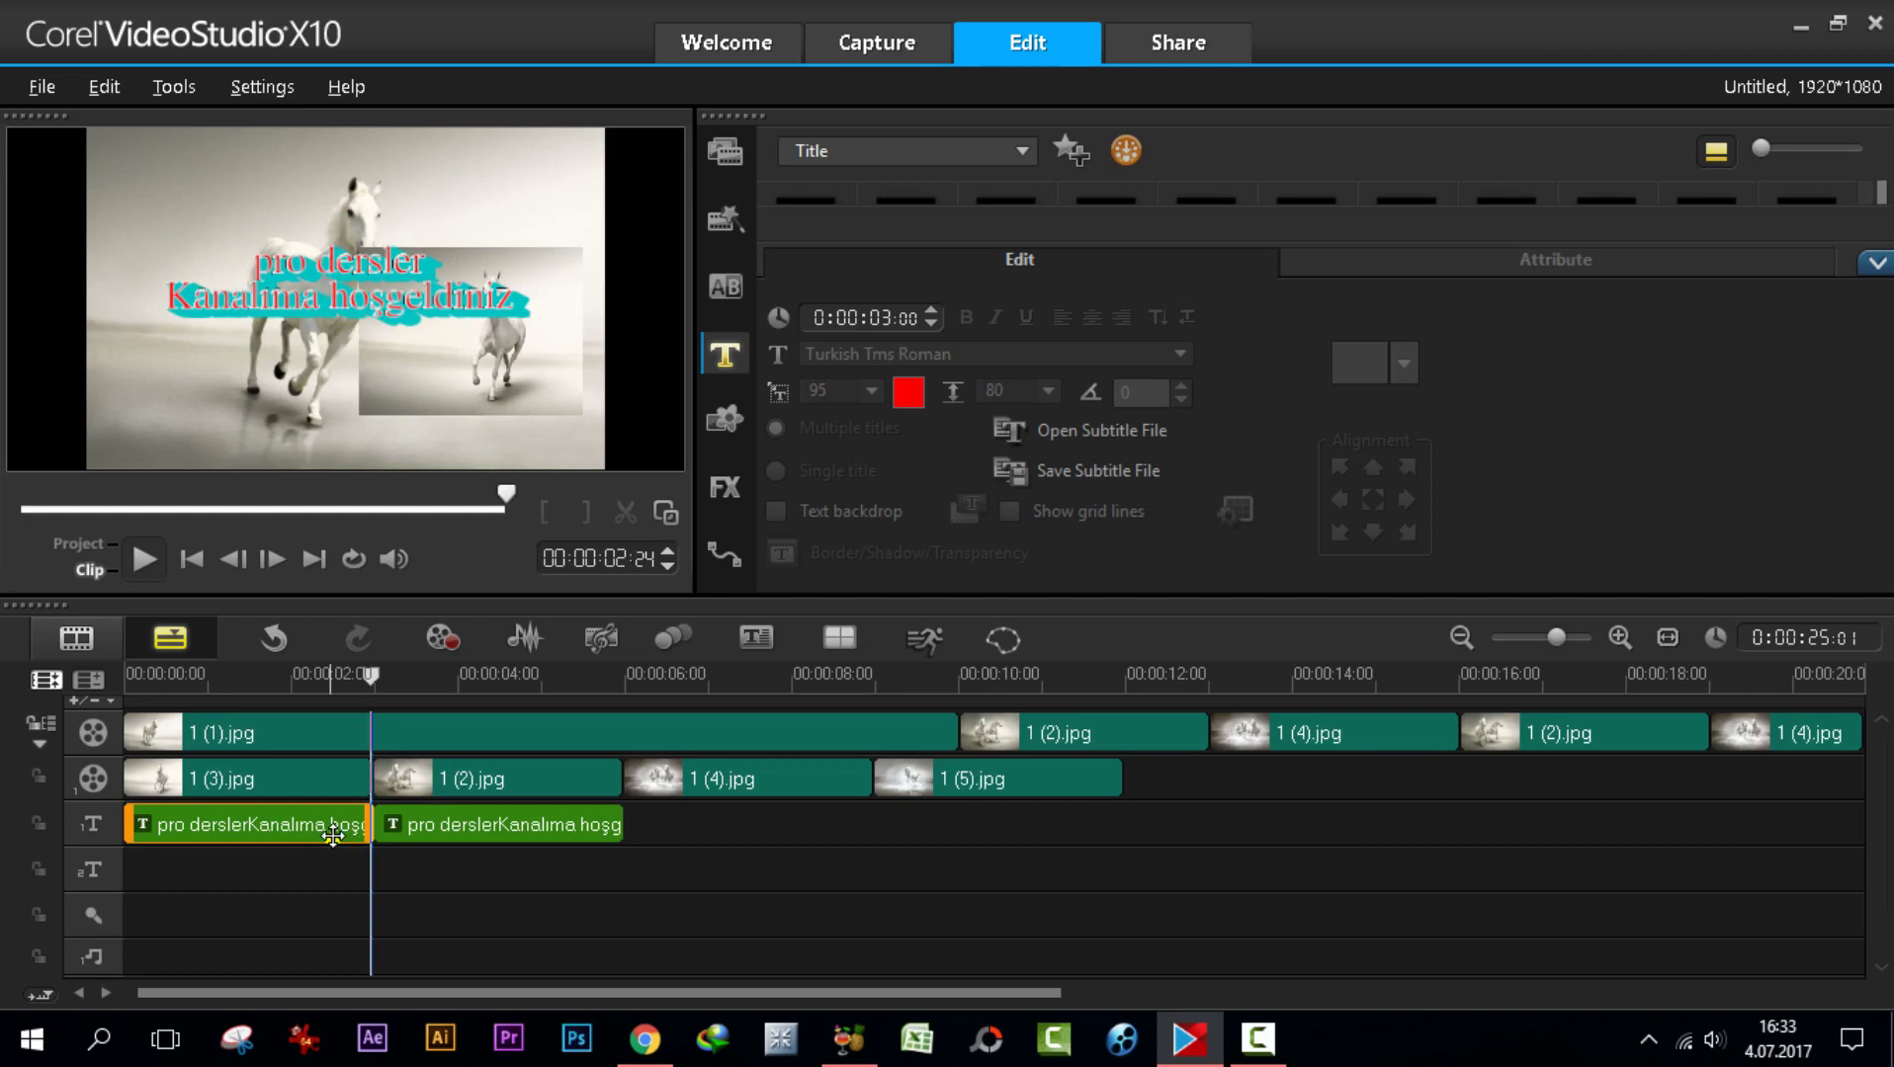
pyautogui.click(469, 820)
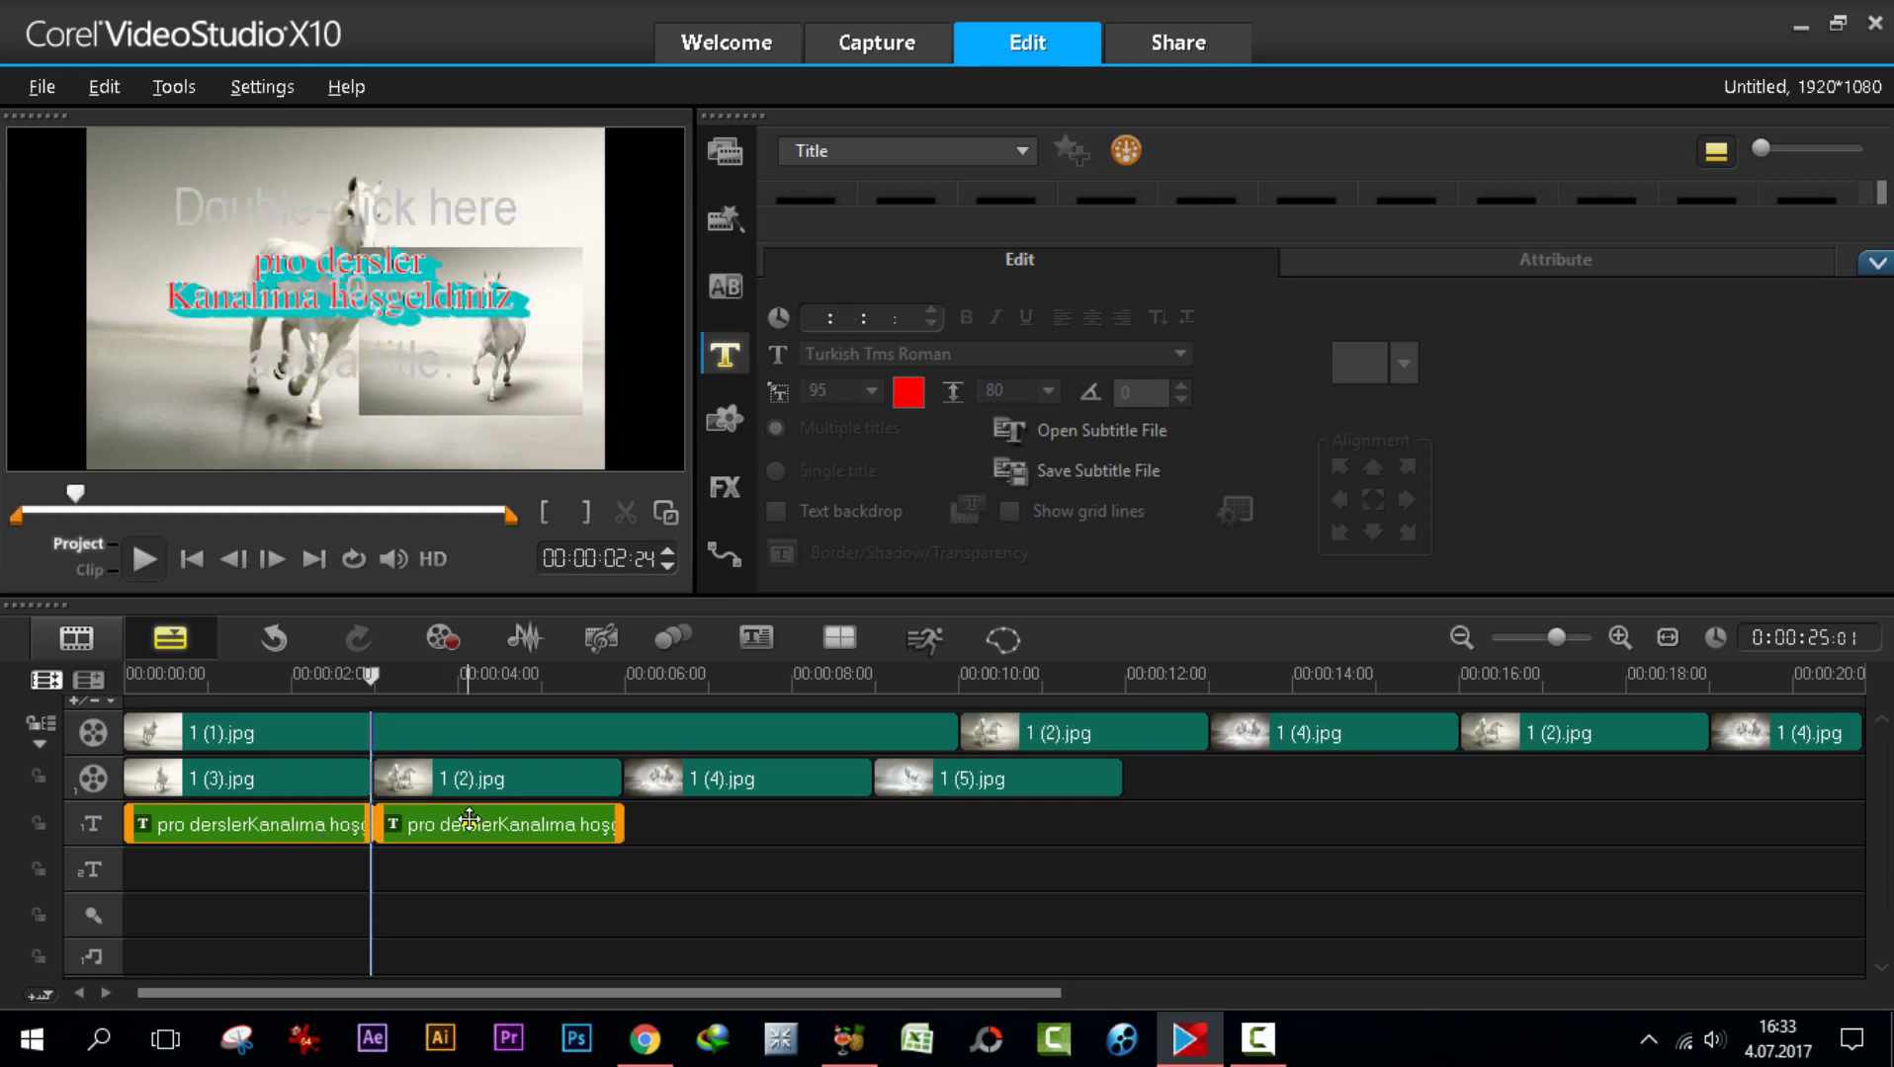
pyautogui.moveTo(470, 822); pyautogui.dragTo(628, 825)
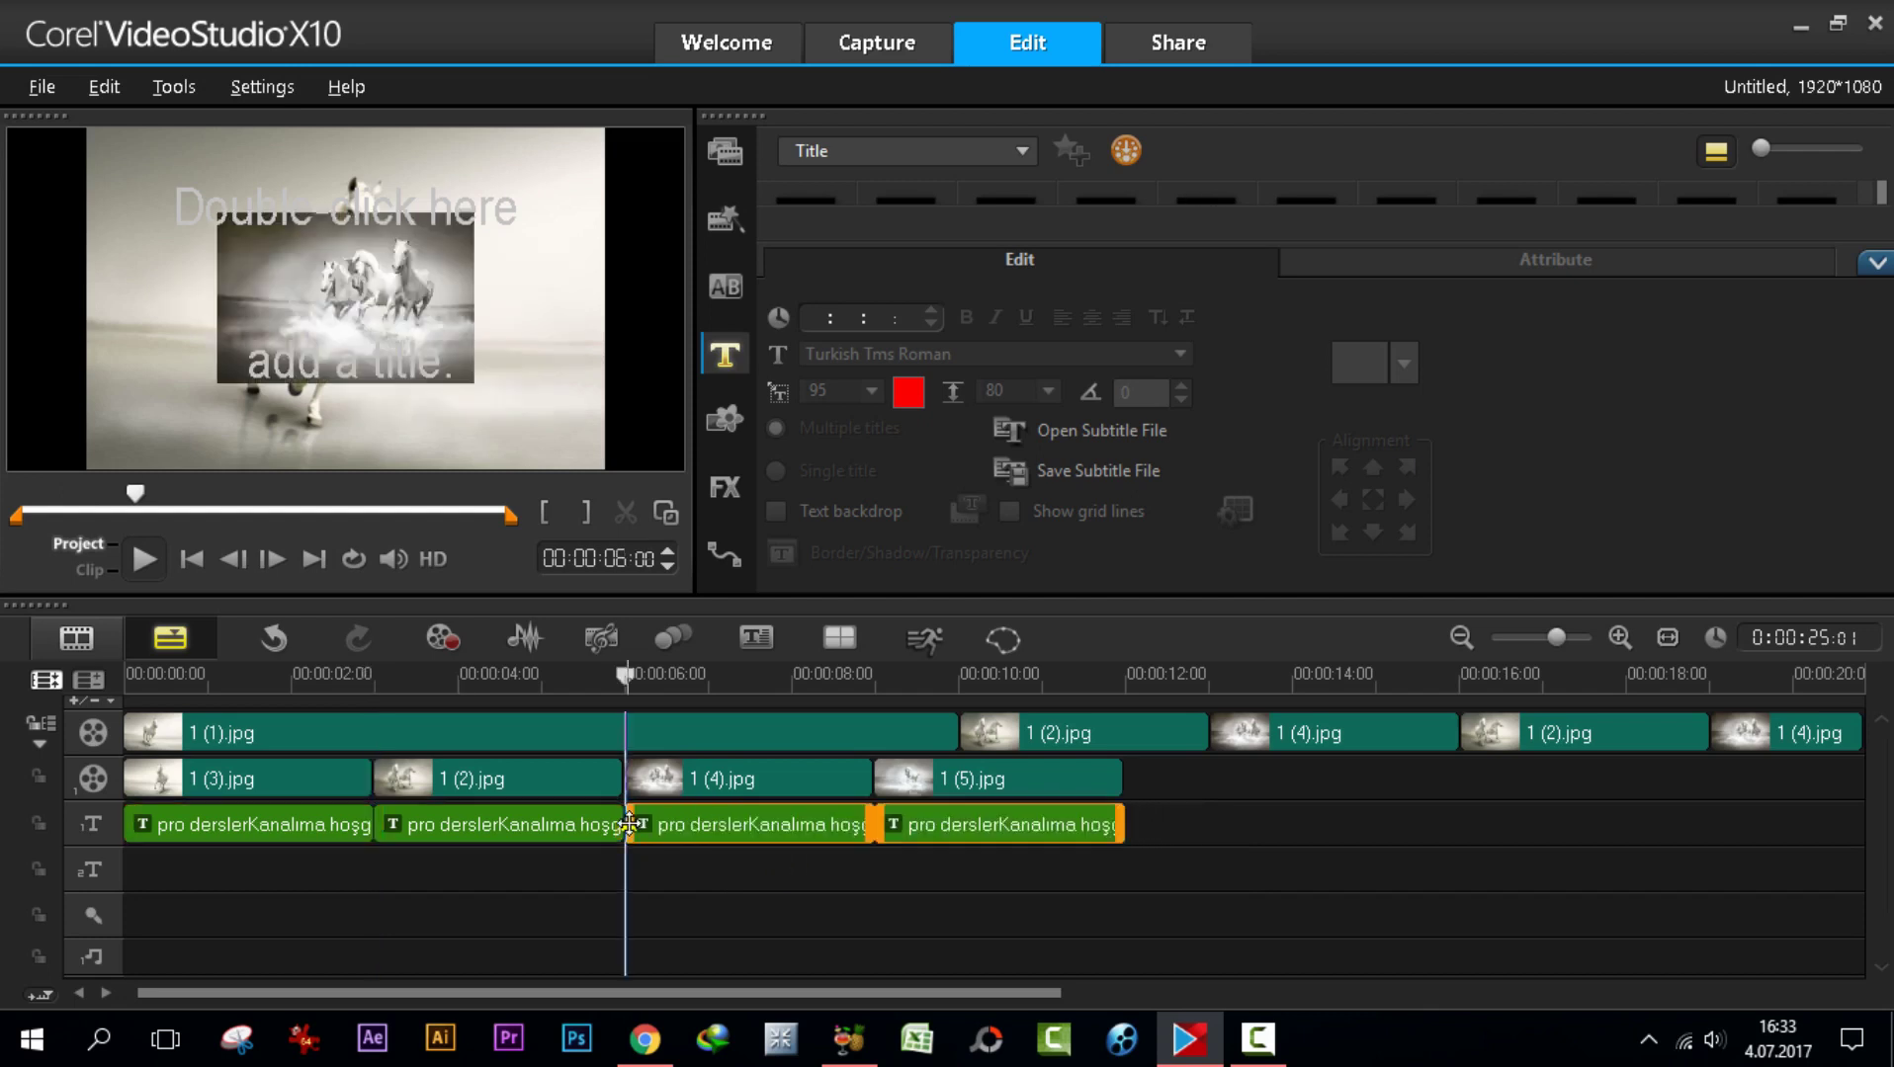
# - Copy all four title clips together to the 12-second mark on the first title track, and select the first title clip
pyautogui.click(297, 832)
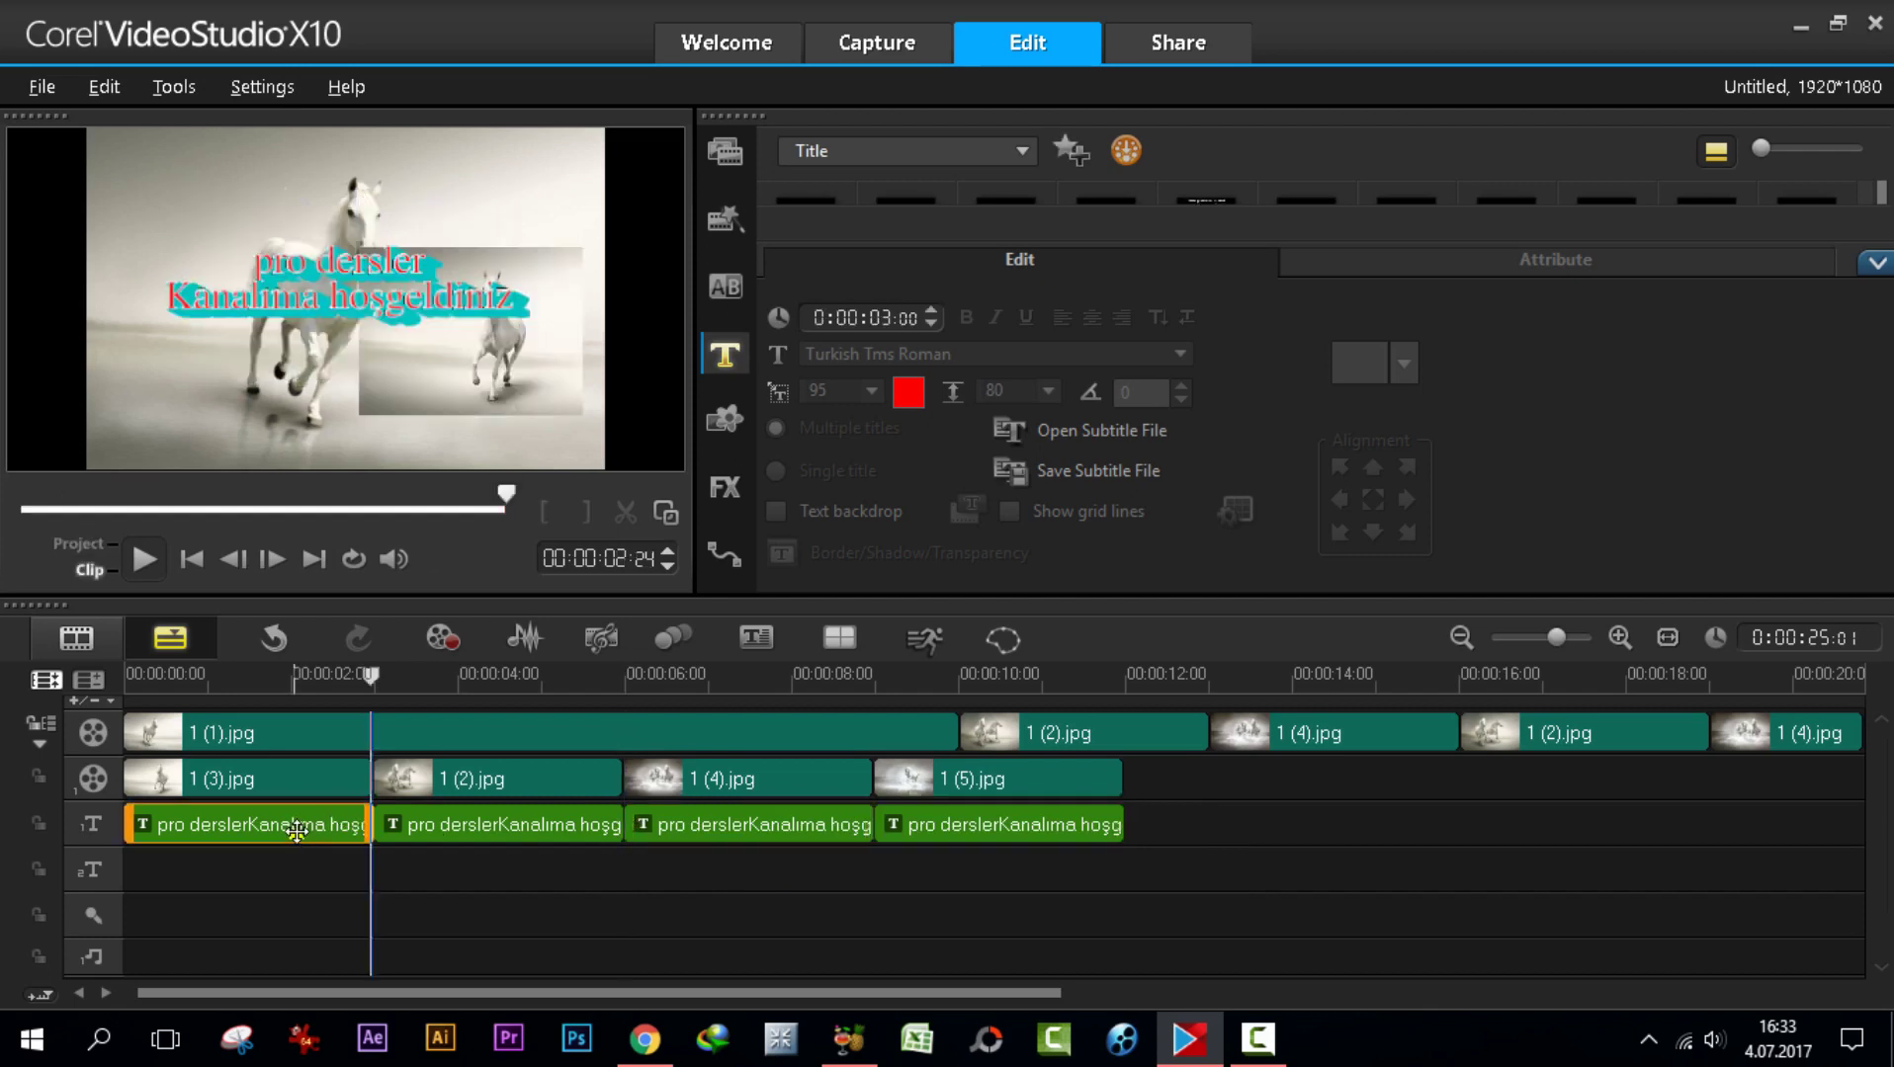
pyautogui.keyDown('shift'); pyautogui.click(932, 828); pyautogui.keyUp('shift')
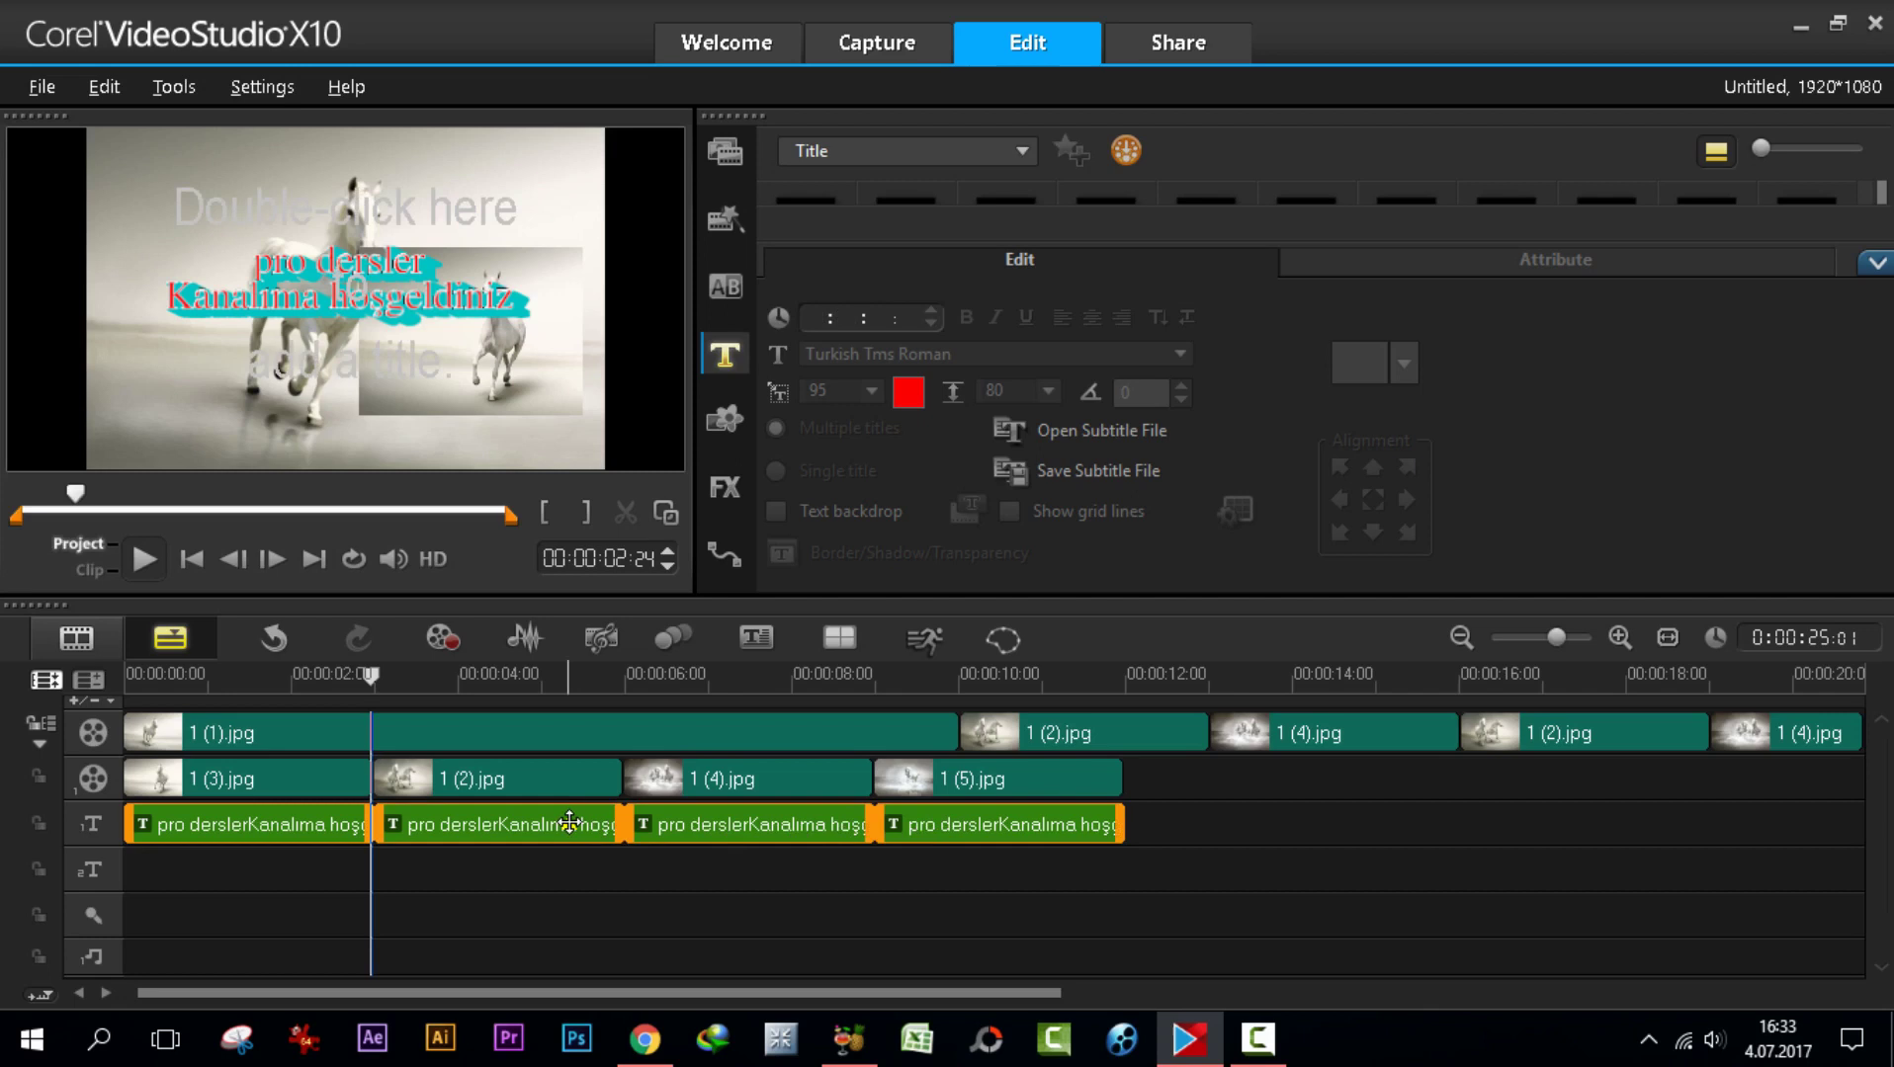
pyautogui.moveTo(569, 823); pyautogui.dragTo(1134, 822)
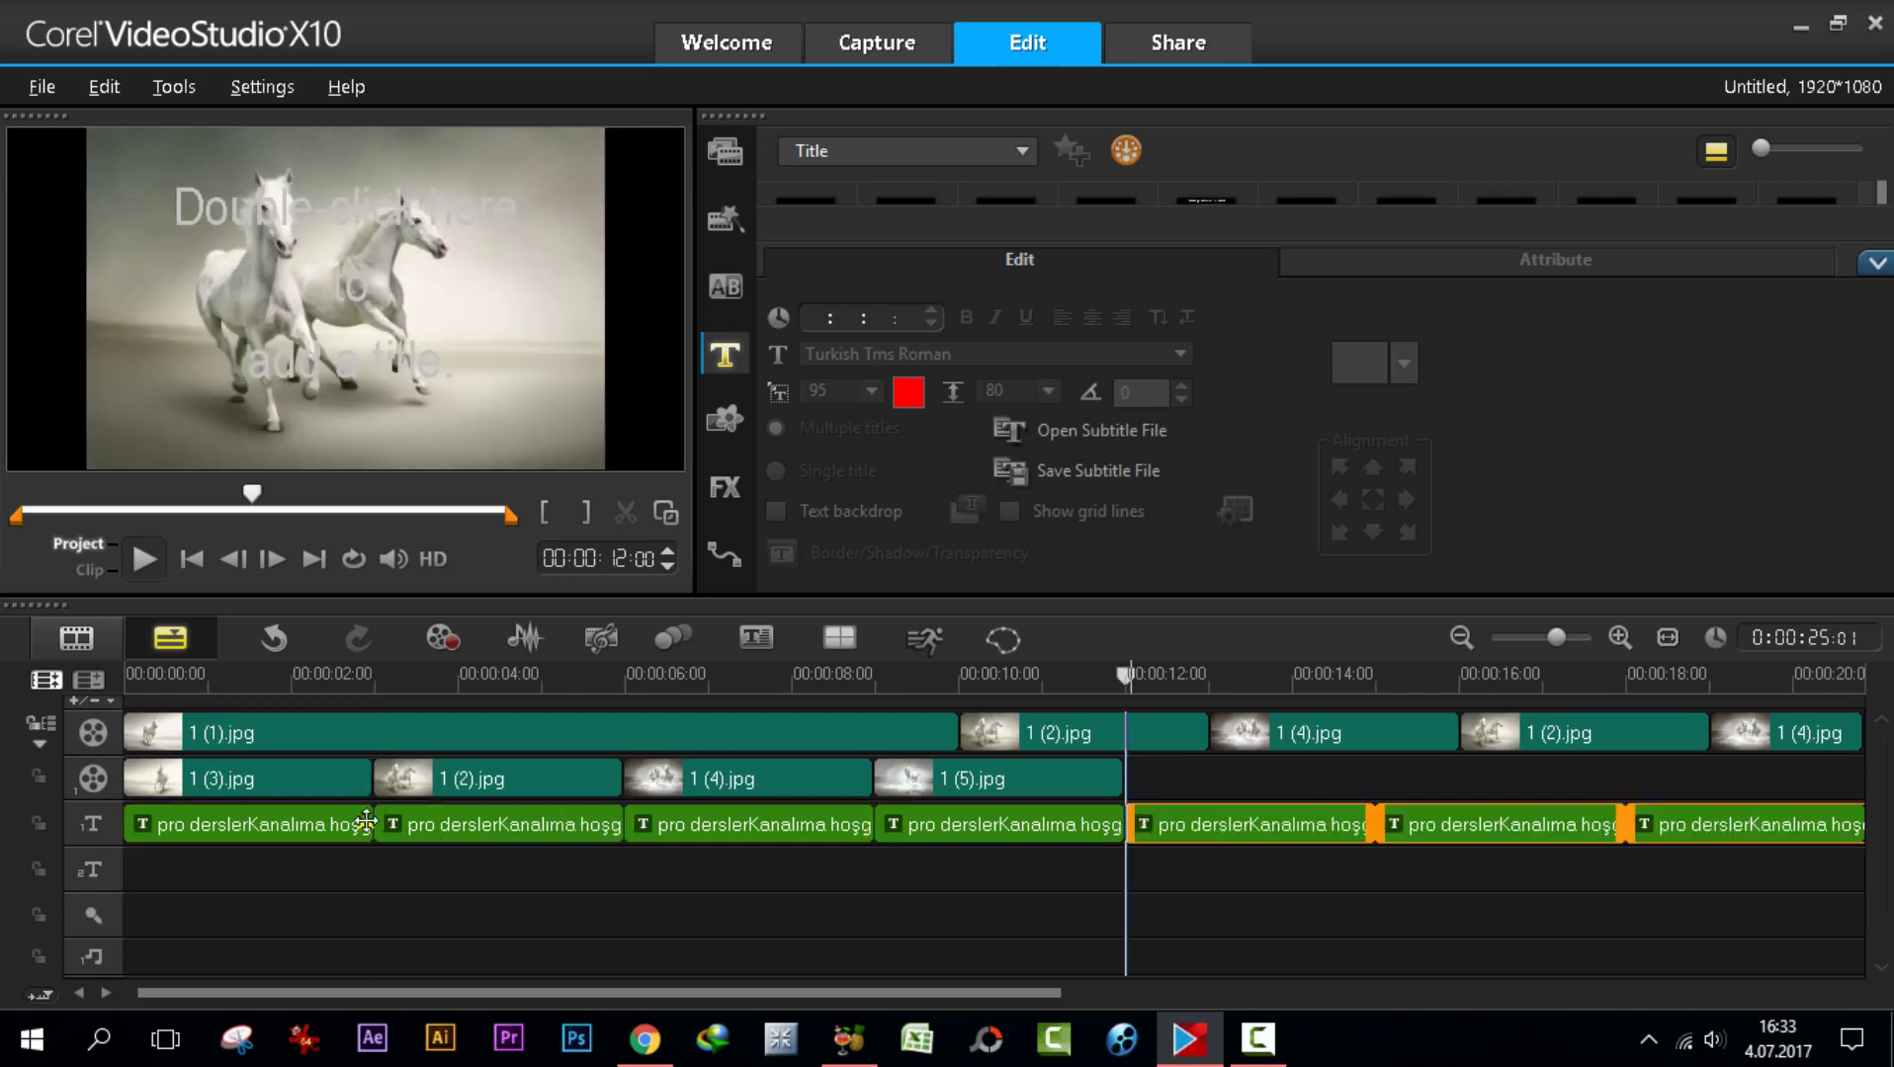
pyautogui.click(226, 812)
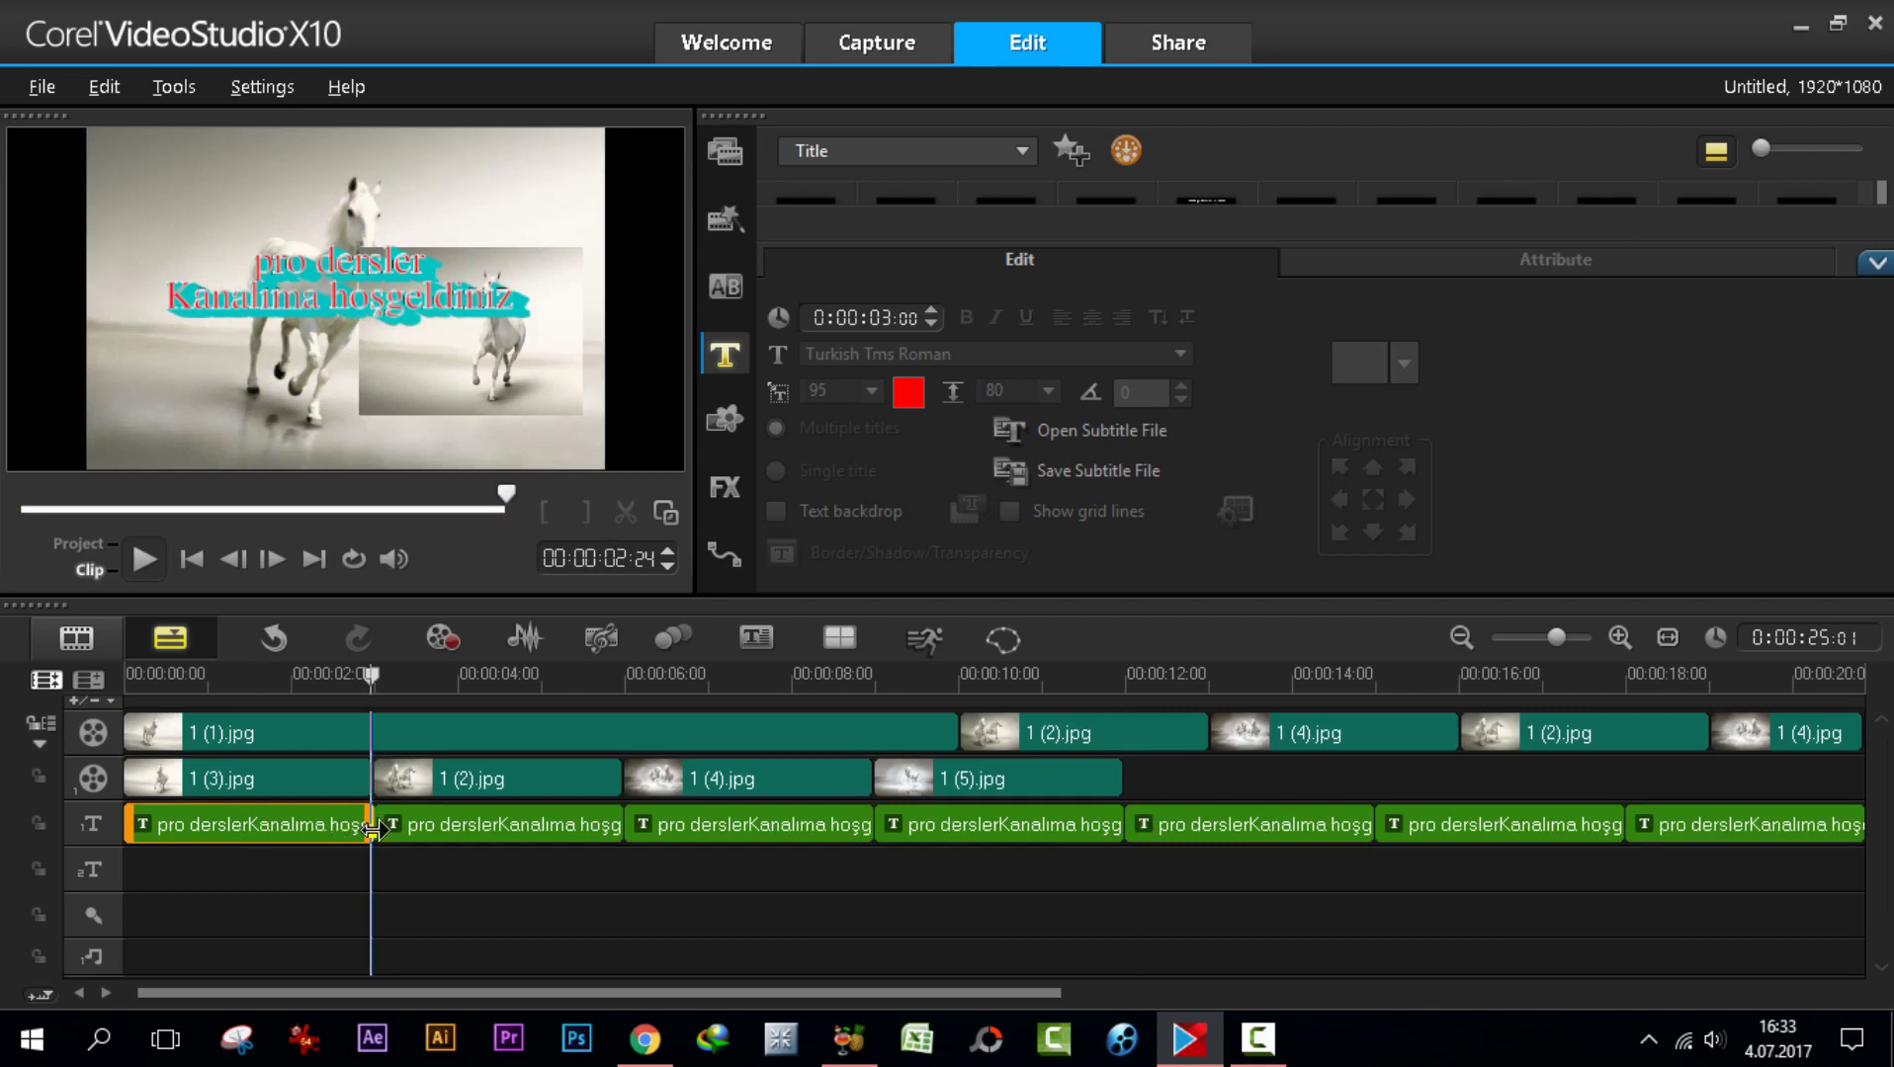
# - Shorten the first title clip to 0:00:01:05 and the second to 0:00:01:00, placing the second directly after the first
pyautogui.moveTo(369, 824); pyautogui.dragTo(219, 825)
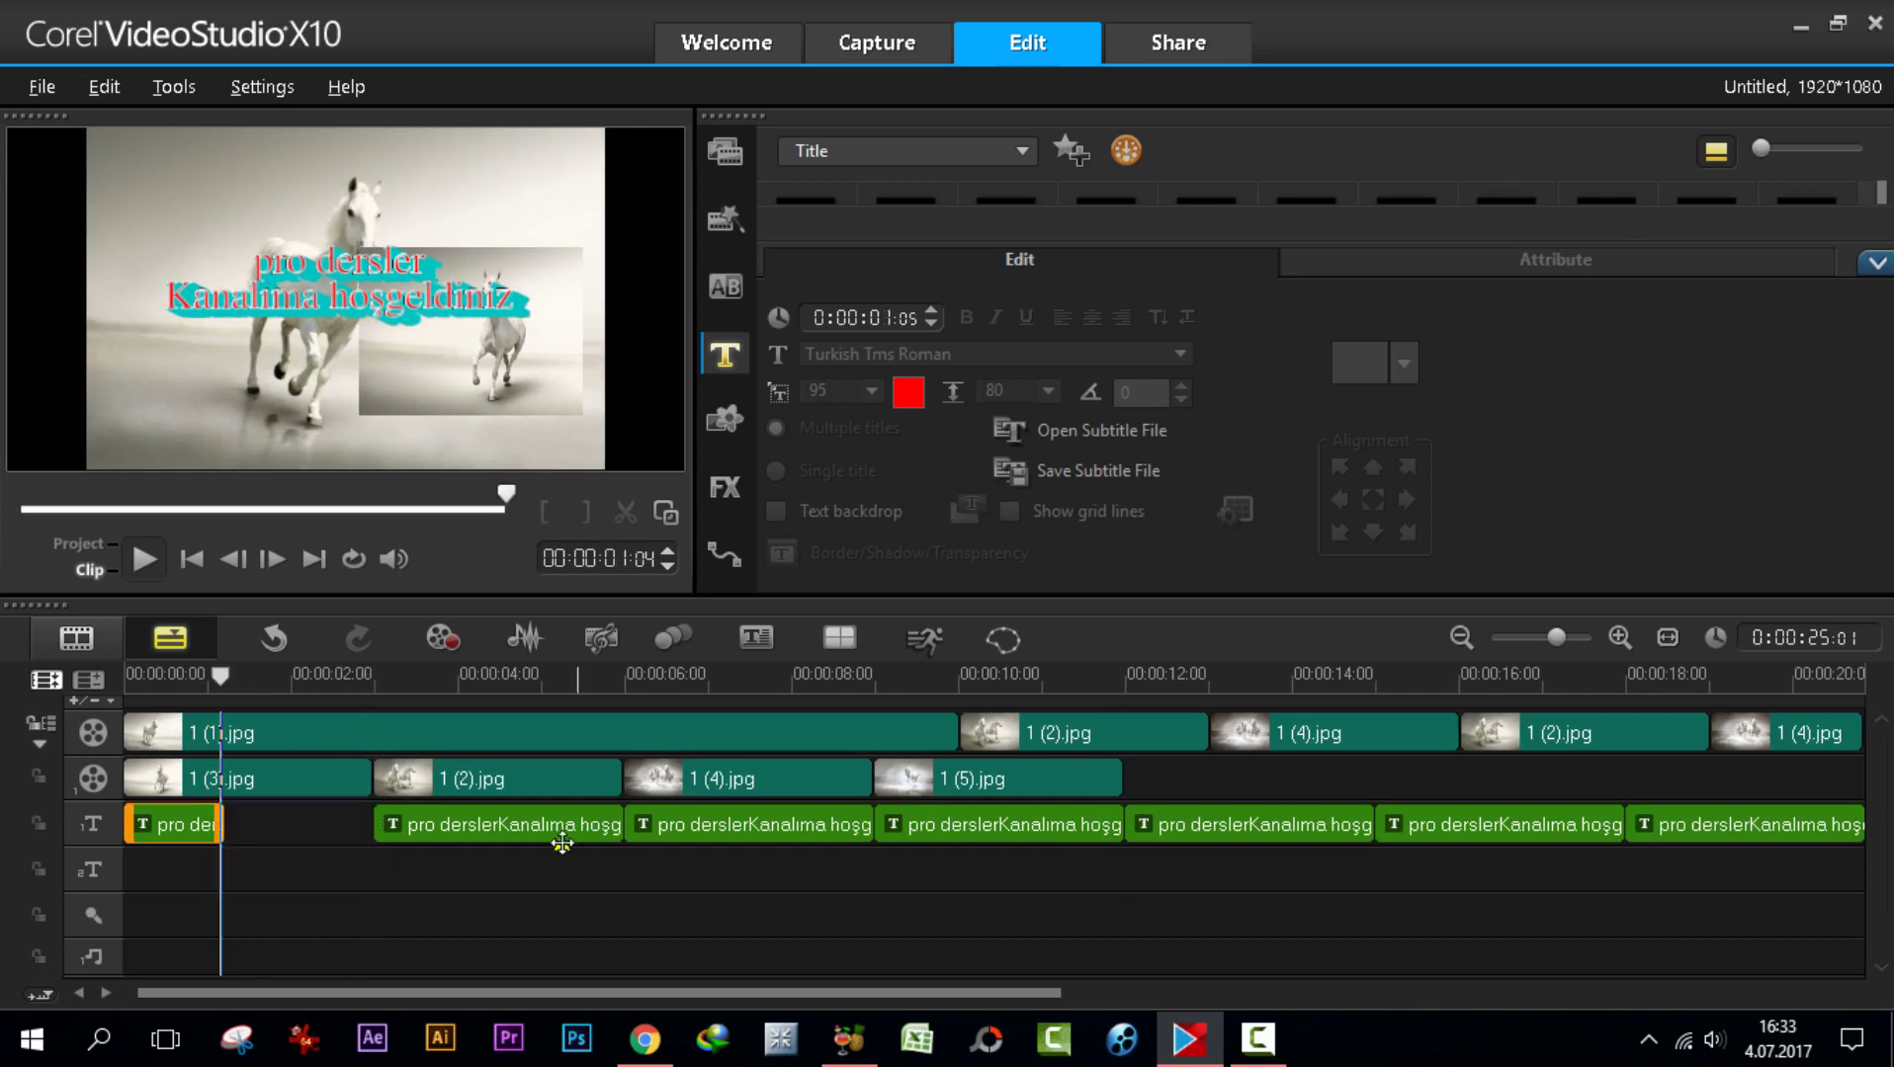
pyautogui.moveTo(516, 828); pyautogui.dragTo(433, 812)
pyautogui.moveTo(464, 825); pyautogui.dragTo(304, 824)
# - Select the two shortened title clips together and copy them directly after themselves on the first title track
pyautogui.click(181, 830)
pyautogui.click(253, 826)
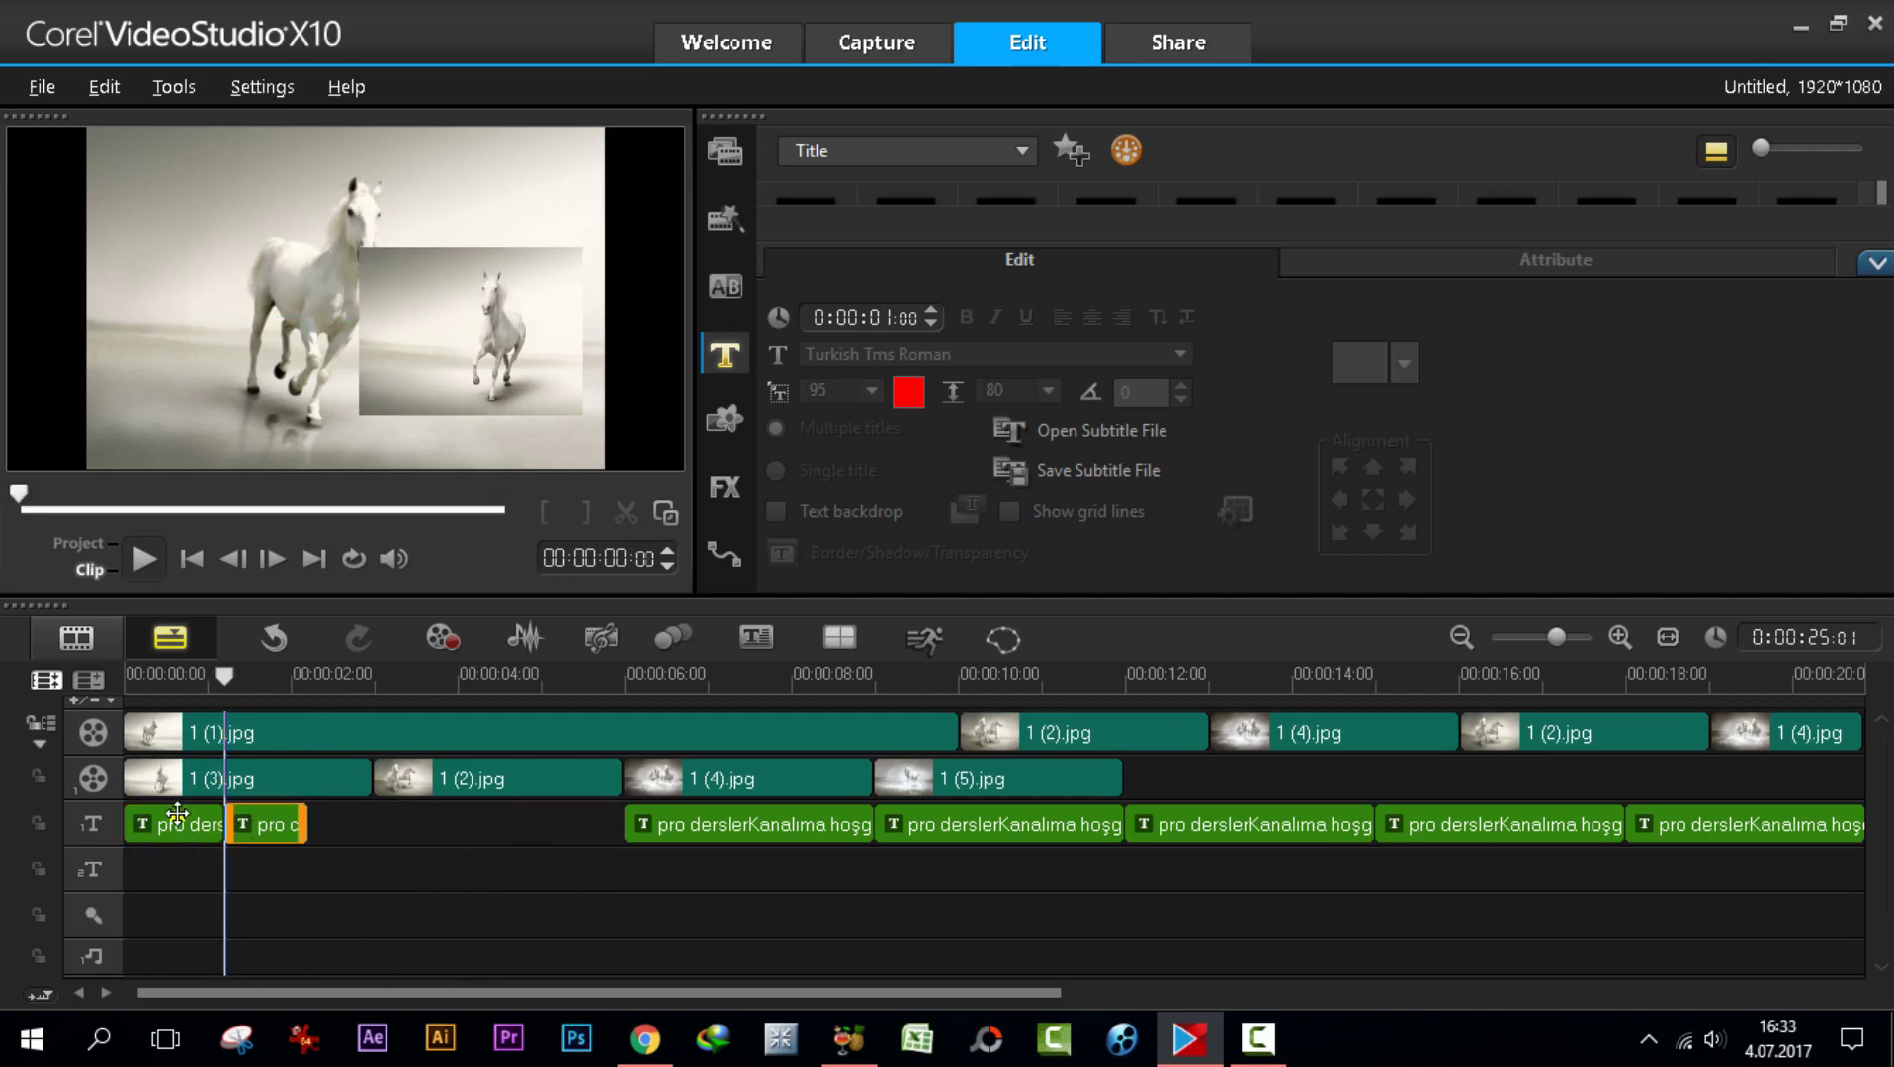
pyautogui.press('Left')
pyautogui.press('Left')
pyautogui.press('Left')
pyautogui.press('Left')
pyautogui.click(260, 825)
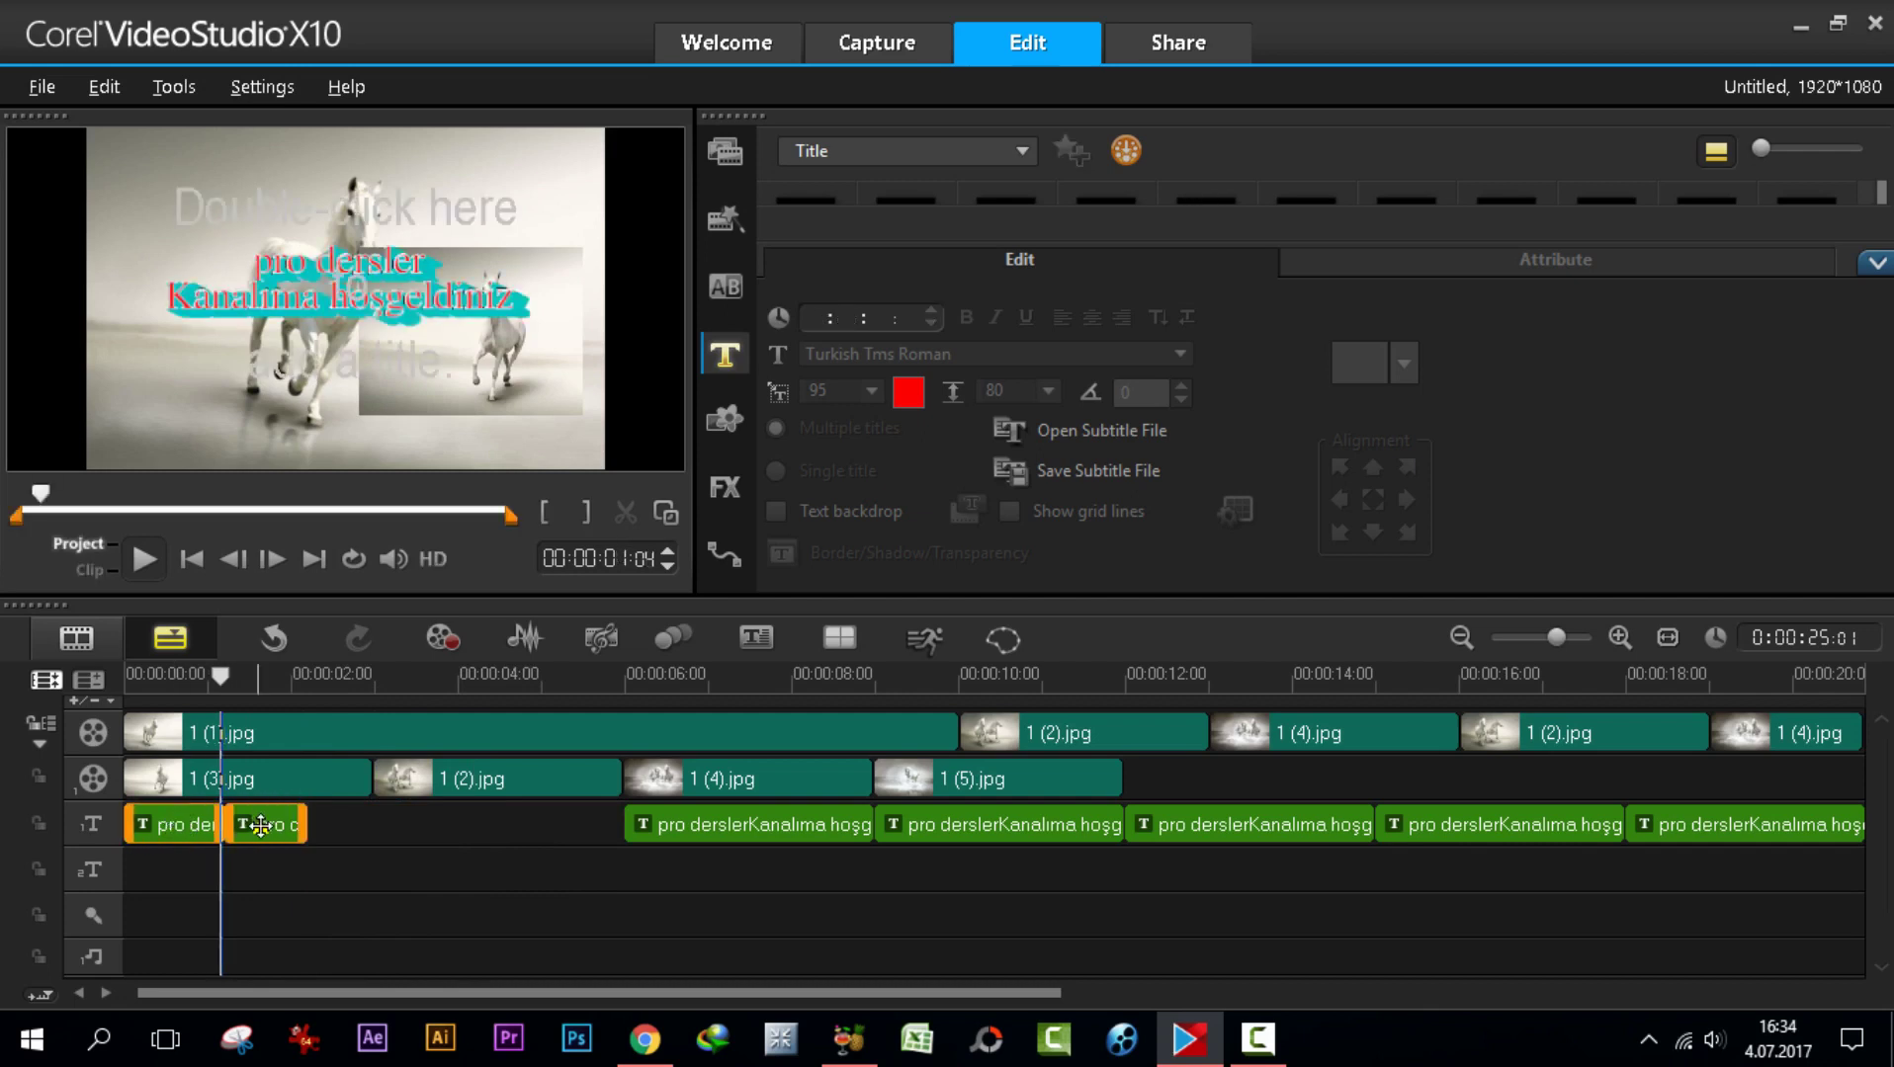
pyautogui.moveTo(260, 826); pyautogui.dragTo(322, 819)
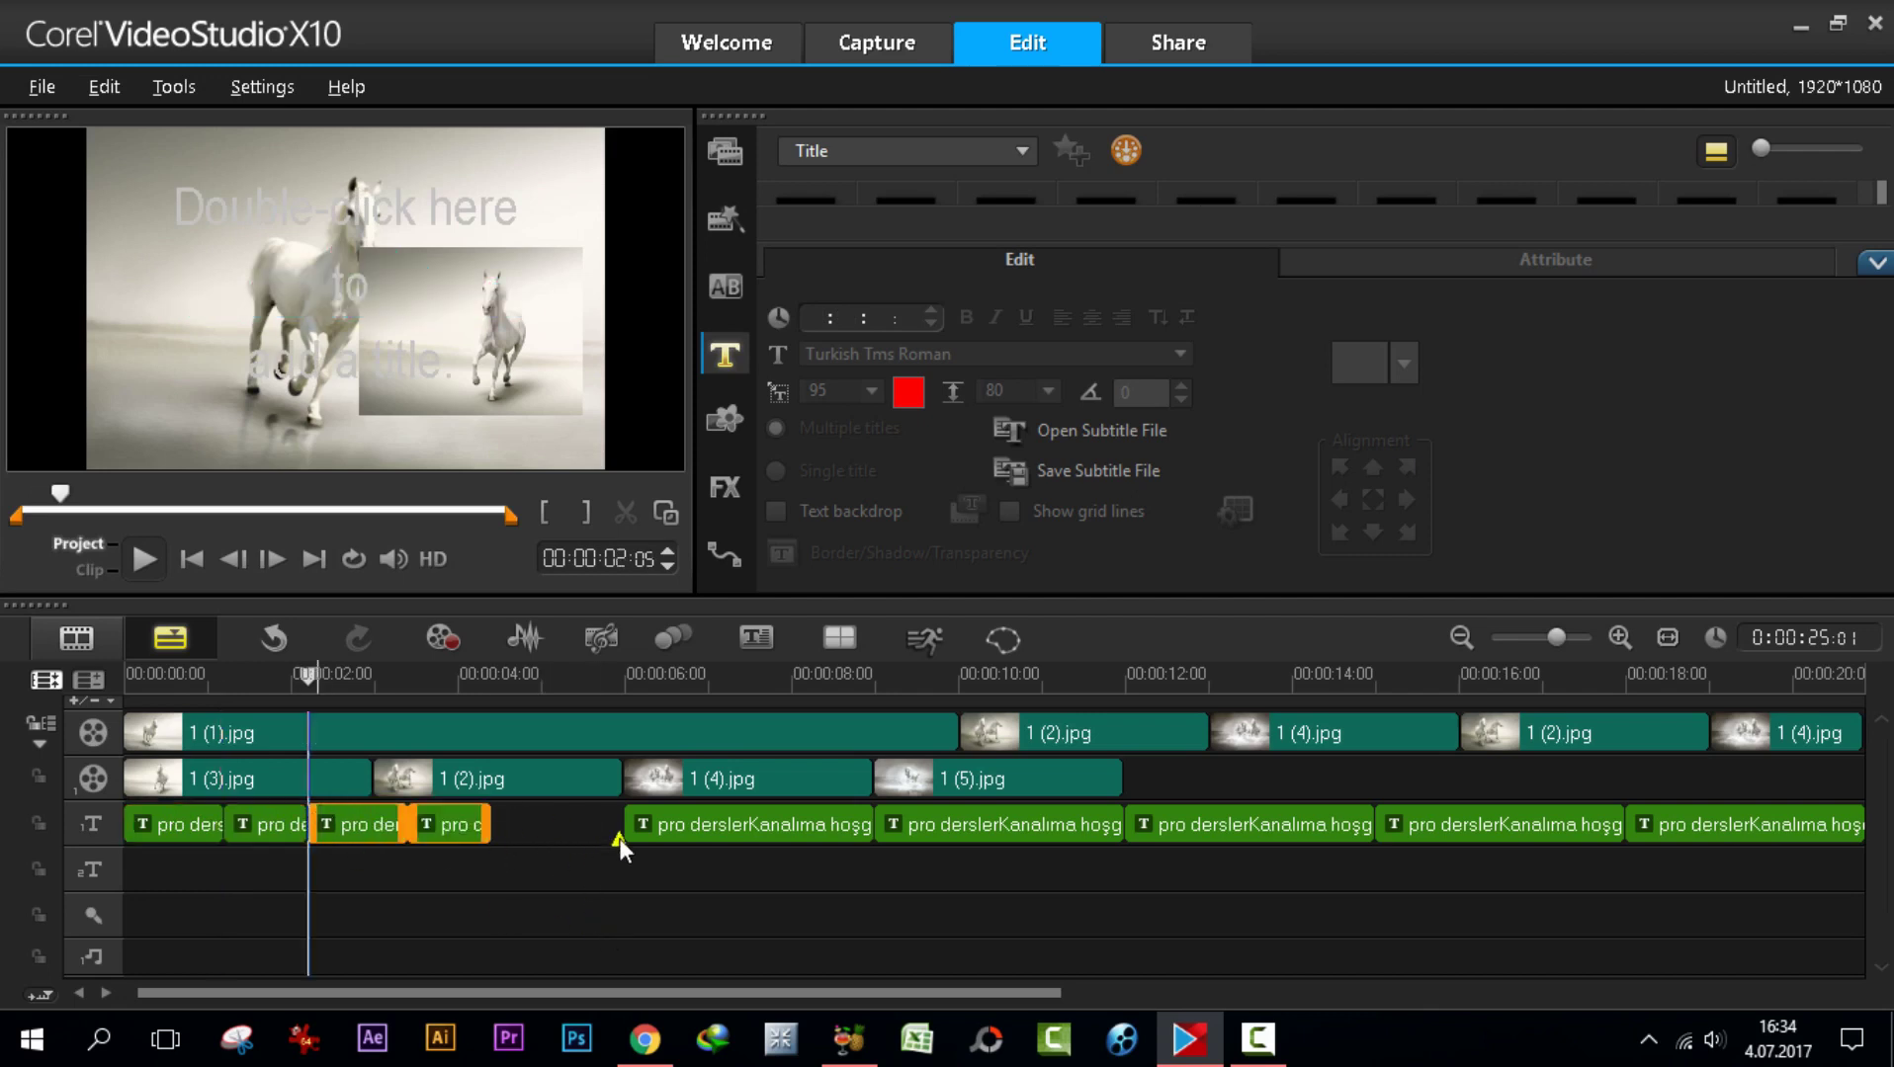
# - Move the remaining five full-length title clips back to close the gaps behind the fourth short title clip
pyautogui.click(748, 826)
pyautogui.moveTo(750, 825); pyautogui.dragTo(626, 830)
pyautogui.click(954, 830)
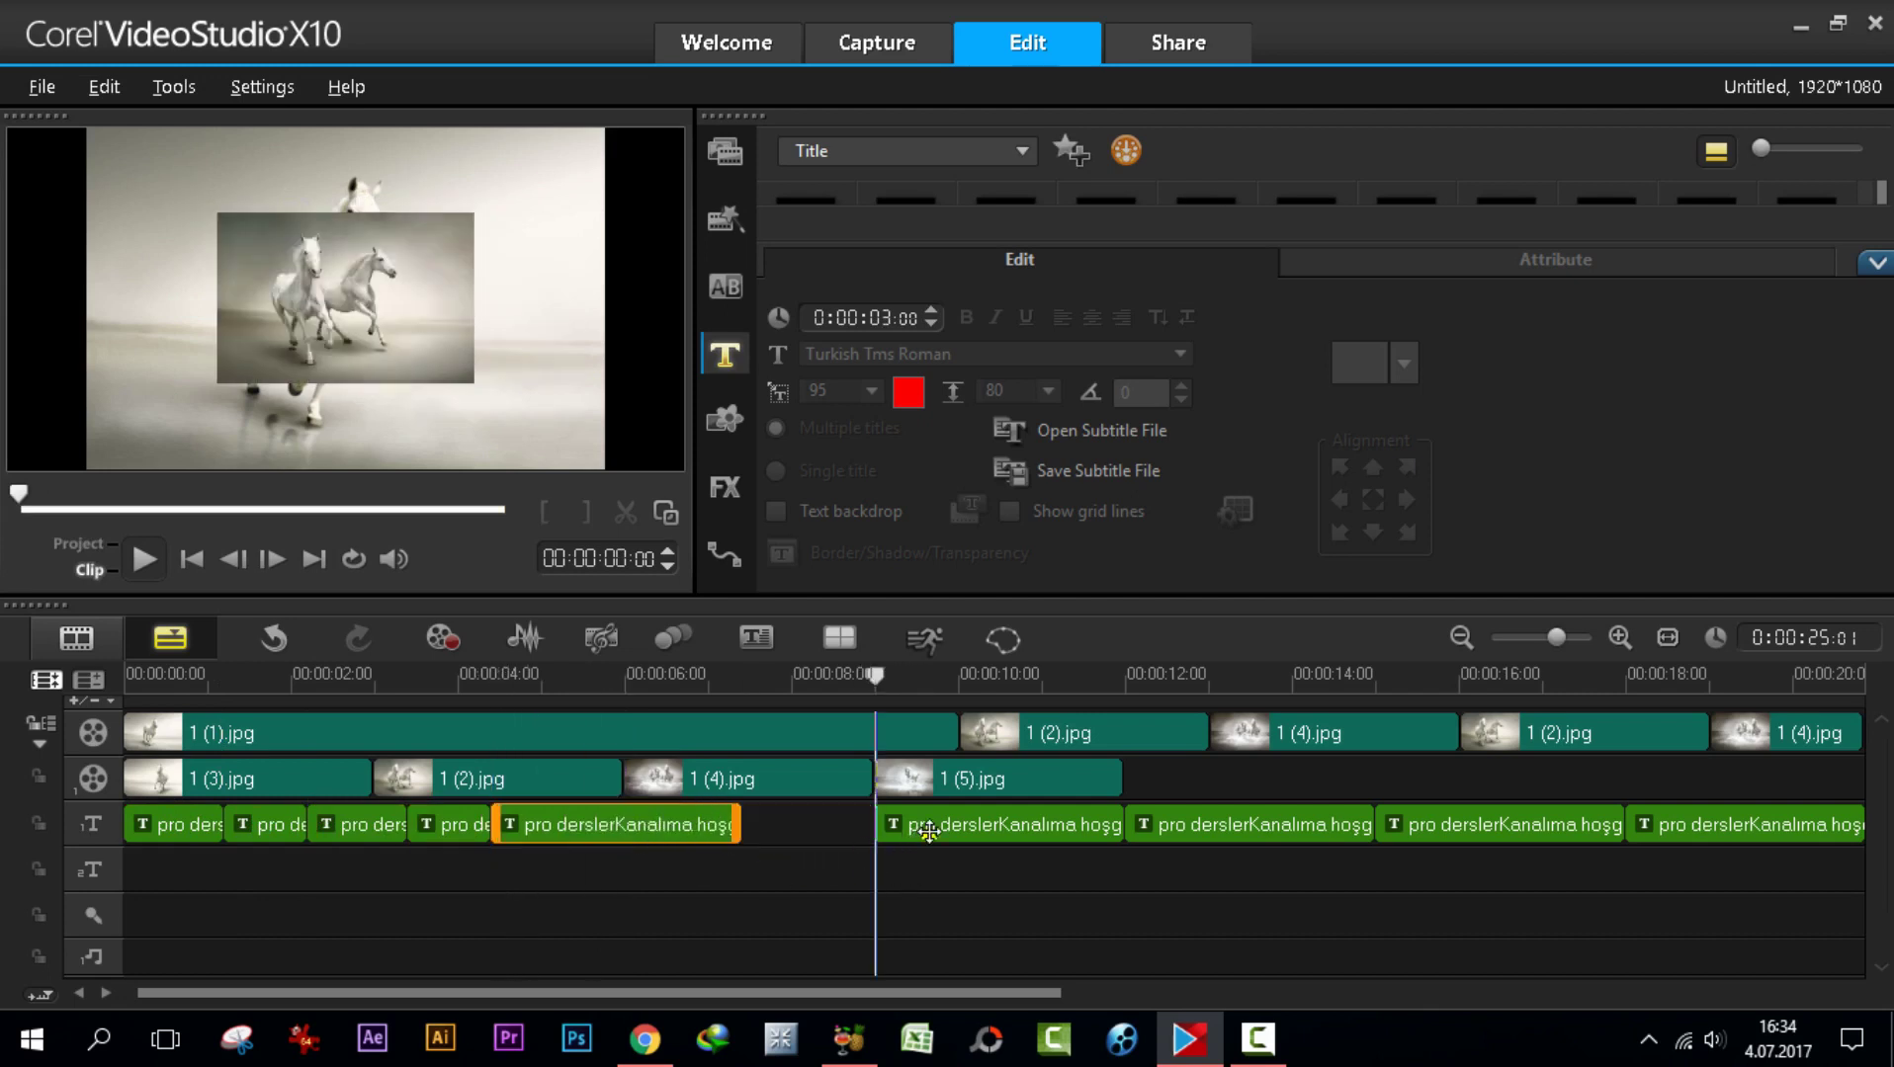
pyautogui.keyDown('shift'); pyautogui.click(1739, 812); pyautogui.keyUp('shift')
pyautogui.moveTo(964, 819); pyautogui.dragTo(830, 815)
pyautogui.click(862, 924)
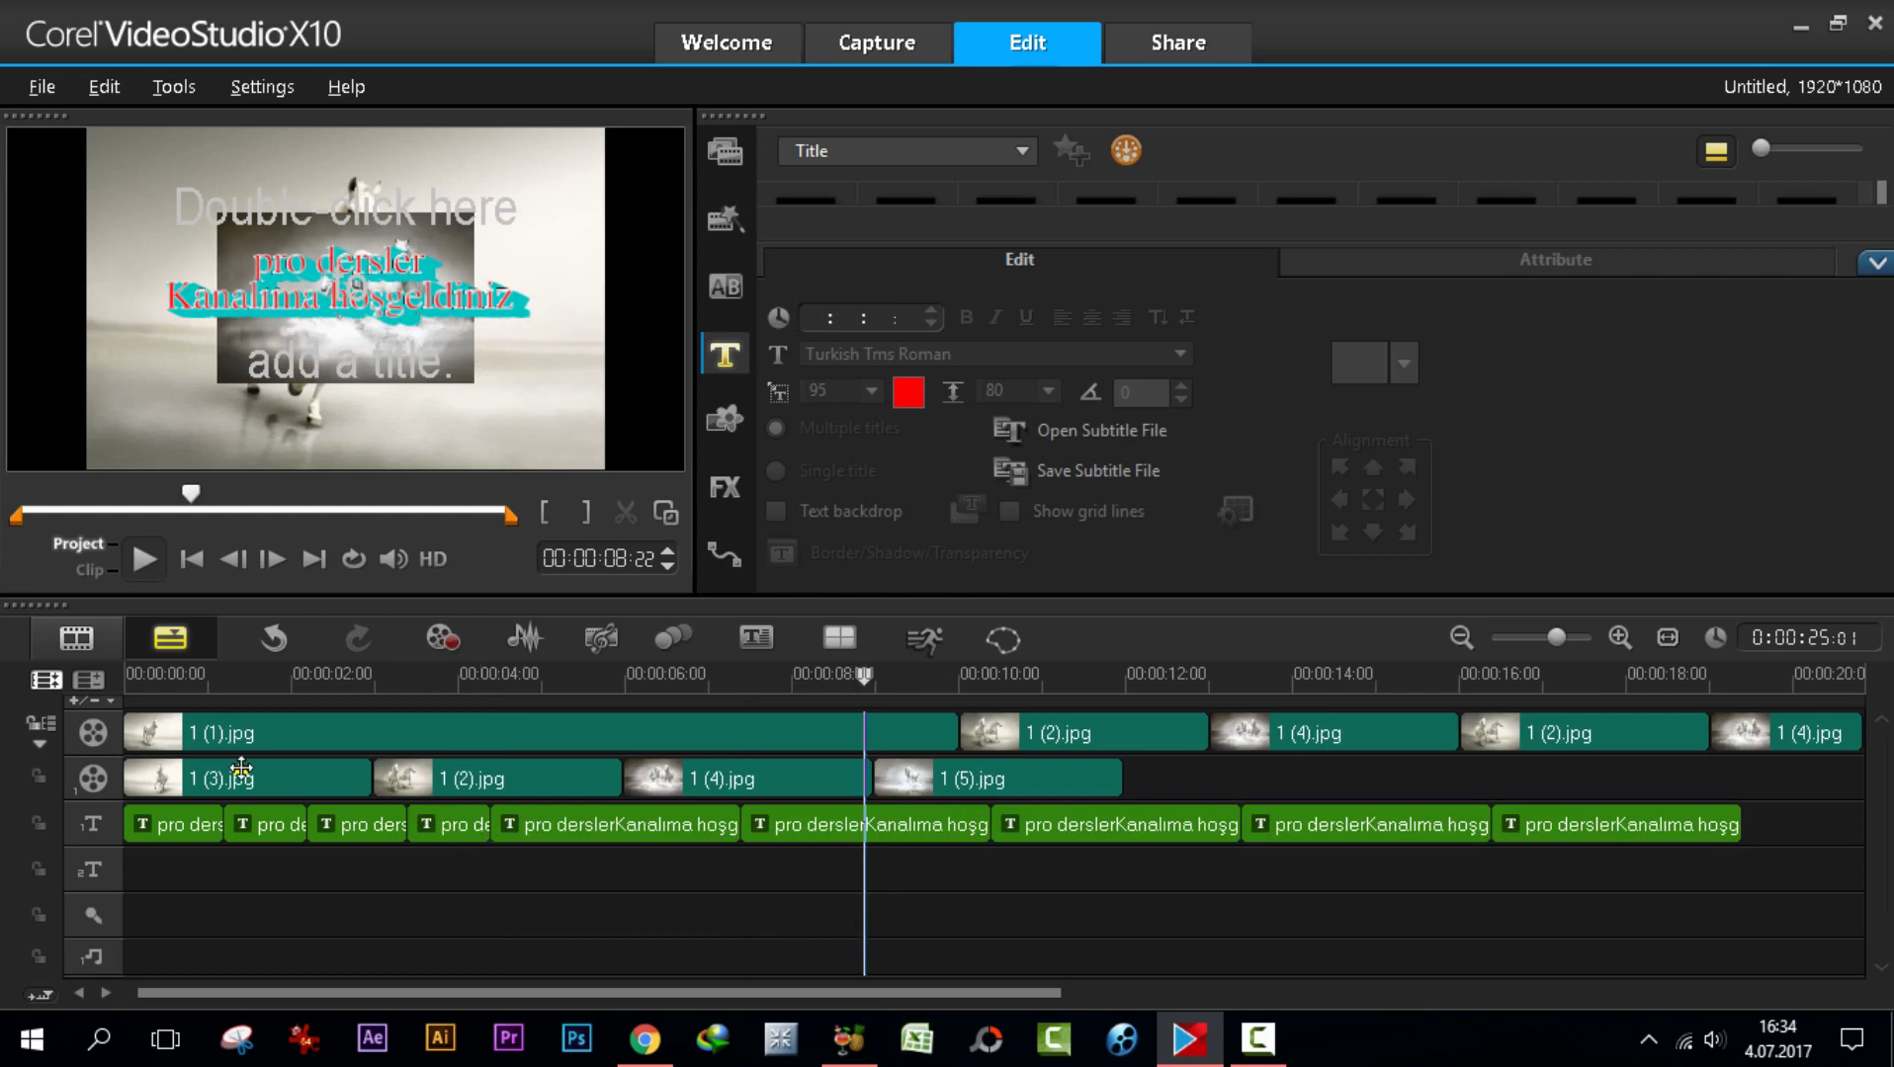
# - Select every clip on all timeline tracks at once, and clear the selection
pyautogui.click(156, 826)
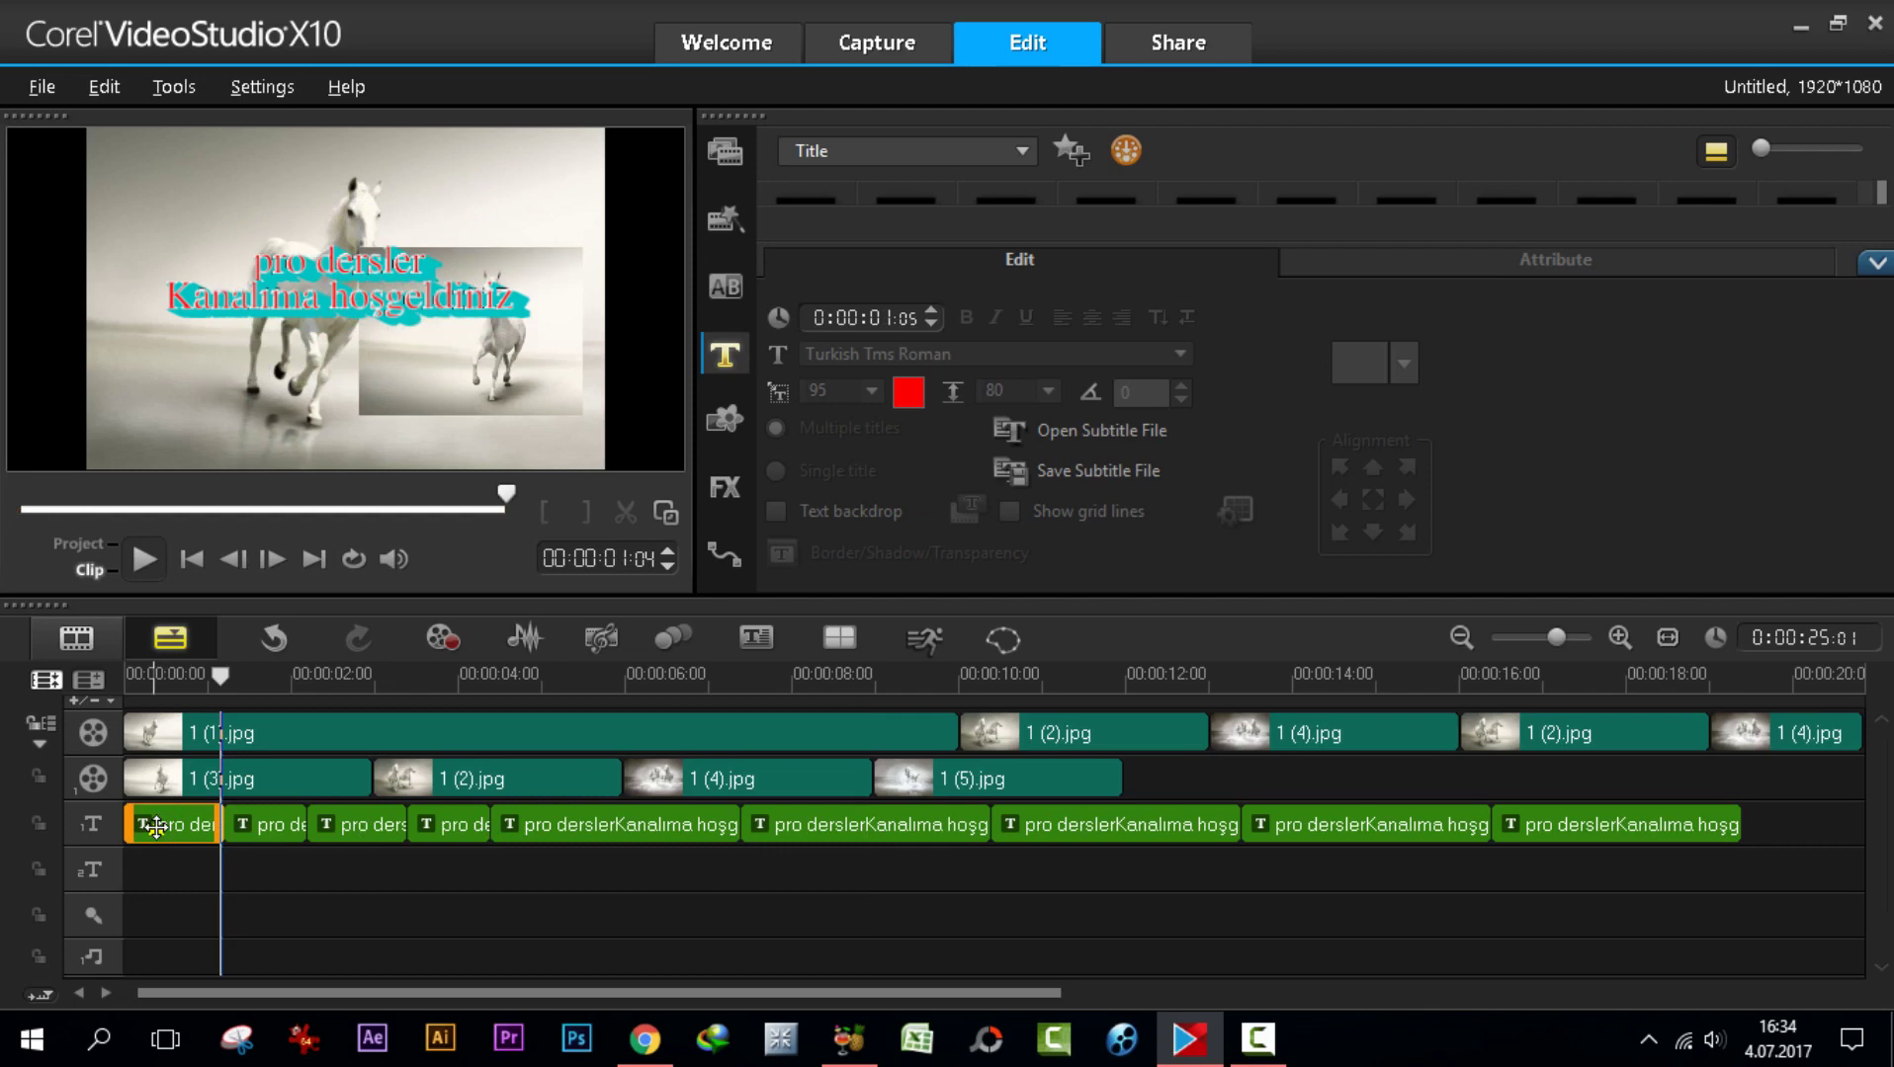
pyautogui.hotkey('ctrl', 'a')
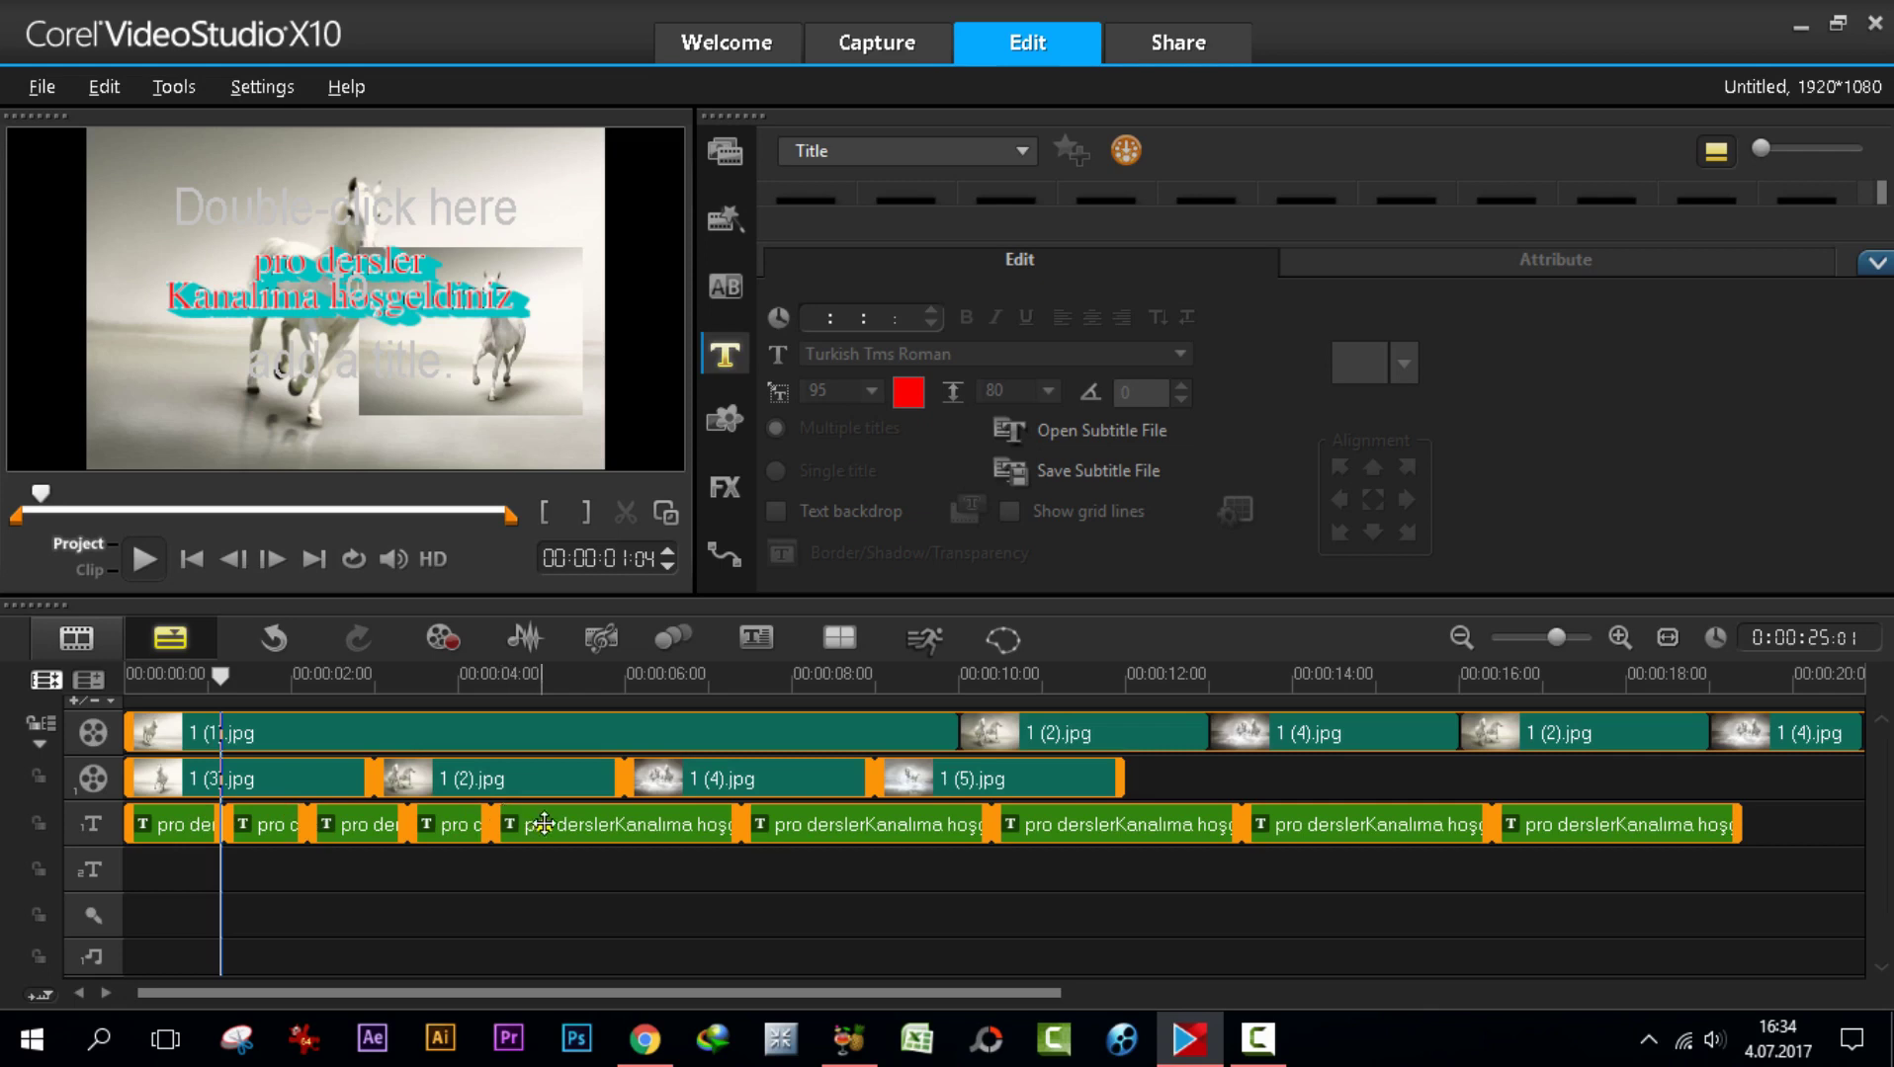
pyautogui.click(443, 887)
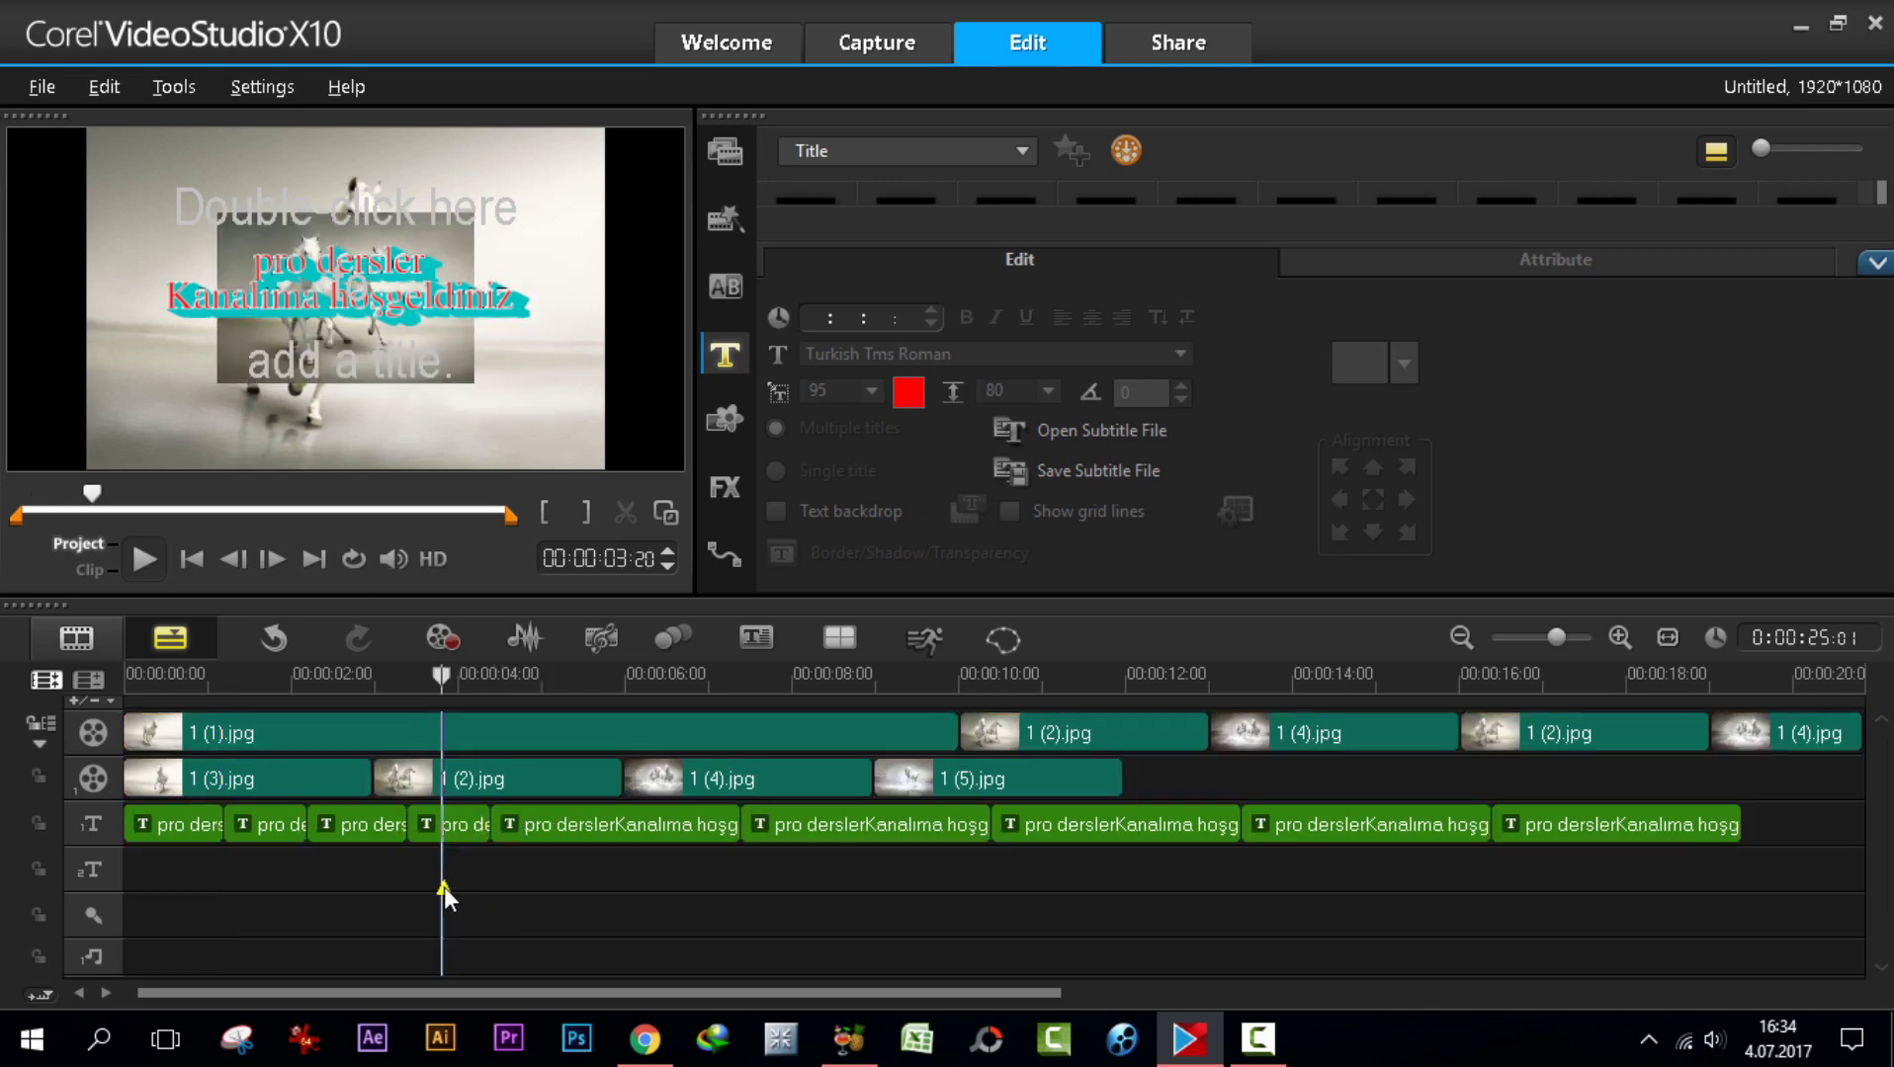
# - Shorten the fifth title clip to 0:00:01:10, the sixth to under a second directly behind it, and the seventh to 0:00:01:00
pyautogui.click(694, 828)
pyautogui.moveTo(739, 828); pyautogui.dragTo(605, 828)
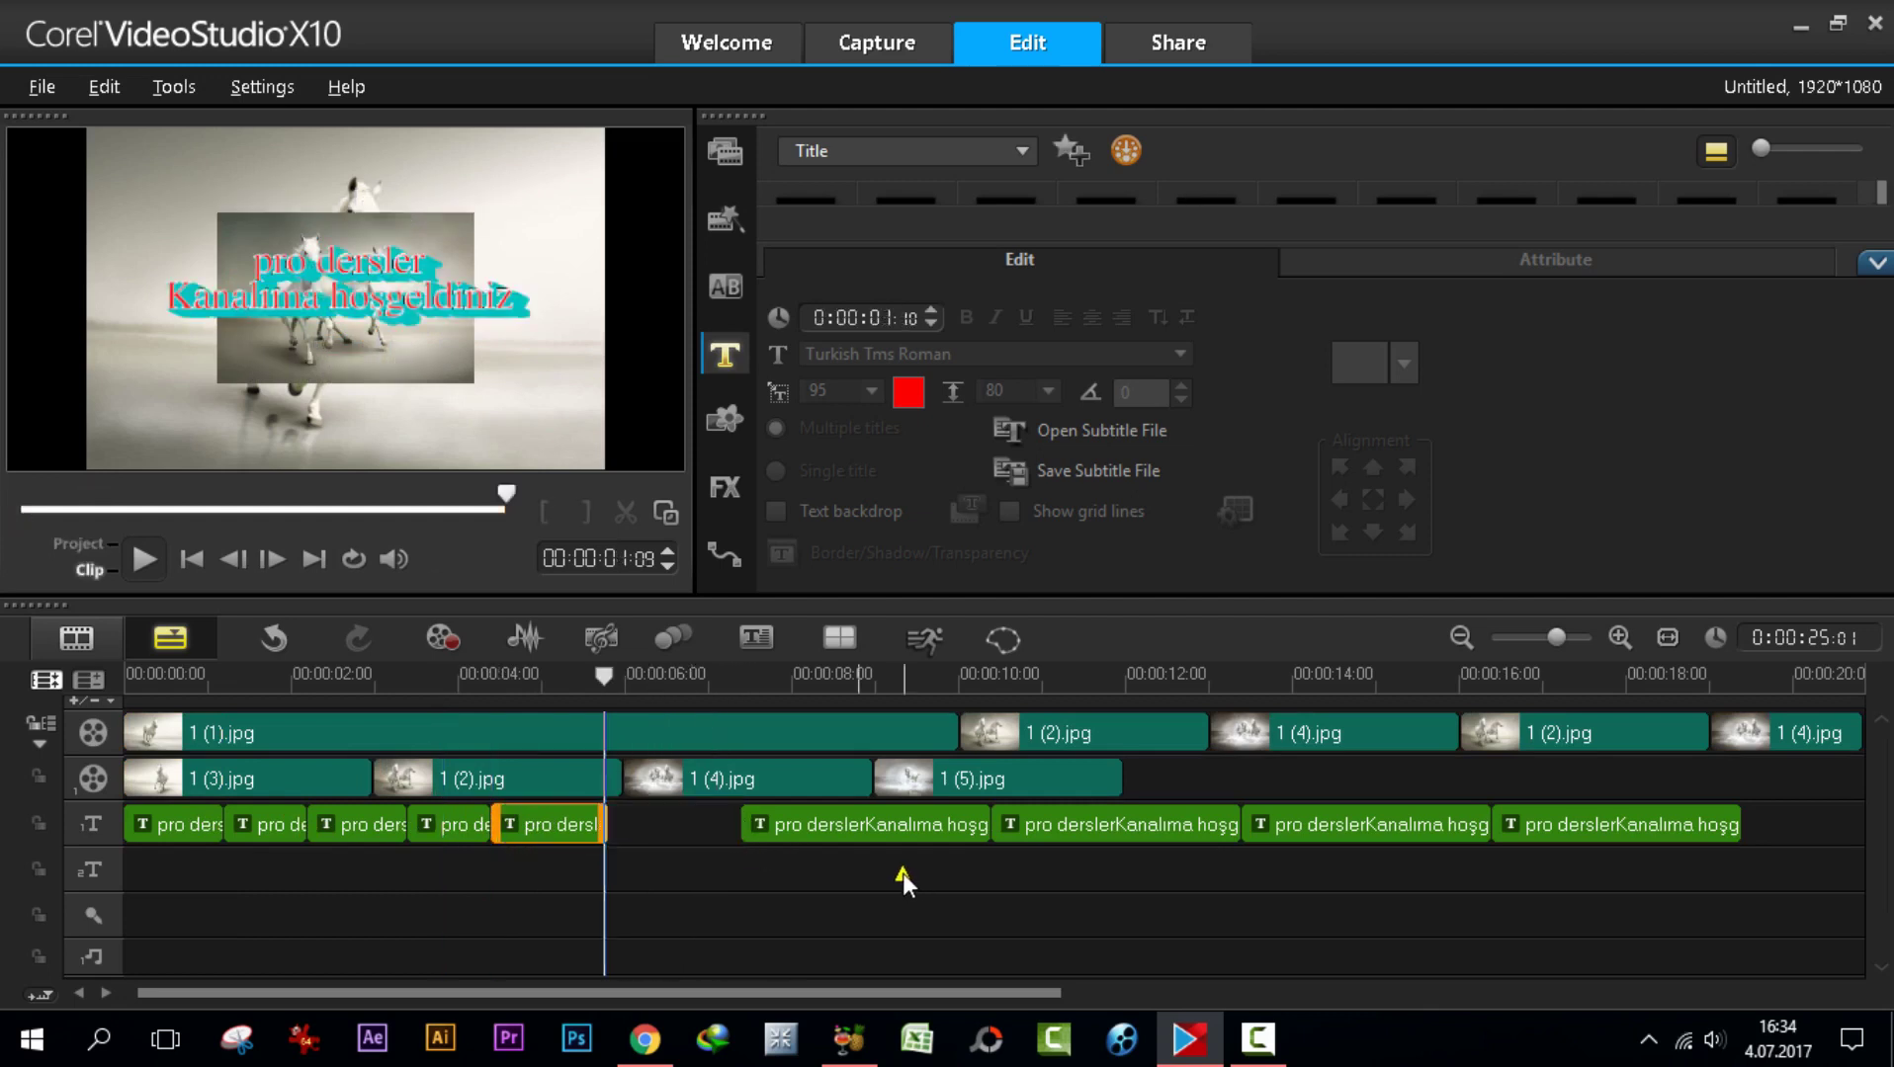
pyautogui.moveTo(850, 825); pyautogui.dragTo(672, 826)
pyautogui.click(1058, 827)
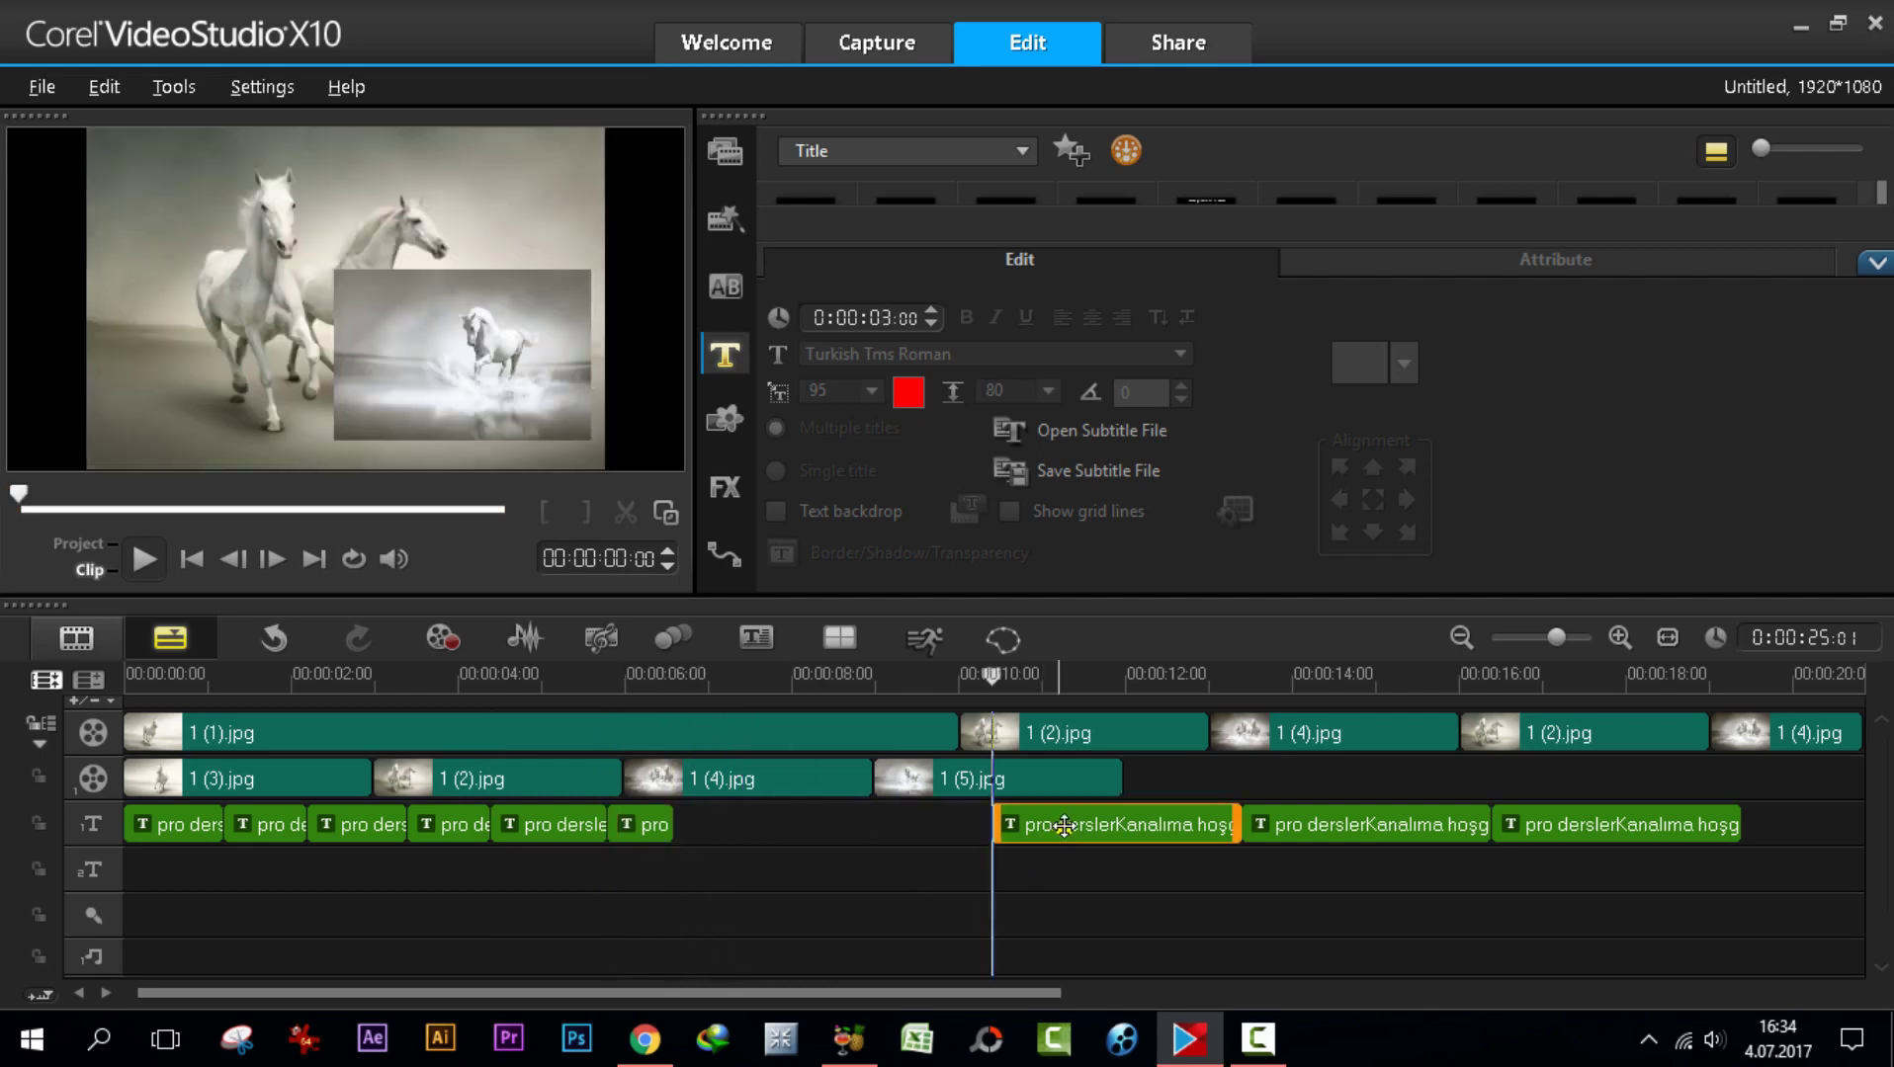
pyautogui.moveTo(1238, 827); pyautogui.dragTo(1074, 855)
# - Move the last two title clips behind the seventh, and shift all three together to directly follow the sixth title clip
pyautogui.click(1275, 826)
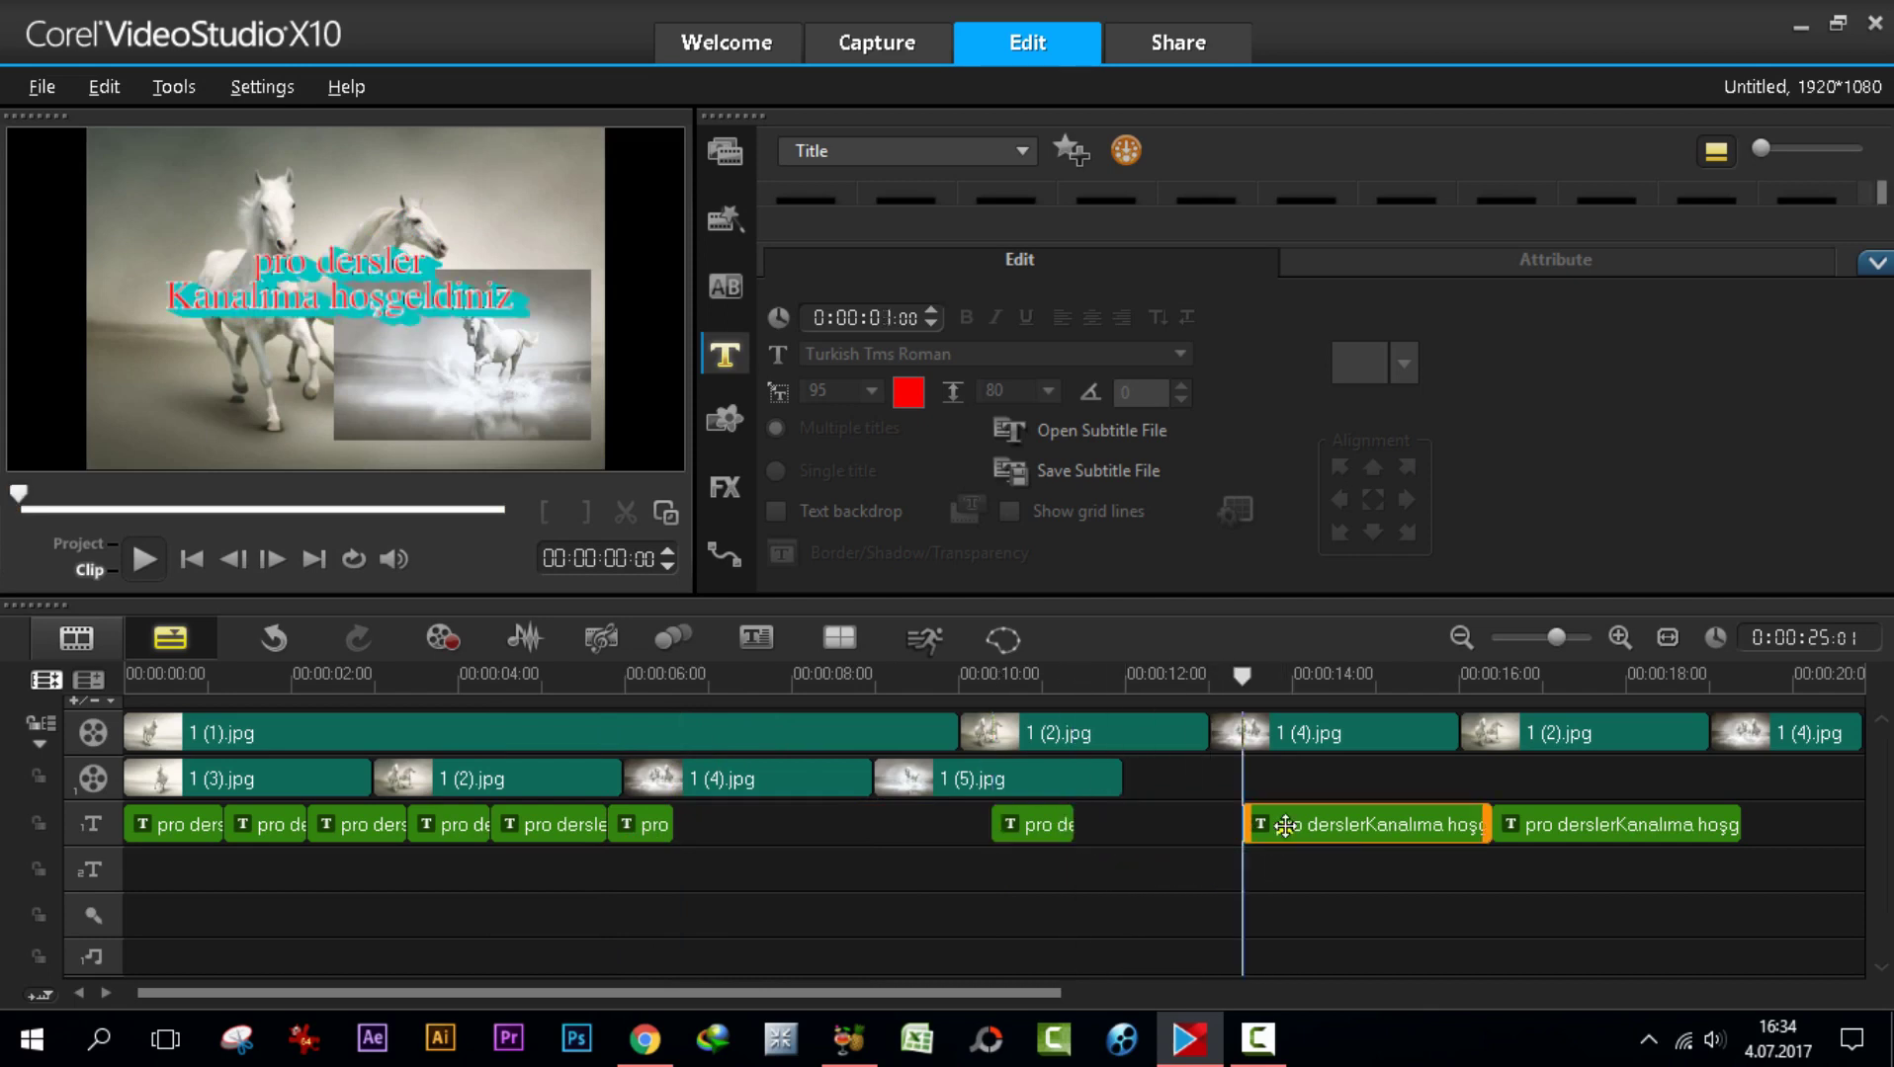
pyautogui.click(1612, 814)
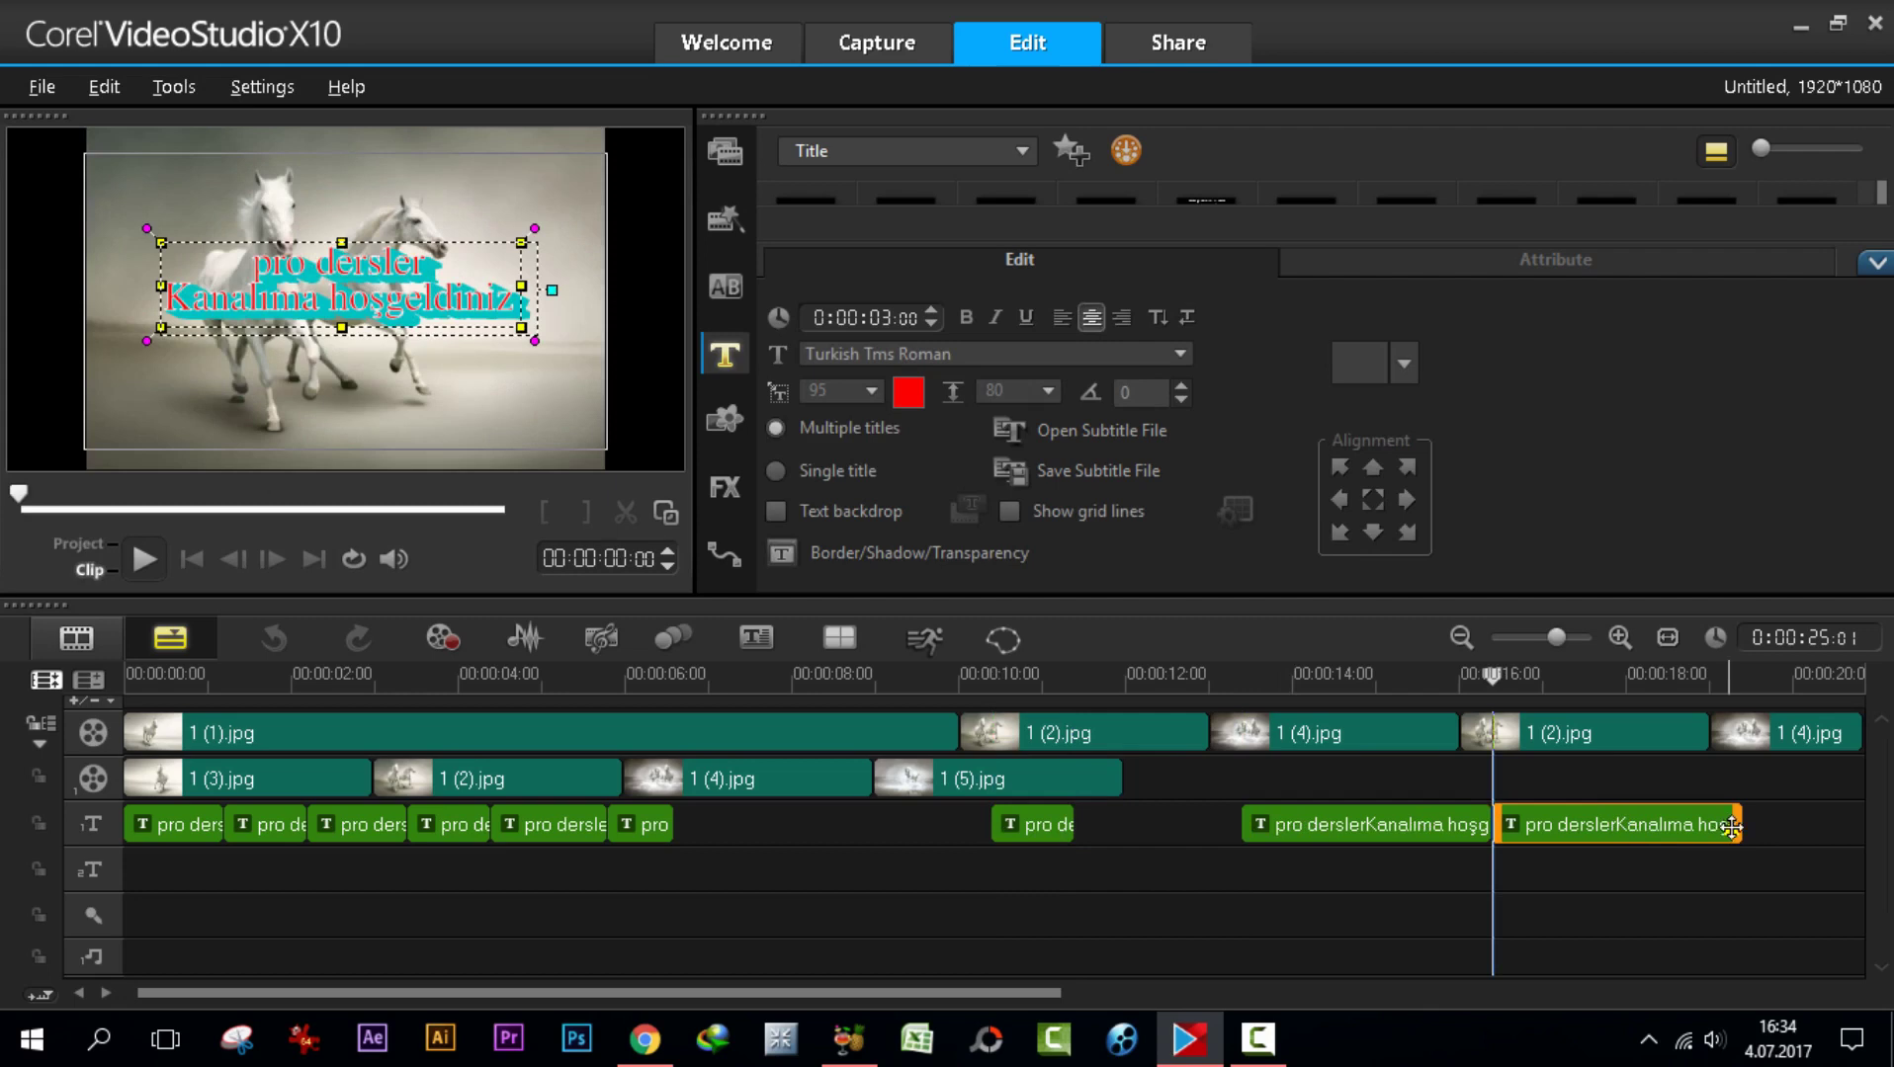
pyautogui.keyDown('shift'); pyautogui.click(1432, 828); pyautogui.keyUp('shift')
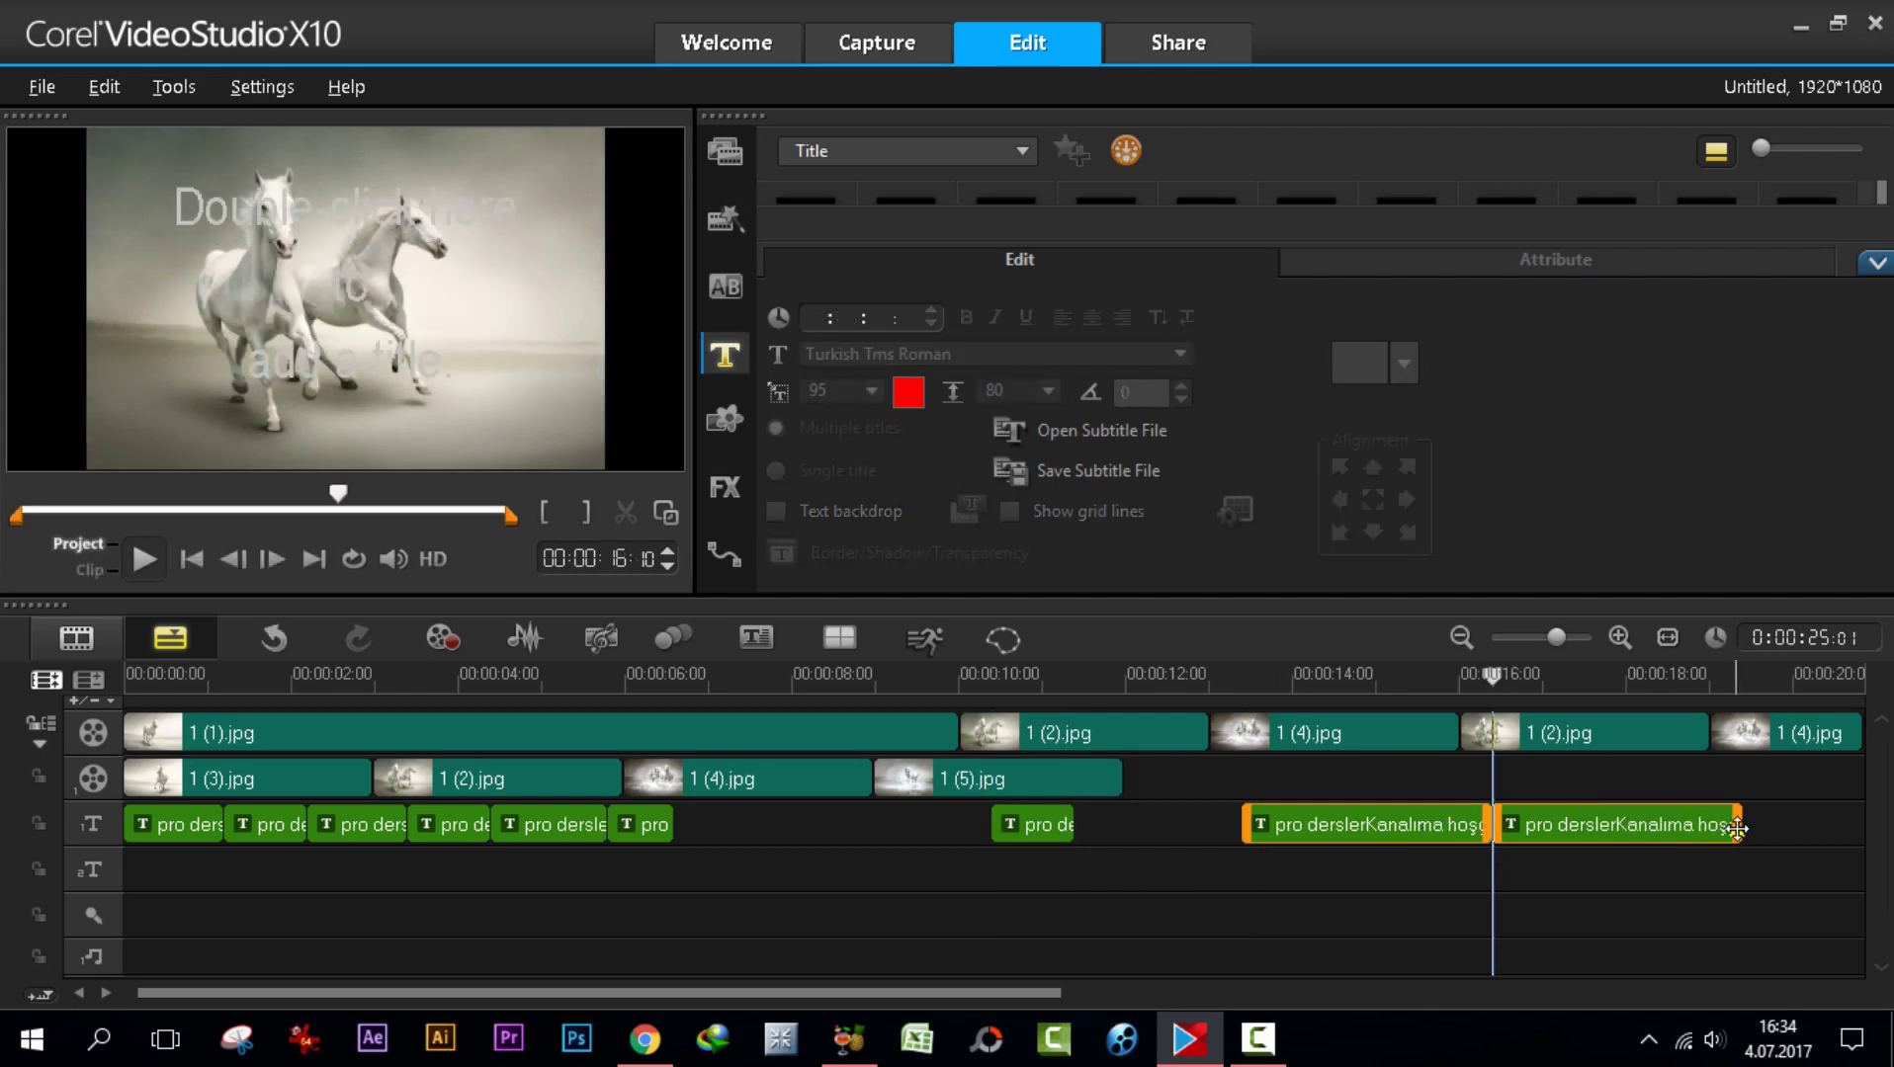
pyautogui.moveTo(1732, 828); pyautogui.dragTo(1123, 820)
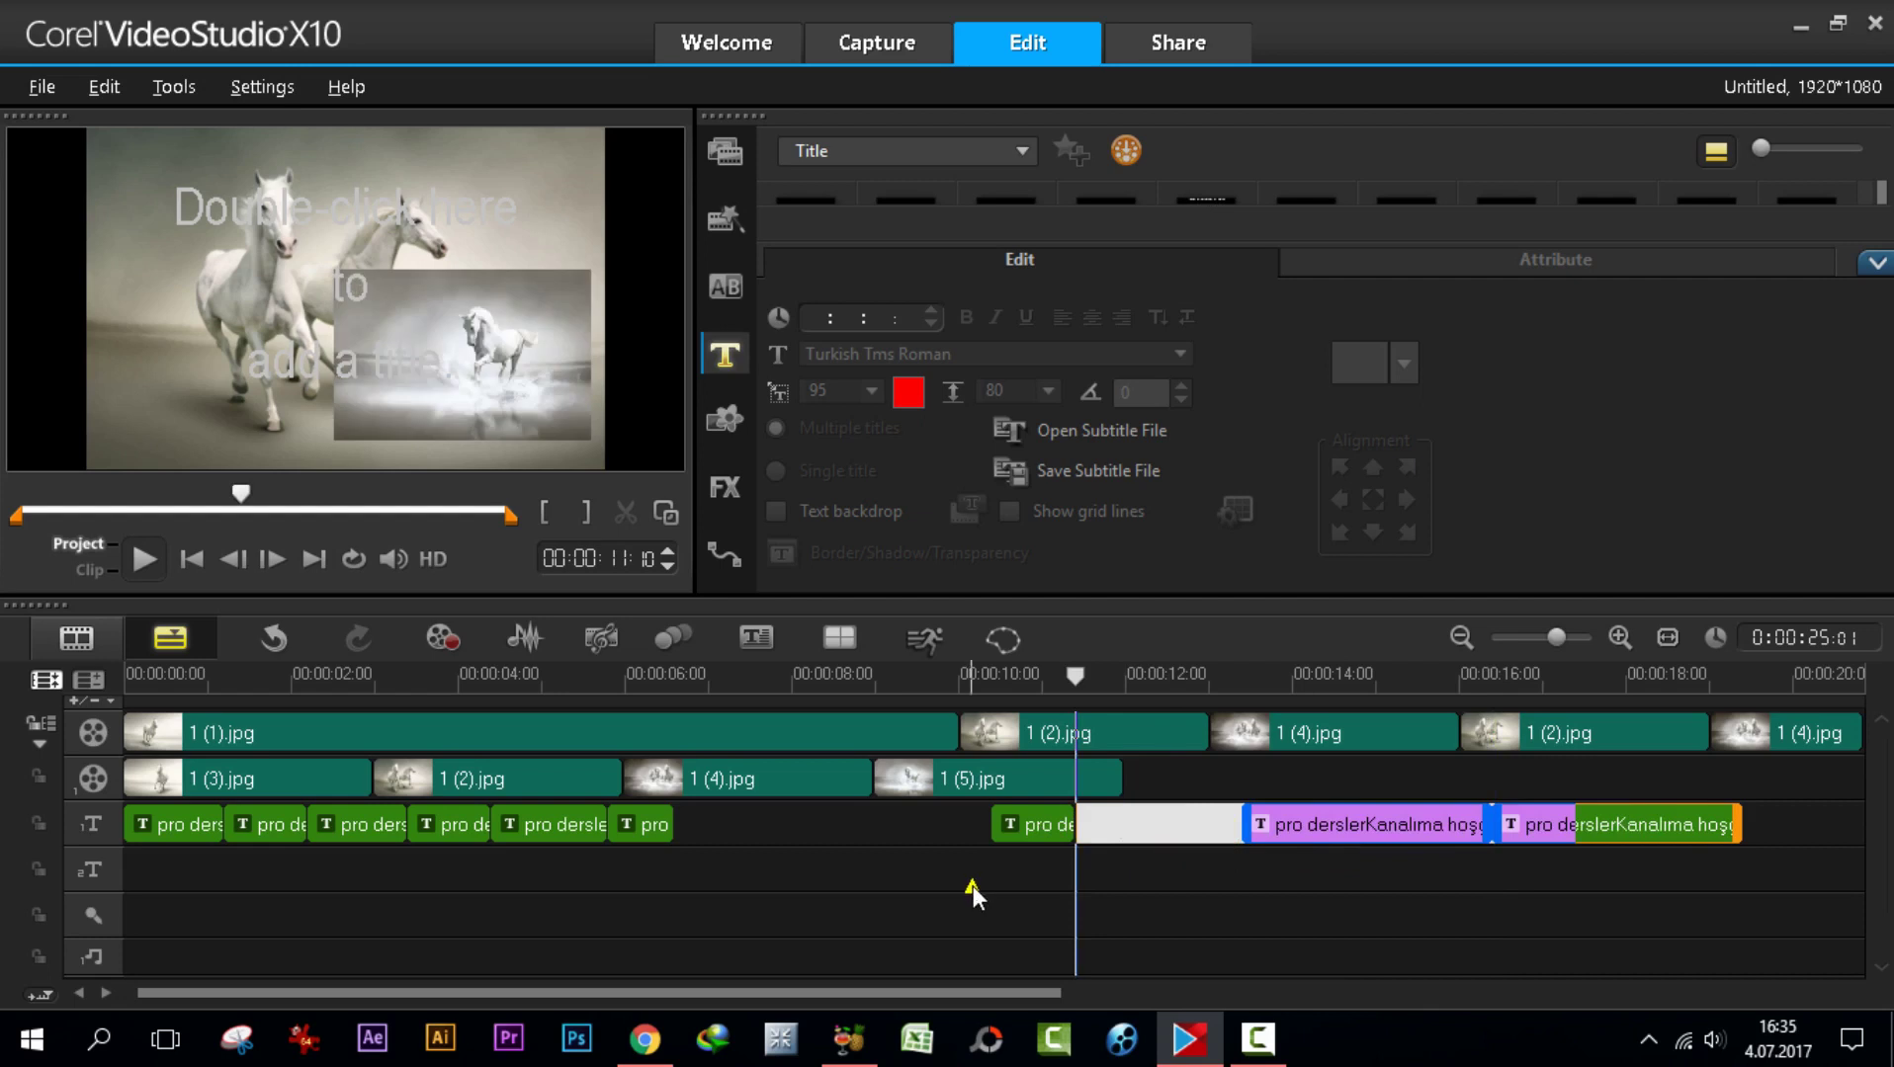
pyautogui.click(1014, 825)
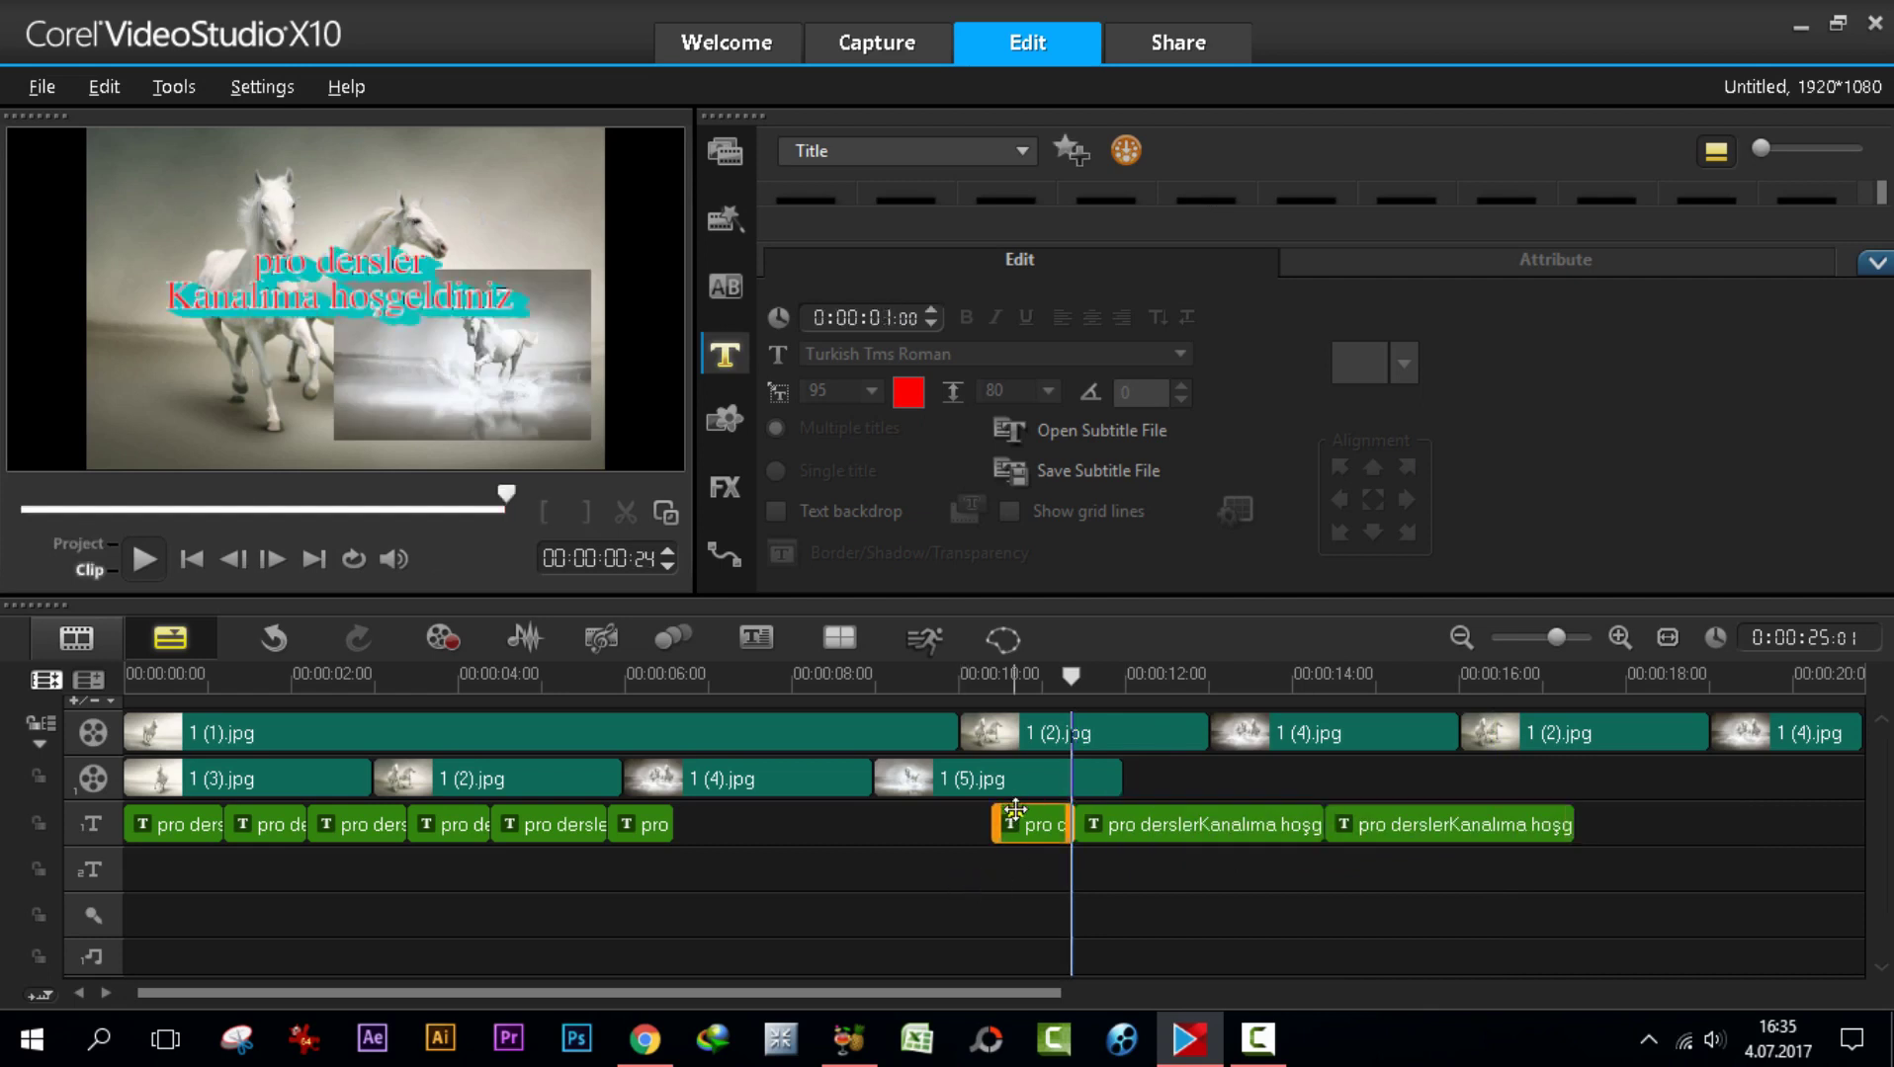
pyautogui.keyDown('shift'); pyautogui.click(1428, 820); pyautogui.keyUp('shift')
pyautogui.moveTo(1023, 825); pyautogui.dragTo(712, 807)
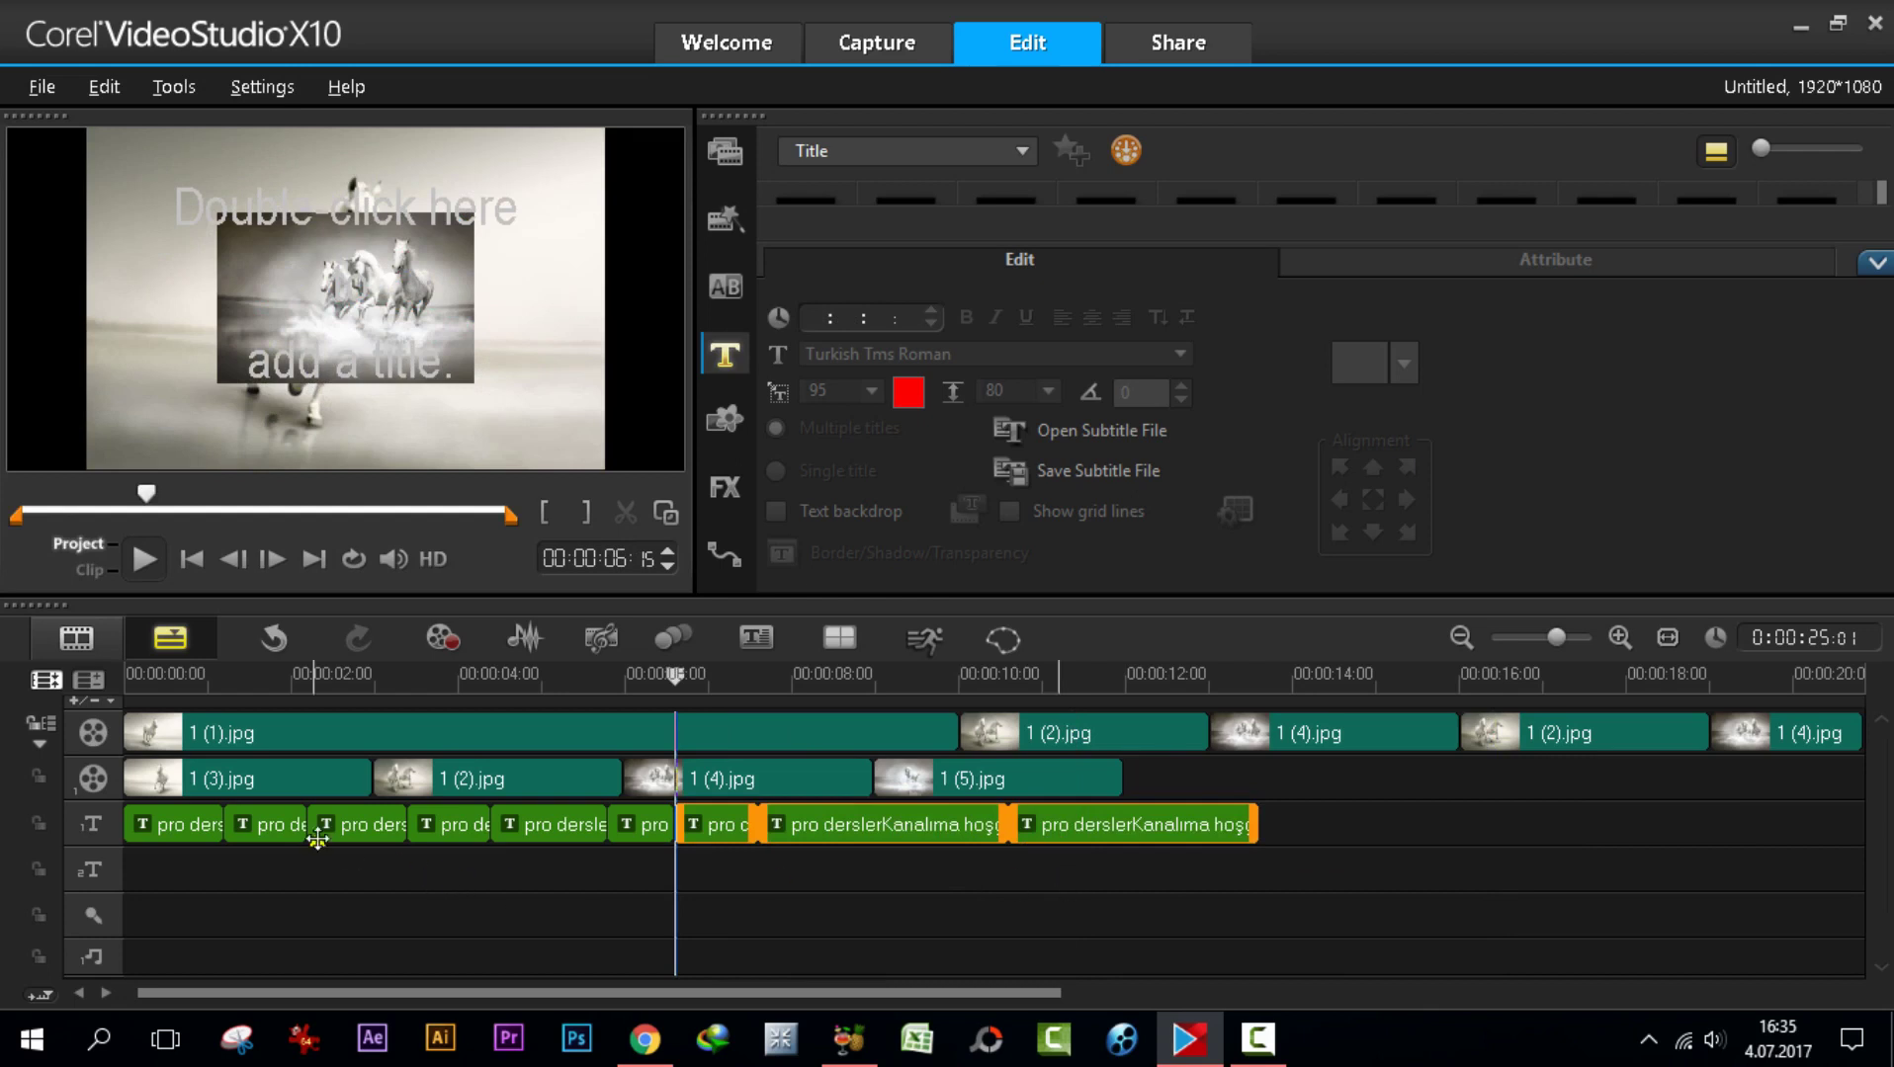
pyautogui.click(1022, 965)
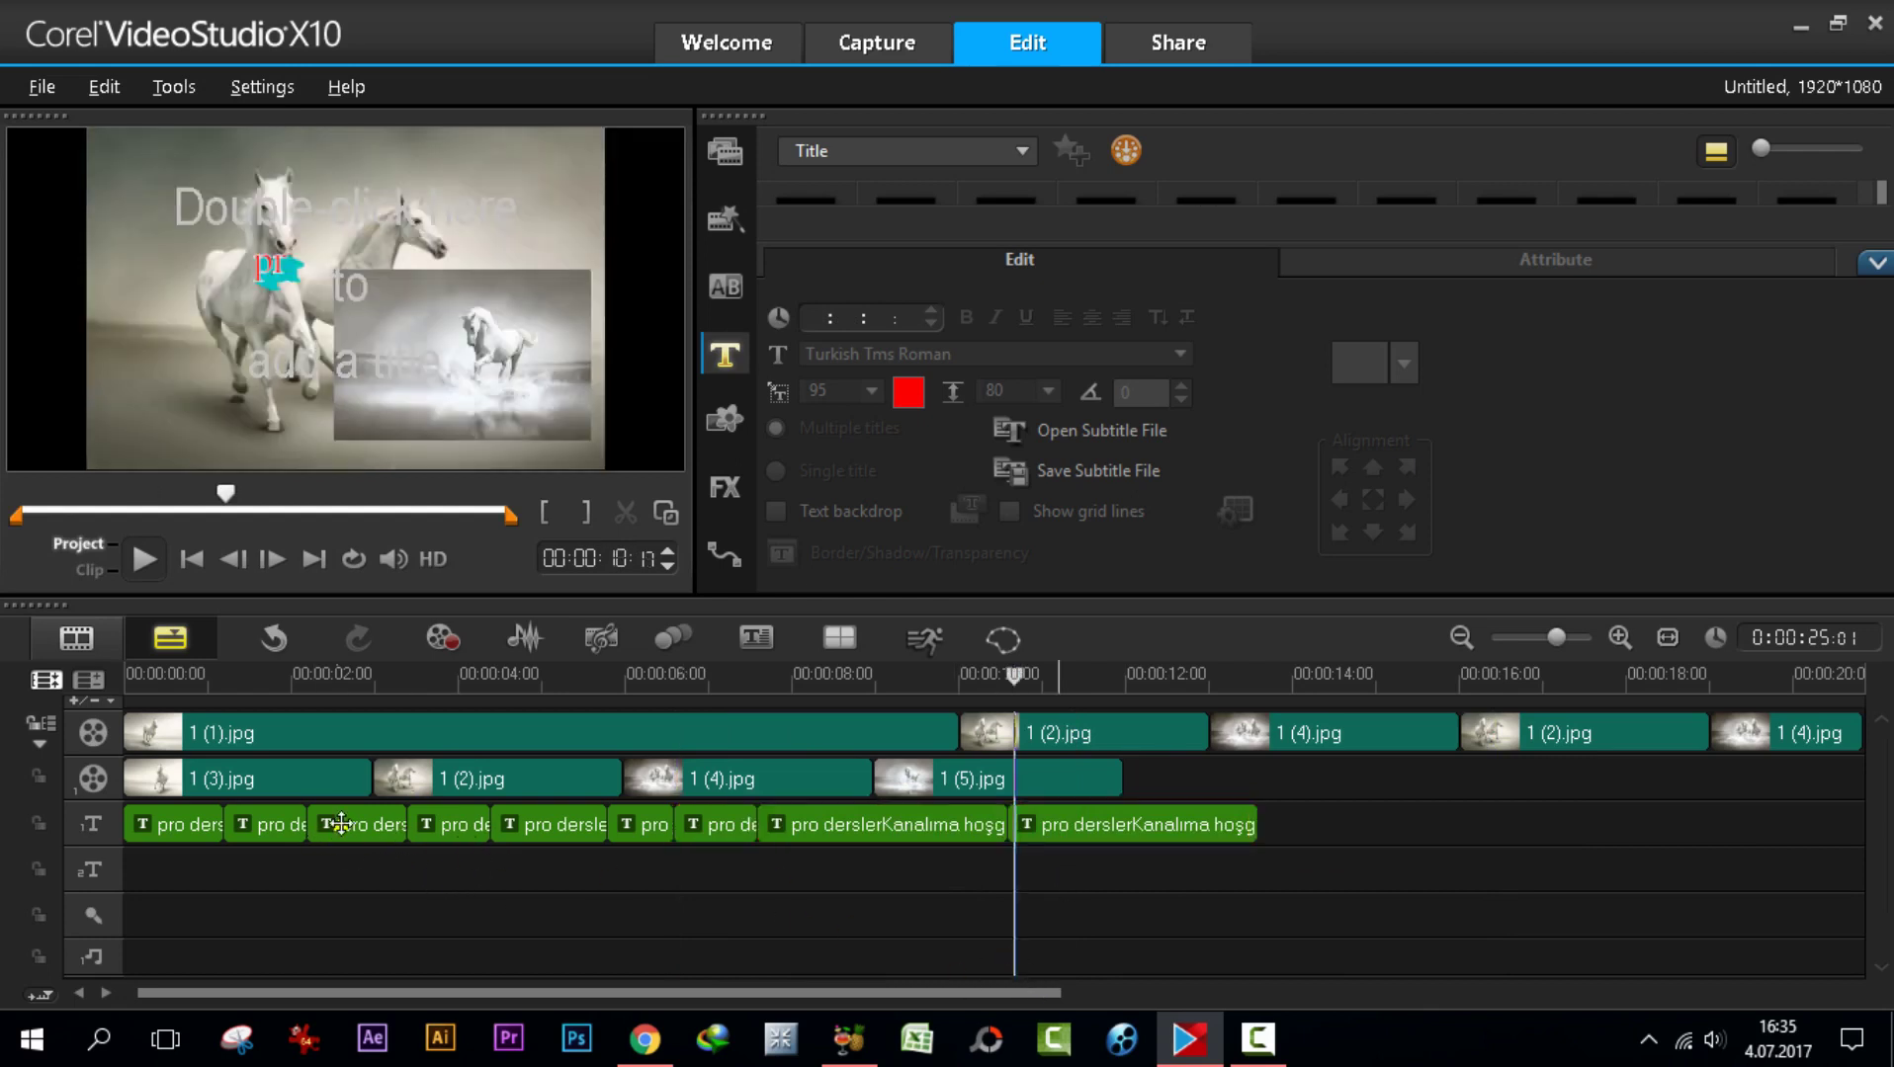
# - Copy the fourth through eighth title clips together to the end of the first title track
pyautogui.click(442, 818)
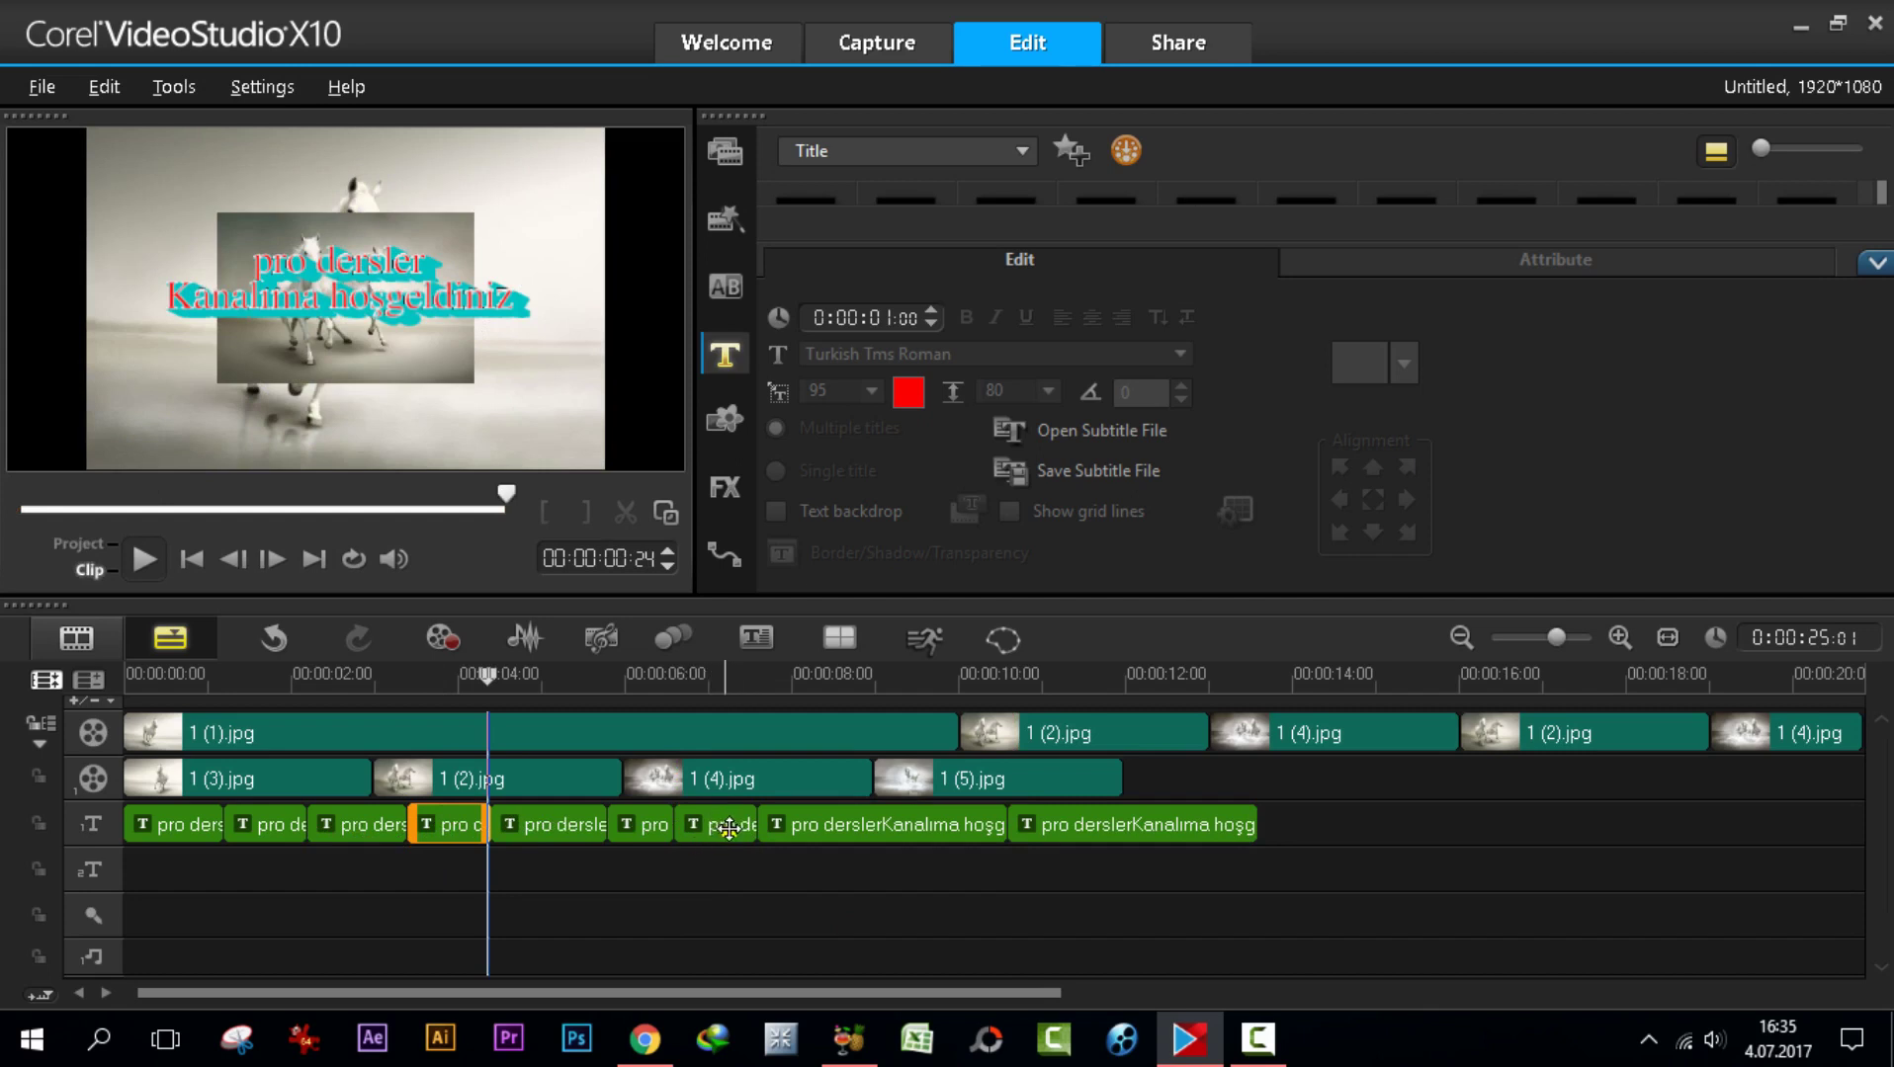
pyautogui.keyDown('shift'); pyautogui.click(845, 825); pyautogui.keyUp('shift')
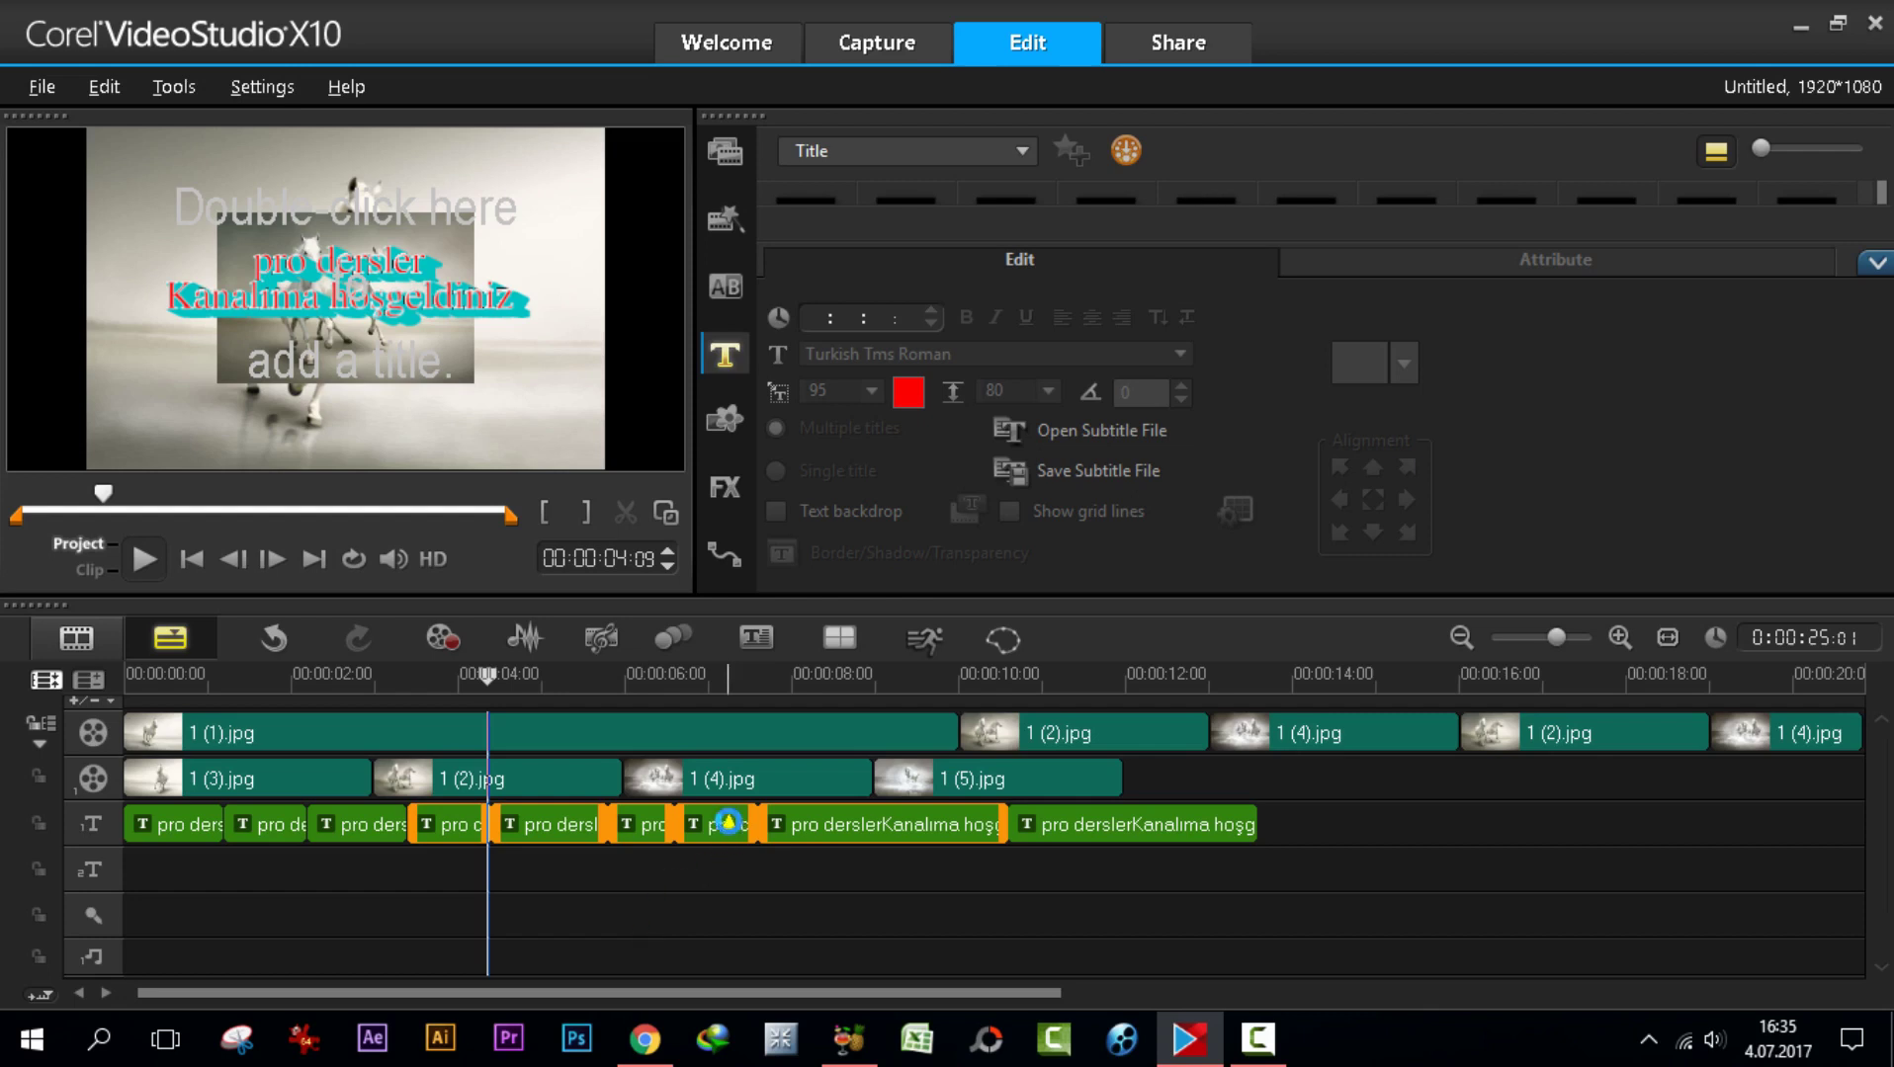
pyautogui.moveTo(729, 822); pyautogui.dragTo(1273, 822)
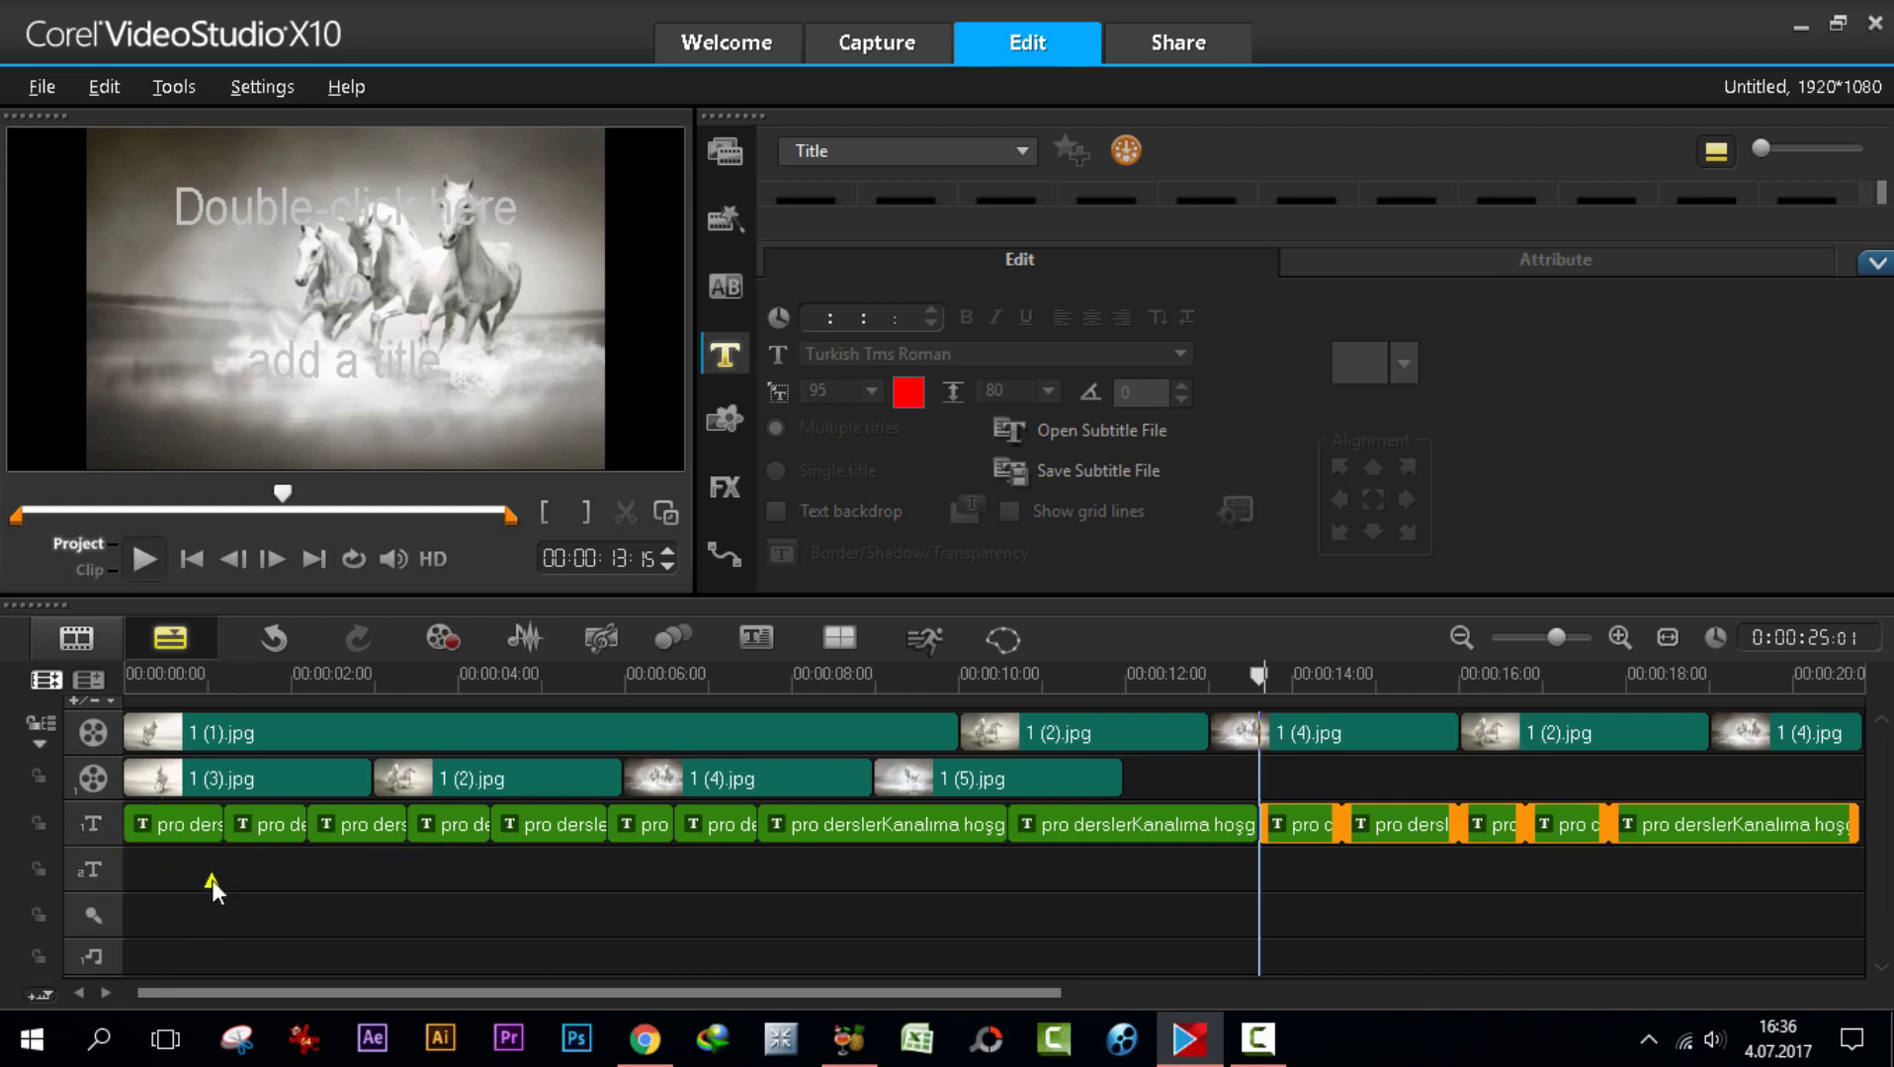
# - Move the second and fourth title clips down from the first title track to the second title track
pyautogui.click(264, 830)
pyautogui.moveTo(264, 831); pyautogui.dragTo(383, 907)
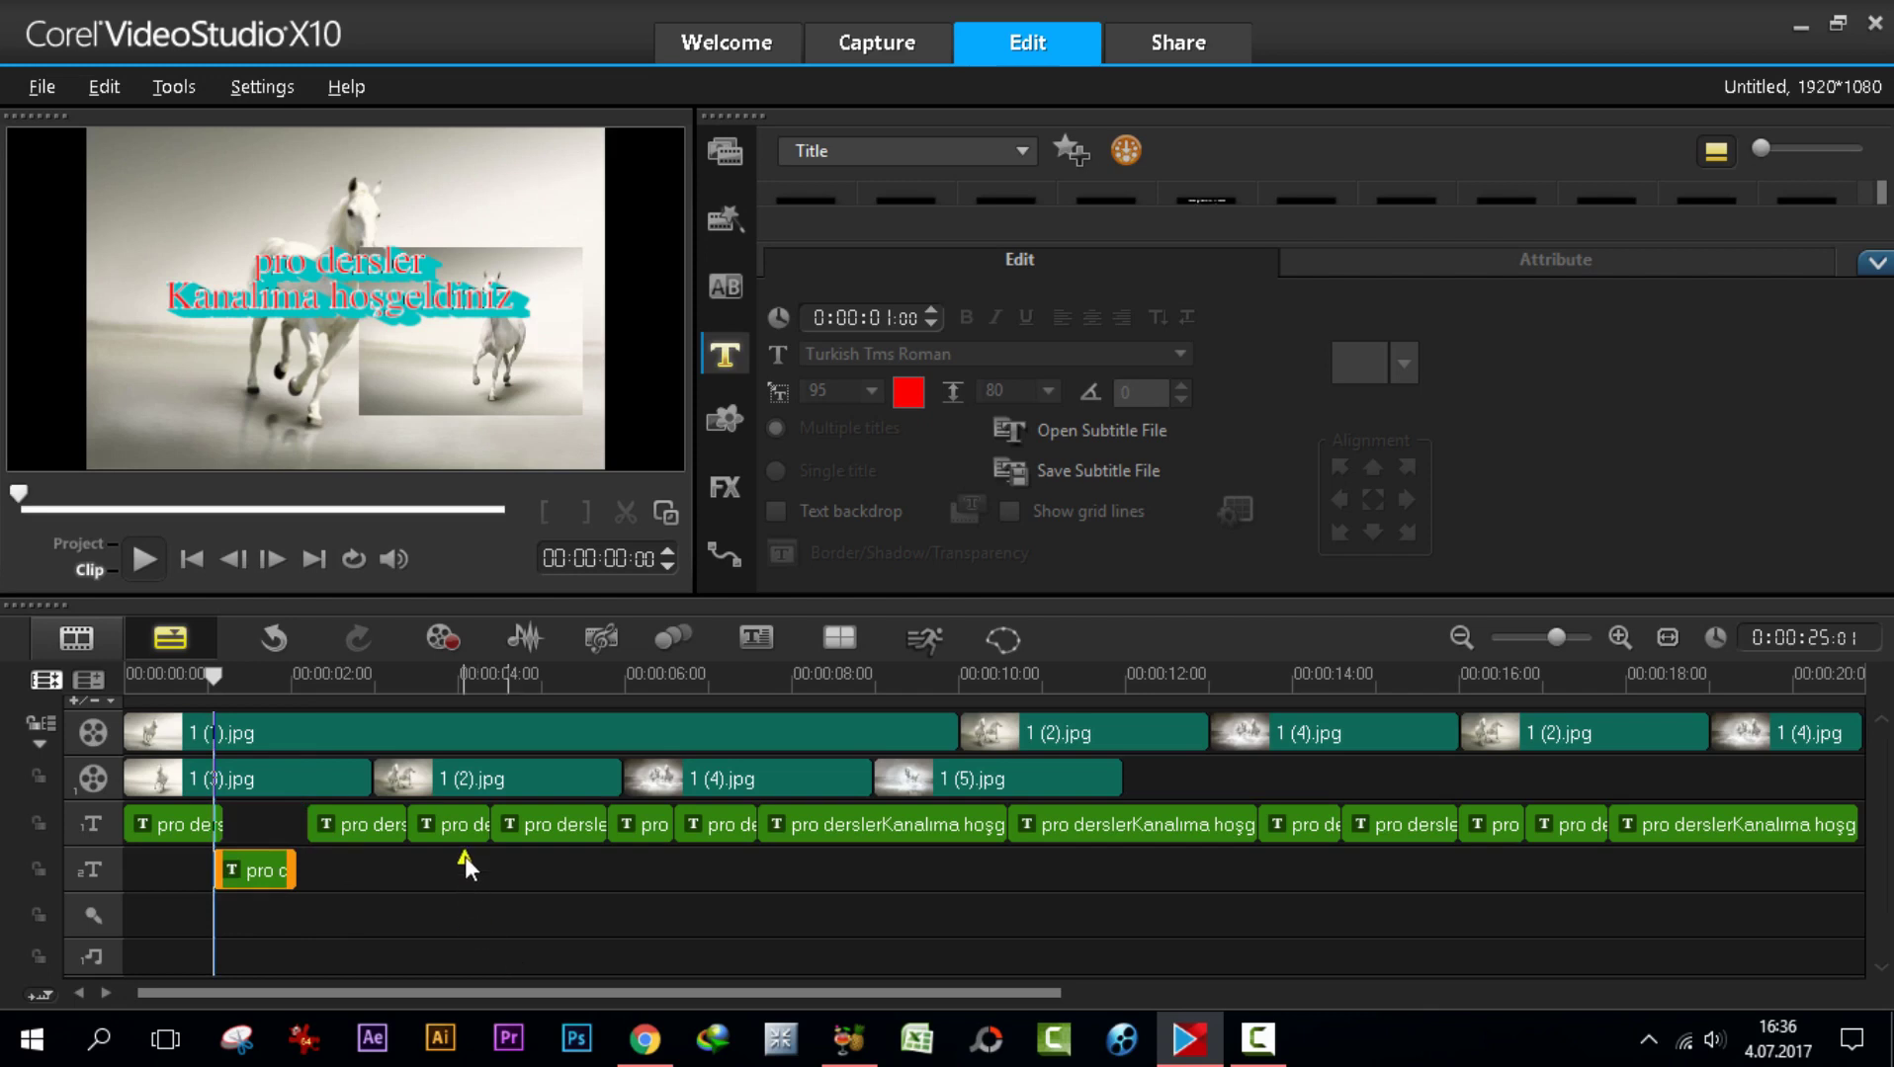
pyautogui.moveTo(454, 826); pyautogui.dragTo(453, 880)
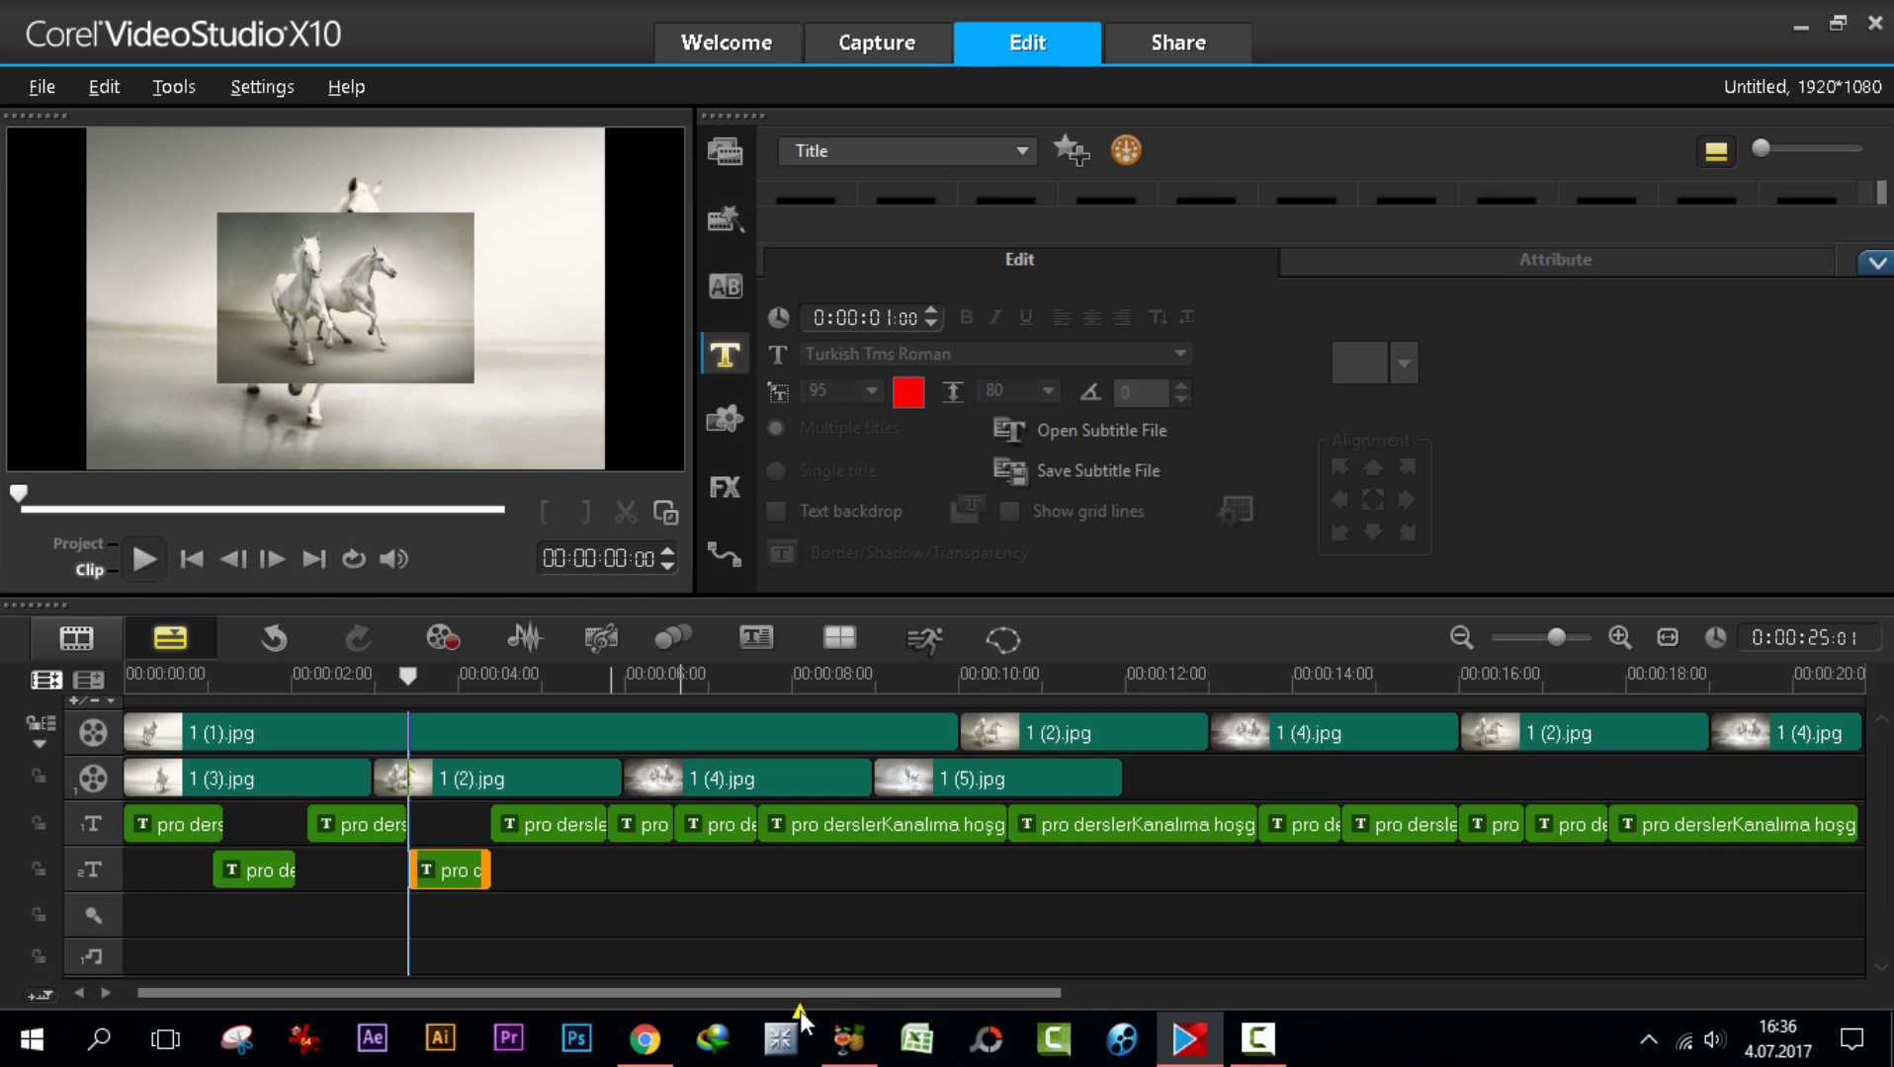
# - Select a clip on the video, overlay, first title and second title tracks in turn to review them
pyautogui.click(245, 736)
pyautogui.click(216, 786)
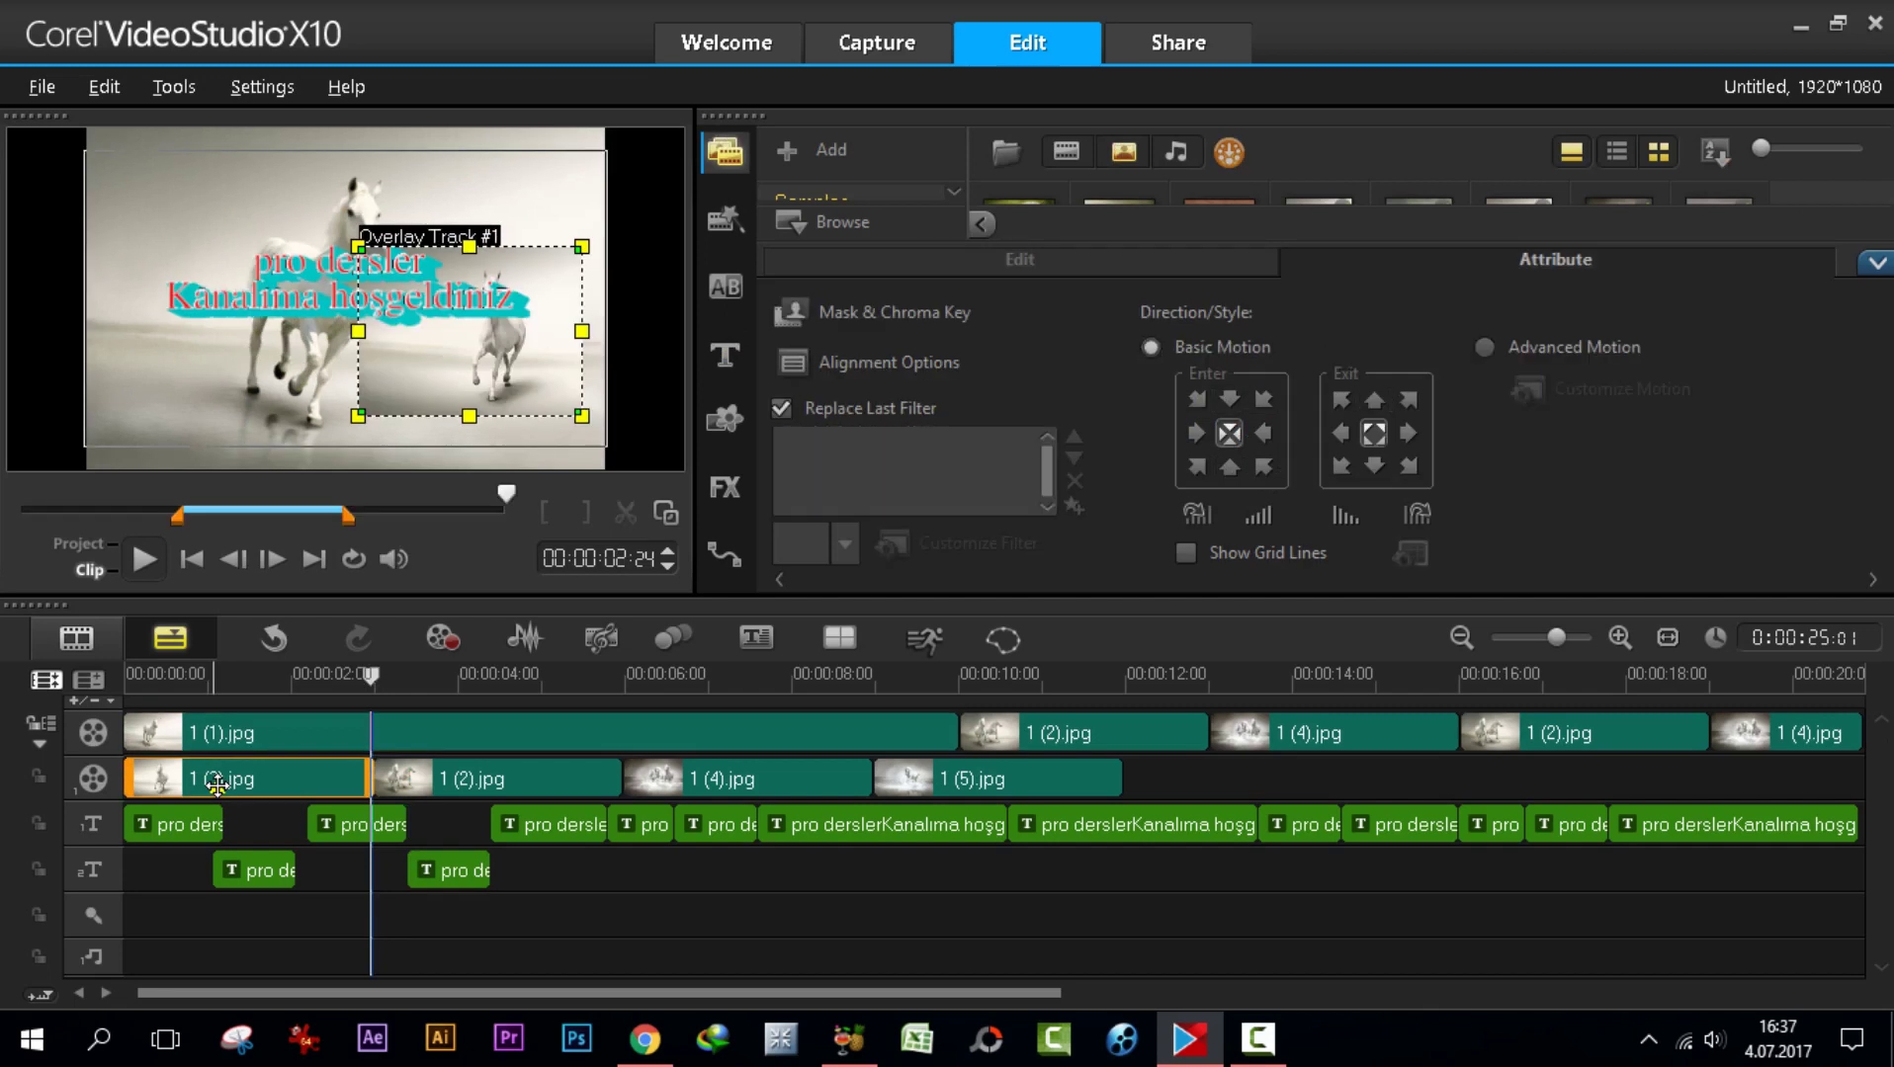
pyautogui.click(190, 835)
pyautogui.click(262, 878)
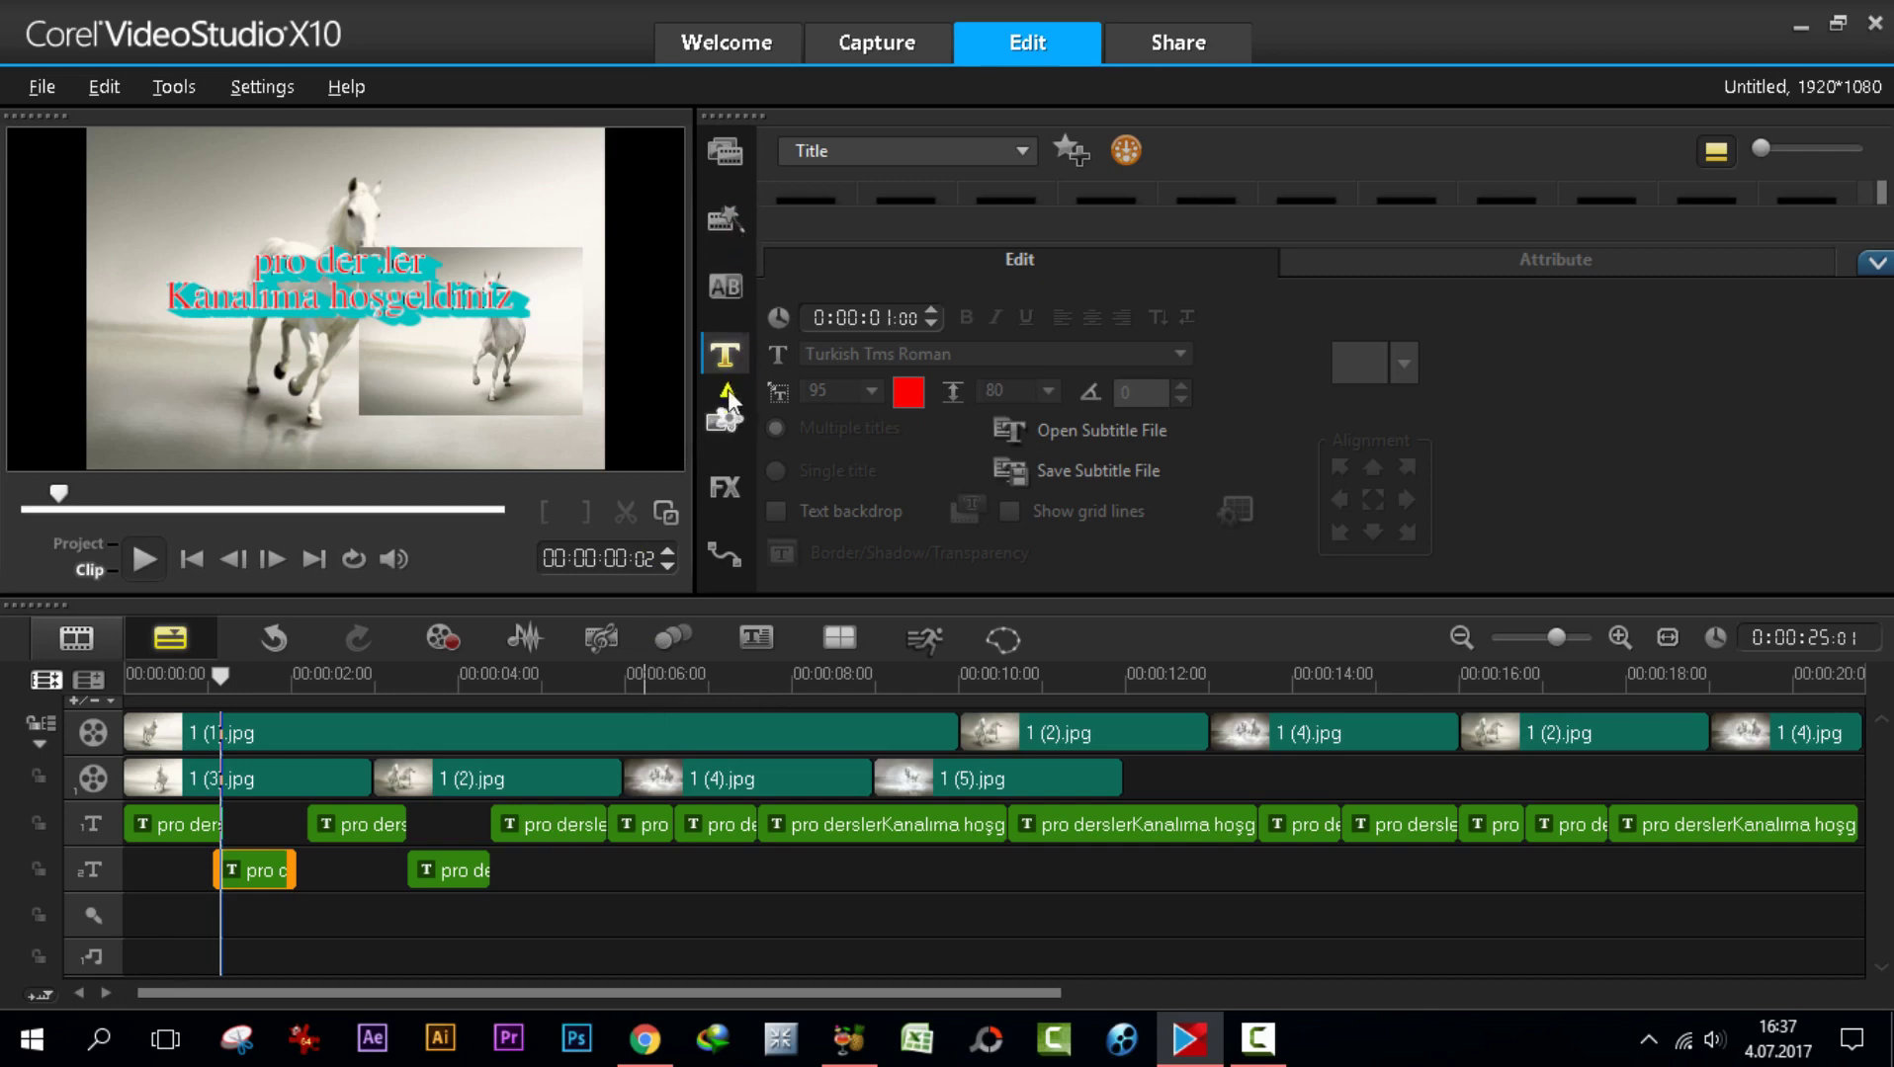
# - Show the audio files in the media library and add Sonbahar - Yansımalar - Kanun Solo.mp3 at the start of the music track
pyautogui.click(741, 155)
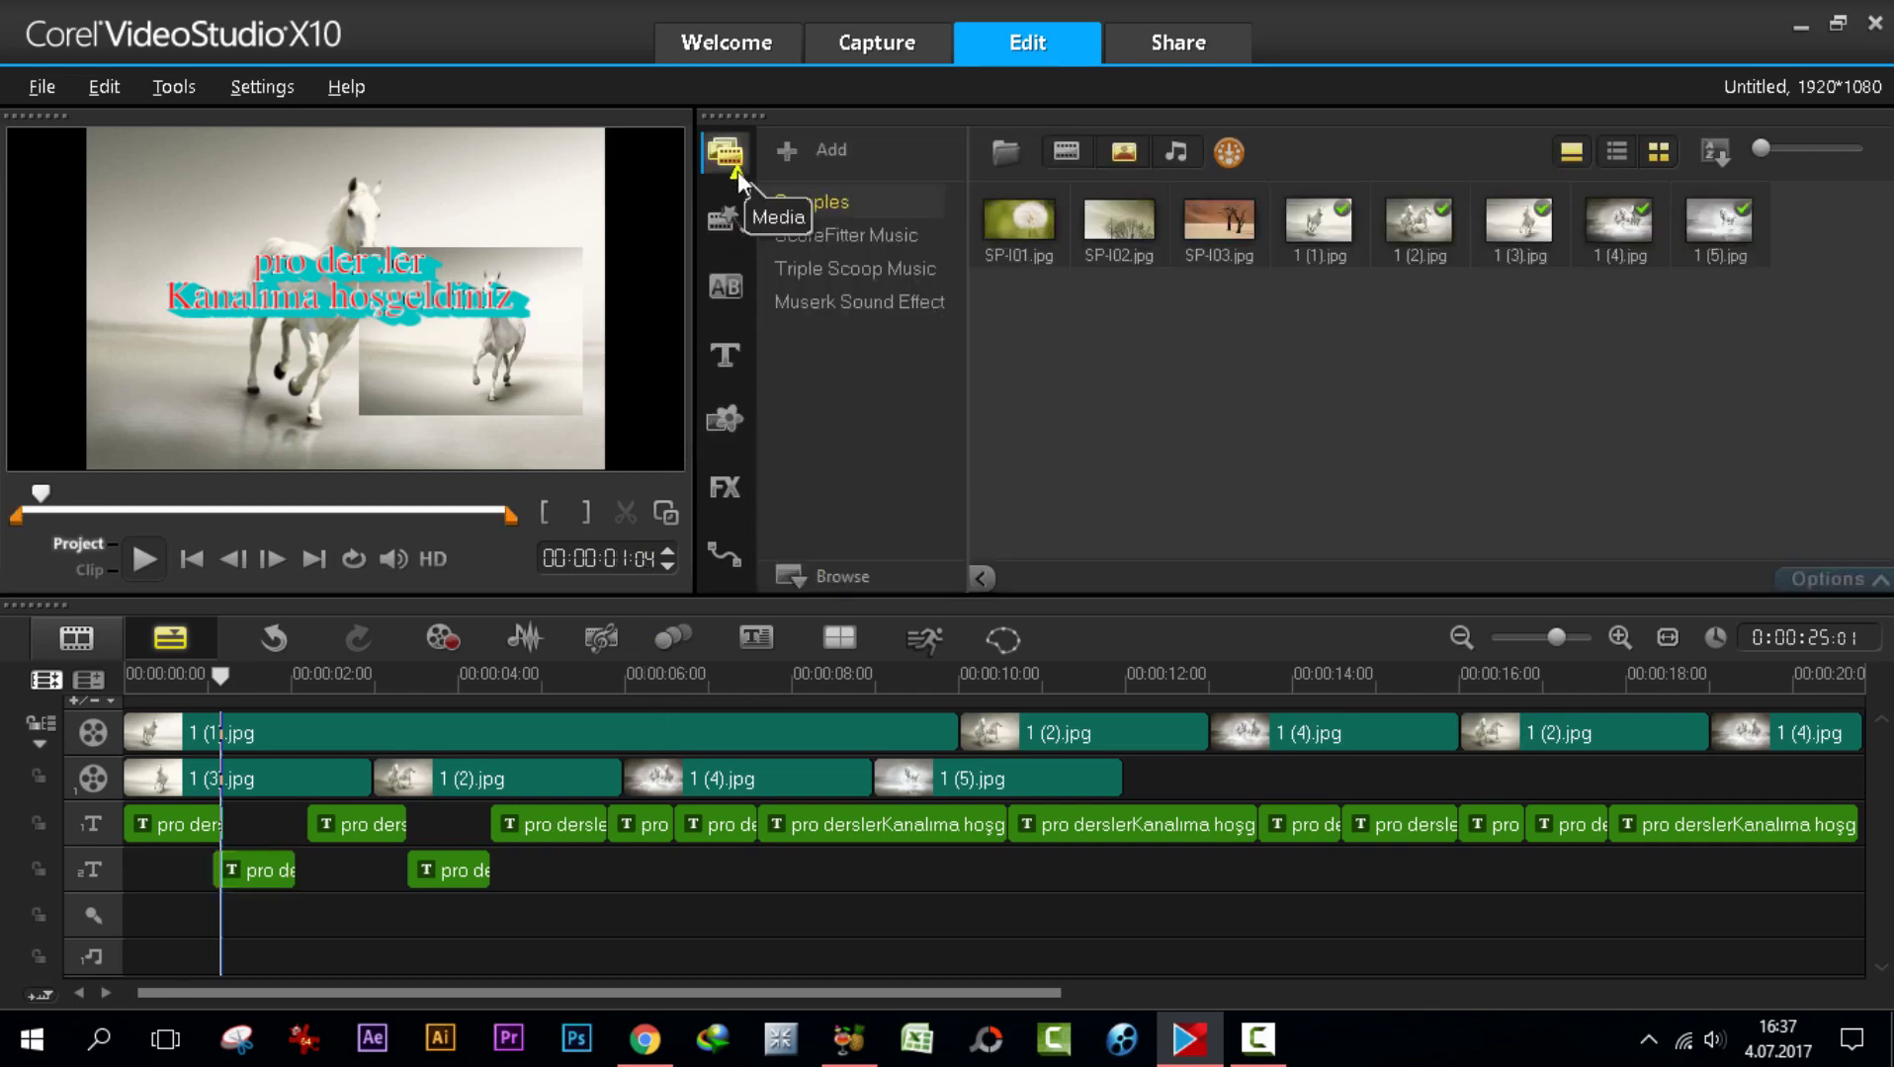
pyautogui.click(1172, 155)
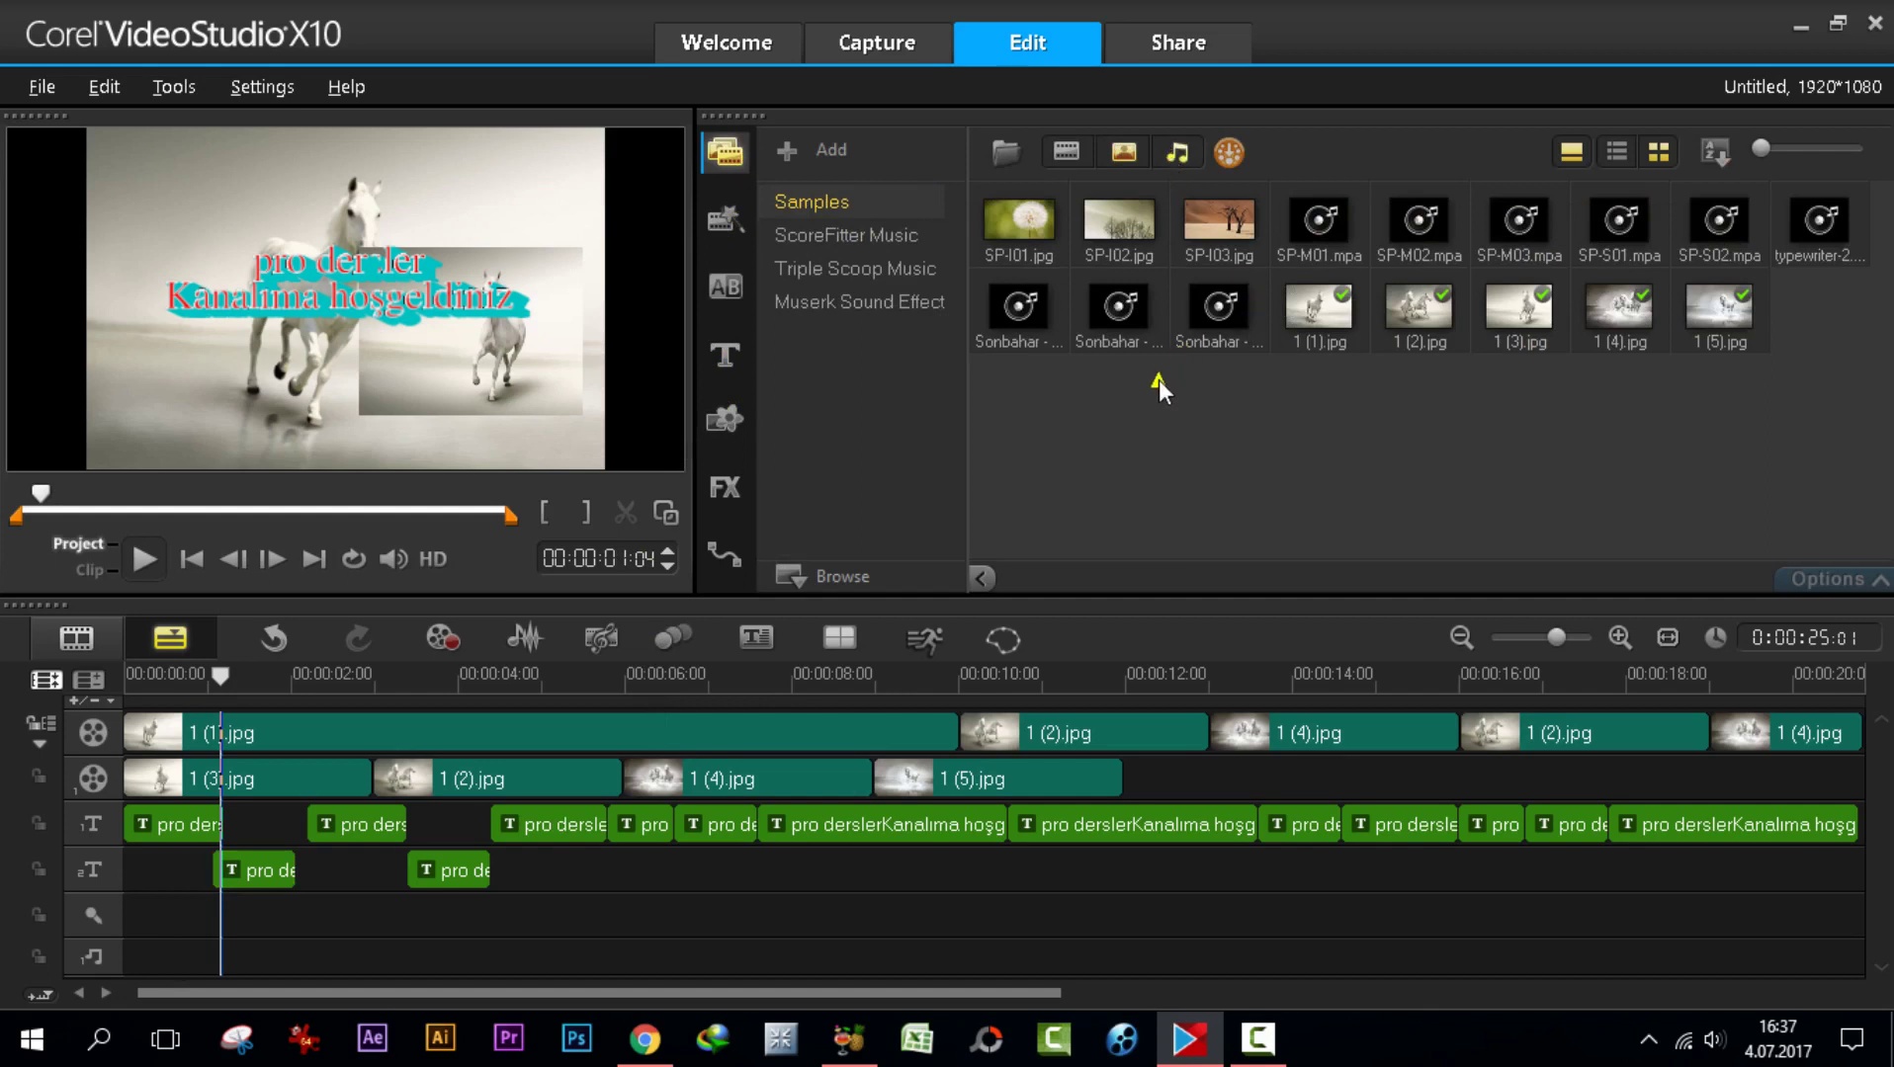
pyautogui.moveTo(1219, 309); pyautogui.dragTo(163, 957)
# - Play the music clip on its own for several seconds and pause it
pyautogui.moveTo(817, 1064)
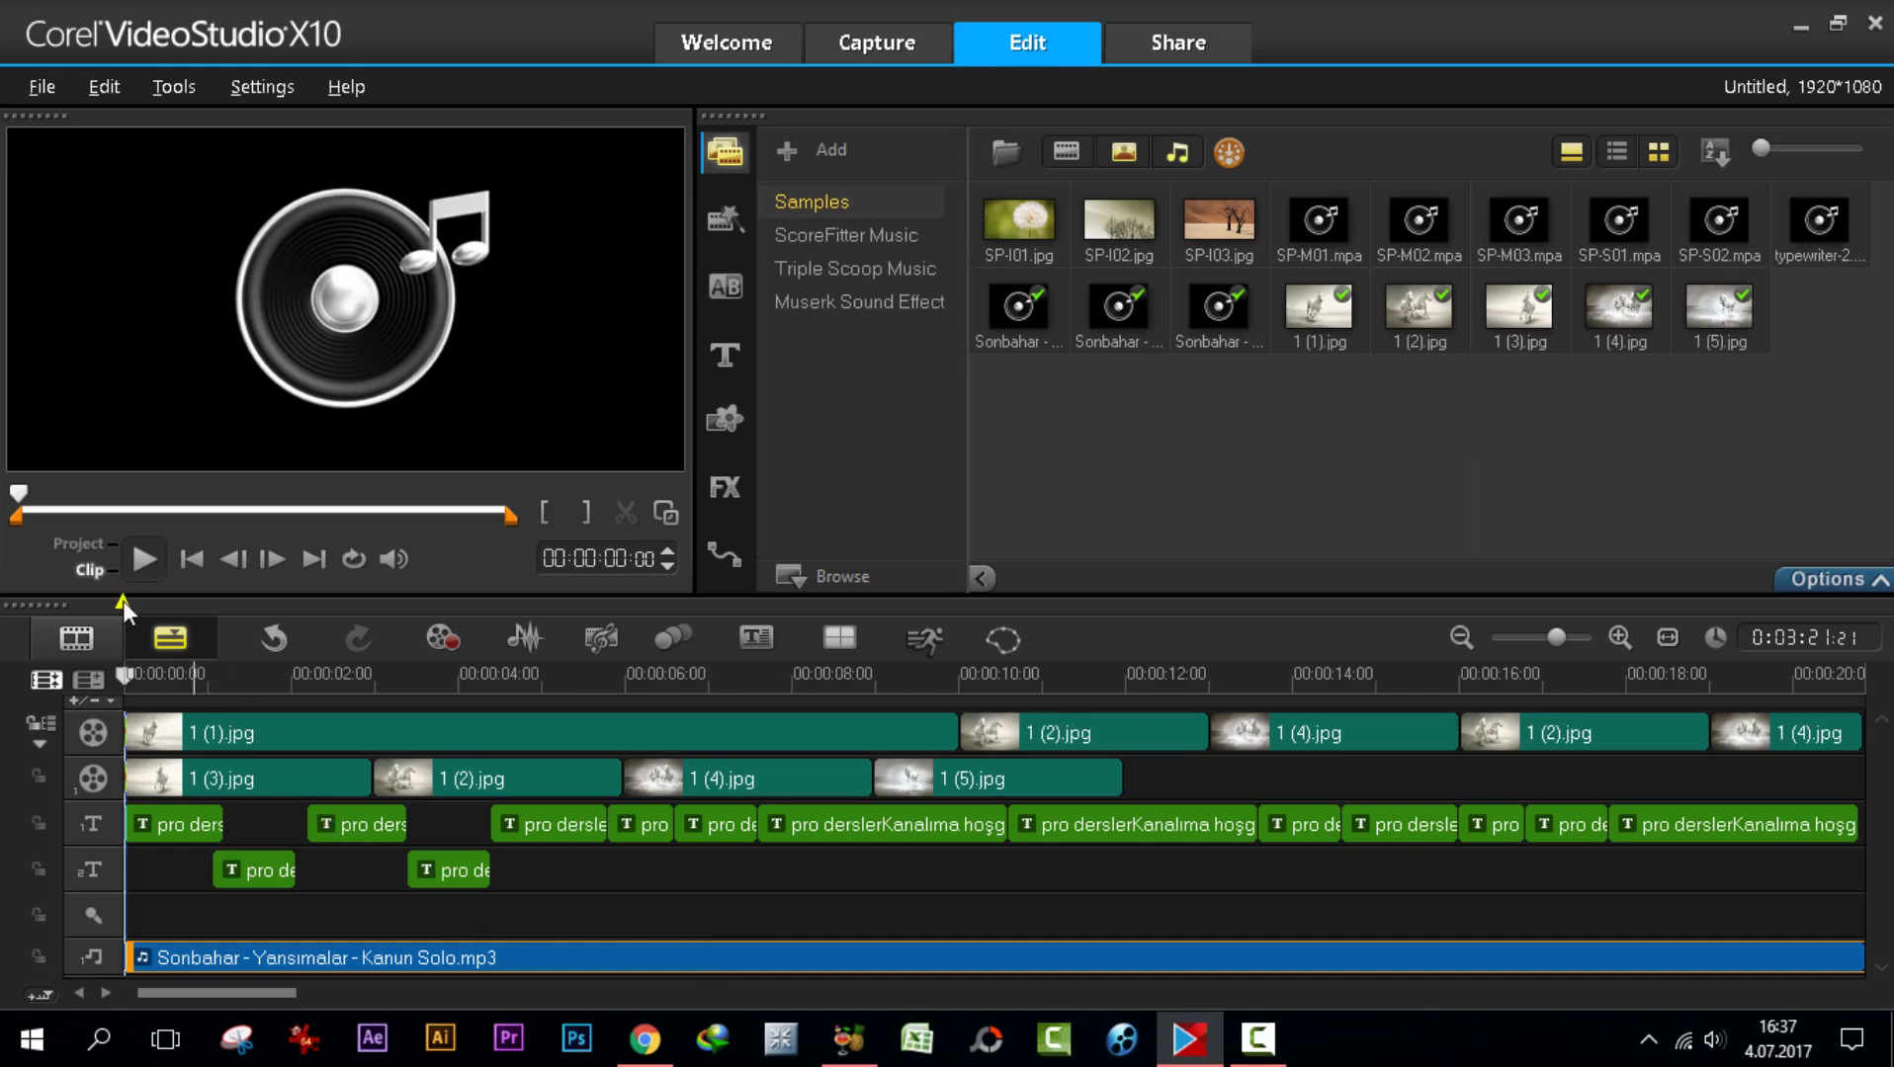
pyautogui.click(146, 559)
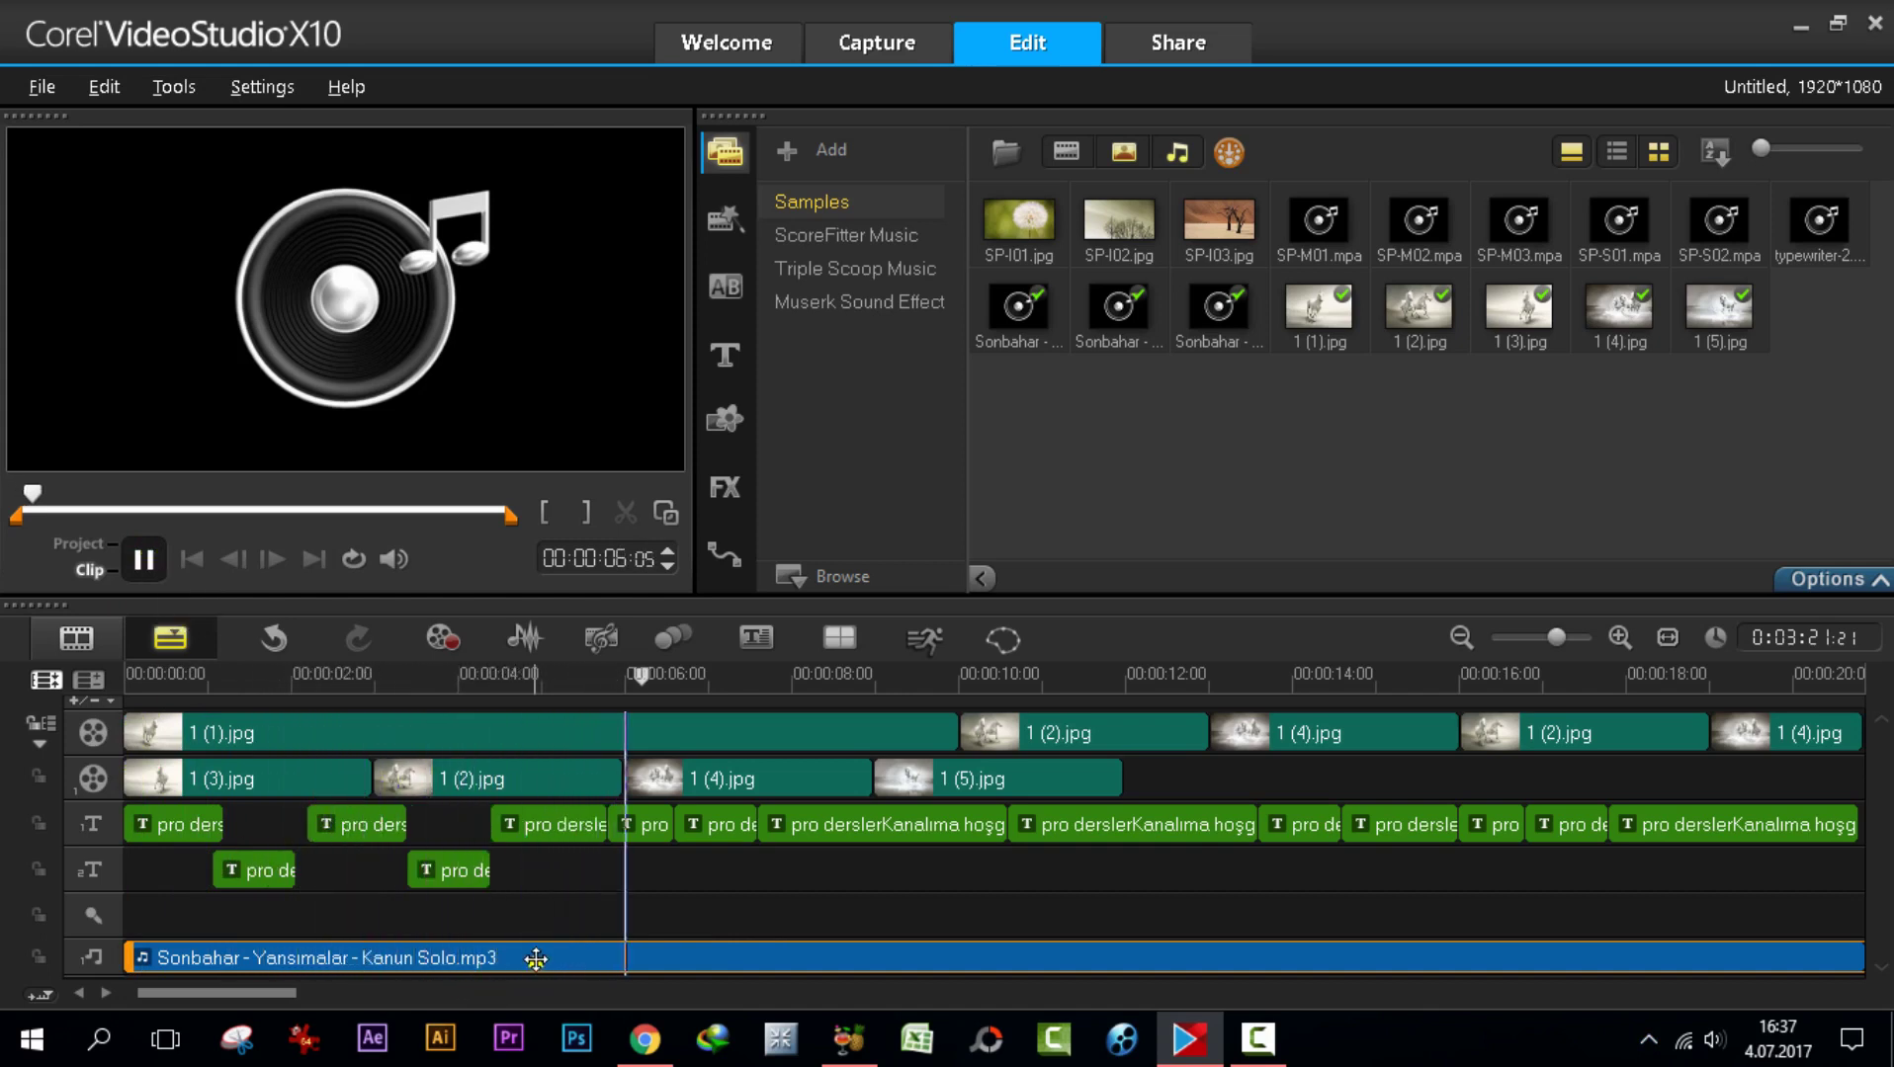
pyautogui.press('space')
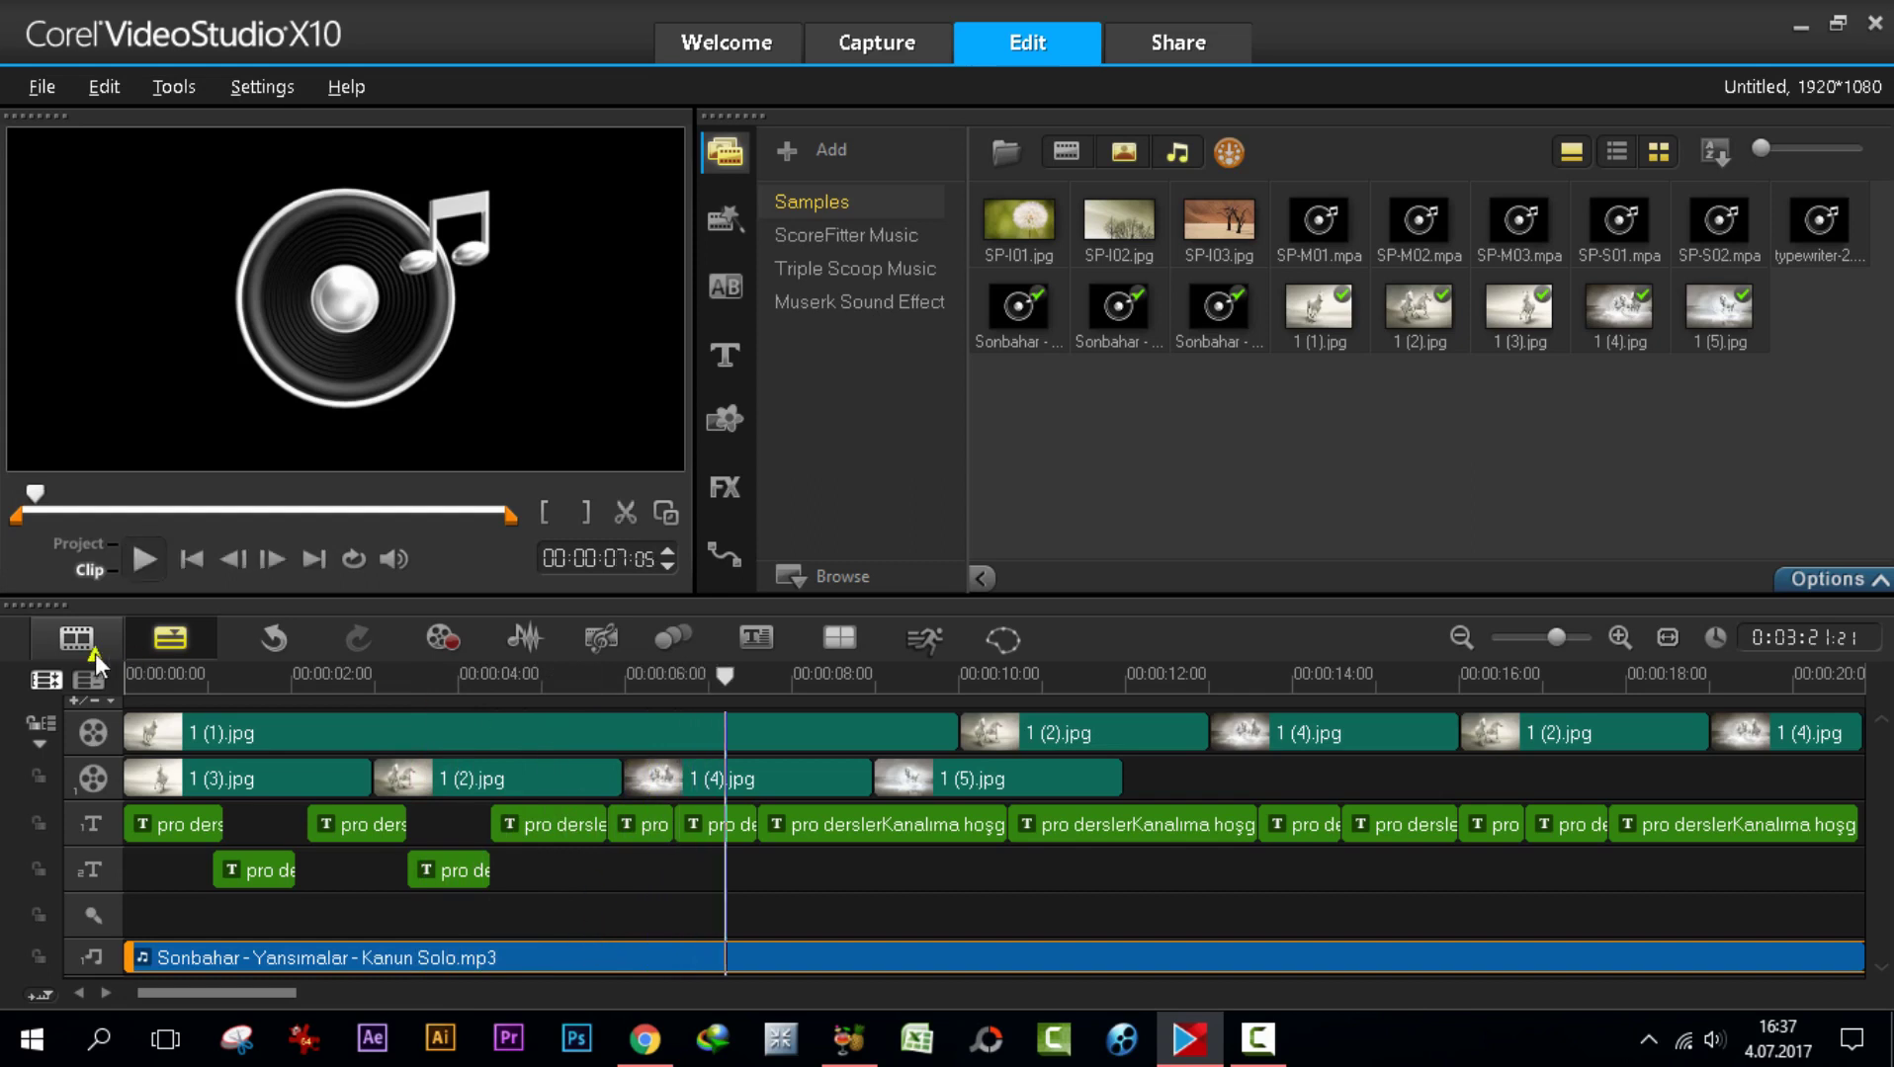
# - Preview the whole project with music from the beginning, pause it, and return the playhead close to the start
pyautogui.click(72, 547)
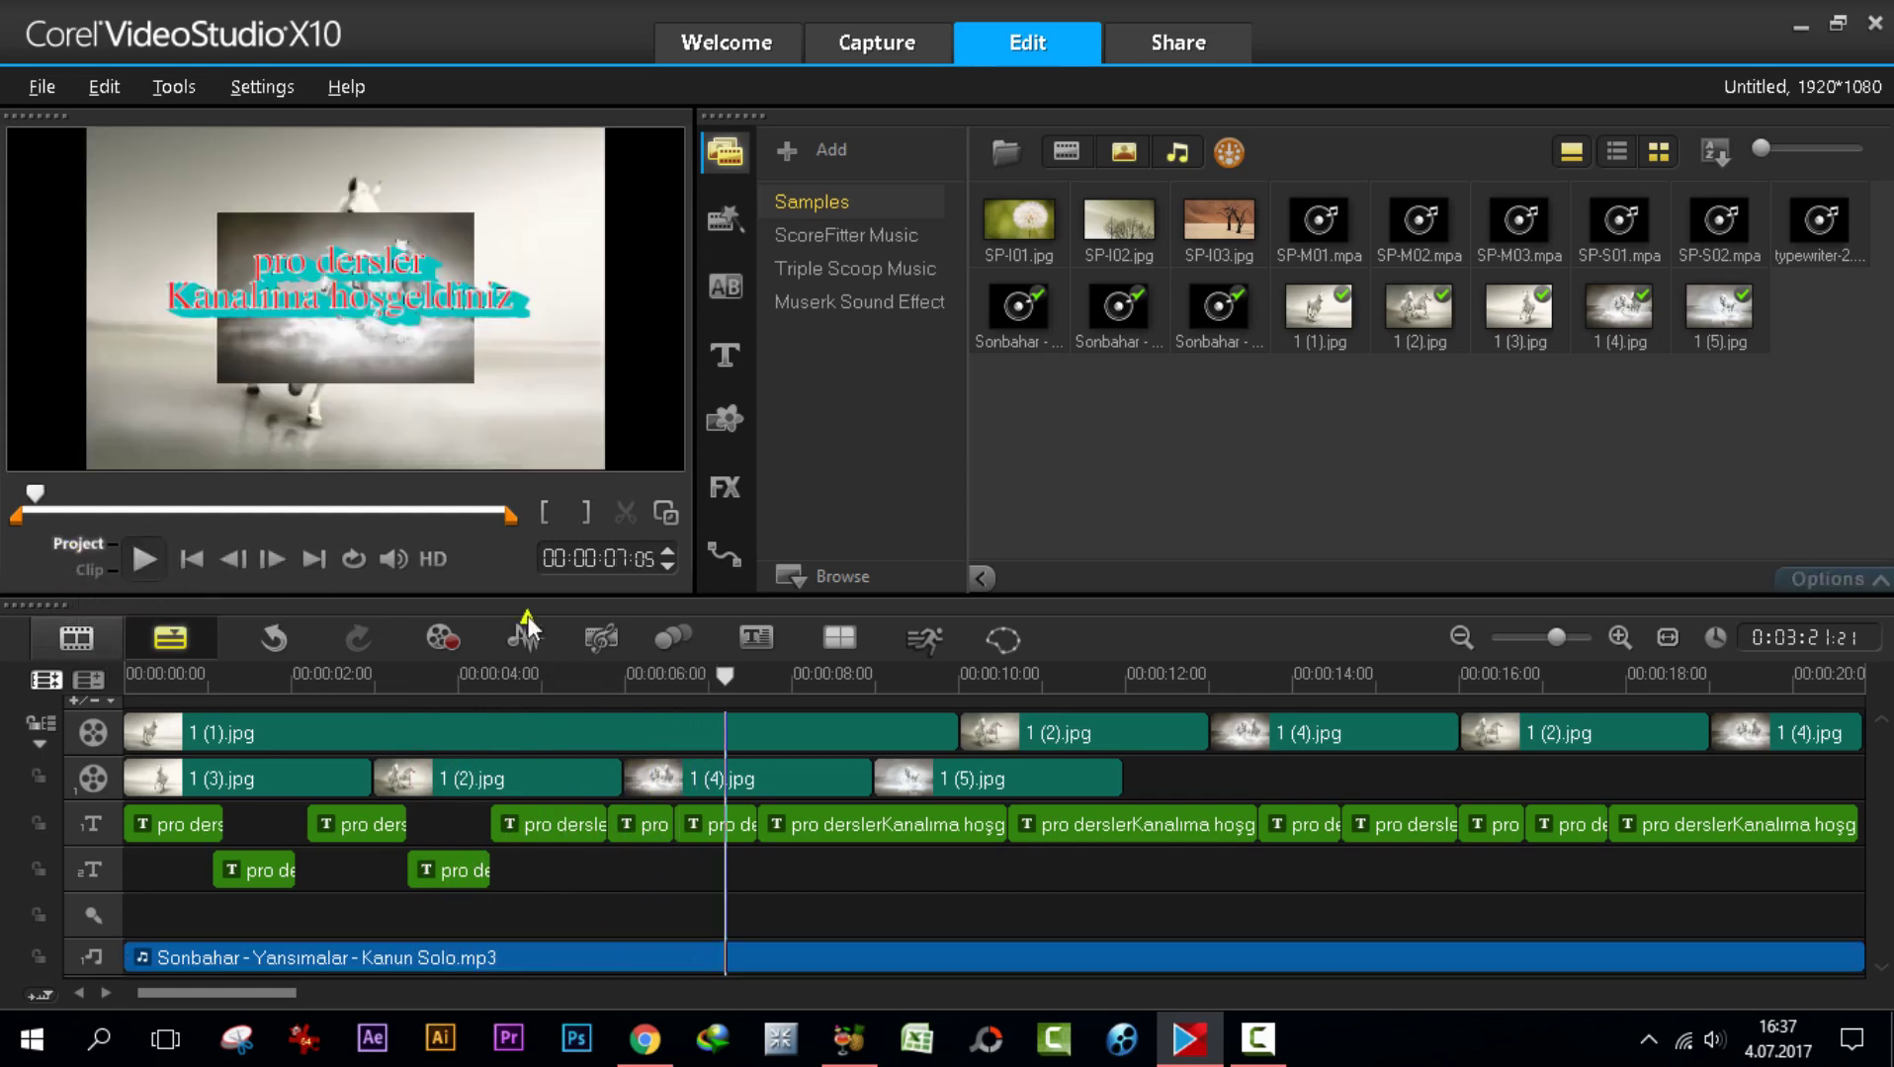
pyautogui.moveTo(723, 689); pyautogui.dragTo(85, 667)
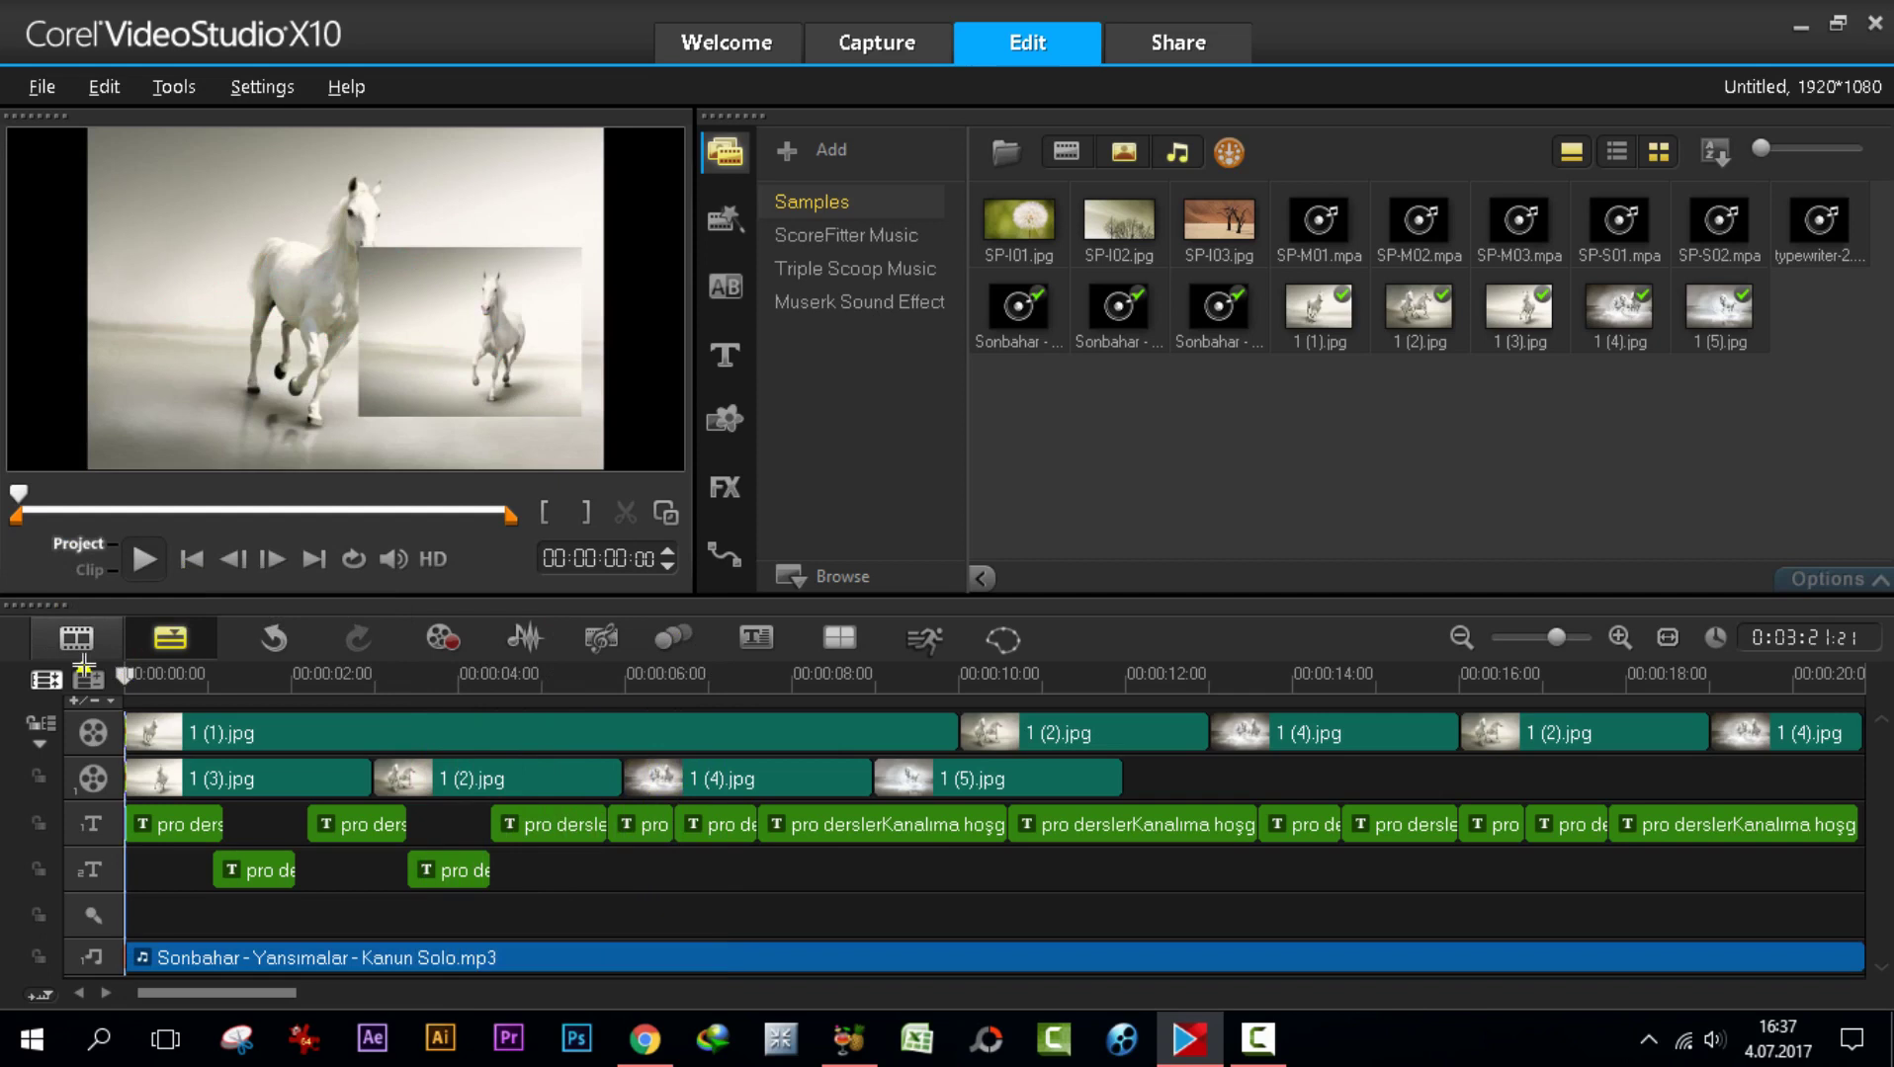
pyautogui.click(145, 559)
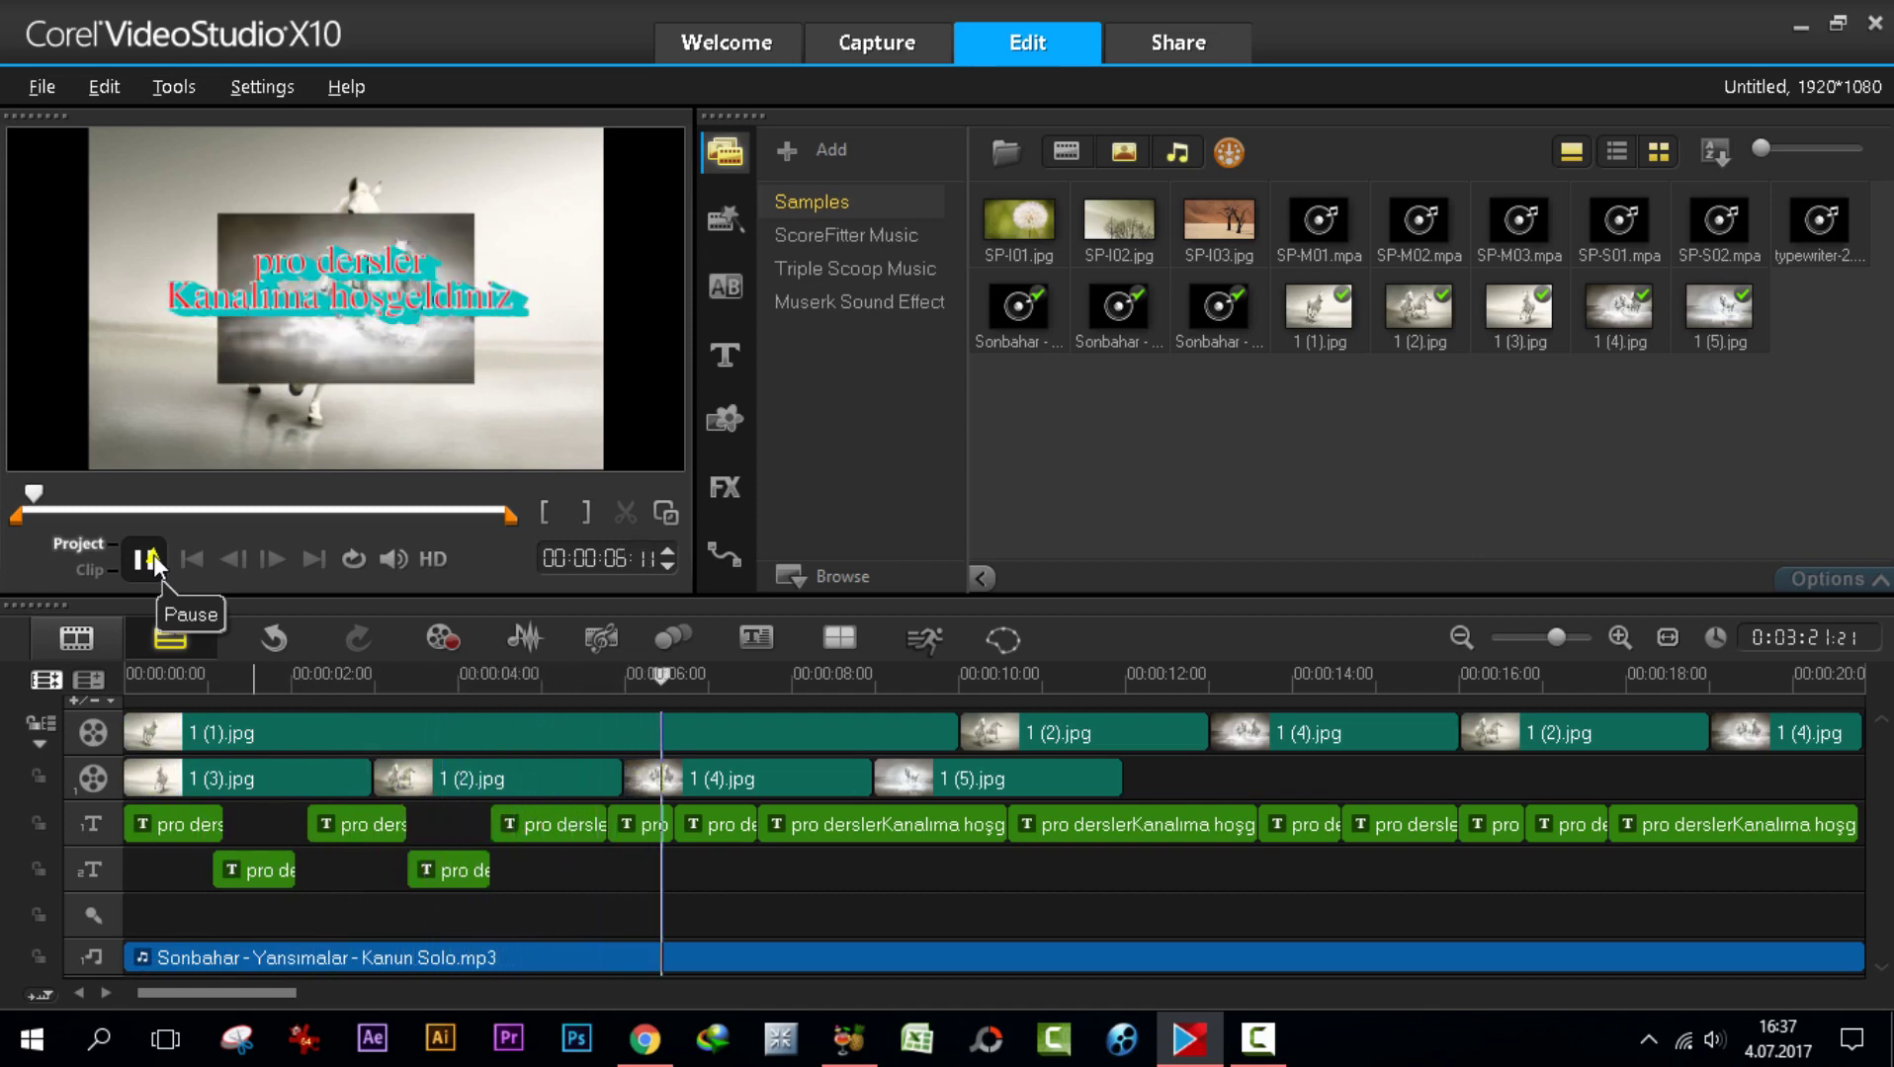
pyautogui.press('space')
pyautogui.moveTo(743, 685); pyautogui.dragTo(168, 674)
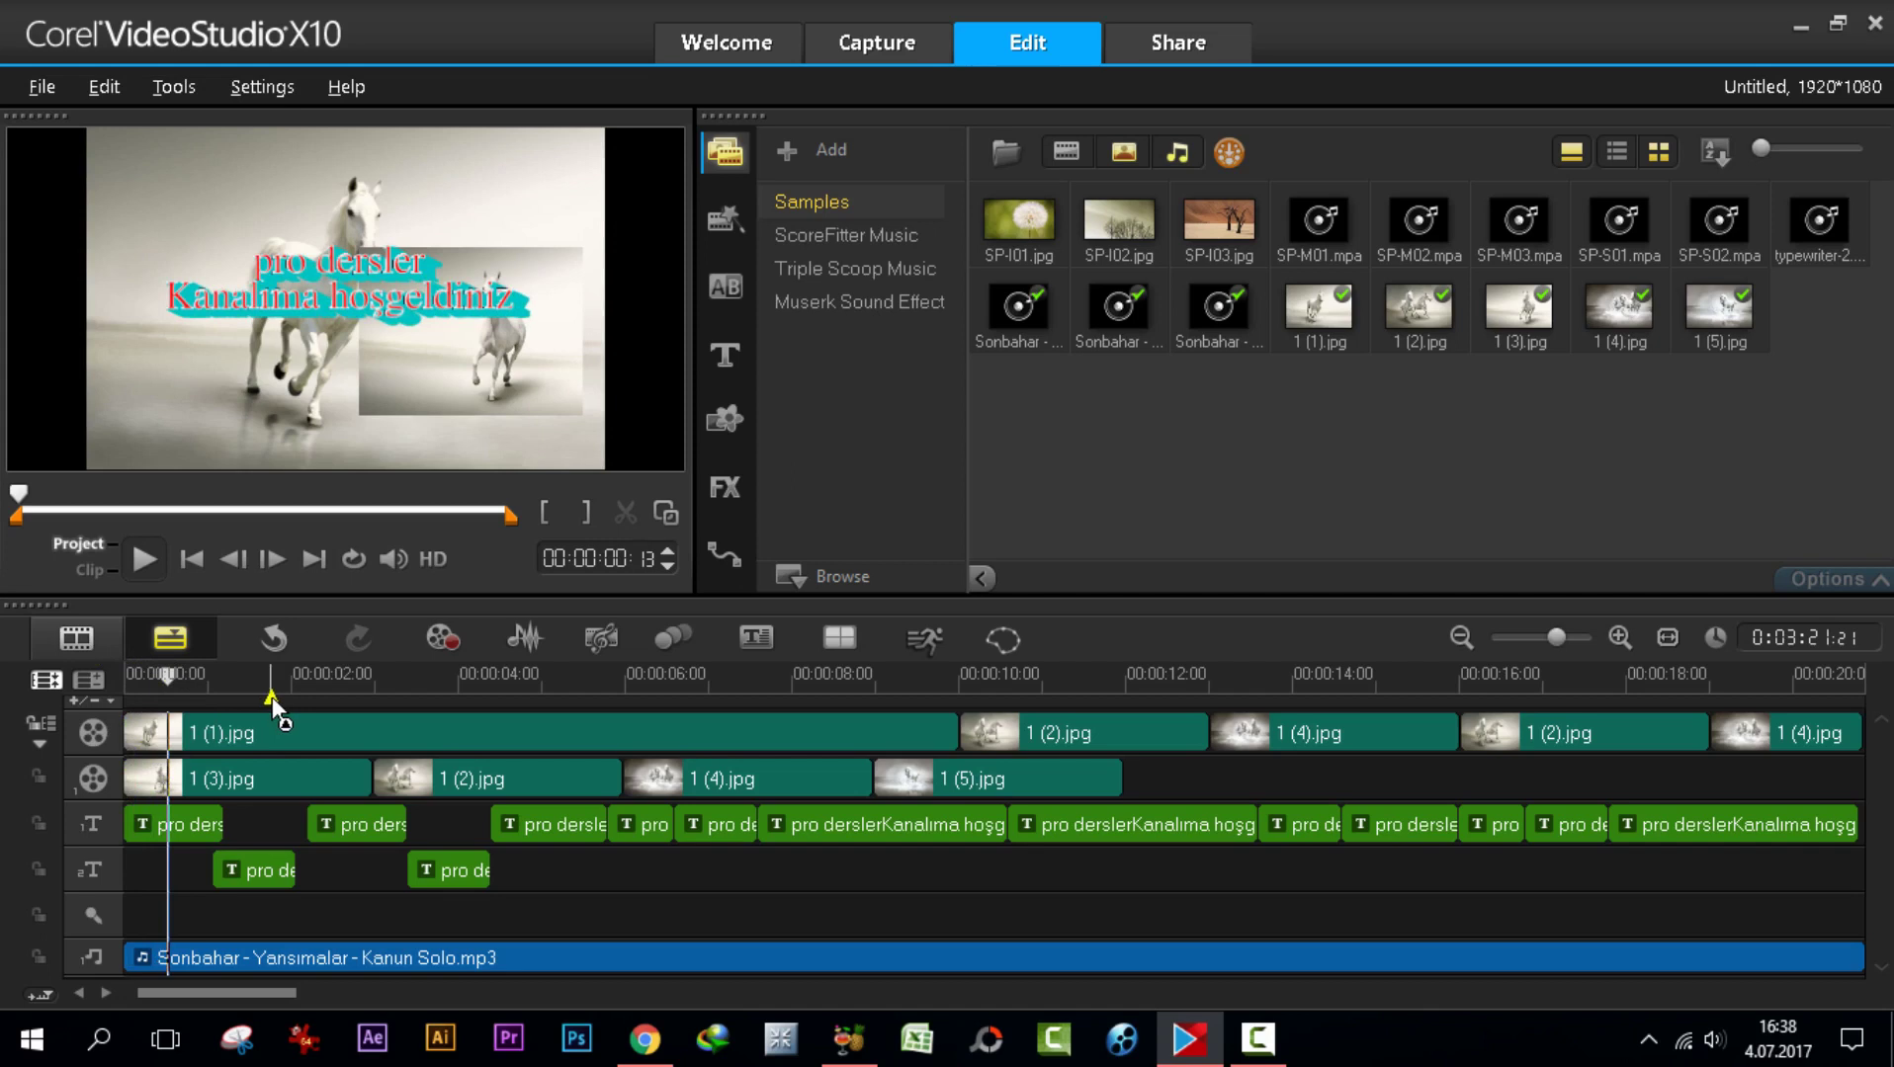
# - Insert an extra music track below the existing one and another above it, undoing each insertion
pyautogui.rightClick(90, 954)
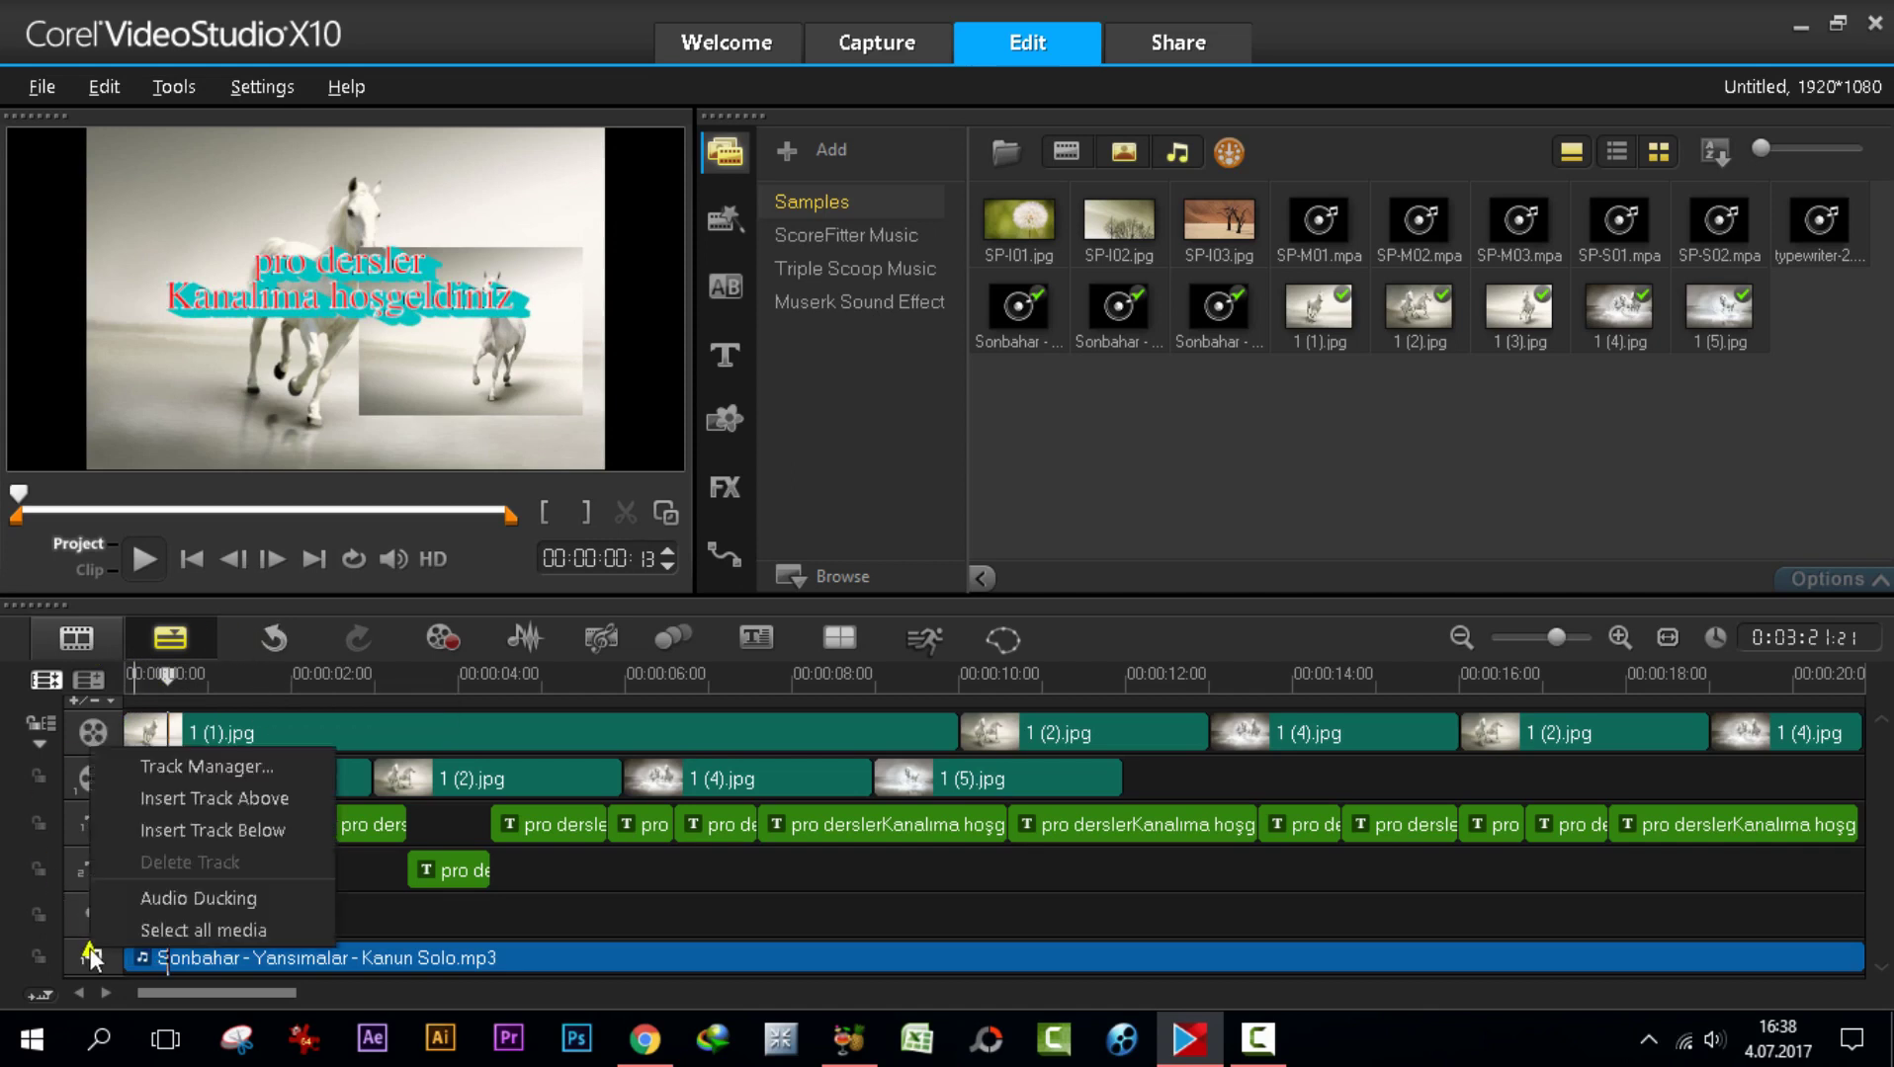
pyautogui.click(194, 828)
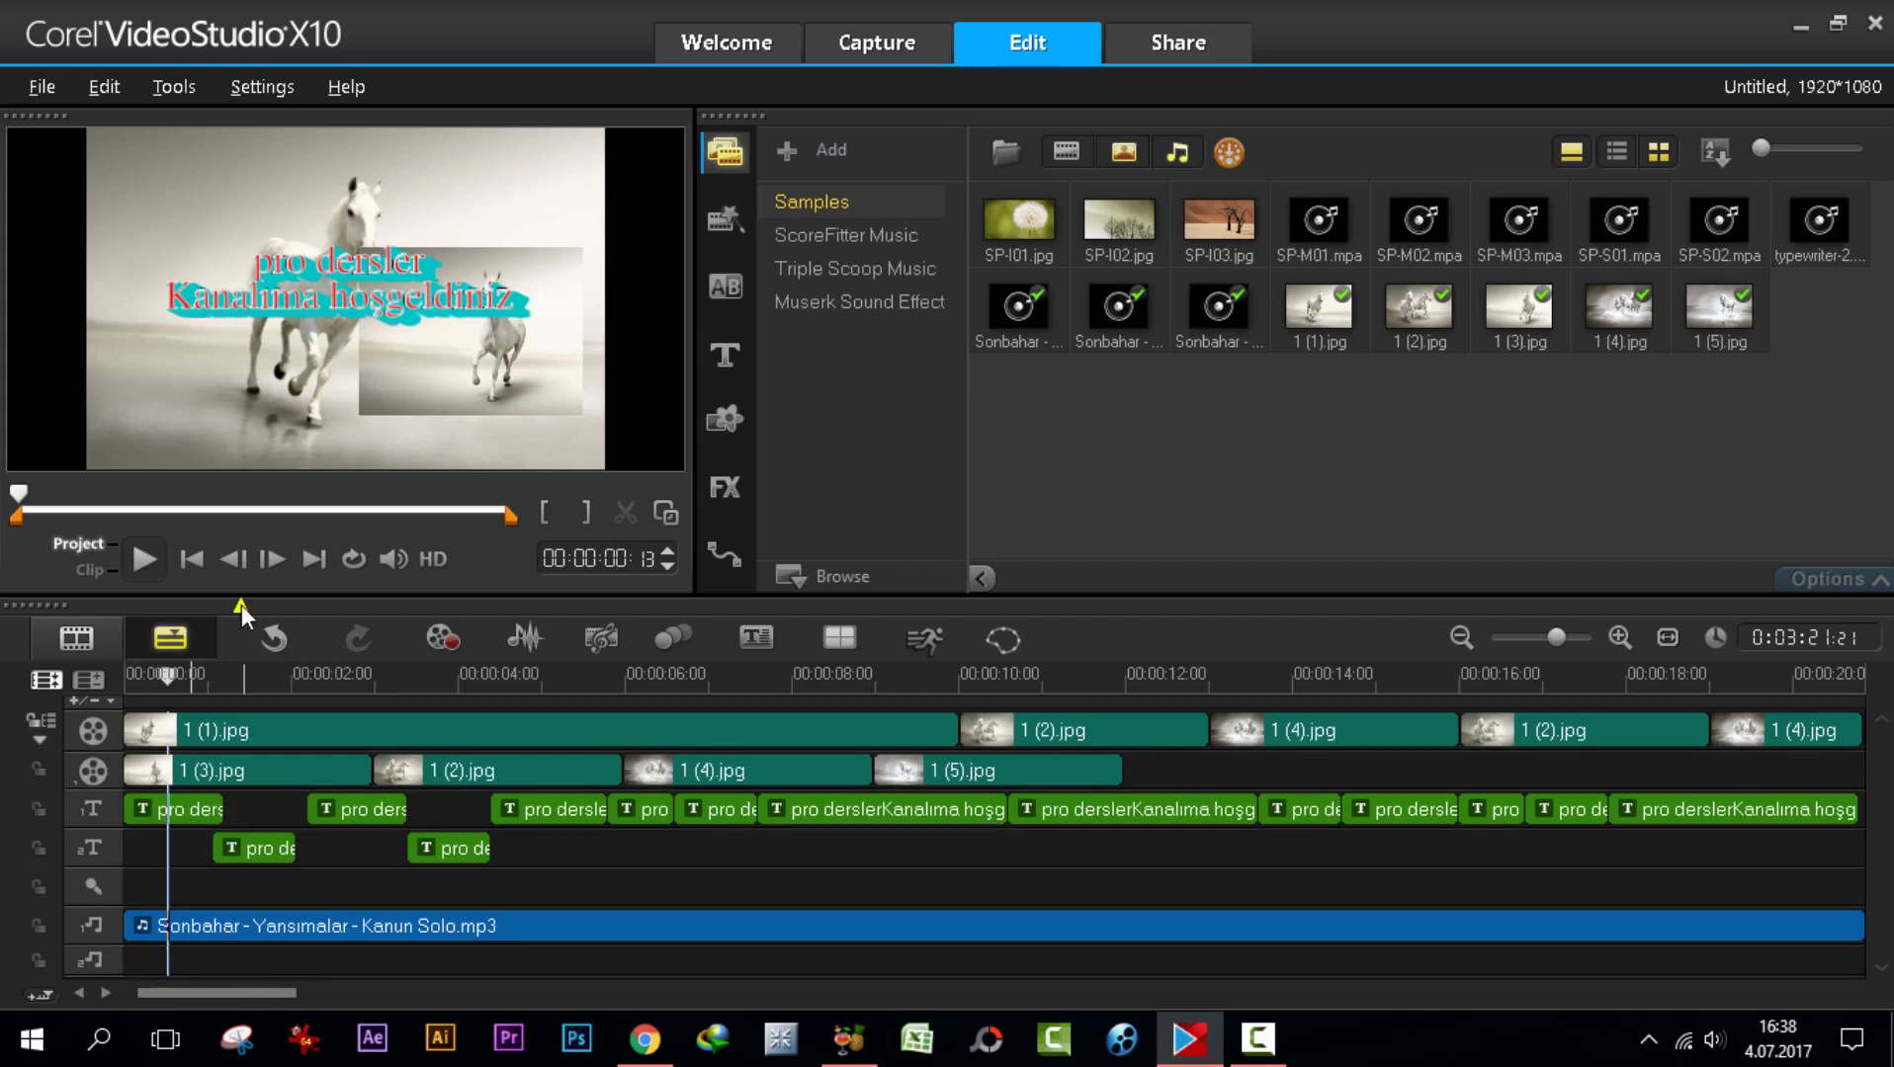
pyautogui.click(273, 639)
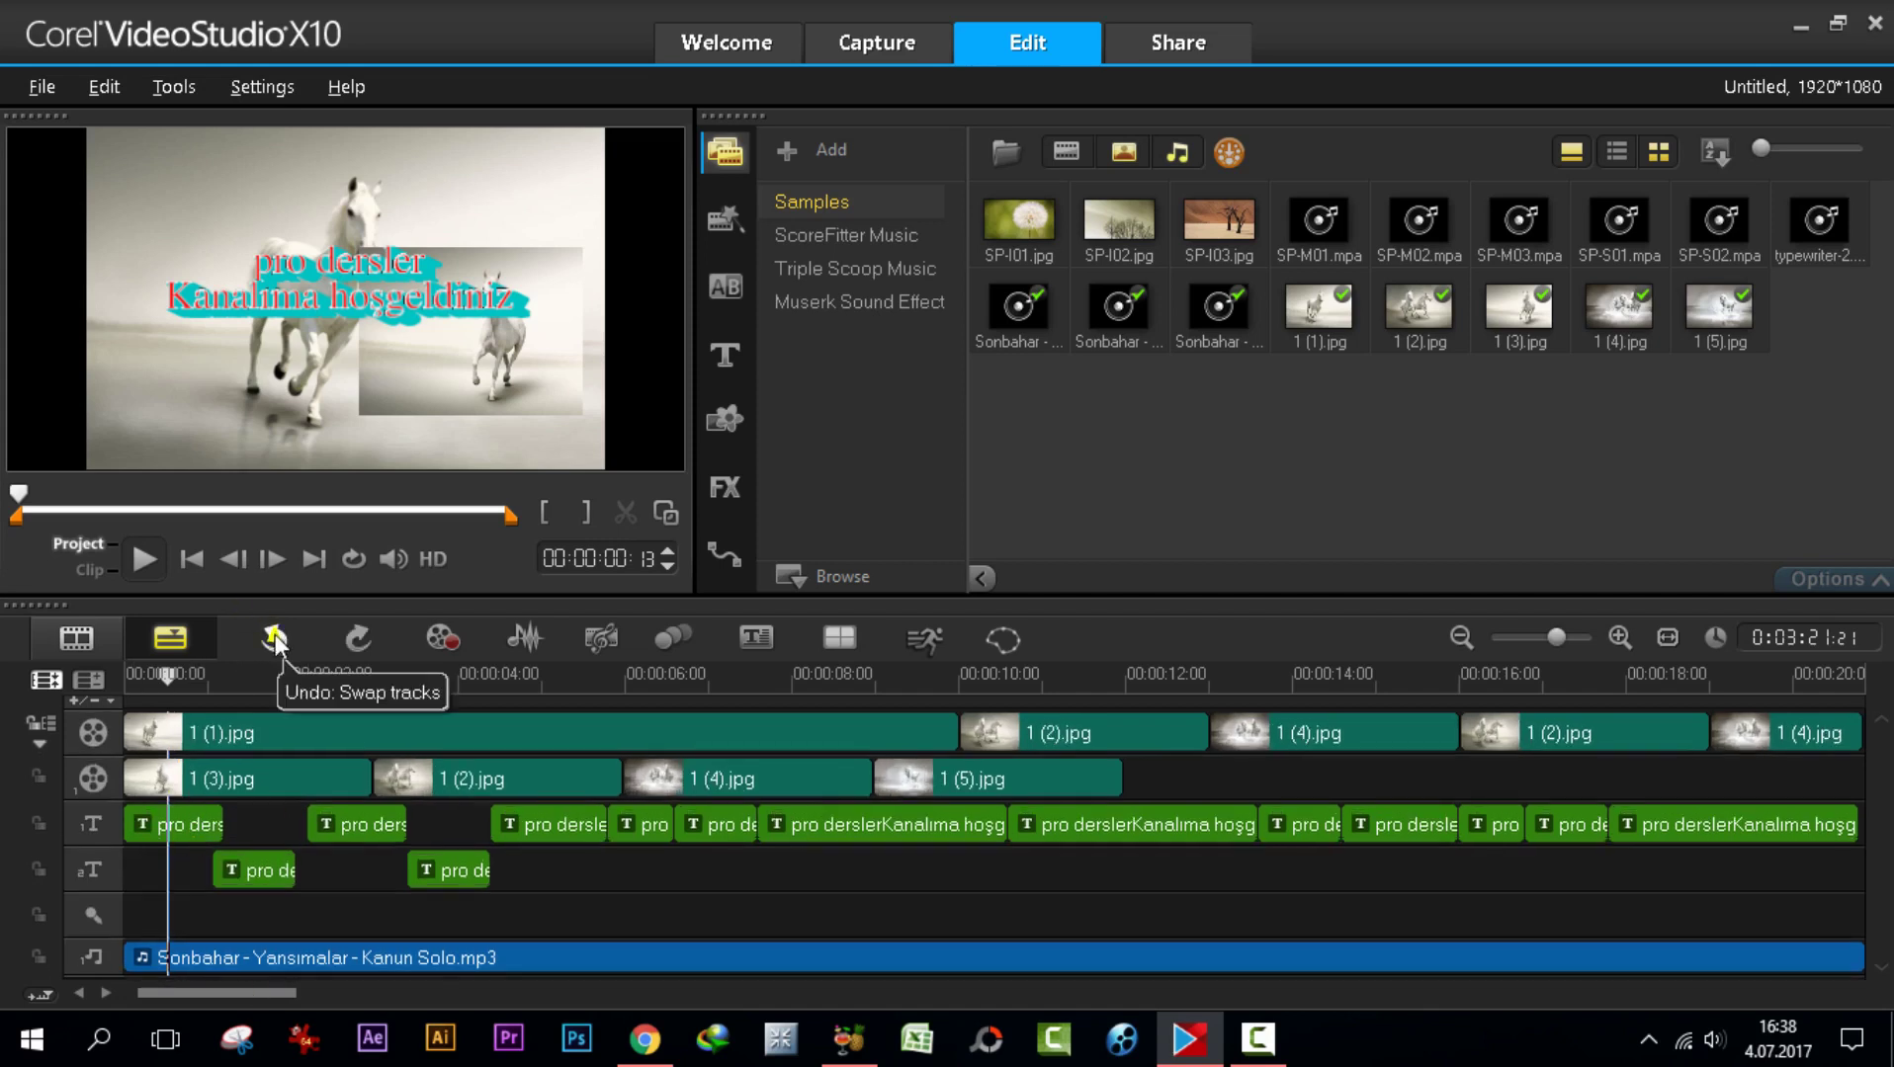
pyautogui.rightClick(109, 953)
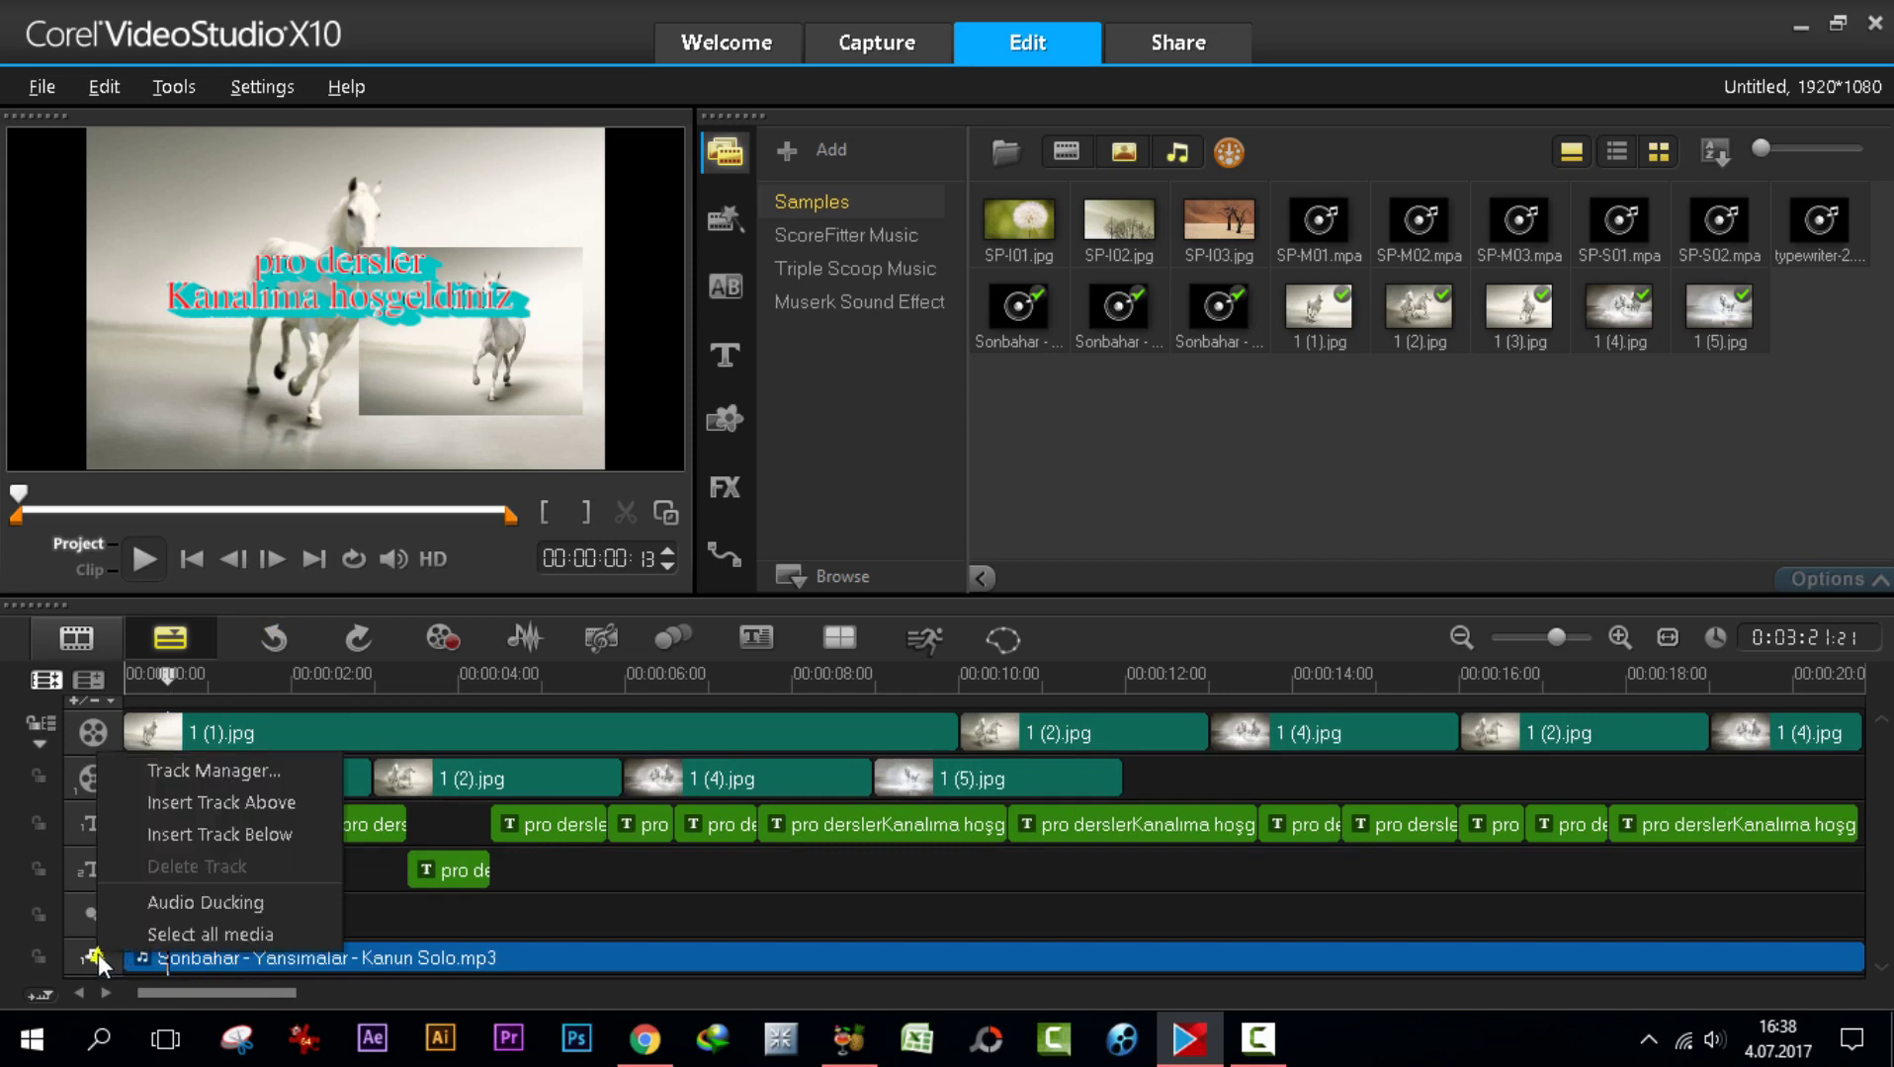
pyautogui.click(181, 801)
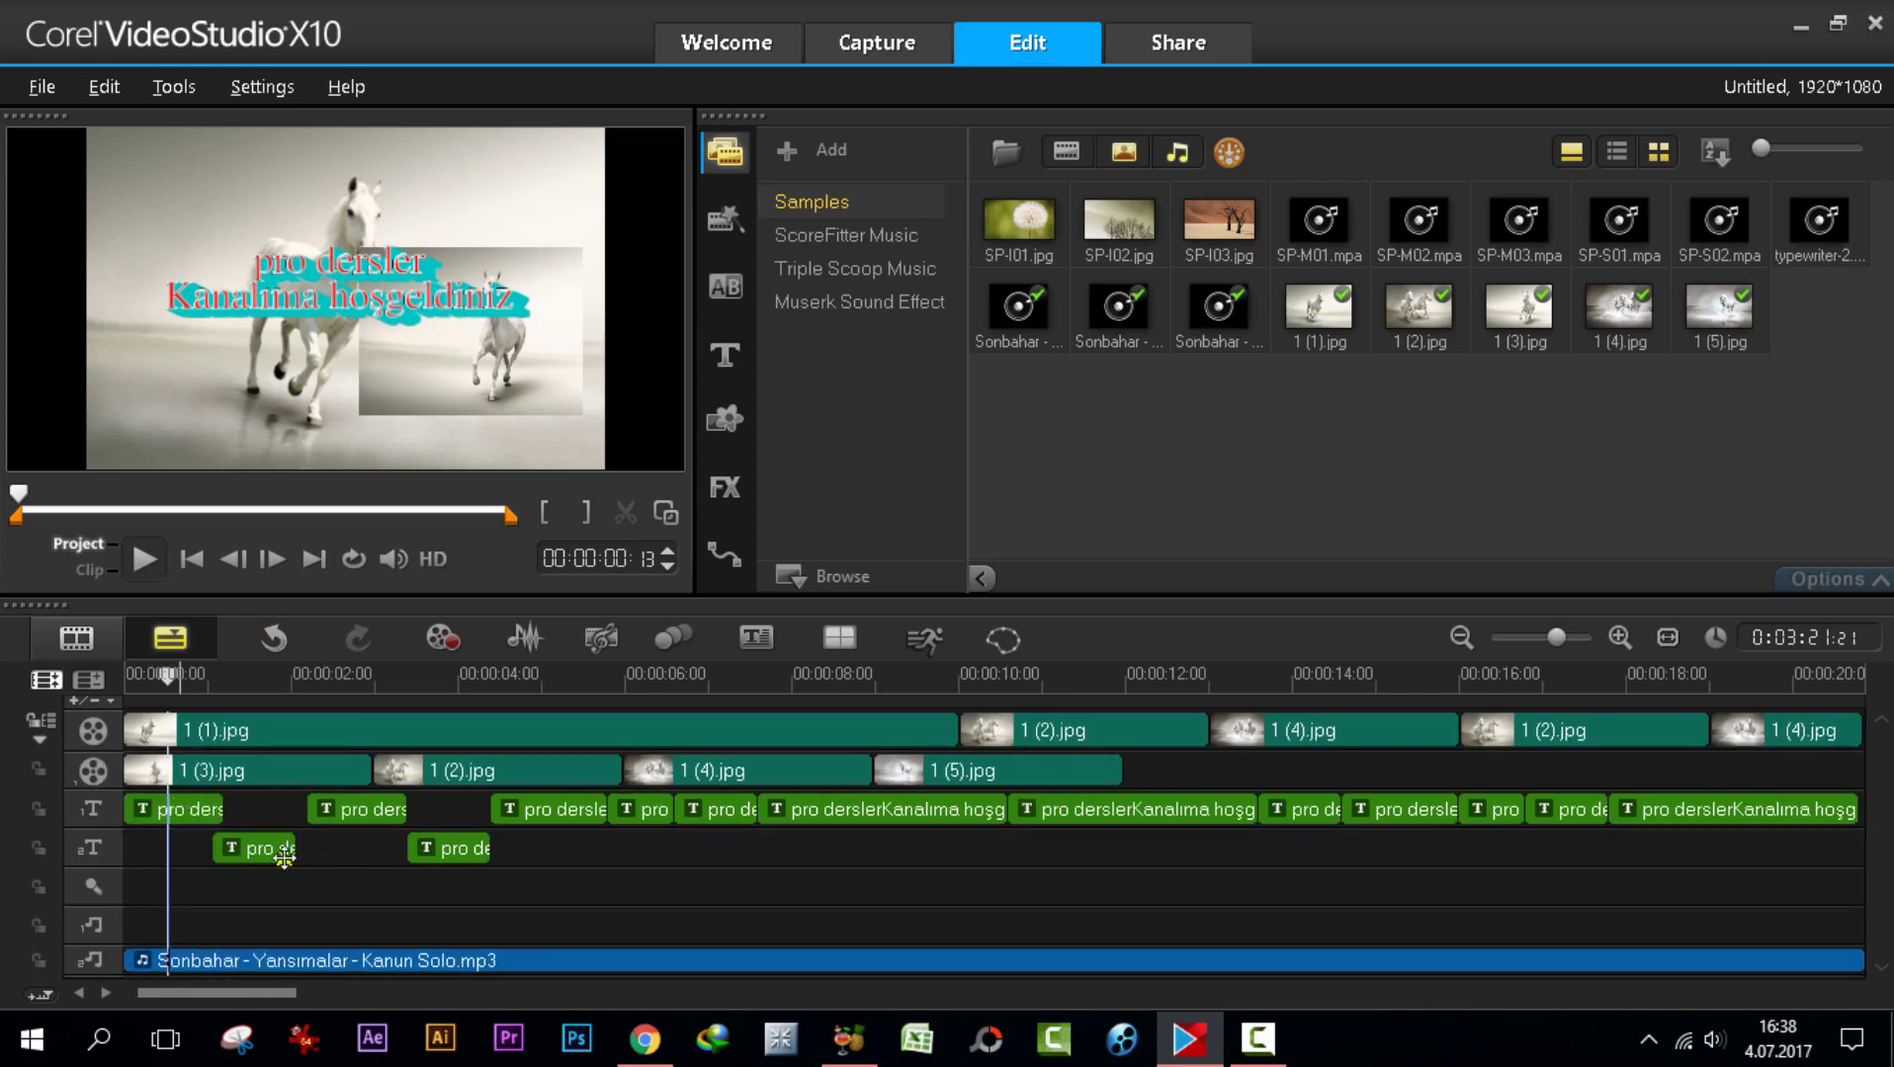
pyautogui.click(280, 639)
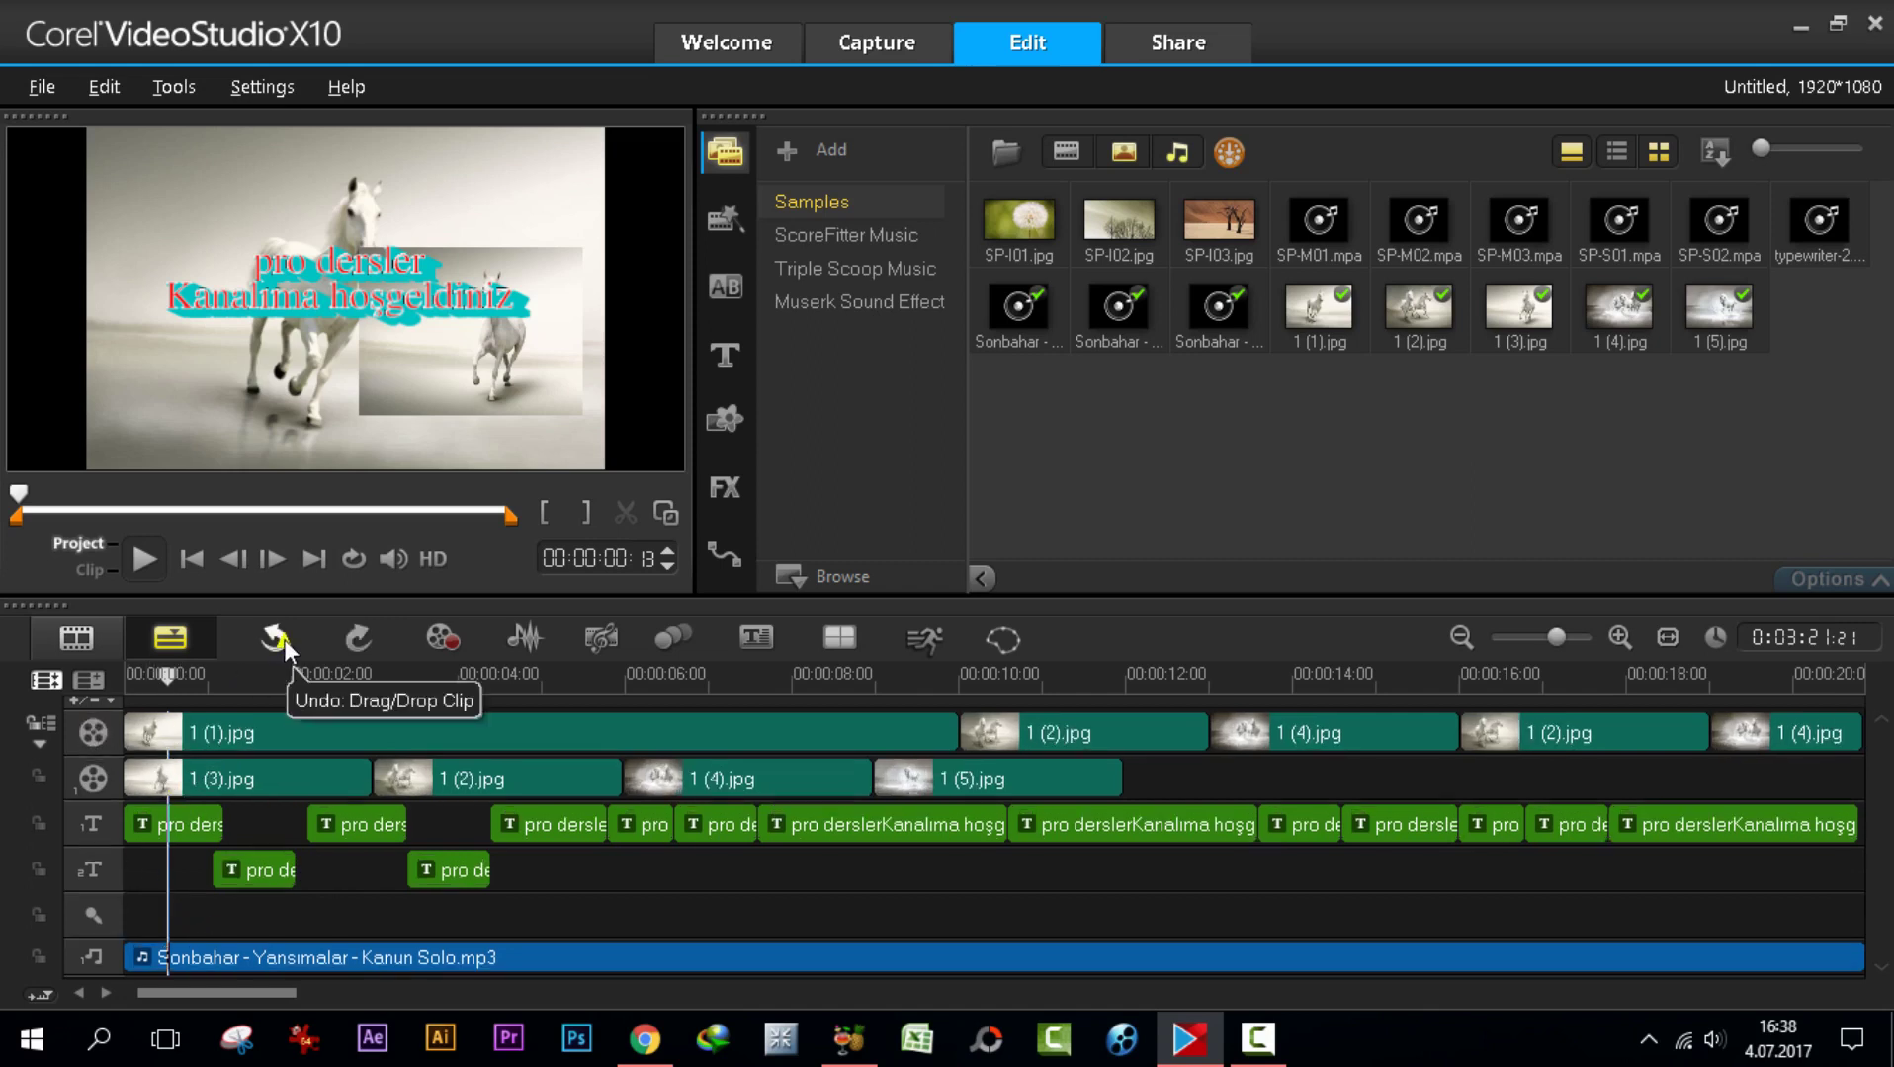
# - Disable the overlay track and look through its track commands, including the swap options
pyautogui.rightClick(92, 781)
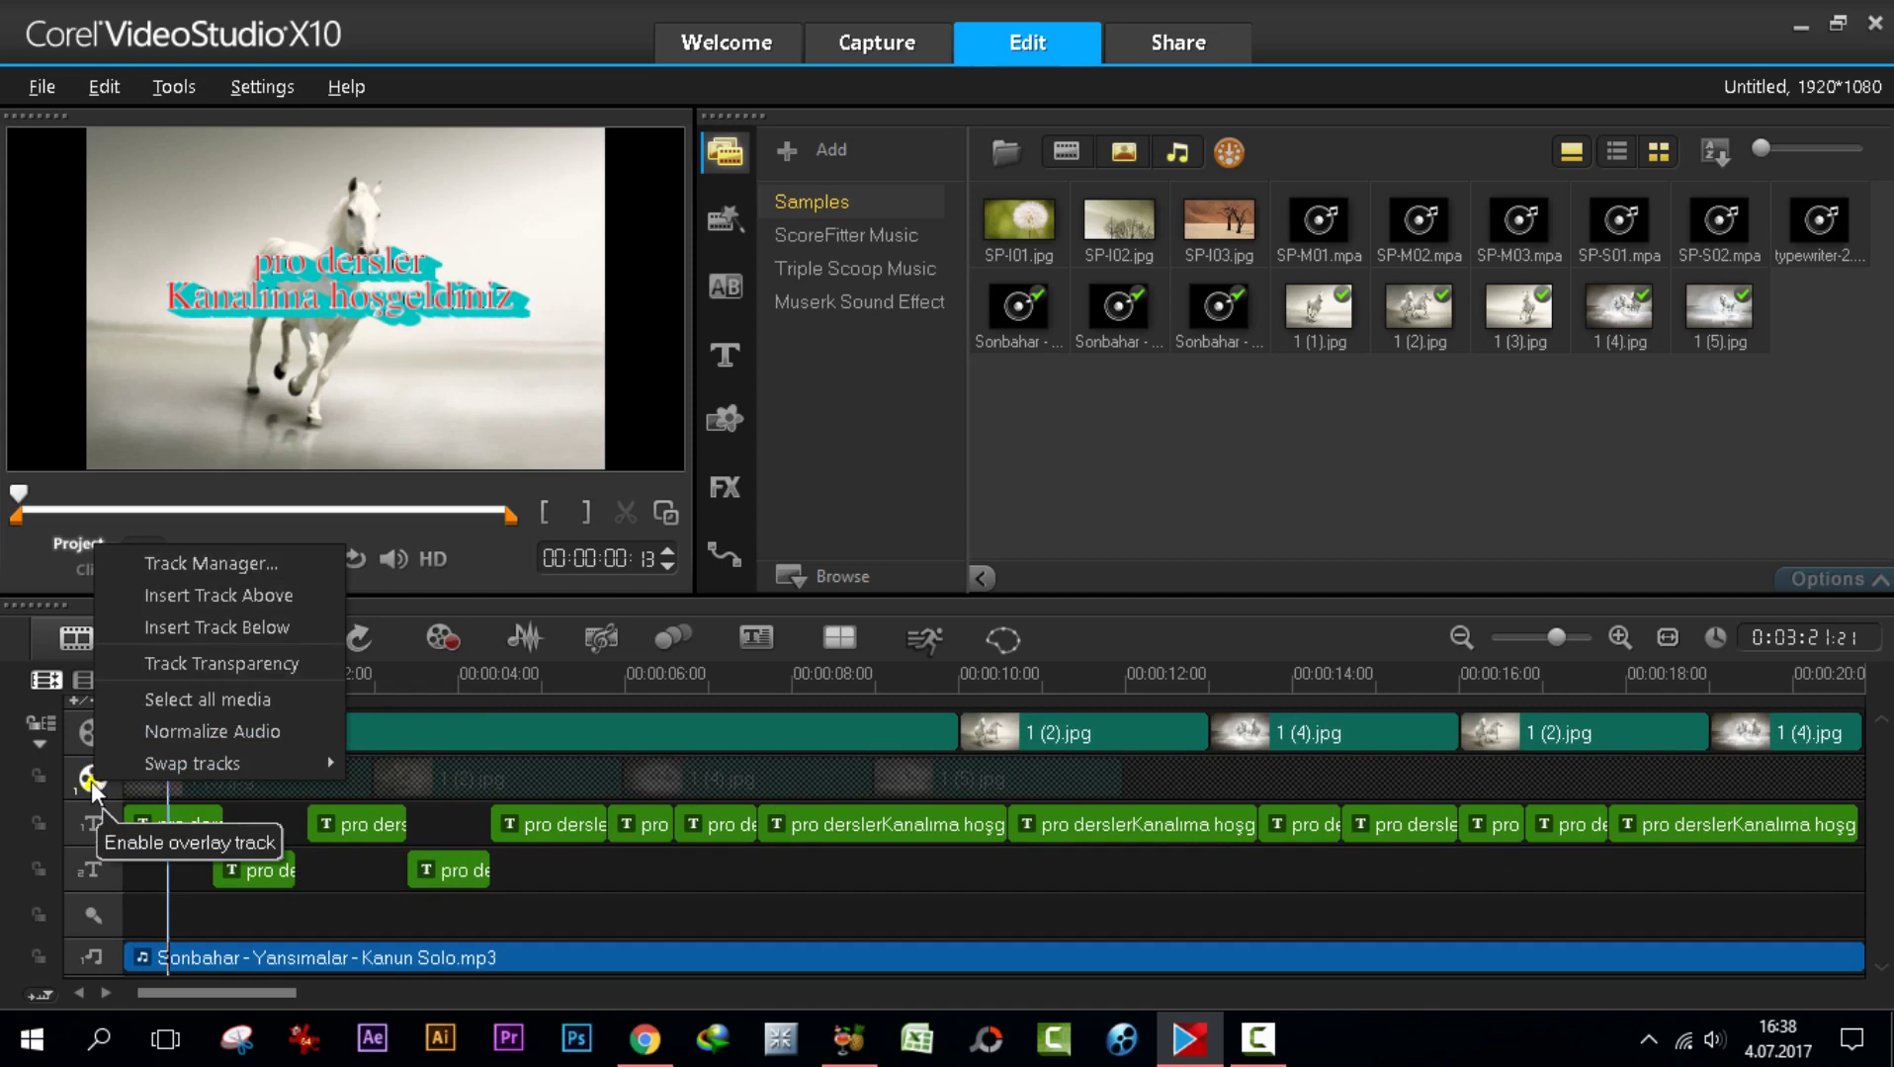
pyautogui.click(580, 939)
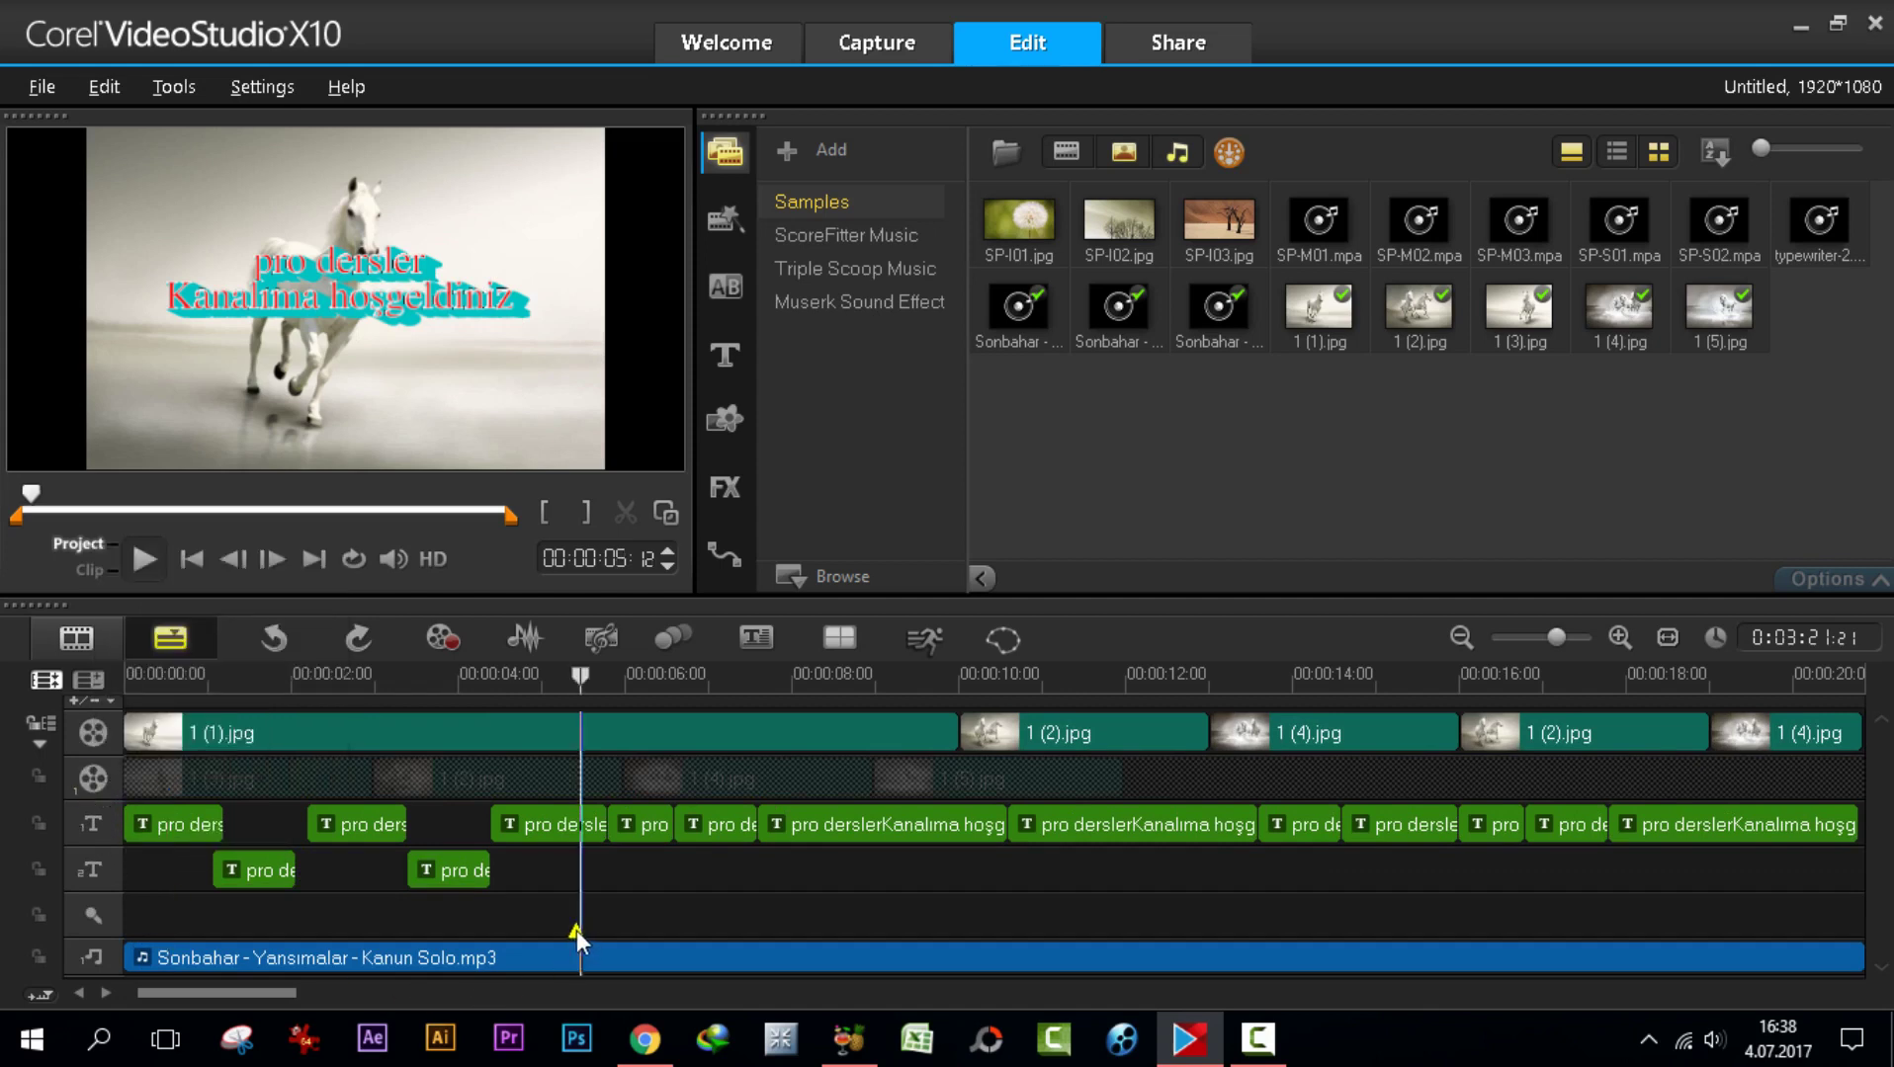
pyautogui.rightClick(99, 786)
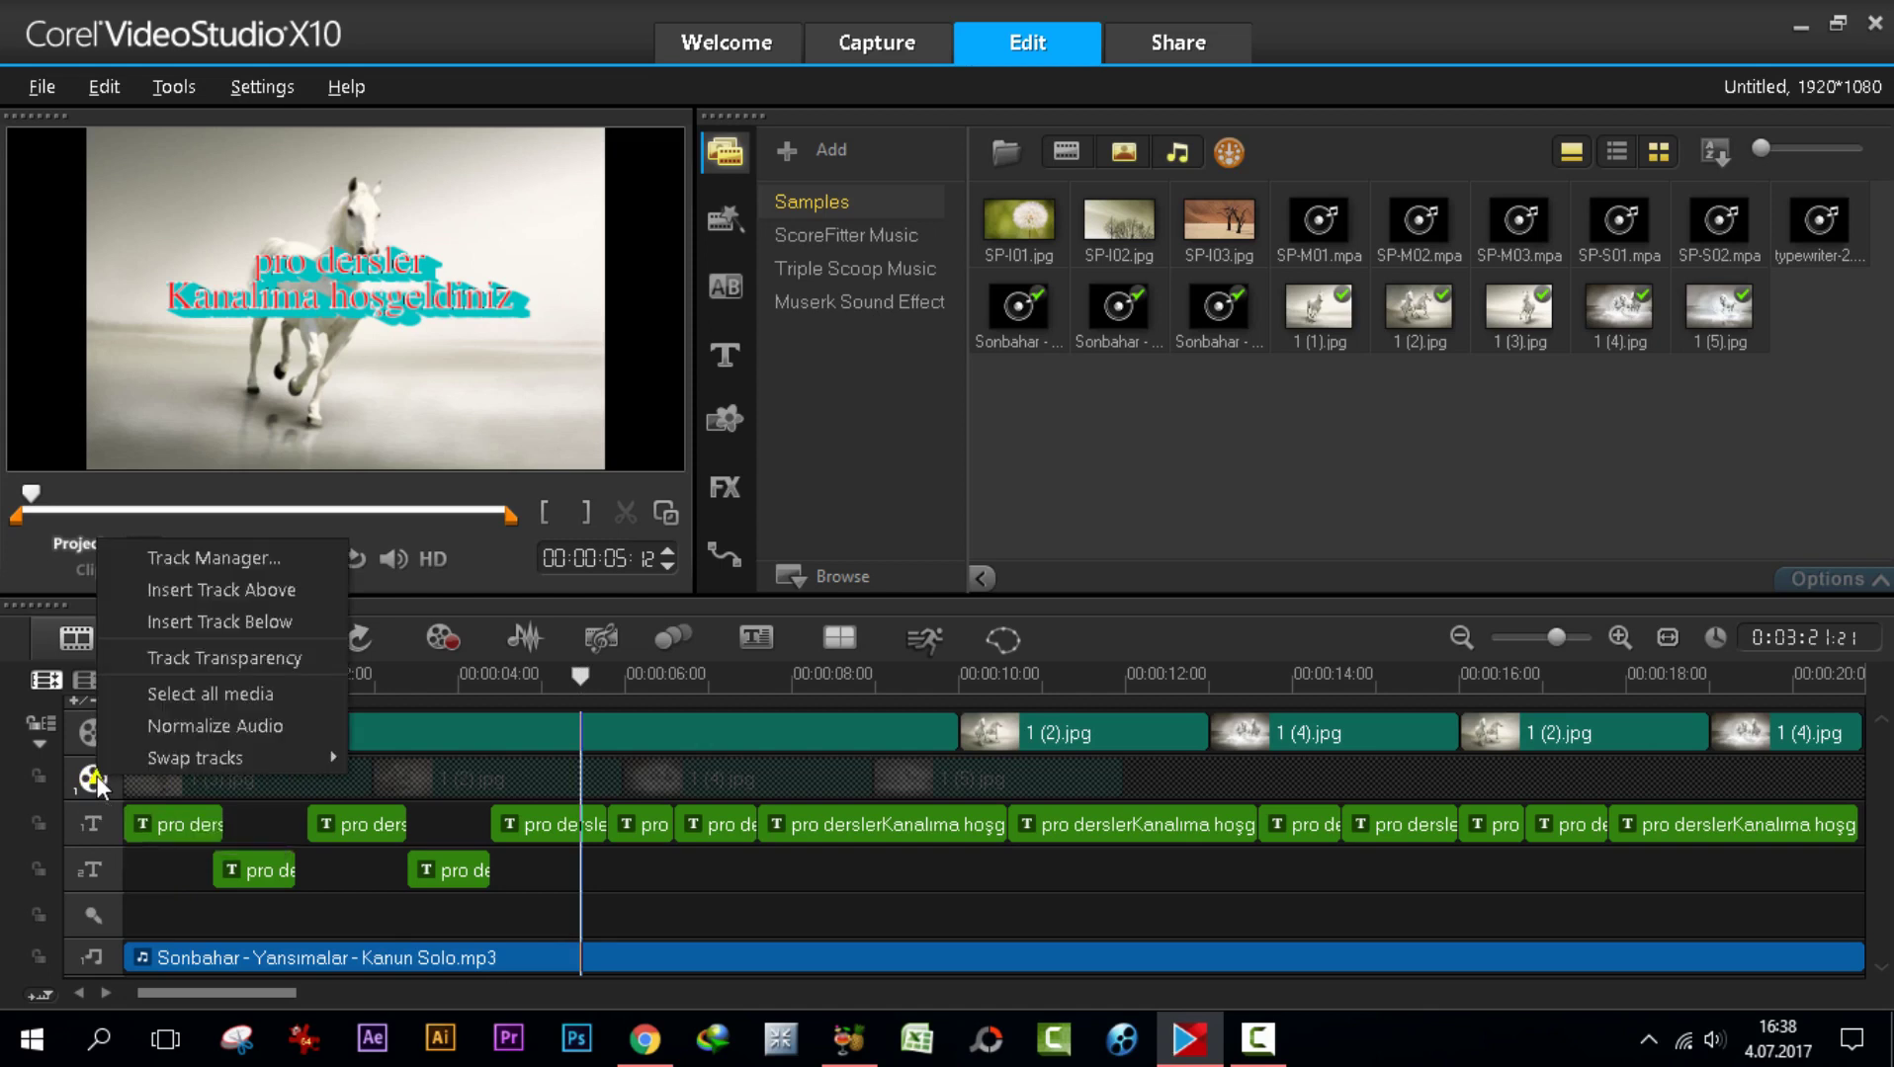
pyautogui.moveTo(185, 761)
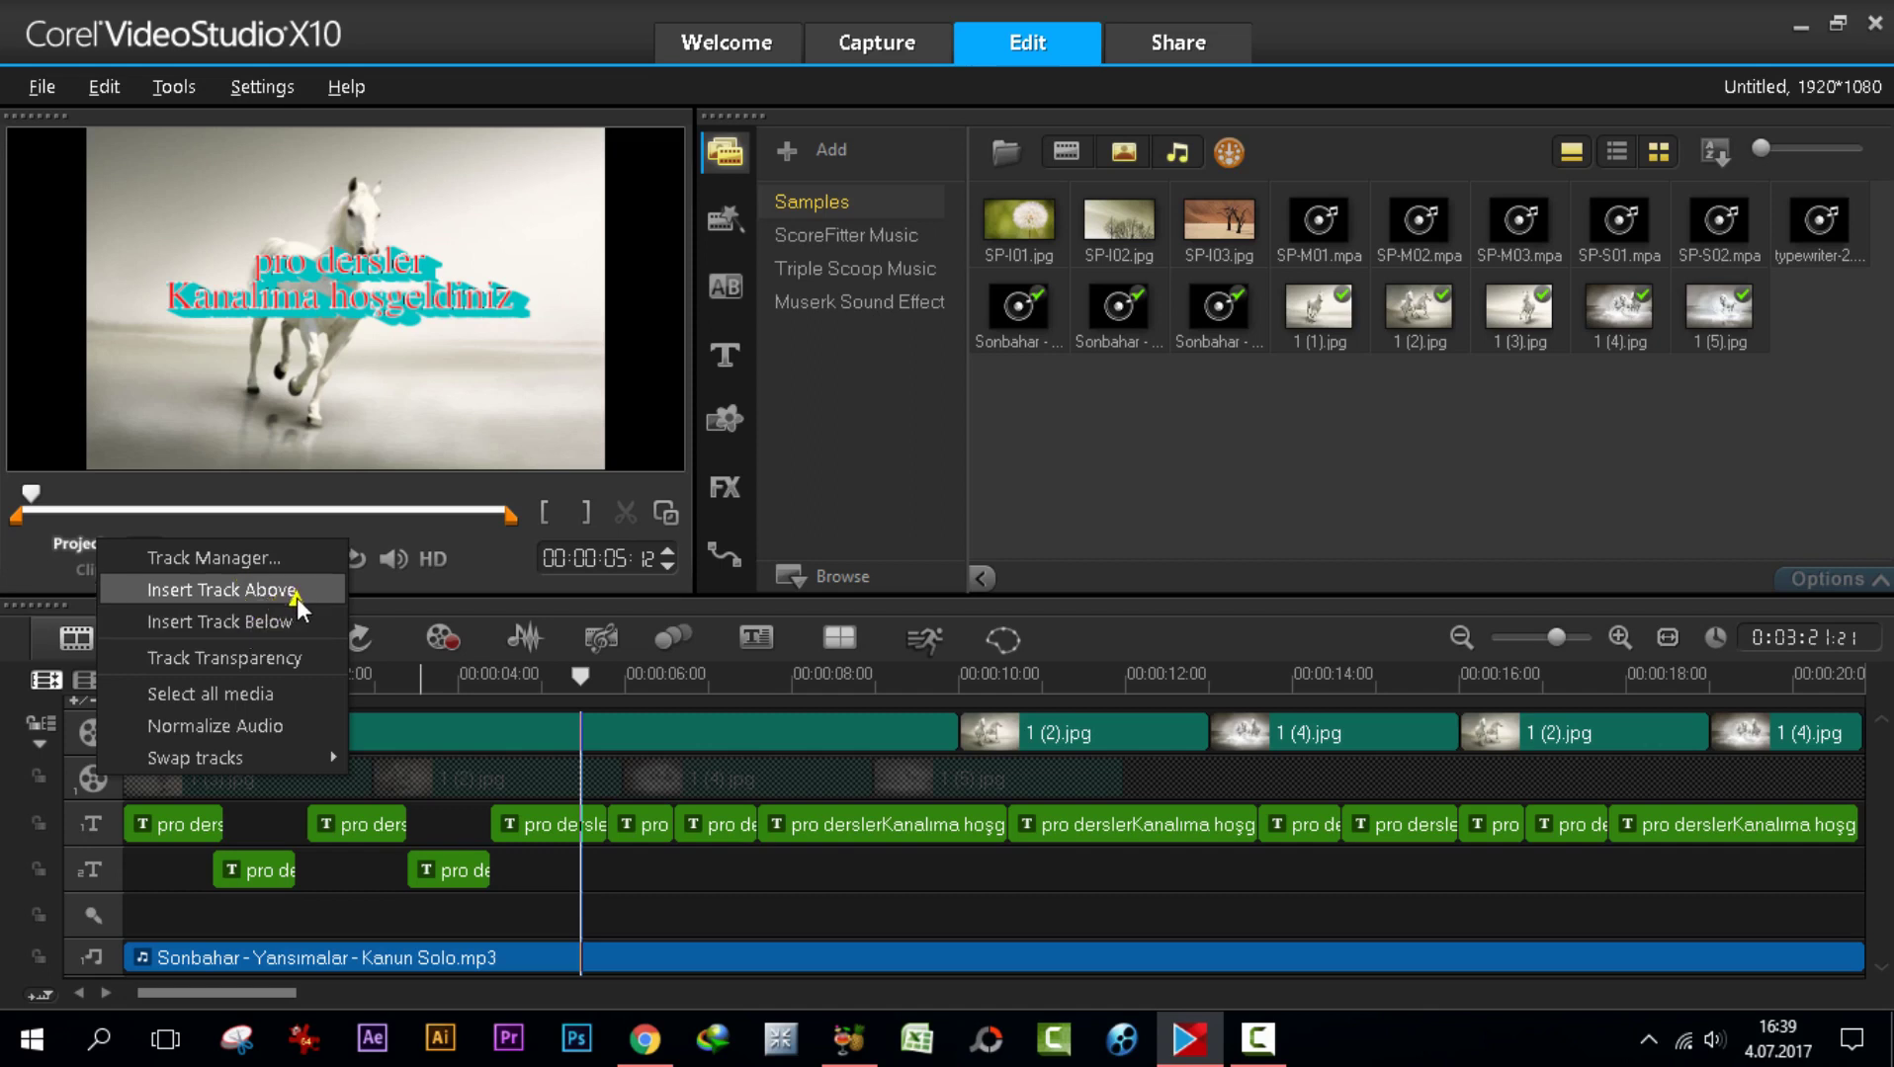
pyautogui.click(729, 928)
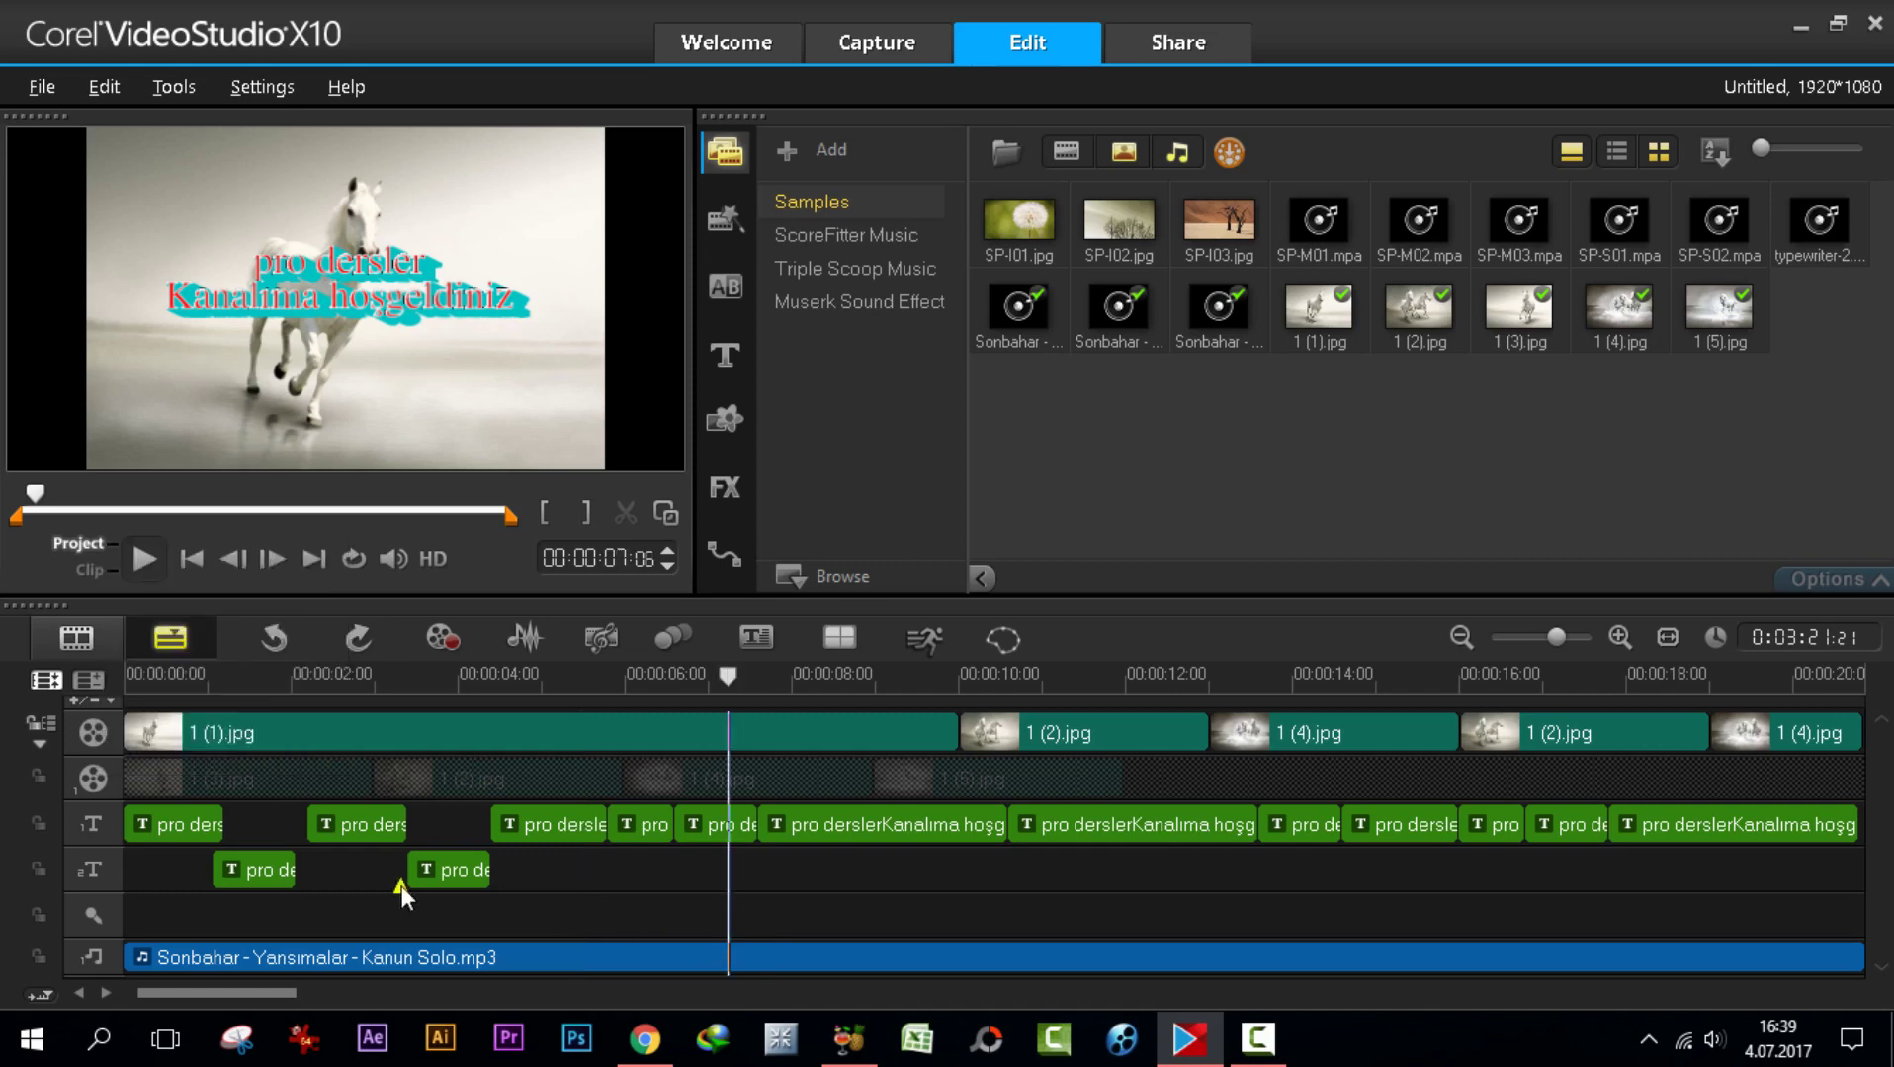
# - Set the number of overlay tracks to 3 in the Track Manager
pyautogui.click(88, 681)
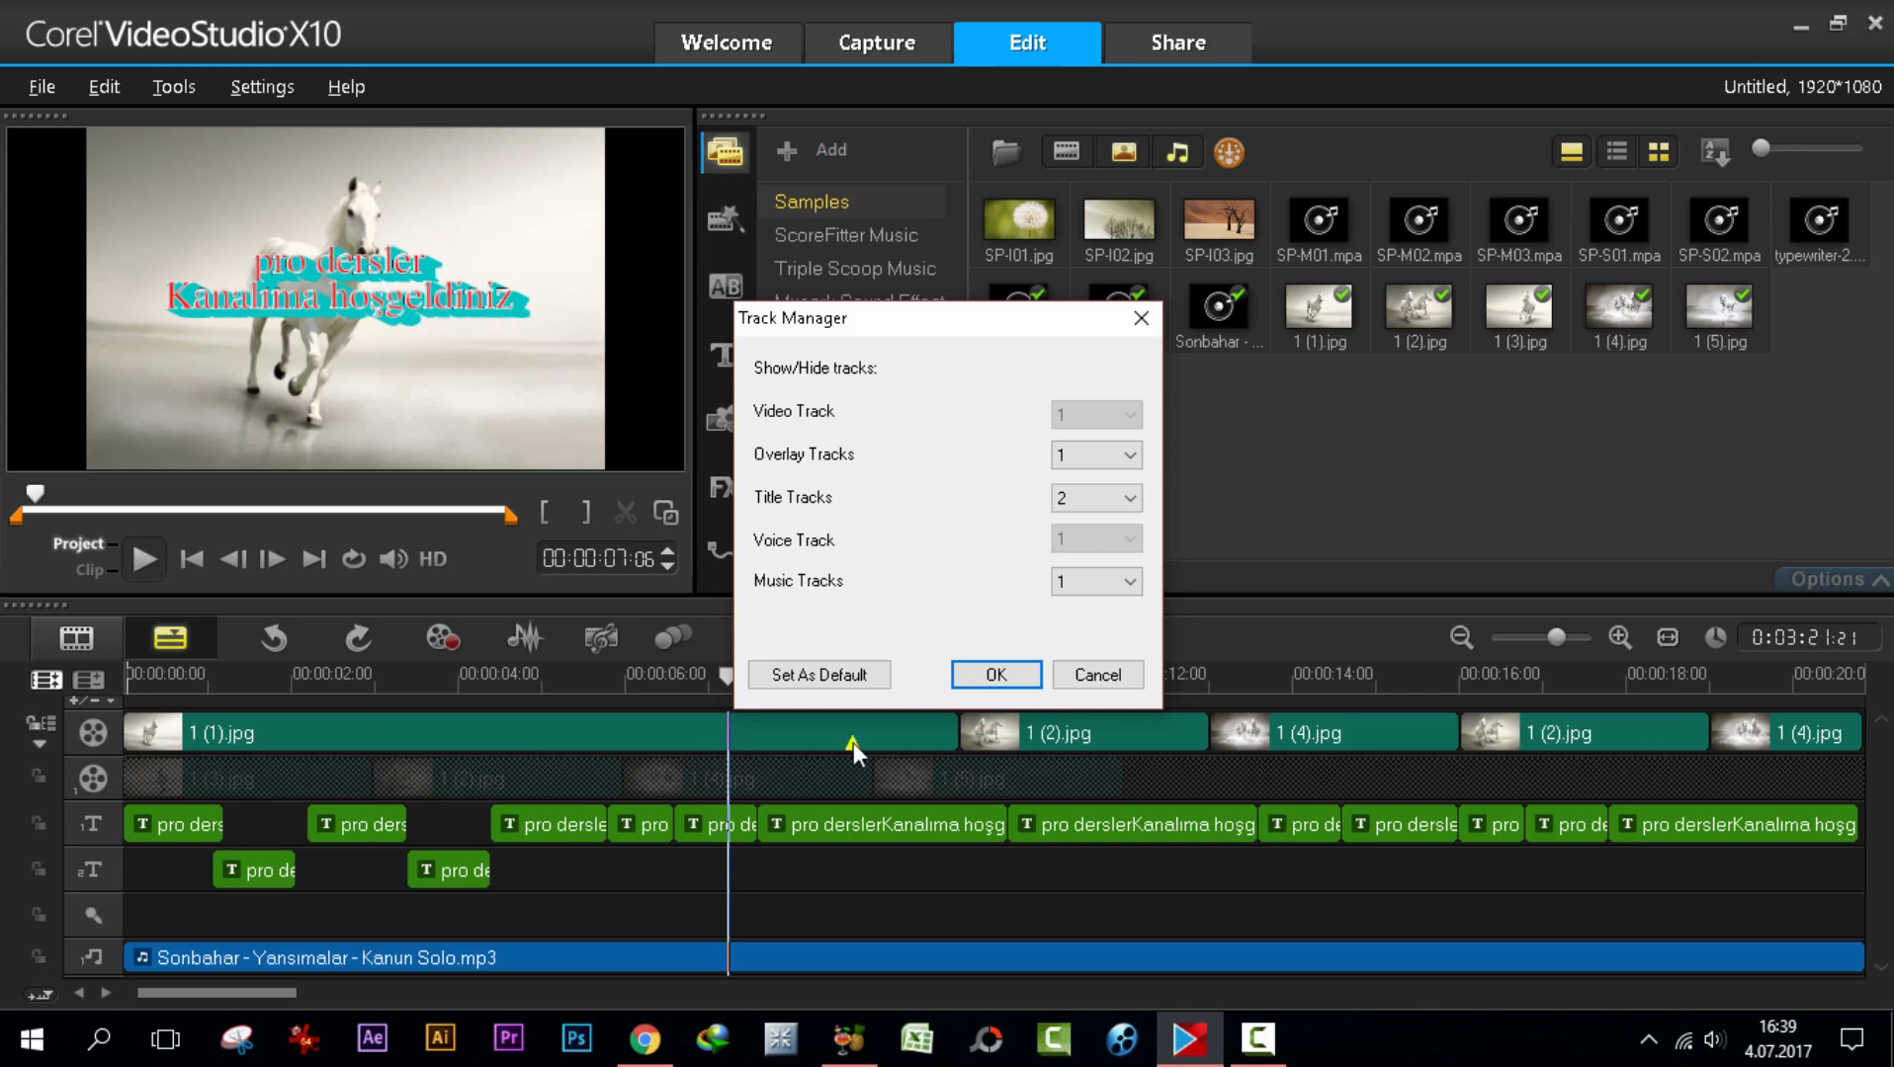
pyautogui.click(1126, 455)
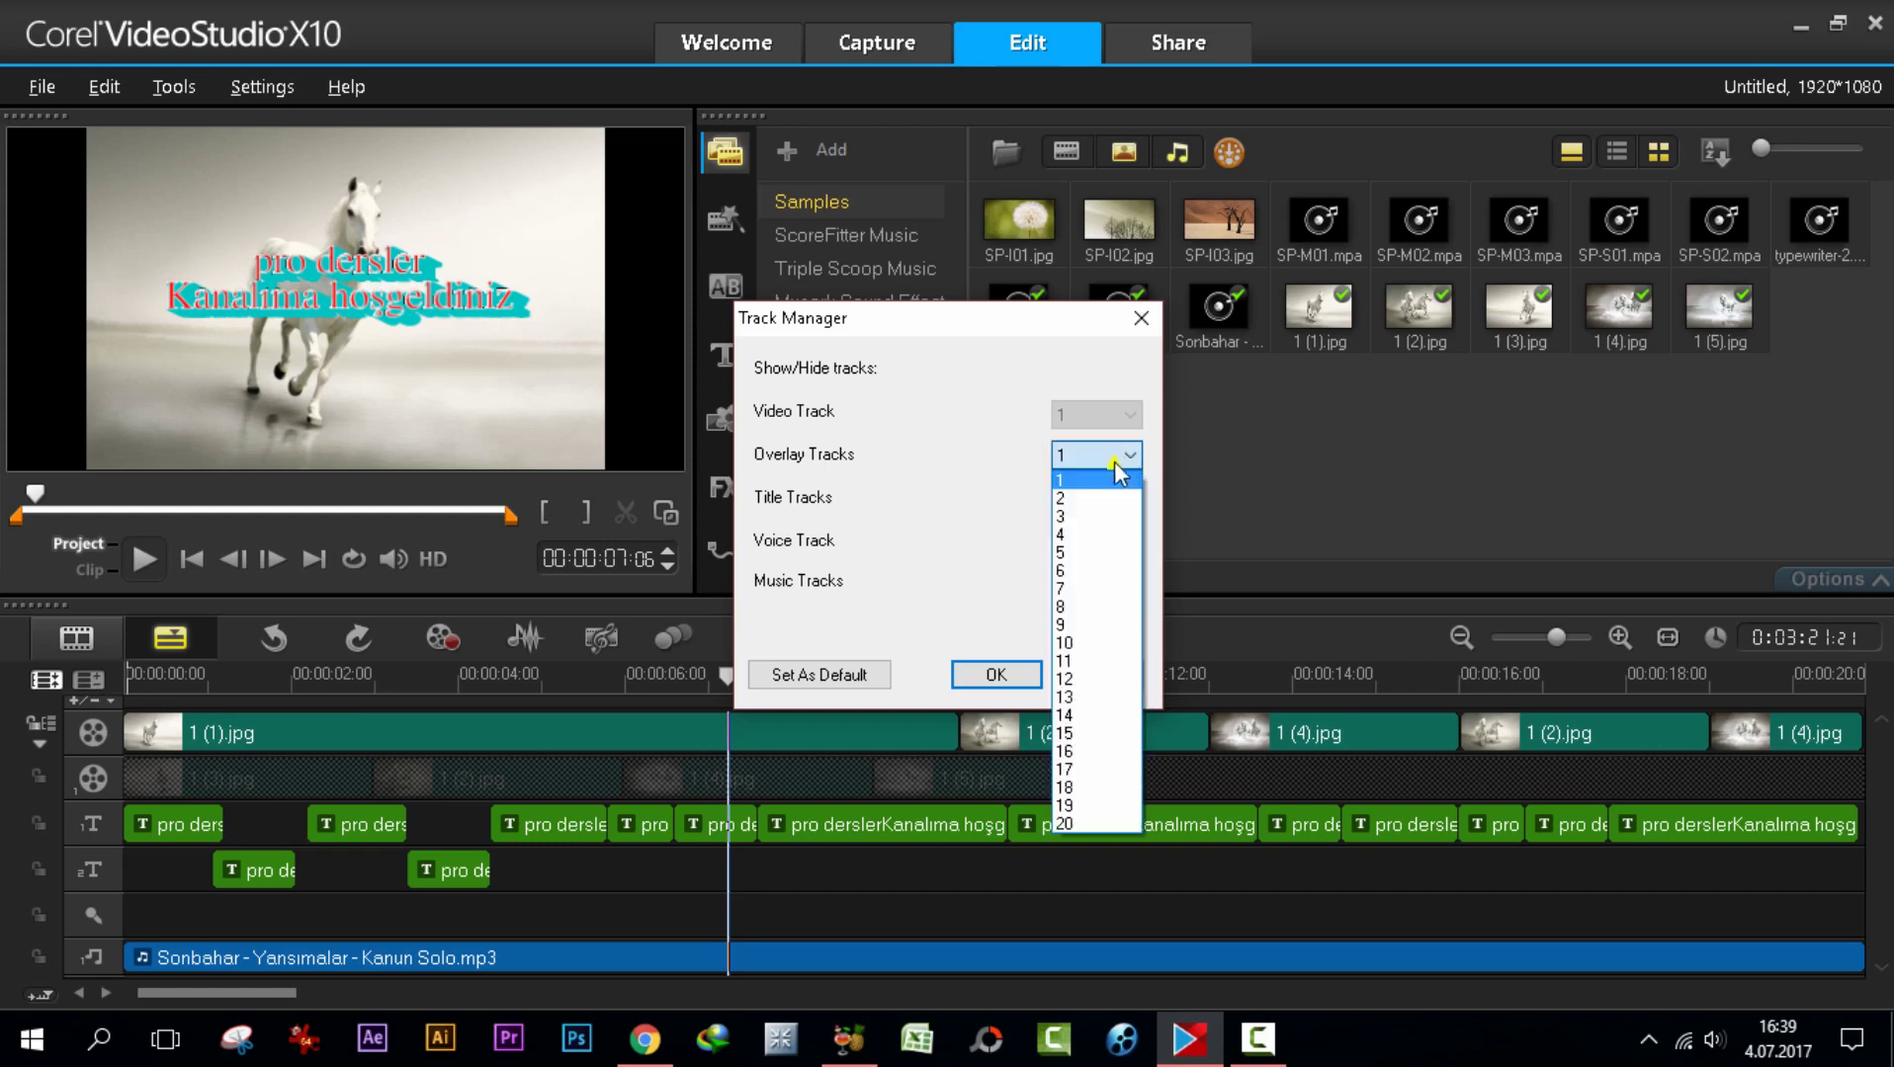
pyautogui.click(1065, 515)
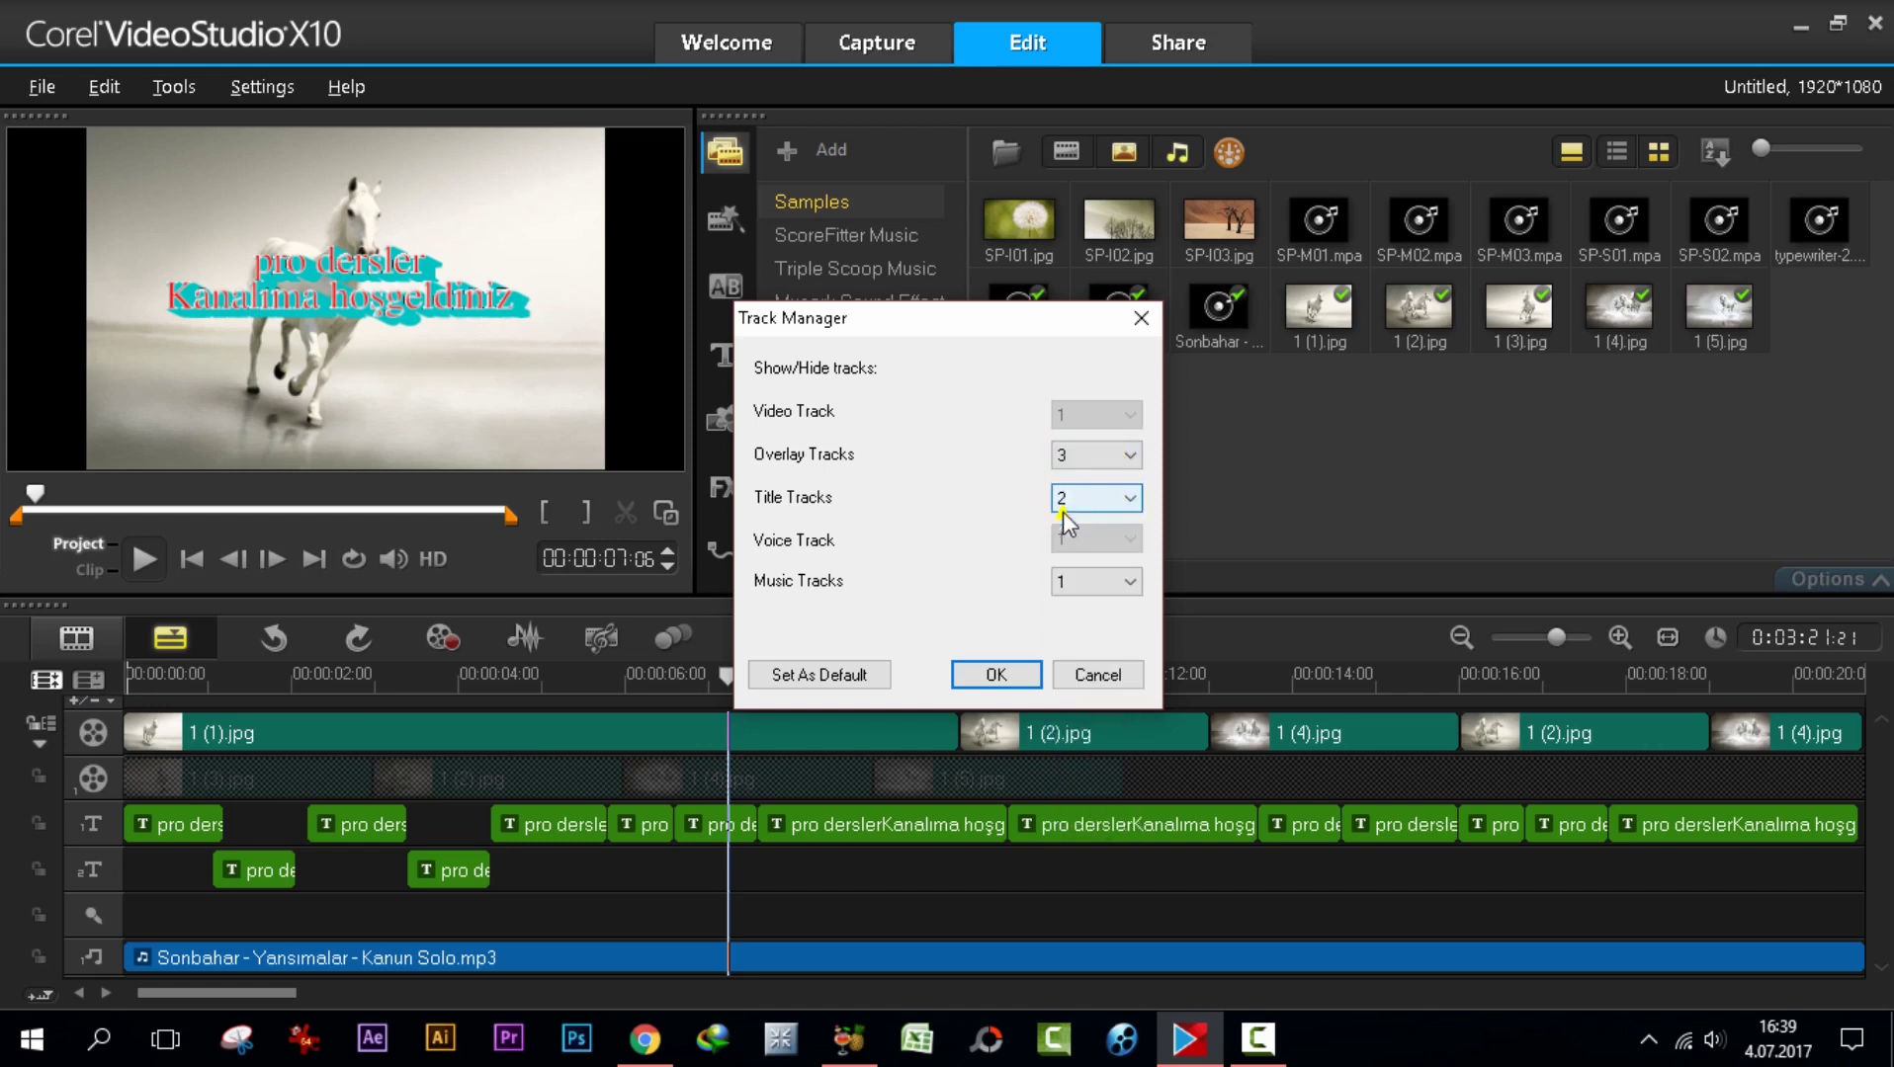
pyautogui.click(995, 675)
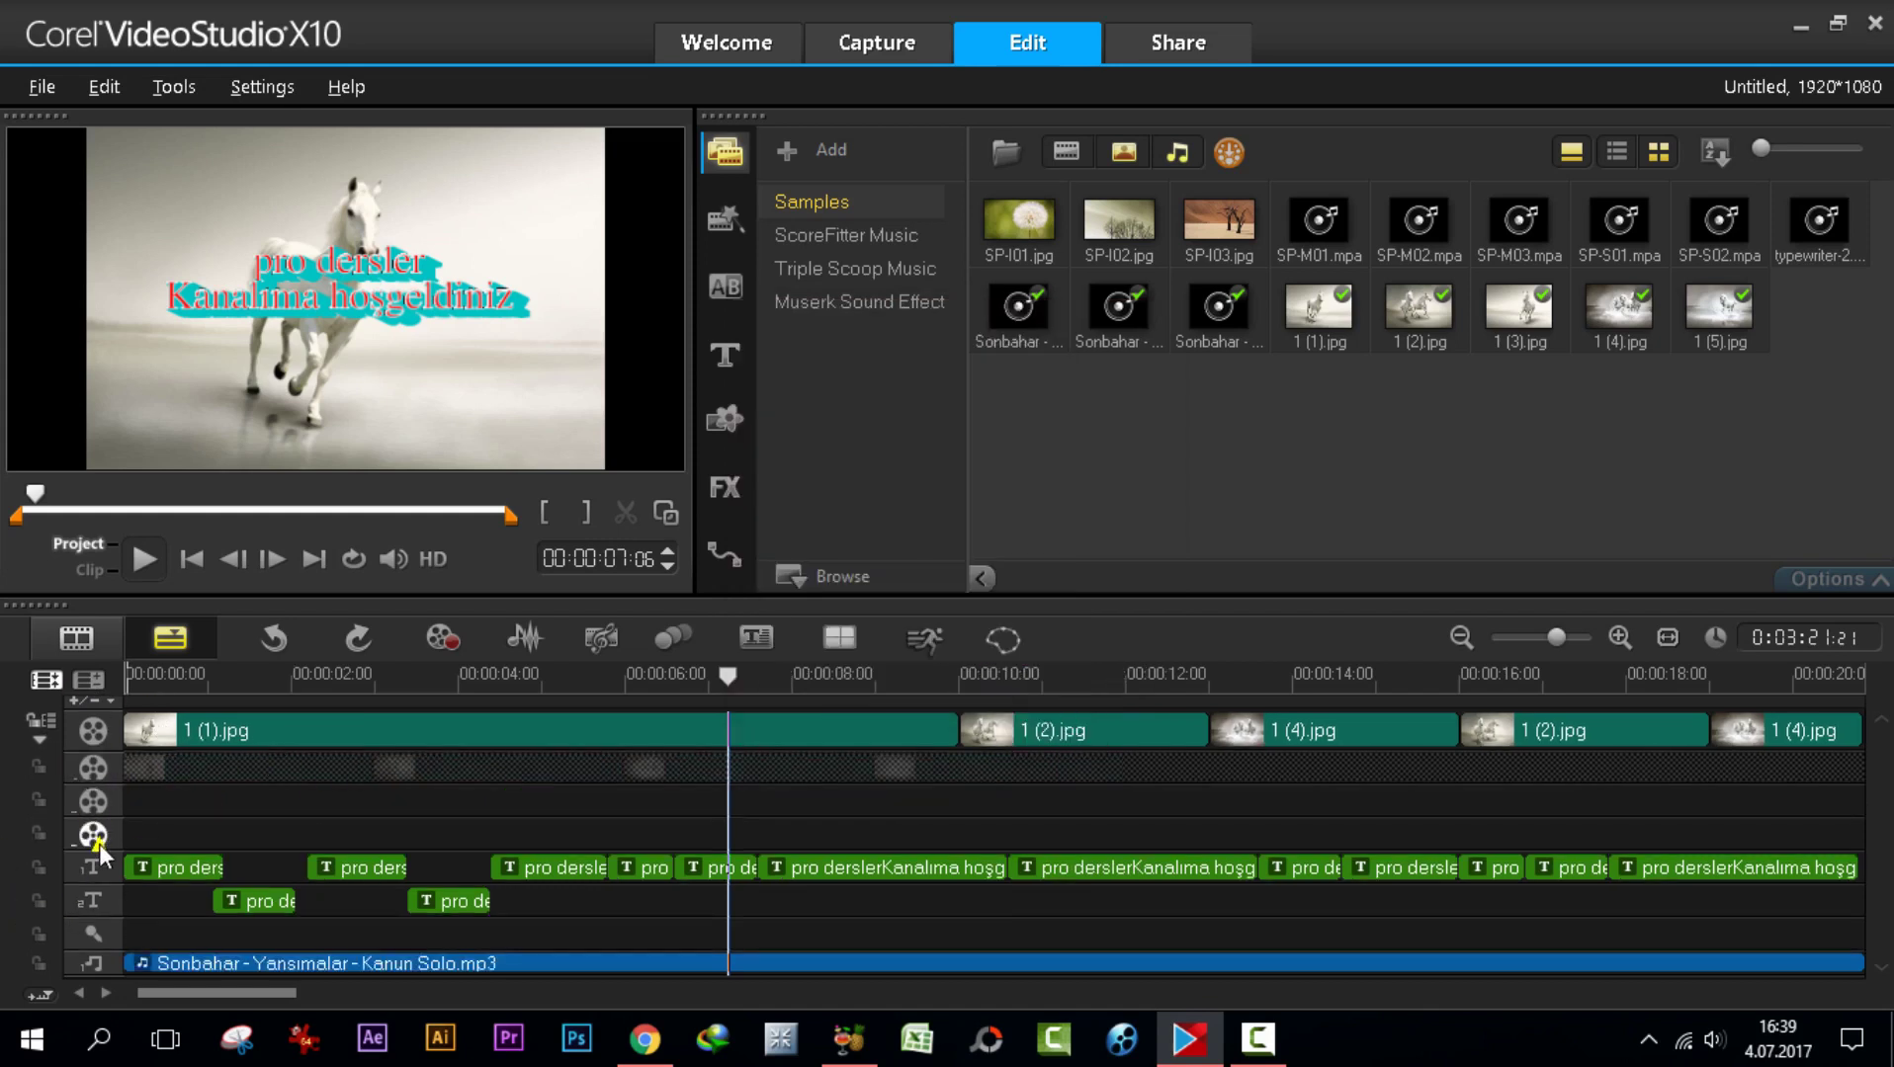
# - Swap Overlay Track #1 with Overlay Track #3
pyautogui.rightClick(95, 767)
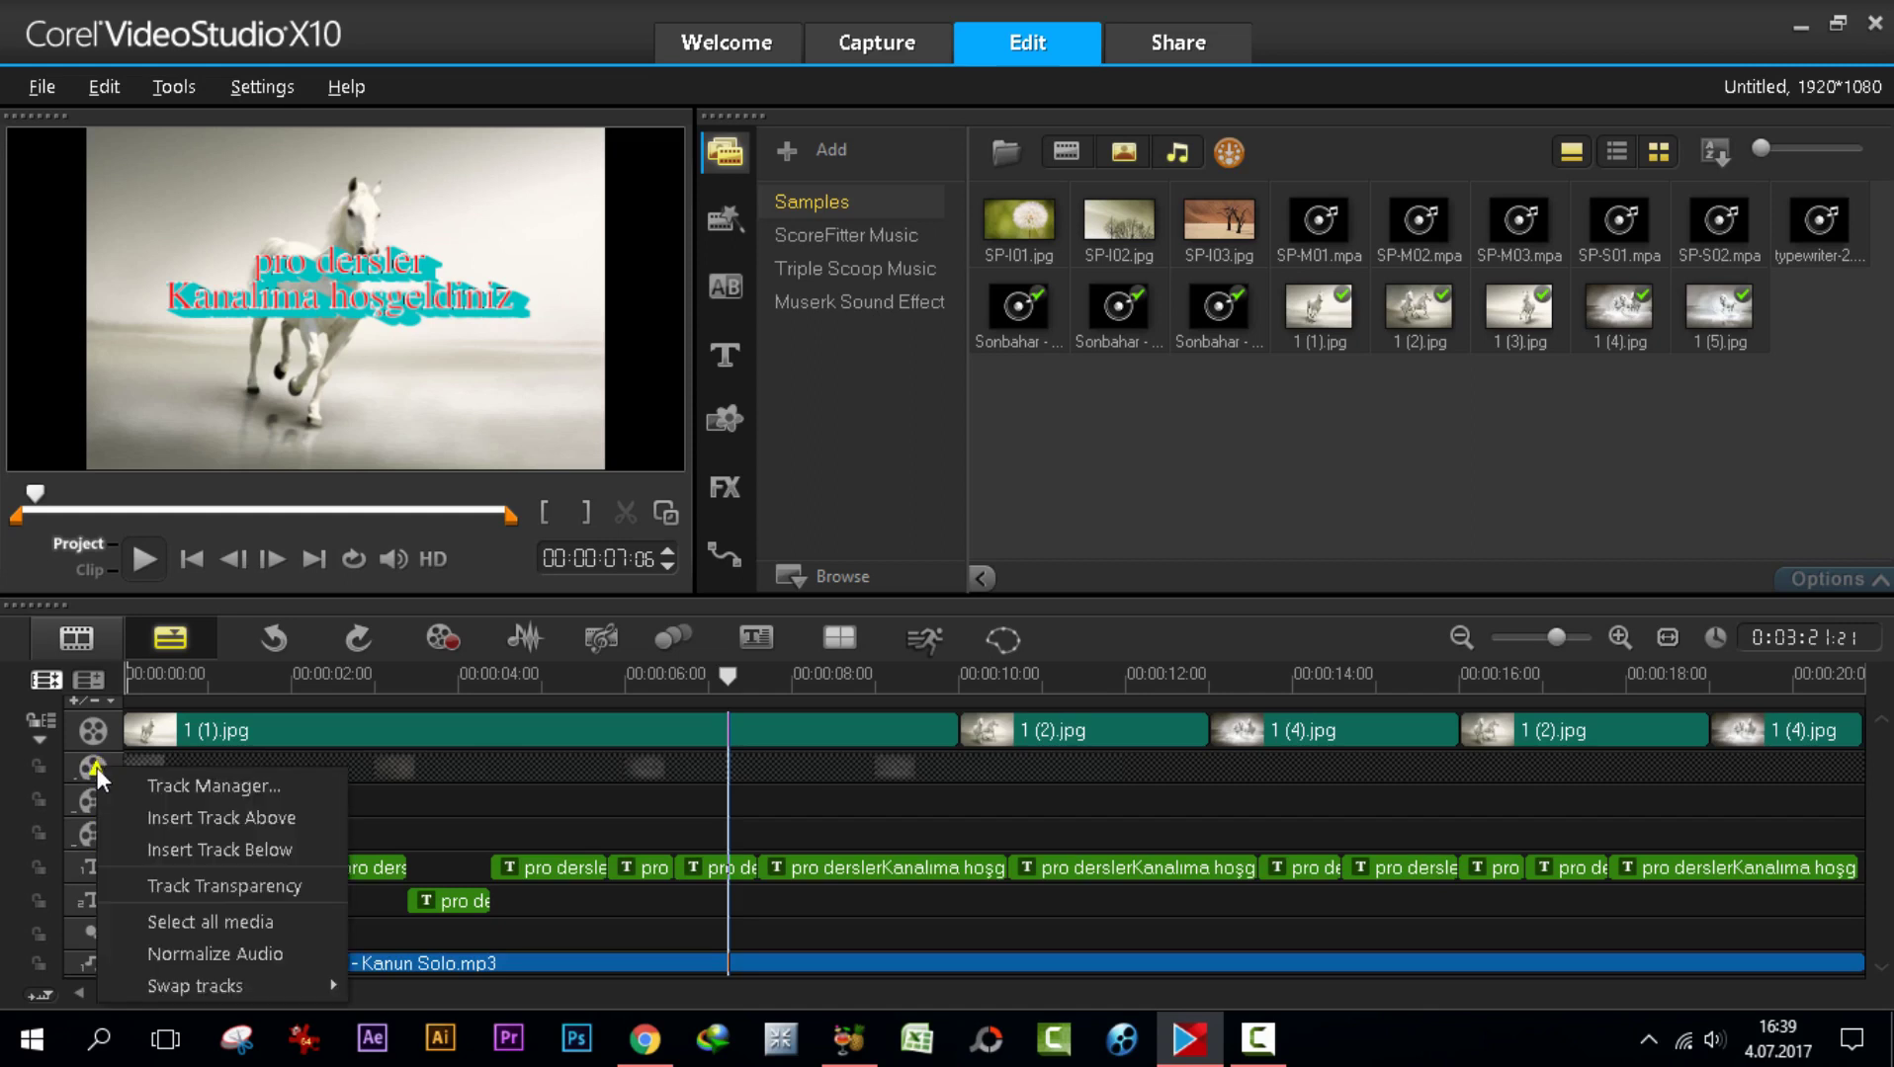
pyautogui.moveTo(183, 987)
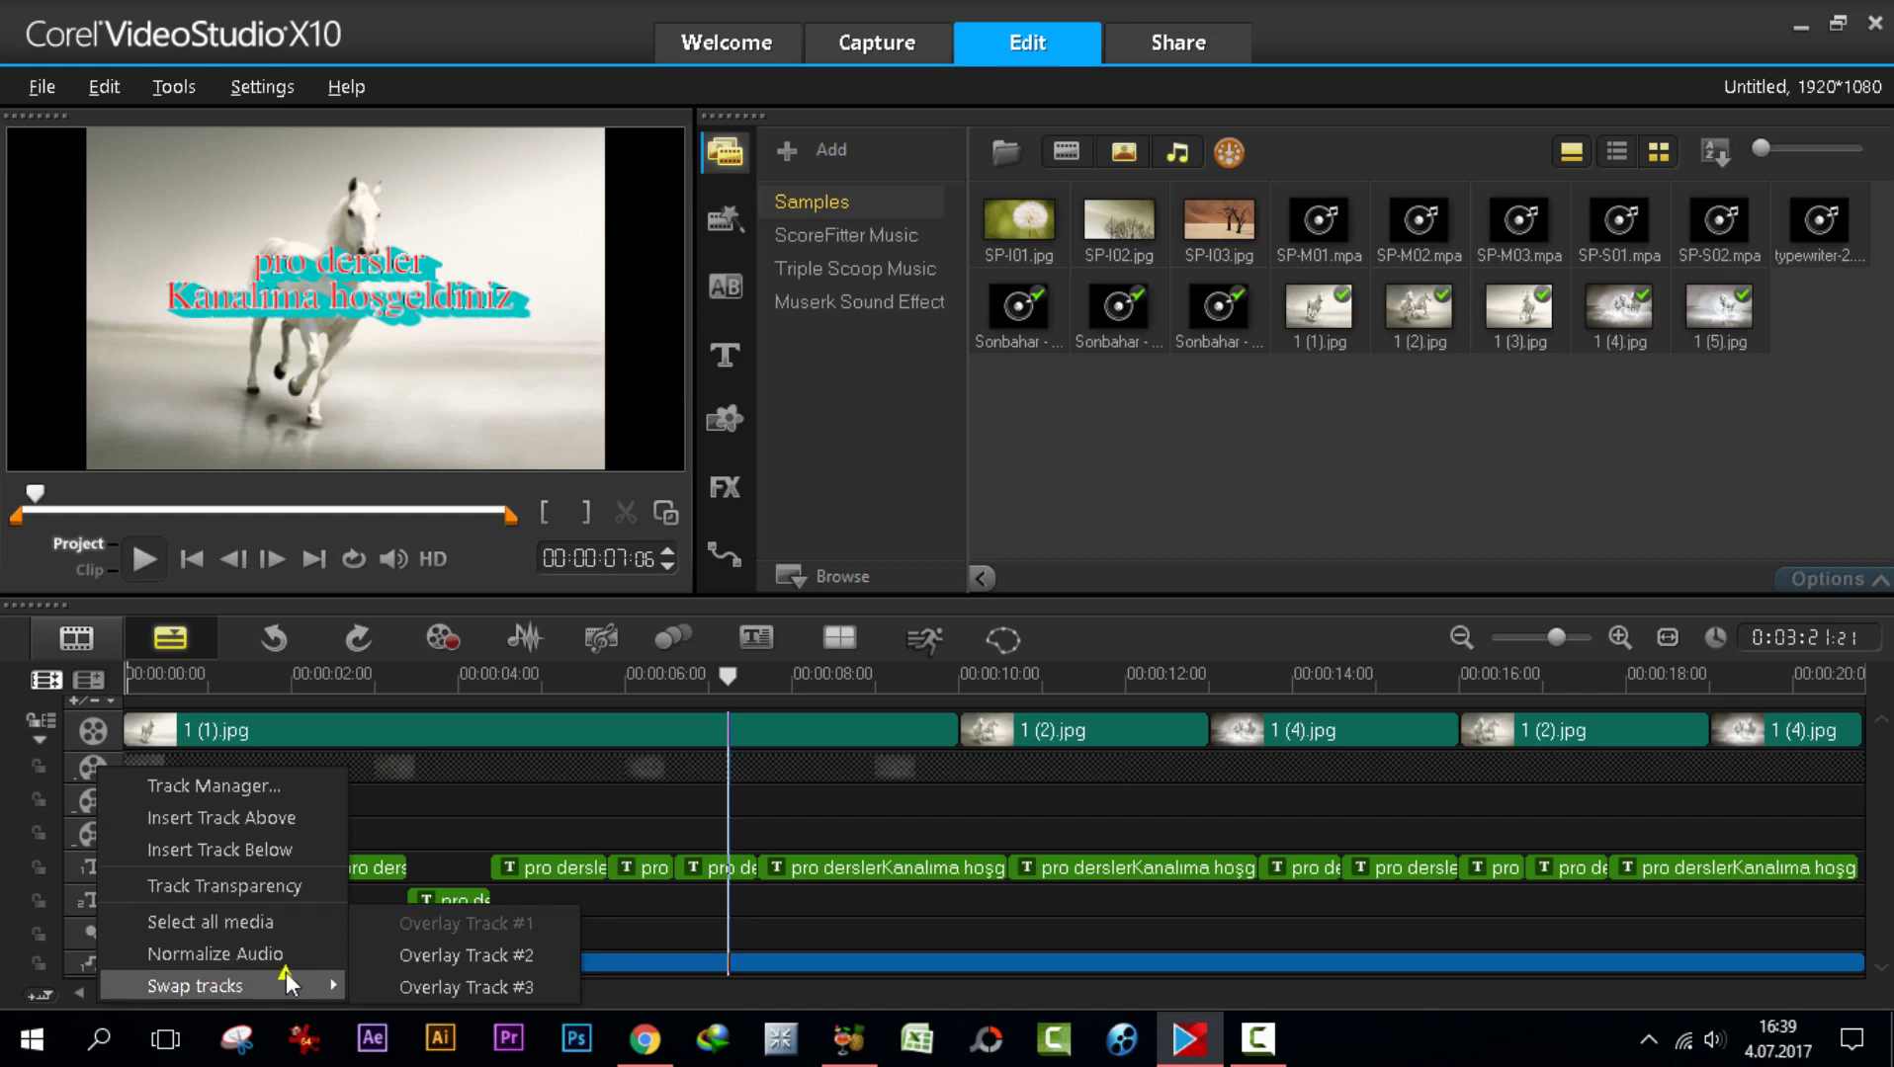
pyautogui.click(485, 987)
pyautogui.click(629, 786)
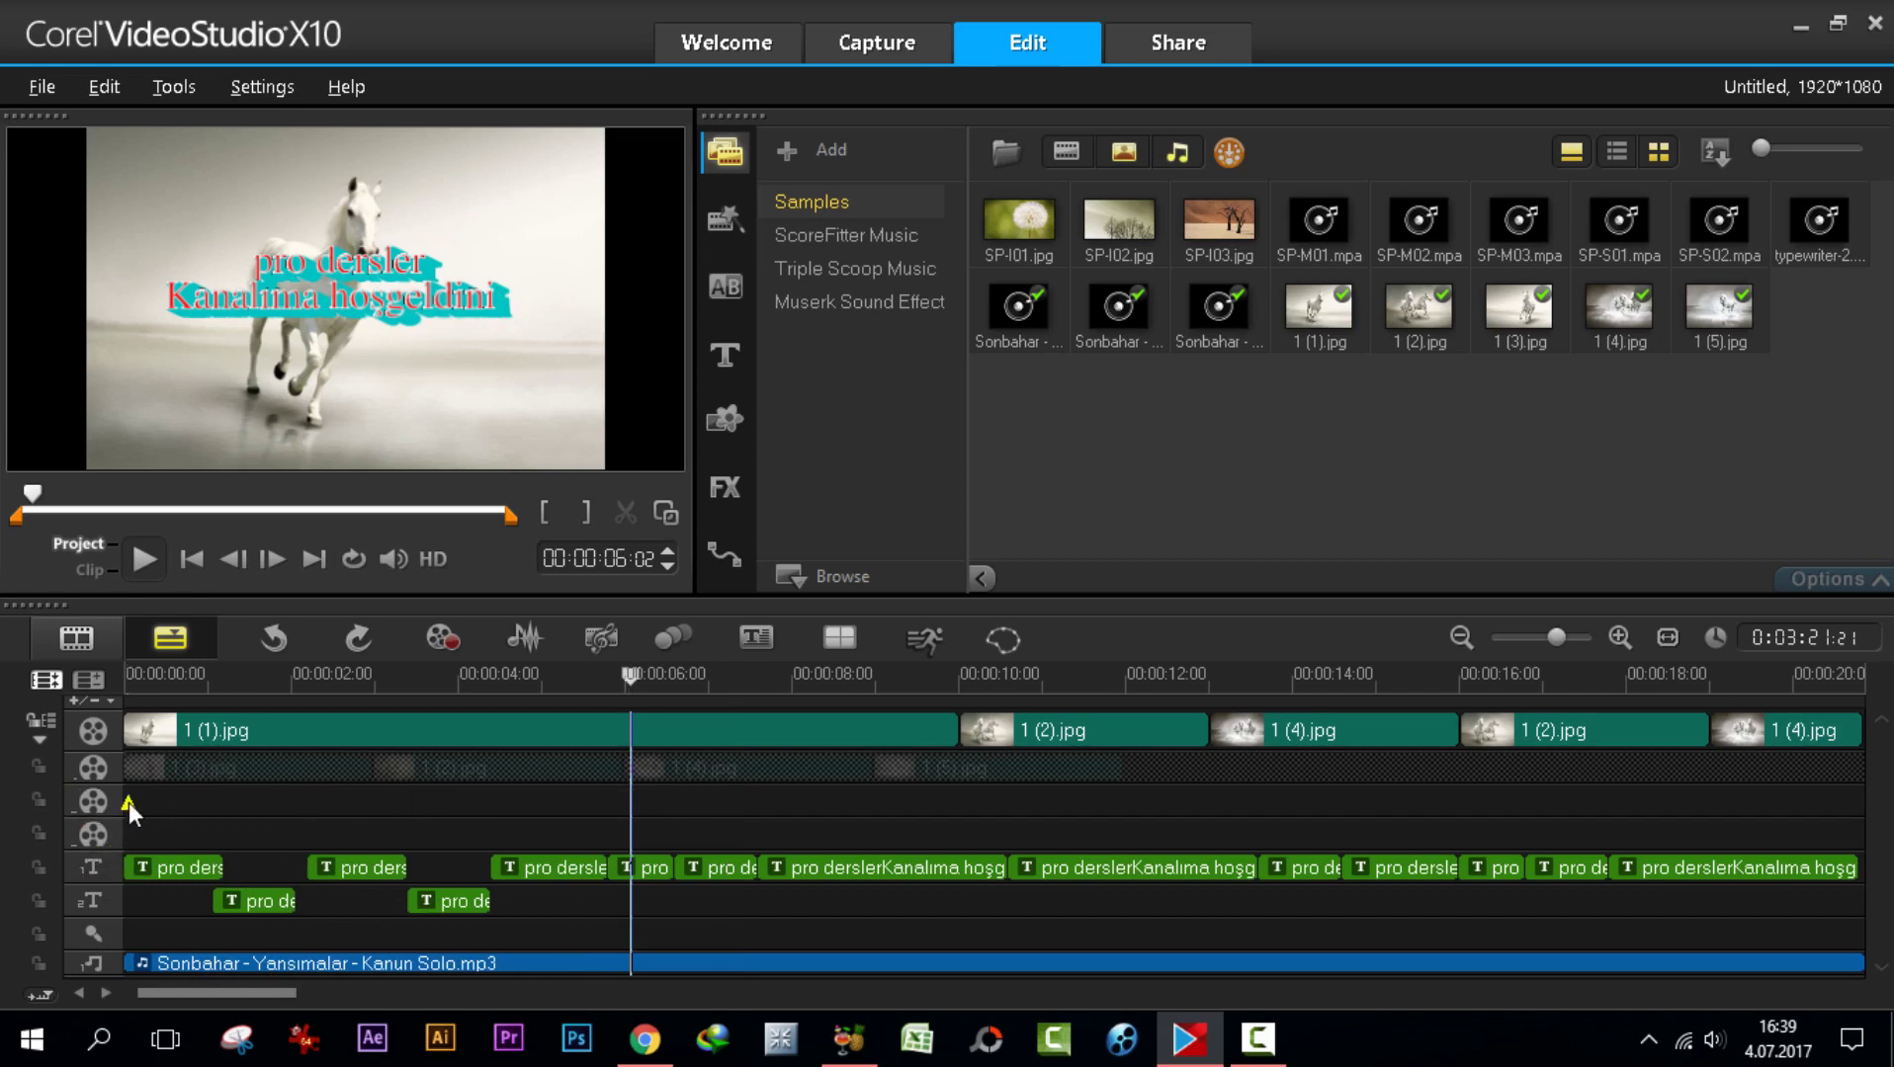
pyautogui.rightClick(87, 771)
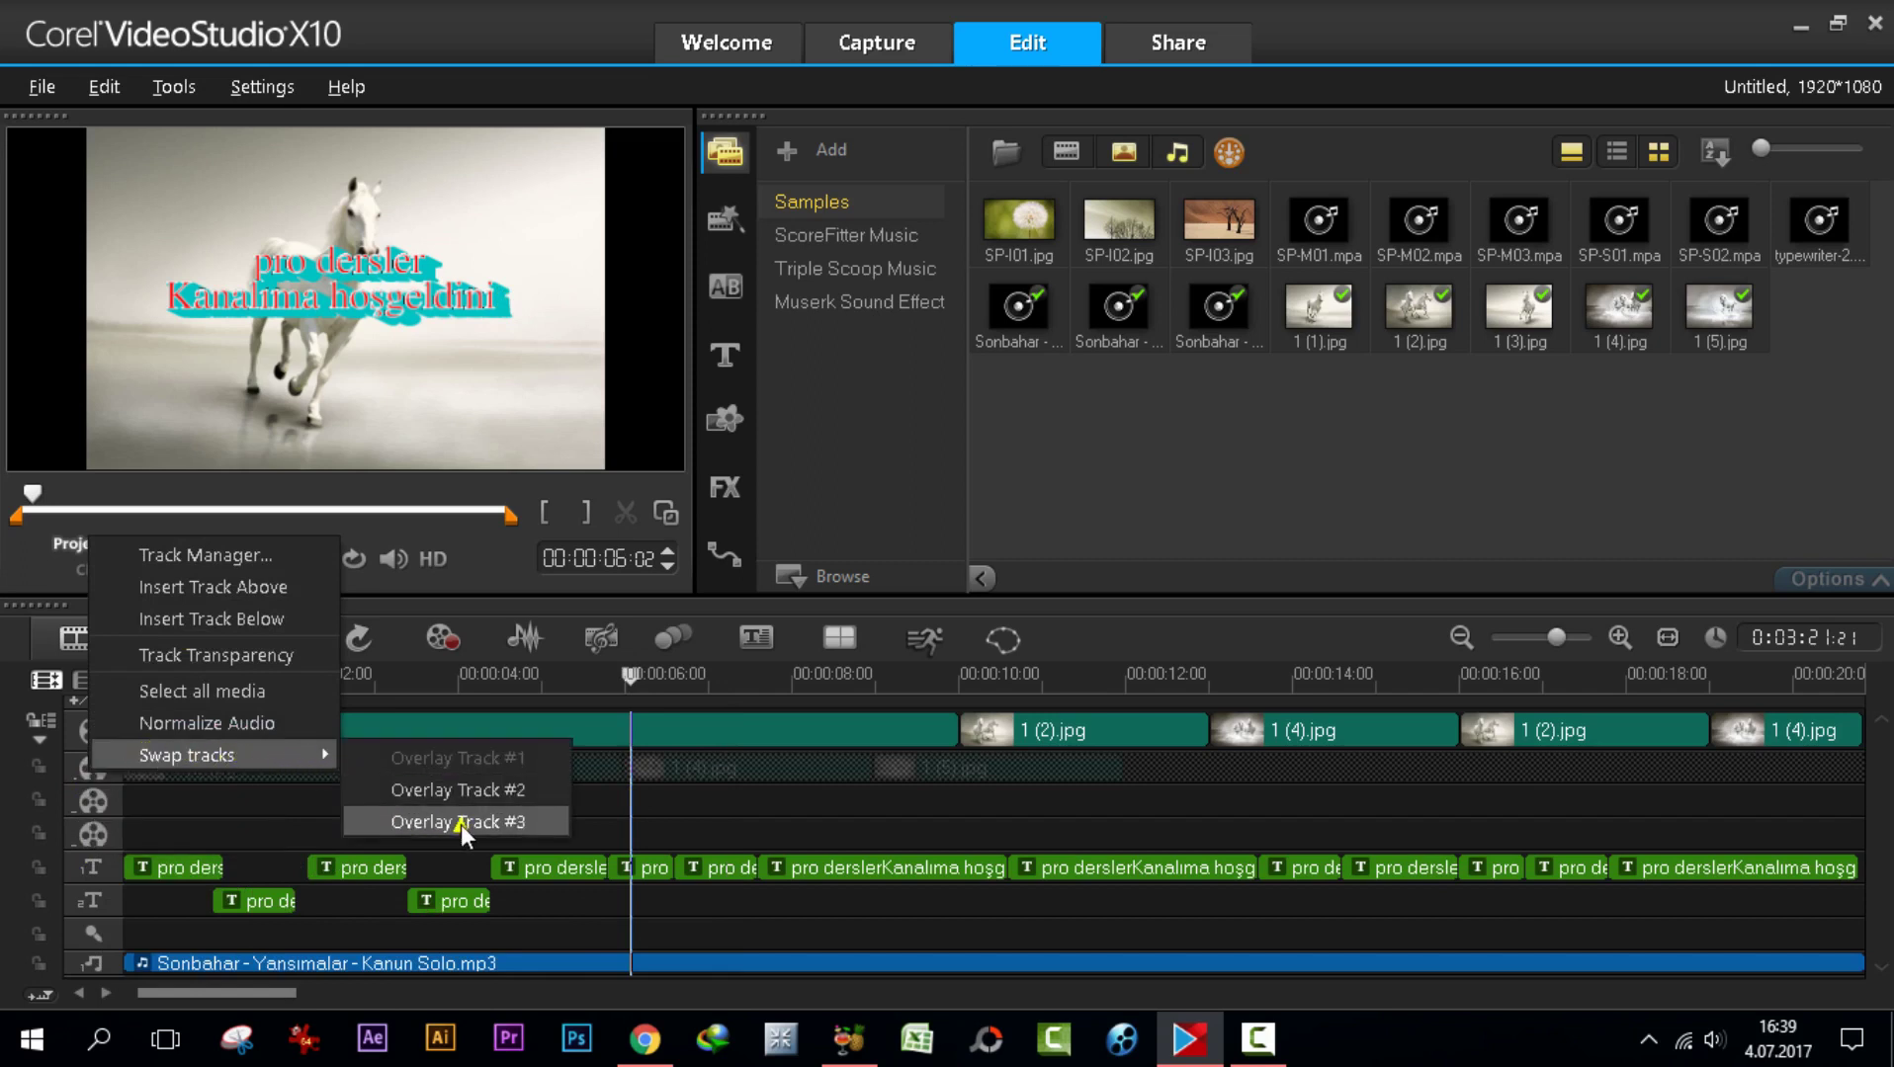
pyautogui.click(461, 825)
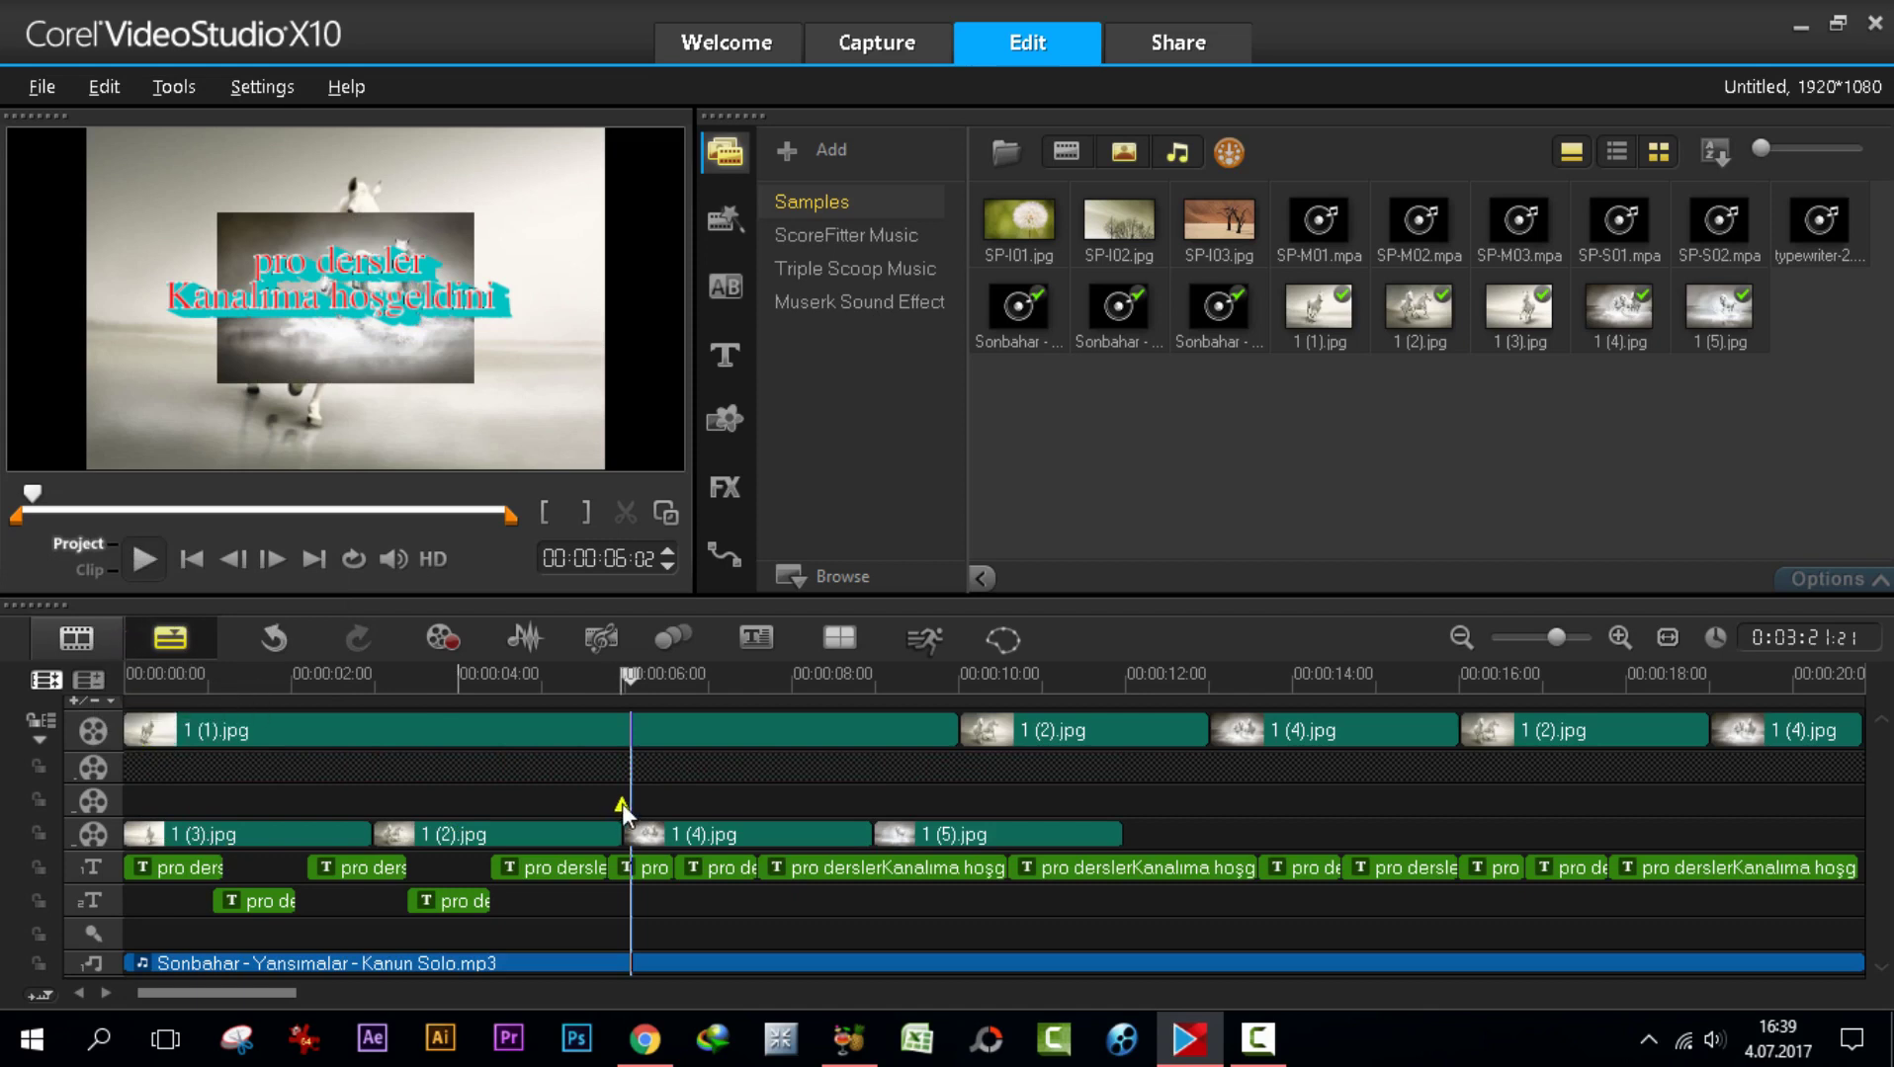
# - Undo the overlay track swap and the placement of the music clip
pyautogui.click(275, 637)
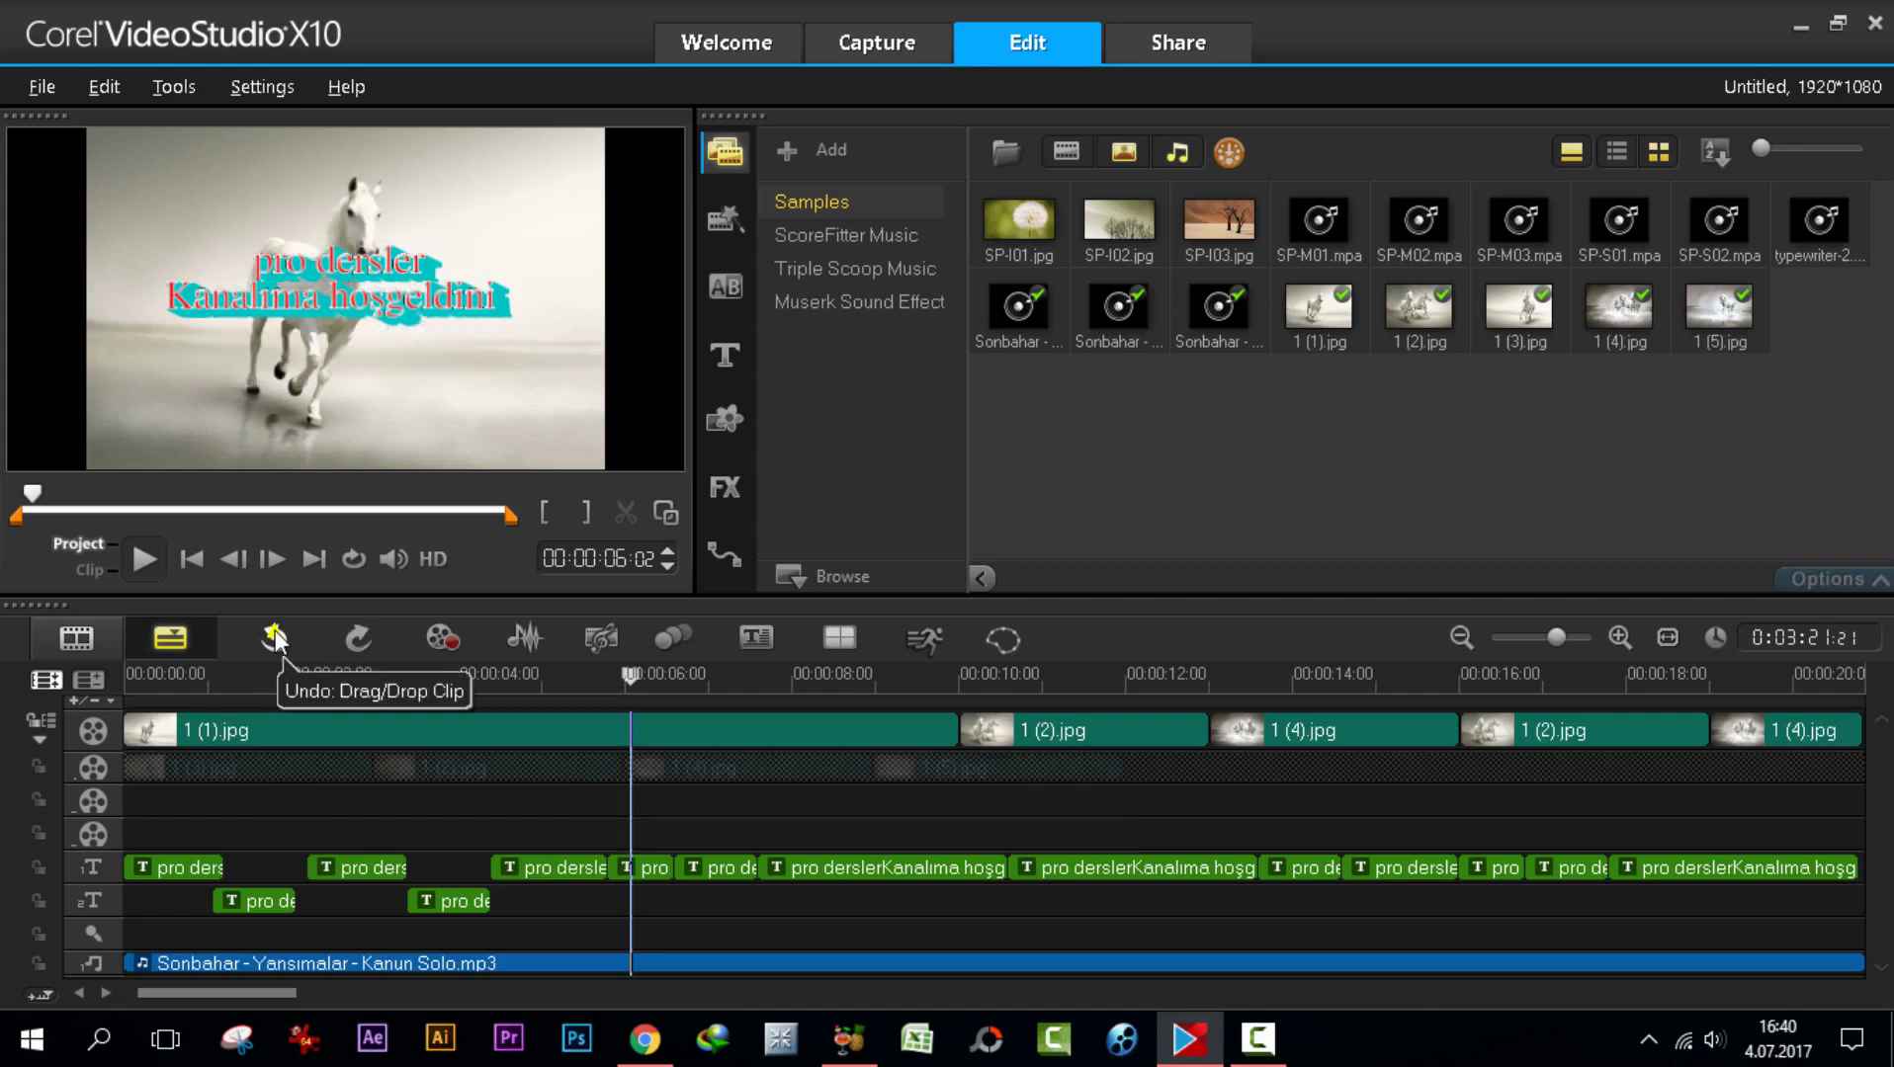
pyautogui.click(274, 638)
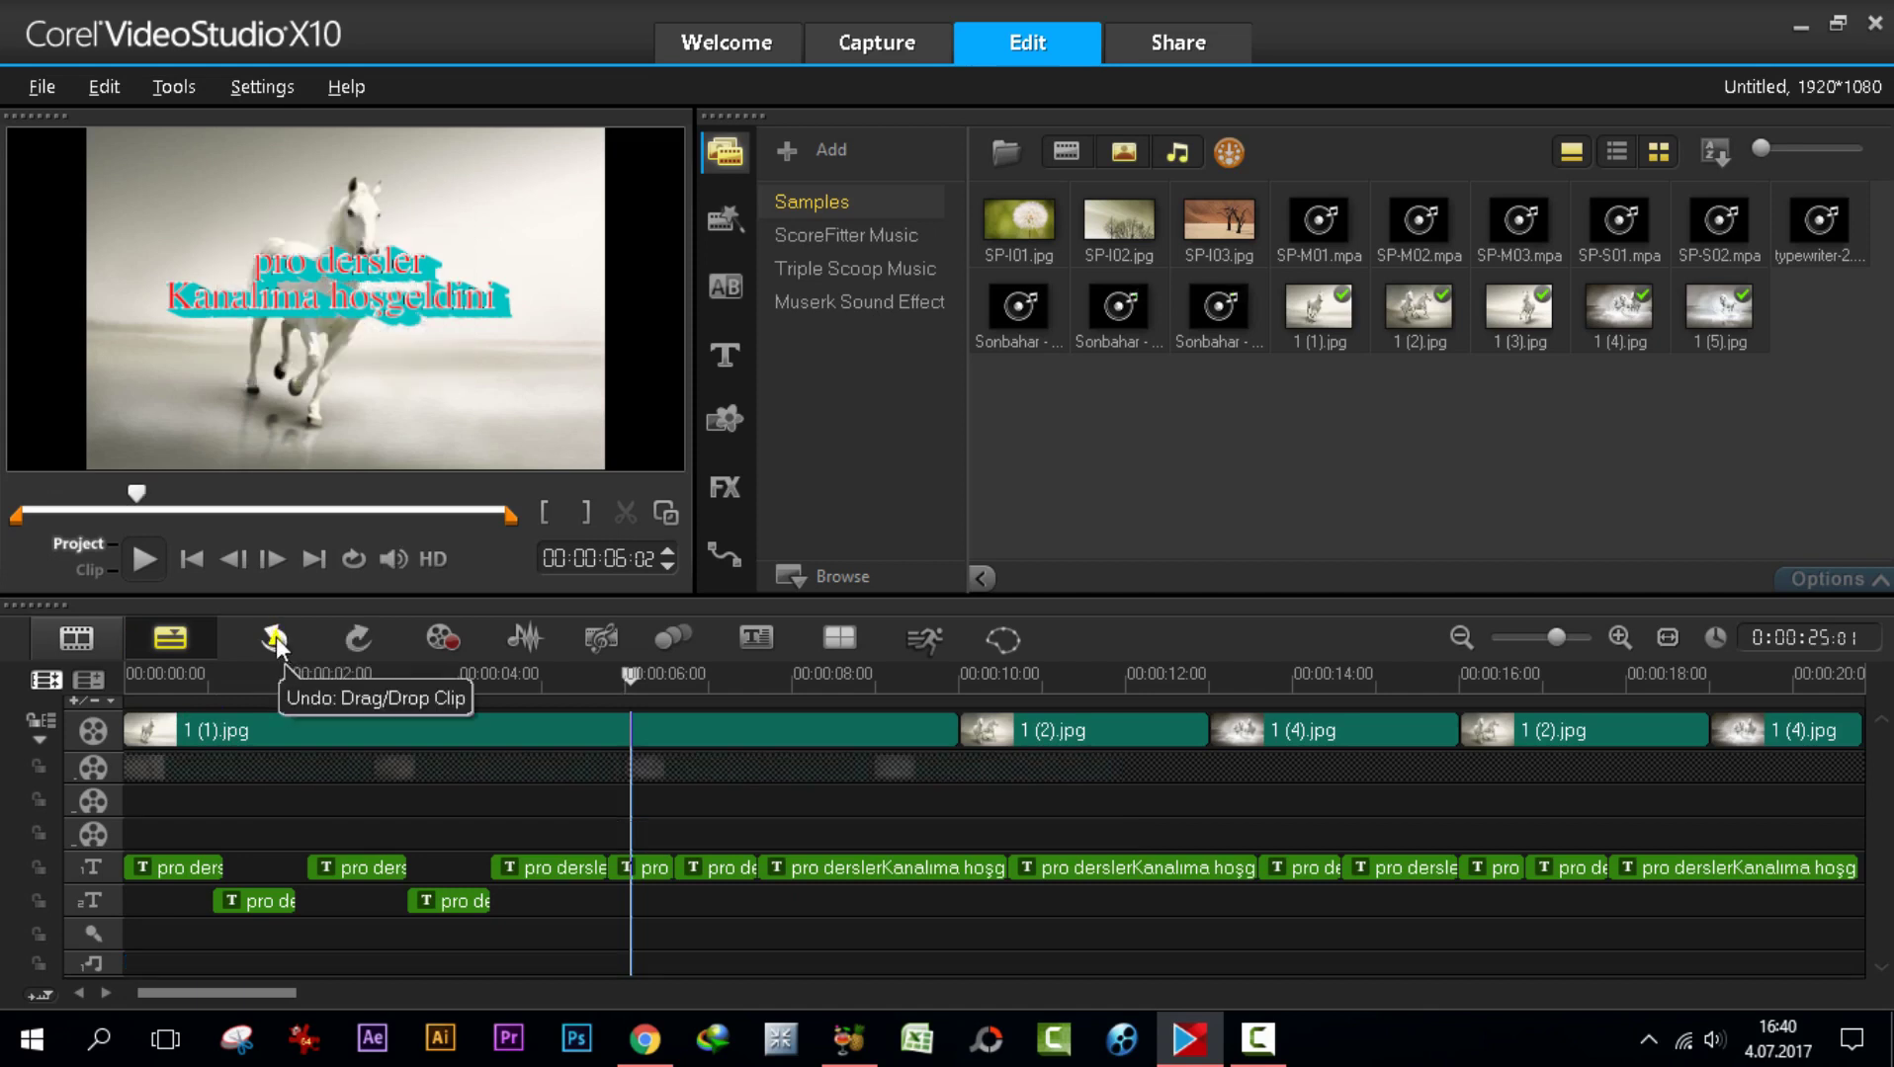
# - Swap the empty second overlay track with Overlay Track #1
pyautogui.rightClick(87, 805)
pyautogui.moveTo(169, 796)
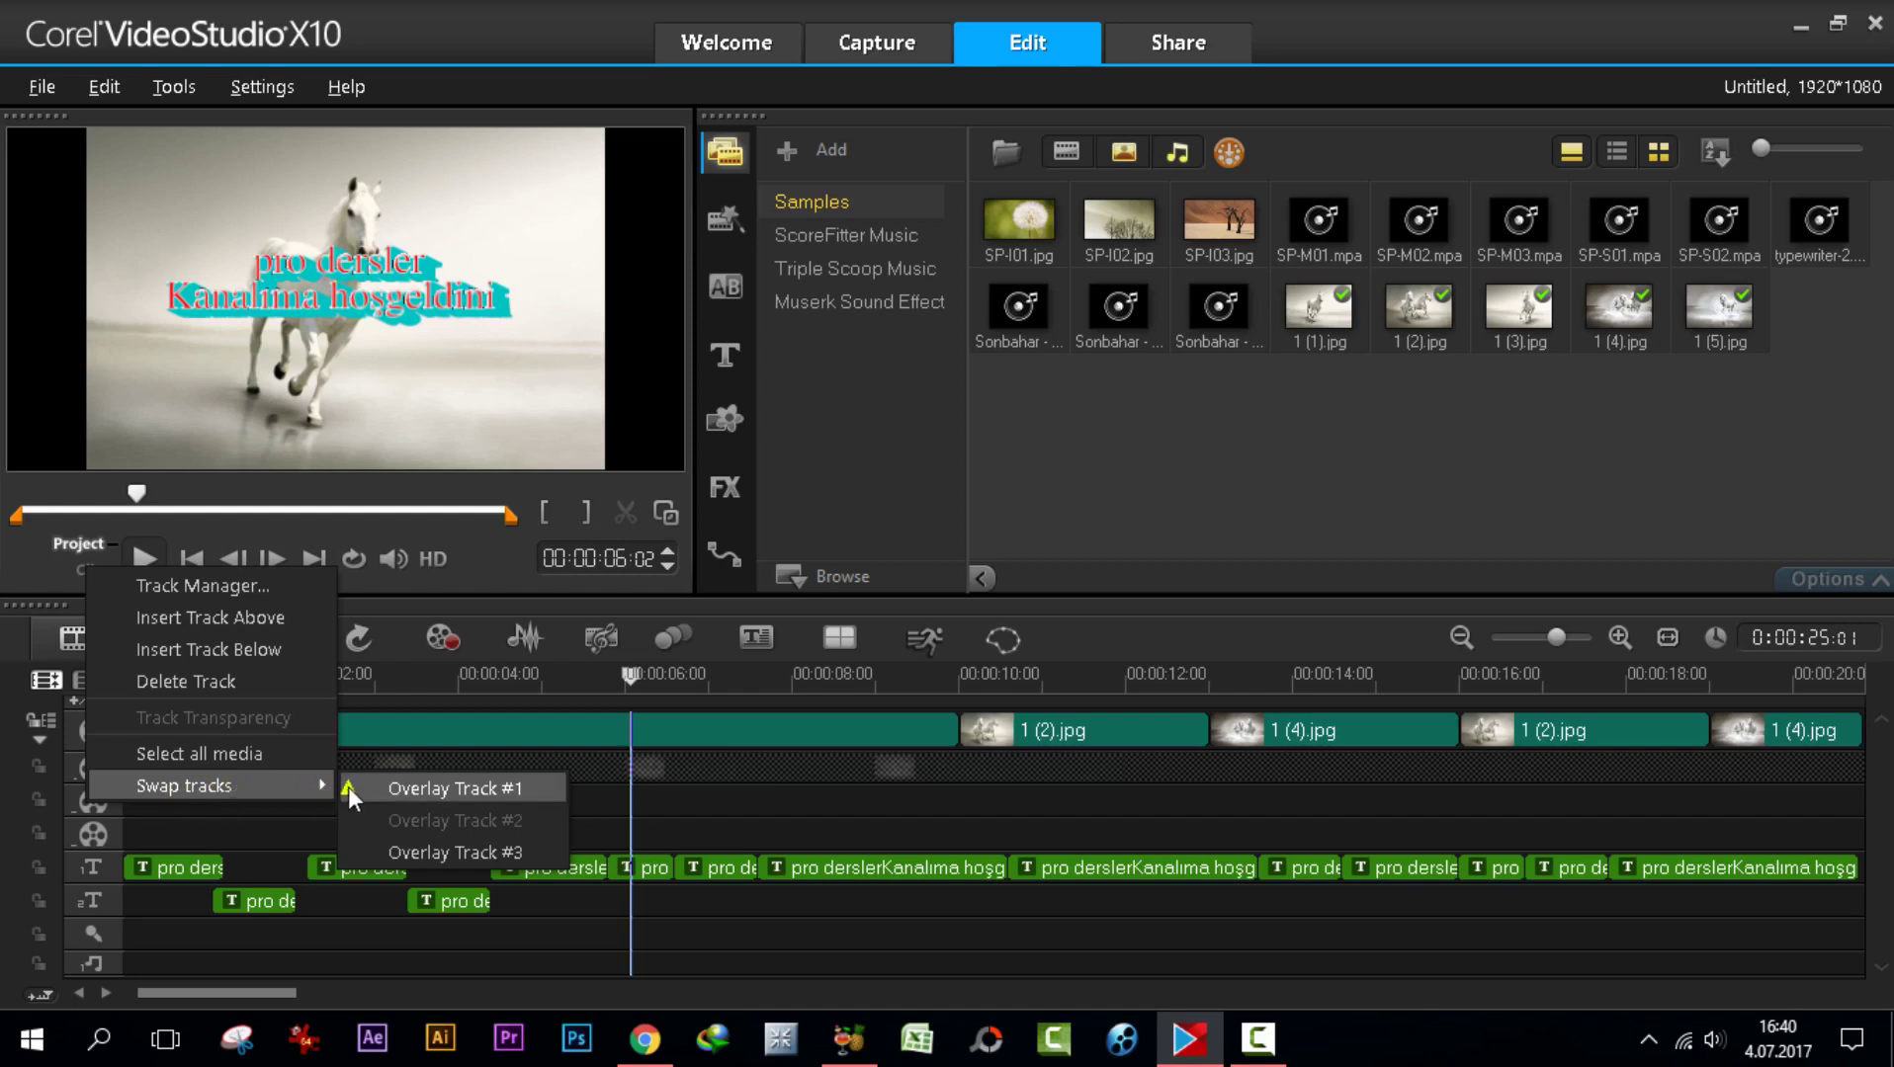
pyautogui.click(440, 790)
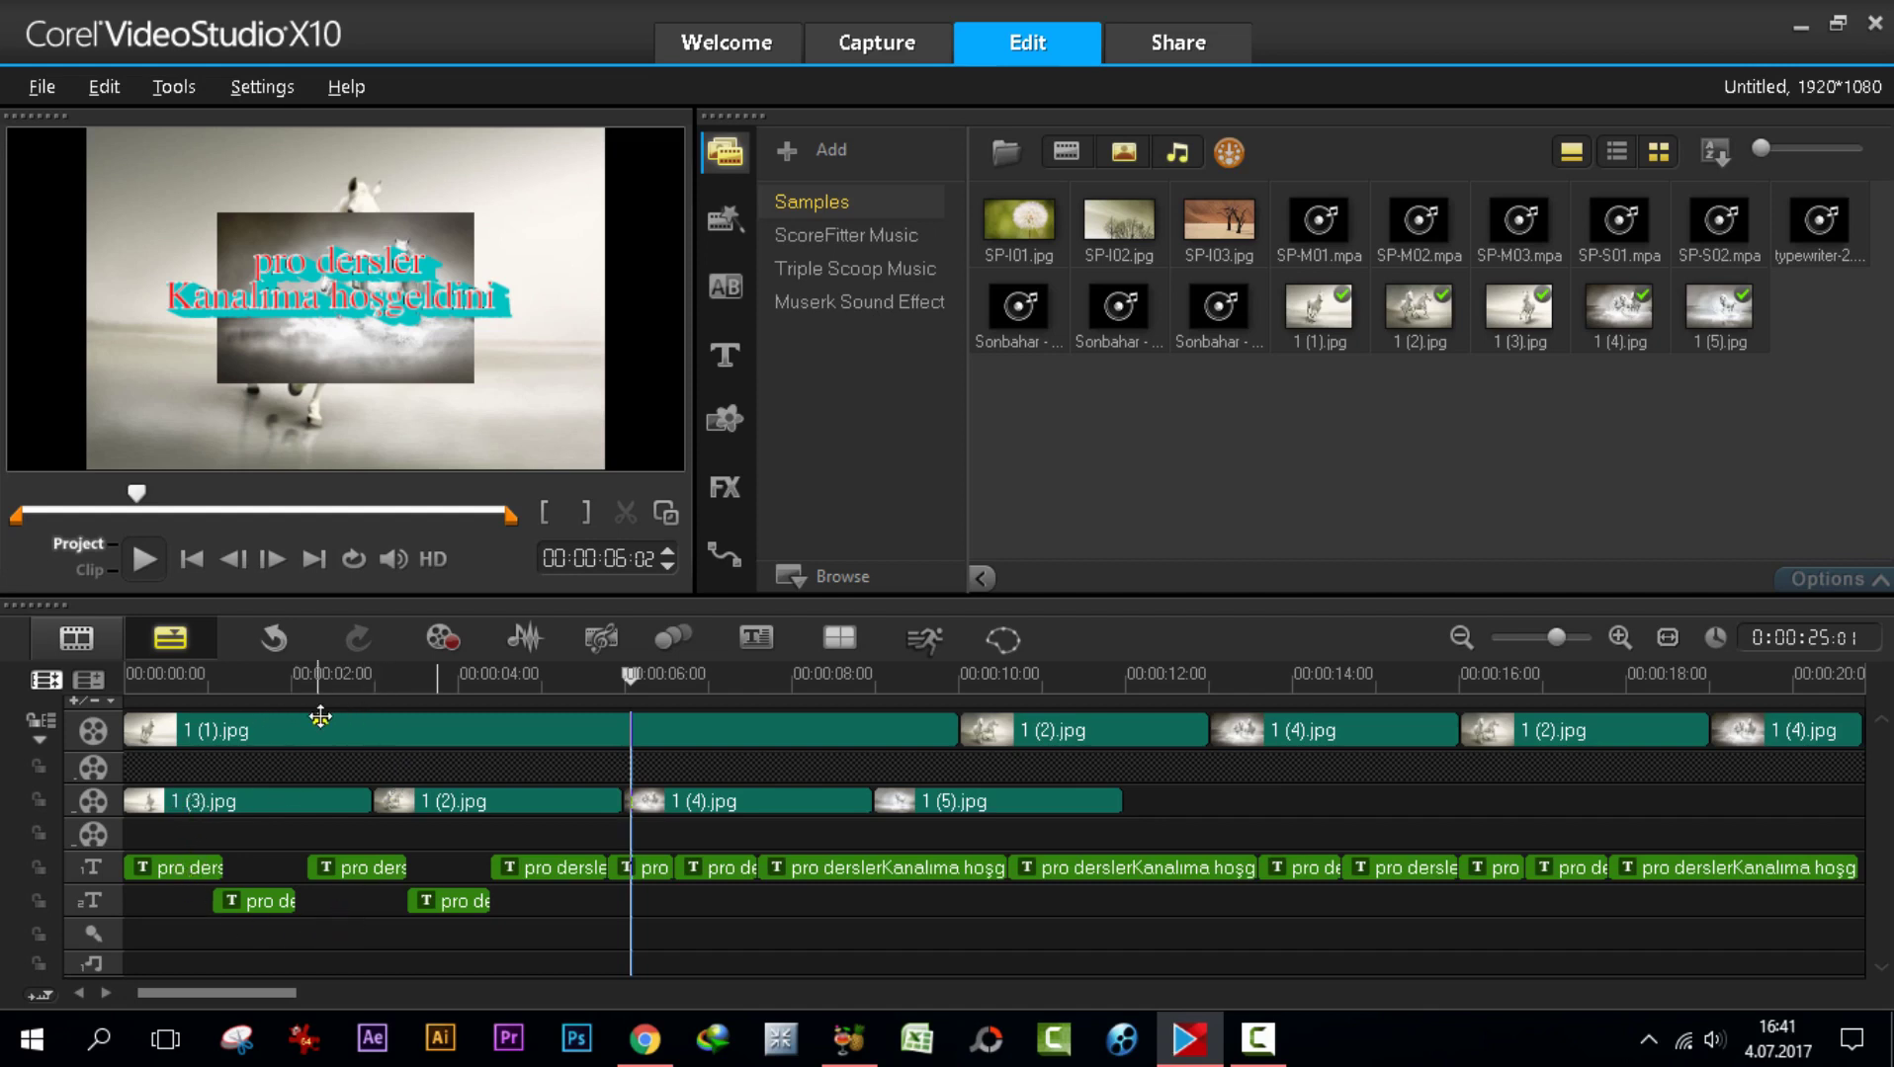
# - Review the second title track's commands, scrub the project to 00:00:07:17 and return the playhead to the start
pyautogui.rightClick(90, 903)
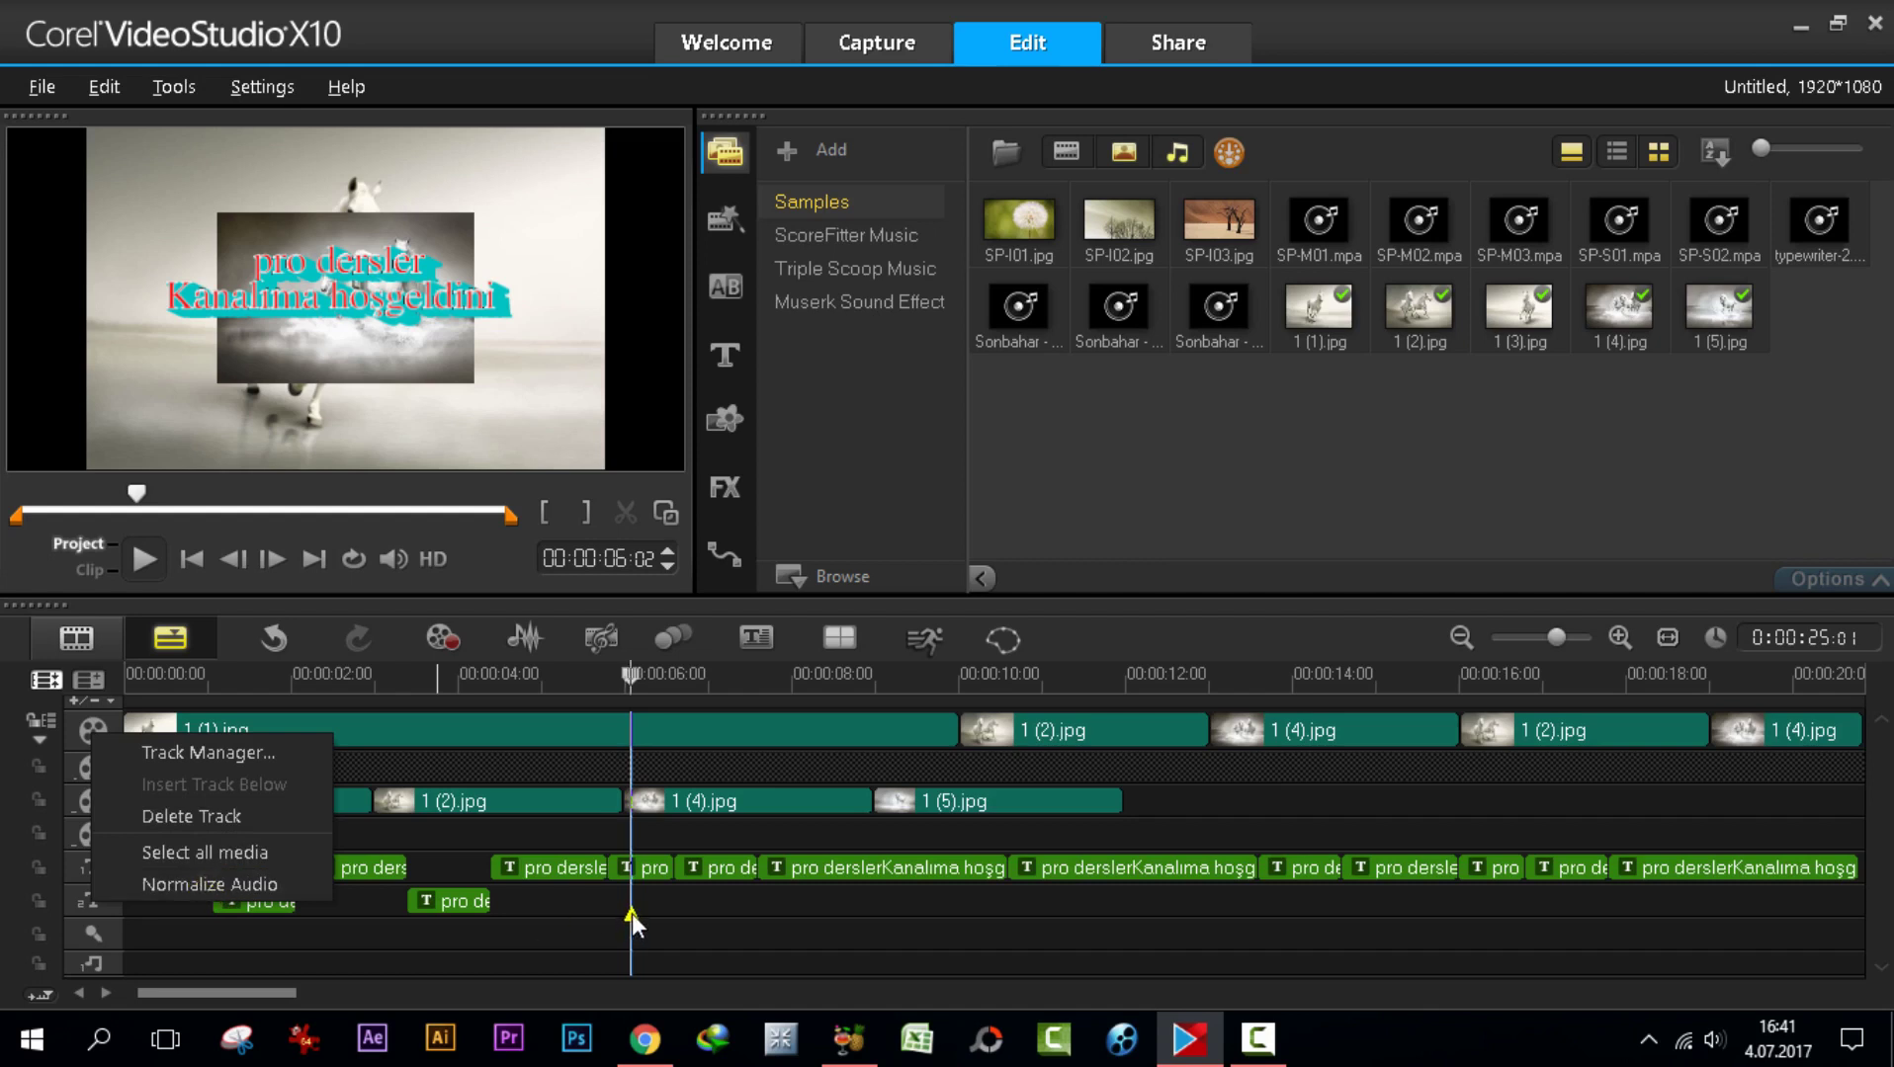
pyautogui.moveTo(631, 913); pyautogui.dragTo(766, 922)
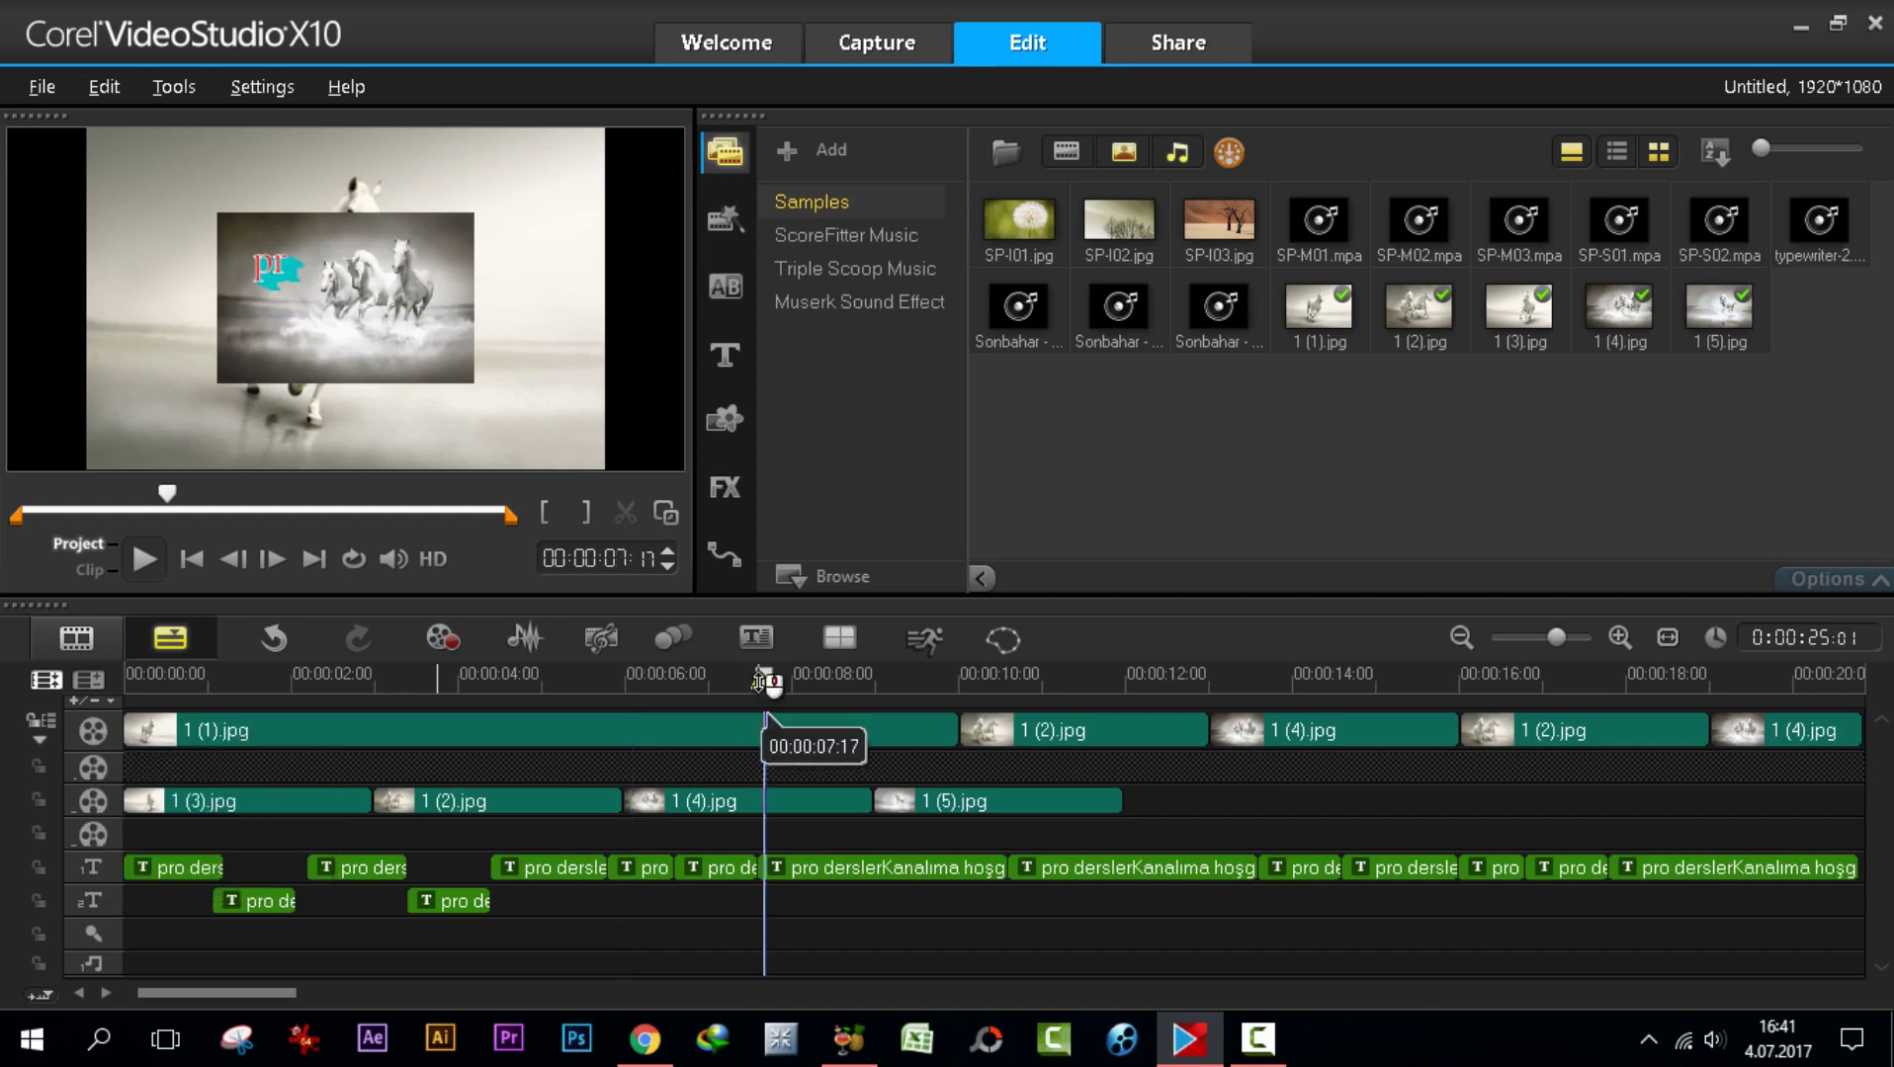
pyautogui.click(141, 689)
pyautogui.moveTo(141, 696); pyautogui.dragTo(126, 694)
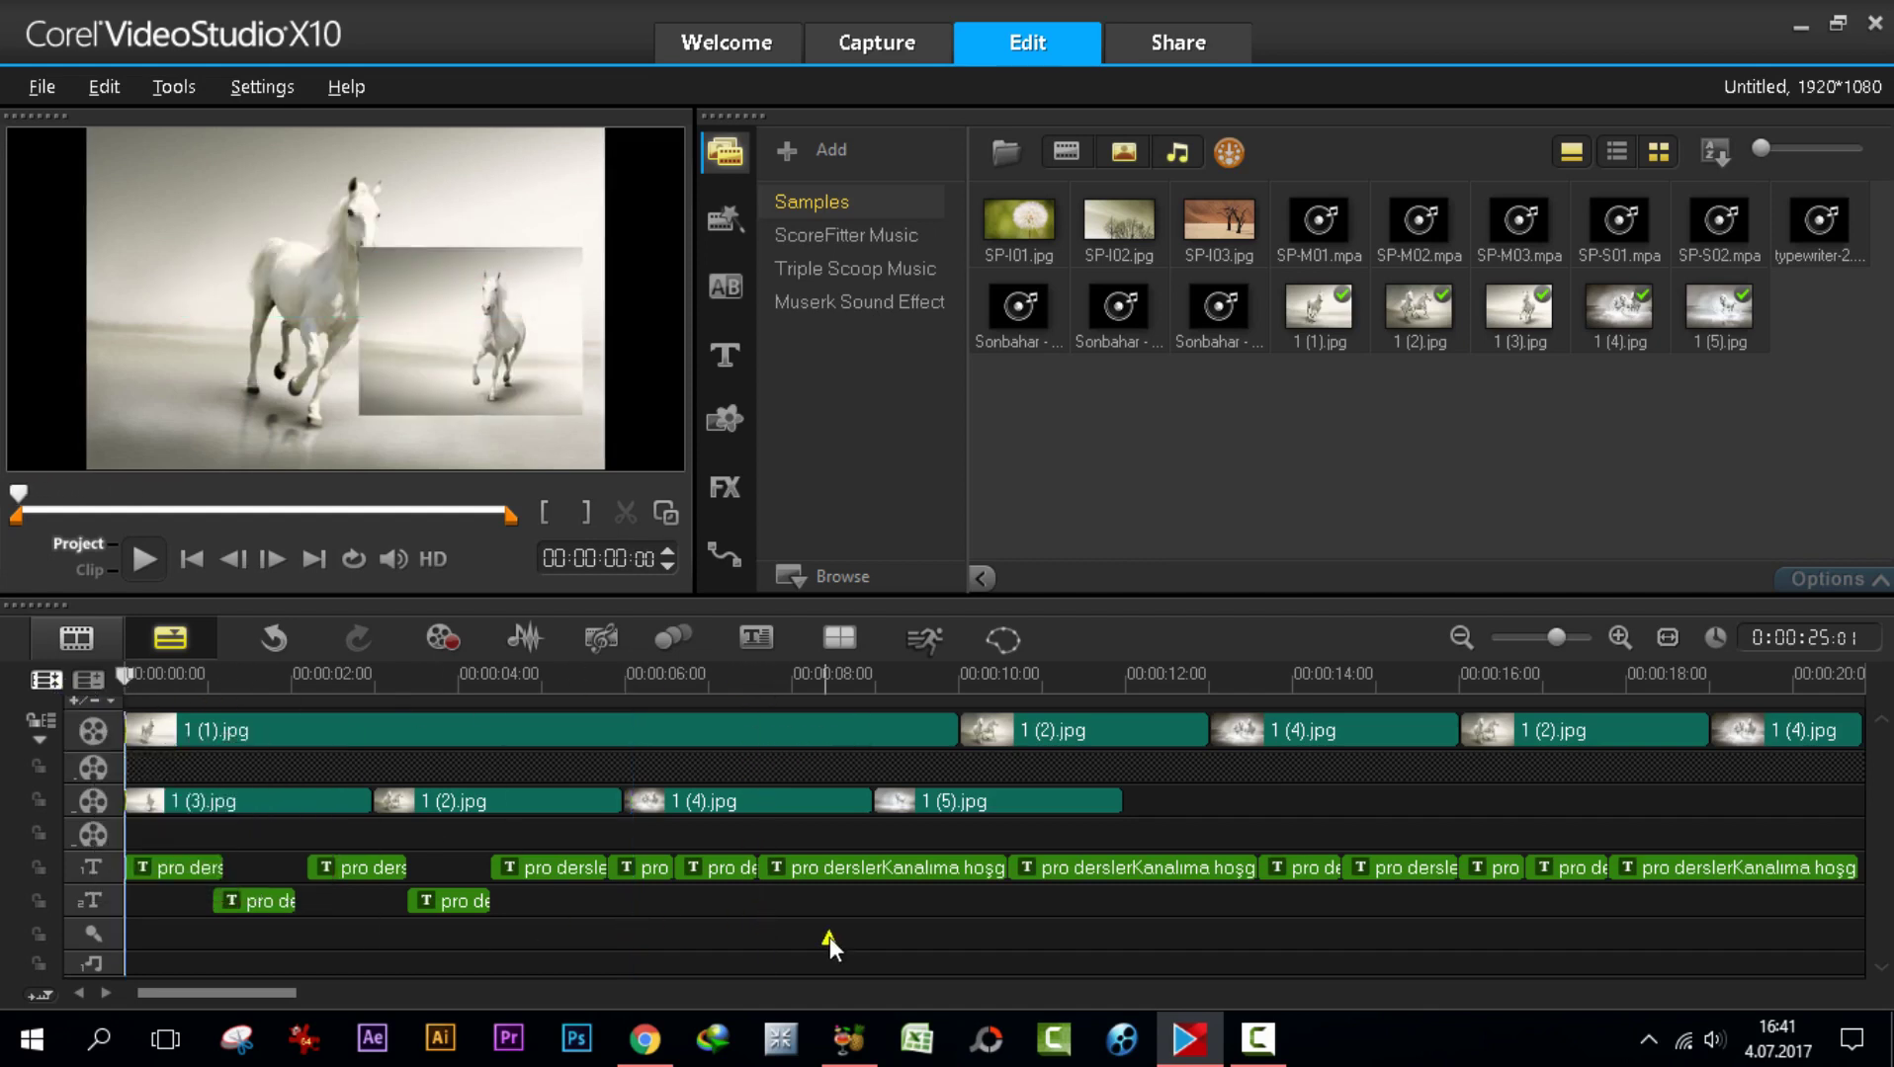